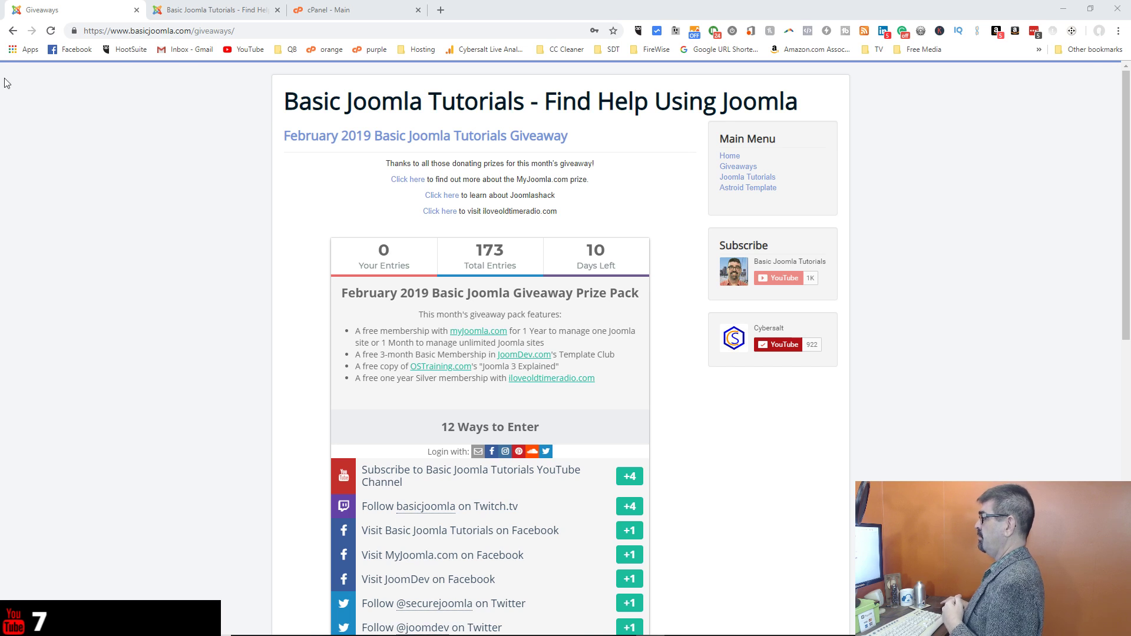
# Switch to the browser tab with the basicjoomla.com administrator login page
pyautogui.click(191, 10)
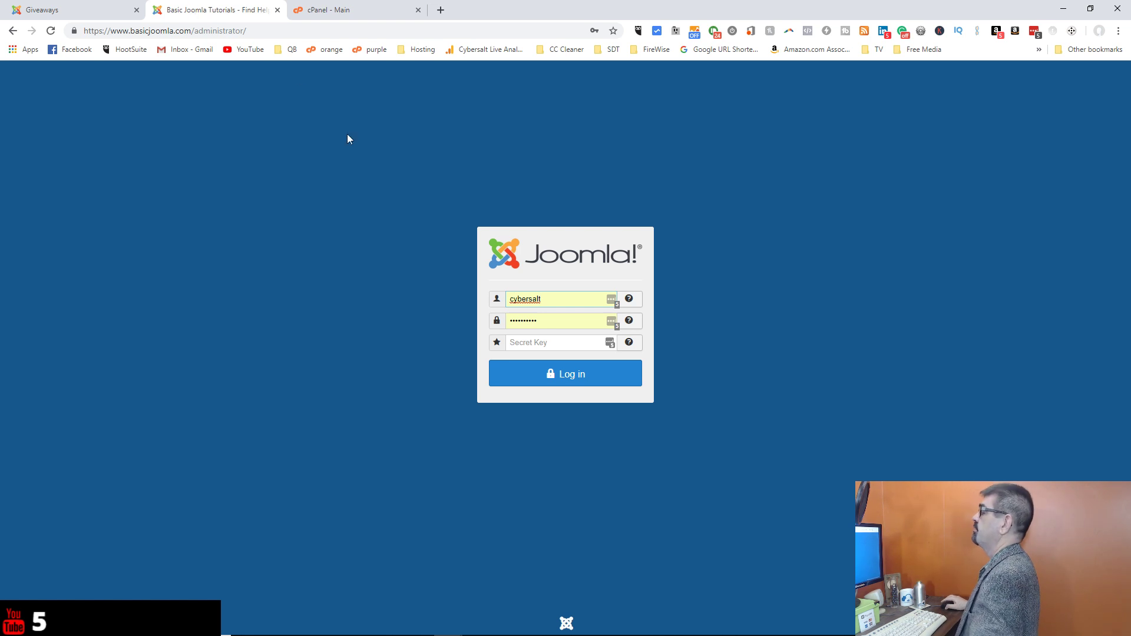
# Log into Joomla administrator and open the .htaccess & web.config security post-installation message
pyautogui.click(578, 375)
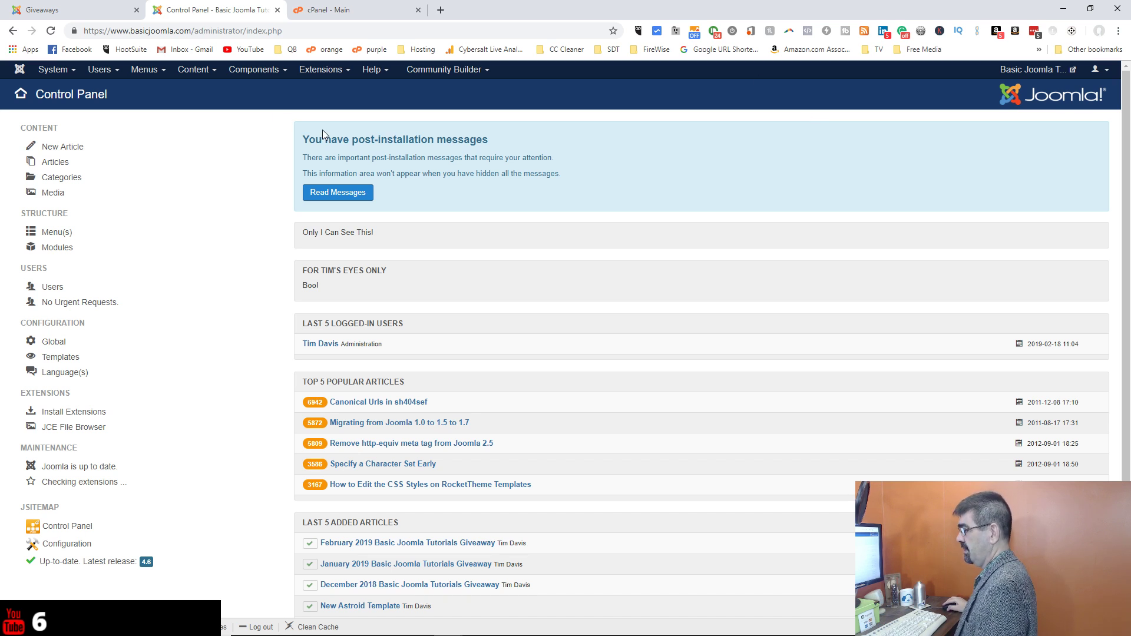
pyautogui.click(346, 193)
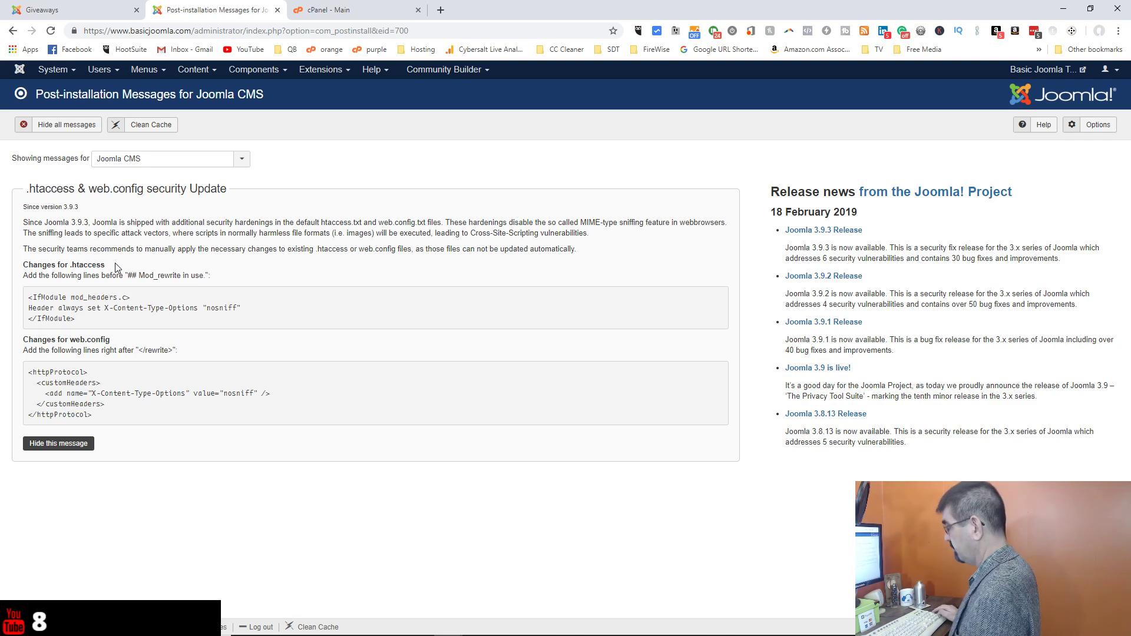
# Zoom the nosniff instructions to 150%, read through them, then go to the cPanel dashboard
pyautogui.hotkey('ctrl', '+')
pyautogui.hotkey('ctrl', '+')
pyautogui.hotkey('ctrl', '+')
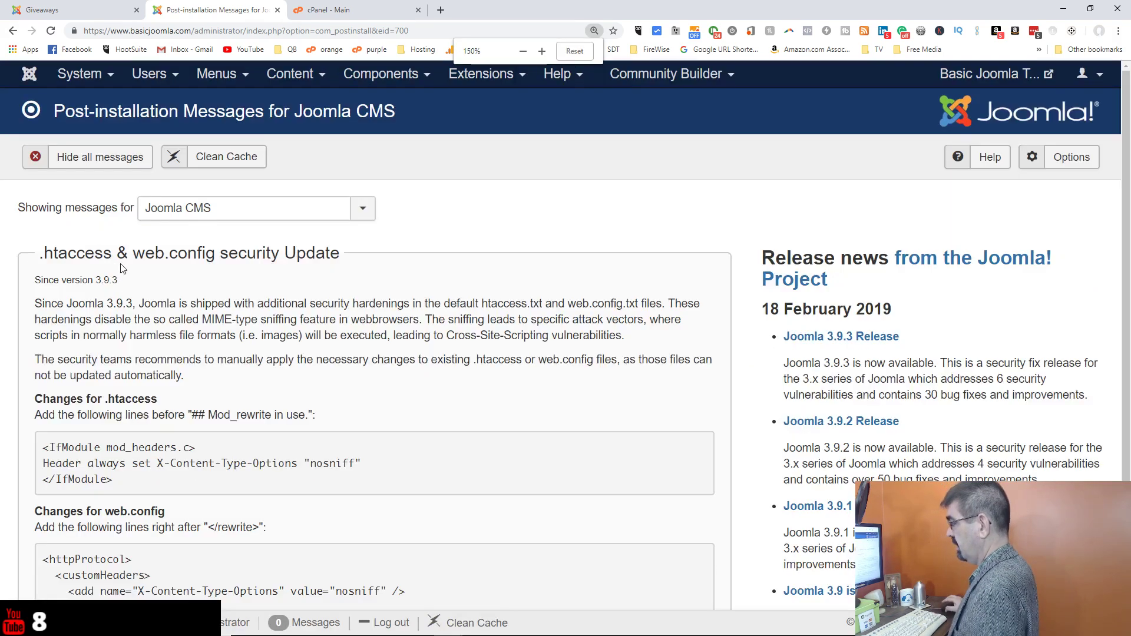
pyautogui.scroll(-2, 123, 268)
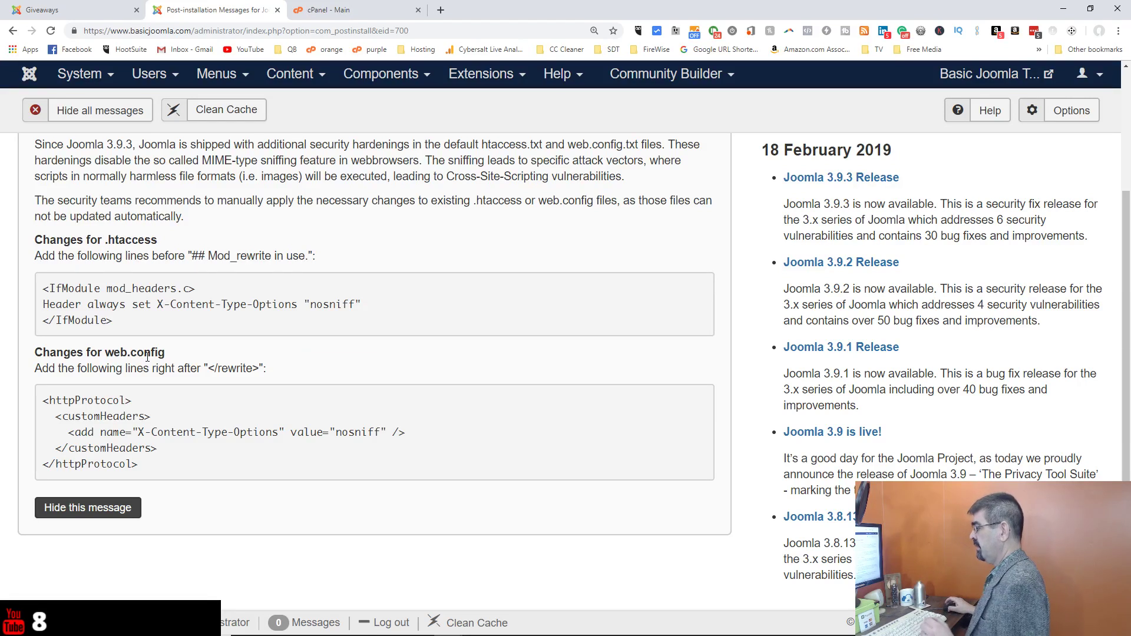
pyautogui.scroll(2, 147, 356)
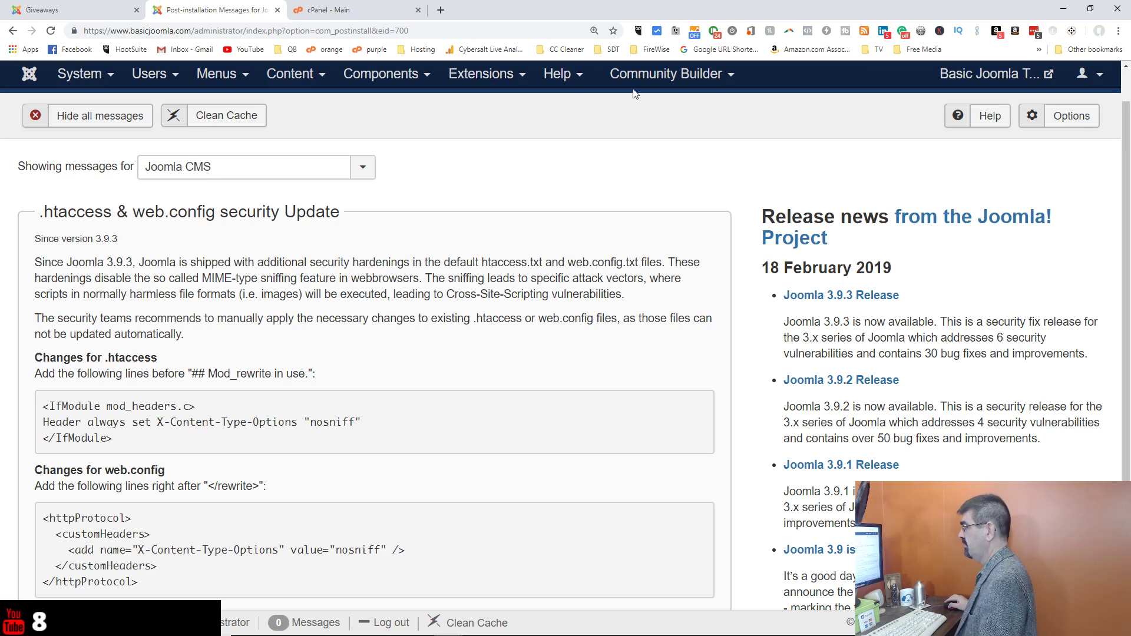
pyautogui.click(350, 10)
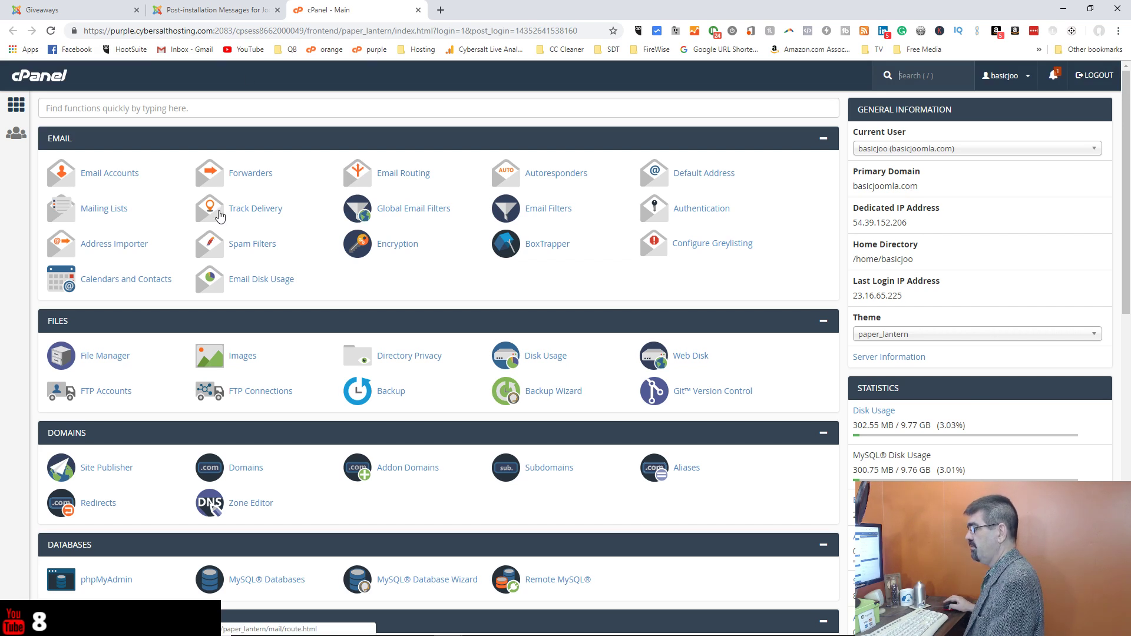
# Open File Manager from the cPanel Files section to list public_html
pyautogui.click(113, 360)
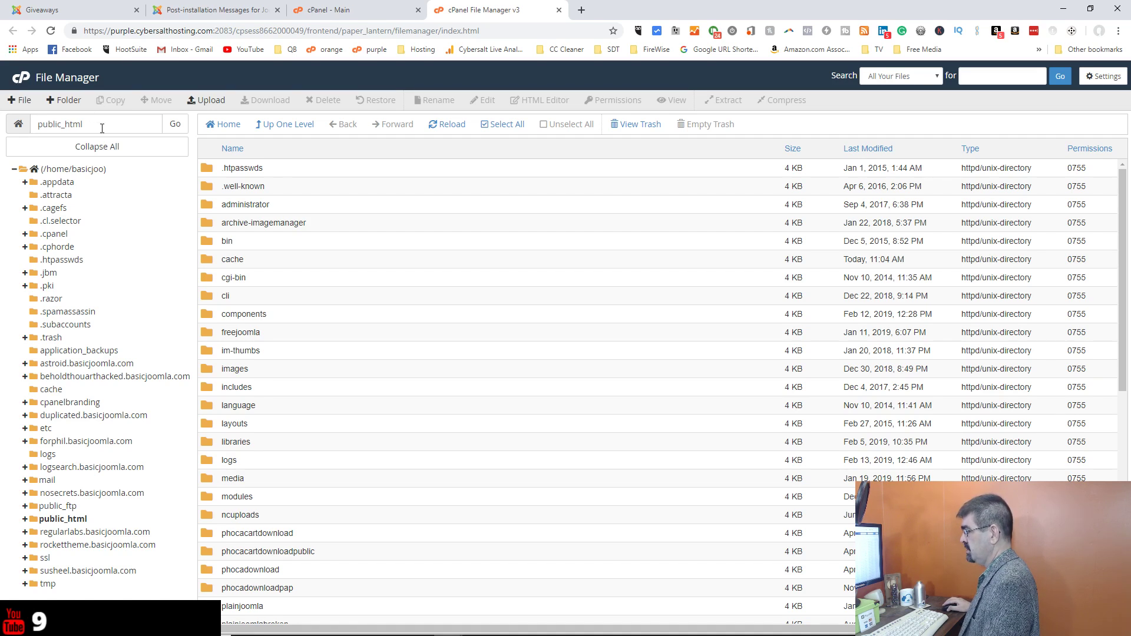
# Find .htaccess in the public_html list and open it in the editor
pyautogui.scroll(-5, 348, 298)
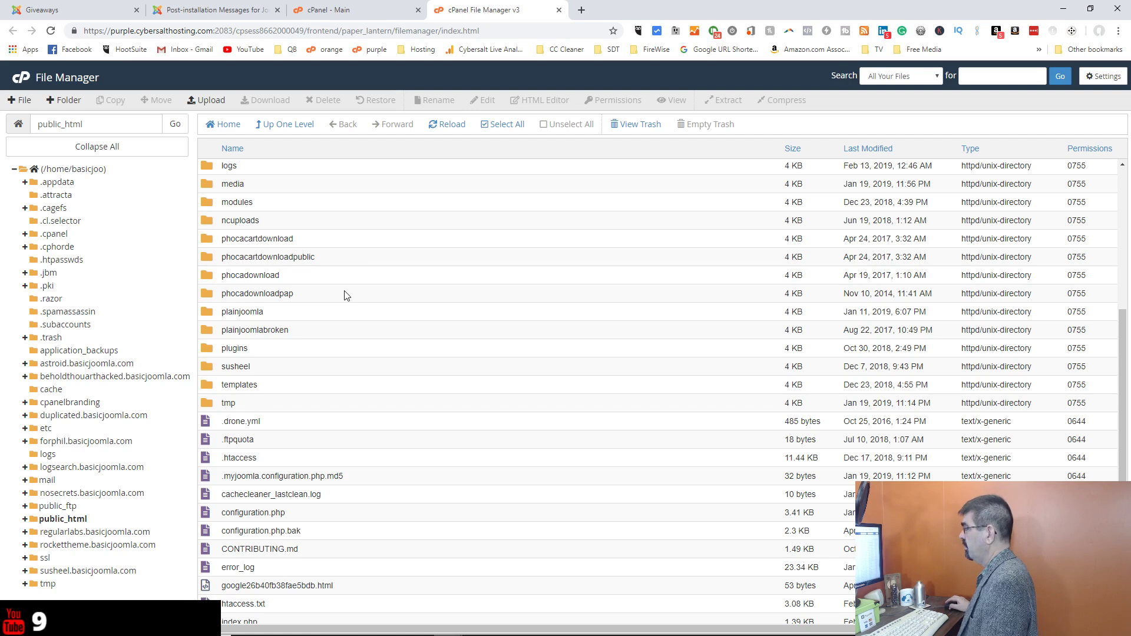
pyautogui.scroll(-1, 363, 243)
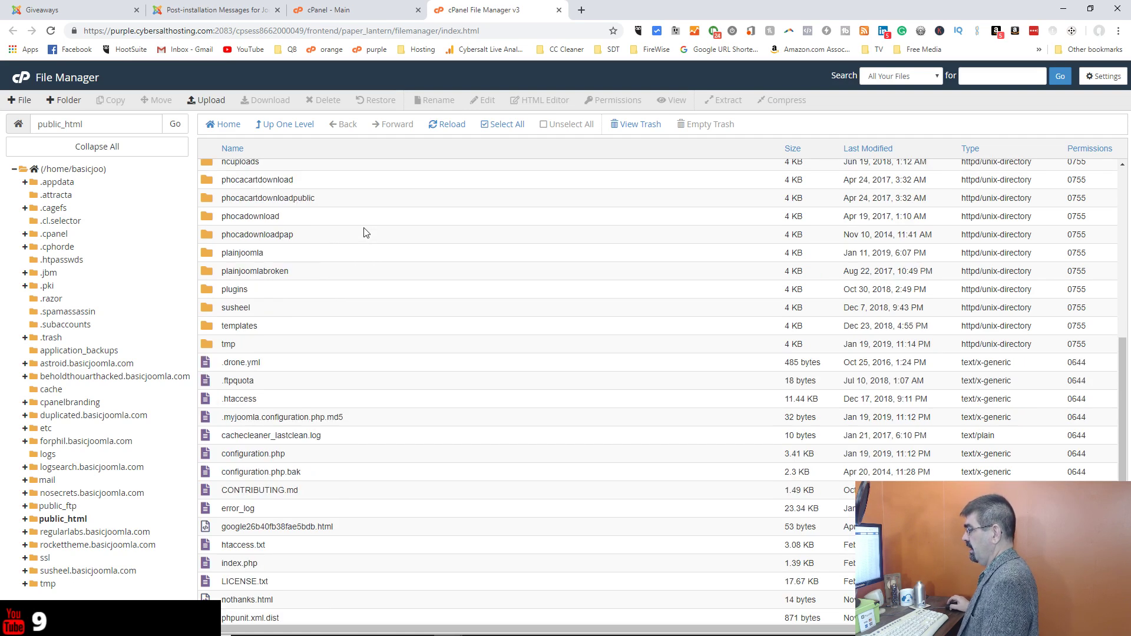
pyautogui.rightClick(213, 404)
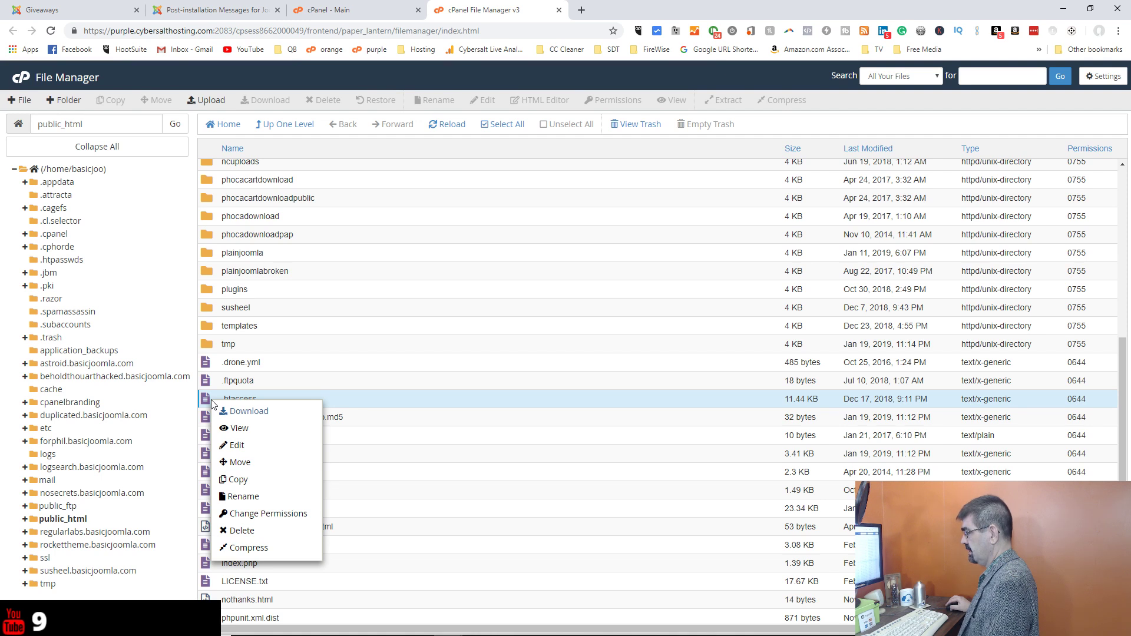
pyautogui.click(250, 449)
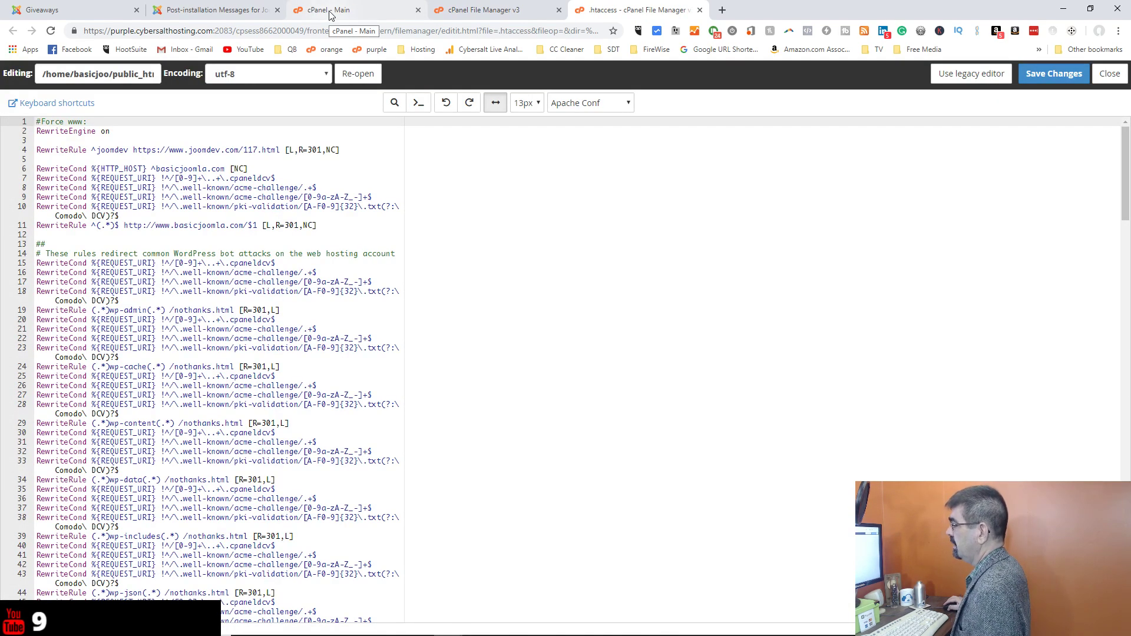
# Select the three-line nosniff IfModule block in the Joomla security instructions
pyautogui.click(200, 12)
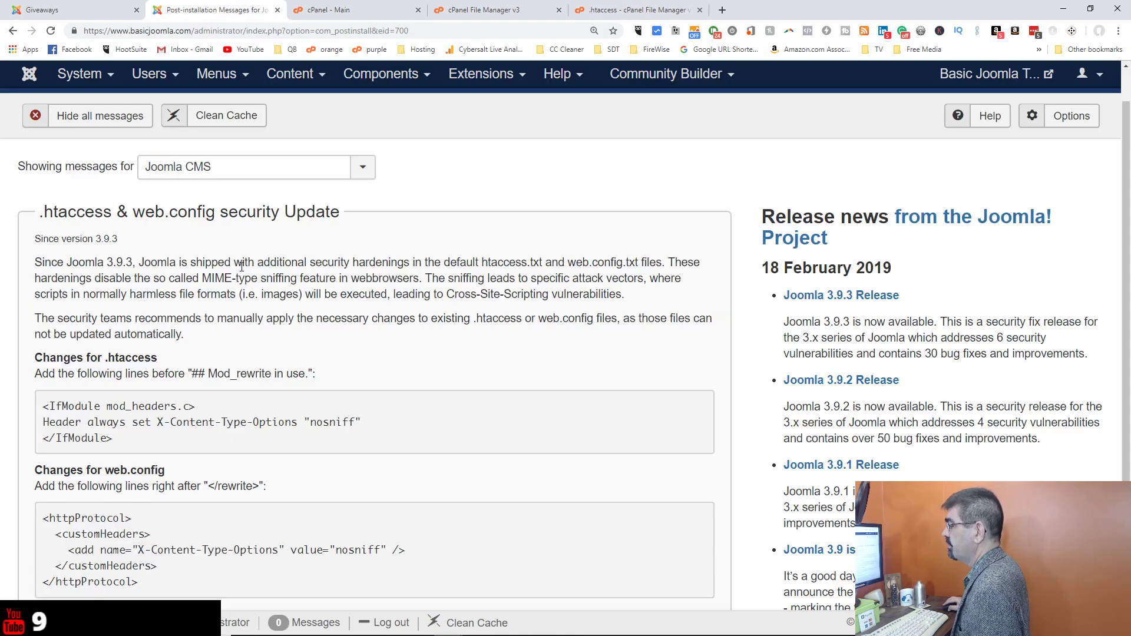
pyautogui.scroll(-1, 256, 253)
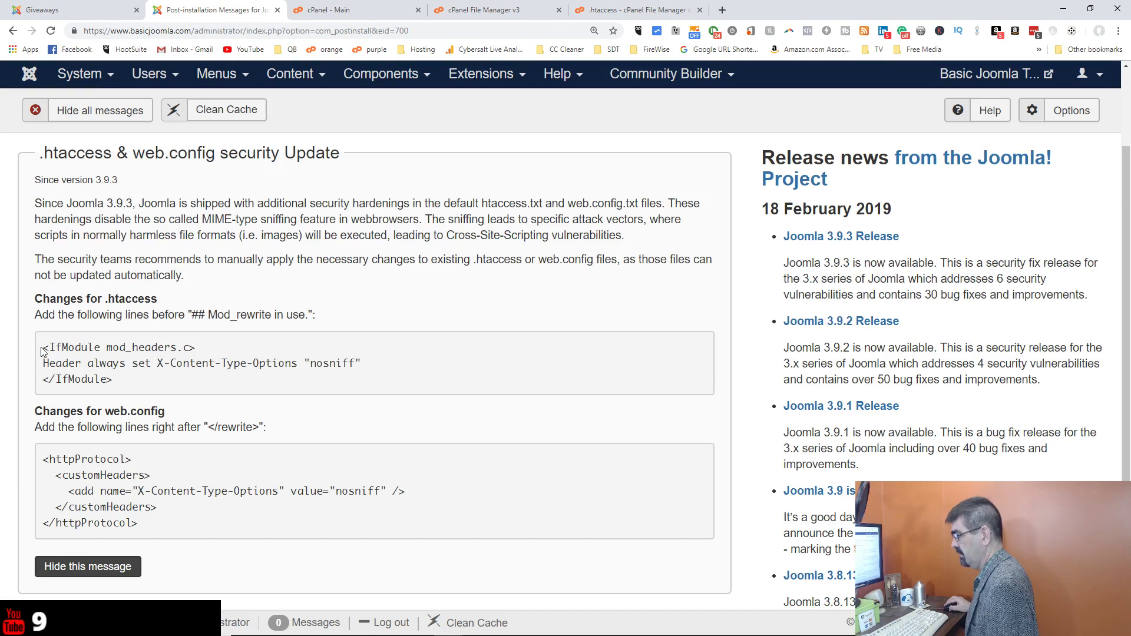
pyautogui.moveTo(43, 348); pyautogui.dragTo(119, 366)
pyautogui.moveTo(119, 366); pyautogui.dragTo(113, 380)
pyautogui.hotkey('ctrl', 'c')
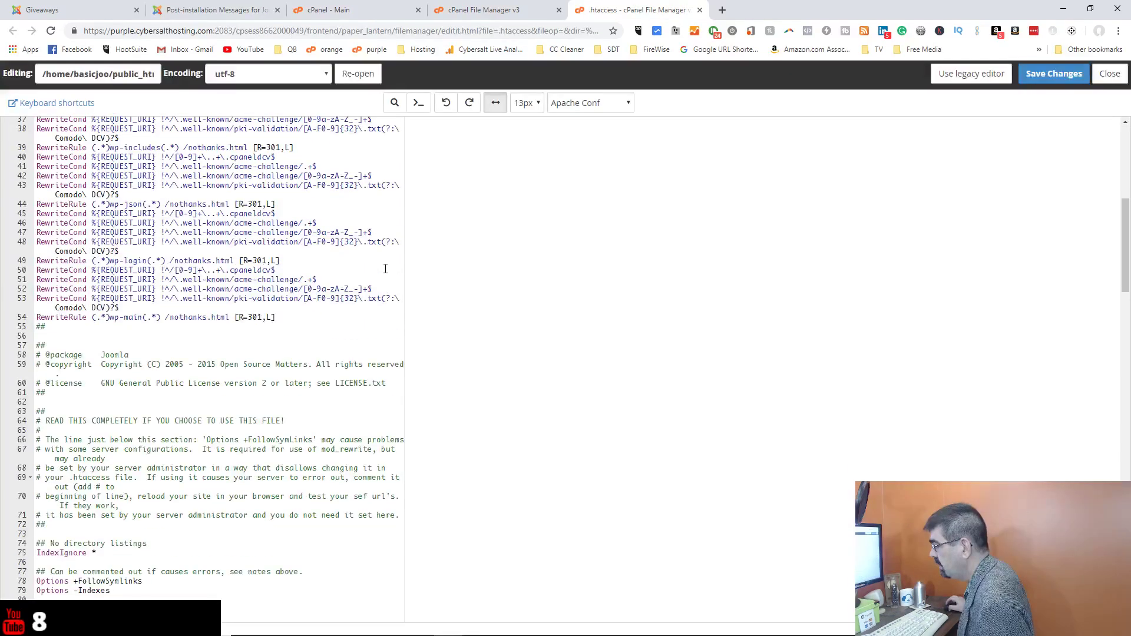
# Scroll the .htaccess file down to the '## Mod_rewrite in use.' section
pyautogui.scroll(-2, 385, 269)
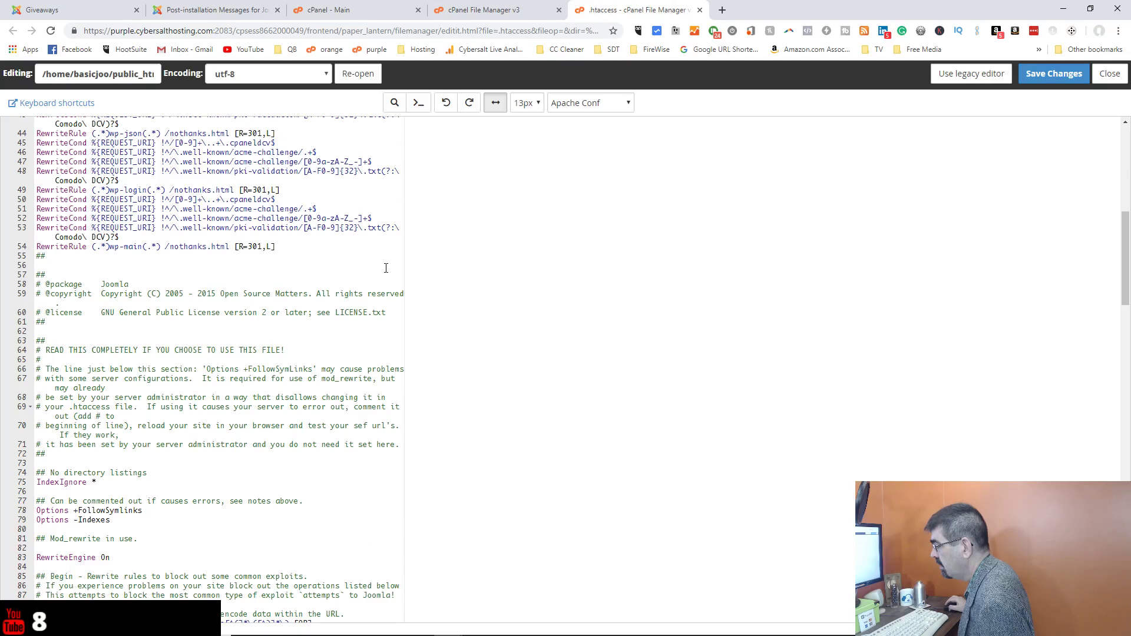
pyautogui.scroll(-5, 386, 268)
pyautogui.scroll(-1, 386, 269)
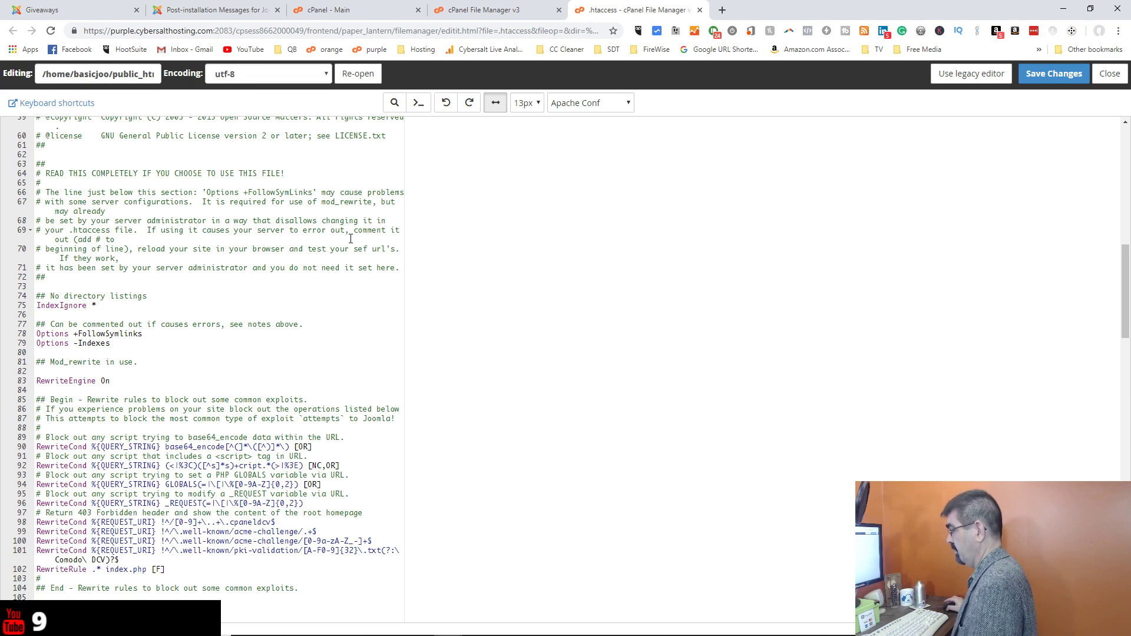
pyautogui.scroll(10, 350, 238)
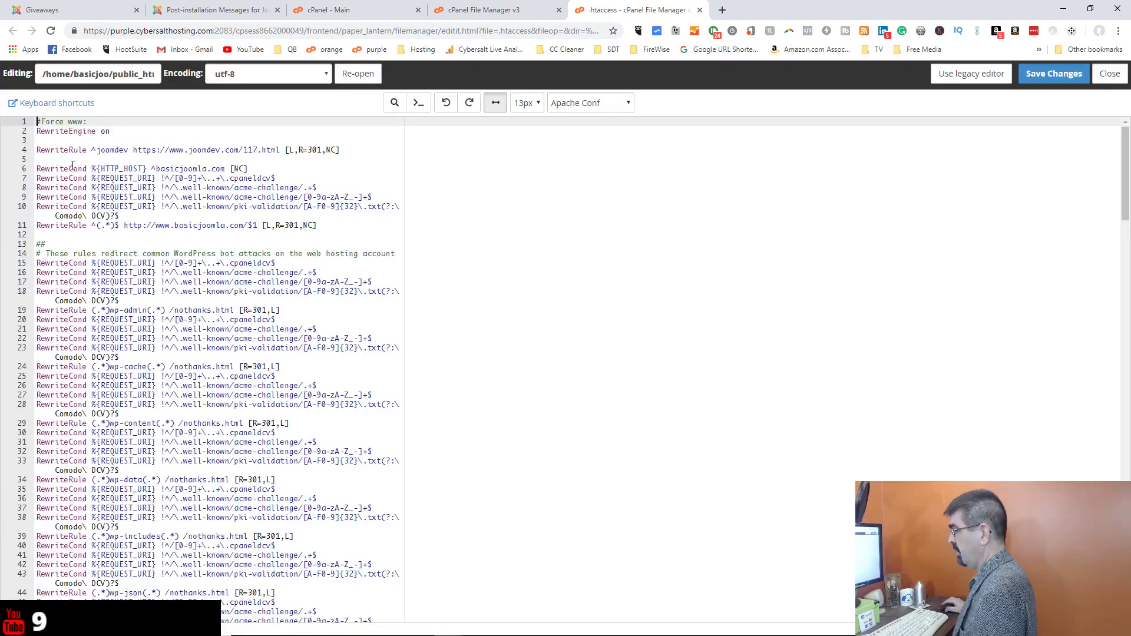
pyautogui.scroll(-5, 177, 200)
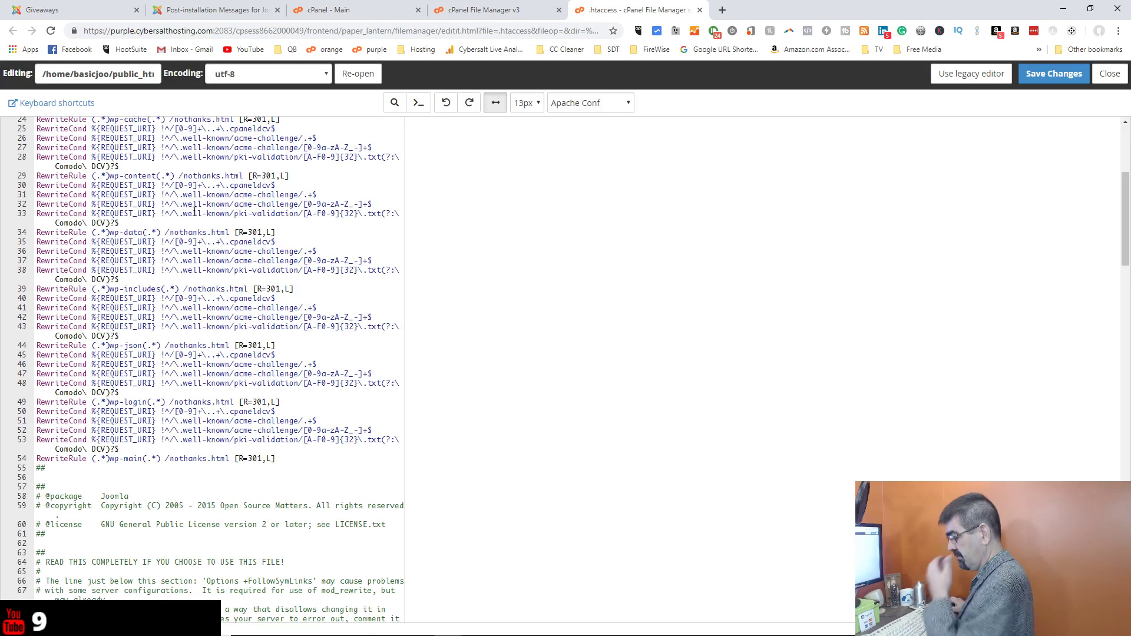
pyautogui.scroll(-5, 197, 212)
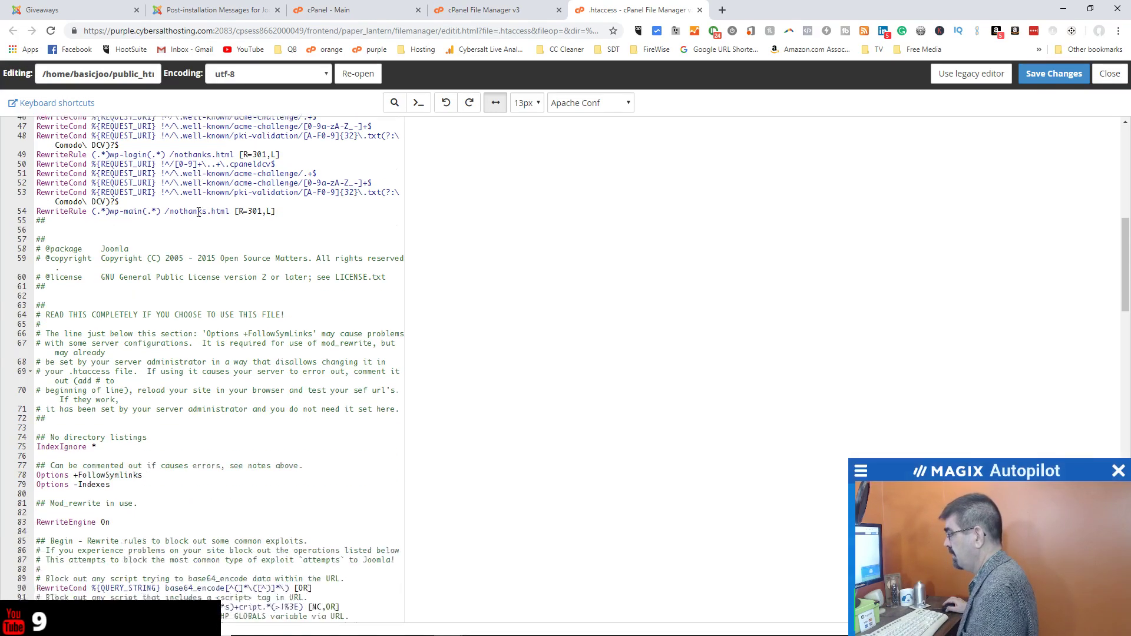
pyautogui.scroll(-1, 147, 213)
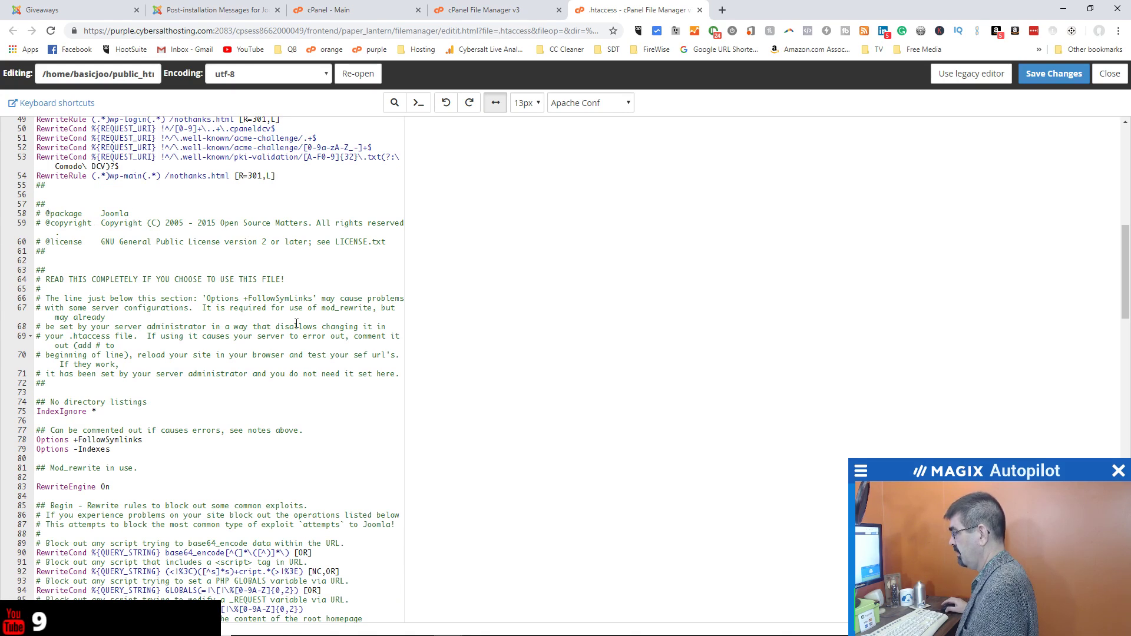
pyautogui.scroll(-3, 318, 232)
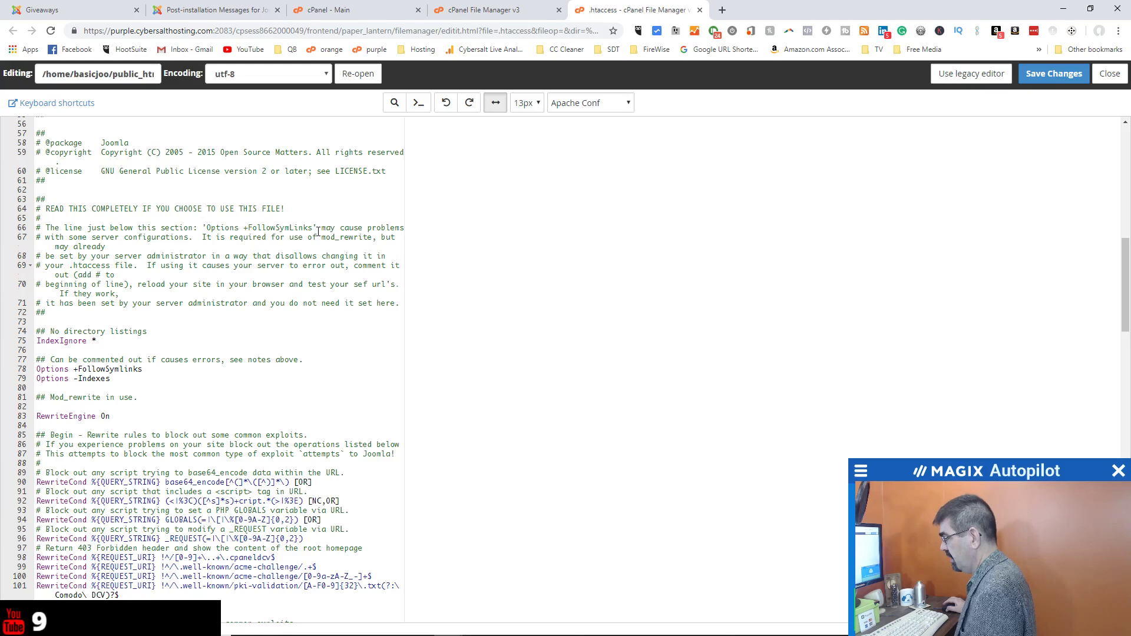
pyautogui.scroll(-2, 318, 232)
pyautogui.scroll(-3, 318, 231)
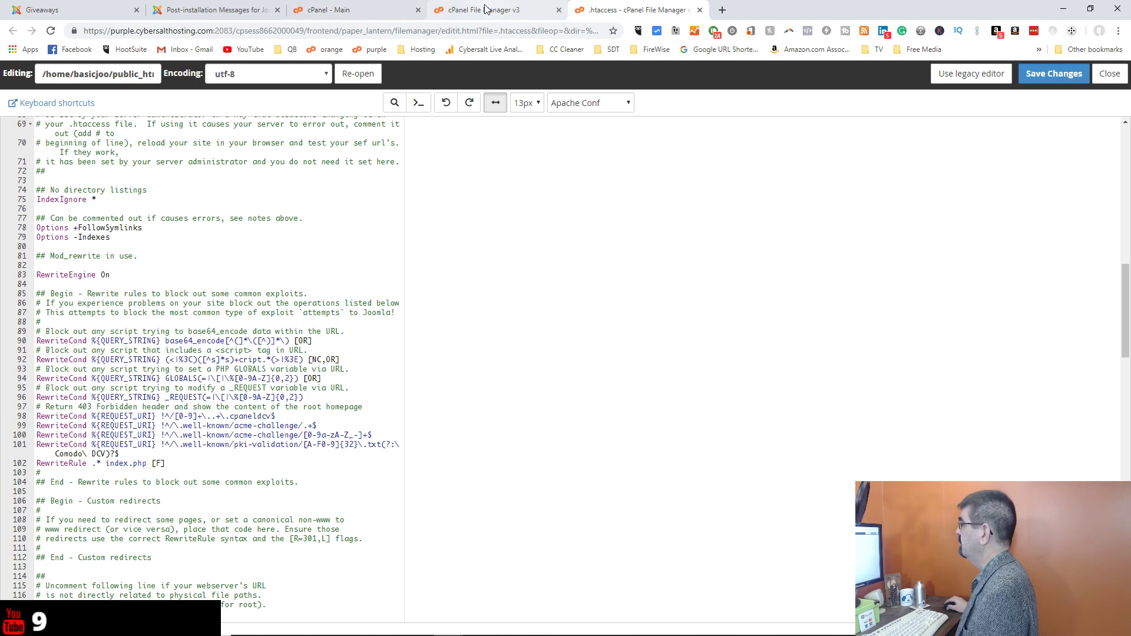
# Paste the X-Content-Type-Options "nosniff" IfModule block on a new line after line 81's Mod_rewrite comment
pyautogui.click(229, 10)
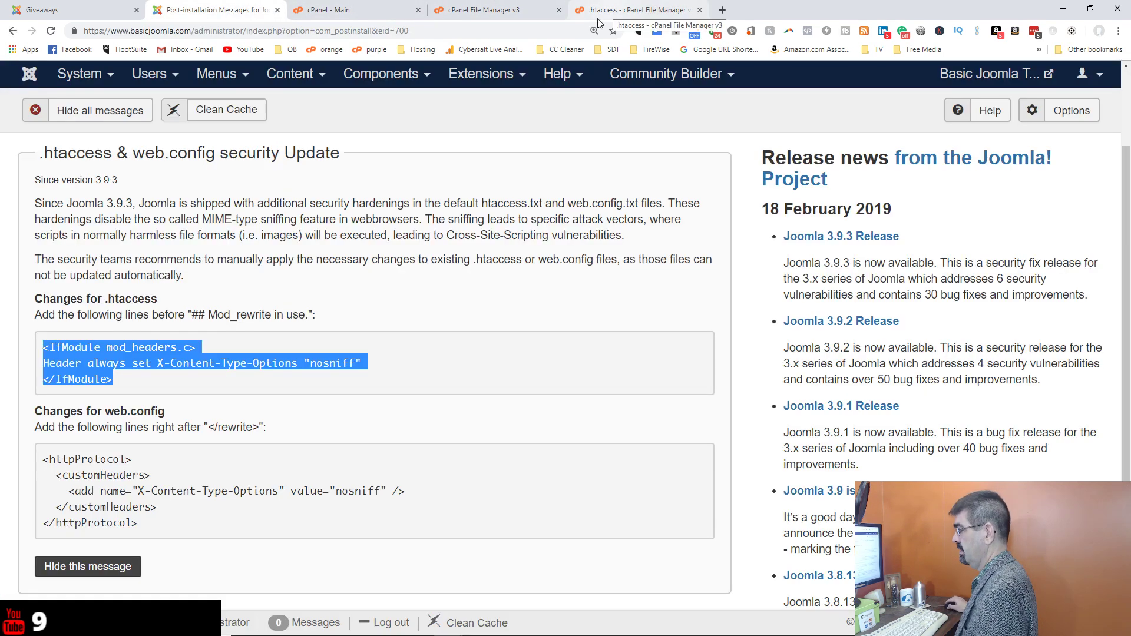
pyautogui.click(647, 10)
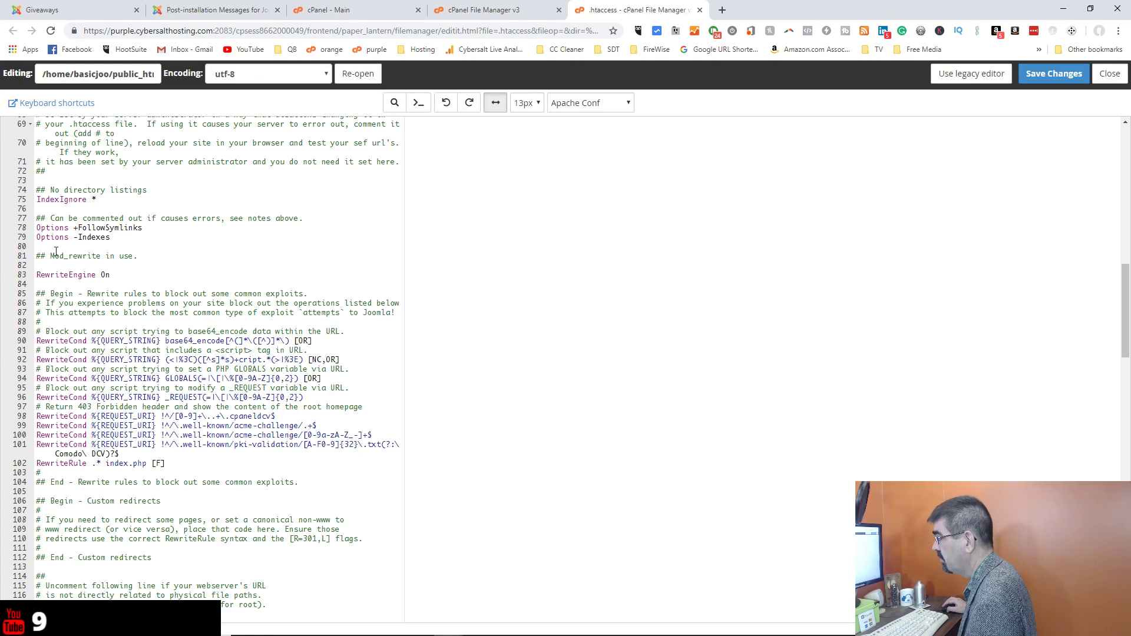
pyautogui.click(146, 255)
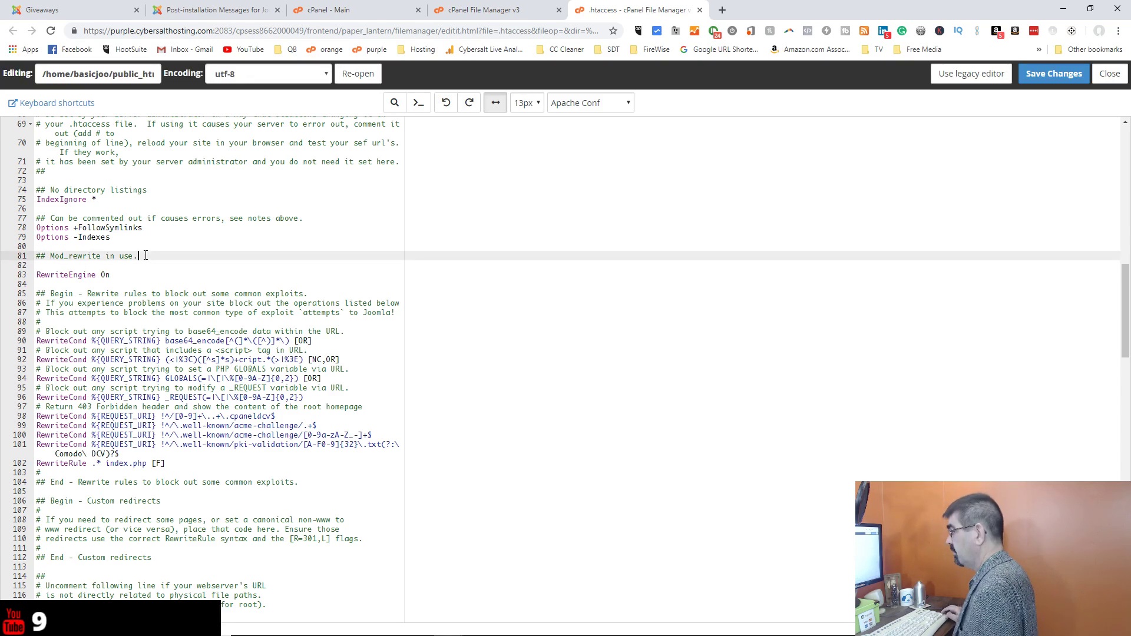
pyautogui.press('Return')
pyautogui.press('Return')
pyautogui.press('Return')
pyautogui.press('Return')
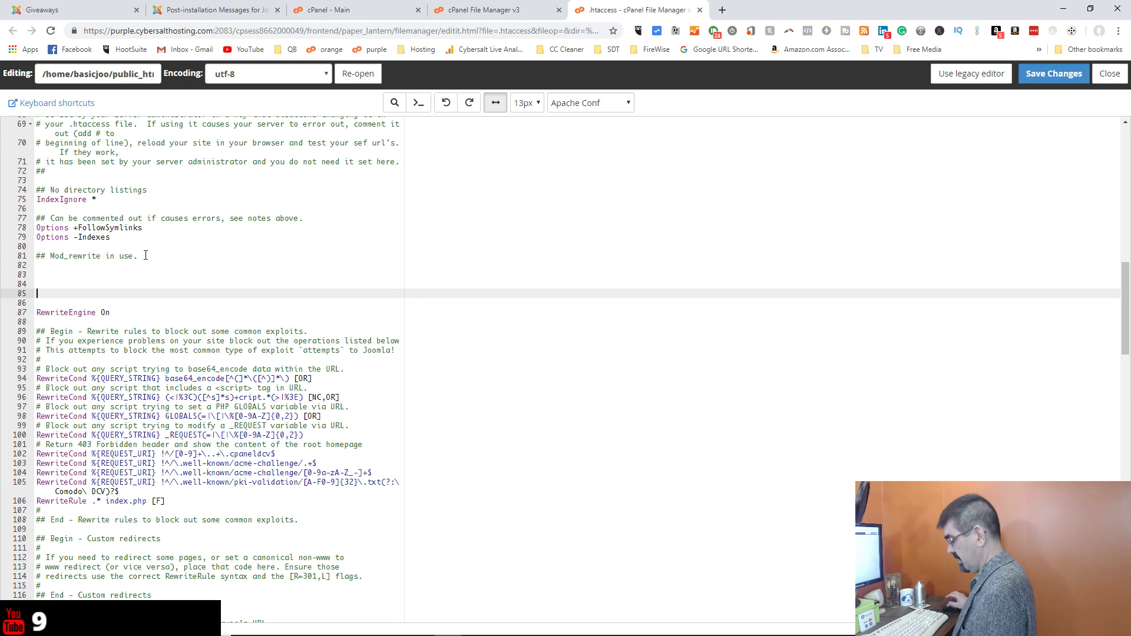
pyautogui.click(41, 277)
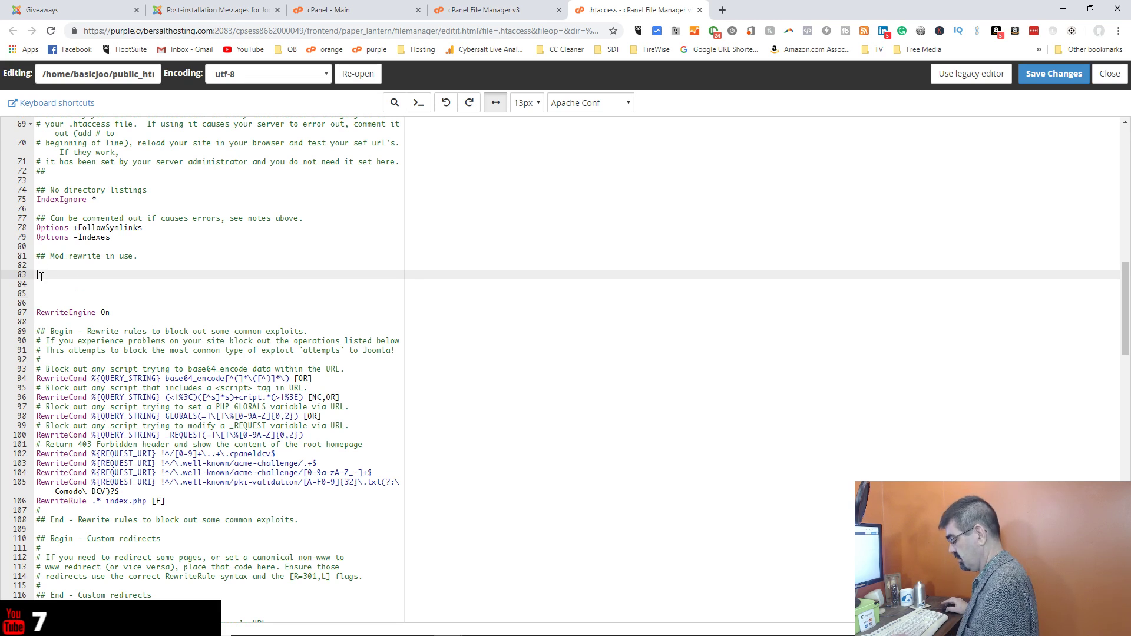
pyautogui.hotkey('ctrl', 'v')
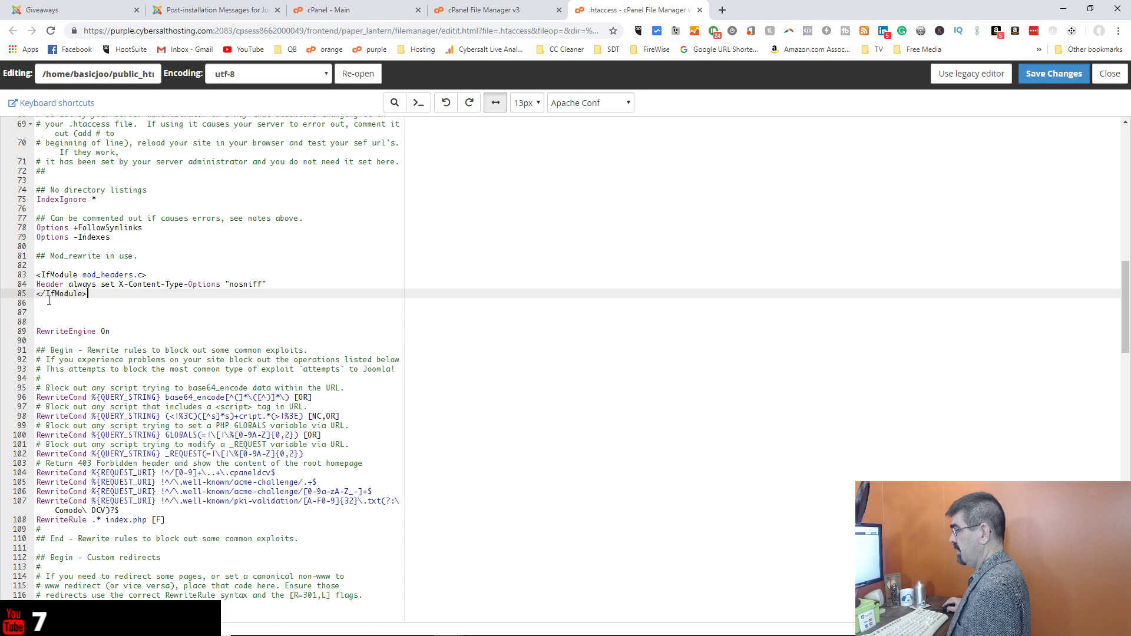
pyautogui.press('Delete')
pyautogui.press('Delete')
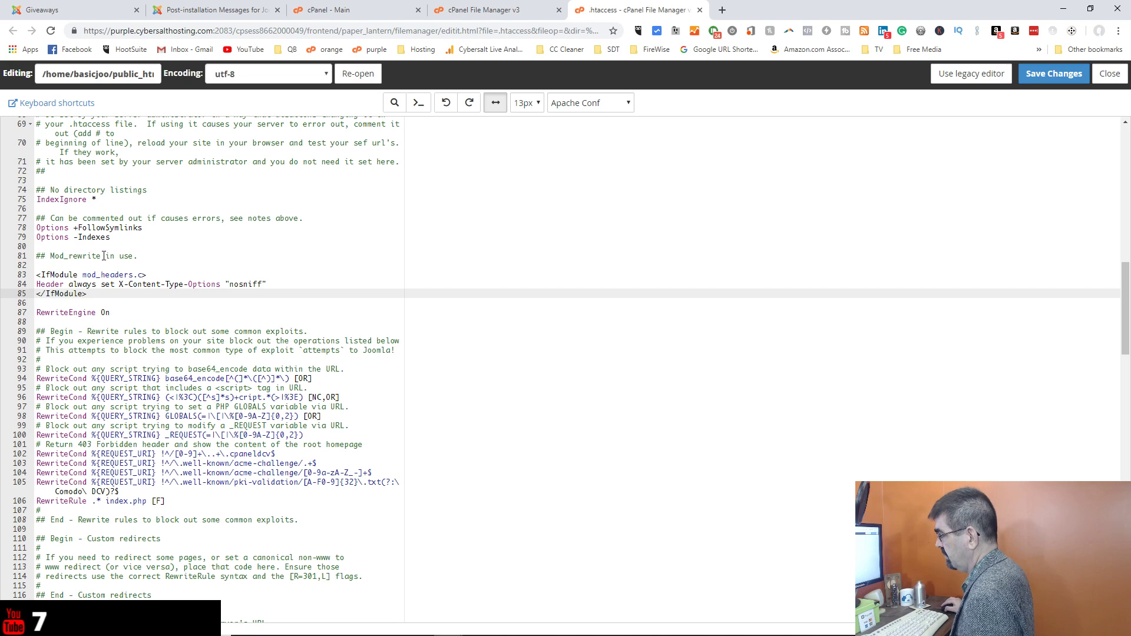
# Add '# Added due to Joomla 3.9.3 recommendation' above the nosniff block and save .htaccess
pyautogui.click(67, 263)
pyautogui.press('Return')
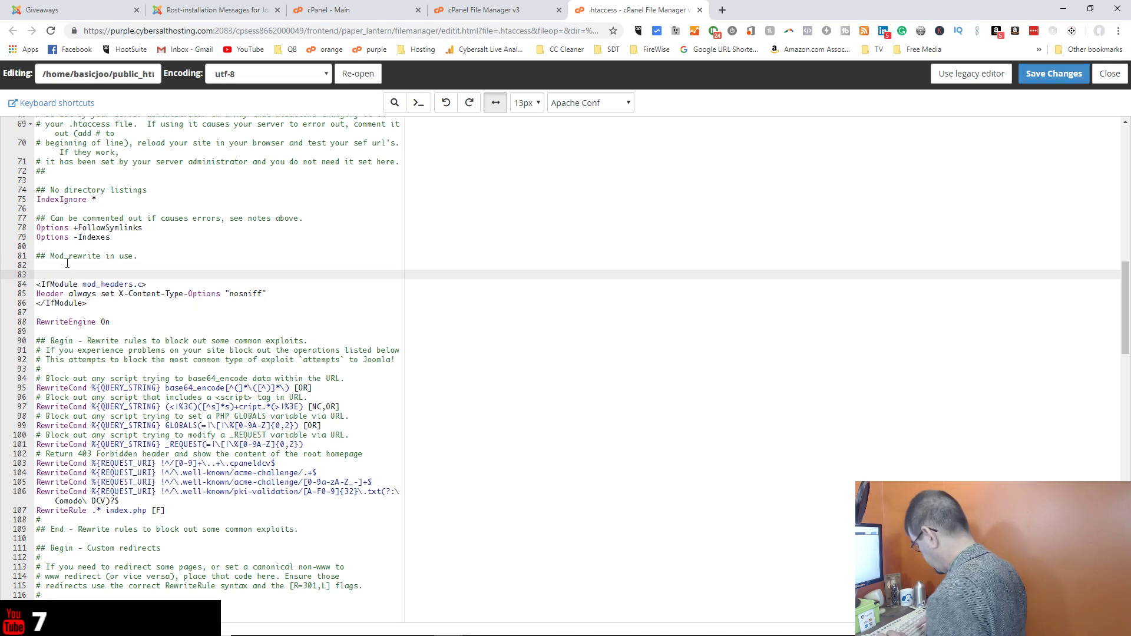
pyautogui.write('#')
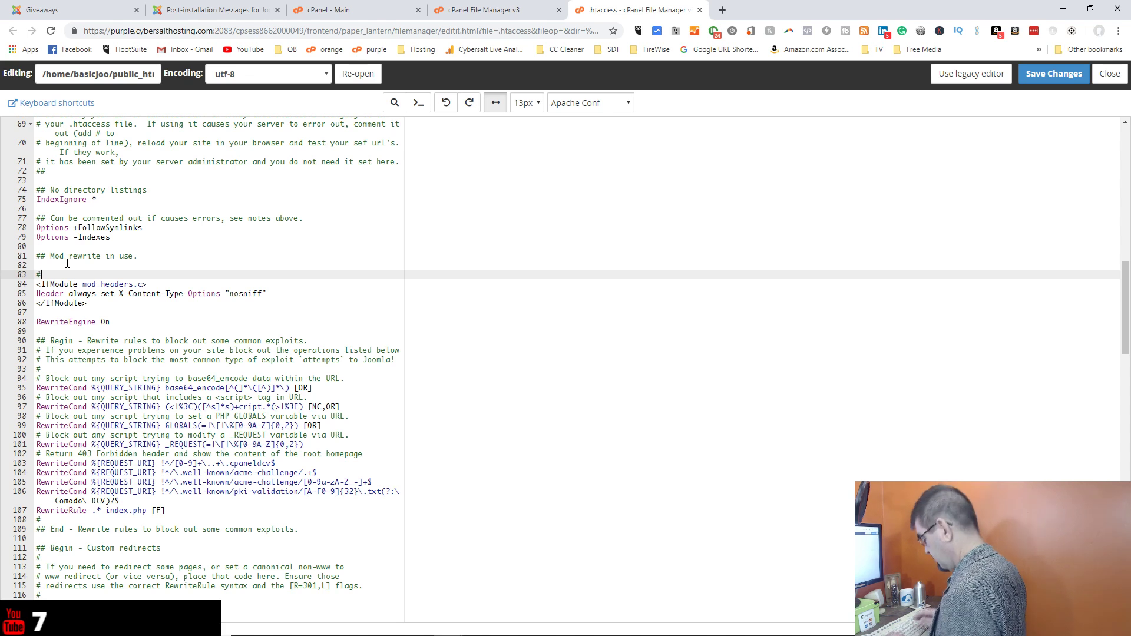
pyautogui.write(' Added')
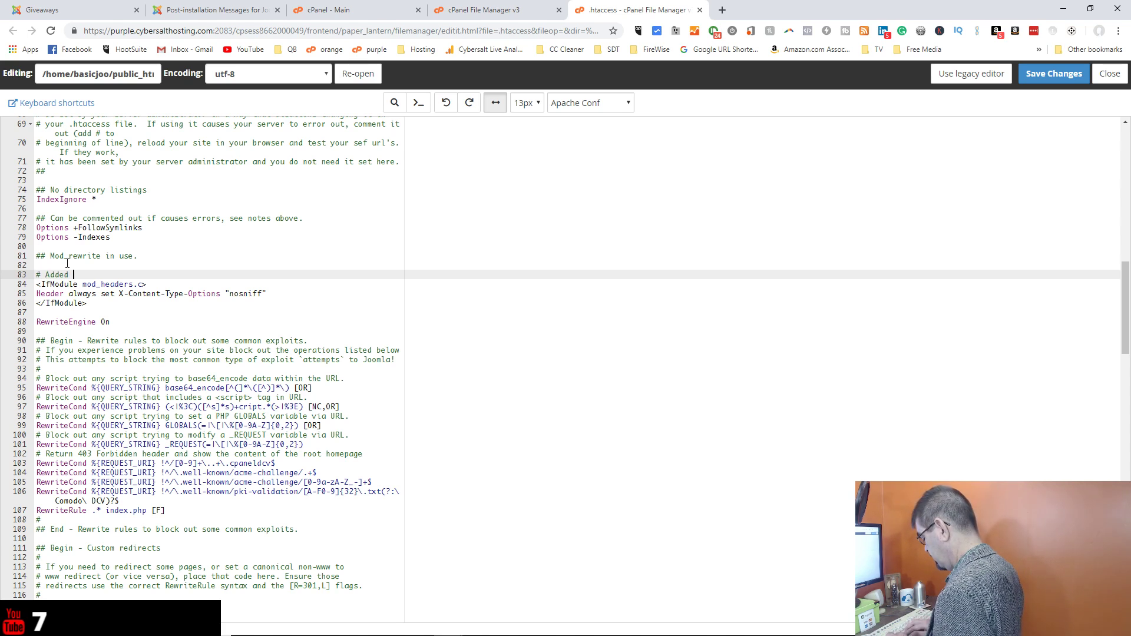
pyautogui.write(' due to')
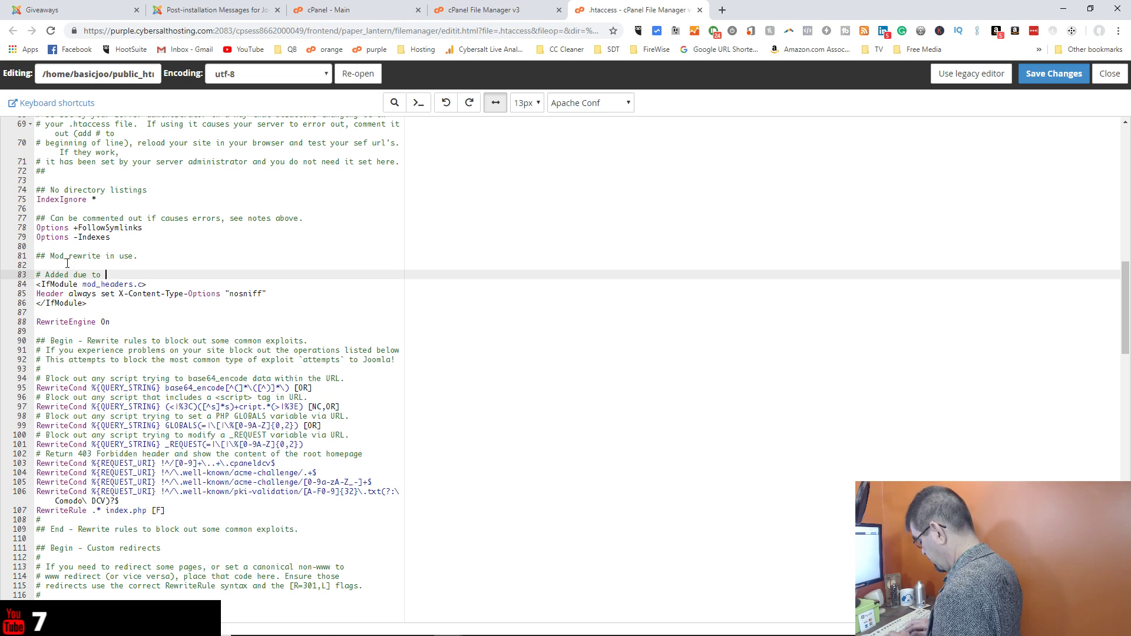
pyautogui.write(' Joomla 3.9')
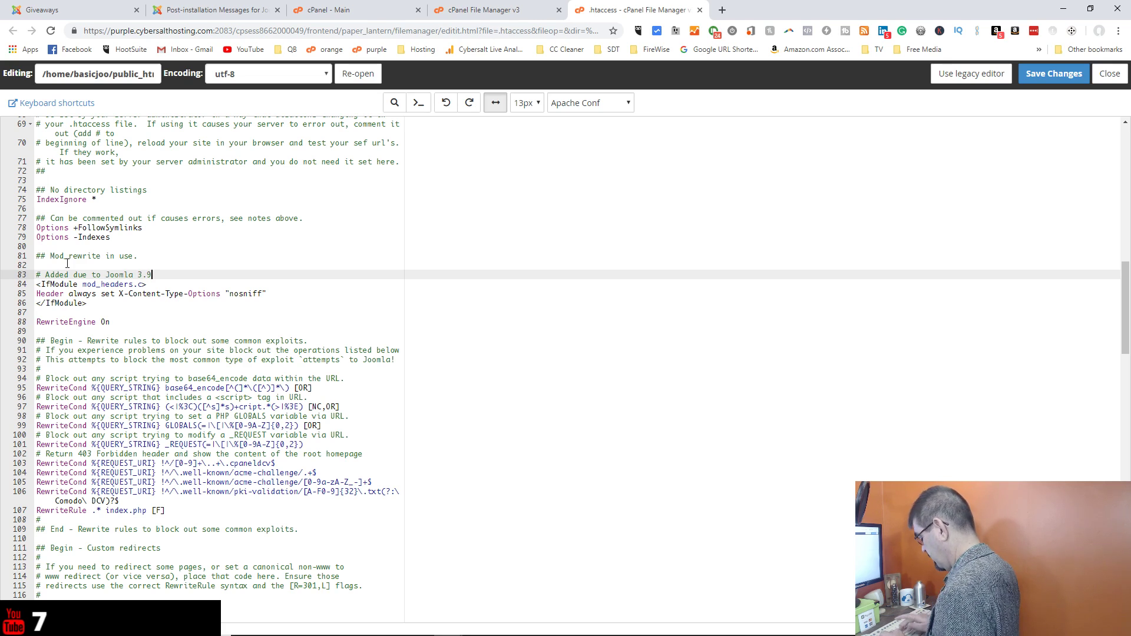
pyautogui.write('.3 reco')
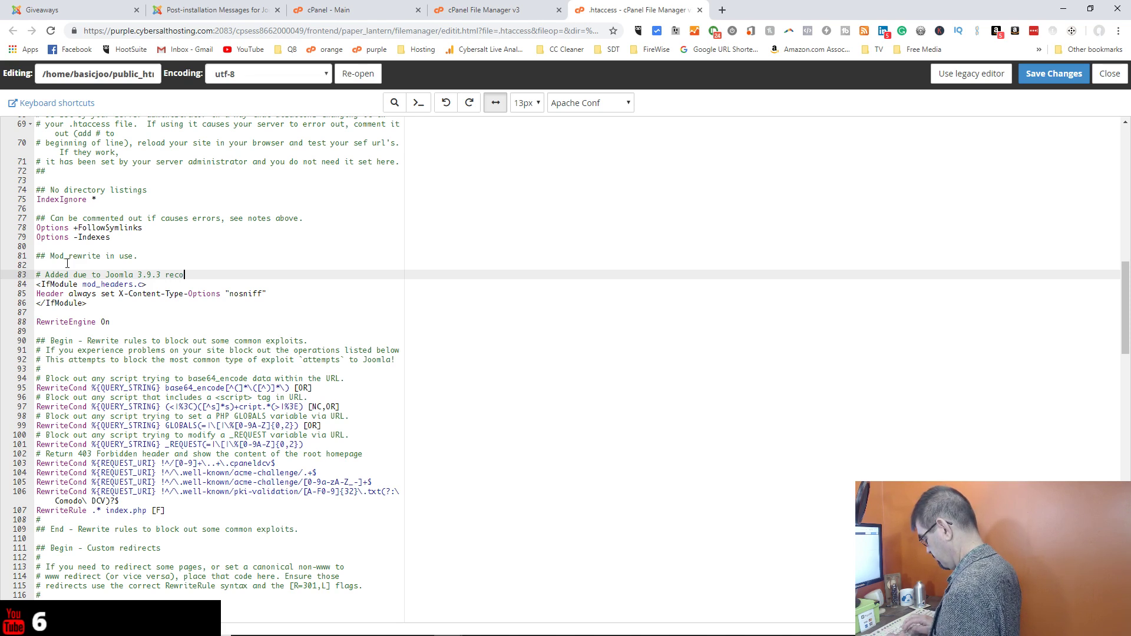
pyautogui.write('mendations')
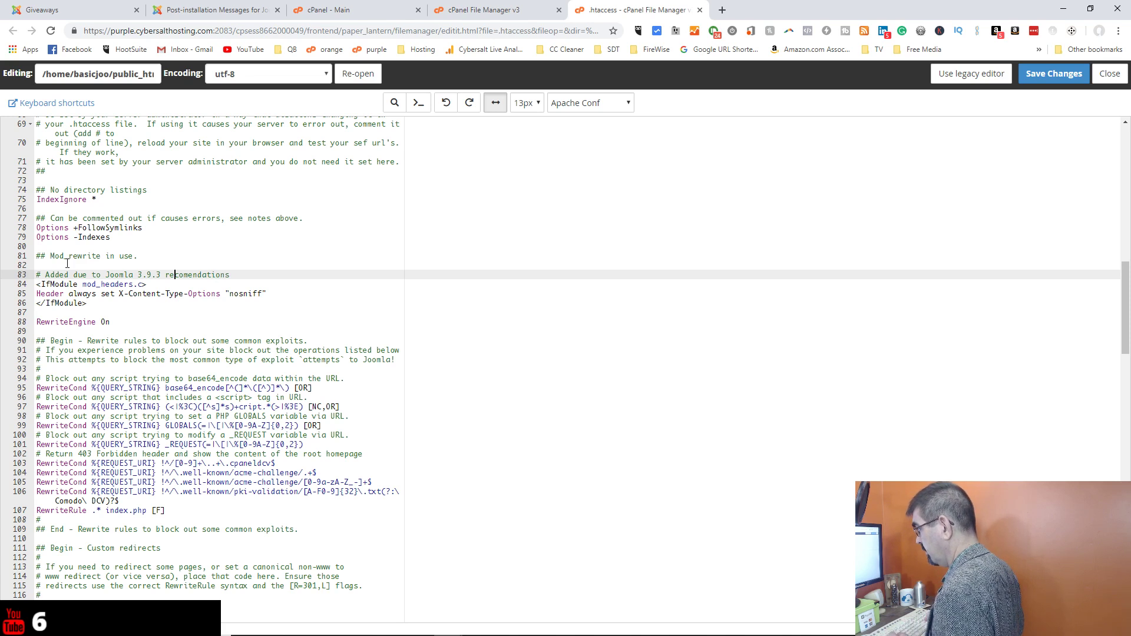
pyautogui.write('c')
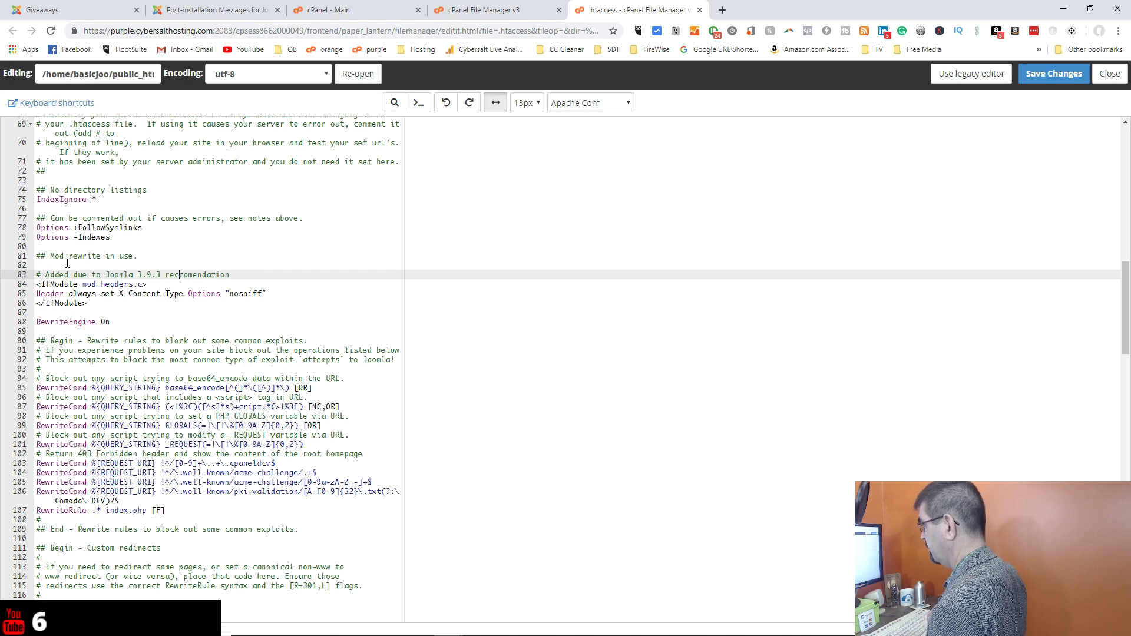
pyautogui.press('Delete')
pyautogui.press('Right')
pyautogui.write('m')
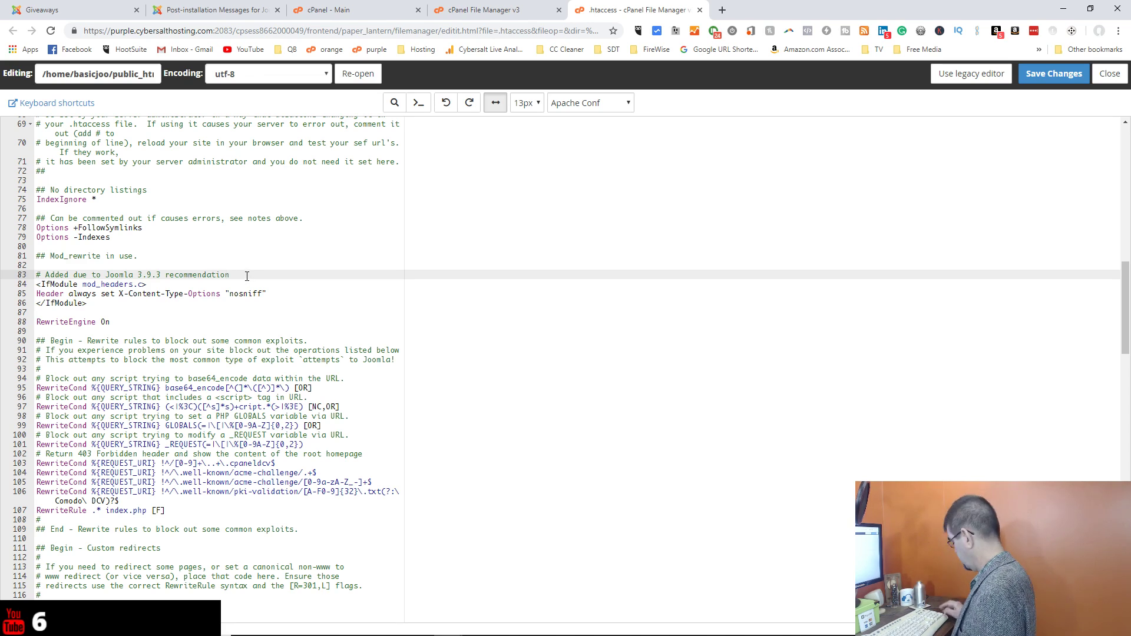
pyautogui.press('Return')
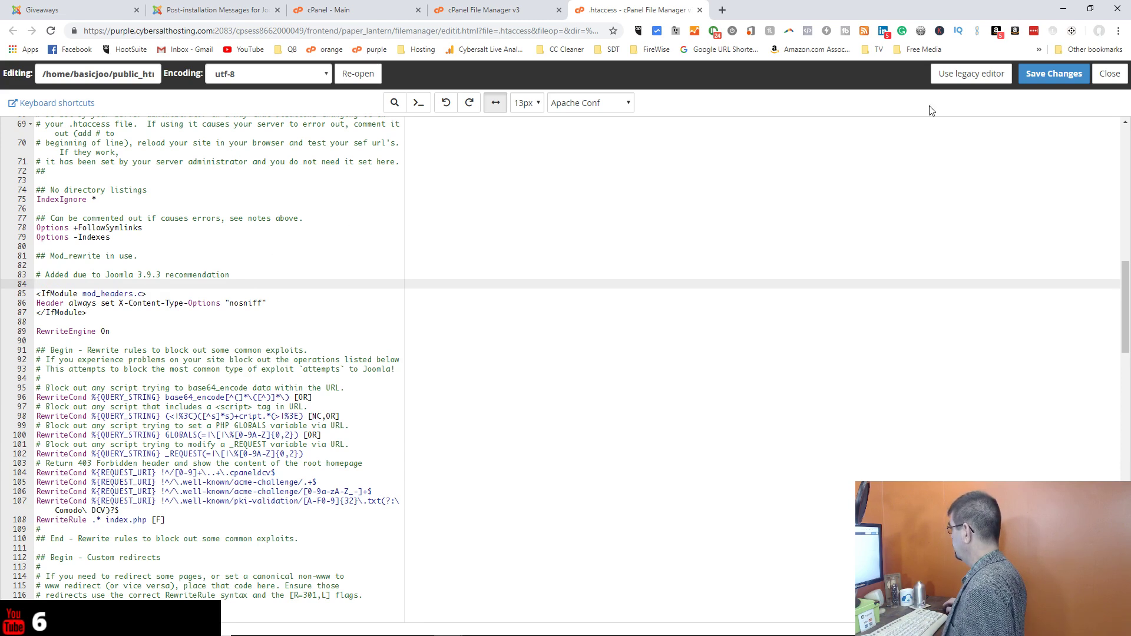
pyautogui.click(1044, 77)
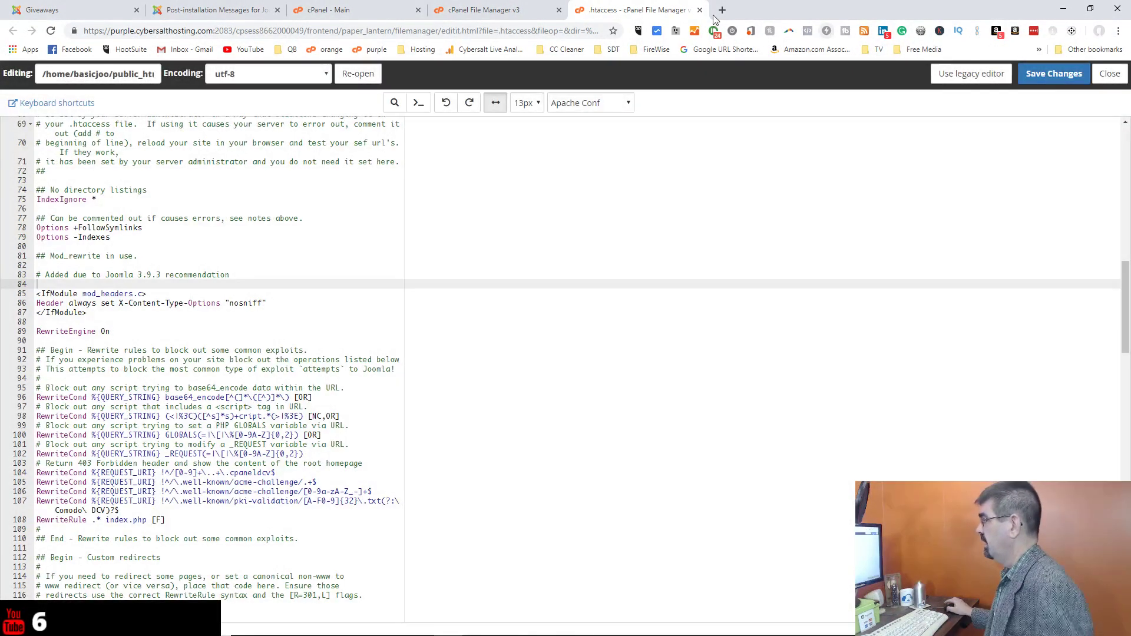
# Reload the live Giveaways page to confirm the site works, then return to File Manager
pyautogui.click(73, 10)
pyautogui.click(51, 33)
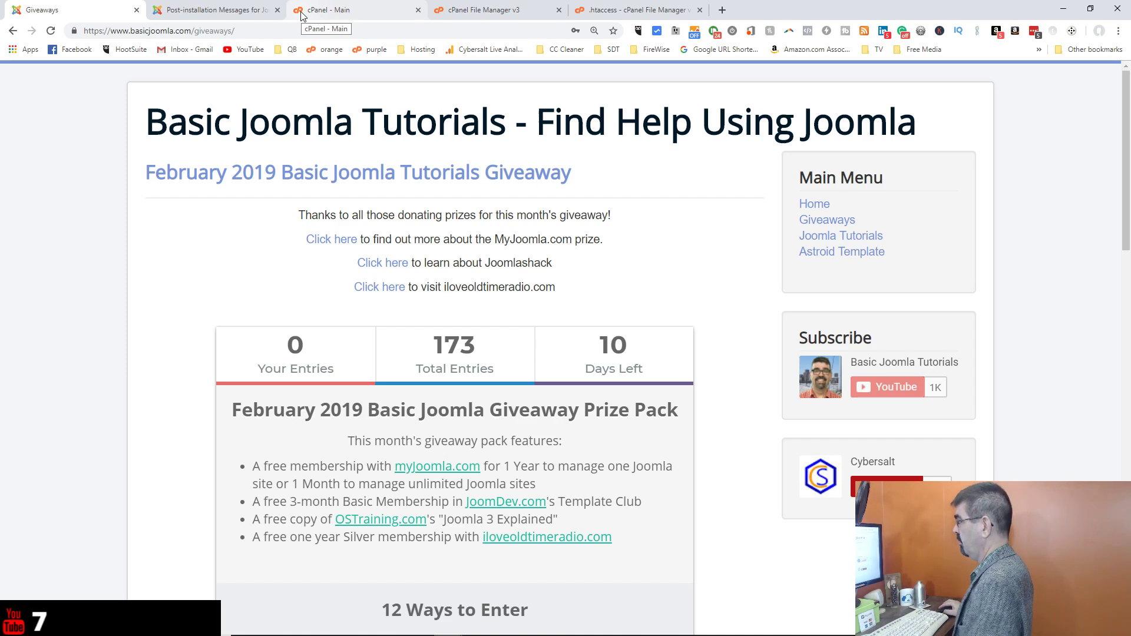
pyautogui.click(480, 10)
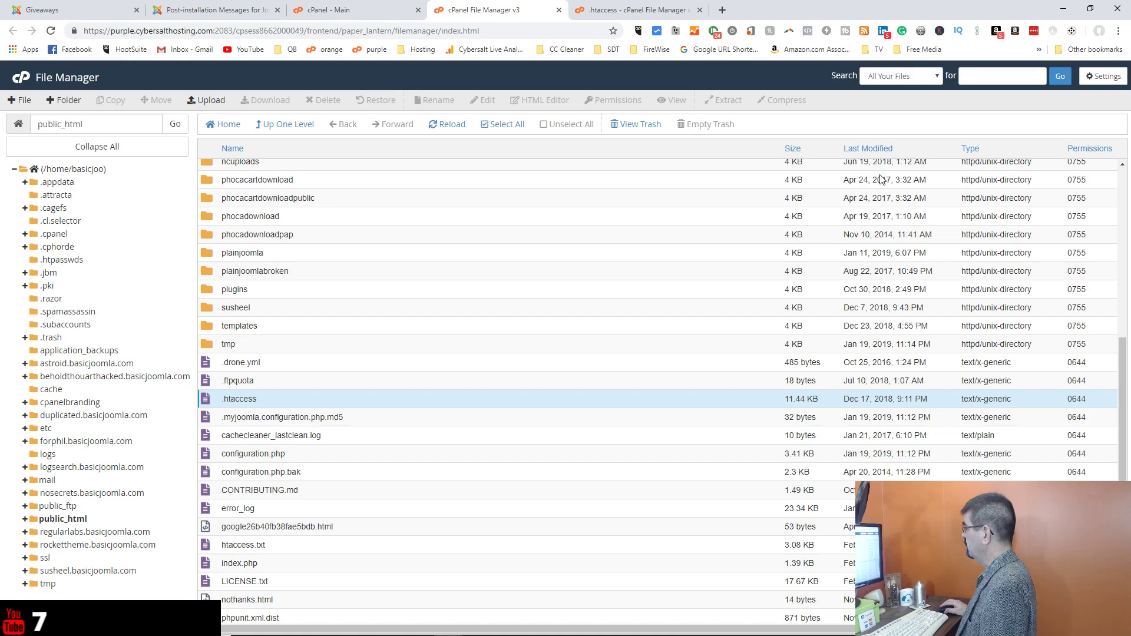
pyautogui.click(1100, 77)
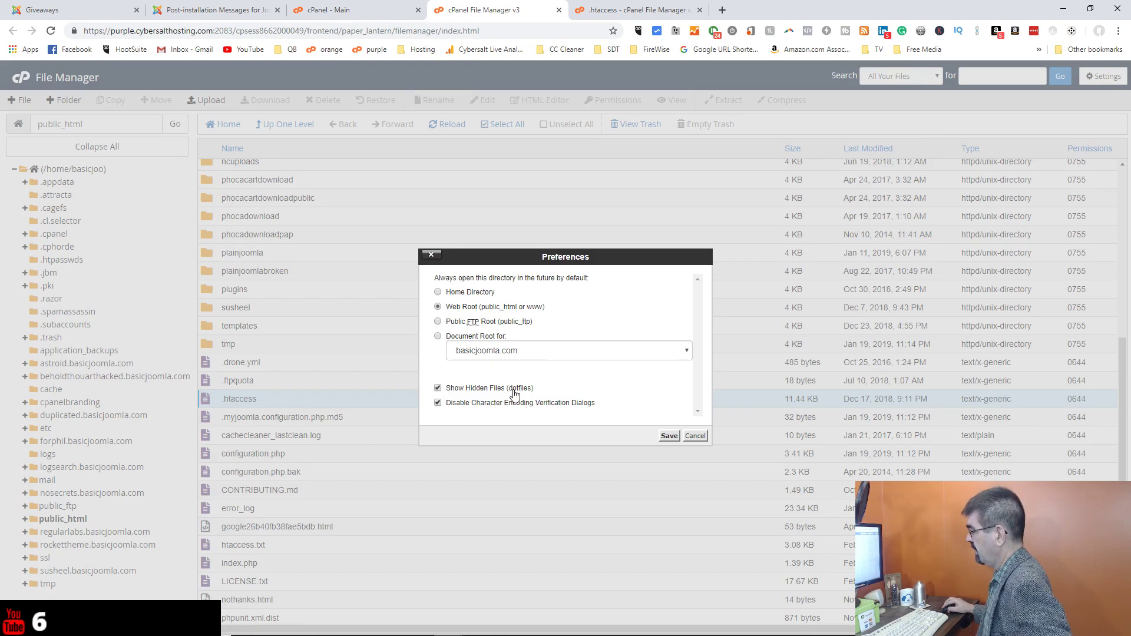
pyautogui.click(437, 389)
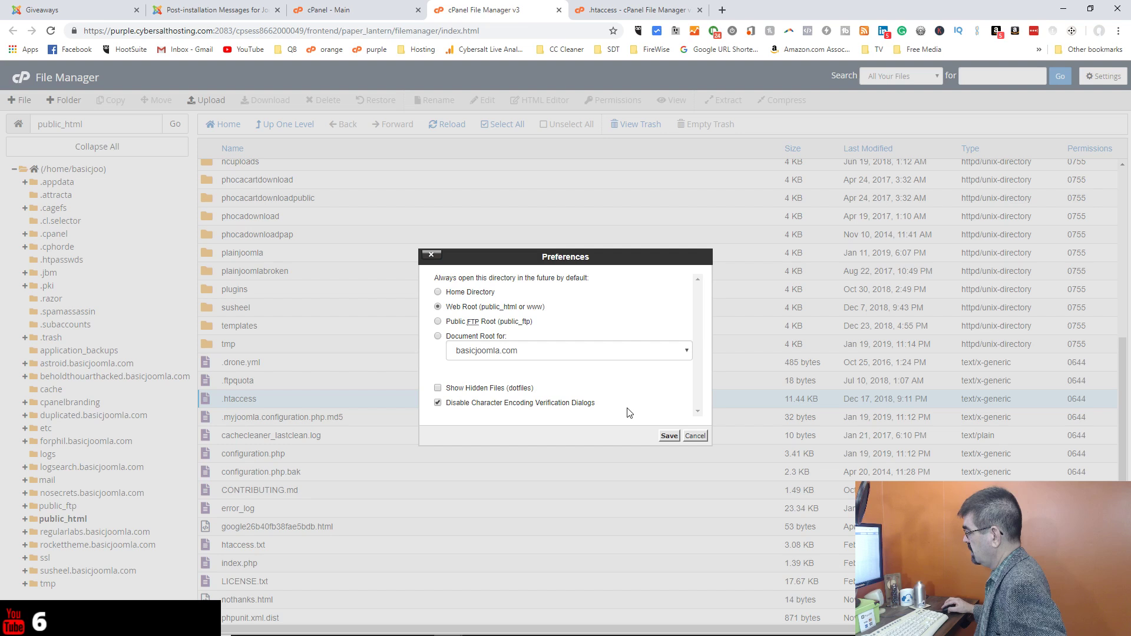
pyautogui.click(669, 436)
pyautogui.scroll(-6, 380, 266)
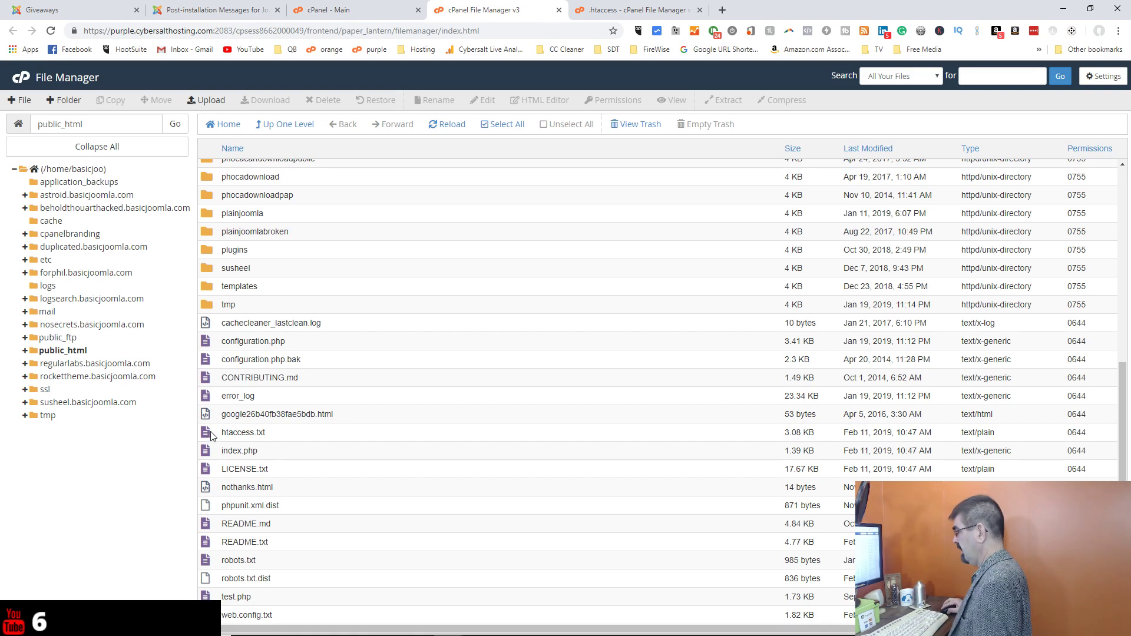
pyautogui.scroll(6, 658, 299)
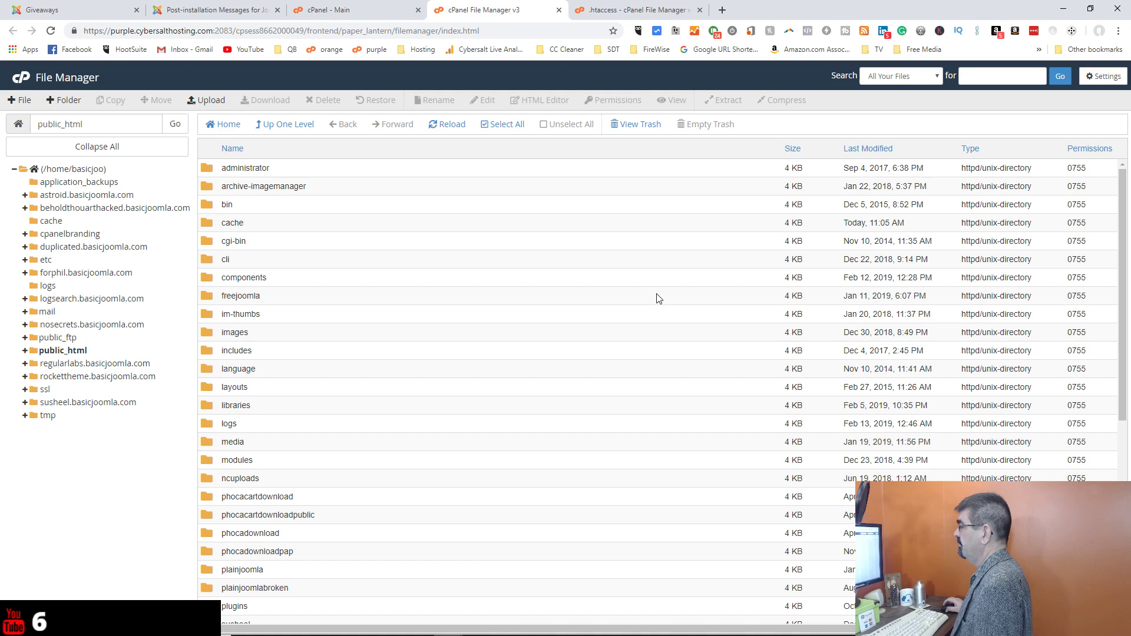
pyautogui.click(1104, 76)
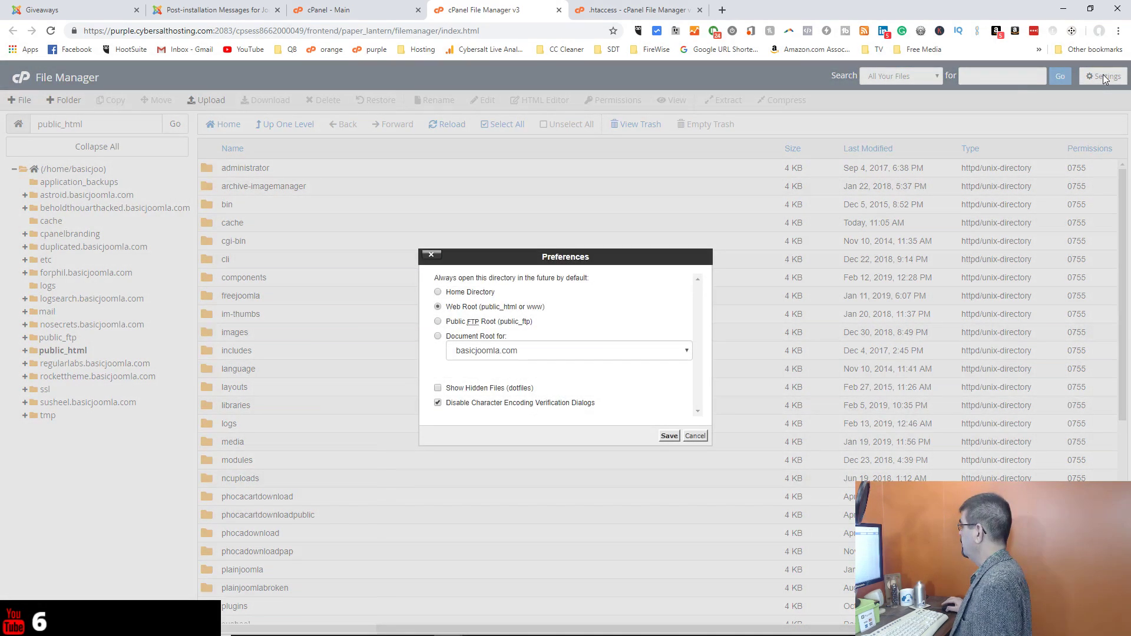
pyautogui.click(438, 388)
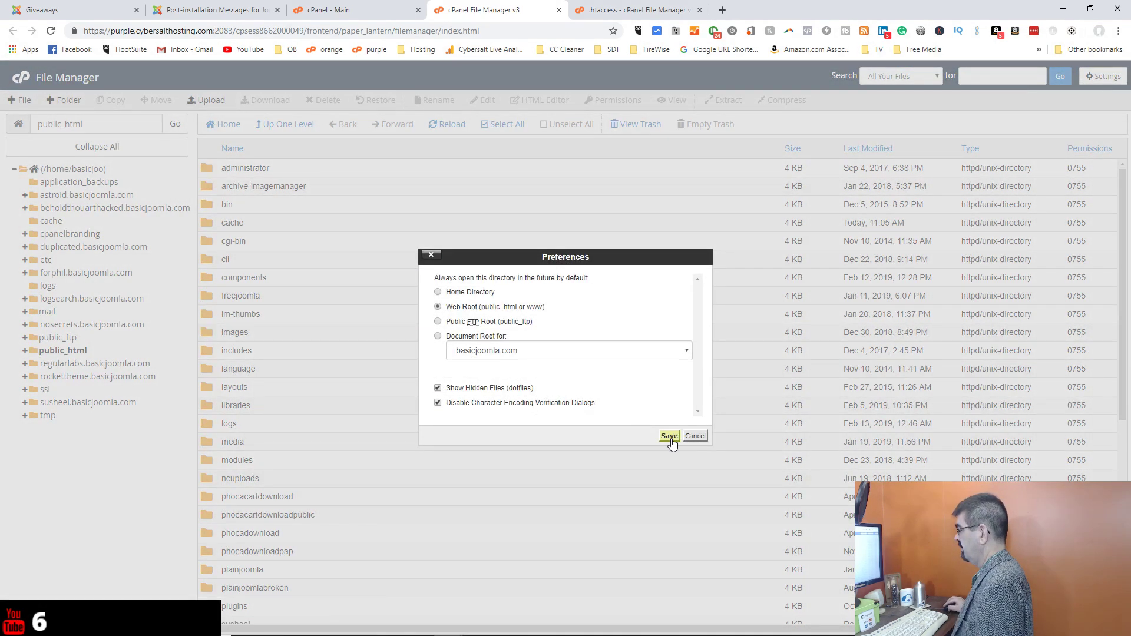
pyautogui.click(669, 436)
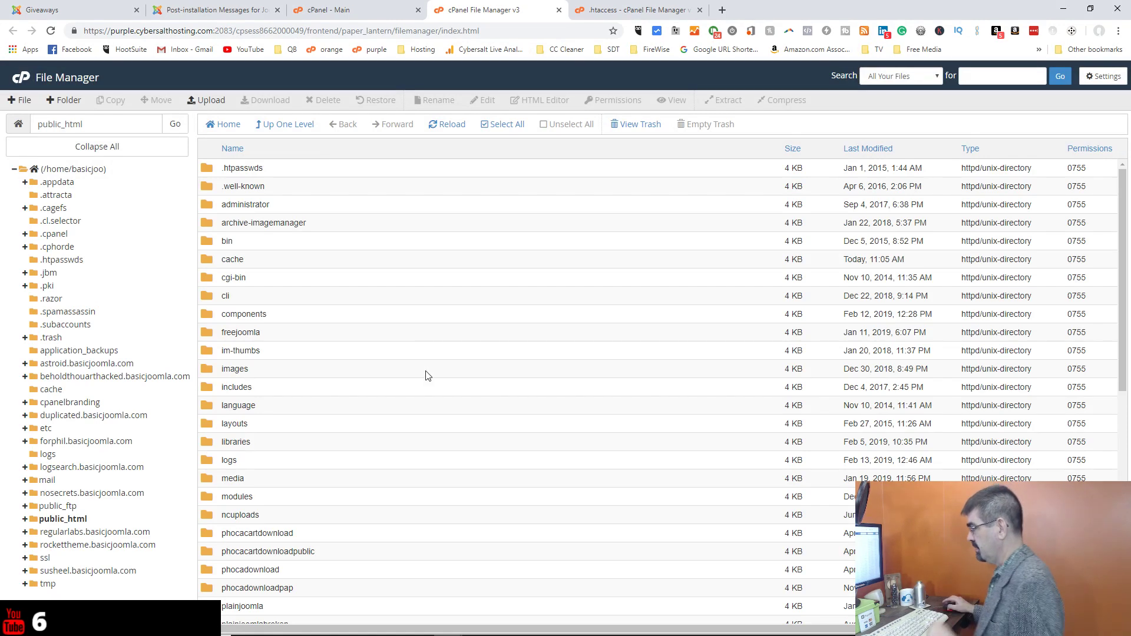
pyautogui.scroll(-8, 415, 365)
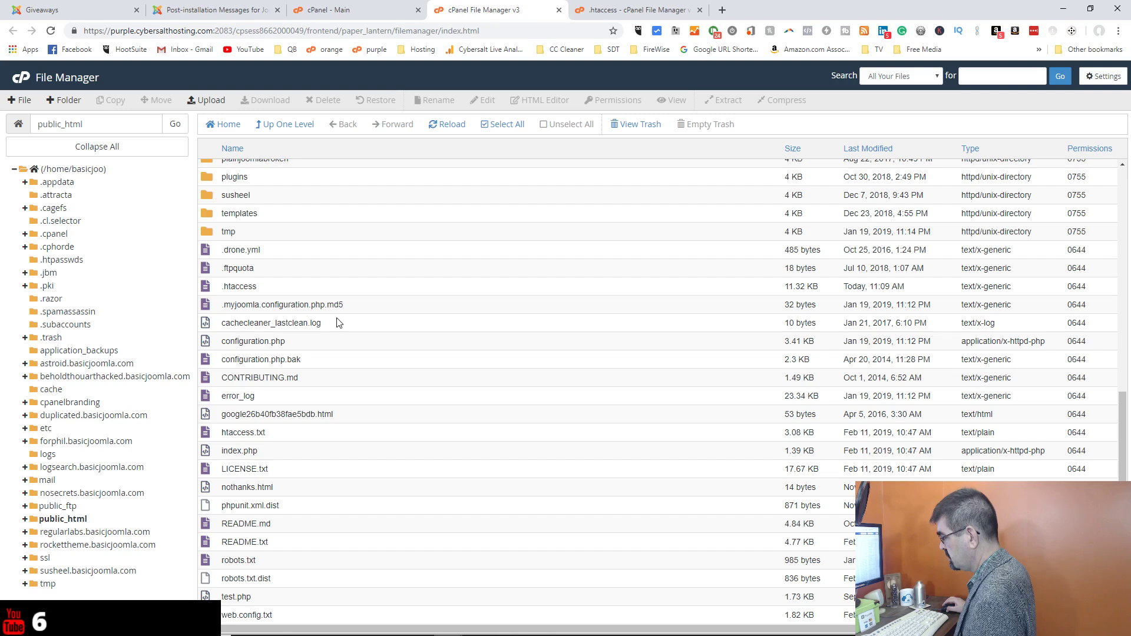
# Open htaccess.txt in the File Manager editor
pyautogui.click(211, 436)
pyautogui.rightClick(211, 437)
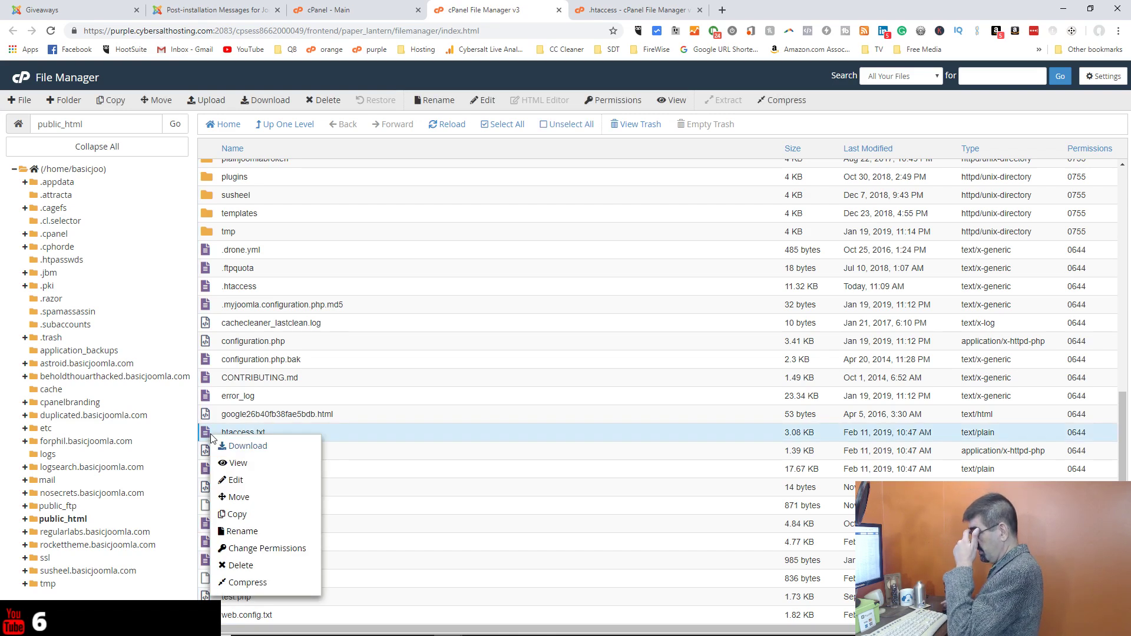
pyautogui.click(239, 476)
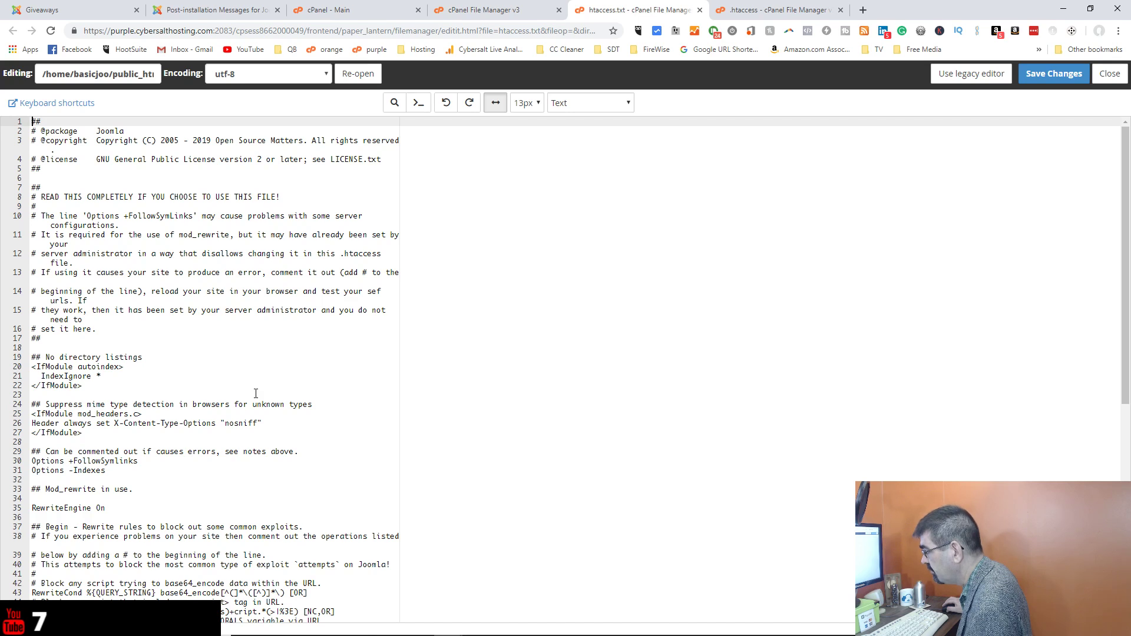
# Paste the nosniff IfModule block below the '## Mod_rewrite in use.' comment on line 33
pyautogui.scroll(-1, 256, 393)
pyautogui.click(145, 417)
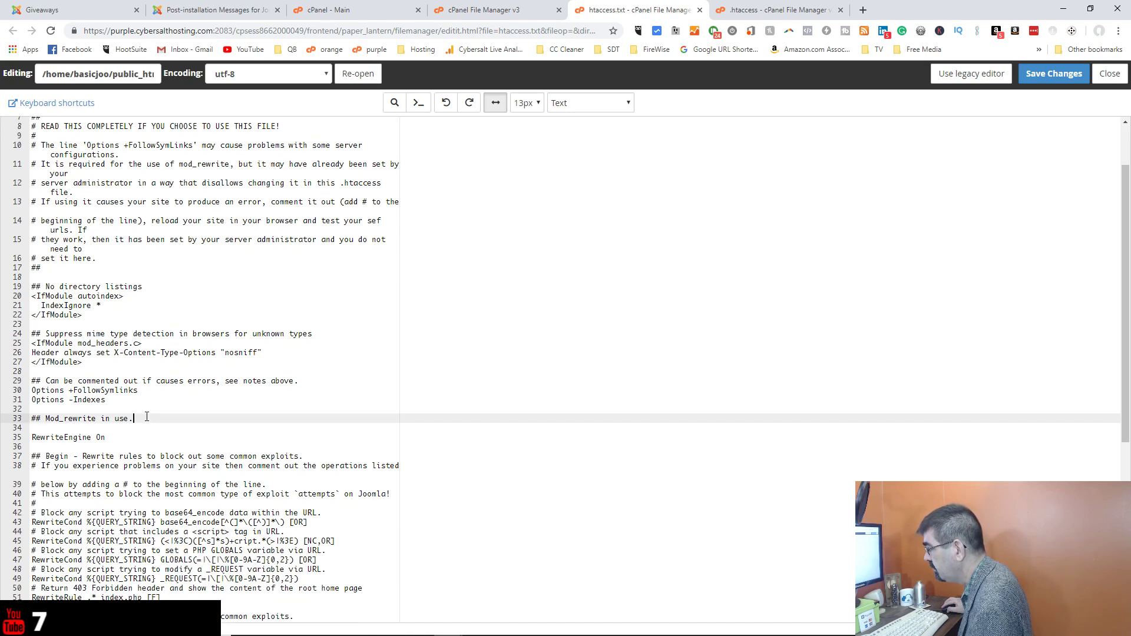
pyautogui.press('Return')
pyautogui.press('Return')
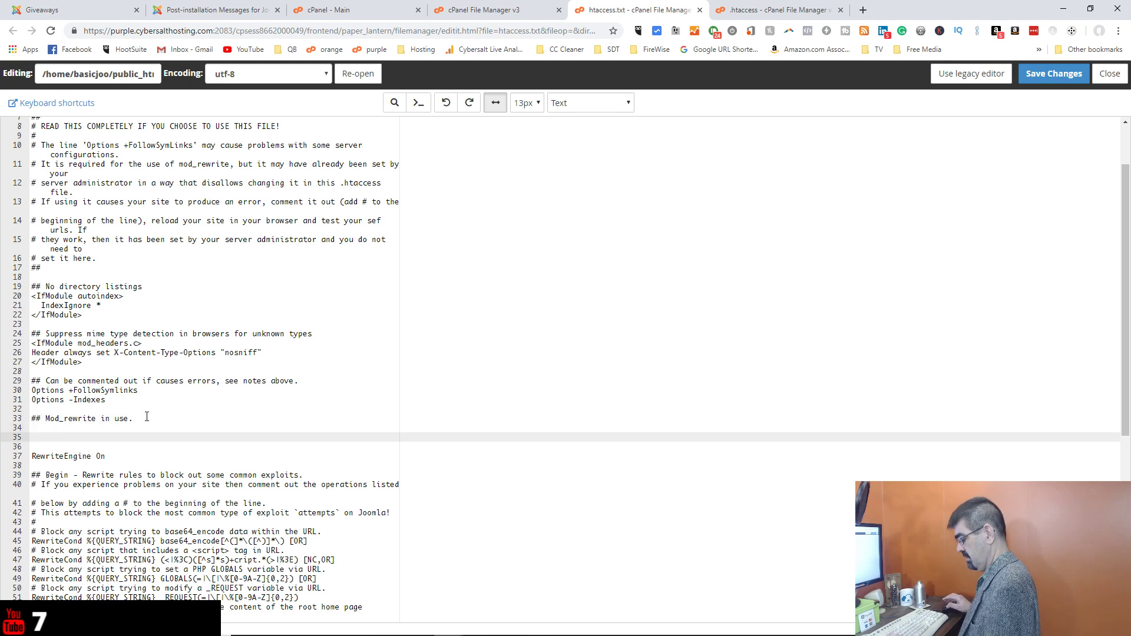
pyautogui.write('<IfModule mod_headers.c> Header always set X-Content-Type-Options "nosniff" </IfModule>')
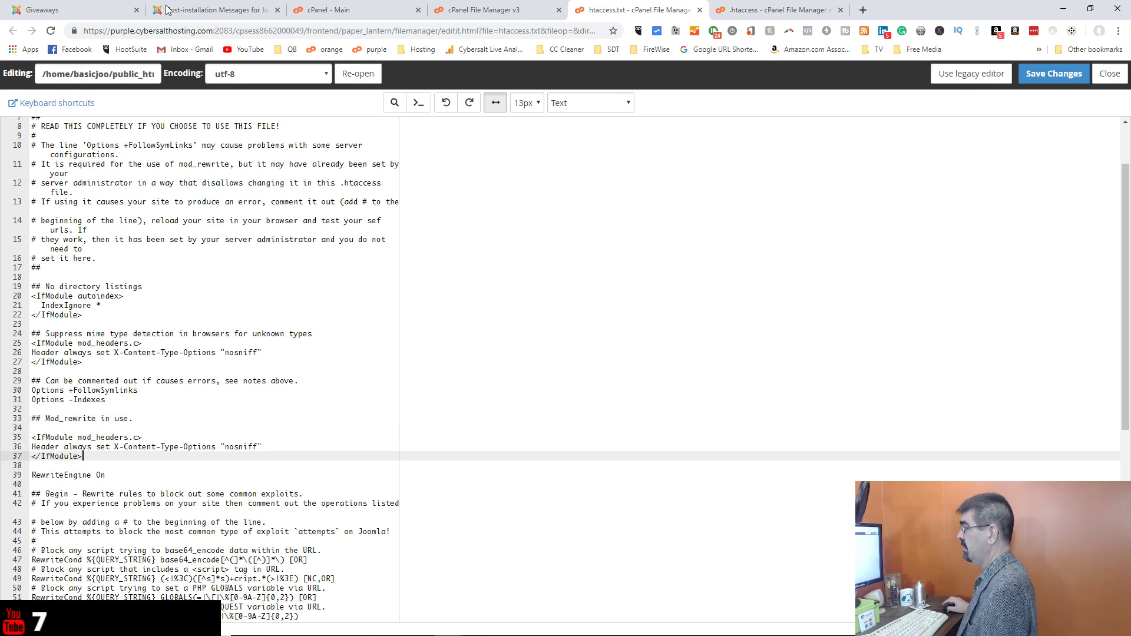
pyautogui.click(192, 10)
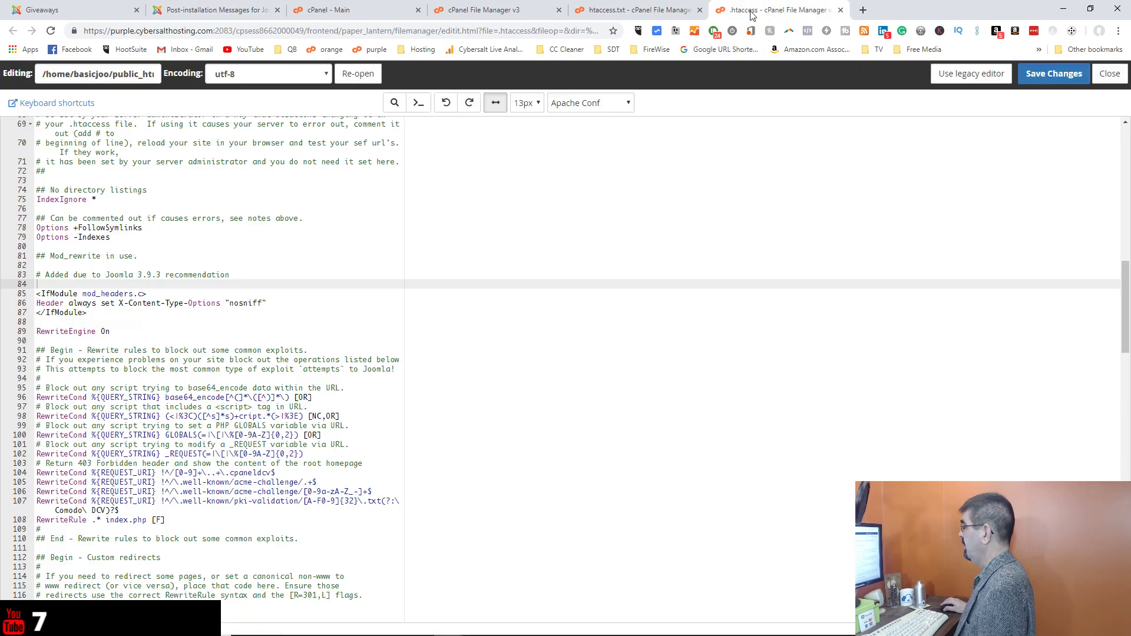
# Return to the .htaccess editor to review the commented nosniff block above RewriteEngine On
pyautogui.click(755, 12)
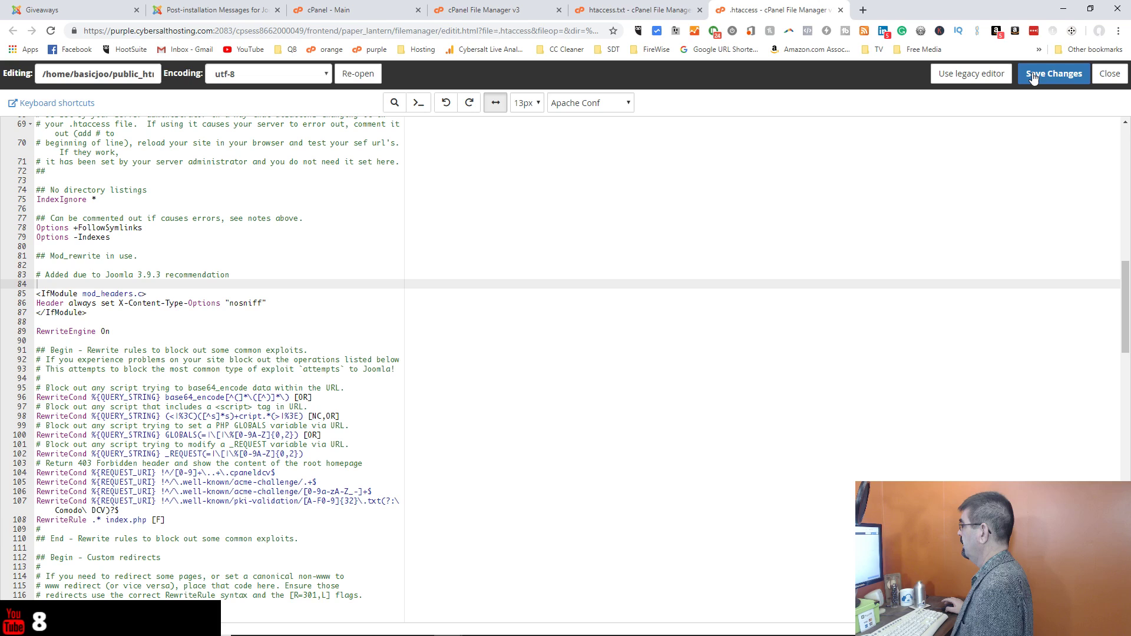
# Copy the web.config httpProtocol customHeaders code from Joomla's post-installation message, then return to the file list
pyautogui.click(230, 16)
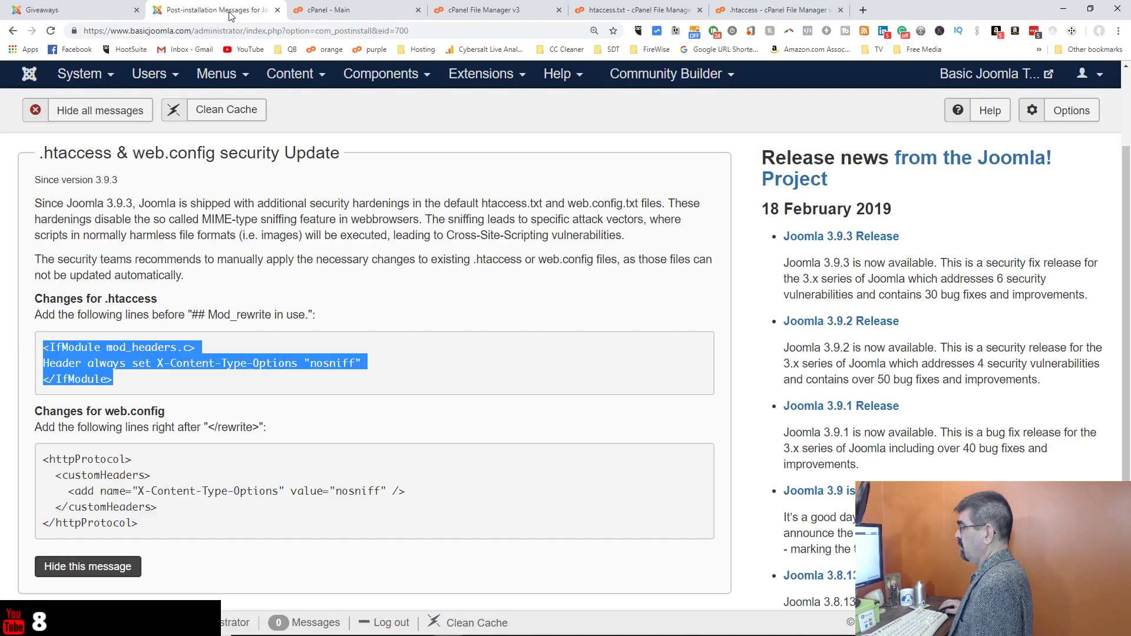
pyautogui.scroll(-1, 329, 236)
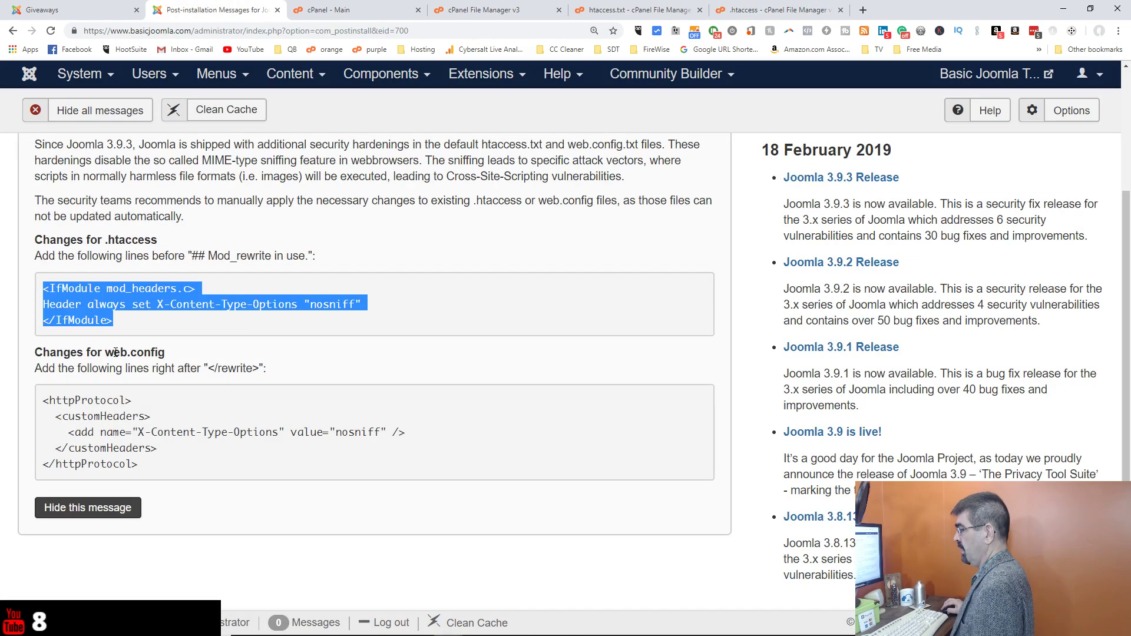
pyautogui.click(45, 401)
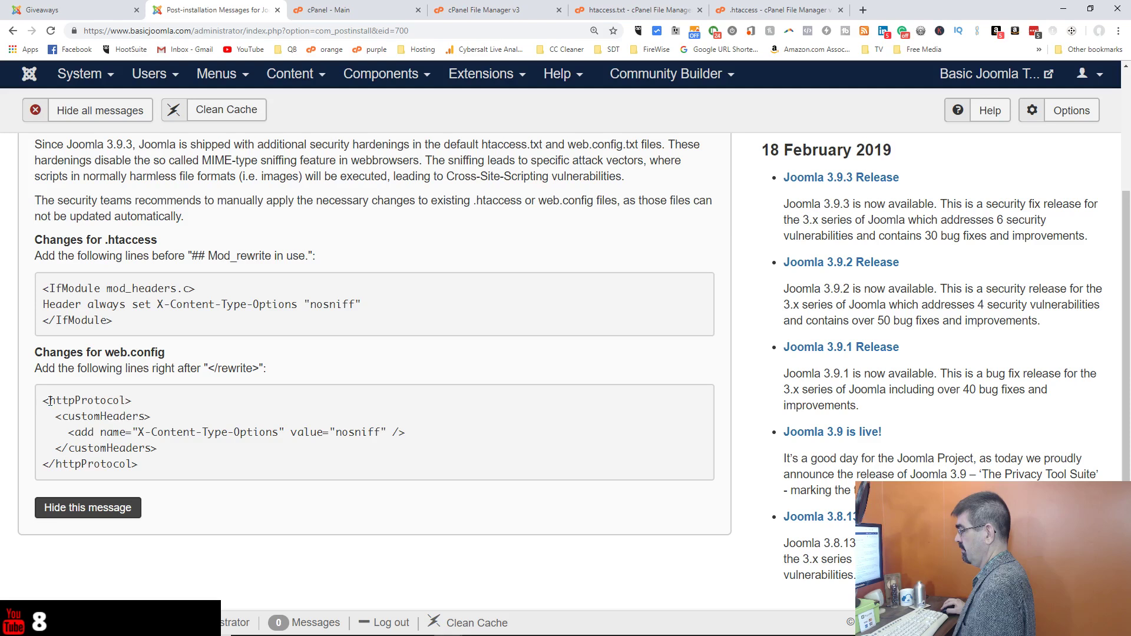
pyautogui.moveTo(45, 401); pyautogui.dragTo(171, 465)
pyautogui.rightClick(136, 436)
pyautogui.click(156, 441)
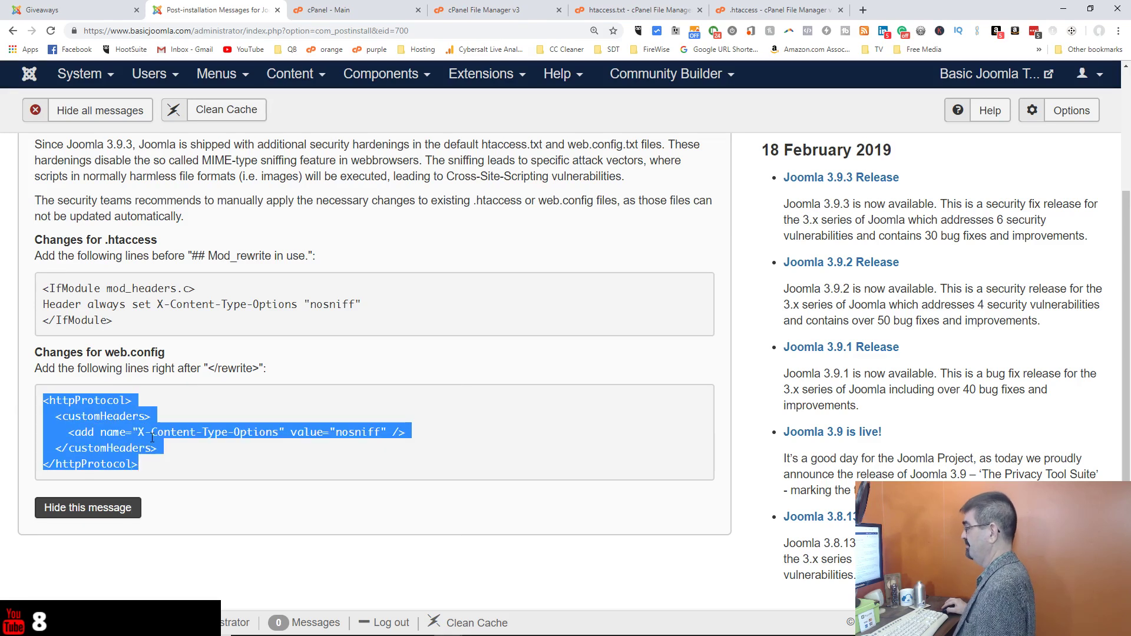
pyautogui.click(463, 11)
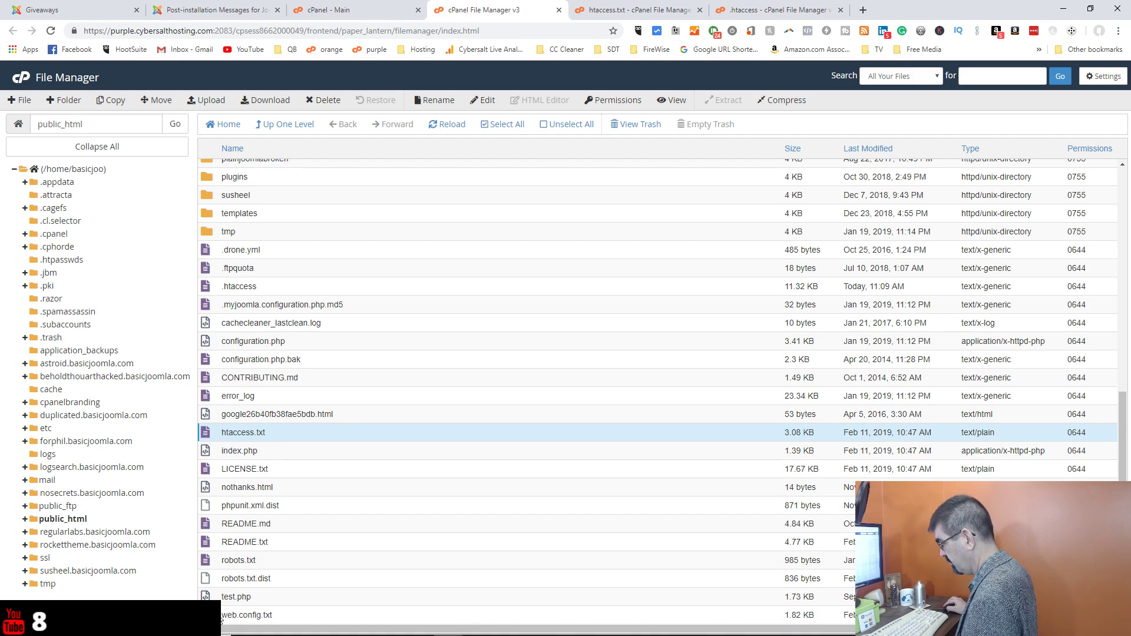
# Open web.config.txt for editing and add a blank line after </rewrite> on line 28
pyautogui.click(247, 615)
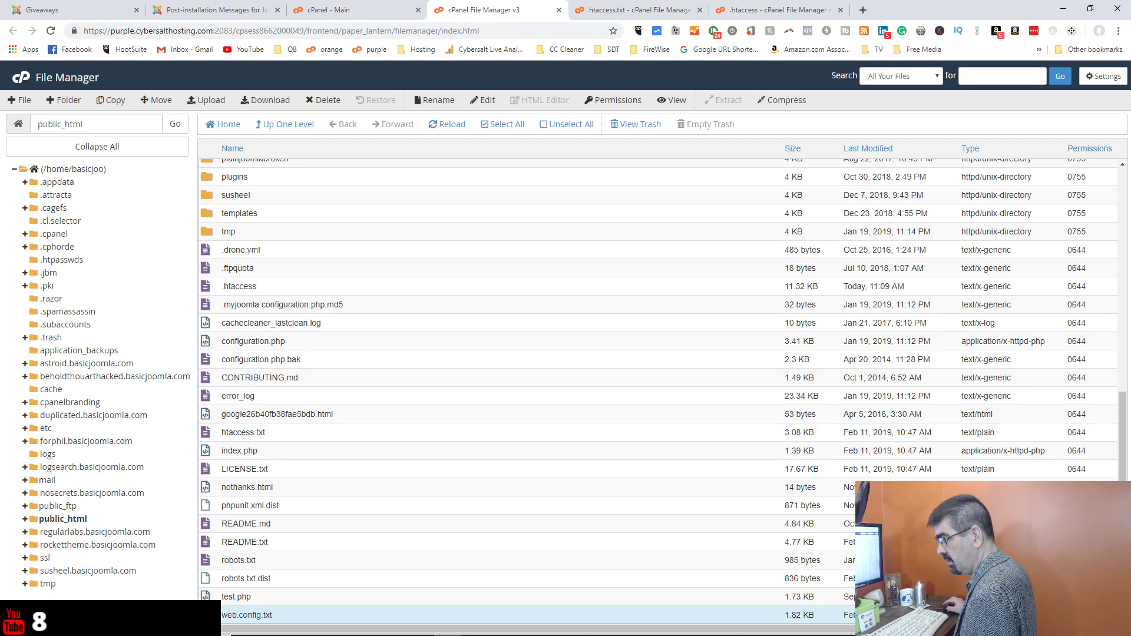
pyautogui.rightClick(213, 615)
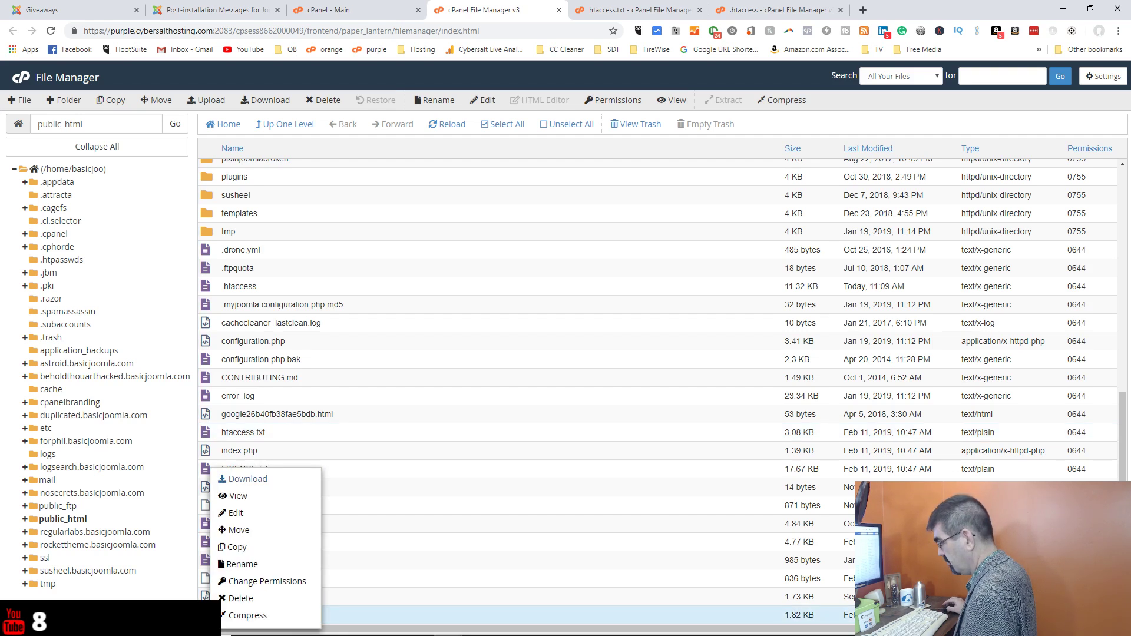
pyautogui.click(242, 515)
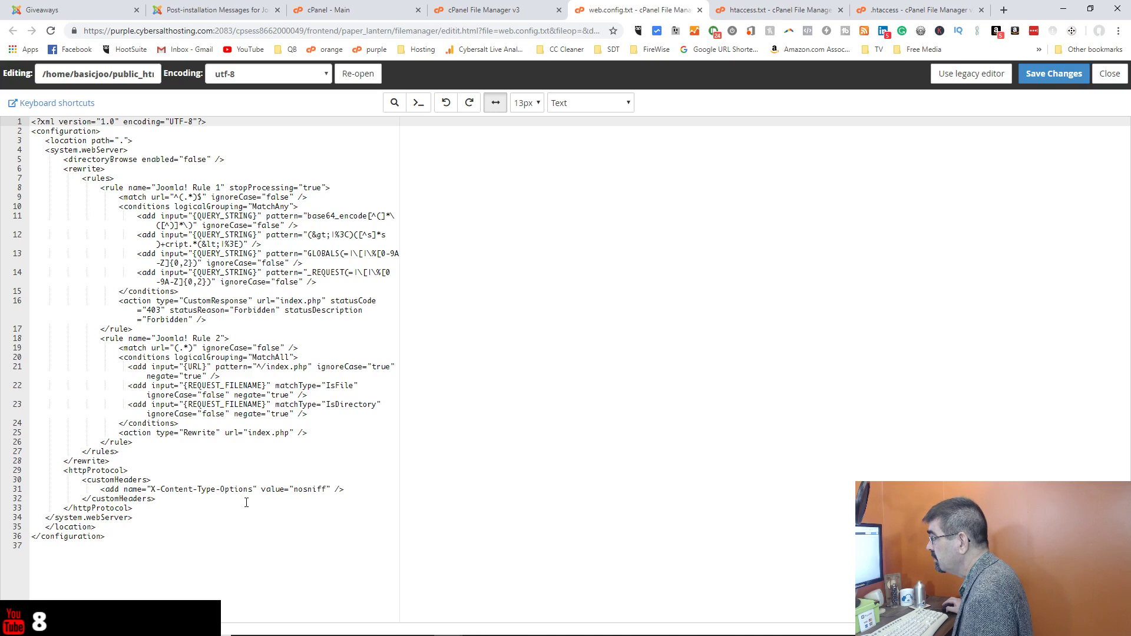
pyautogui.click(112, 460)
pyautogui.press('Return')
pyautogui.press('Return')
pyautogui.press('Return')
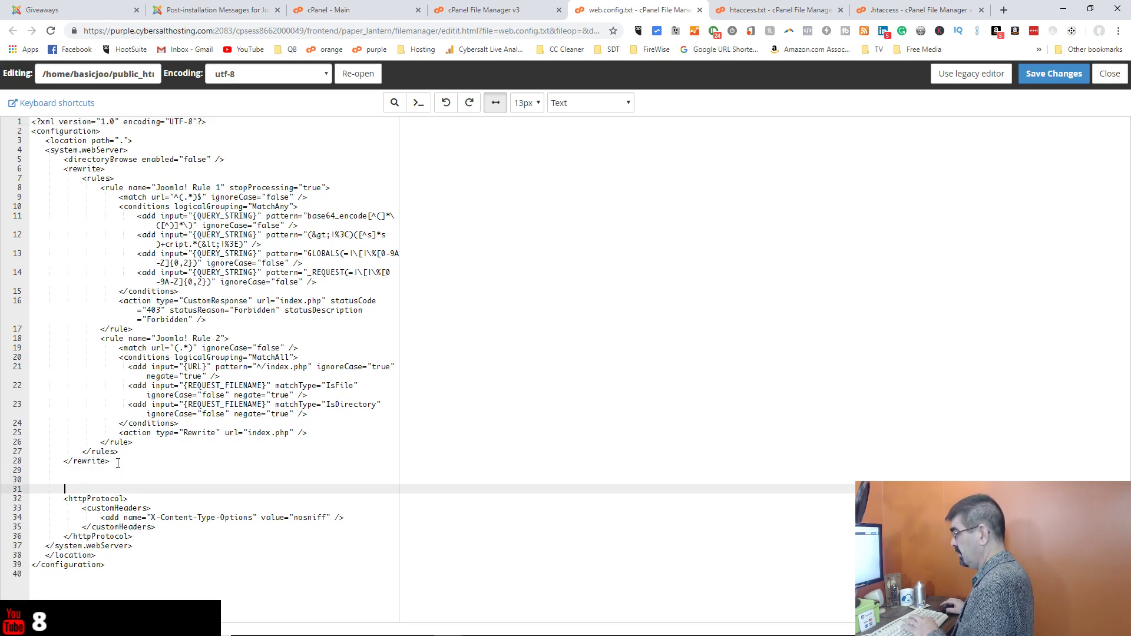
pyautogui.click(195, 10)
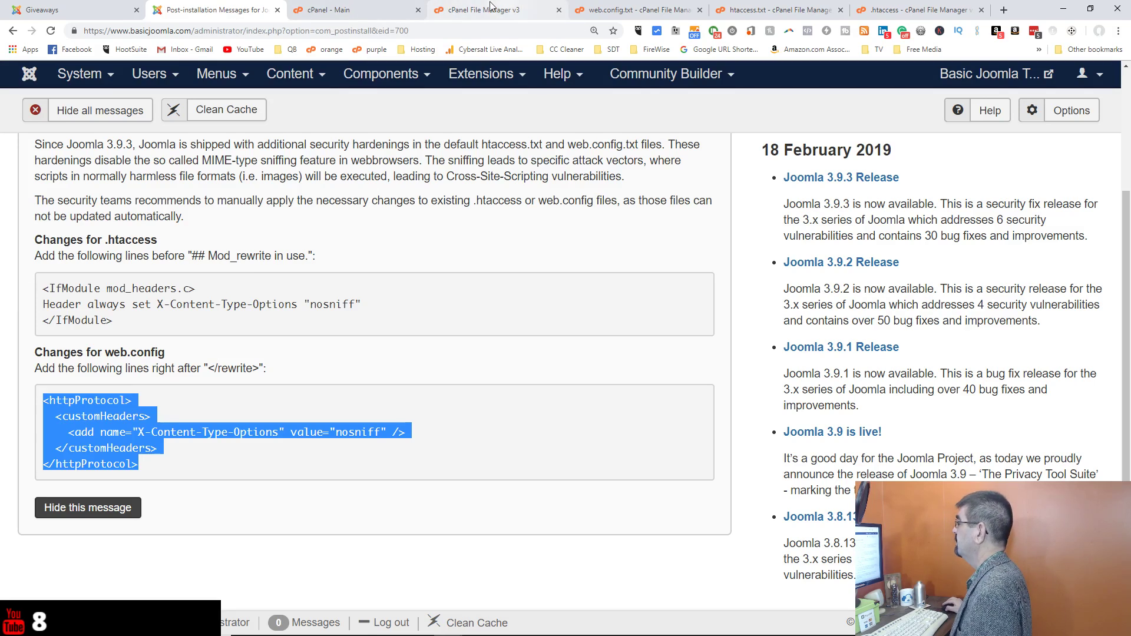
# Paste the nosniff customHeaders block at line 30 of web.config.txt, save, and reset the Giveaways page zoom
pyautogui.click(884, 10)
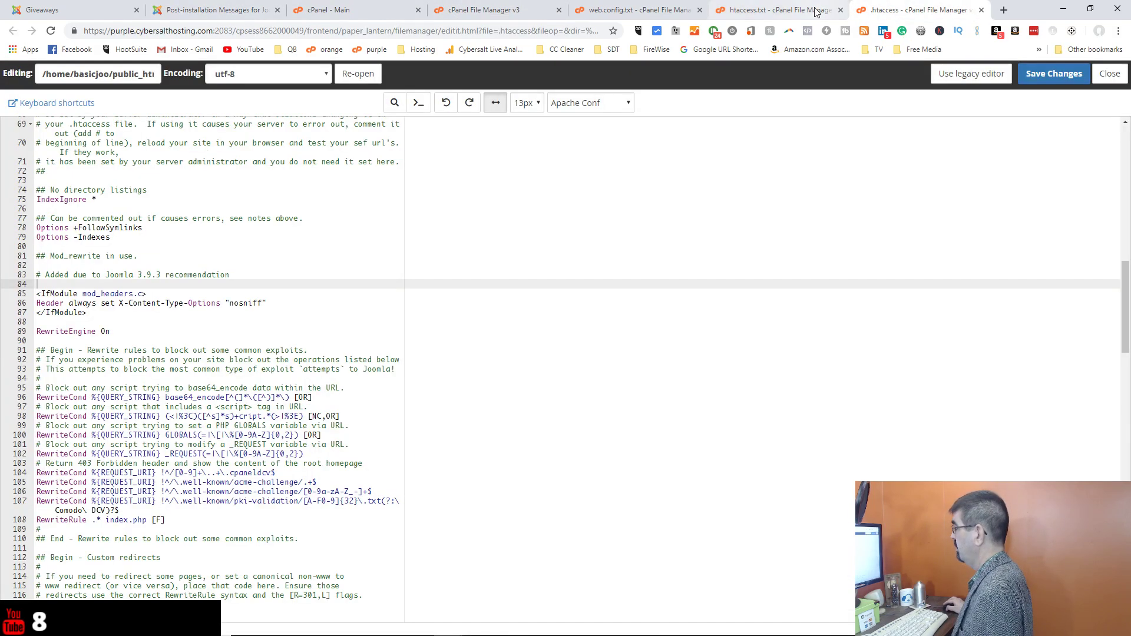
pyautogui.click(630, 11)
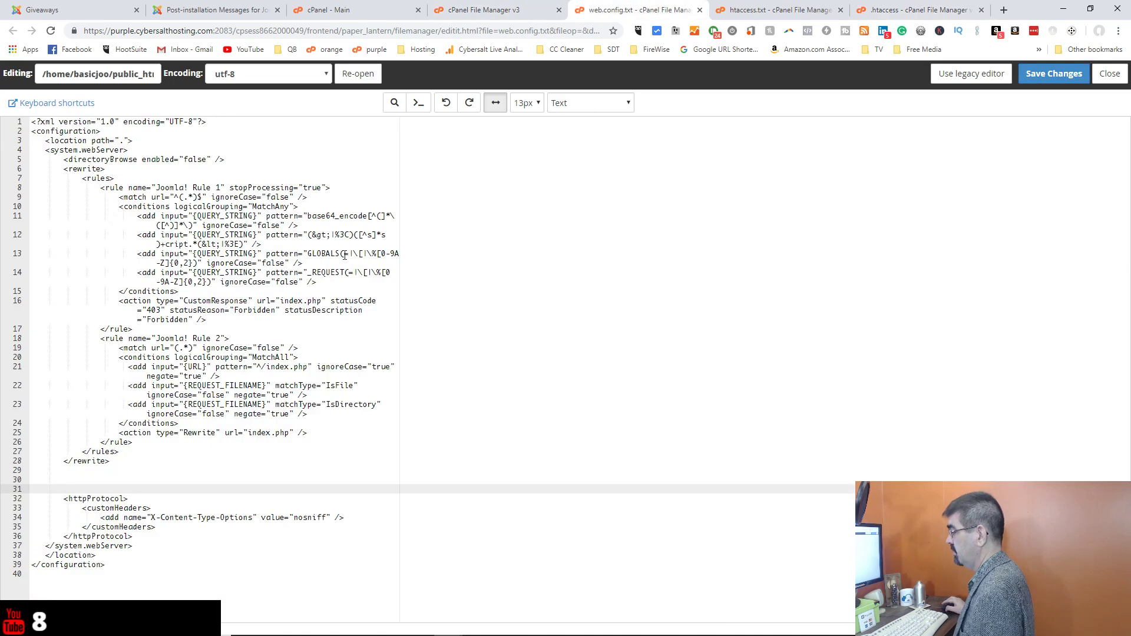
pyautogui.click(82, 475)
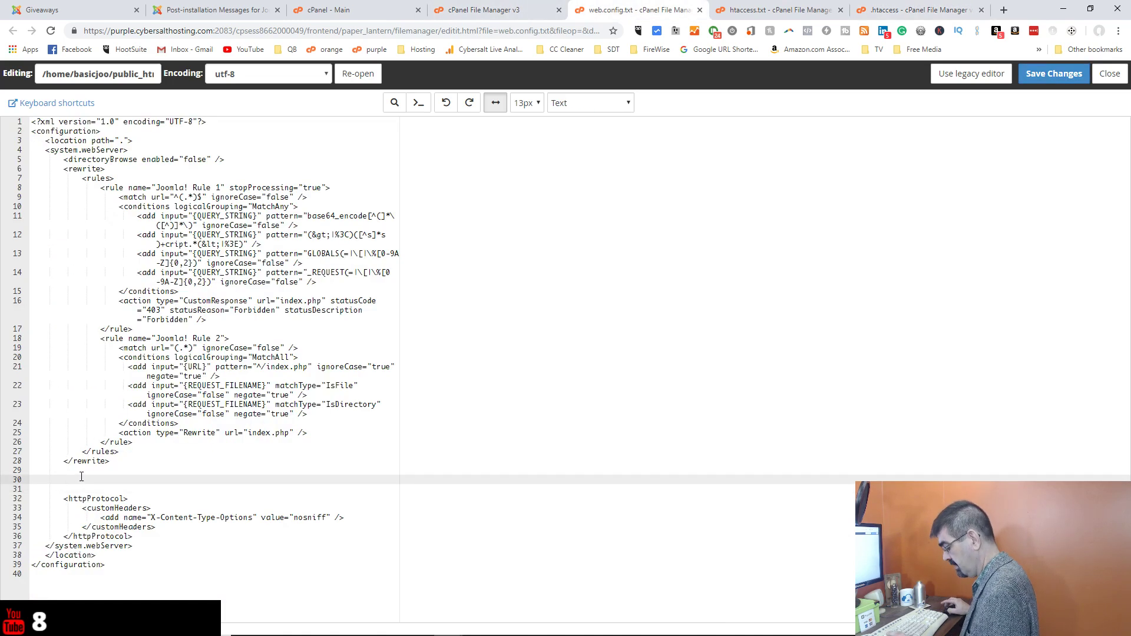
pyautogui.hotkey('ctrl', 'v')
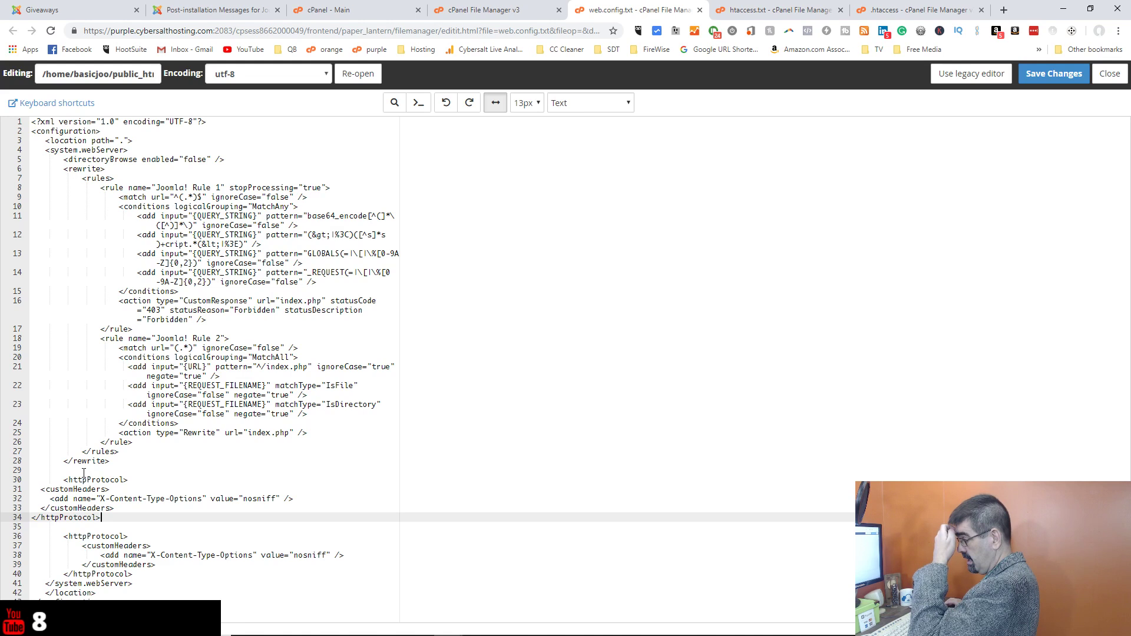
pyautogui.click(1054, 74)
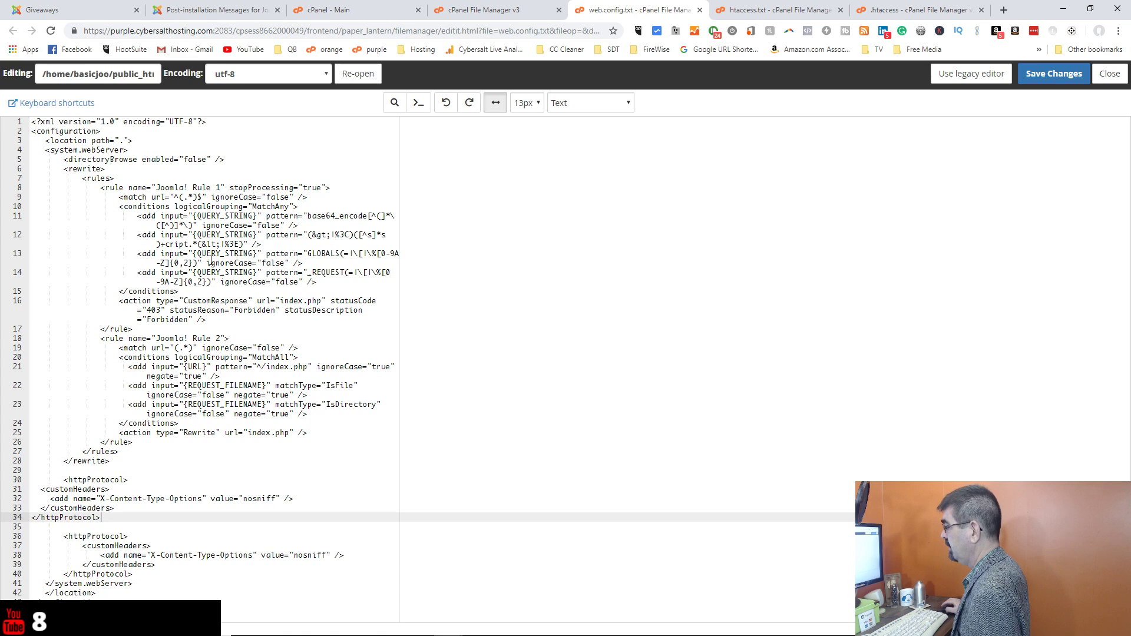
pyautogui.click(52, 9)
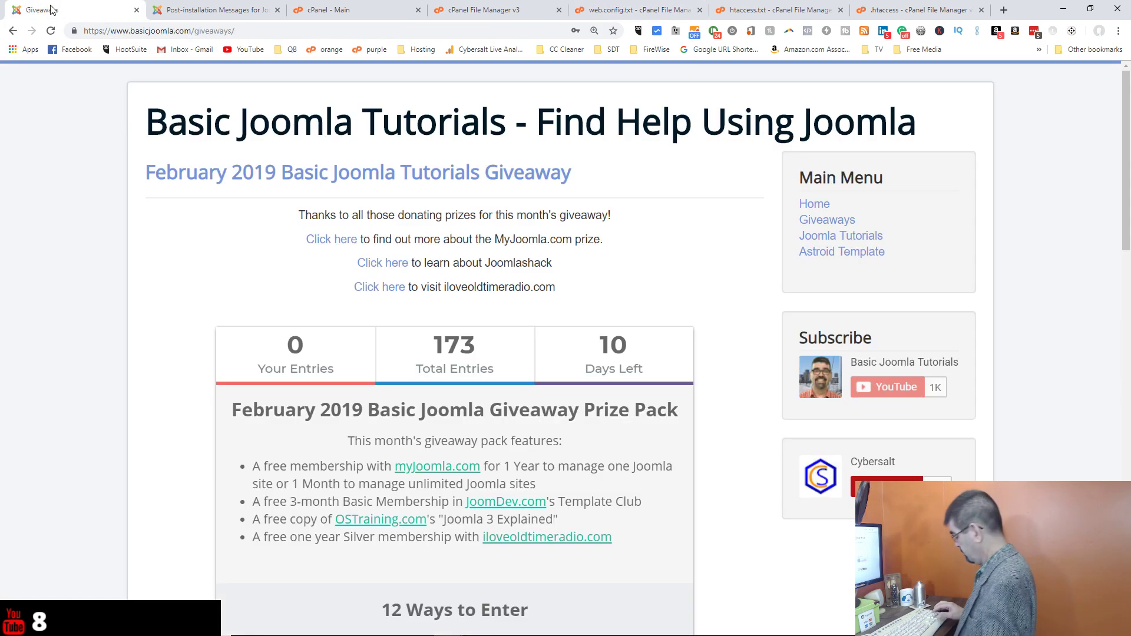
pyautogui.hotkey('ctrl', '0')
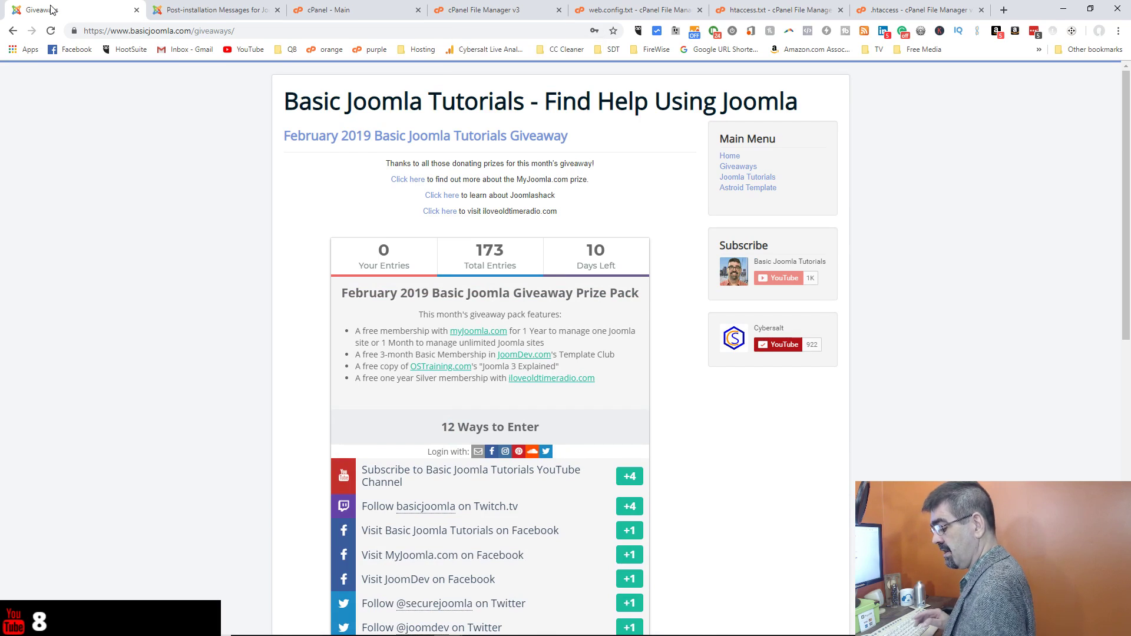
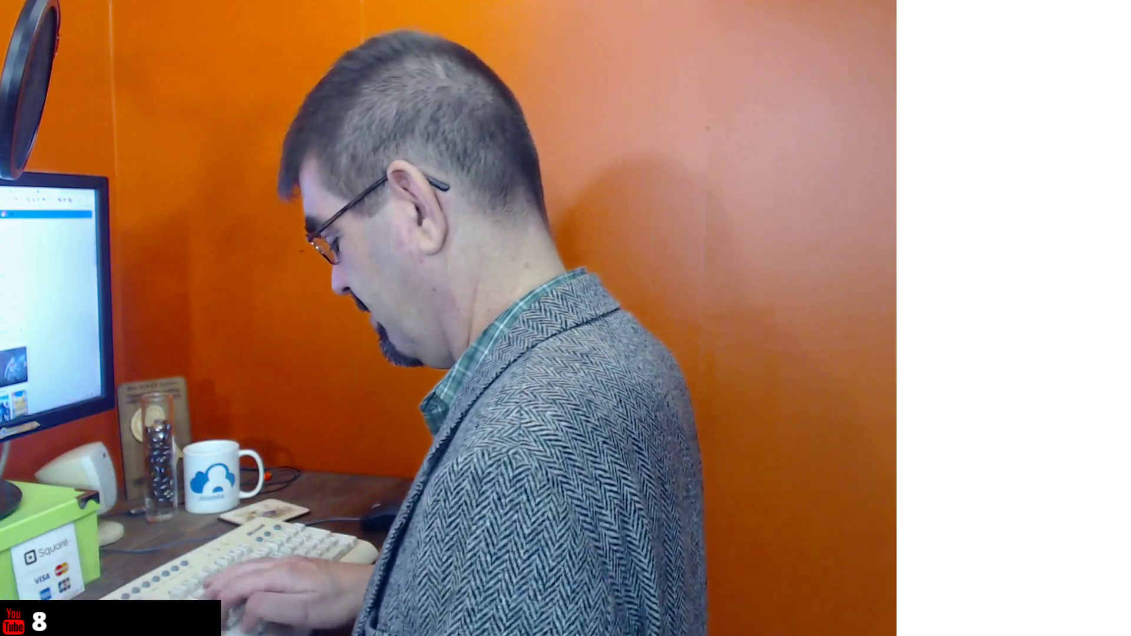
# Scroll the Joomla Extensions group feed to the AA Flat 360° Panoramic Image Viewer post
pyautogui.write("fghjkl;'\\")
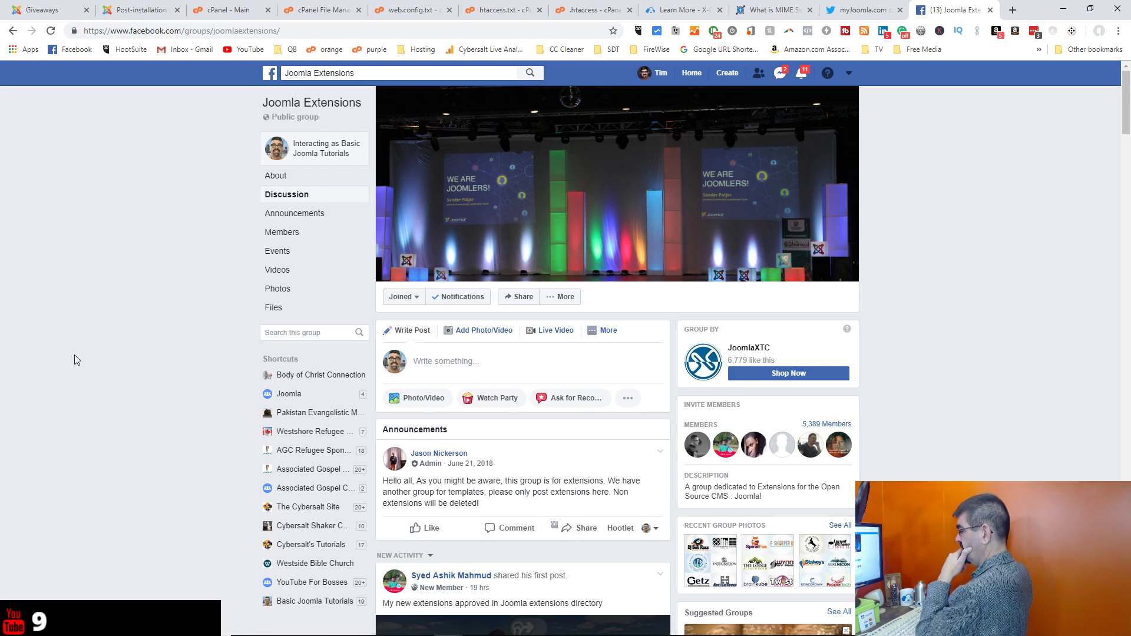
pyautogui.scroll(-5, 87, 353)
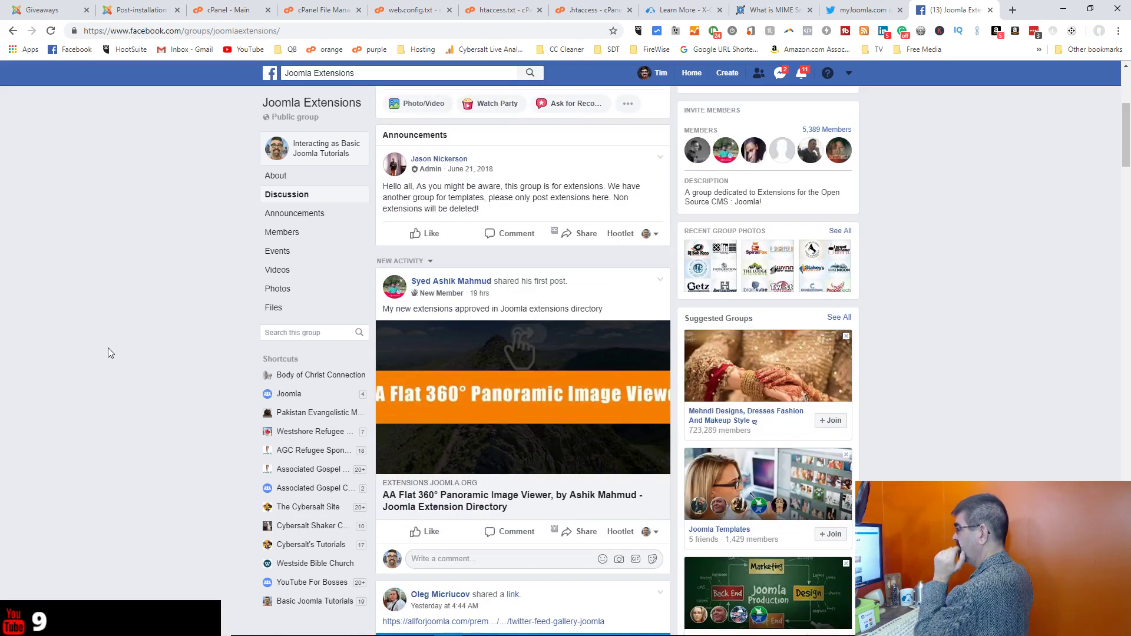
pyautogui.moveTo(457, 286)
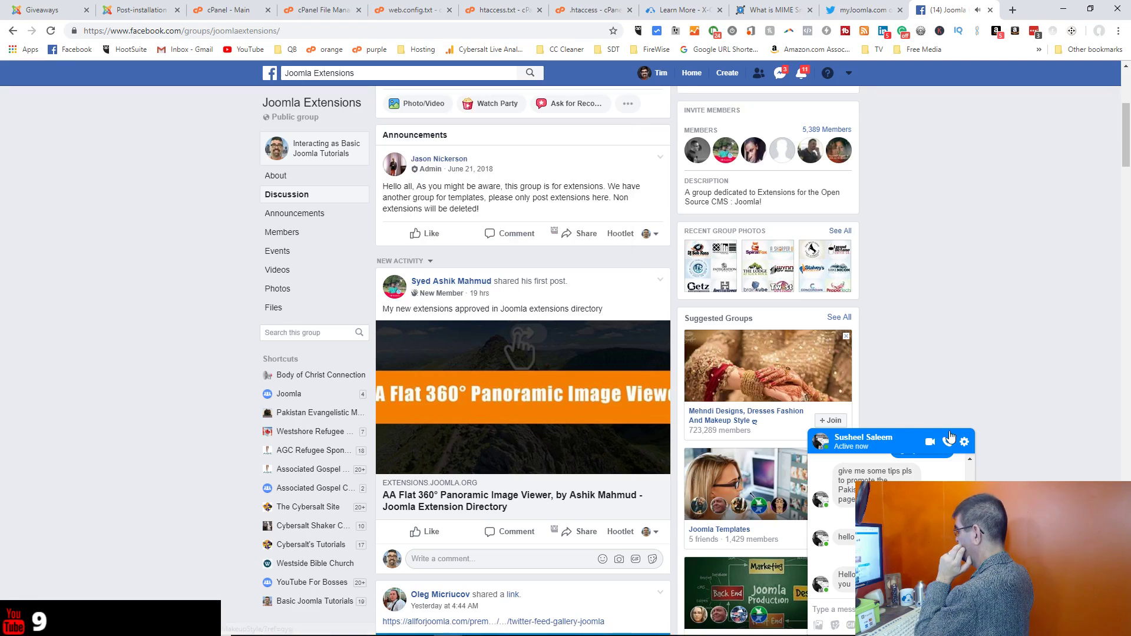
pyautogui.click(974, 428)
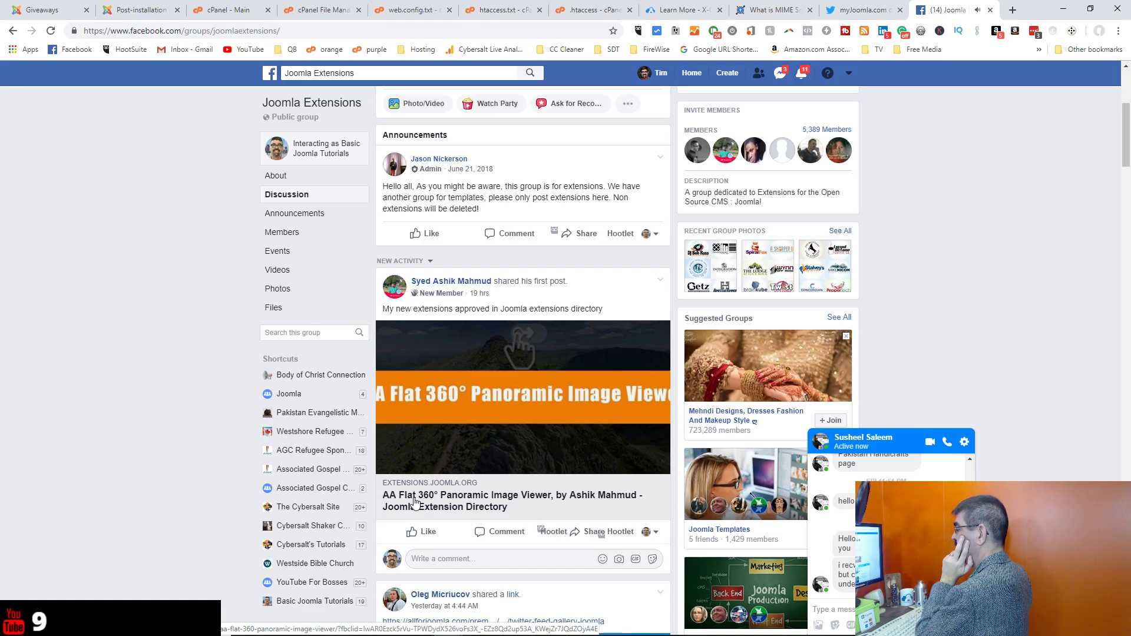
# Open the AA Flat 360° Panoramic Image Viewer directory listing, review its details, and launch its demo
pyautogui.click(523, 424)
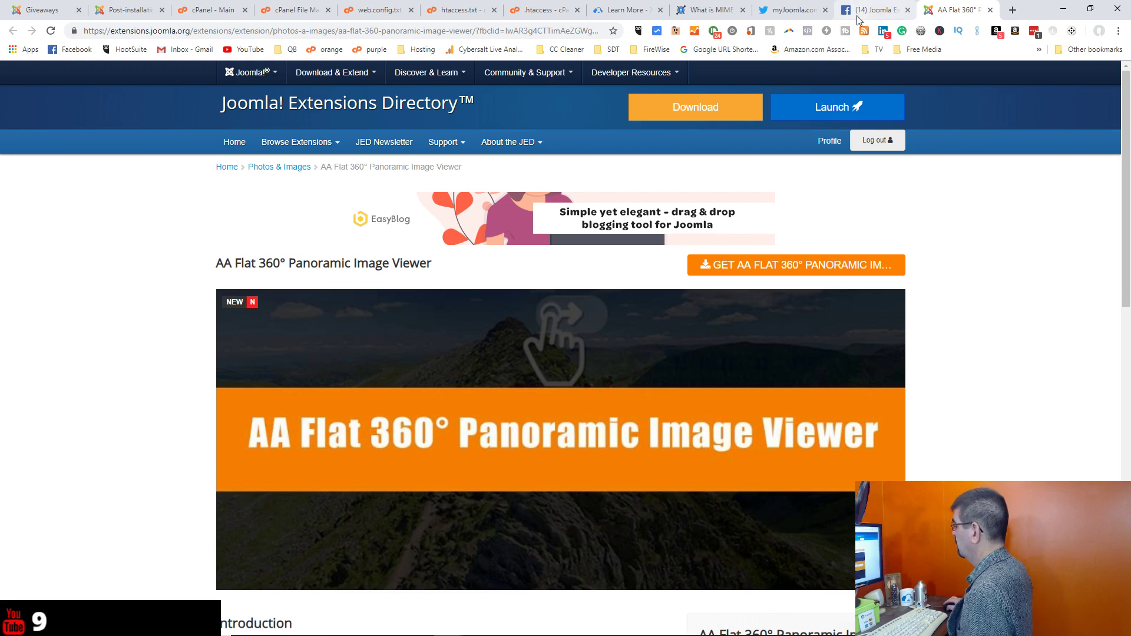
pyautogui.scroll(-3, 641, 306)
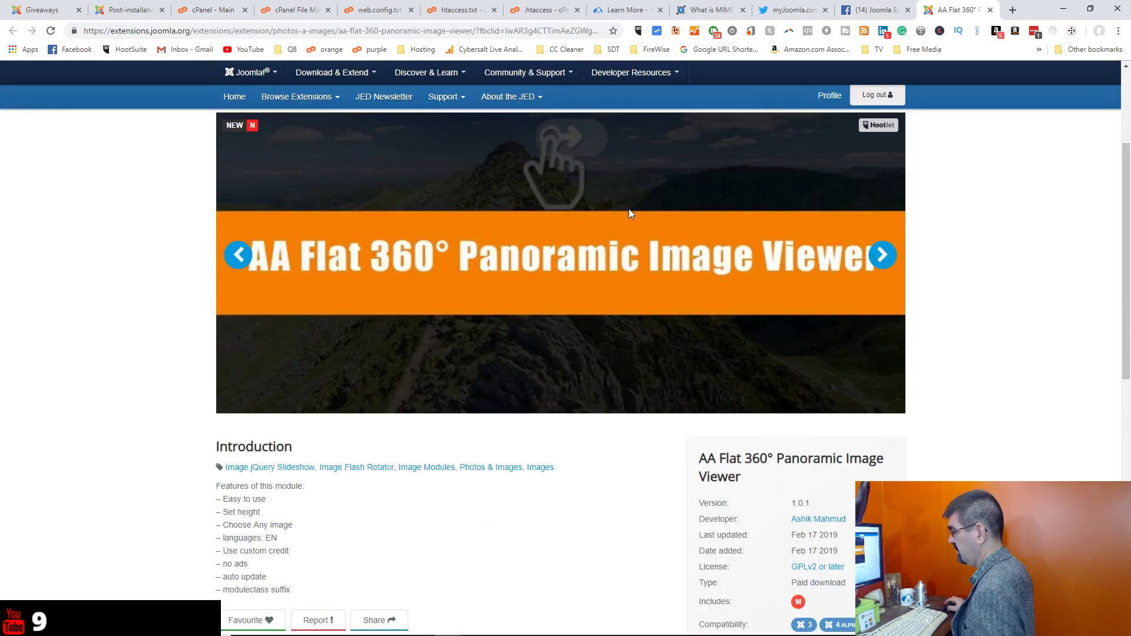
pyautogui.scroll(-2, 596, 214)
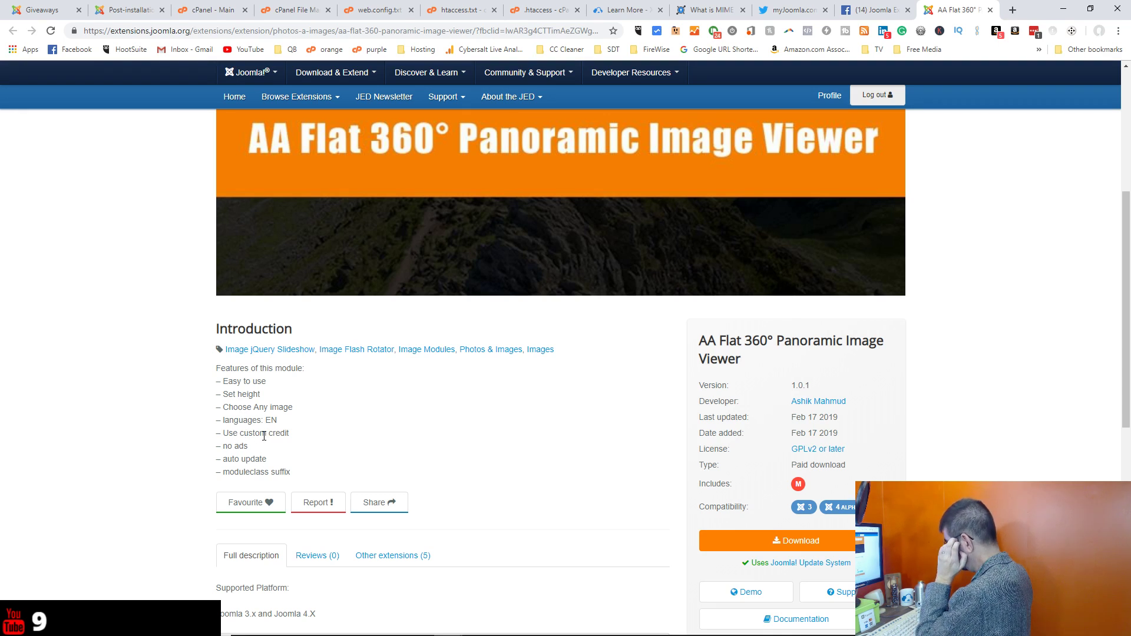
pyautogui.scroll(-2, 547, 357)
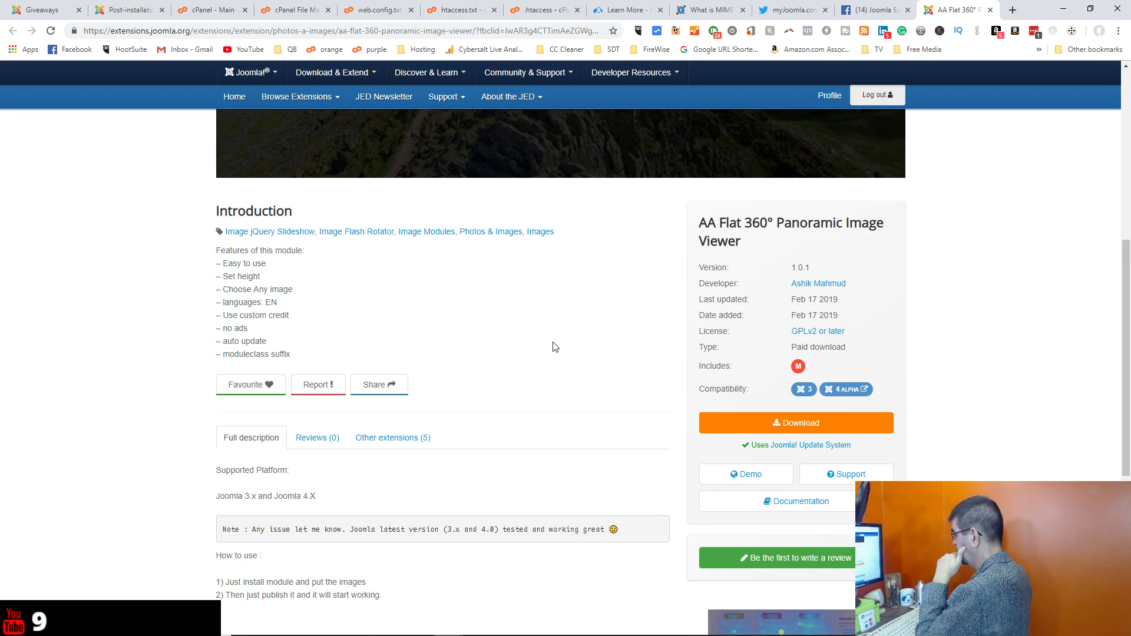
pyautogui.moveTo(855, 399)
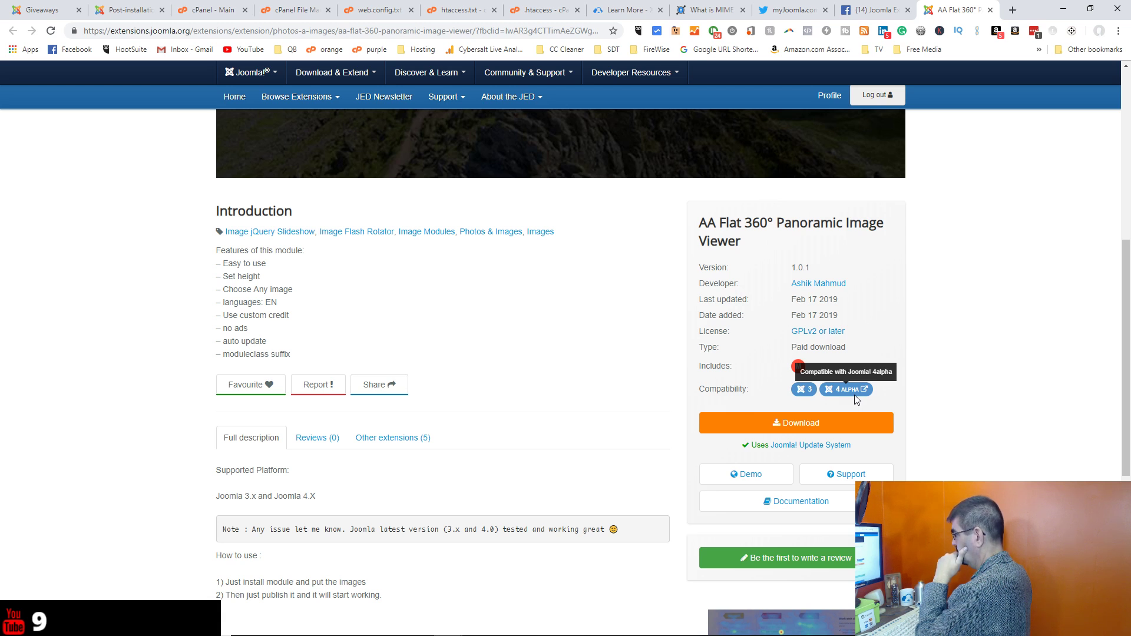
pyautogui.click(744, 480)
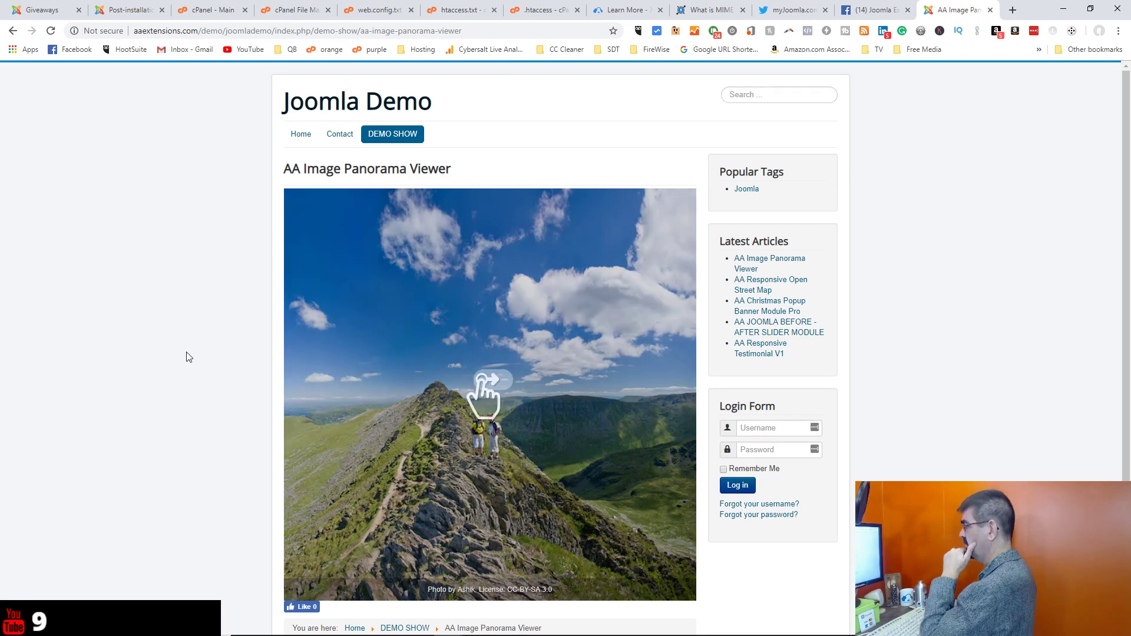
# Rotate the panorama to centre the ridge and hikers, then copy the page address
pyautogui.scroll(-1, 188, 326)
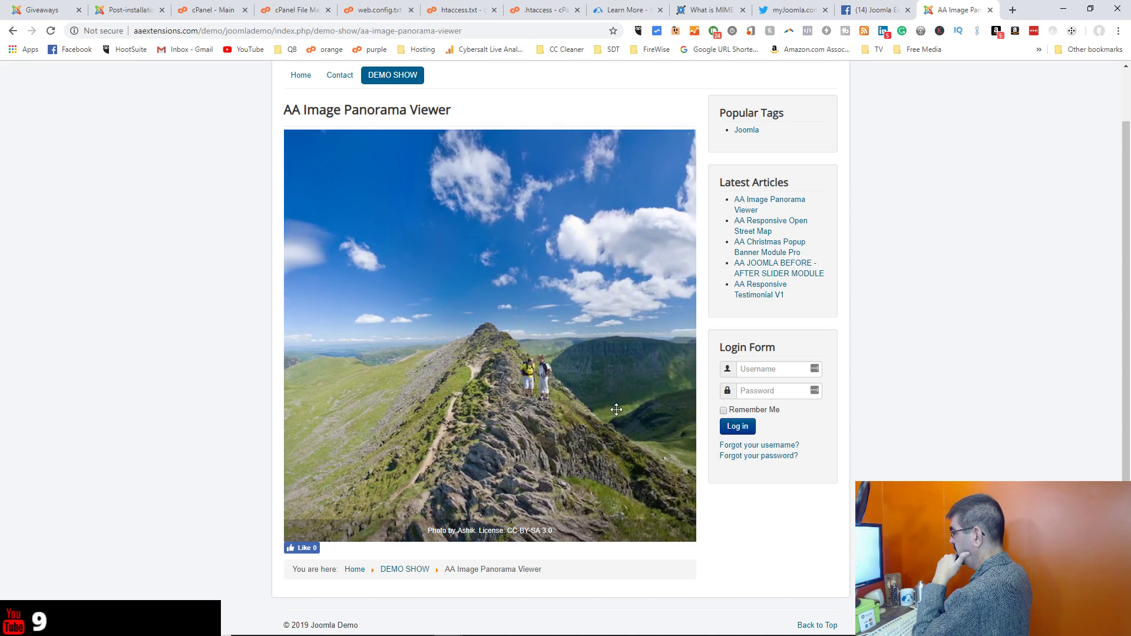
pyautogui.moveTo(407, 412); pyautogui.dragTo(588, 422)
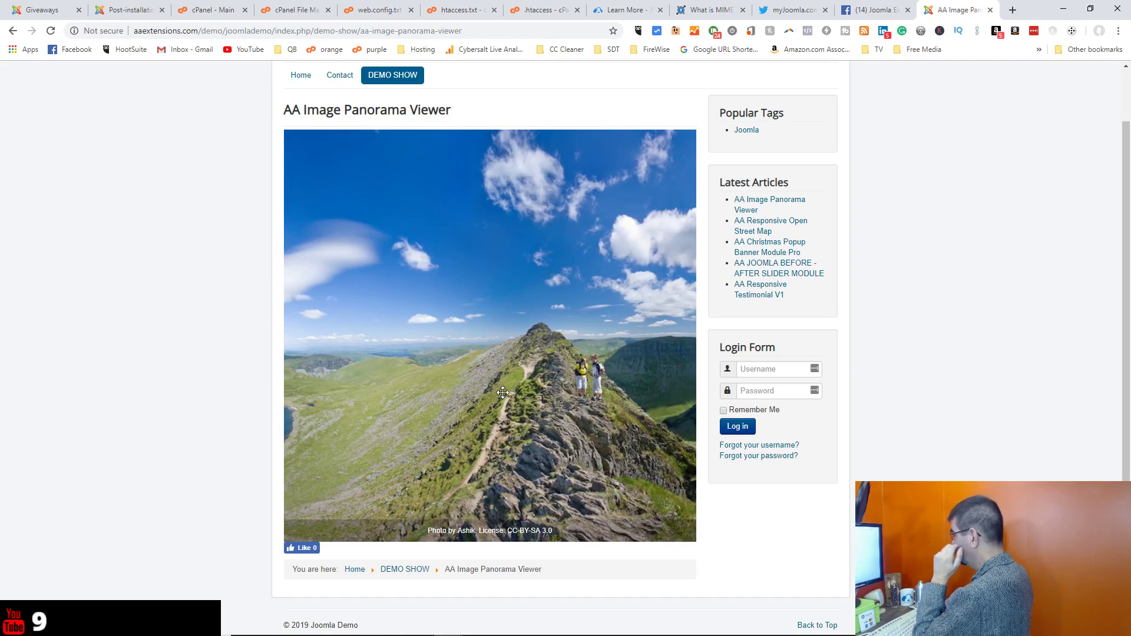
pyautogui.click(482, 31)
pyautogui.rightClick(483, 31)
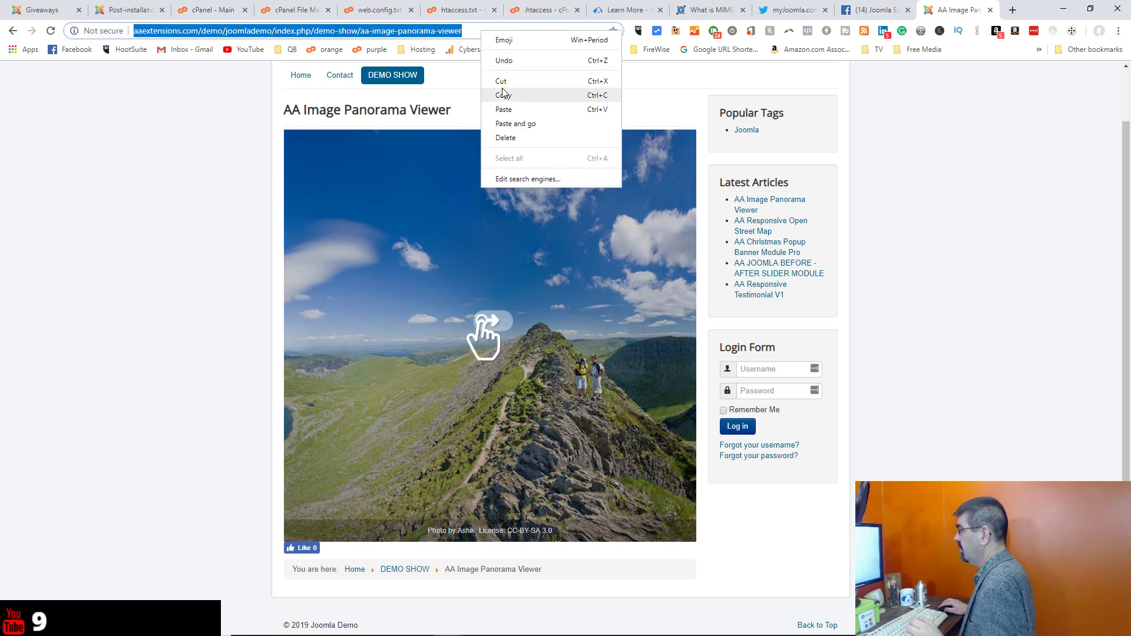
pyautogui.click(506, 94)
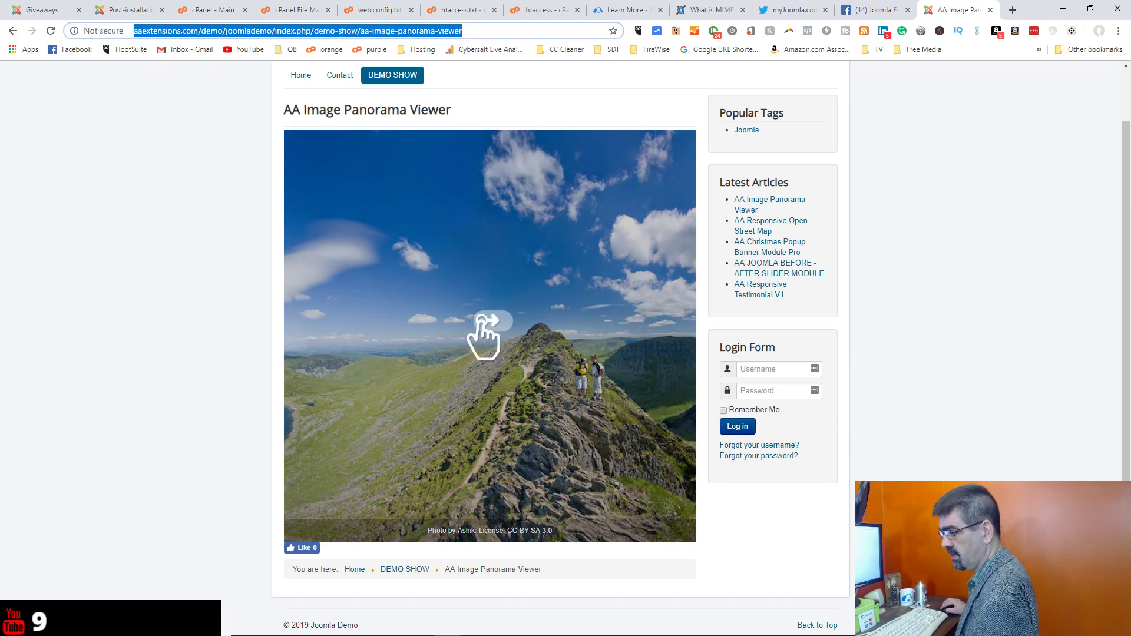
# Turn the panorama toward the lake, then open the AA Responsive Open Street Map article
pyautogui.hotkey('alt', 'Tab')
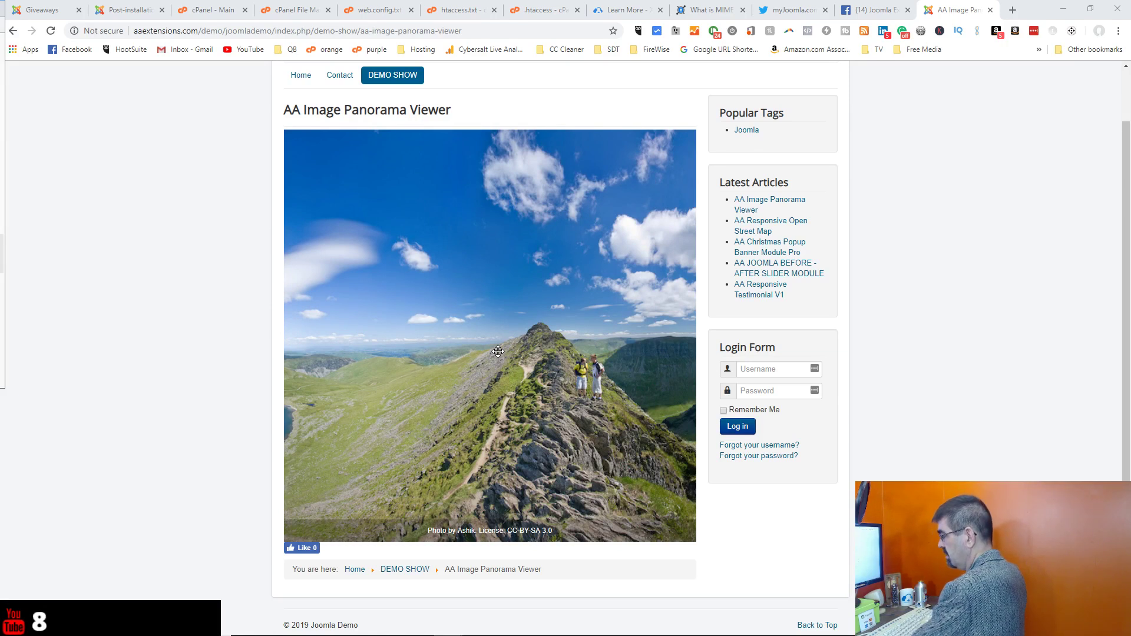
pyautogui.moveTo(609, 352); pyautogui.dragTo(645, 353)
pyautogui.moveTo(381, 339); pyautogui.dragTo(620, 355)
pyautogui.moveTo(412, 356); pyautogui.dragTo(520, 363)
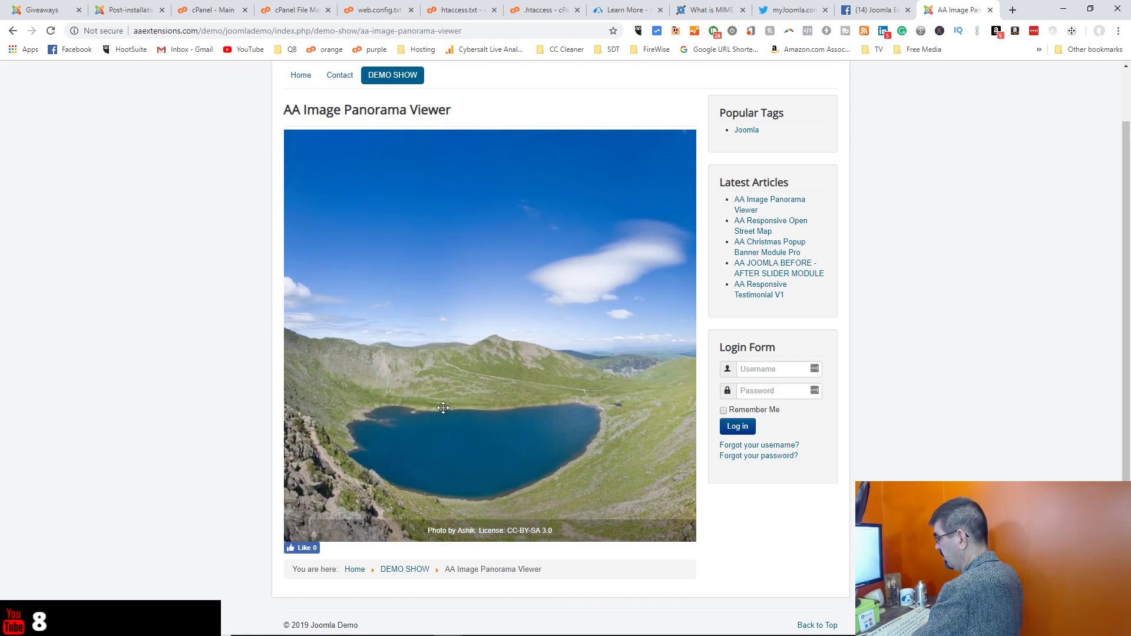
pyautogui.click(750, 227)
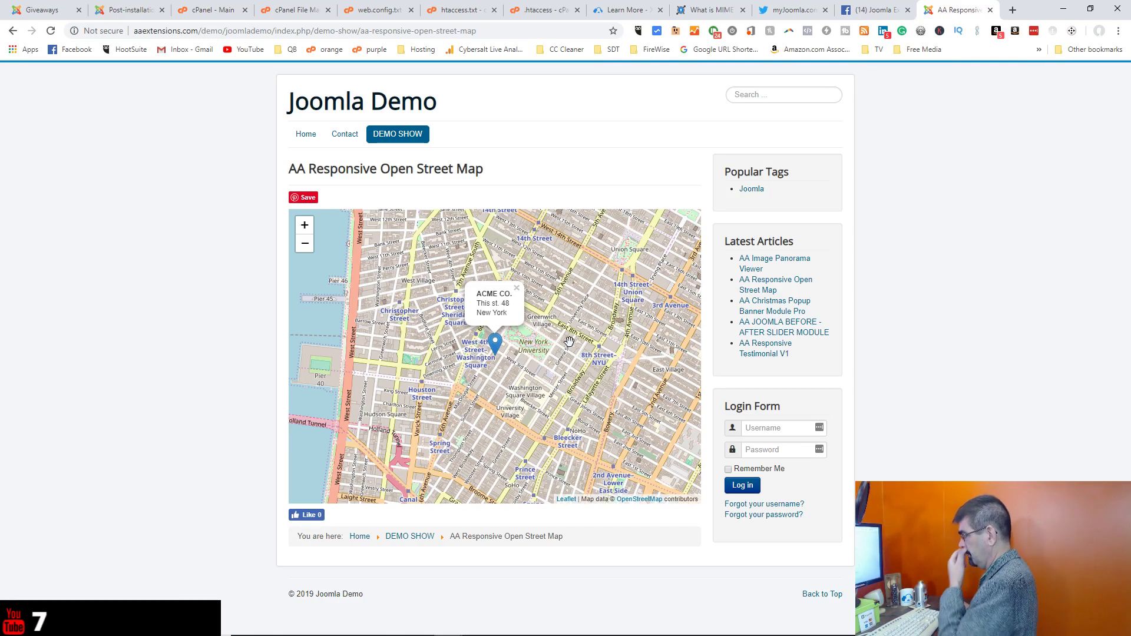
# Pan the New York map around the ACME CO. marker east to the East River and Williamsburg
pyautogui.moveTo(569, 341); pyautogui.dragTo(472, 323)
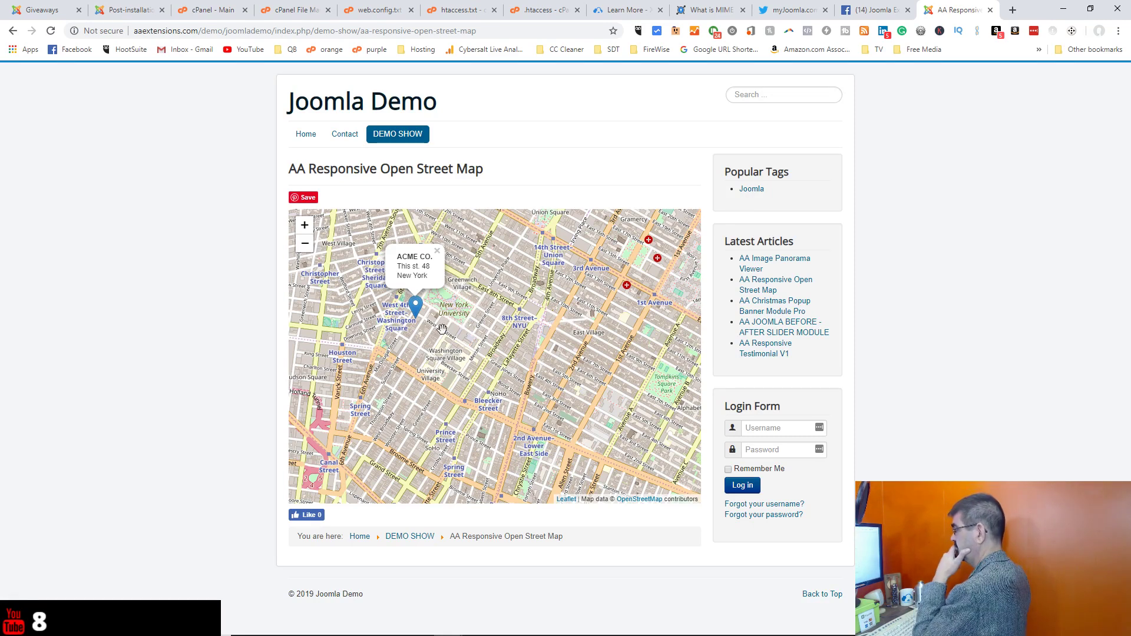
pyautogui.moveTo(387, 348)
pyautogui.mouseDown()
pyautogui.moveTo(536, 348)
pyautogui.moveTo(597, 378)
pyautogui.moveTo(312, 369)
pyautogui.mouseUp()
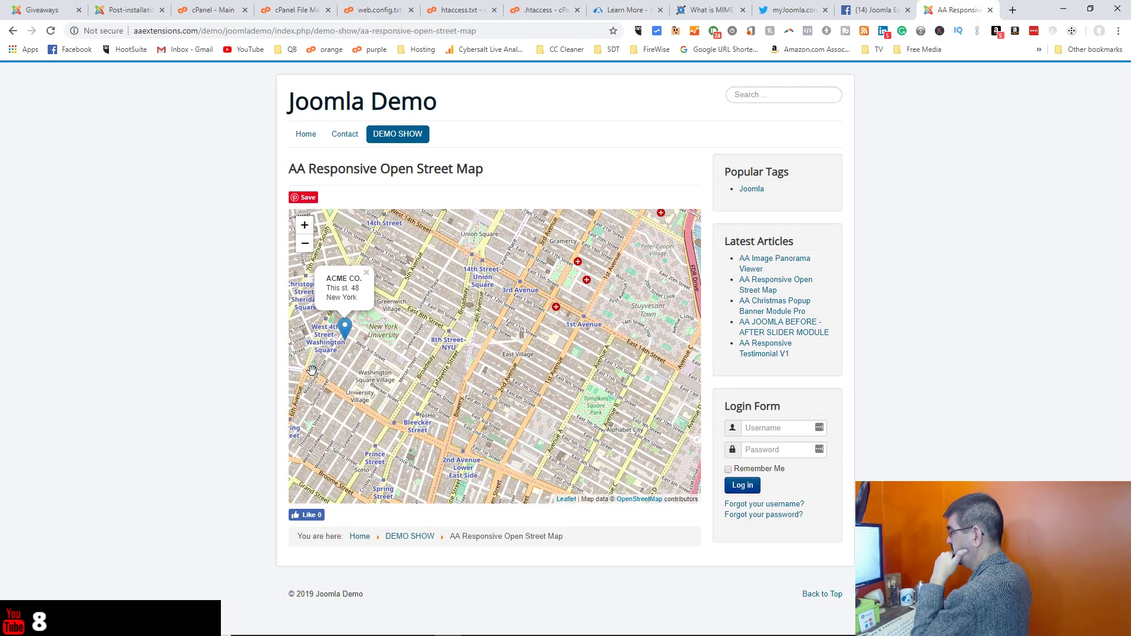
pyautogui.moveTo(311, 384)
pyautogui.mouseDown()
pyautogui.moveTo(352, 379)
pyautogui.moveTo(416, 337)
pyautogui.moveTo(259, 315)
pyautogui.mouseUp()
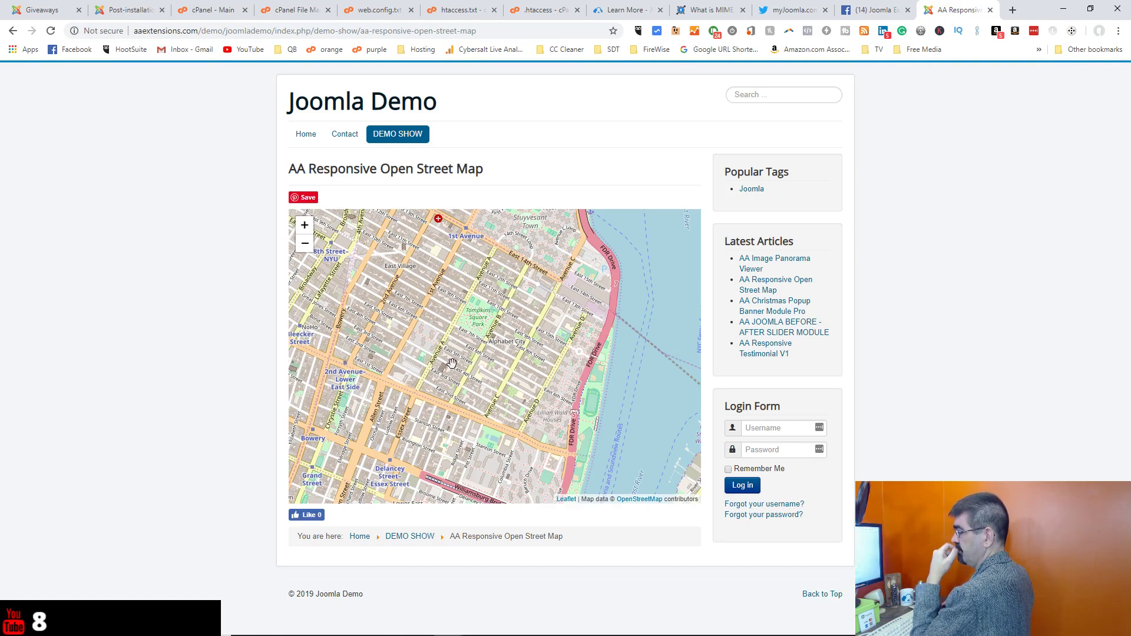
pyautogui.moveTo(438, 362); pyautogui.dragTo(393, 359)
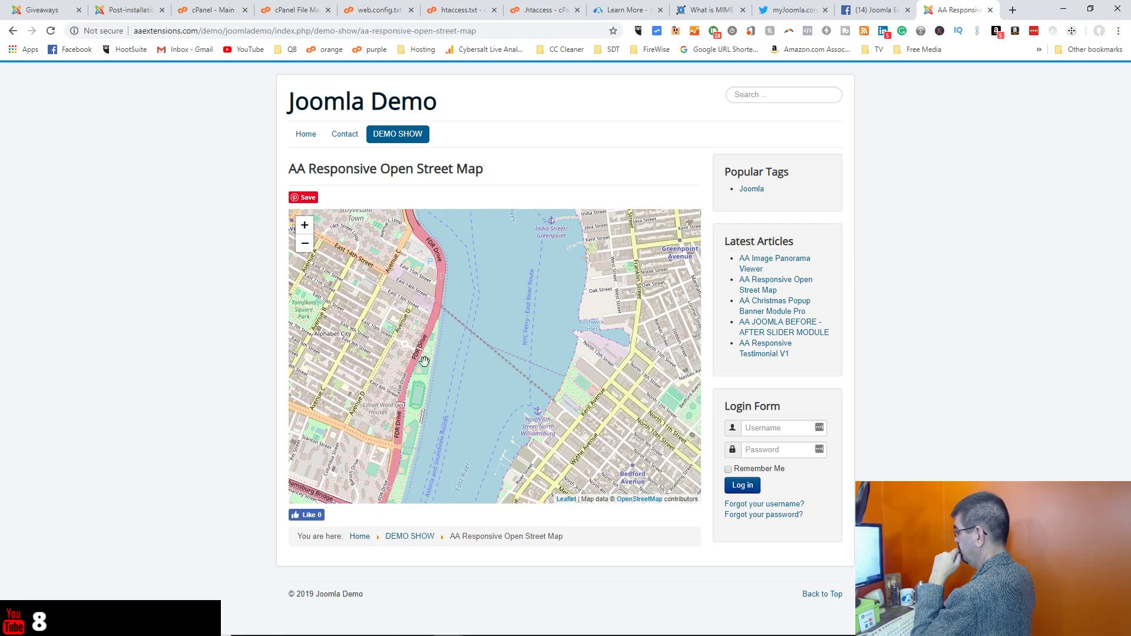
pyautogui.moveTo(540, 361); pyautogui.dragTo(437, 348)
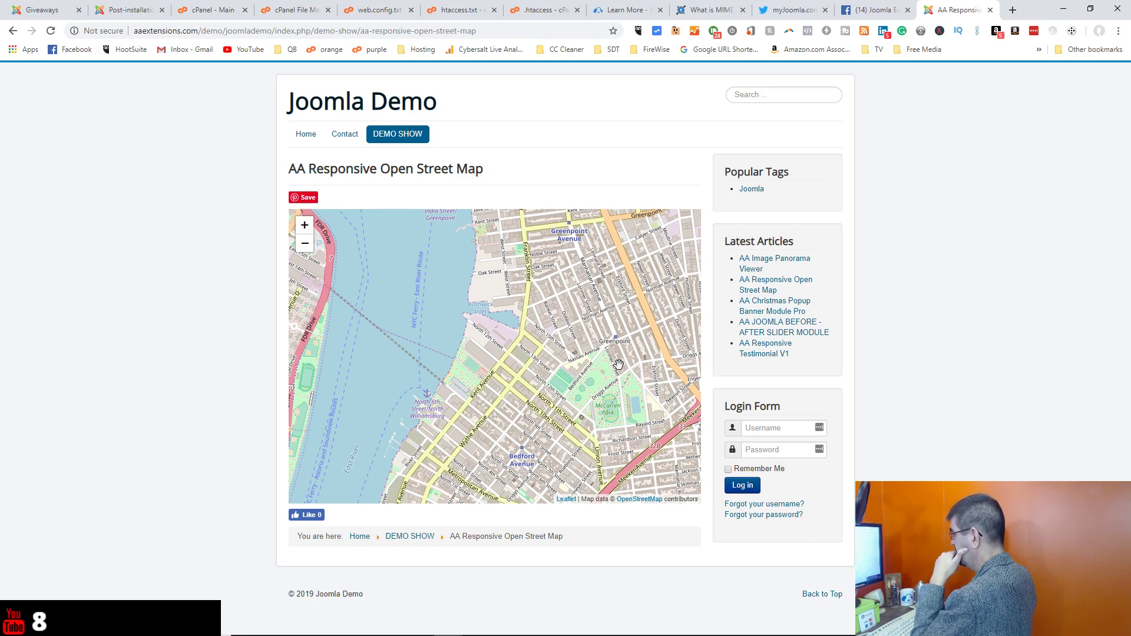
# Open the Before-After Slider demo and drag its divider right to reveal more of the before image
pyautogui.click(789, 308)
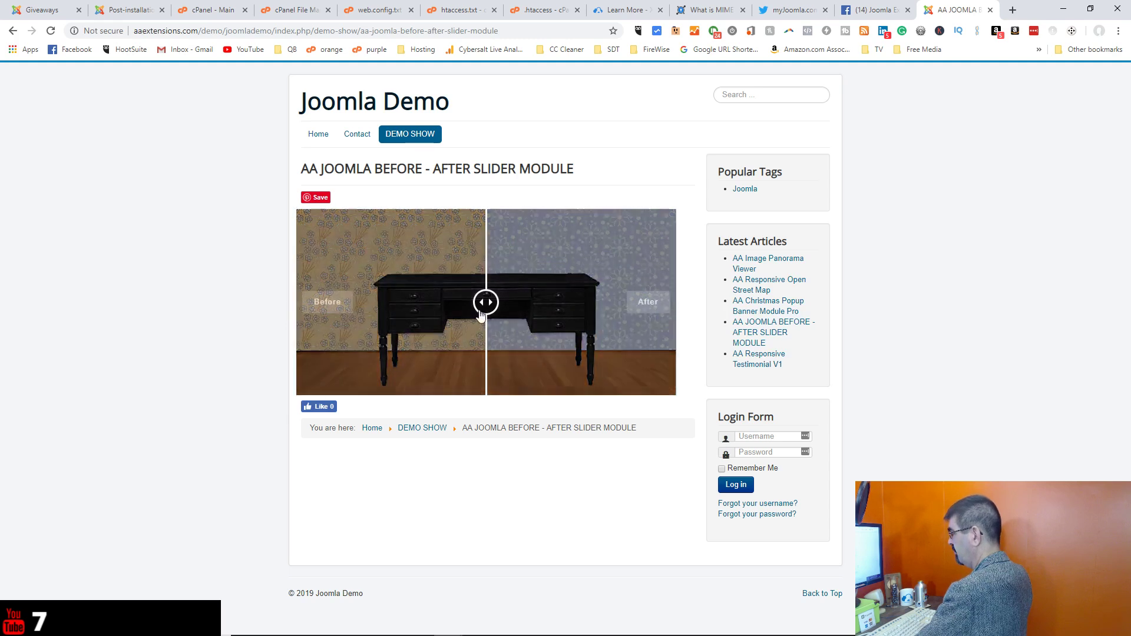
pyautogui.moveTo(485, 307); pyautogui.dragTo(539, 333)
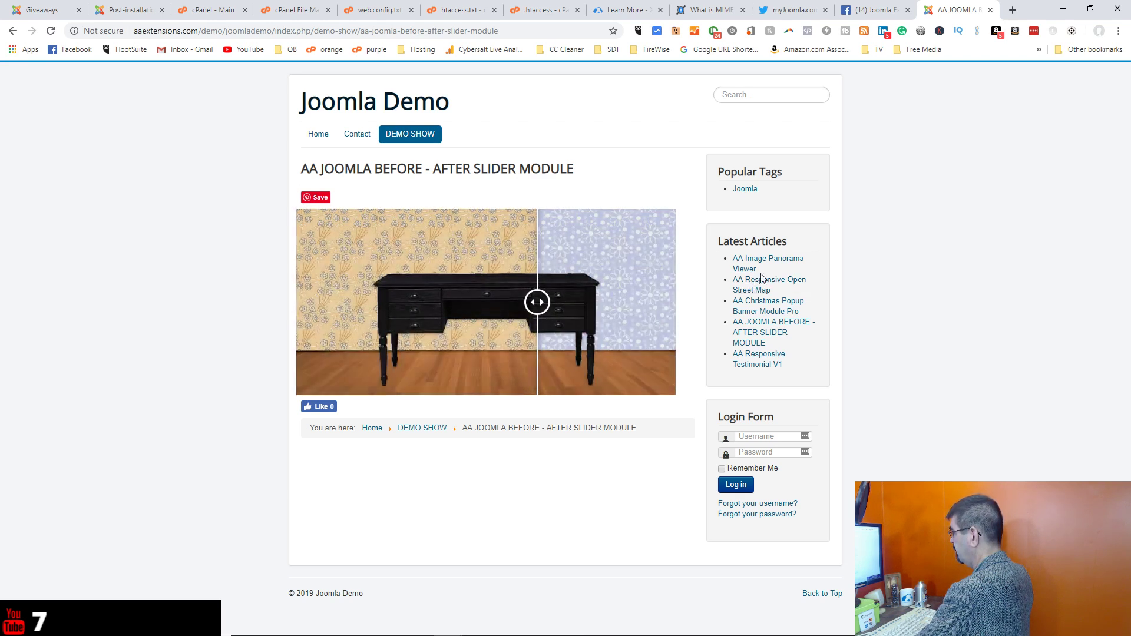
pyautogui.click(759, 268)
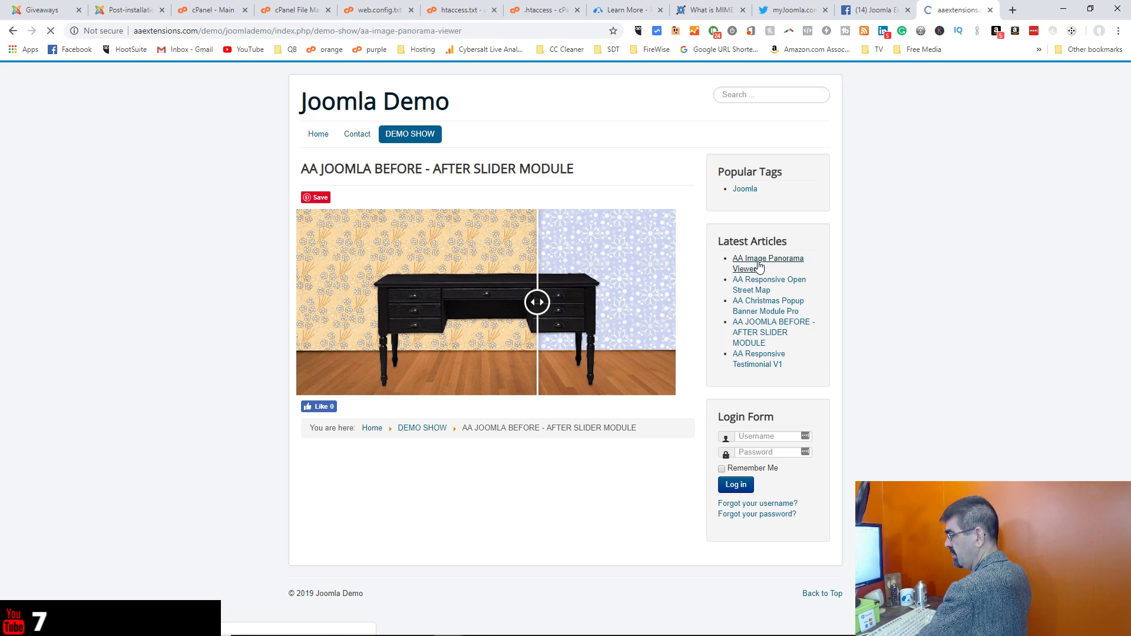
# Pan the panorama across the mountains to bring the ridge into view
pyautogui.moveTo(482, 344); pyautogui.dragTo(356, 350)
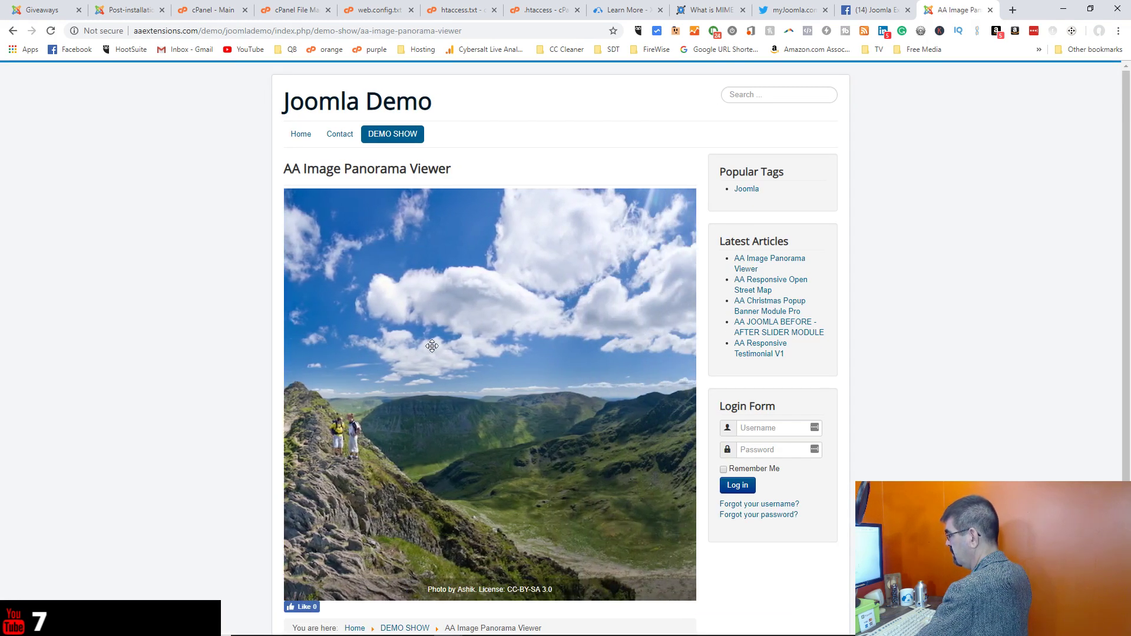
pyautogui.moveTo(563, 355); pyautogui.dragTo(351, 355)
pyautogui.moveTo(561, 361); pyautogui.dragTo(371, 361)
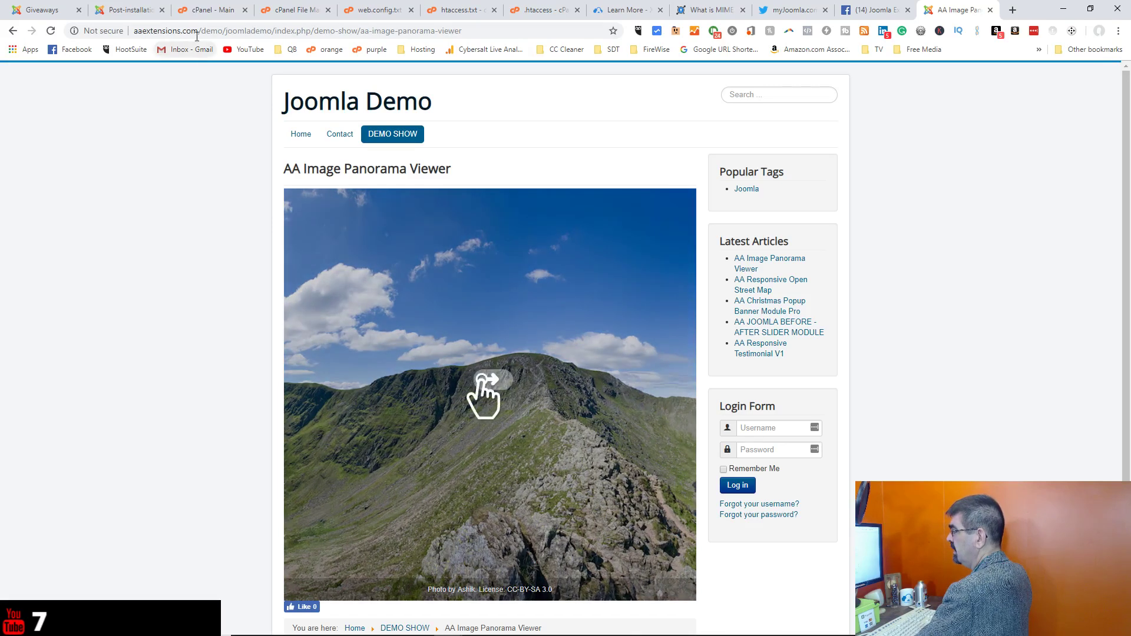
# Strip the page path to load the aaextensions.com home page and scroll its product grid
pyautogui.click(200, 31)
pyautogui.click(201, 30)
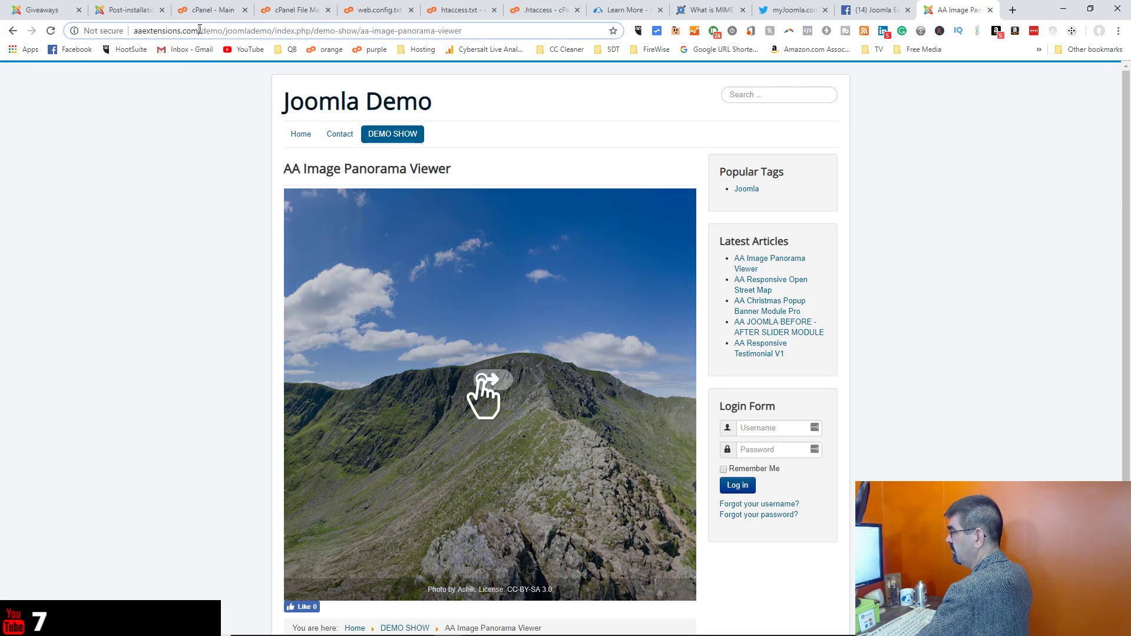
pyautogui.moveTo(200, 30); pyautogui.dragTo(449, 31)
pyautogui.press('BackSpace')
pyautogui.press('Return')
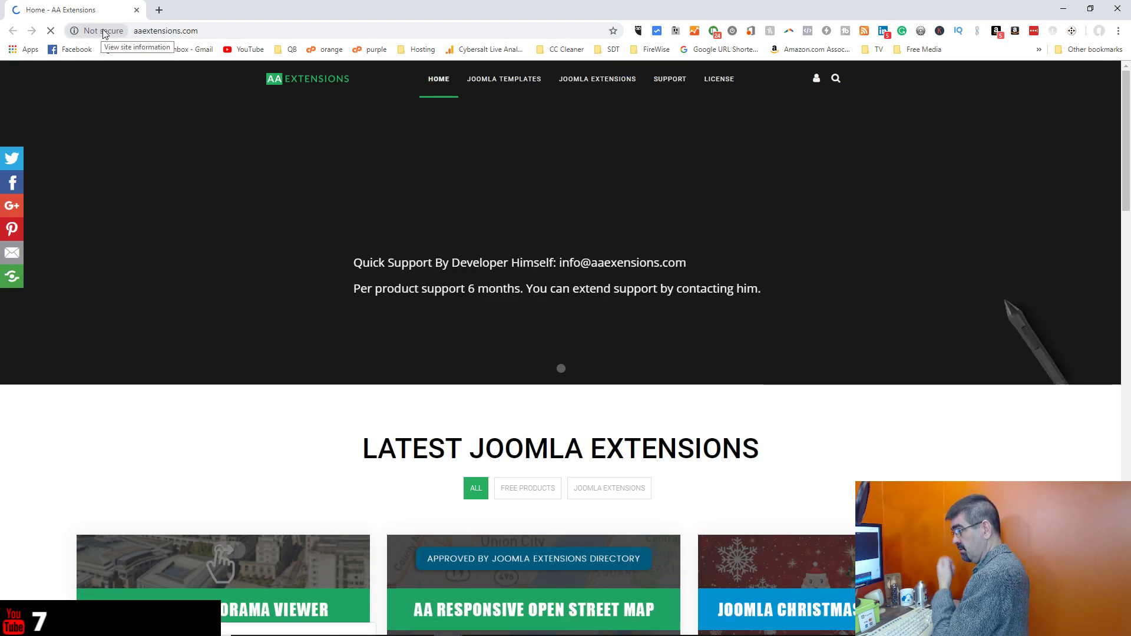
pyautogui.scroll(-4, 707, 310)
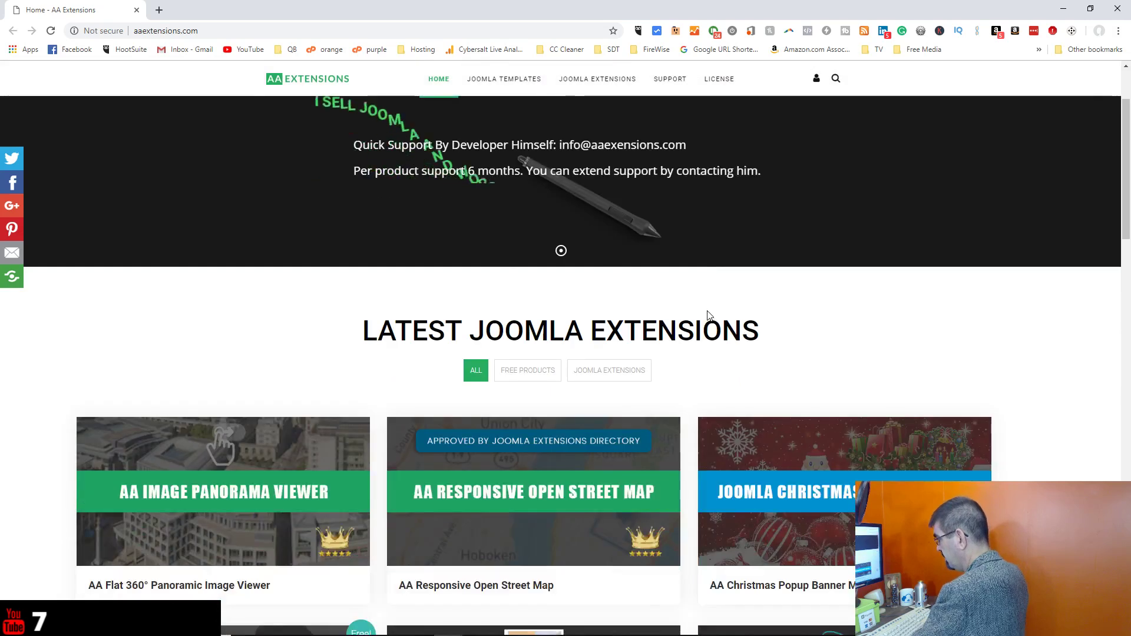
pyautogui.scroll(-4, 707, 310)
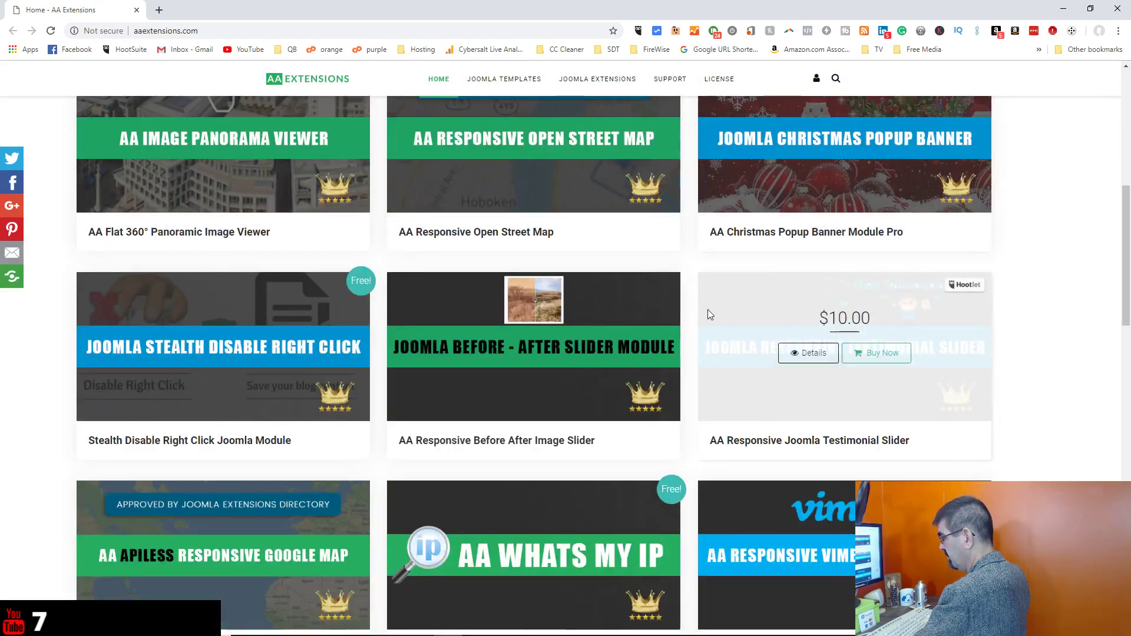
pyautogui.doubleClick(134, 30)
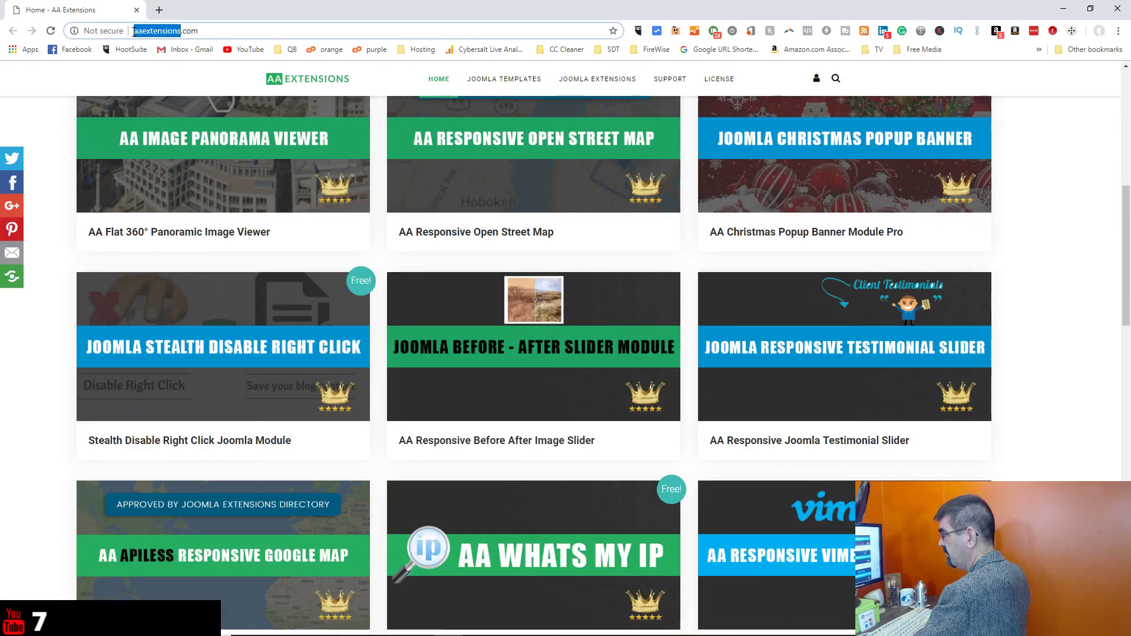
pyautogui.click(134, 30)
pyautogui.write('https://')
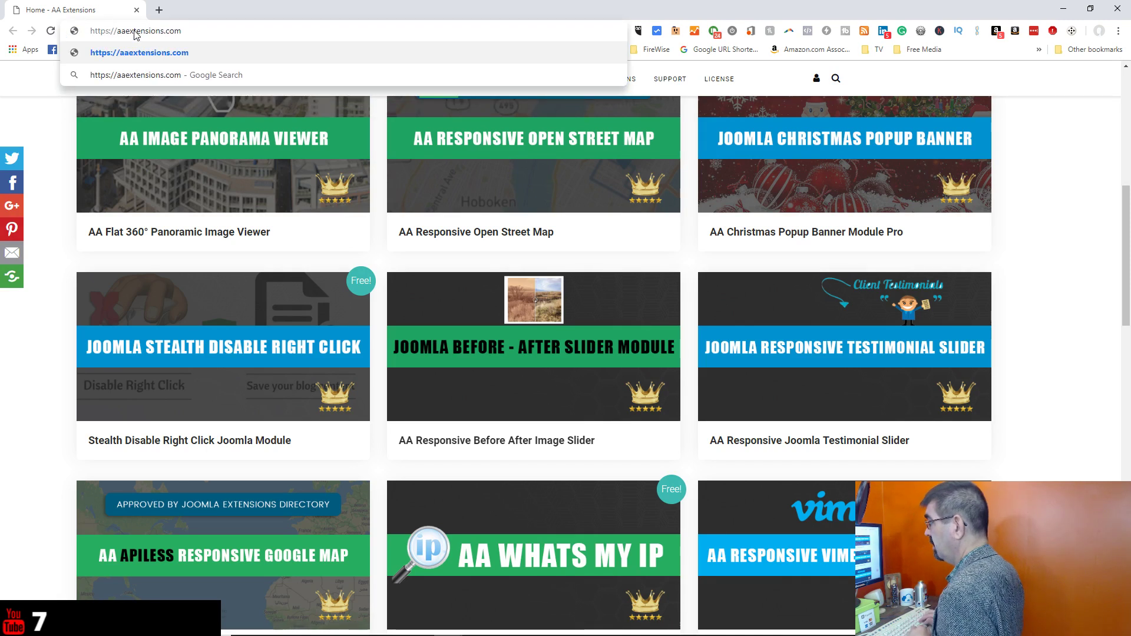
pyautogui.write('www.')
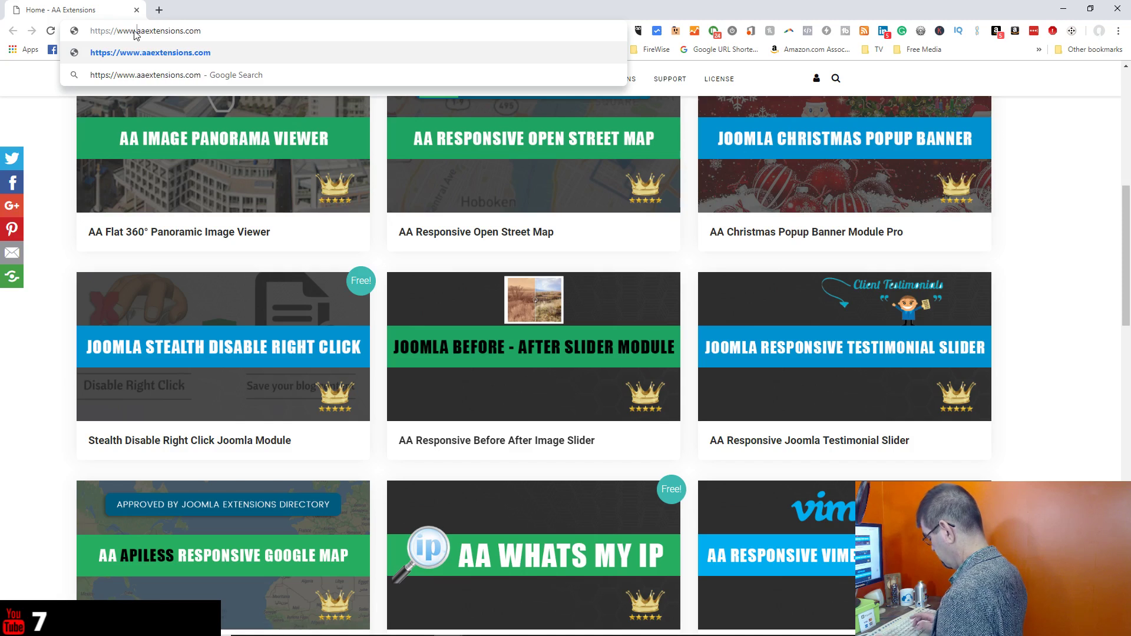
pyautogui.press('Return')
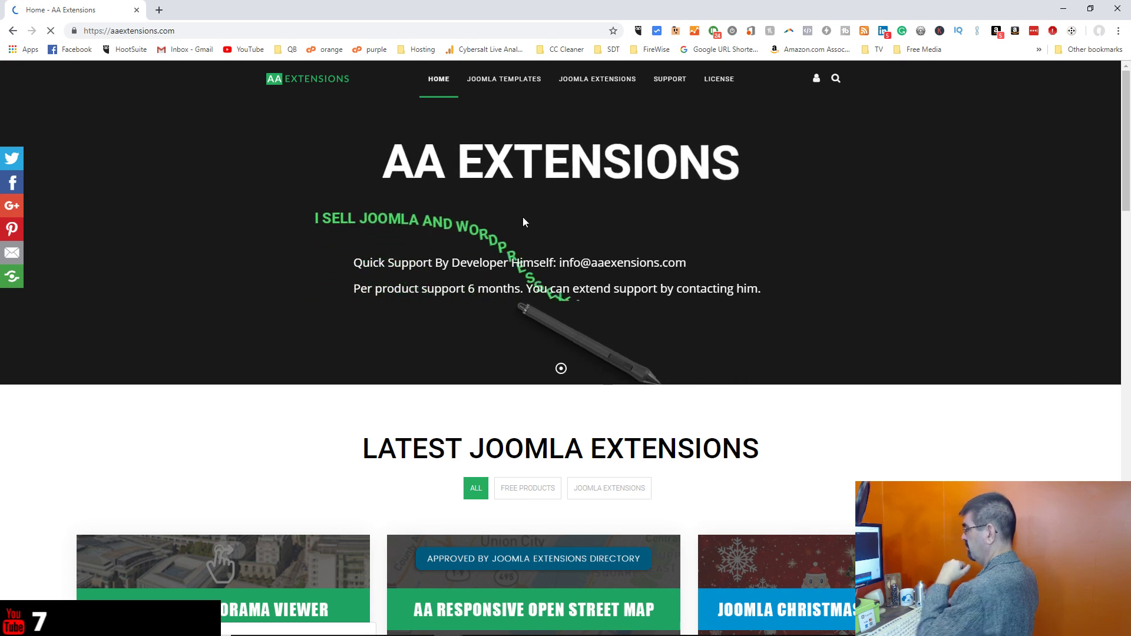
# Scroll the extension grid down to the free Joomla Live Clock Plugin card at $0.00
pyautogui.scroll(-10, 295, 217)
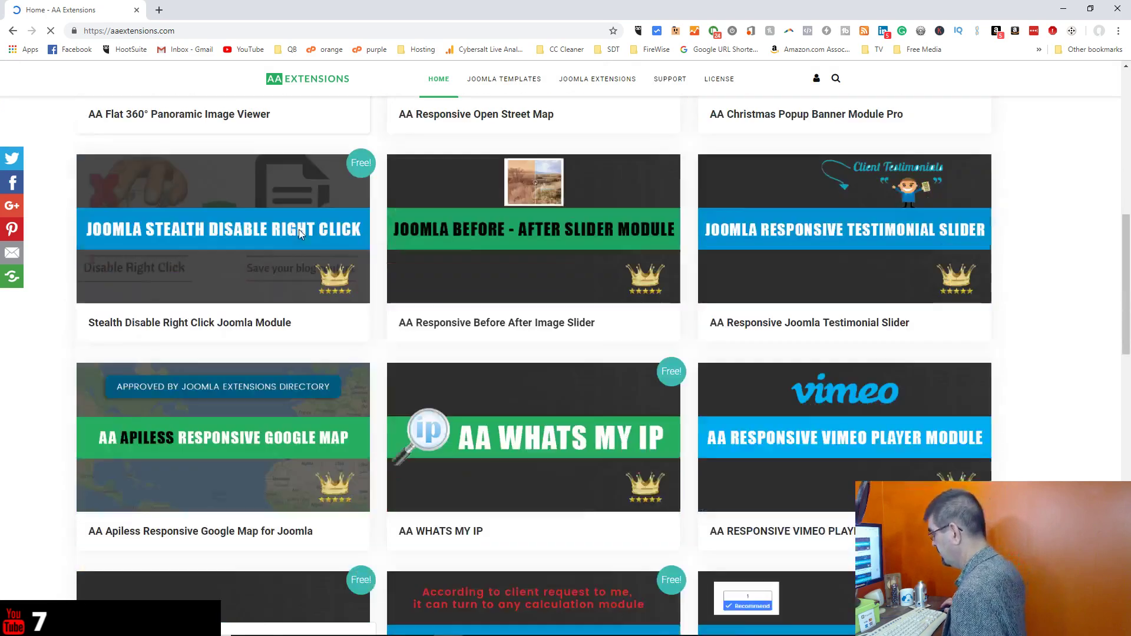
pyautogui.moveTo(299, 231)
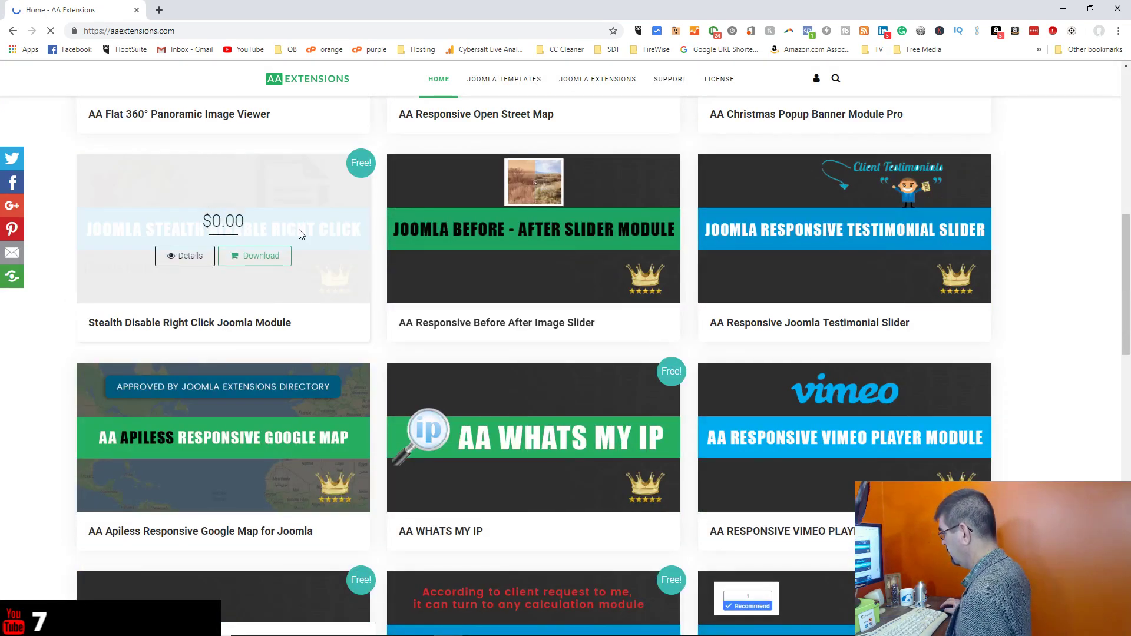
pyautogui.scroll(-2, 307, 234)
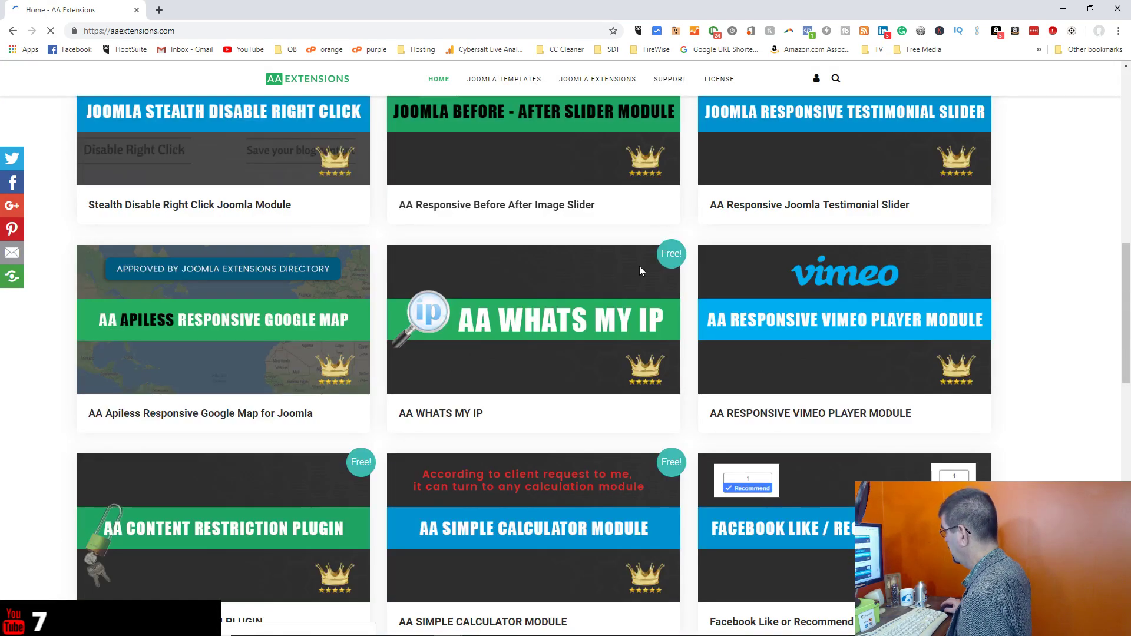
pyautogui.moveTo(809, 300)
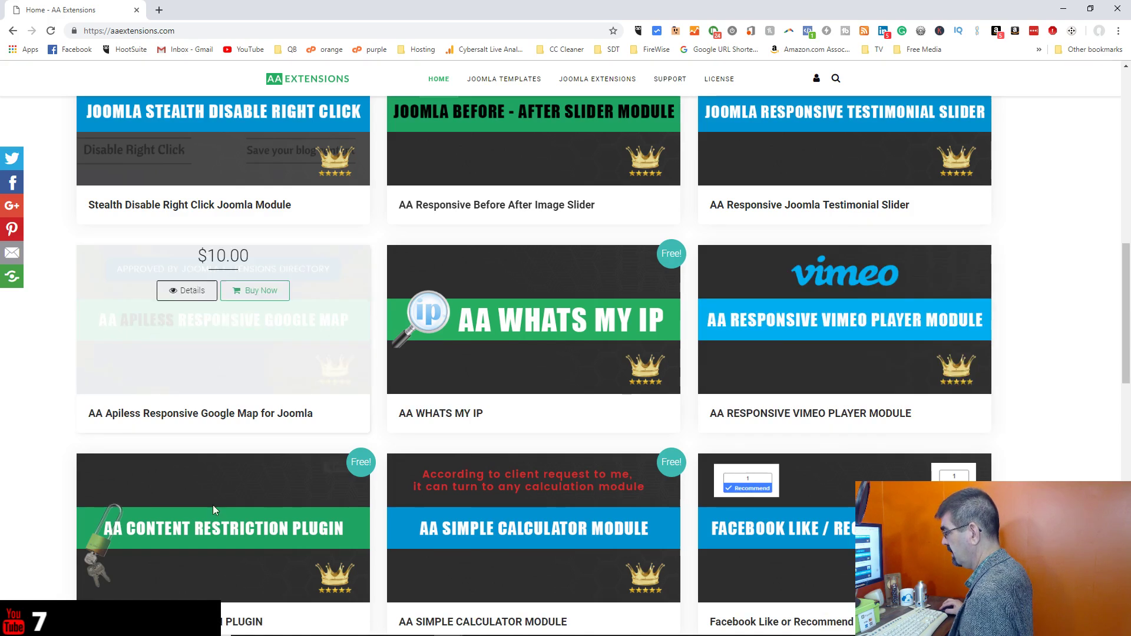
pyautogui.moveTo(215, 516)
pyautogui.scroll(-4, 214, 516)
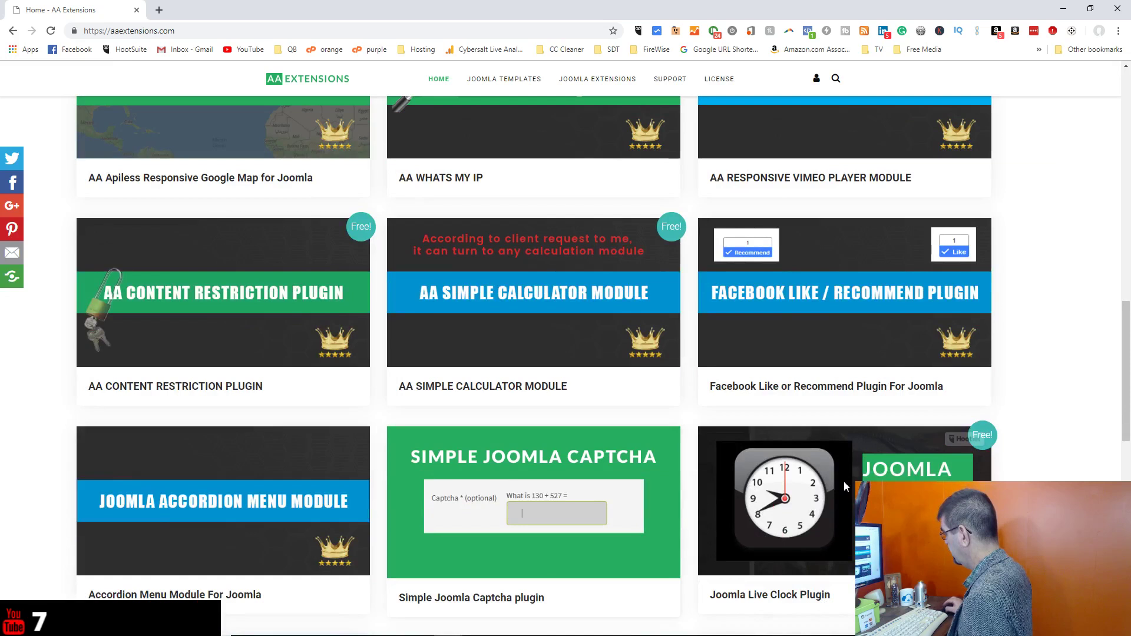
pyautogui.moveTo(830, 477)
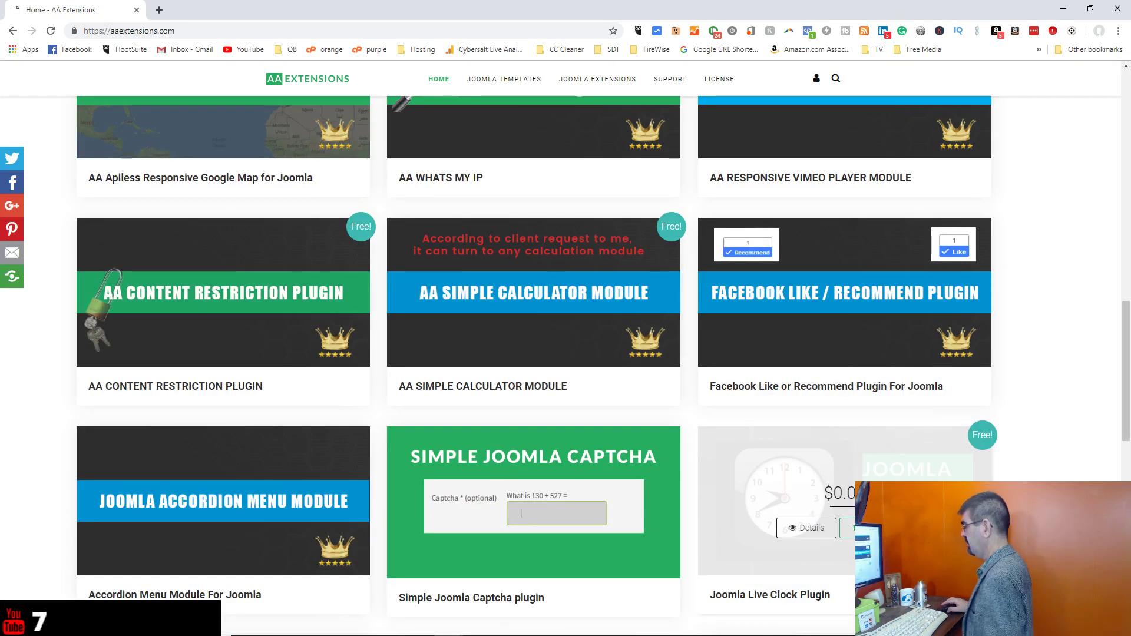
pyautogui.scroll(-6, 831, 477)
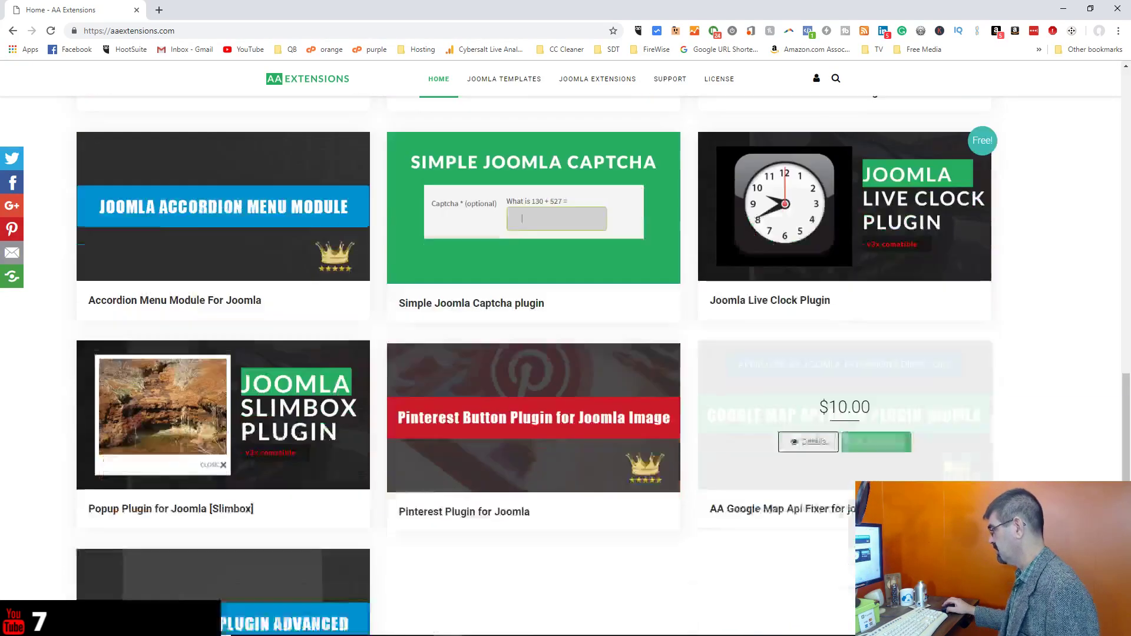
pyautogui.scroll(12, 830, 477)
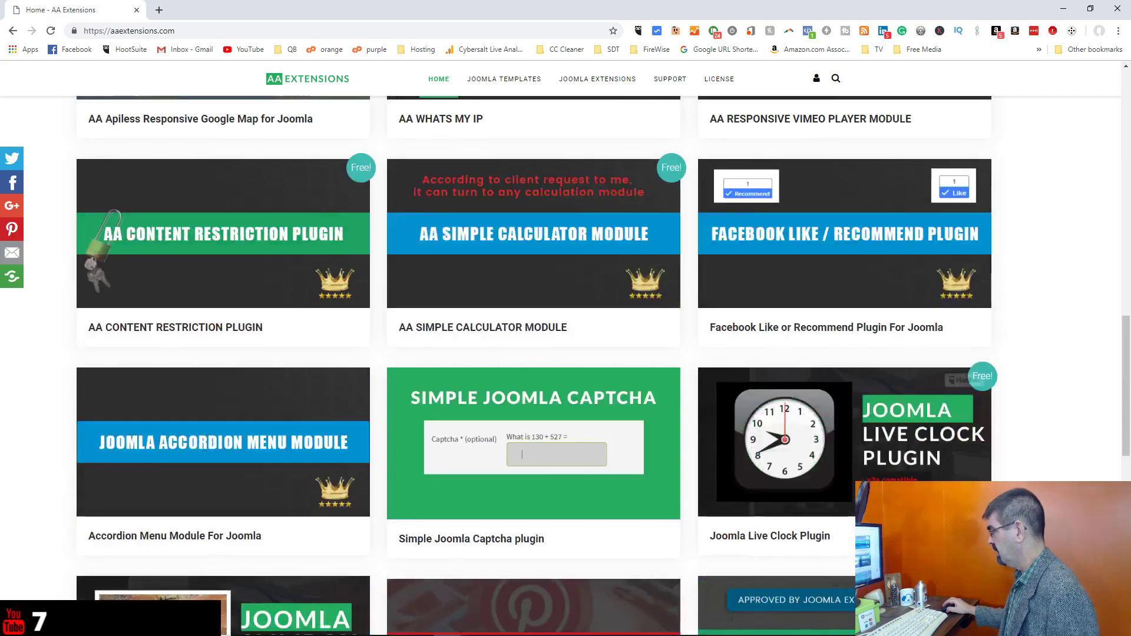
pyautogui.scroll(3, 1004, 465)
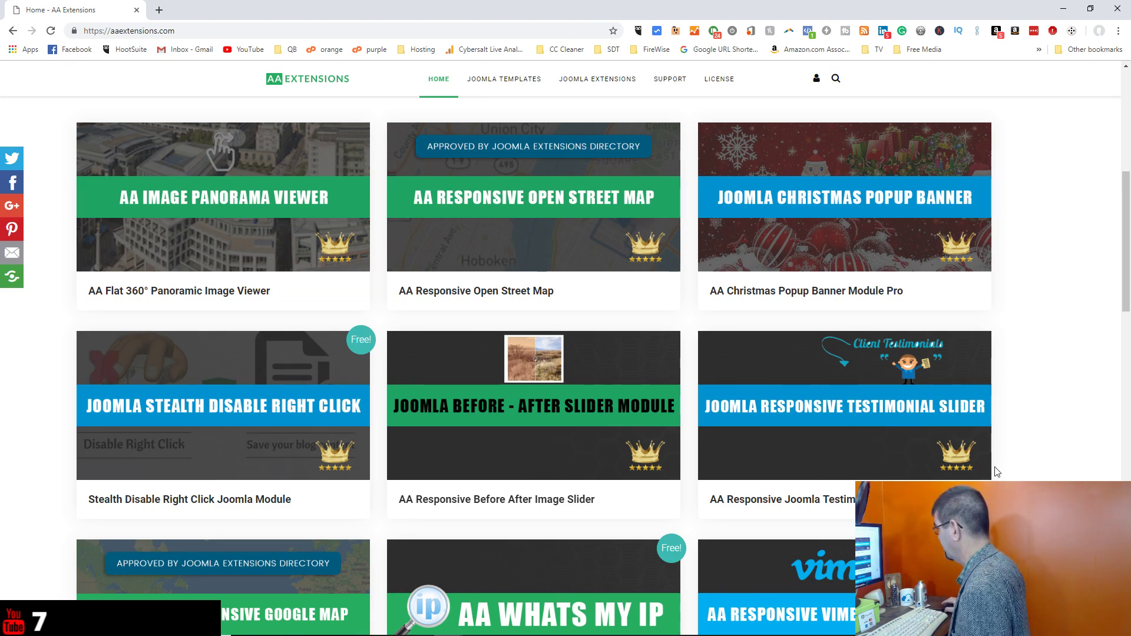
pyautogui.scroll(5, 1002, 400)
pyautogui.scroll(-5, 1002, 400)
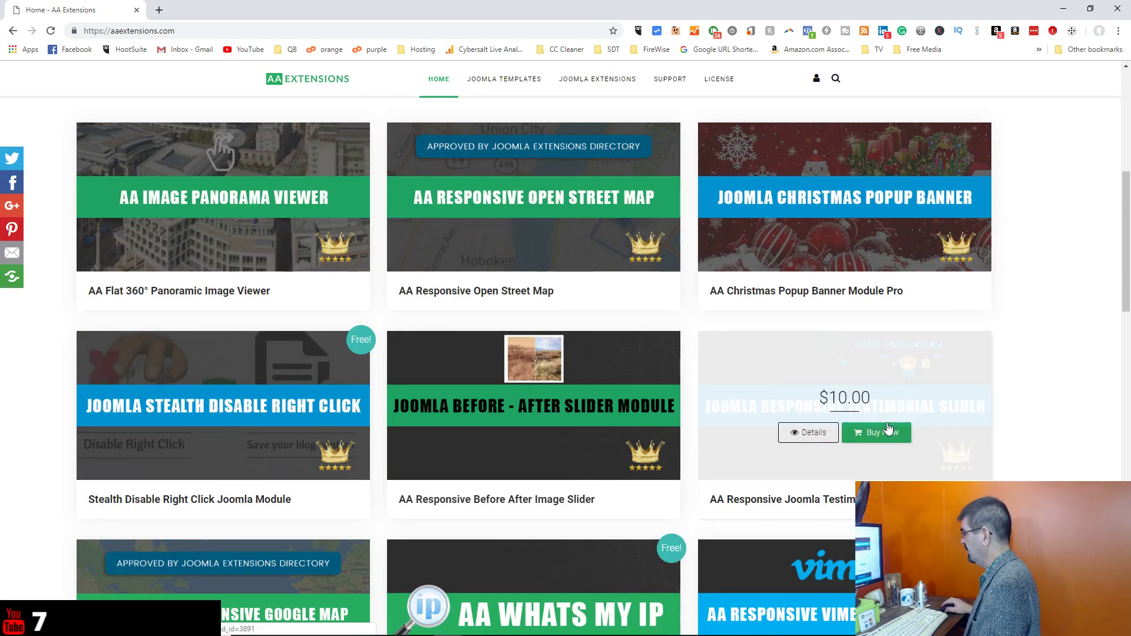
pyautogui.scroll(-2, 1067, 427)
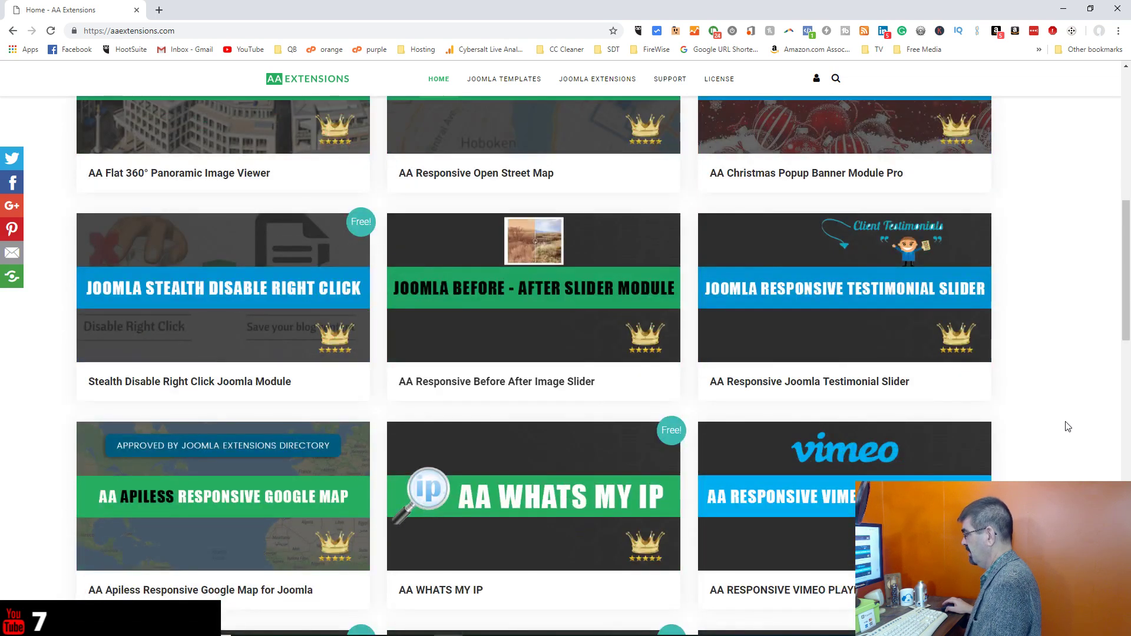
pyautogui.moveTo(520, 264)
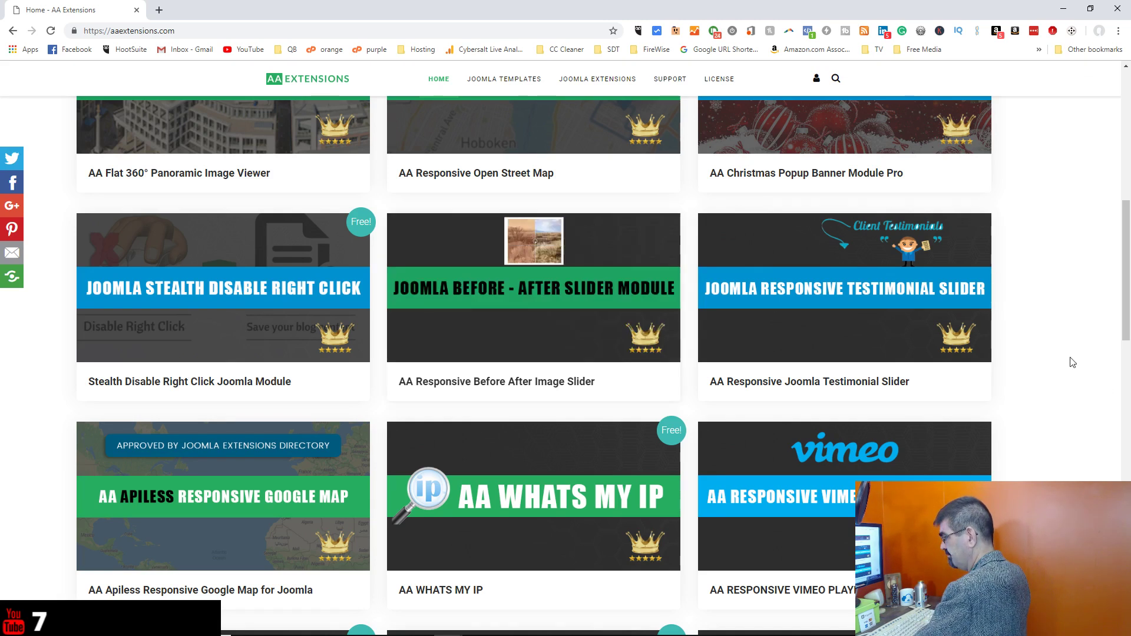
pyautogui.scroll(-8, 1073, 362)
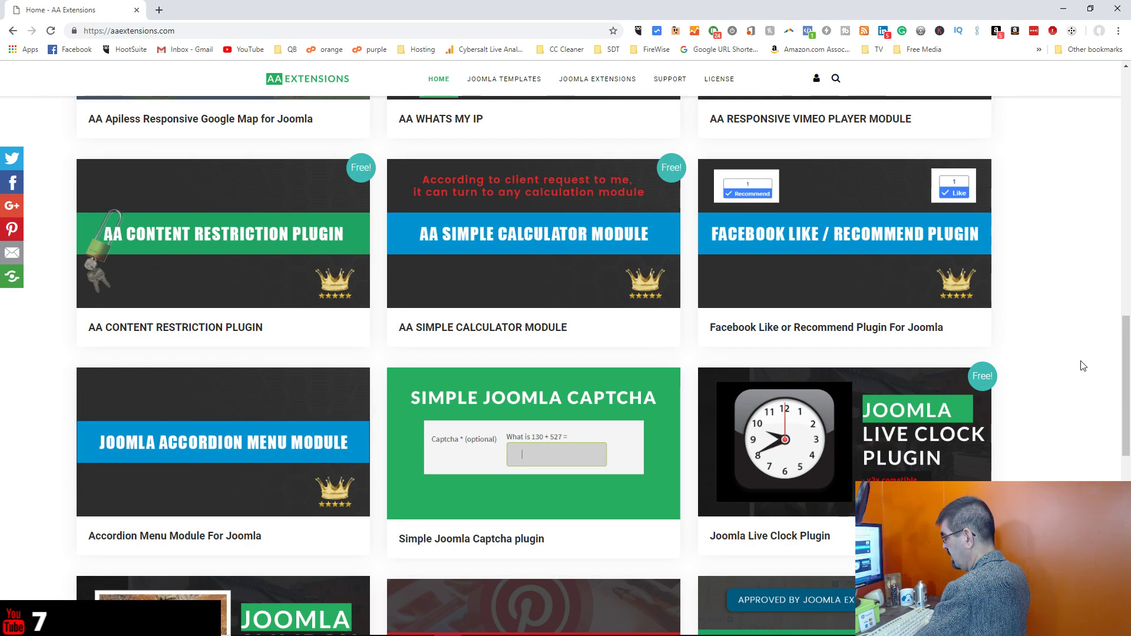
pyautogui.scroll(-1, 1082, 366)
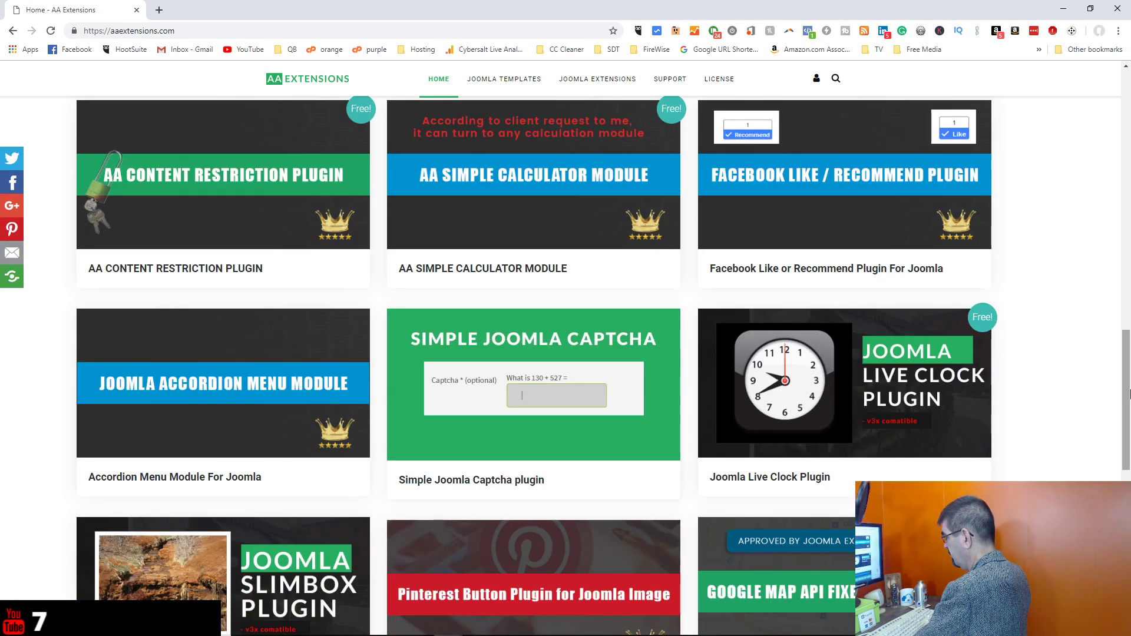
pyautogui.moveTo(808, 375)
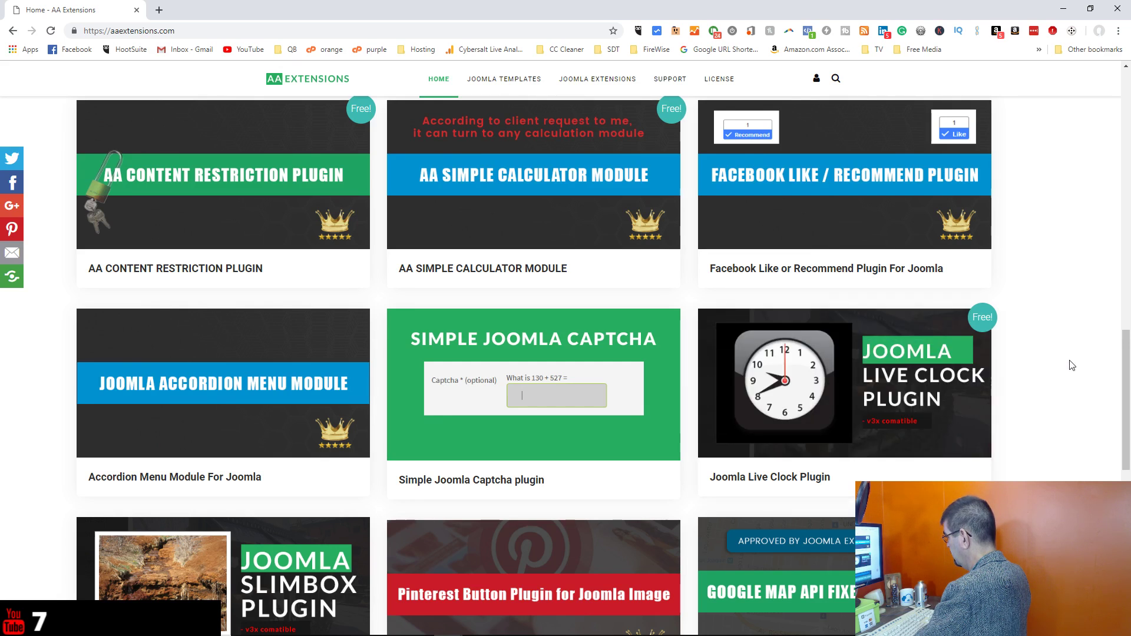
# Open the Joomla Live Clock Plugin details page and request its free download
pyautogui.moveTo(851, 379)
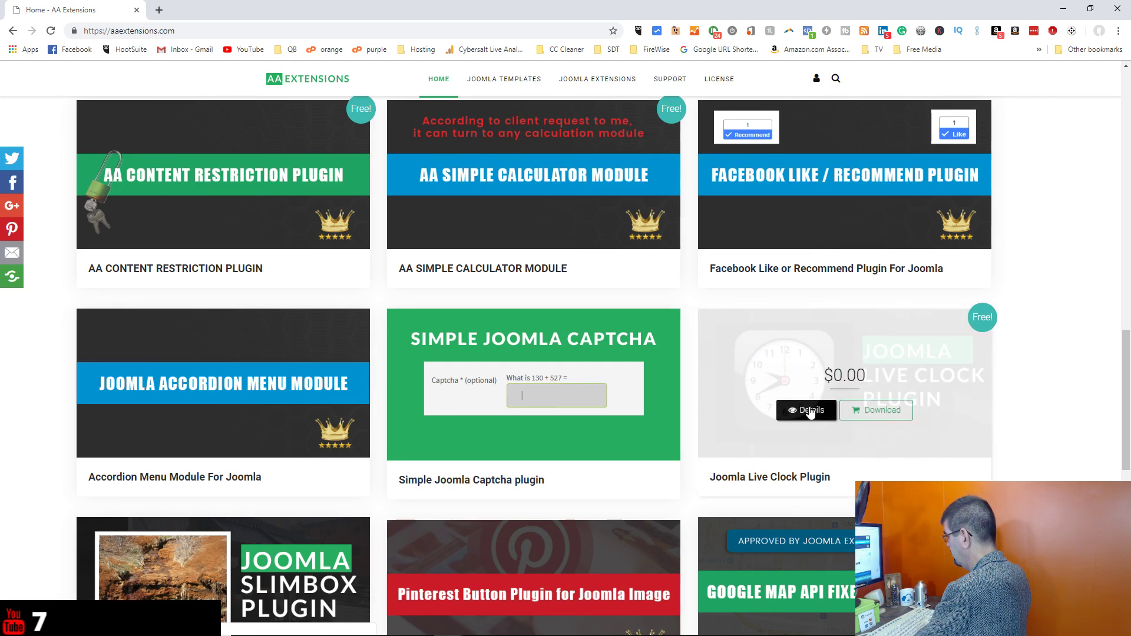
pyautogui.click(811, 410)
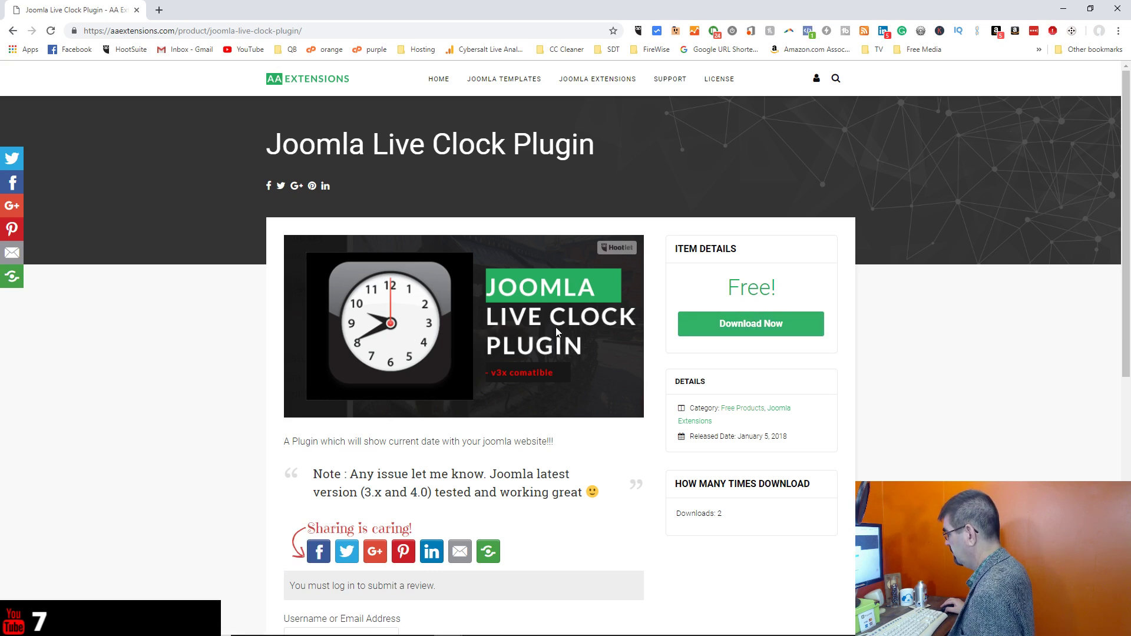
pyautogui.scroll(-4, 559, 329)
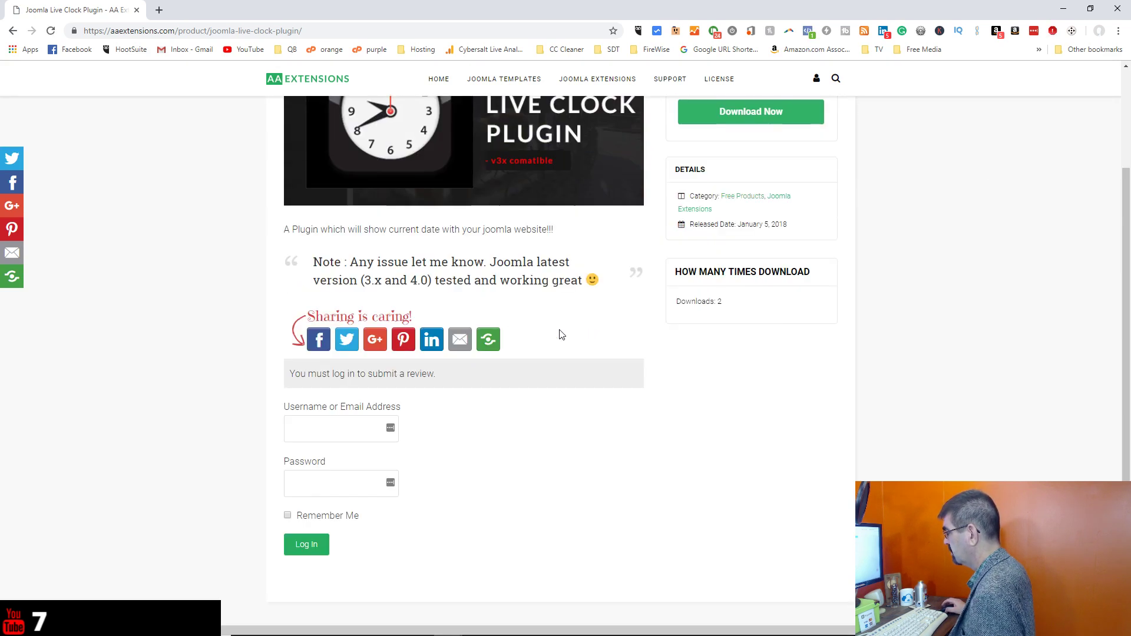
pyautogui.scroll(4, 559, 330)
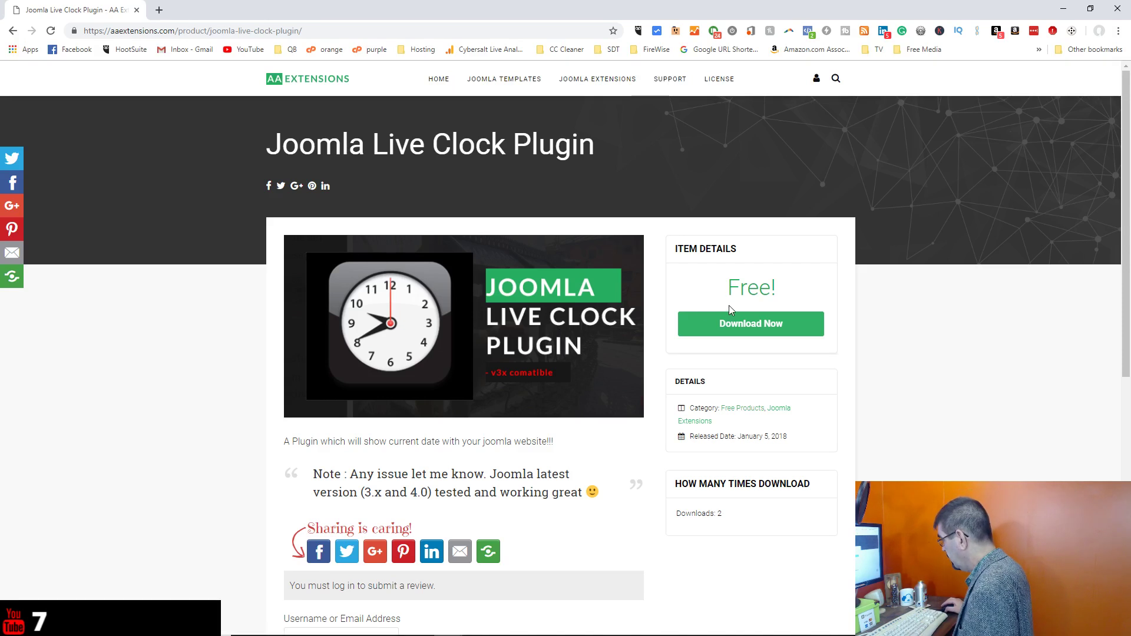
pyautogui.scroll(-2, 760, 359)
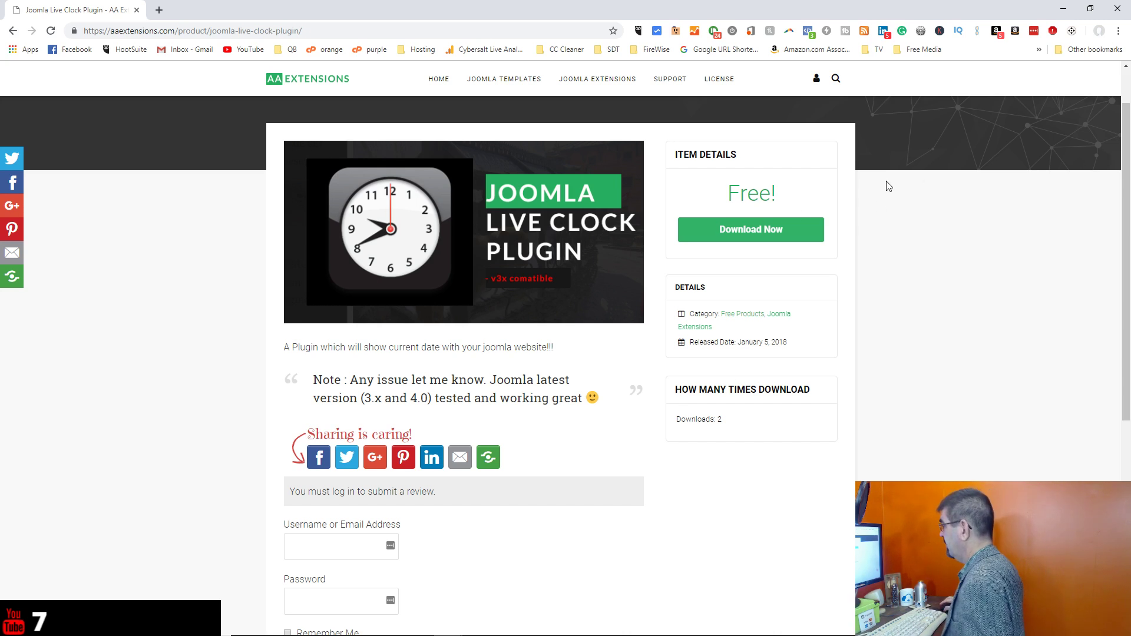
pyautogui.click(779, 230)
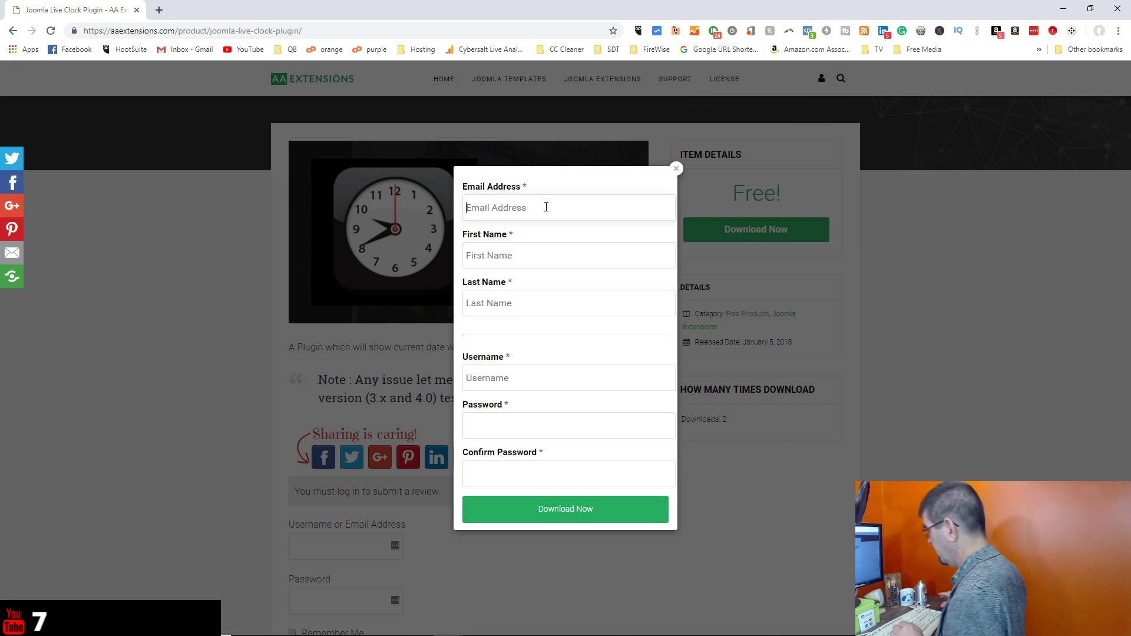
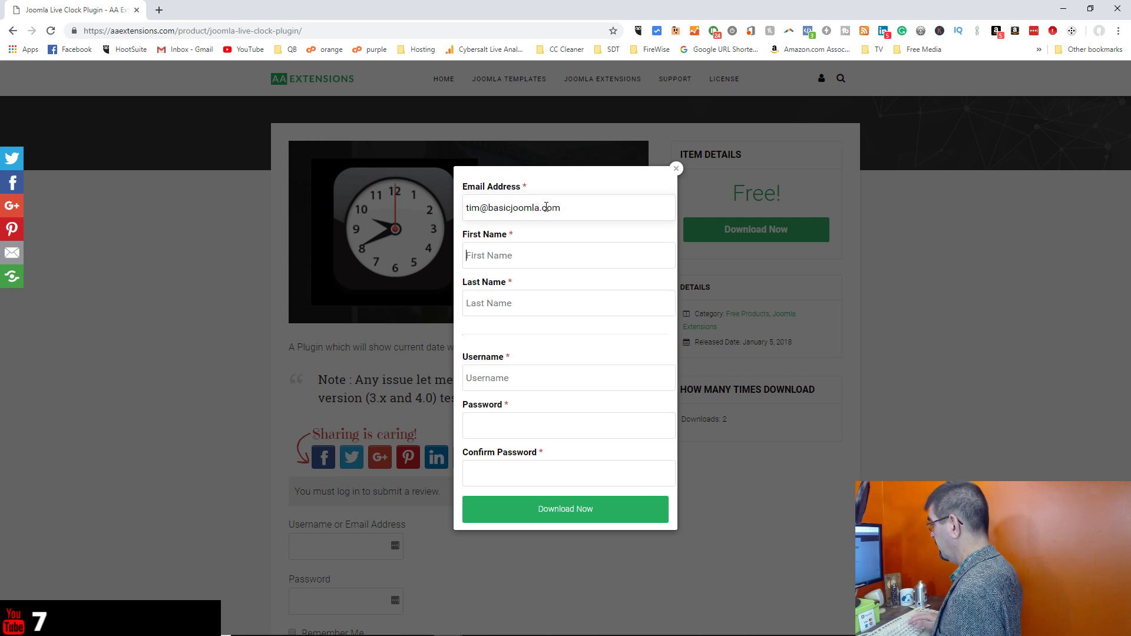
# Fill the registration popup with e-mail, first and last name, and password, then submit it
pyautogui.press('Tab')
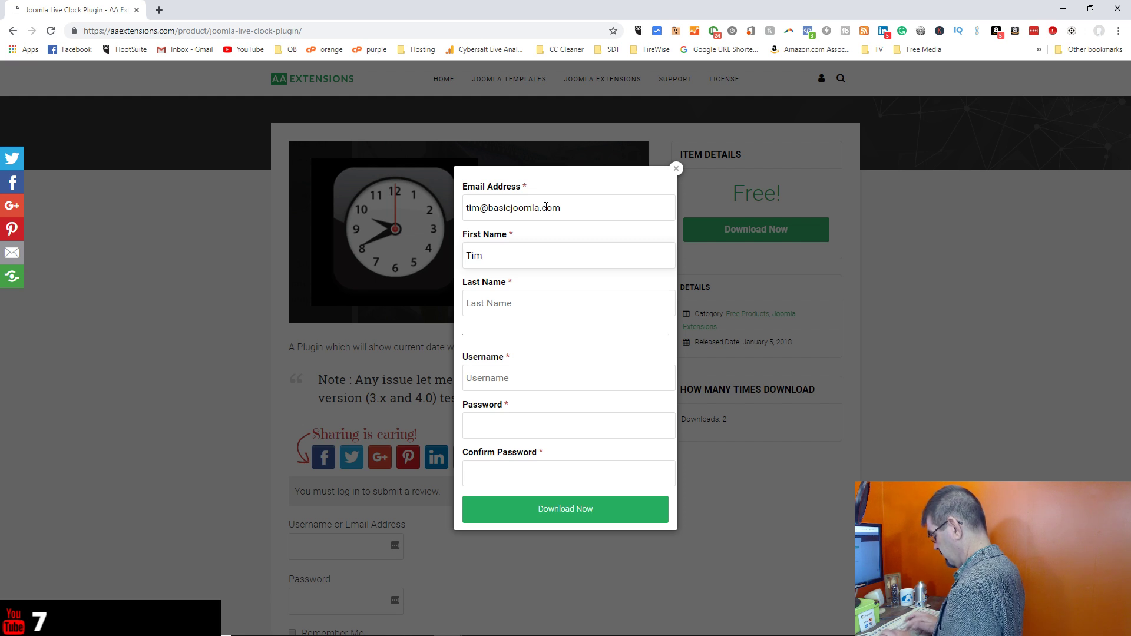
pyautogui.press('Tab')
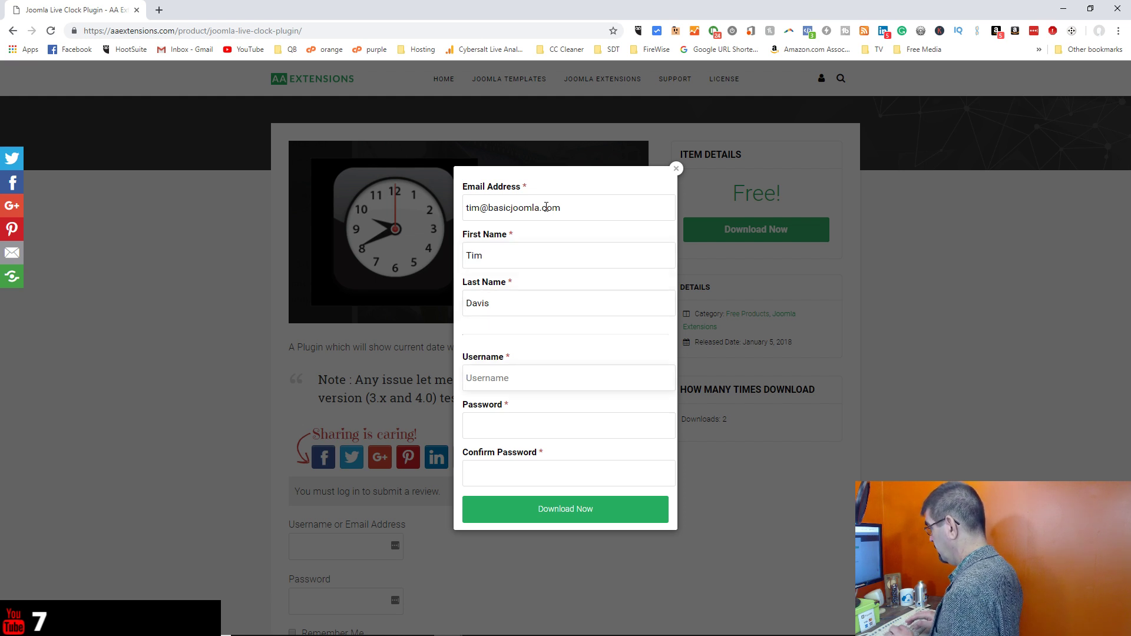
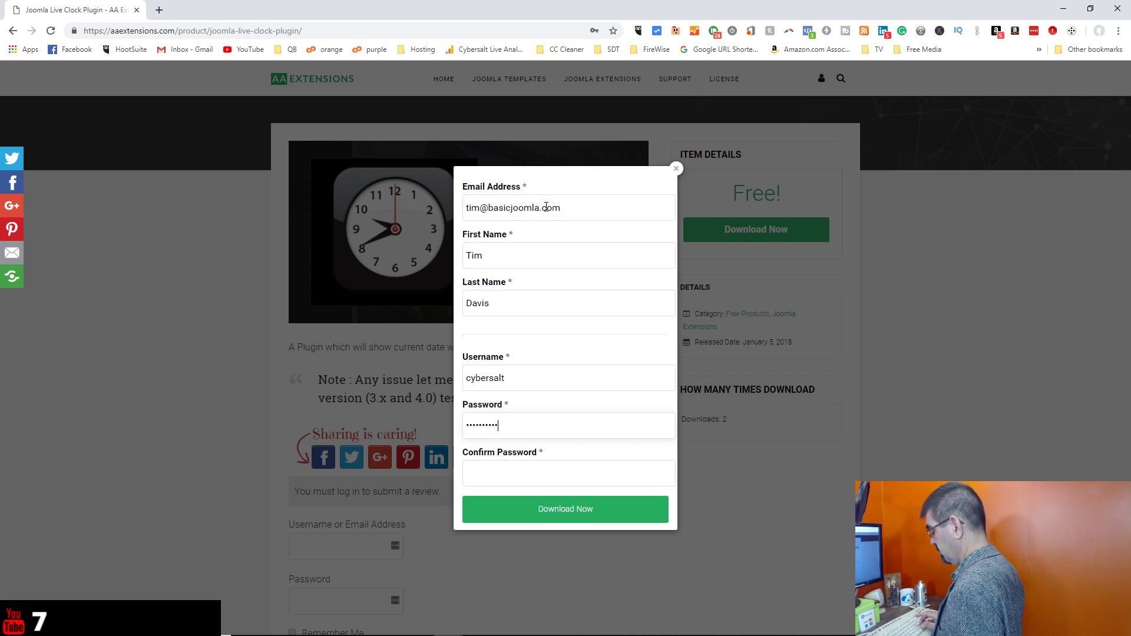
pyautogui.press('Tab')
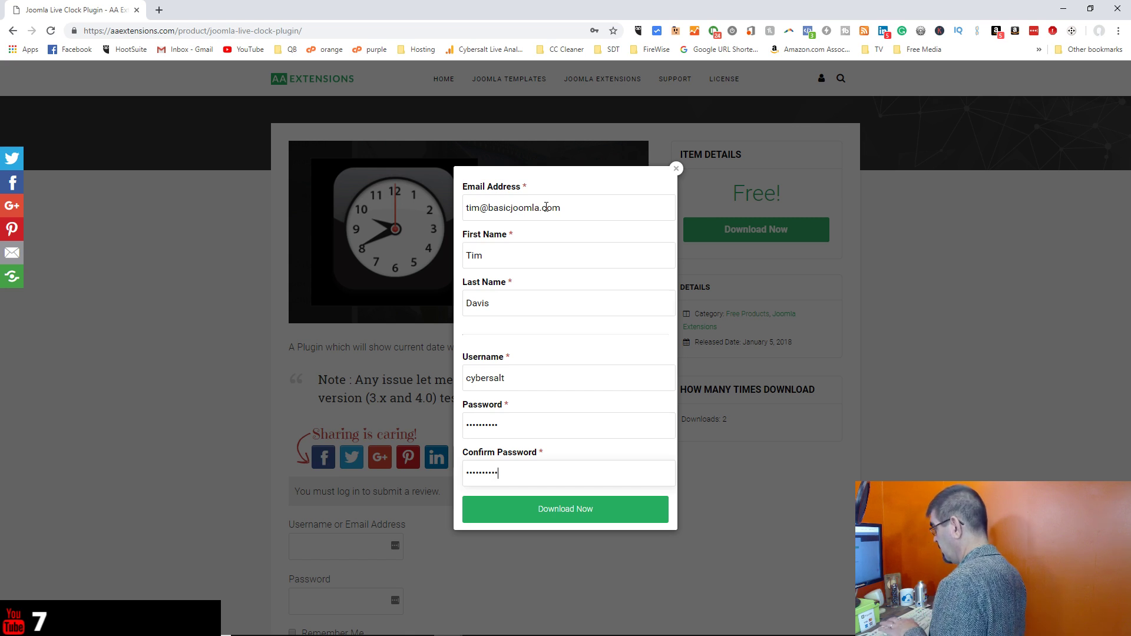
pyautogui.click(546, 504)
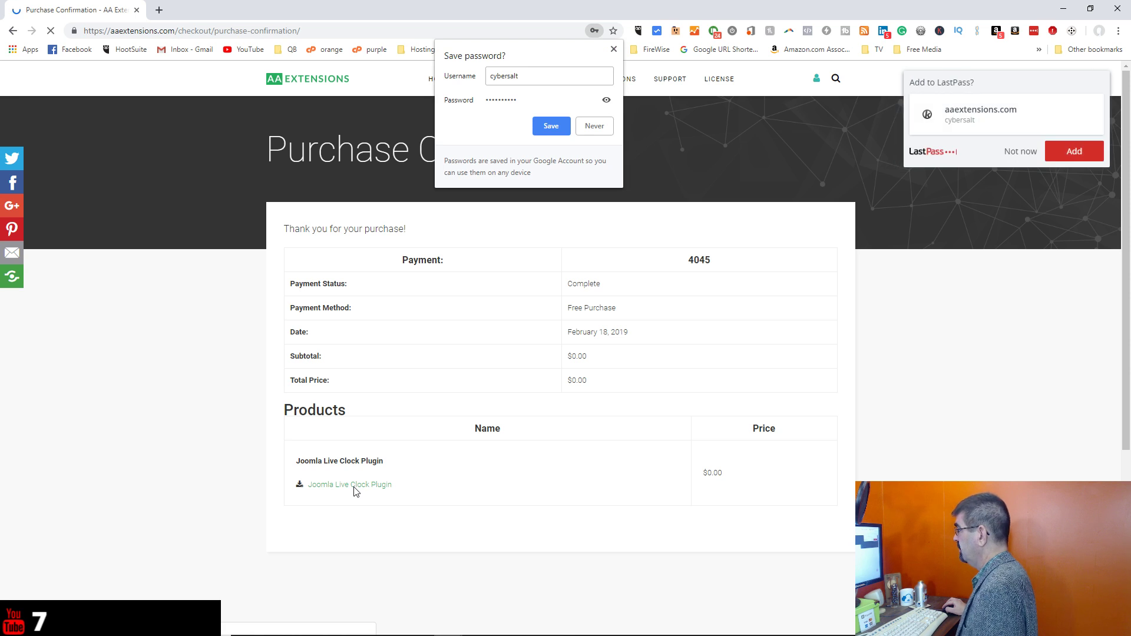
# Save the login in LastPass and download the Joomla Live Clock Plugin as zipped 'liveclock'
pyautogui.click(1054, 154)
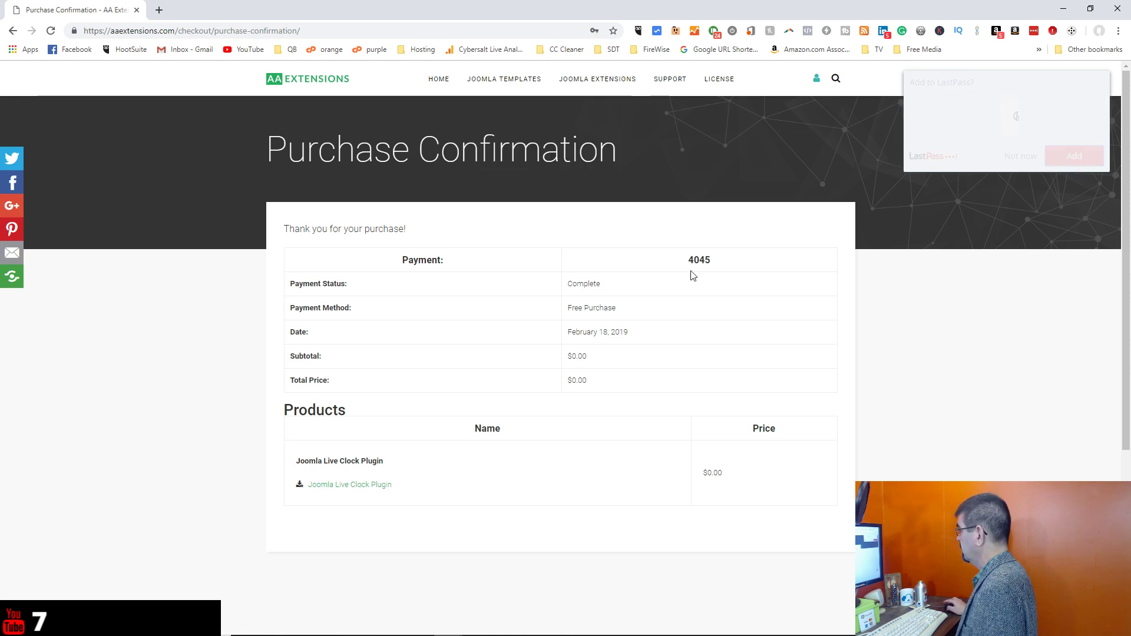
pyautogui.click(347, 490)
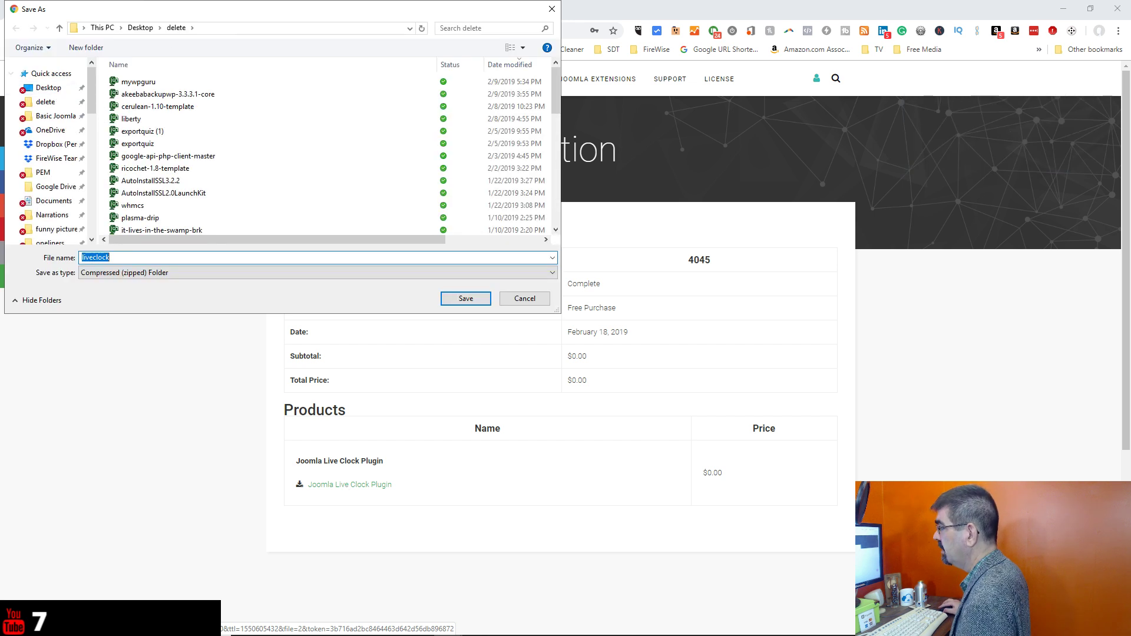
pyautogui.moveTo(232, 13); pyautogui.dragTo(0, 13)
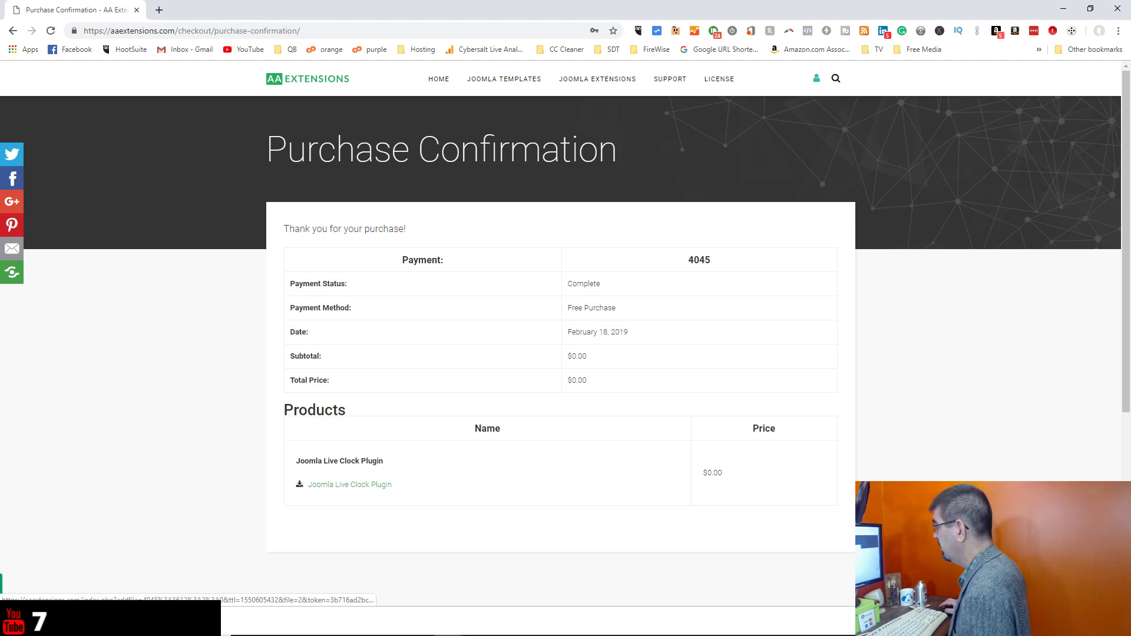
# Go to Joomla's Extensions > Manage > Install page and log back into the administrator
pyautogui.click(1064, 12)
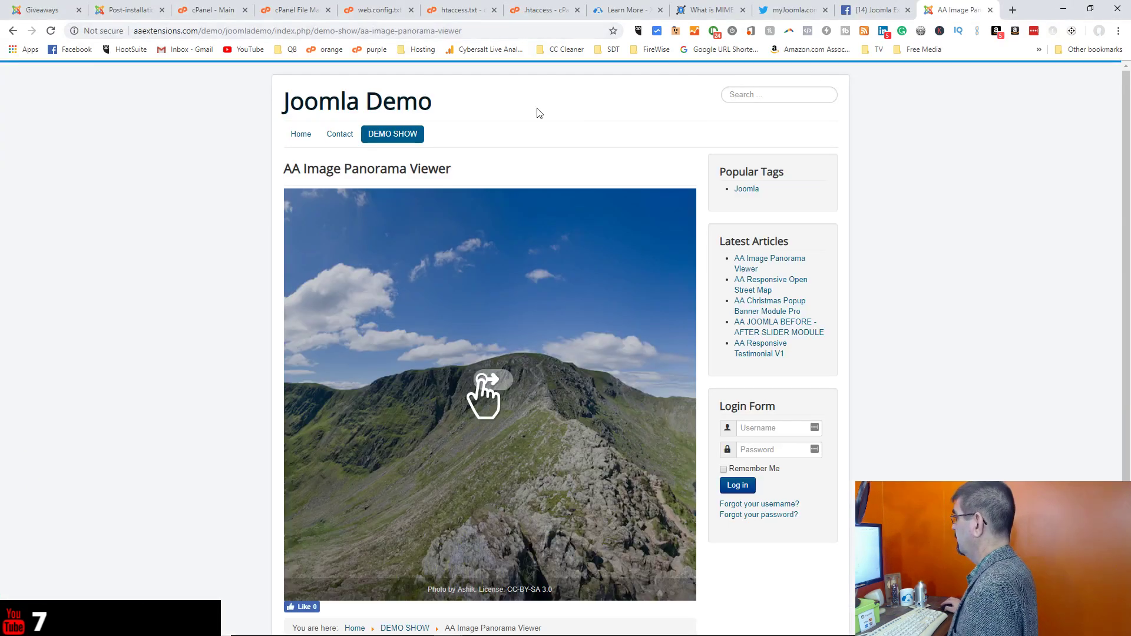
pyautogui.click(120, 11)
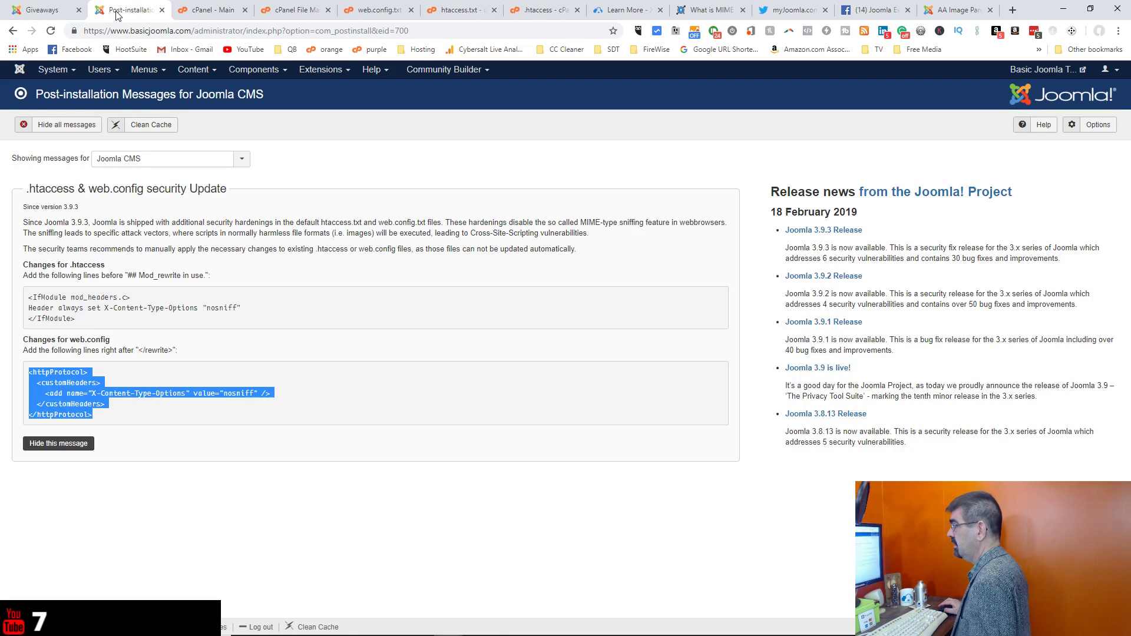
pyautogui.click(321, 69)
pyautogui.moveTo(327, 93)
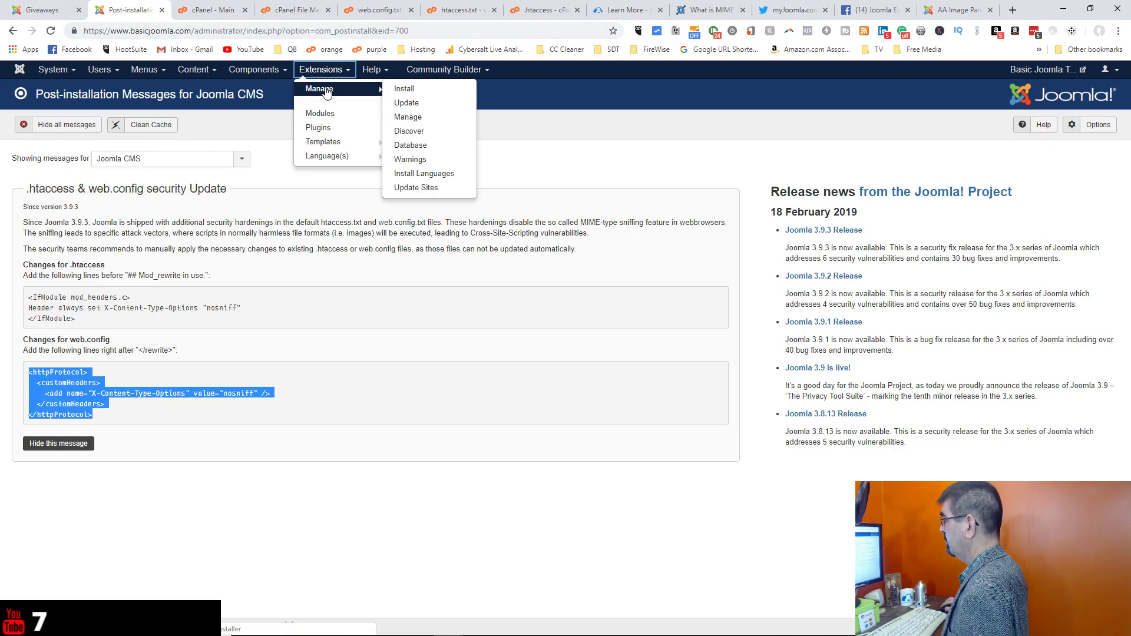
pyautogui.click(422, 91)
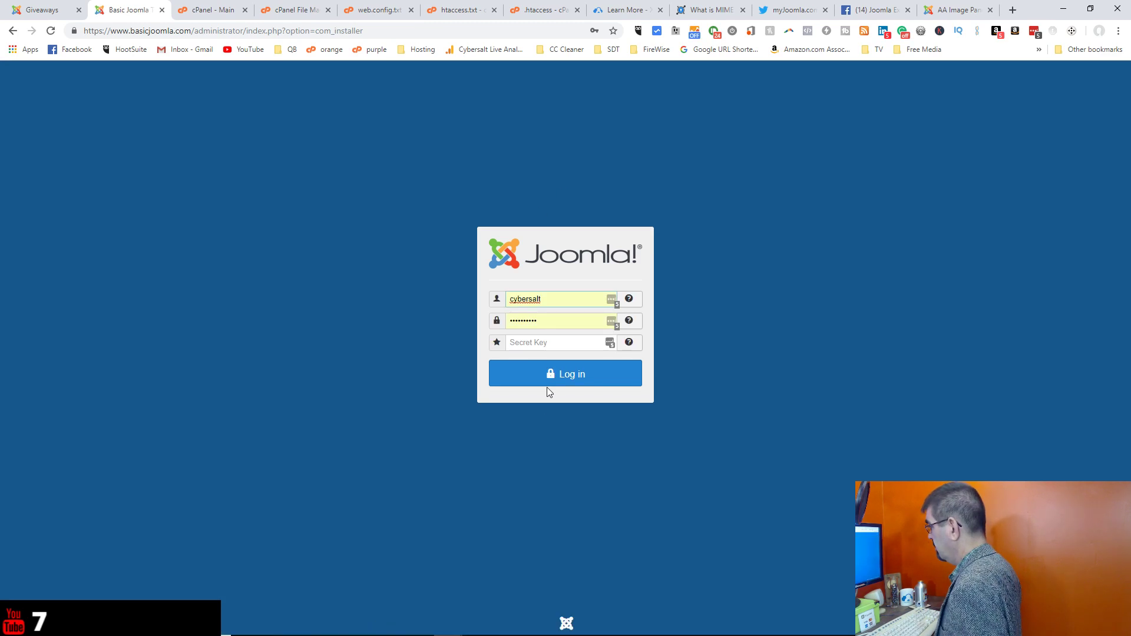
pyautogui.click(549, 383)
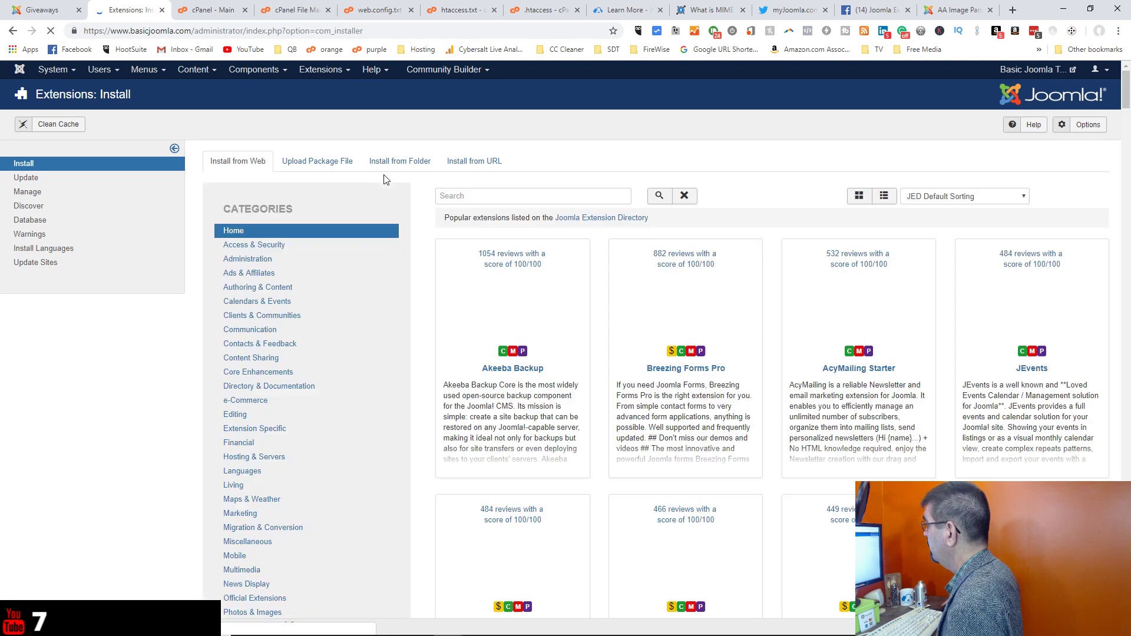
# Install the downloaded FP Live Clock zip via Upload Package File, then open Extensions > Modules
pyautogui.click(331, 170)
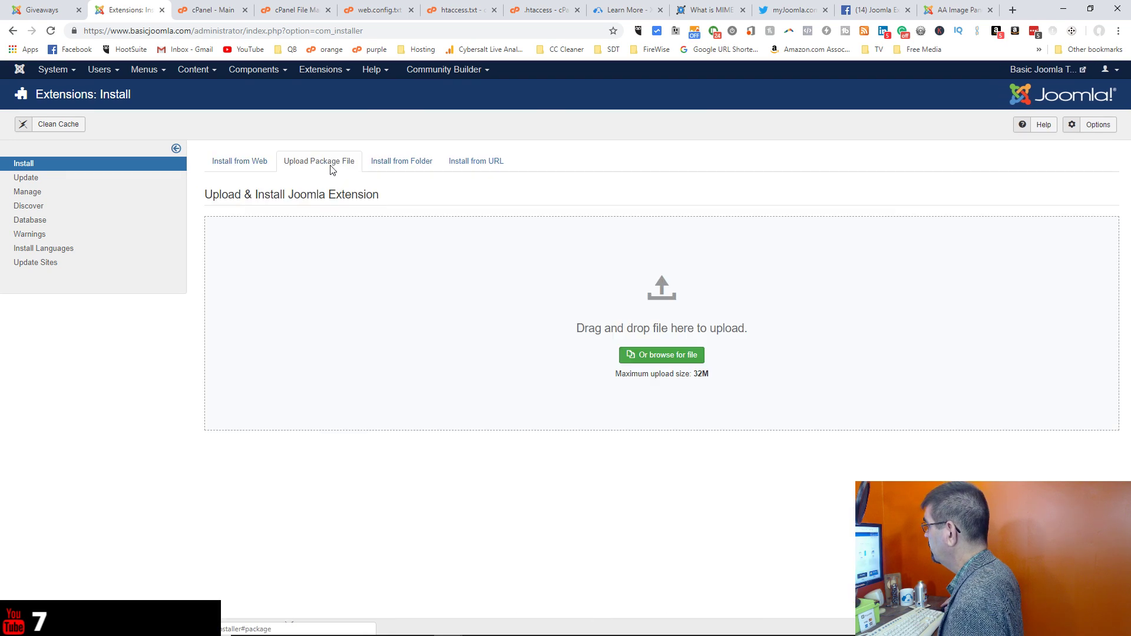
pyautogui.click(680, 356)
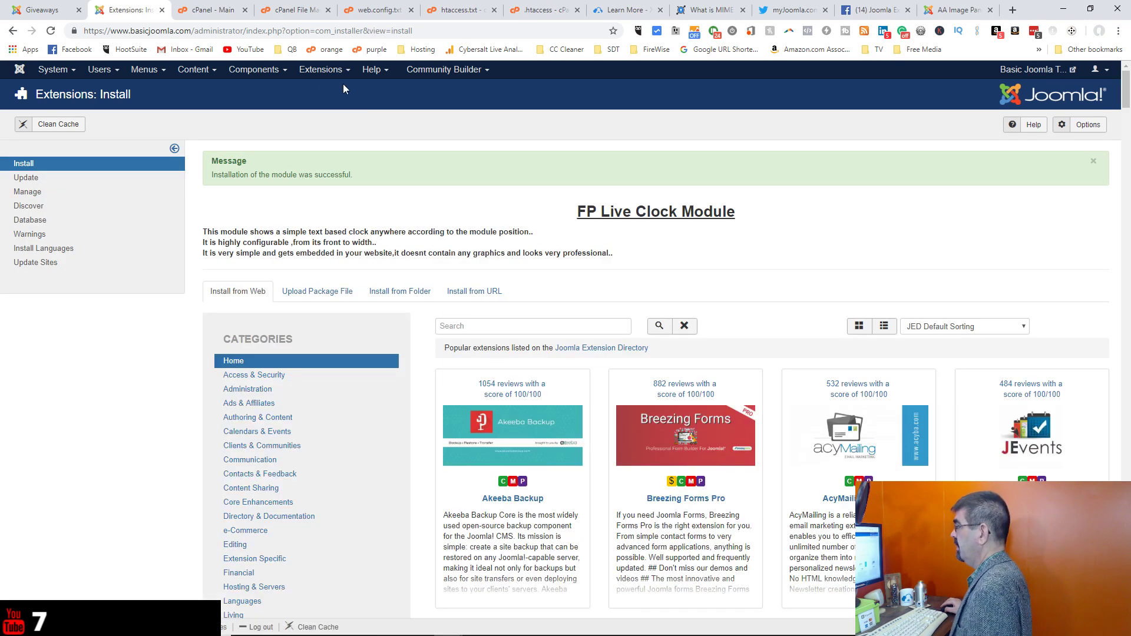
pyautogui.click(326, 71)
pyautogui.click(328, 113)
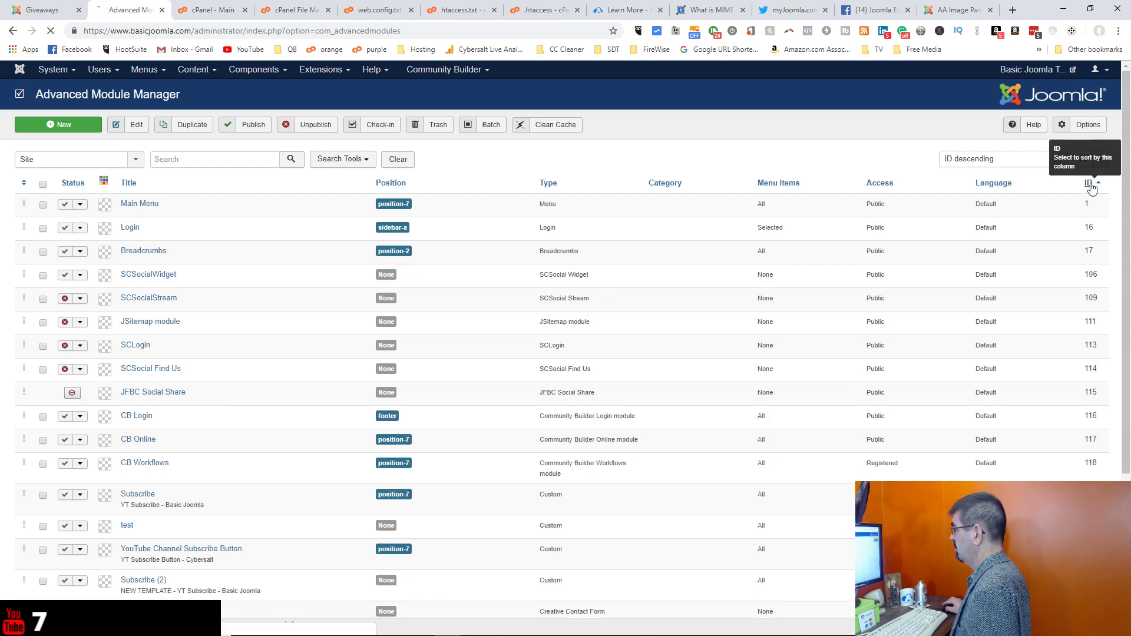
# Sort modules by ID descending and open FP Live Clock, leaving Time Format at 12
pyautogui.click(1094, 183)
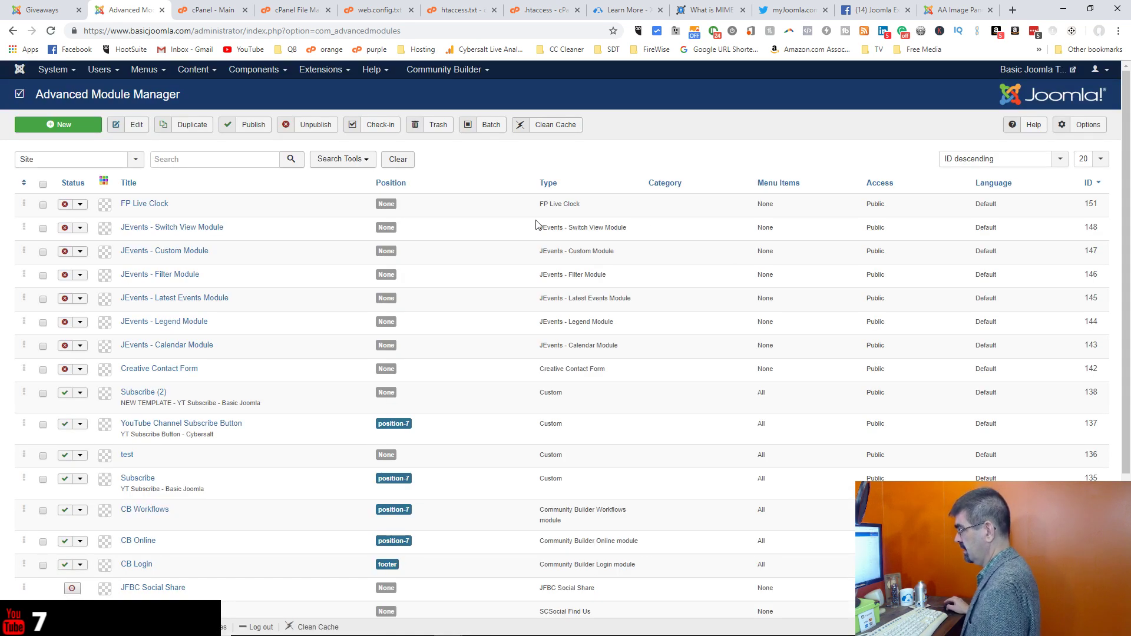
pyautogui.click(153, 207)
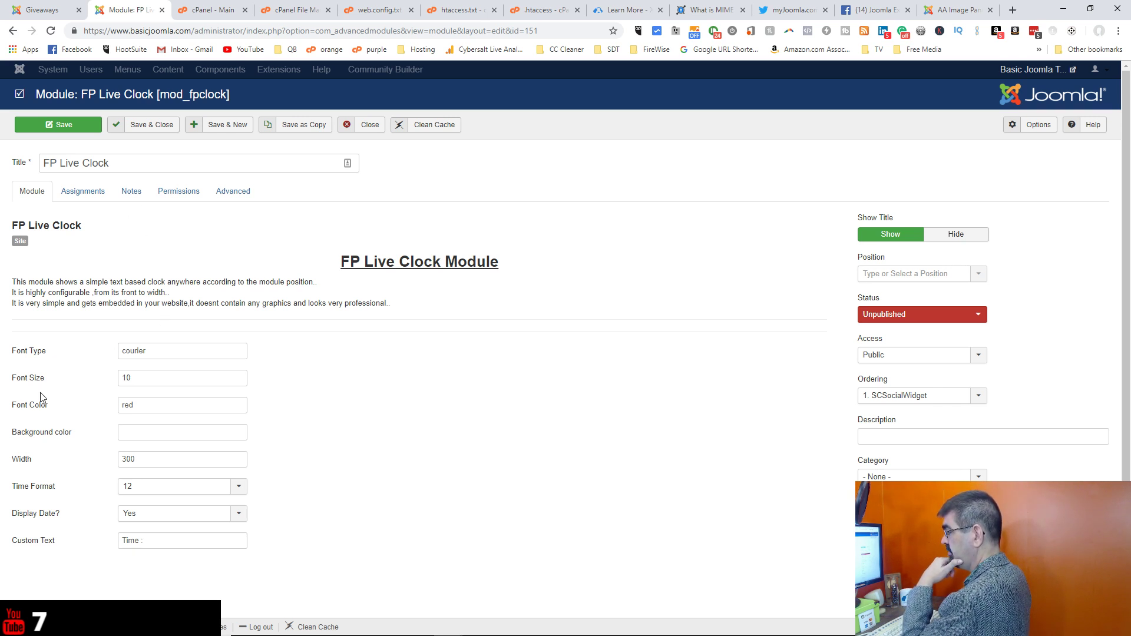
pyautogui.moveTo(39, 411)
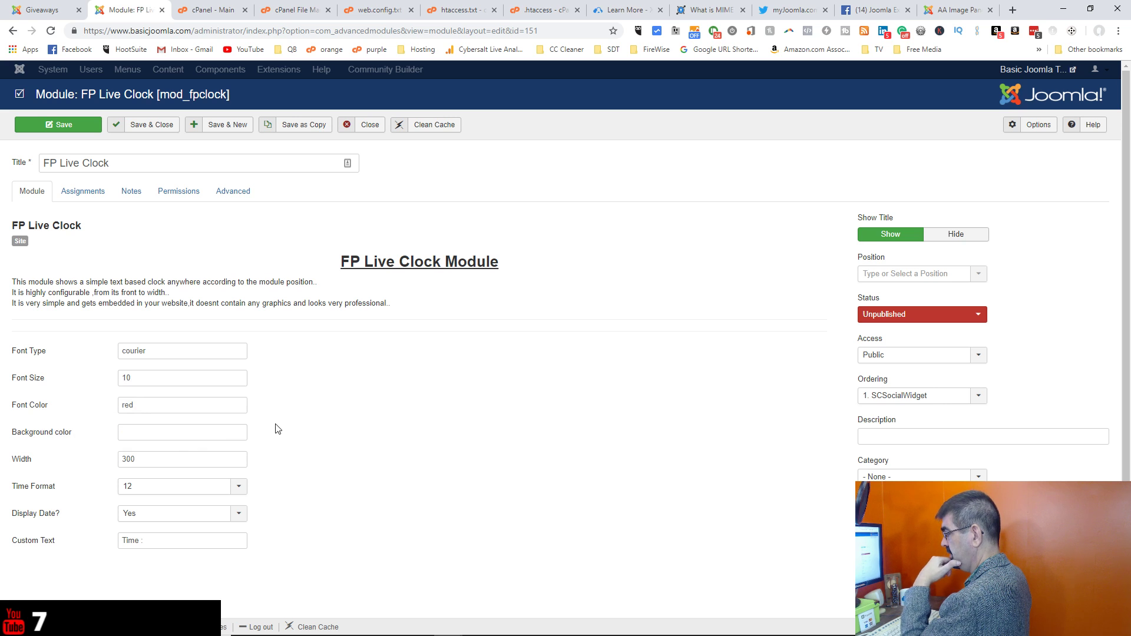
pyautogui.click(242, 489)
pyautogui.click(243, 494)
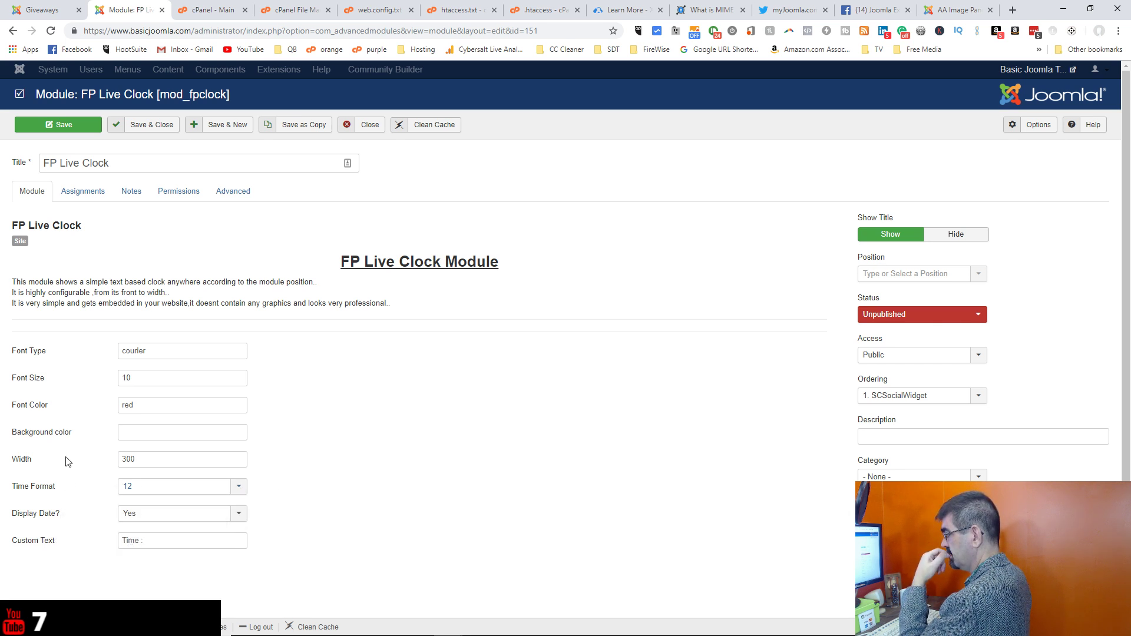
# Set the clock to Published in Right [position-7], save it, and open the live site
pyautogui.moveTo(54, 440)
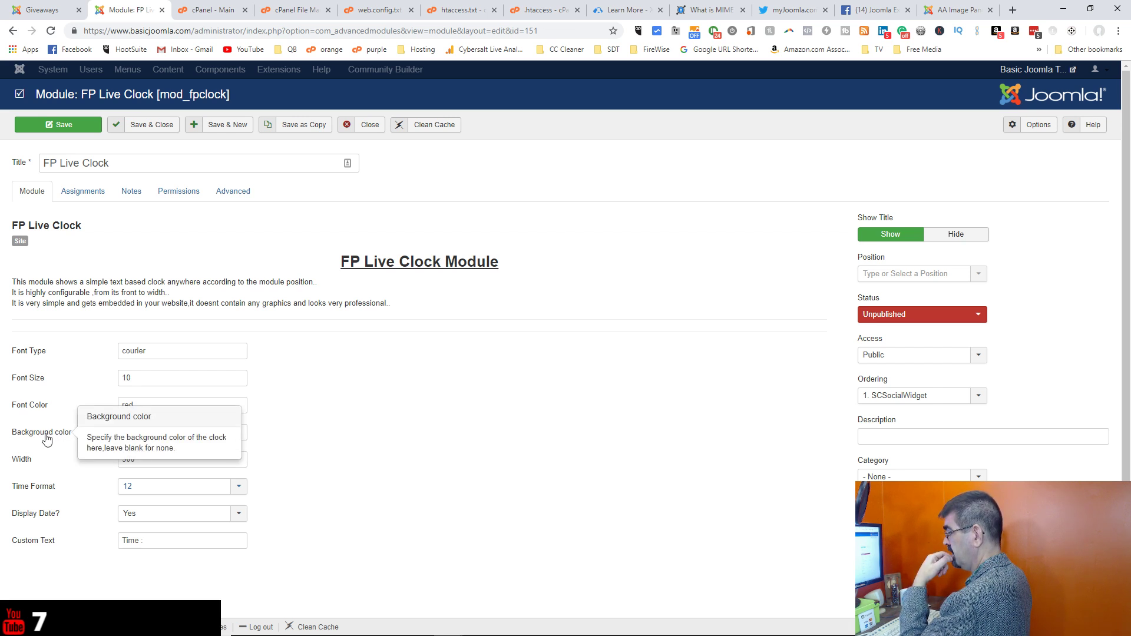
pyautogui.click(904, 316)
pyautogui.click(900, 328)
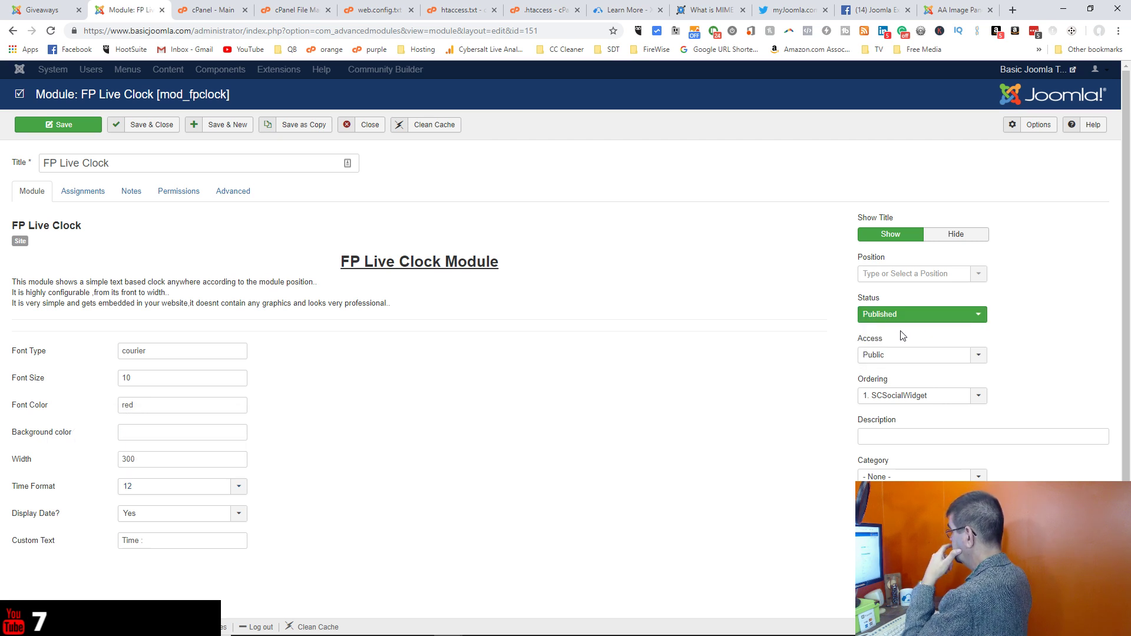
pyautogui.click(950, 278)
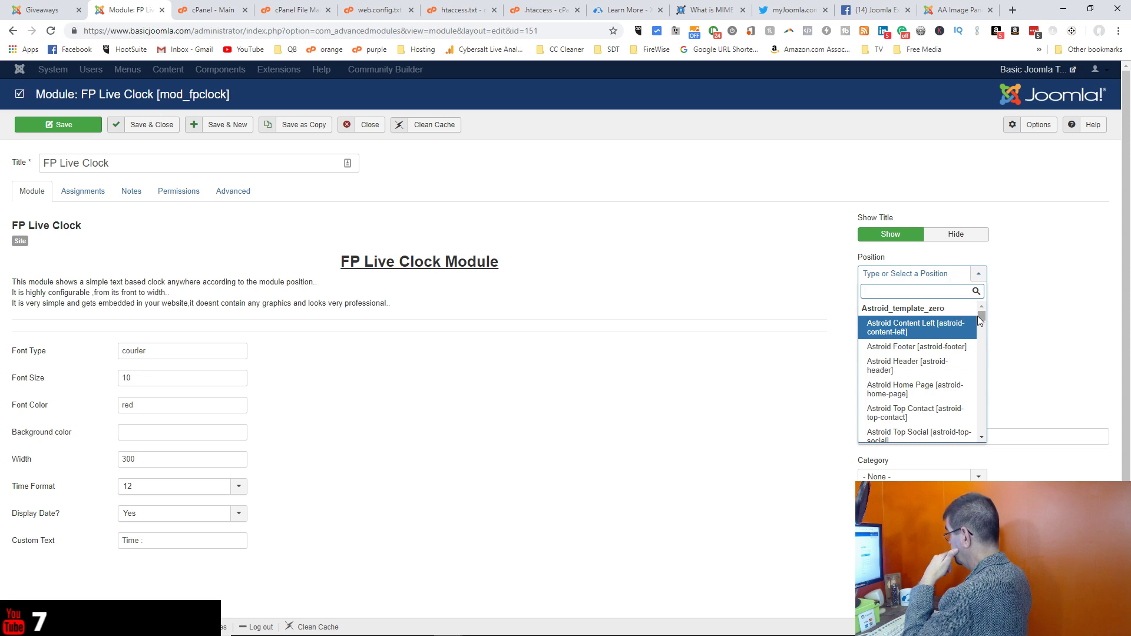
pyautogui.moveTo(981, 317); pyautogui.dragTo(978, 361)
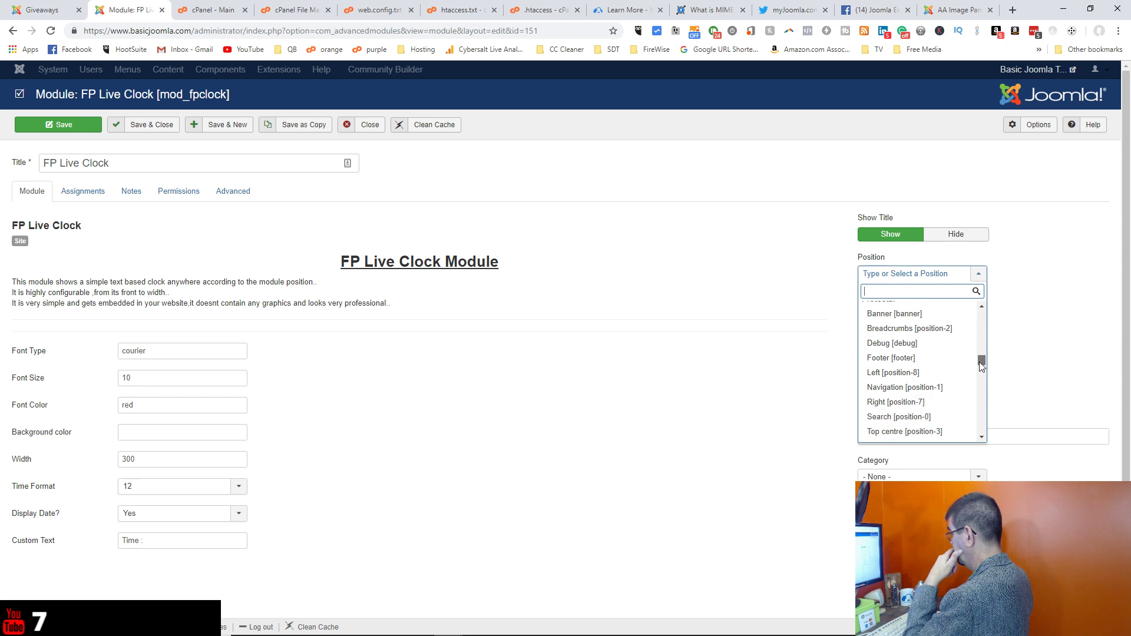
pyautogui.click(904, 405)
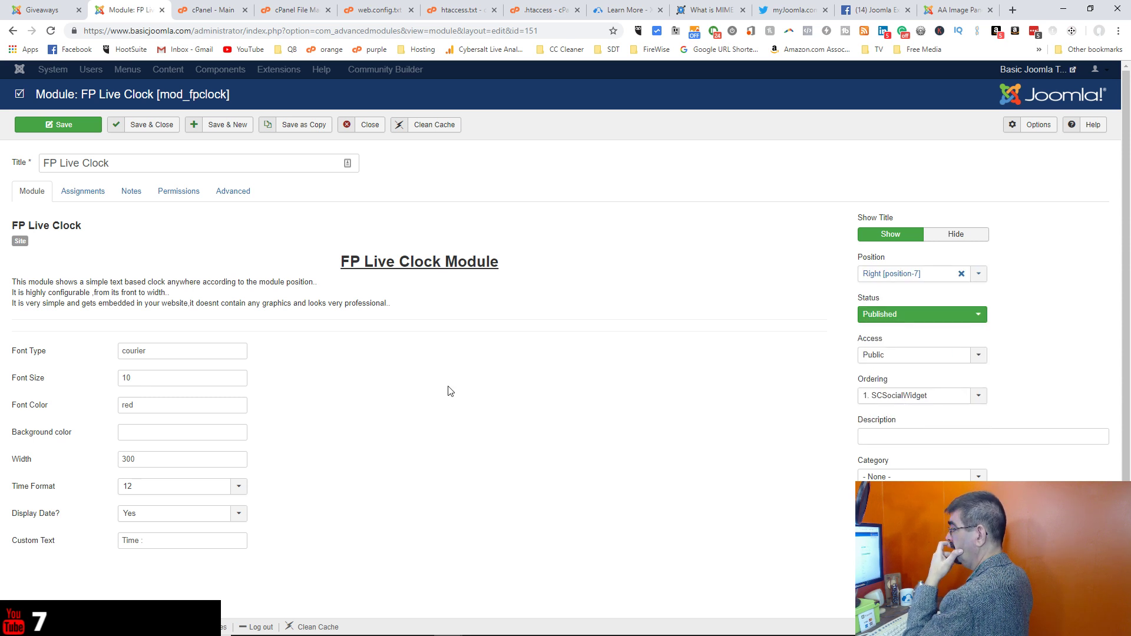
pyautogui.click(68, 202)
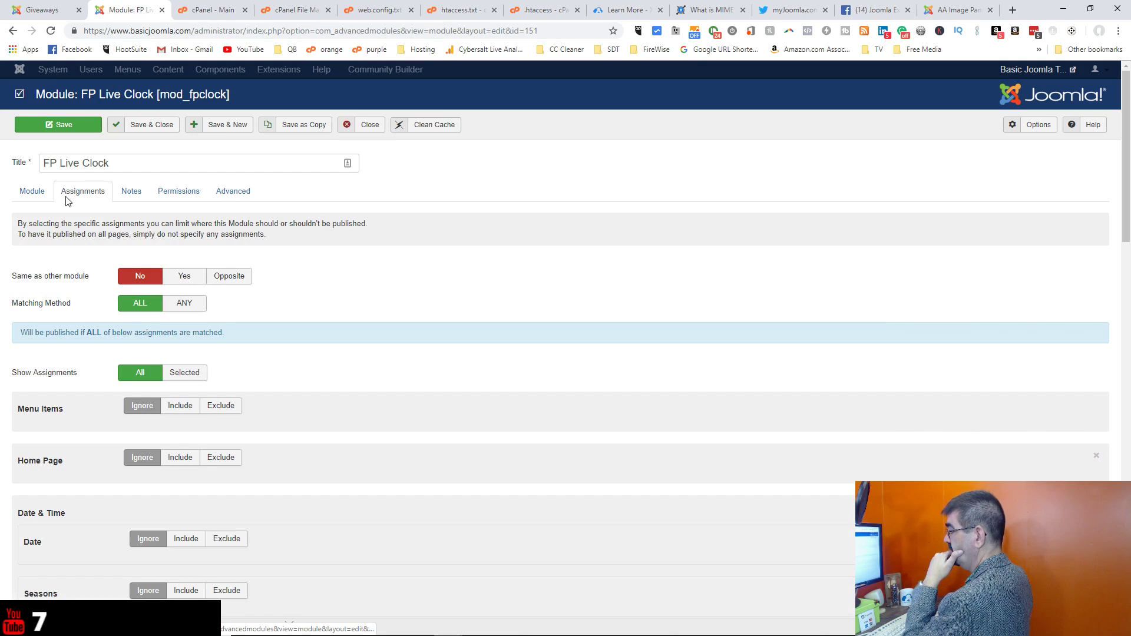
pyautogui.click(57, 133)
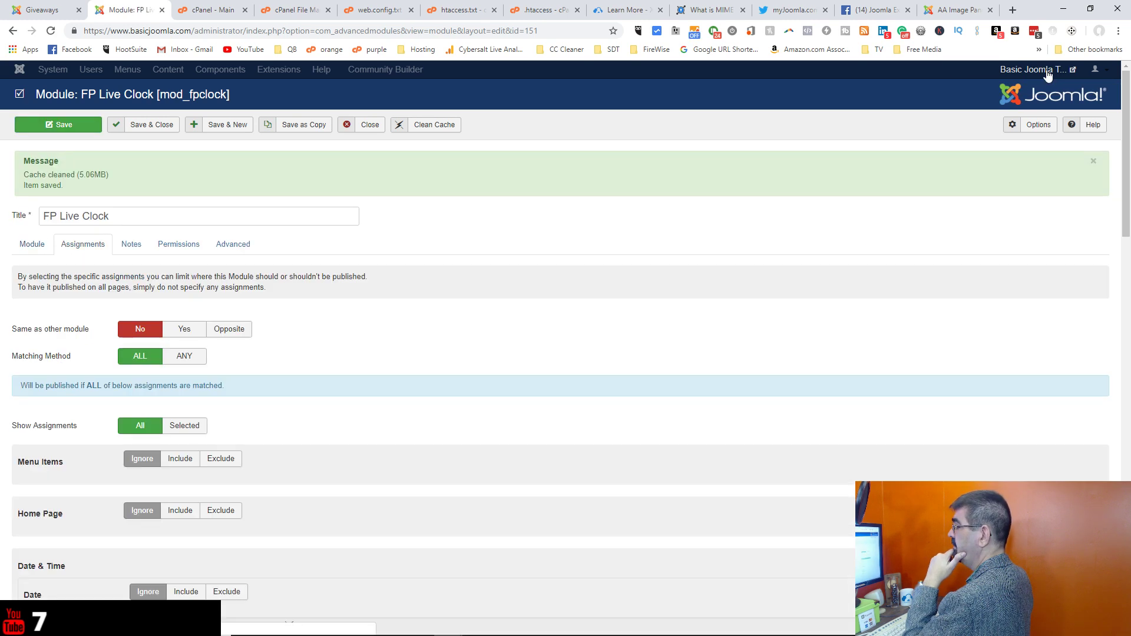
pyautogui.click(1046, 70)
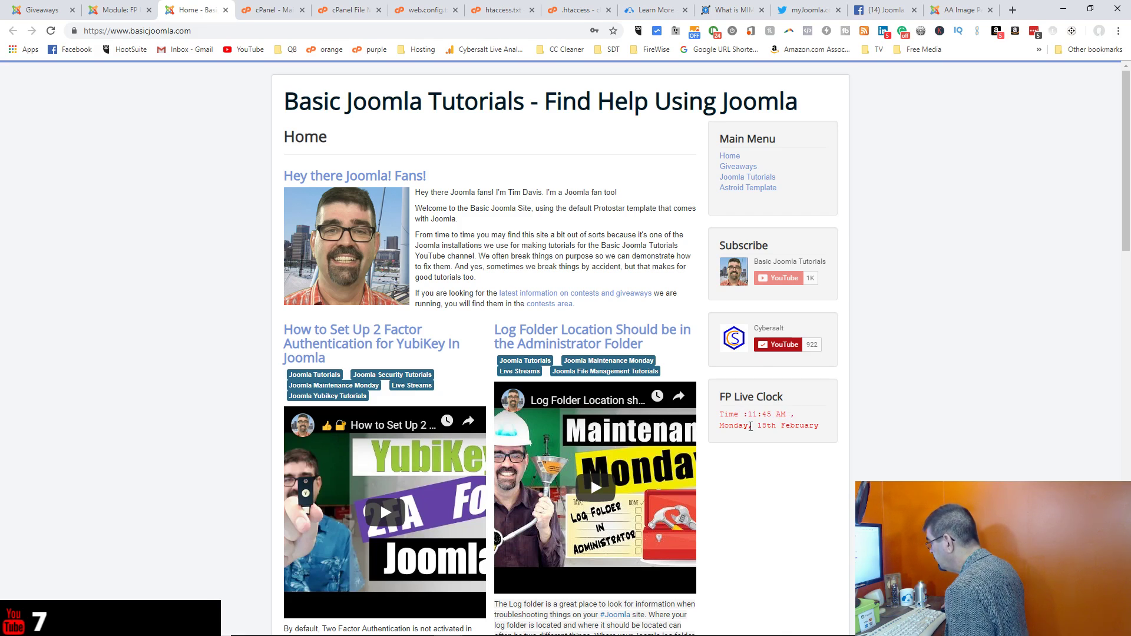
# Change the FP Live Clock Time Format to 24 and save the module
pyautogui.click(118, 10)
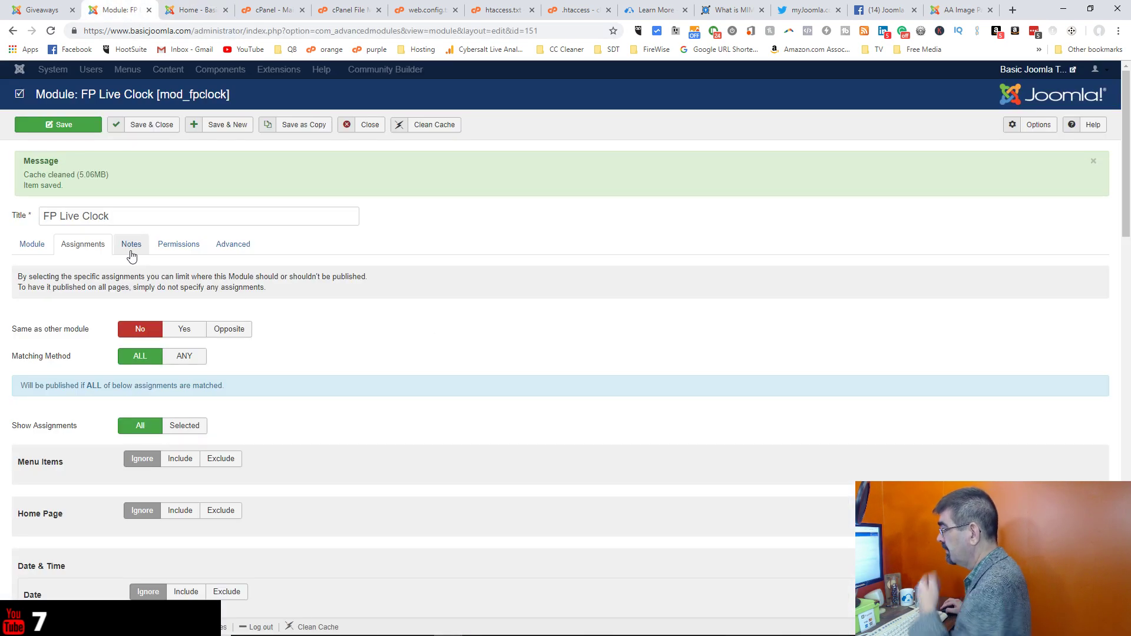
pyautogui.click(45, 247)
pyautogui.scroll(-1, 508, 399)
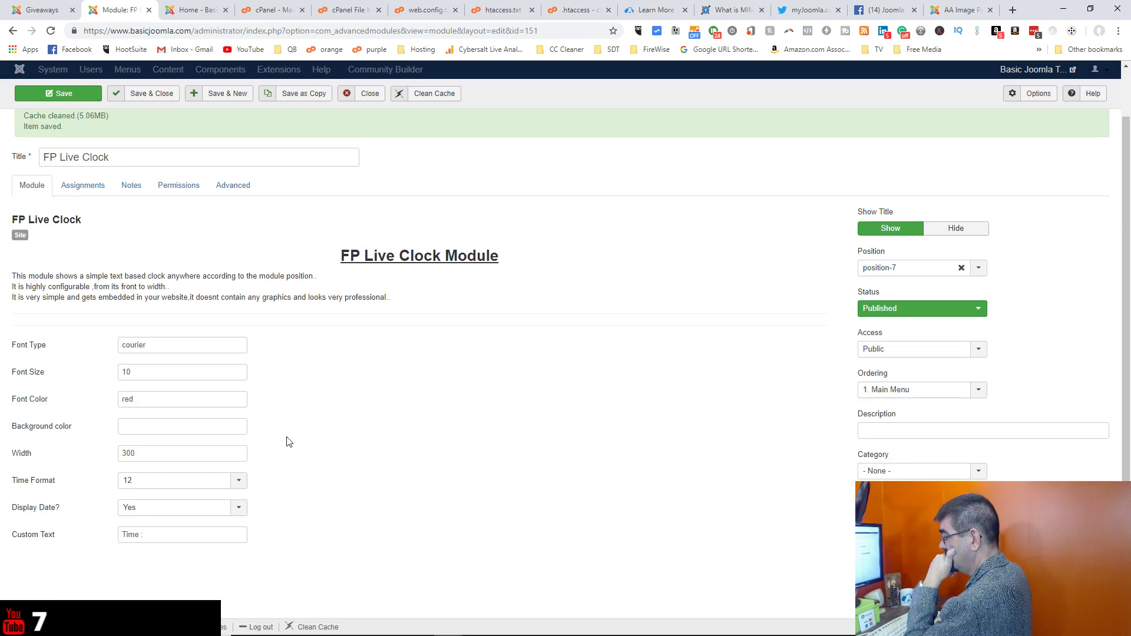
pyautogui.click(239, 481)
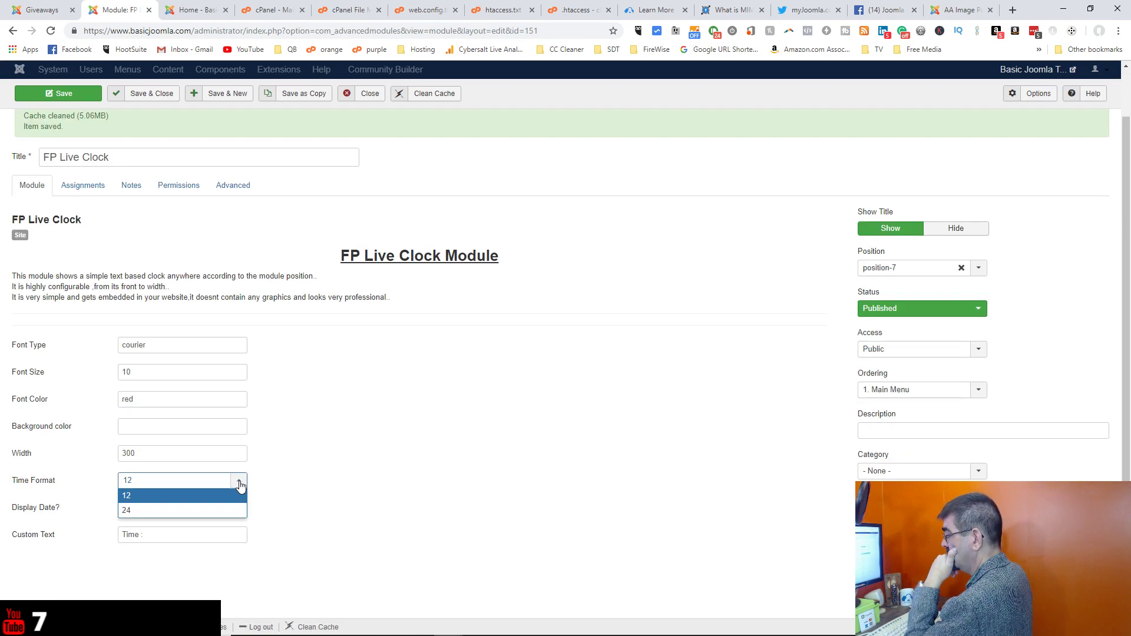
pyautogui.click(221, 511)
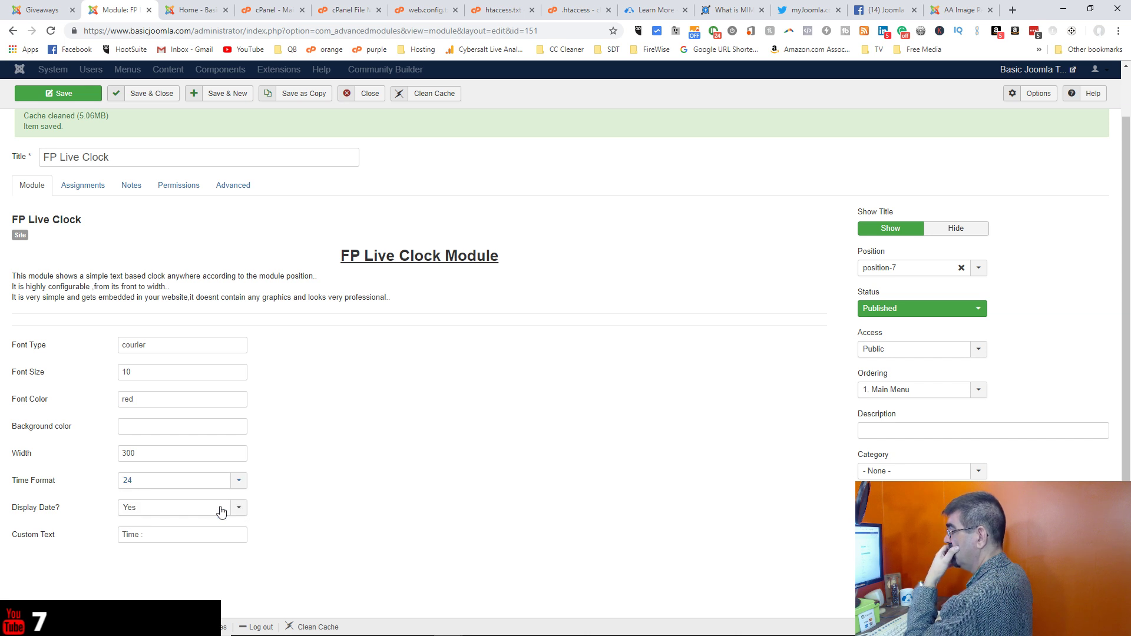
pyautogui.click(51, 103)
# Reload the front-end home page to check the updated clock in the sidebar
pyautogui.click(206, 12)
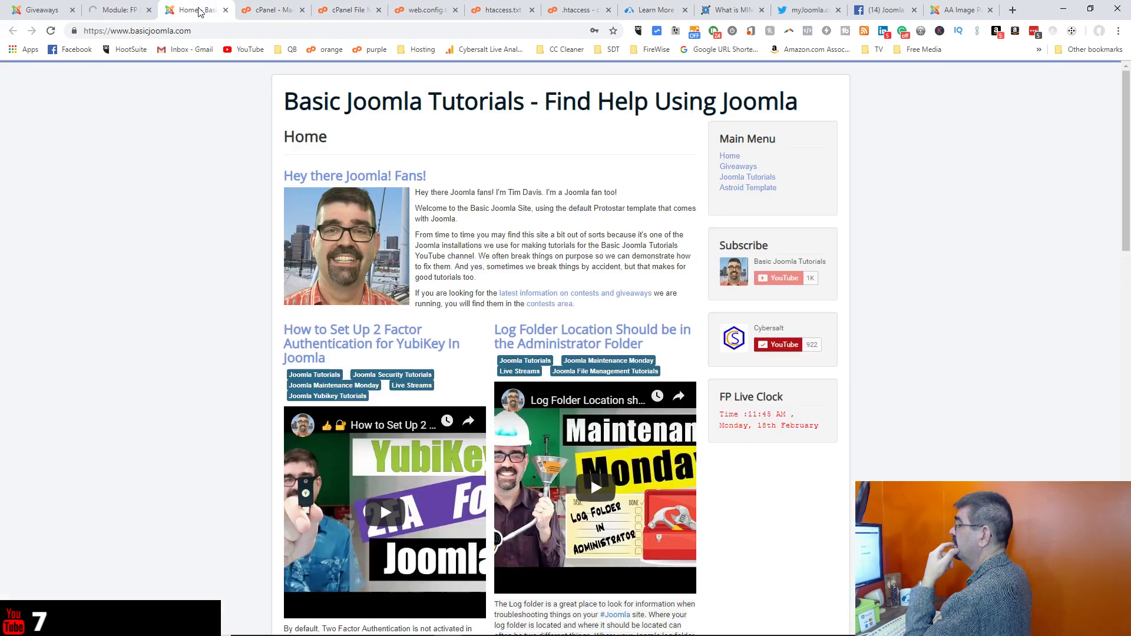
pyautogui.click(51, 33)
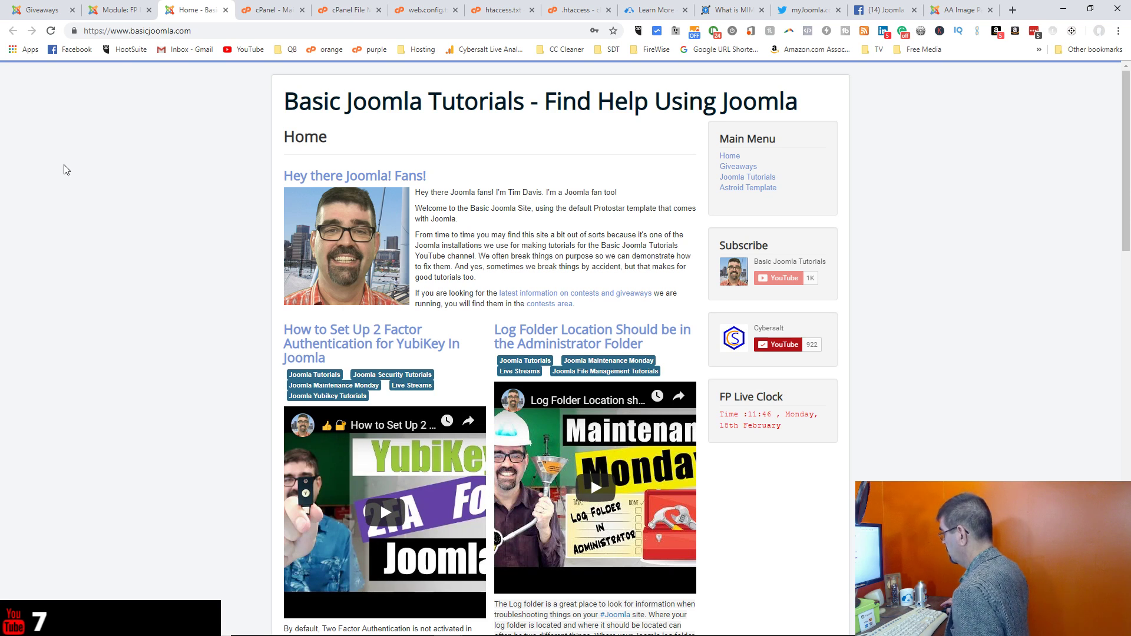
pyautogui.click(112, 10)
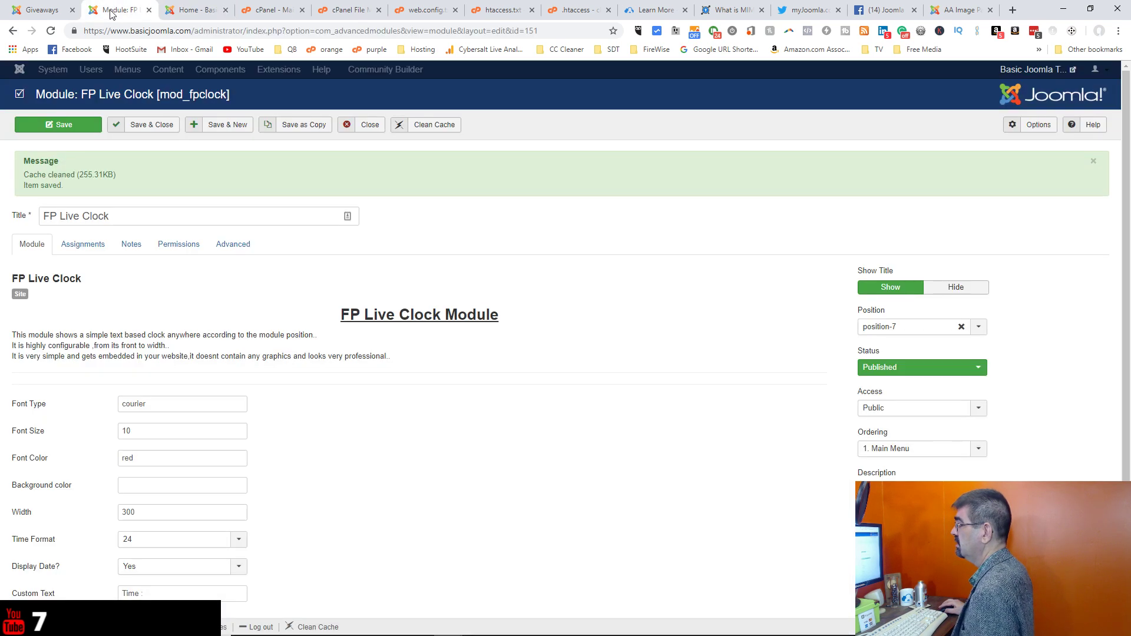
pyautogui.click(176, 10)
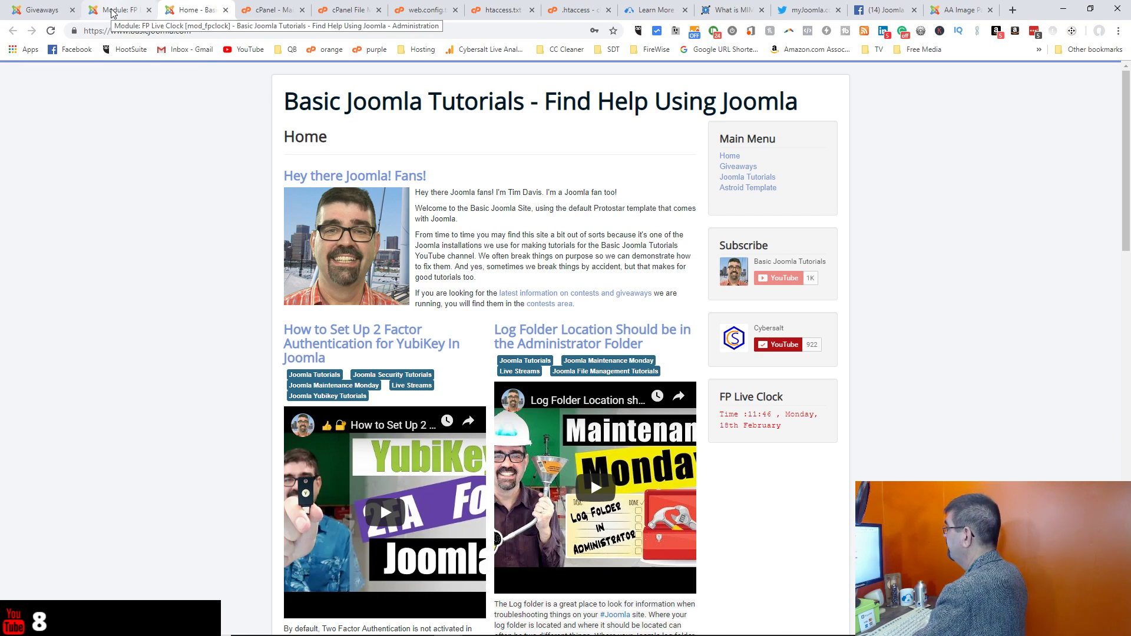
# Use the Back history to reach the Joomla Live Clock Plugin page, then return to the panorama demo
pyautogui.click(952, 8)
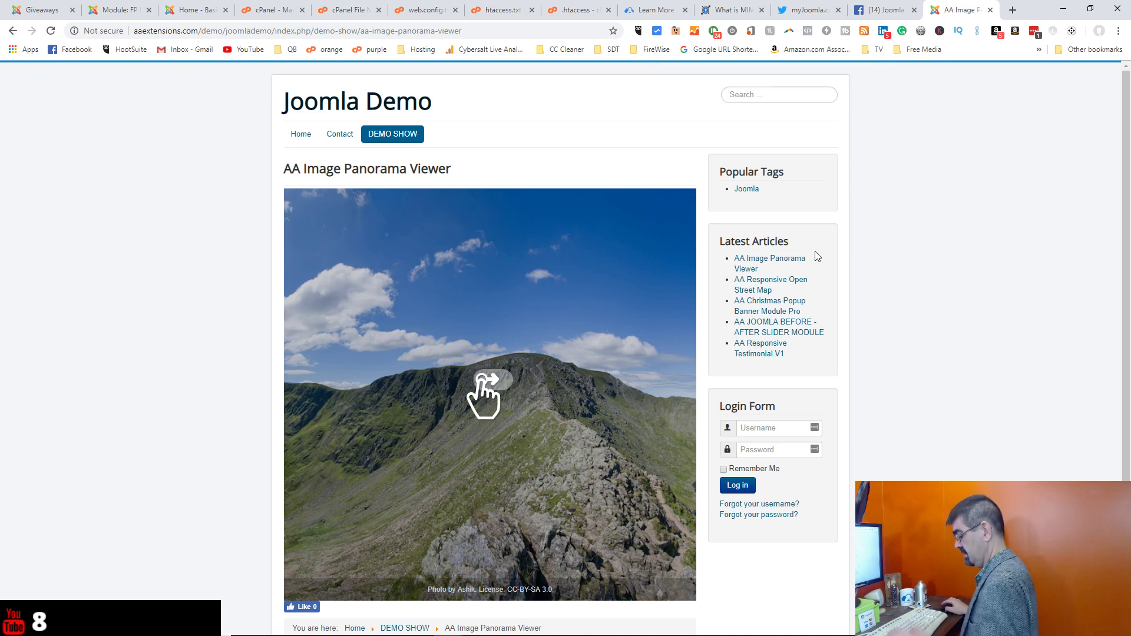
pyautogui.hotkey('alt', 'Tab')
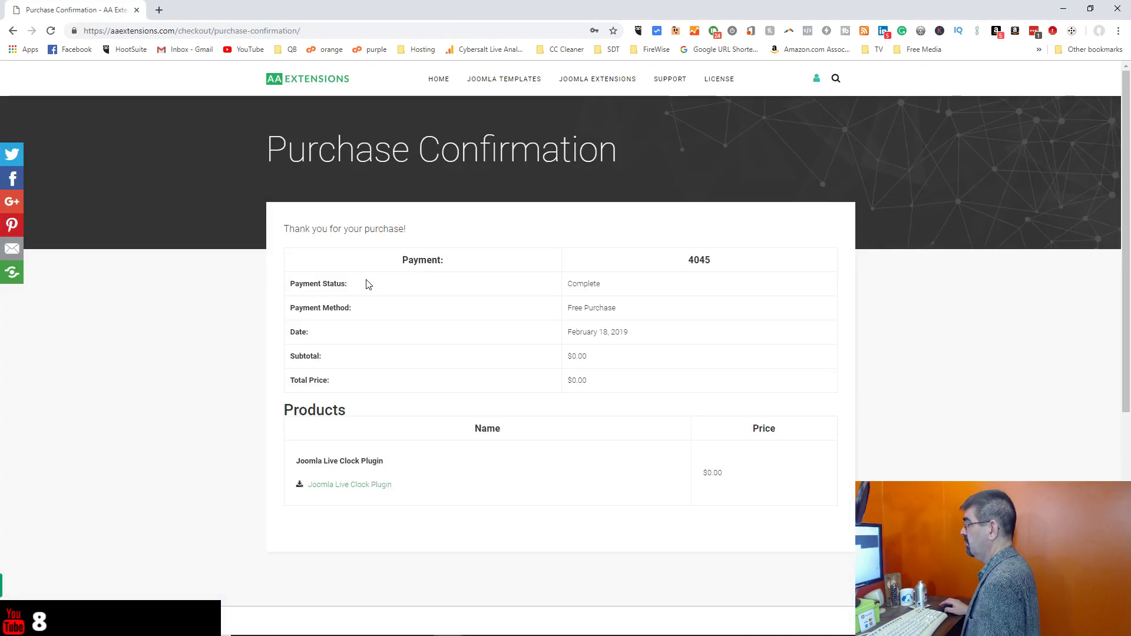
pyautogui.rightClick(15, 31)
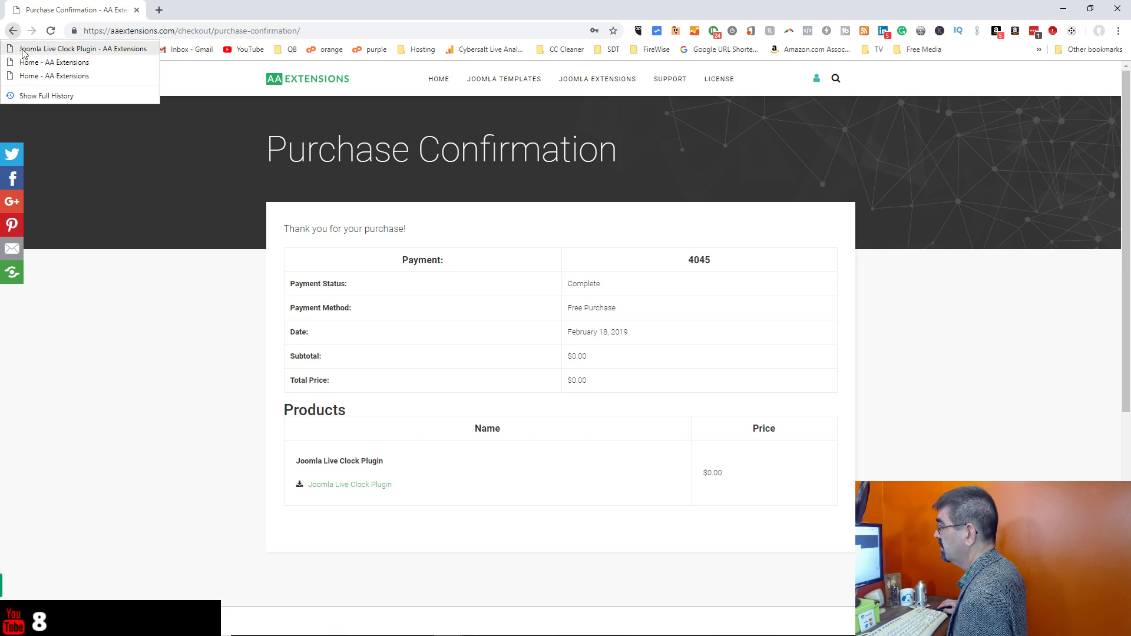
pyautogui.click(24, 51)
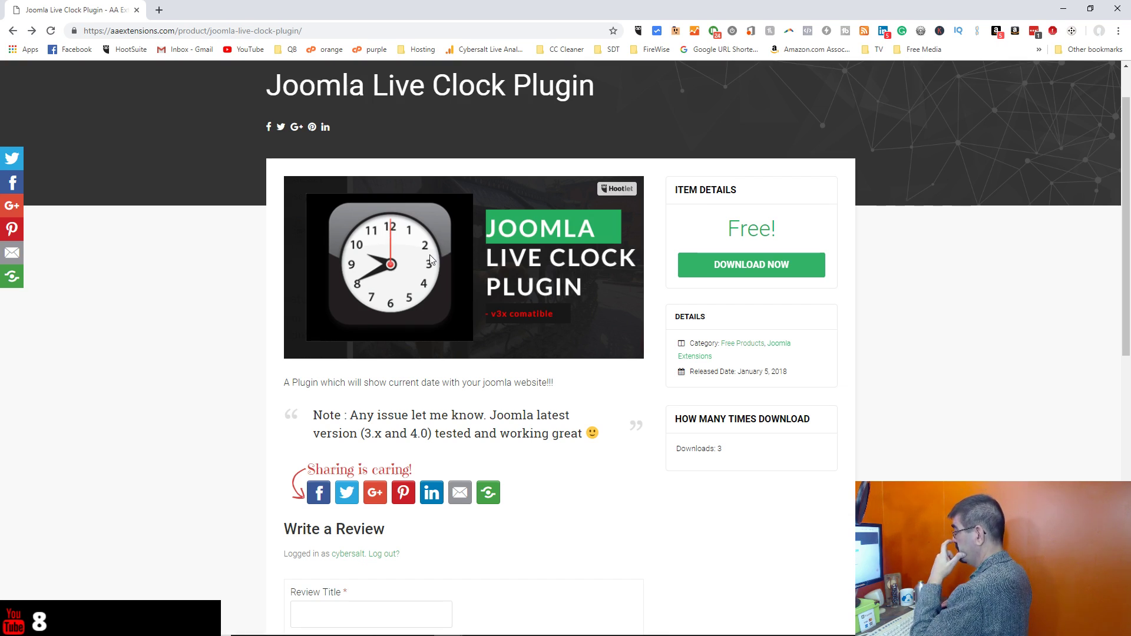
pyautogui.scroll(-2, 455, 274)
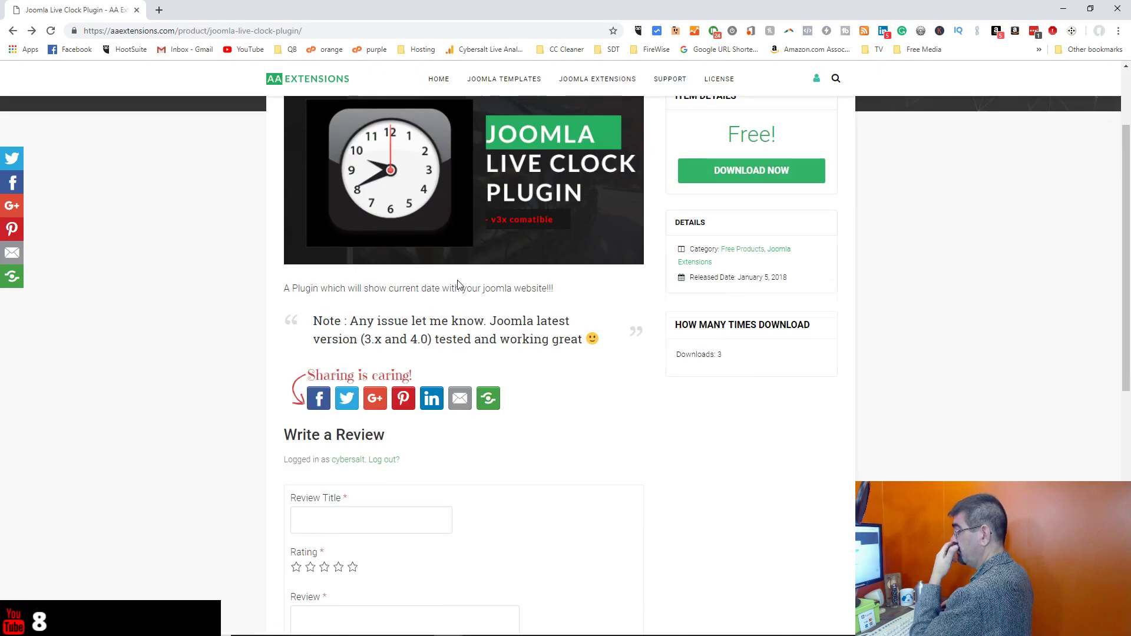
pyautogui.scroll(4, 458, 284)
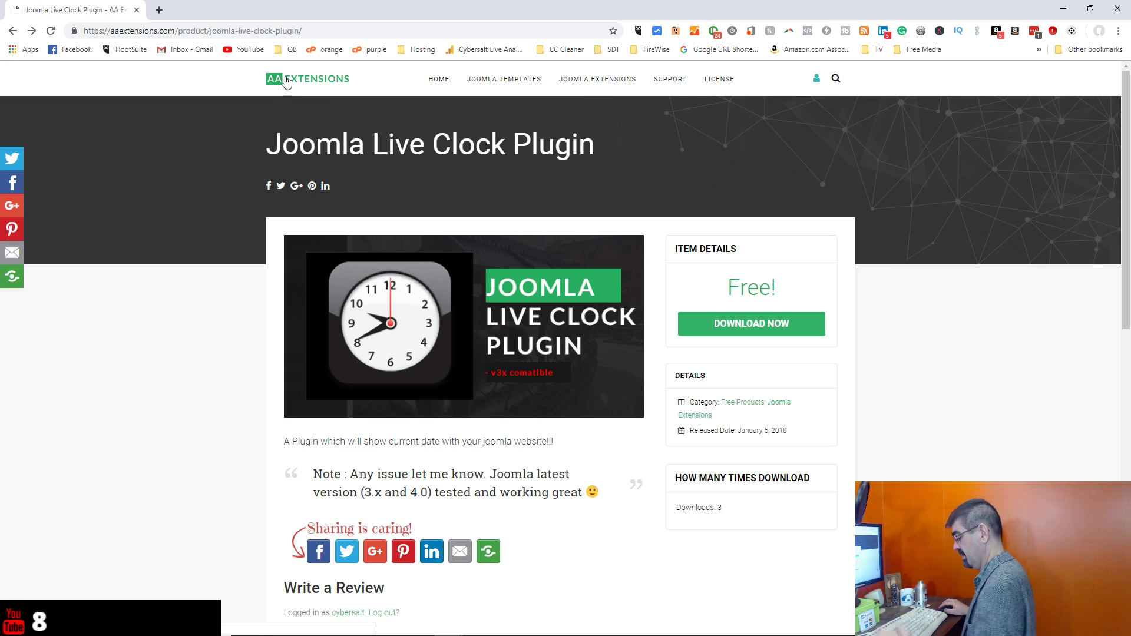
pyautogui.hotkey('alt', 'Tab')
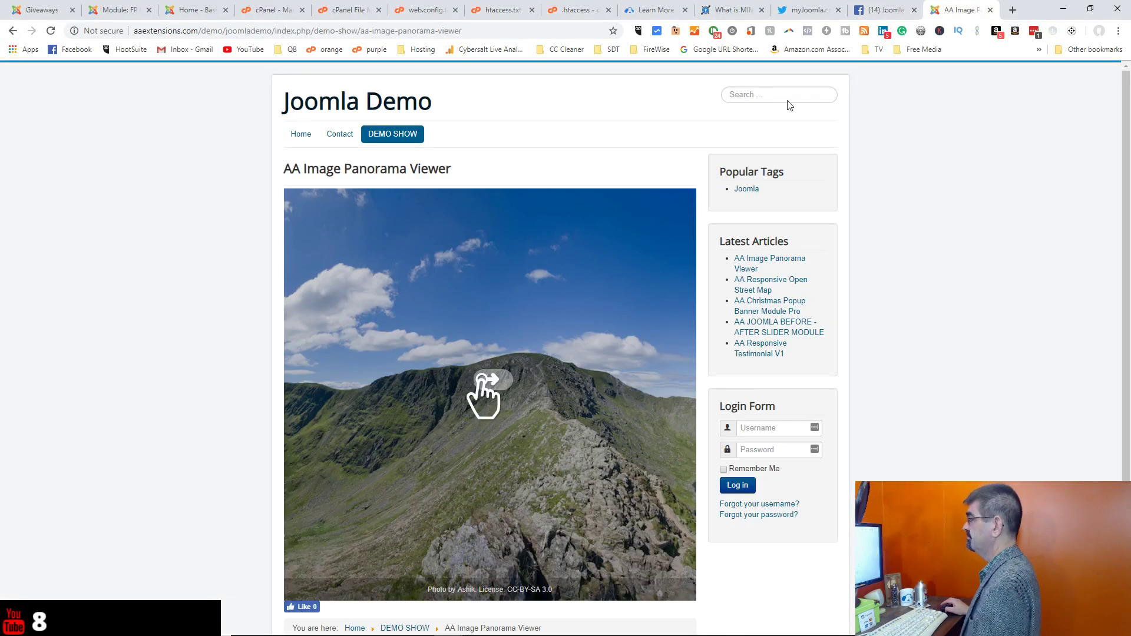
# Review the FP Live Clock Assignments, Notes, Permissions and Advanced tabs, then return to Module
pyautogui.click(197, 10)
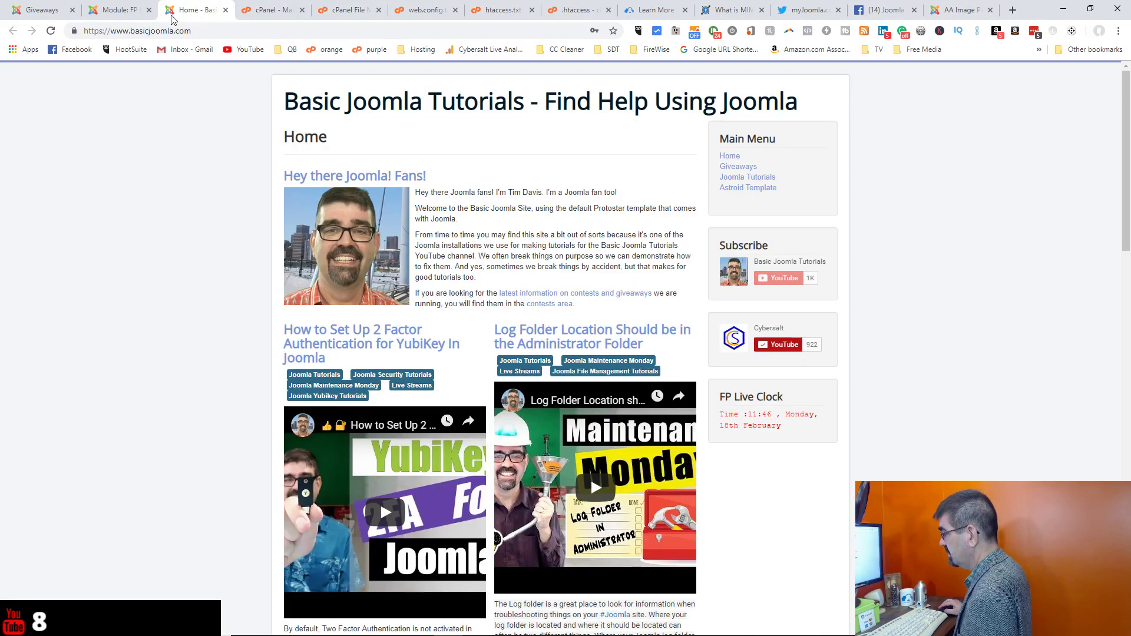
pyautogui.click(104, 11)
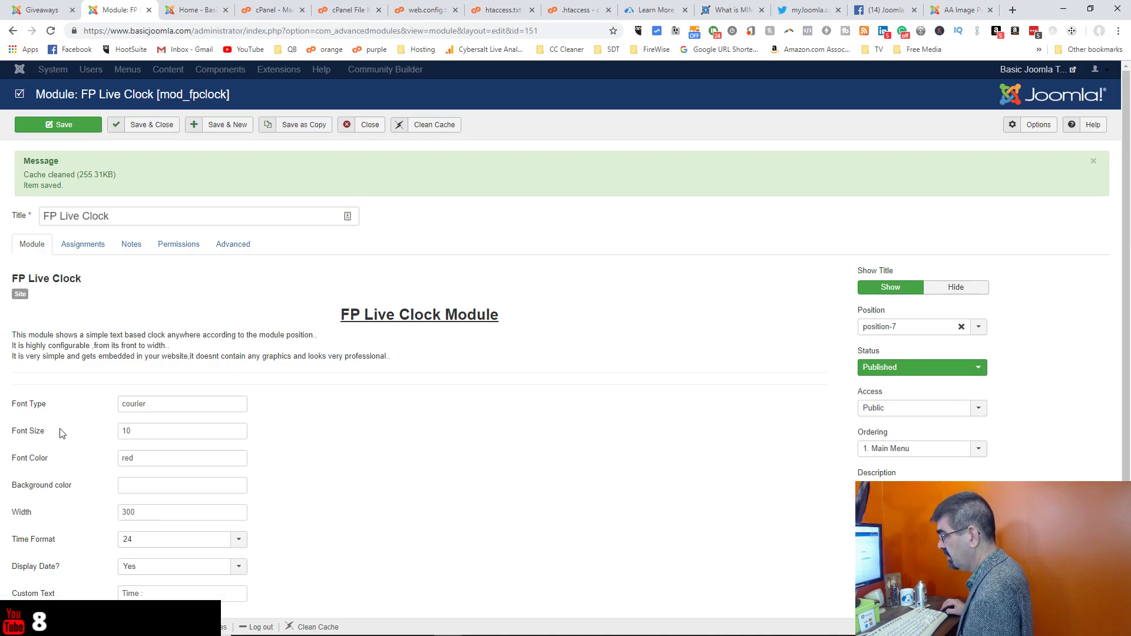
pyautogui.scroll(-2, 71, 424)
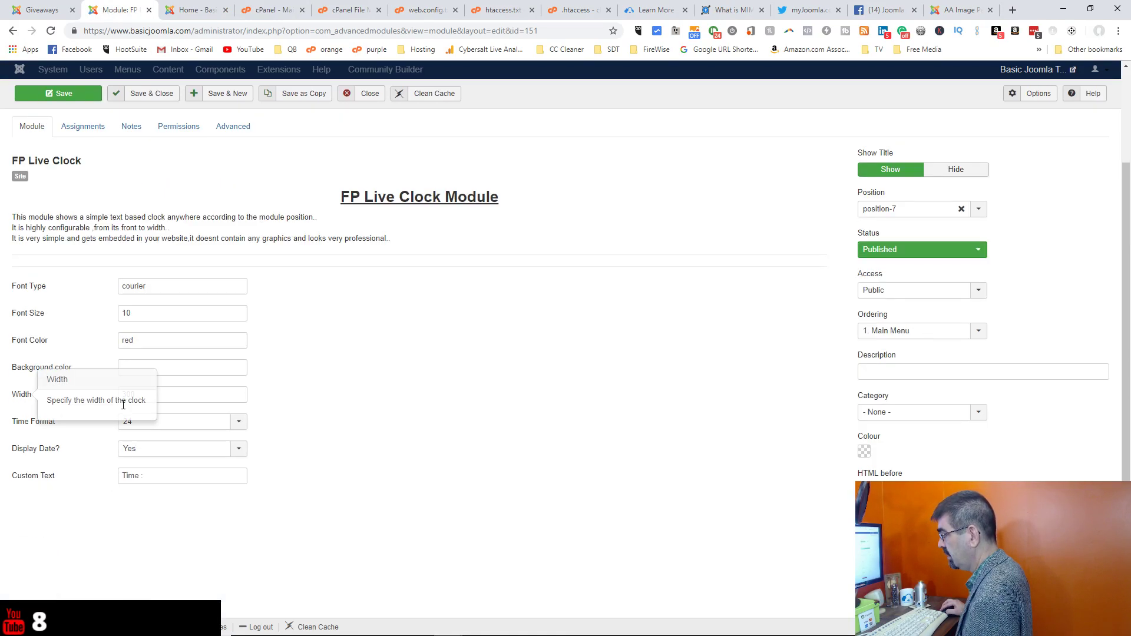
pyautogui.moveTo(23, 397)
pyautogui.moveTo(27, 424)
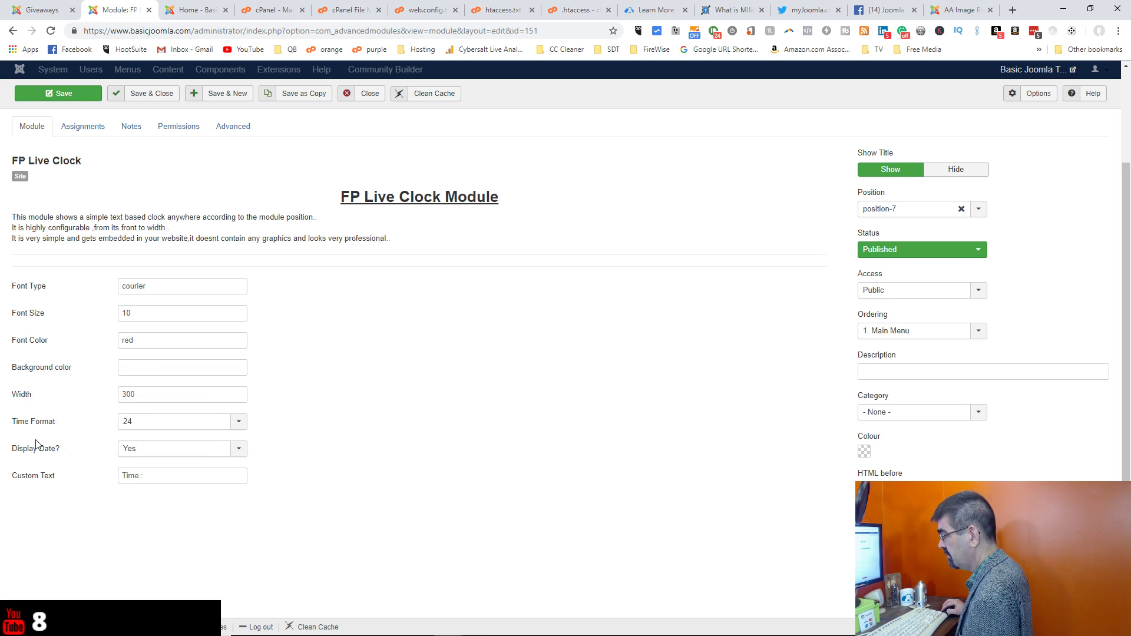
pyautogui.moveTo(37, 454)
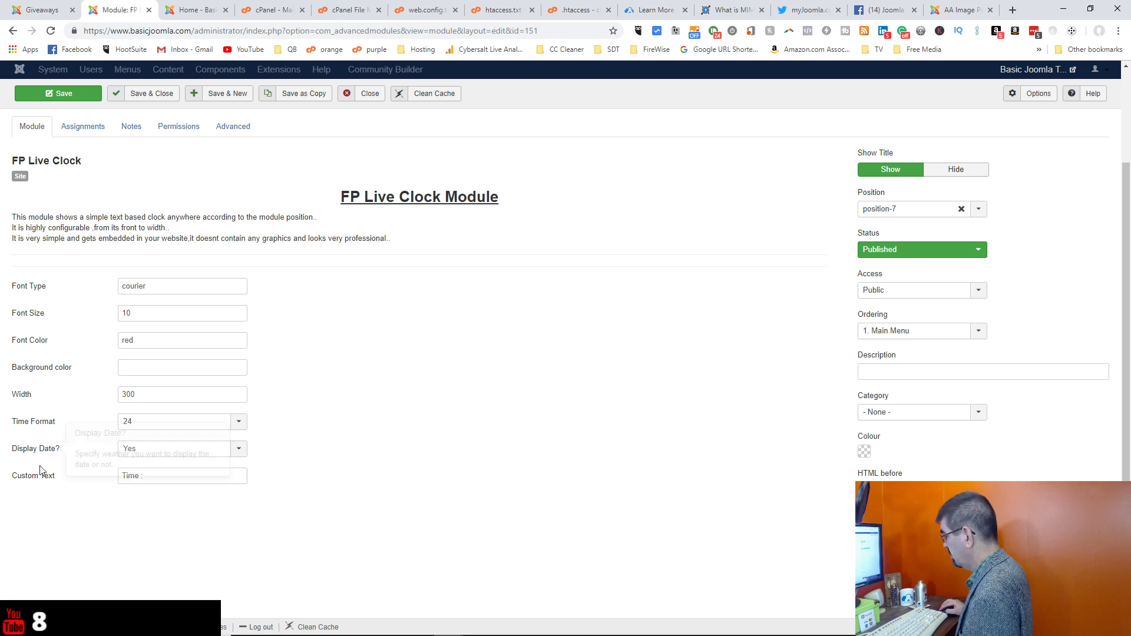
pyautogui.moveTo(38, 480)
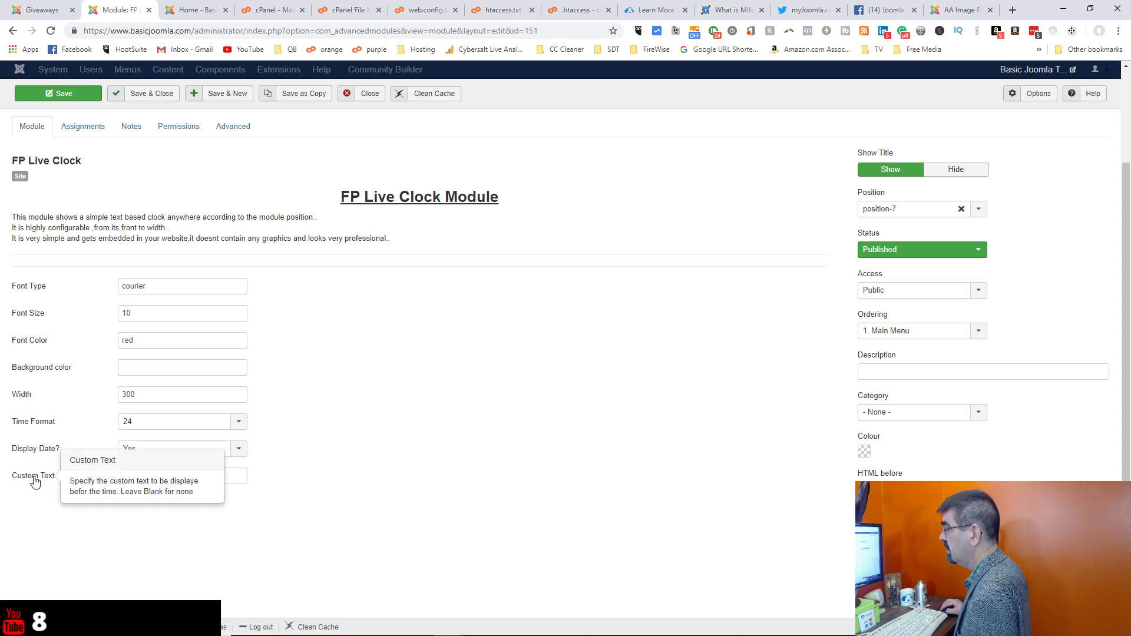
pyautogui.click(83, 130)
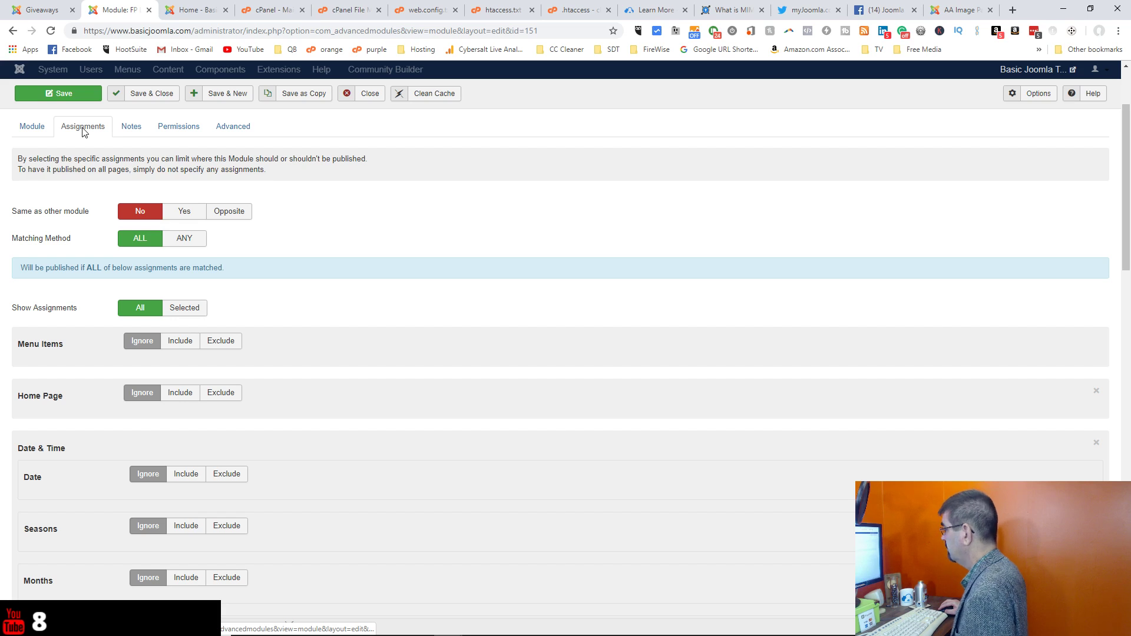
pyautogui.click(131, 128)
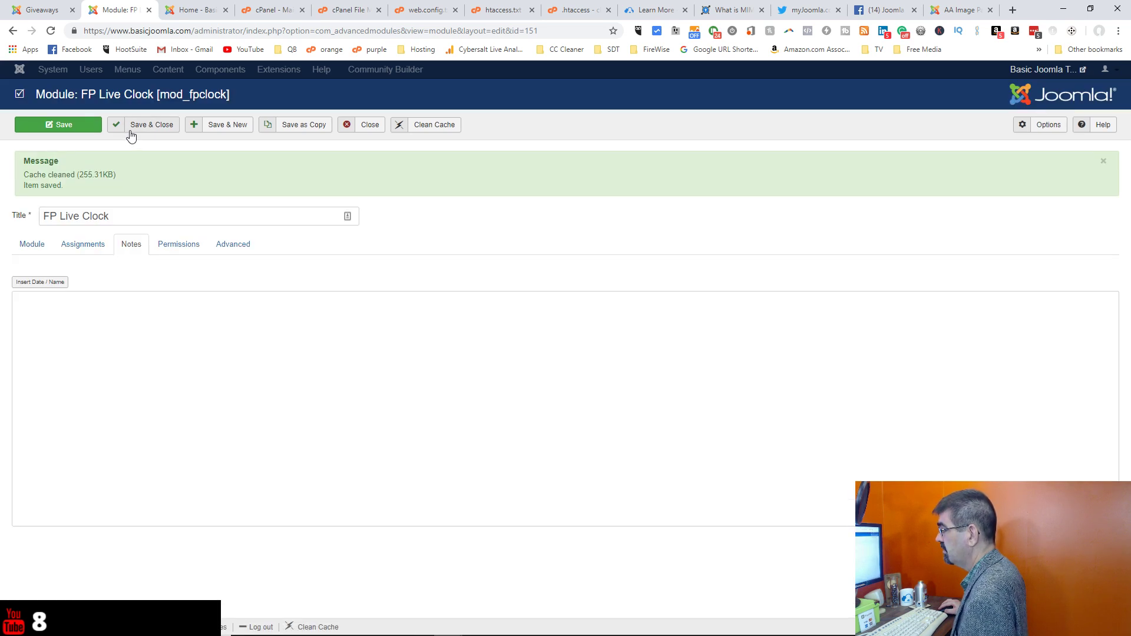
pyautogui.click(178, 252)
pyautogui.click(233, 247)
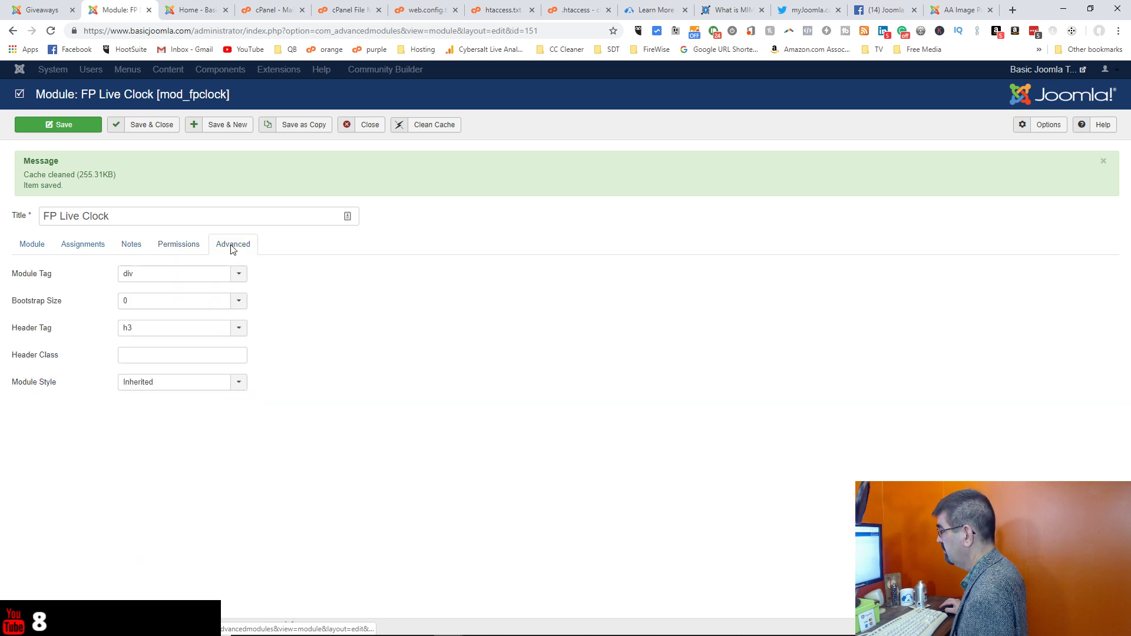
pyautogui.click(33, 246)
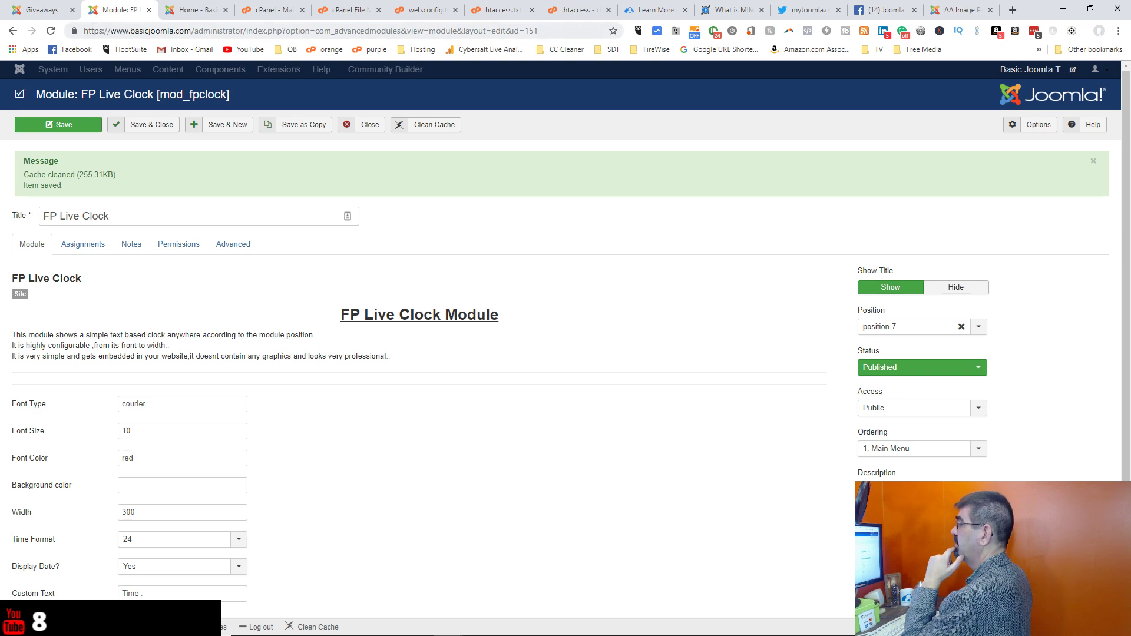
# Flip through the Giveaways, home page and cPanel tabs, ending on the Joomla Extensions Facebook group
pyautogui.click(43, 12)
pyautogui.click(117, 10)
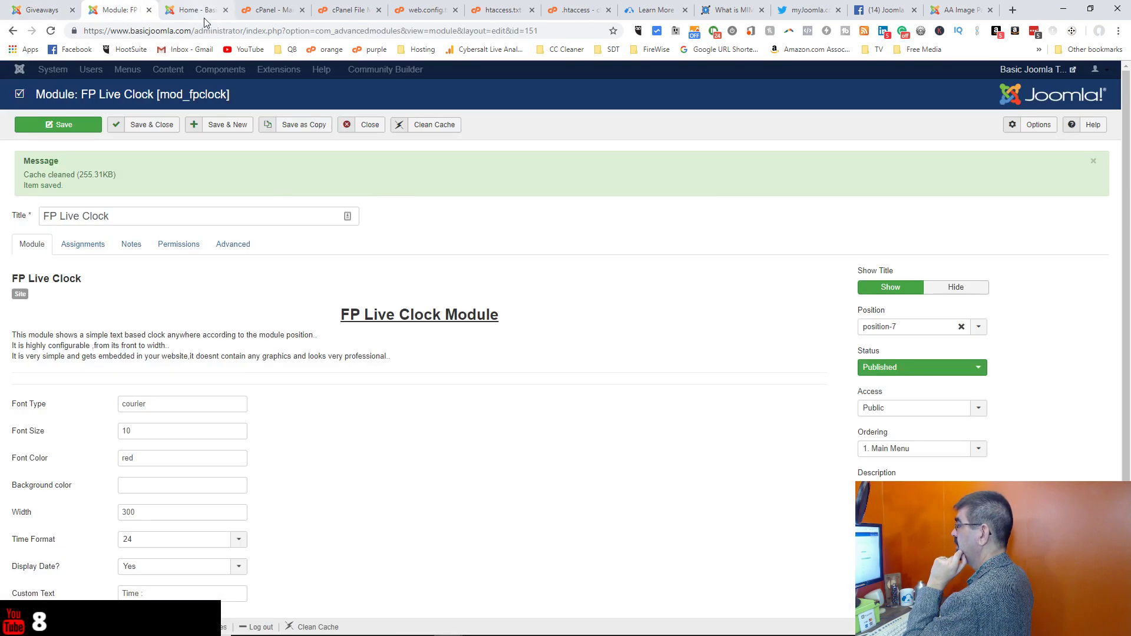
pyautogui.click(194, 10)
pyautogui.click(272, 12)
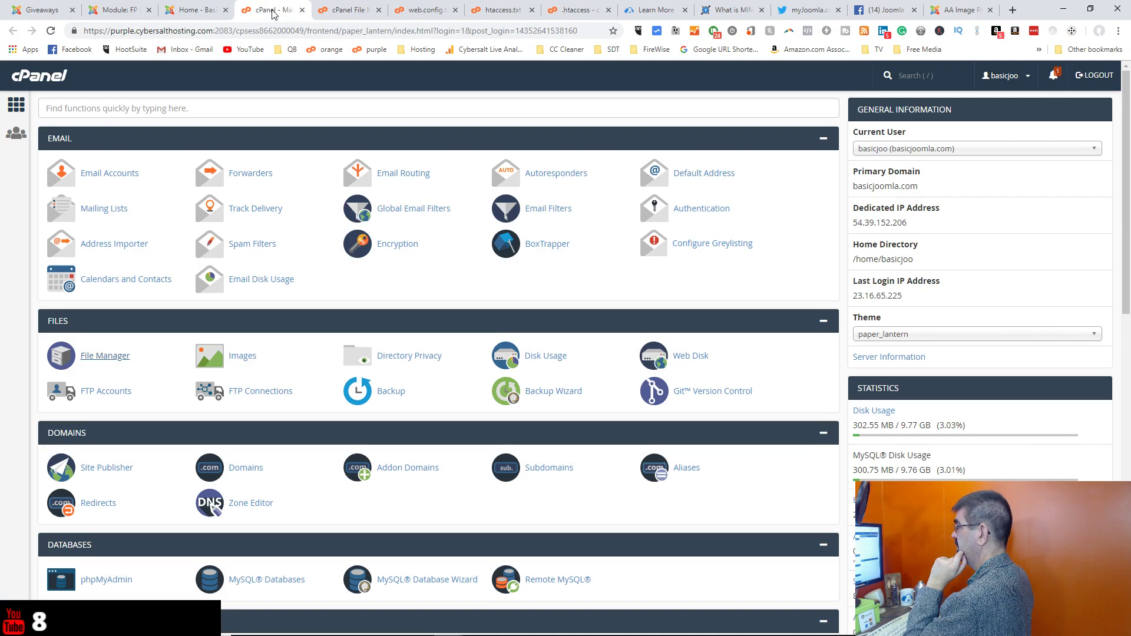
pyautogui.click(118, 10)
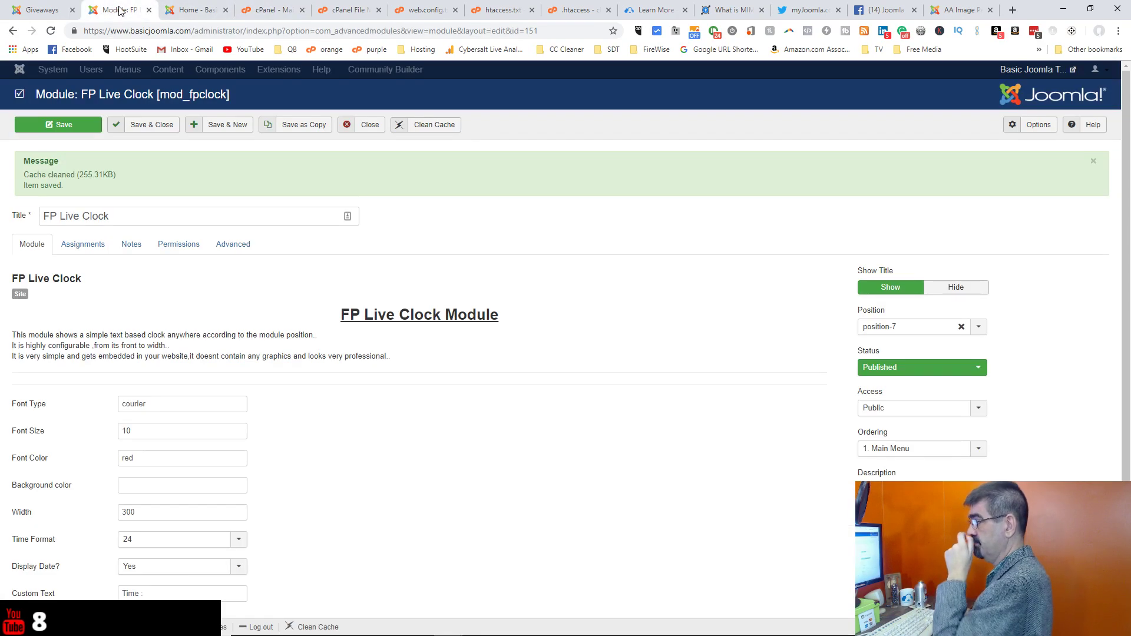
pyautogui.click(883, 10)
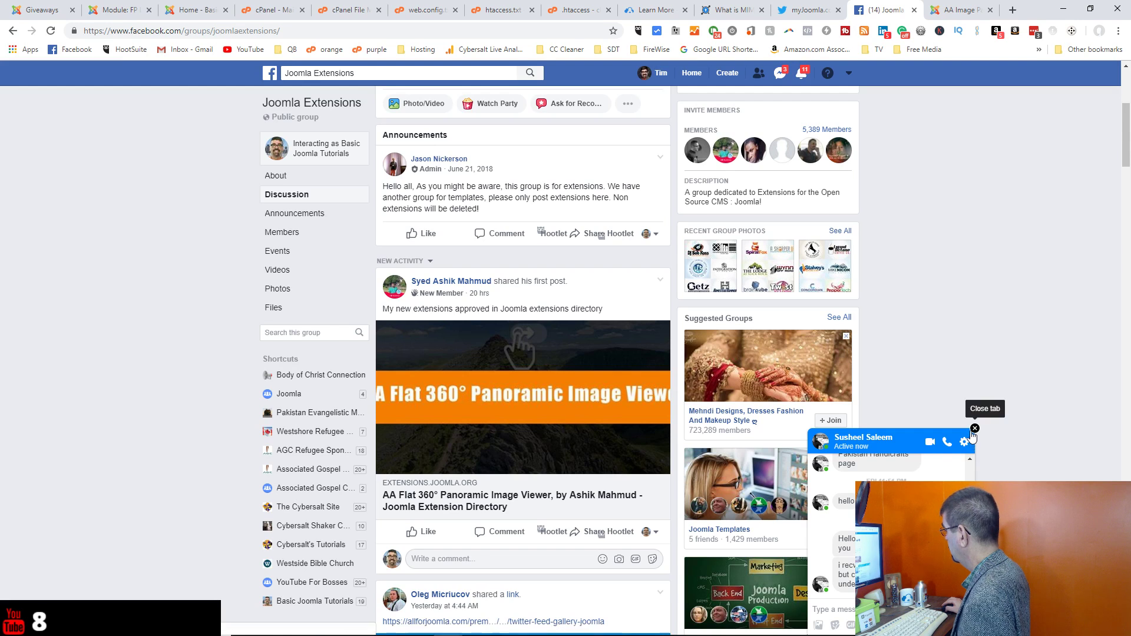
# Close the Messenger chat and open the Twitter Feed Pro link preview from the group post
pyautogui.click(975, 429)
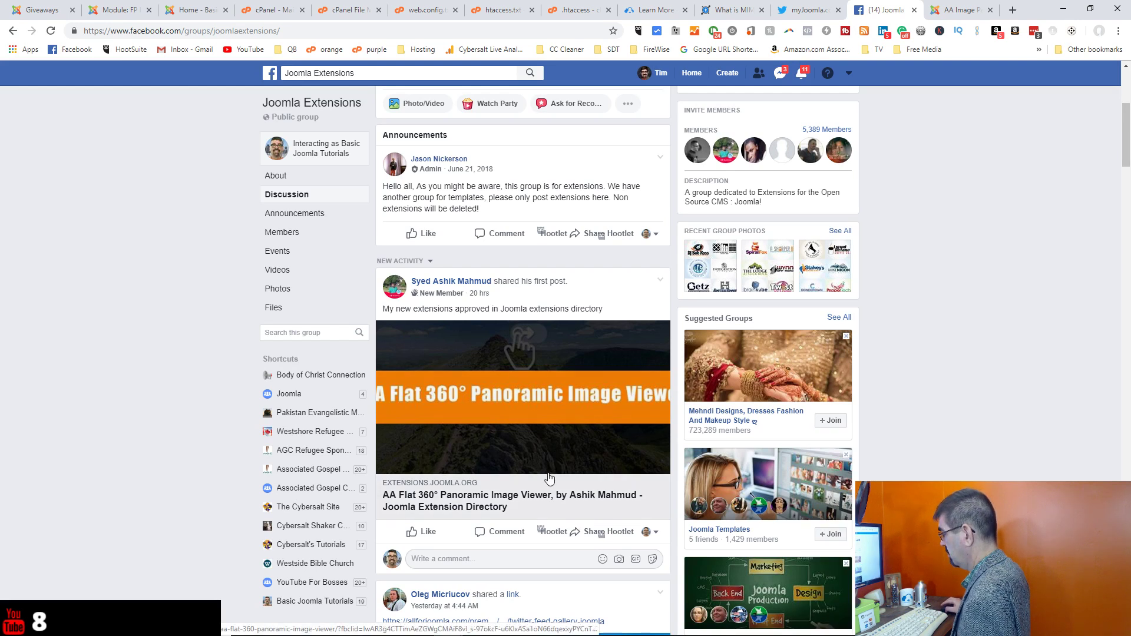
pyautogui.scroll(-2, 549, 477)
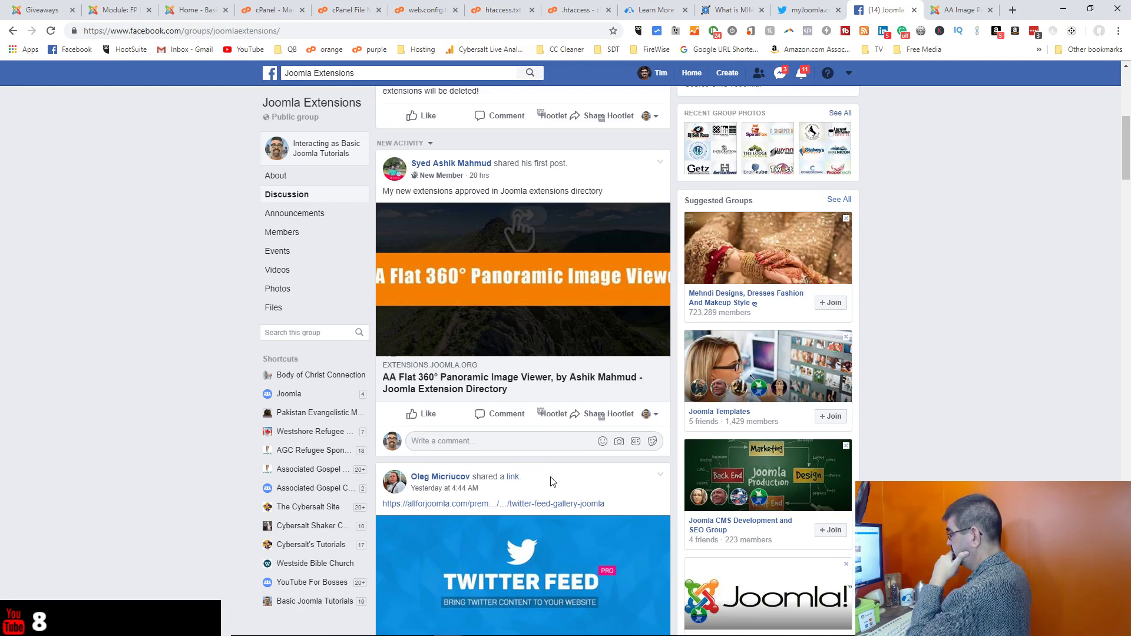
pyautogui.scroll(-2, 551, 484)
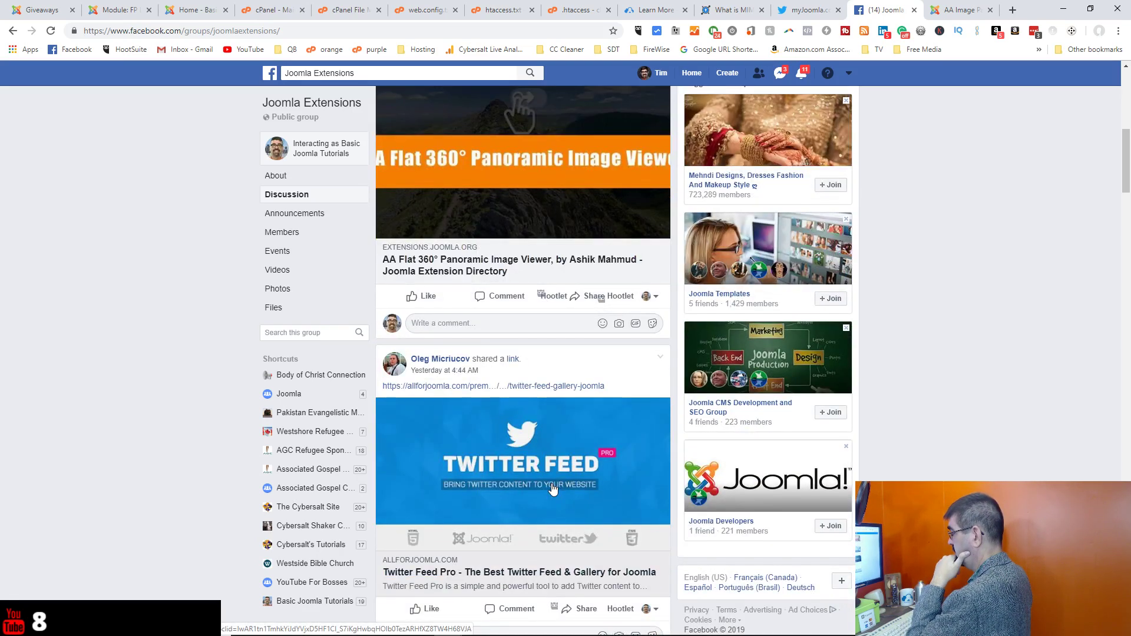
pyautogui.scroll(-1, 552, 489)
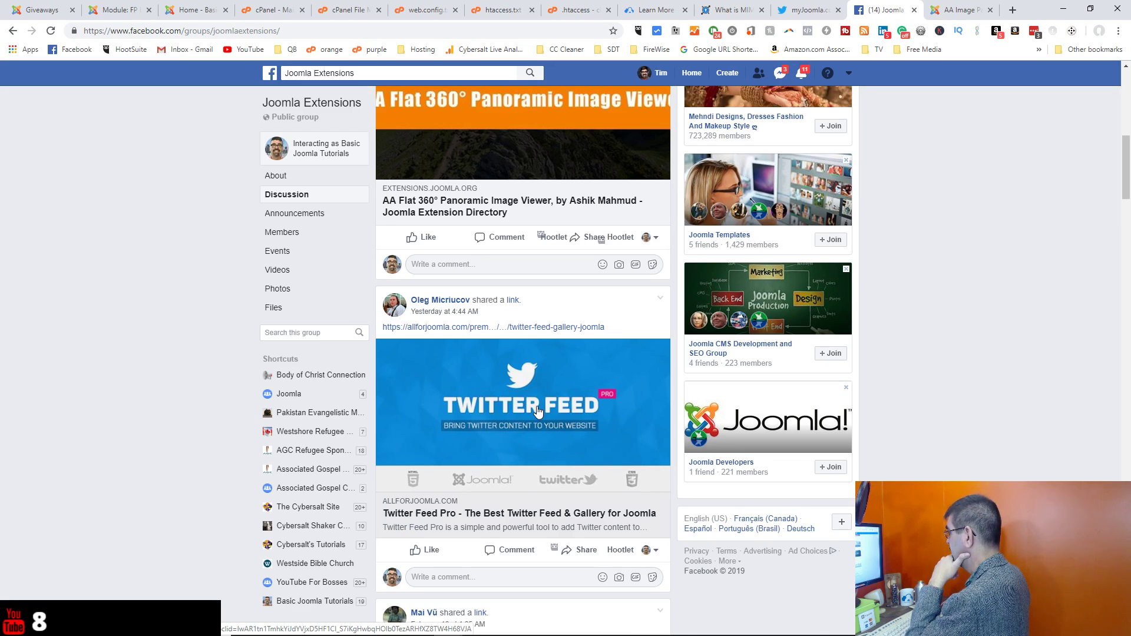
pyautogui.click(538, 411)
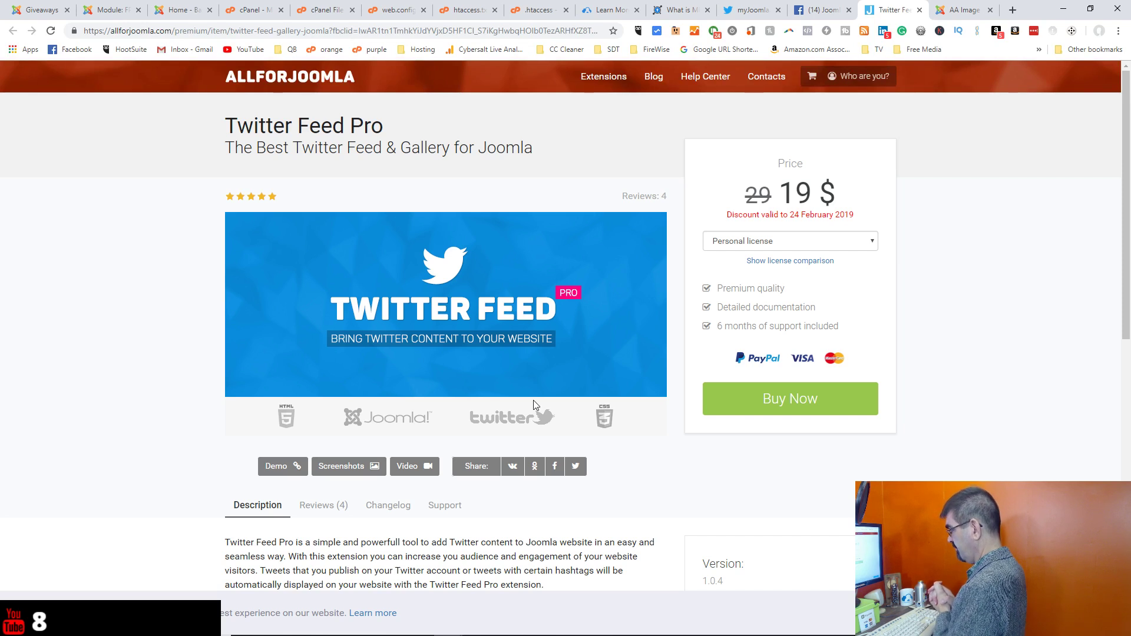
pyautogui.click(283, 469)
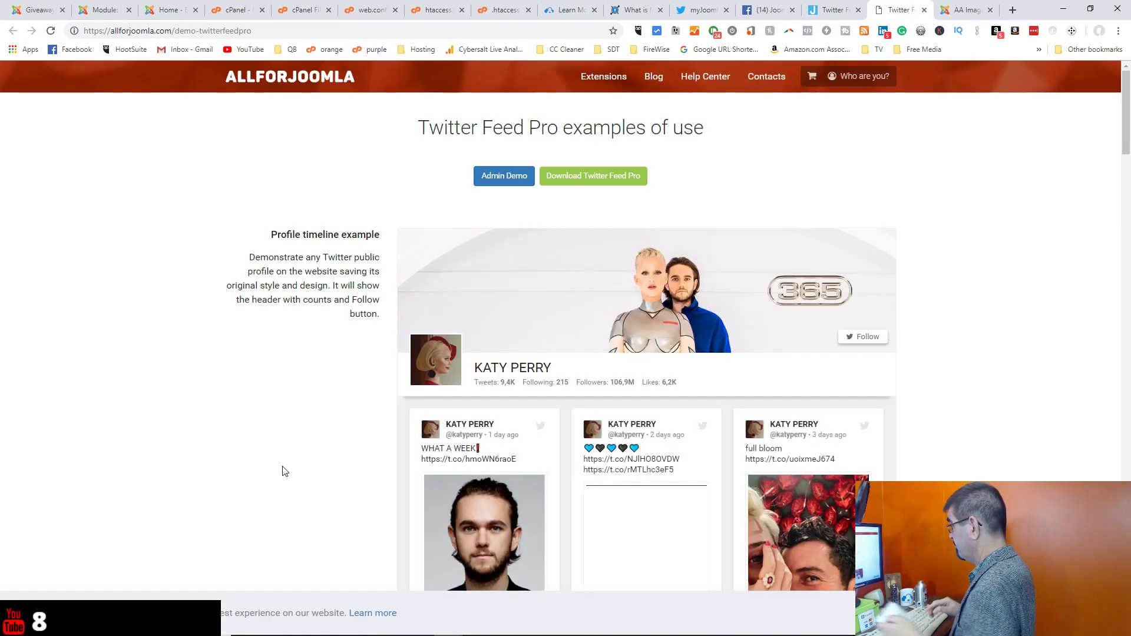
pyautogui.scroll(-1, 1034, 365)
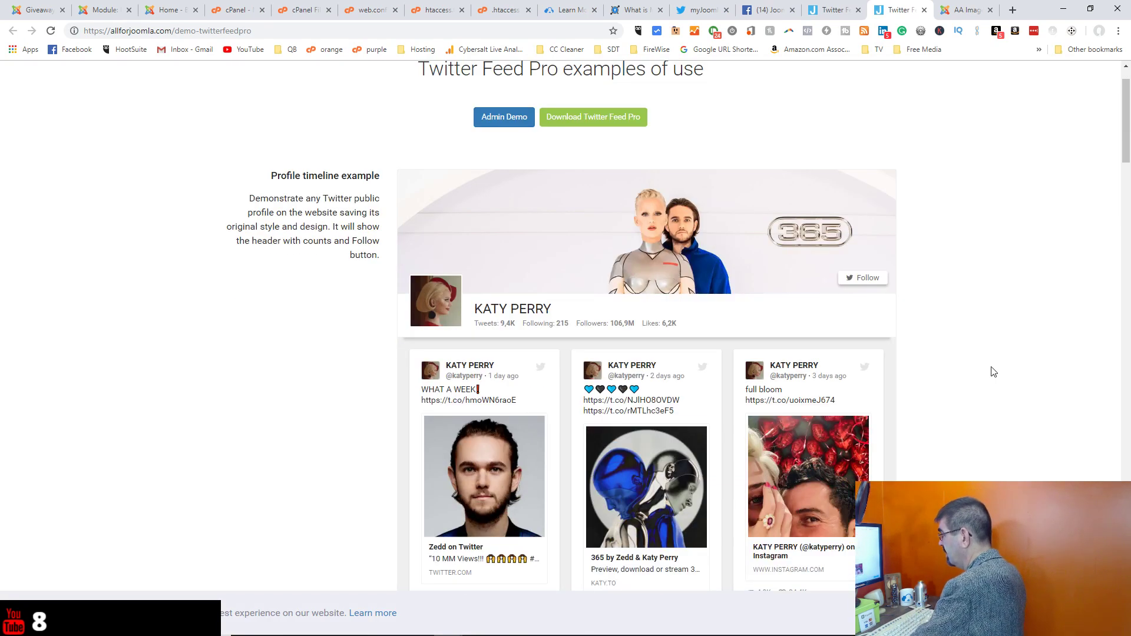
pyautogui.scroll(-1, 990, 372)
pyautogui.scroll(1, 987, 369)
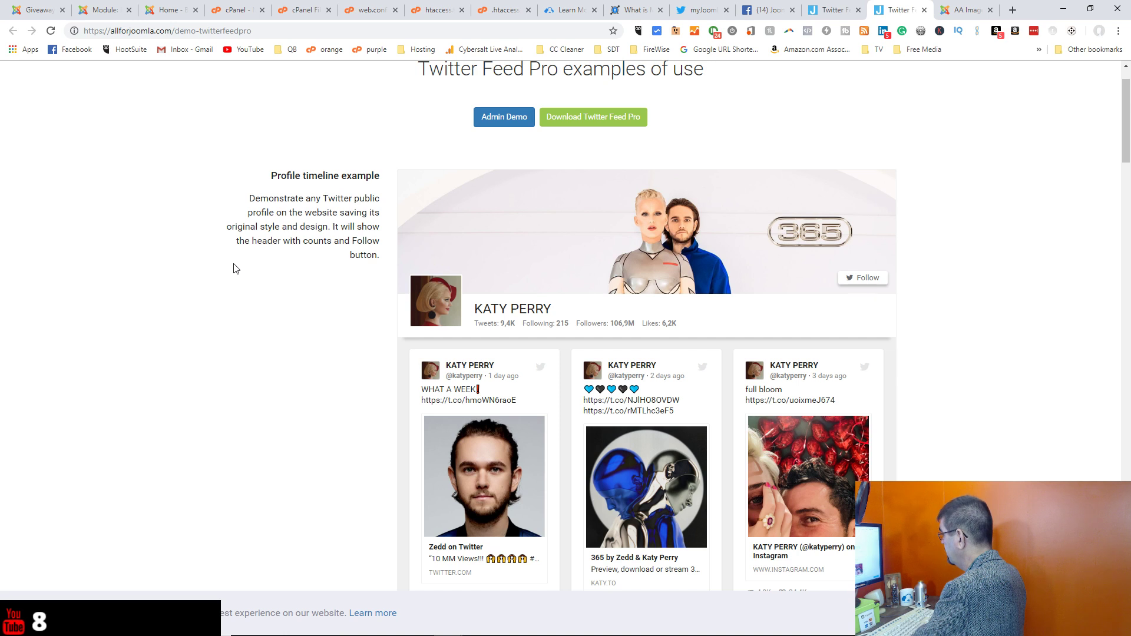
pyautogui.scroll(-2, 293, 232)
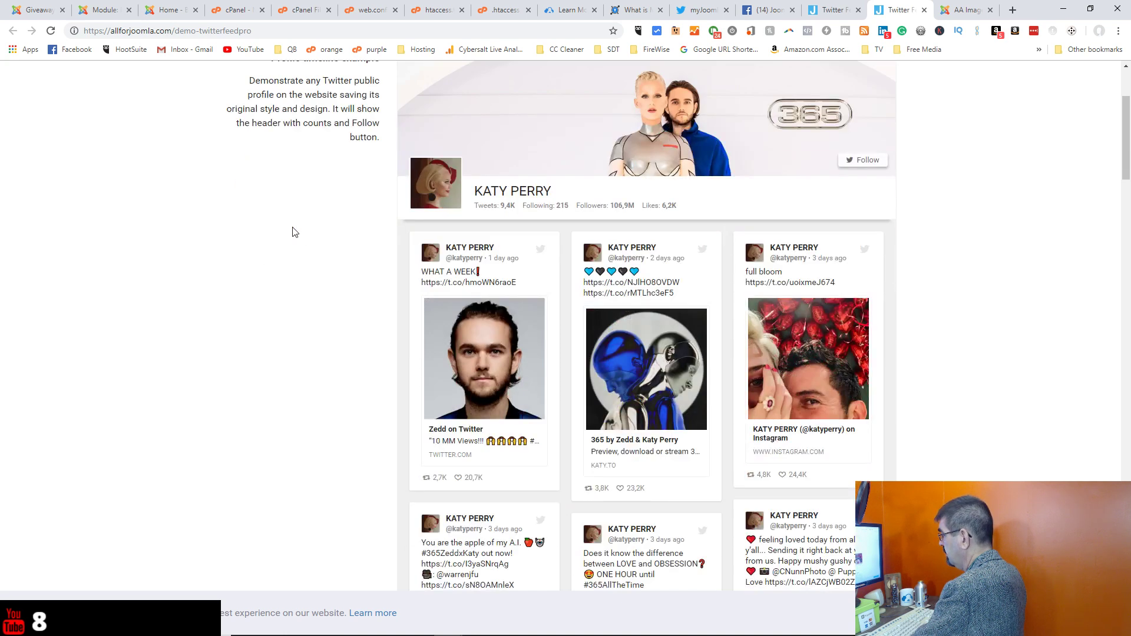
pyautogui.scroll(-2, 292, 231)
pyautogui.scroll(-7, 293, 232)
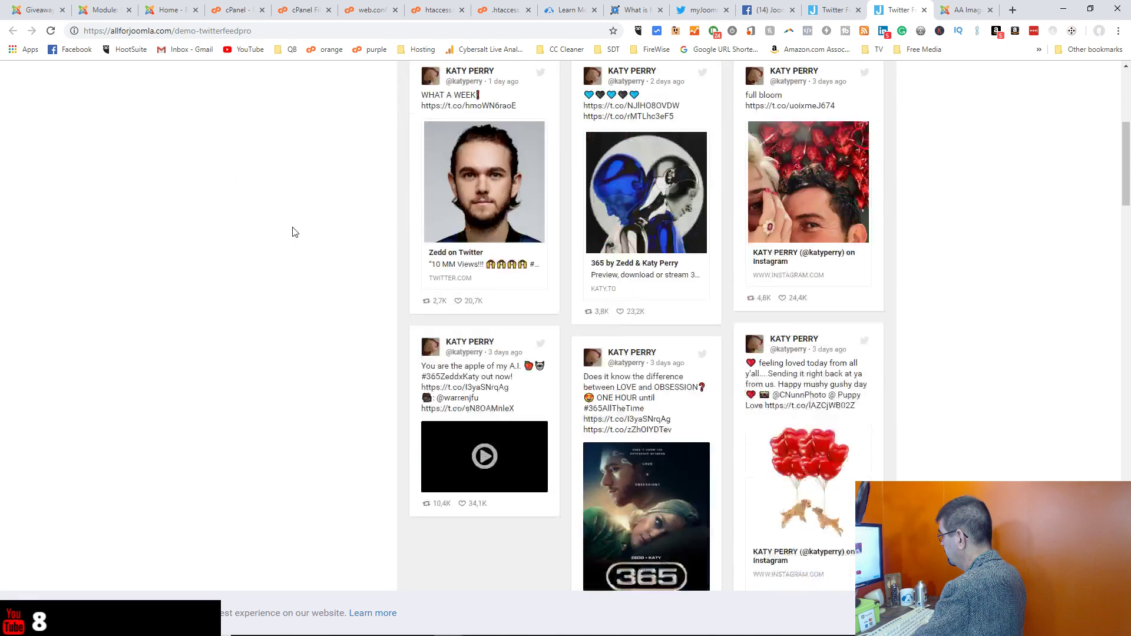
pyautogui.scroll(-1, 293, 232)
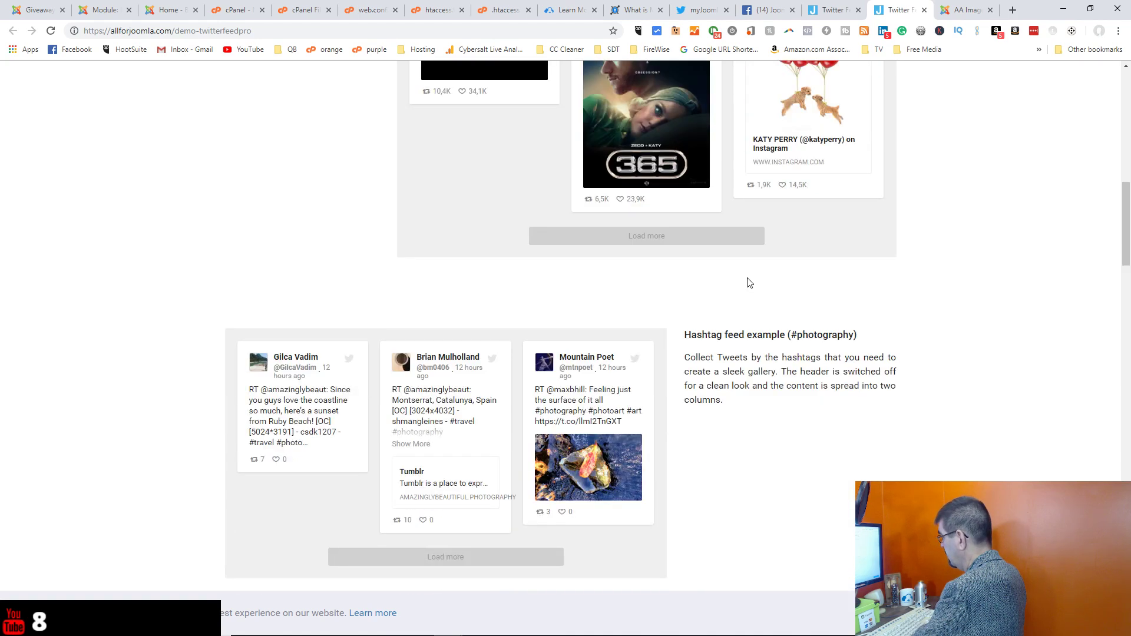
pyautogui.scroll(-2, 471, 347)
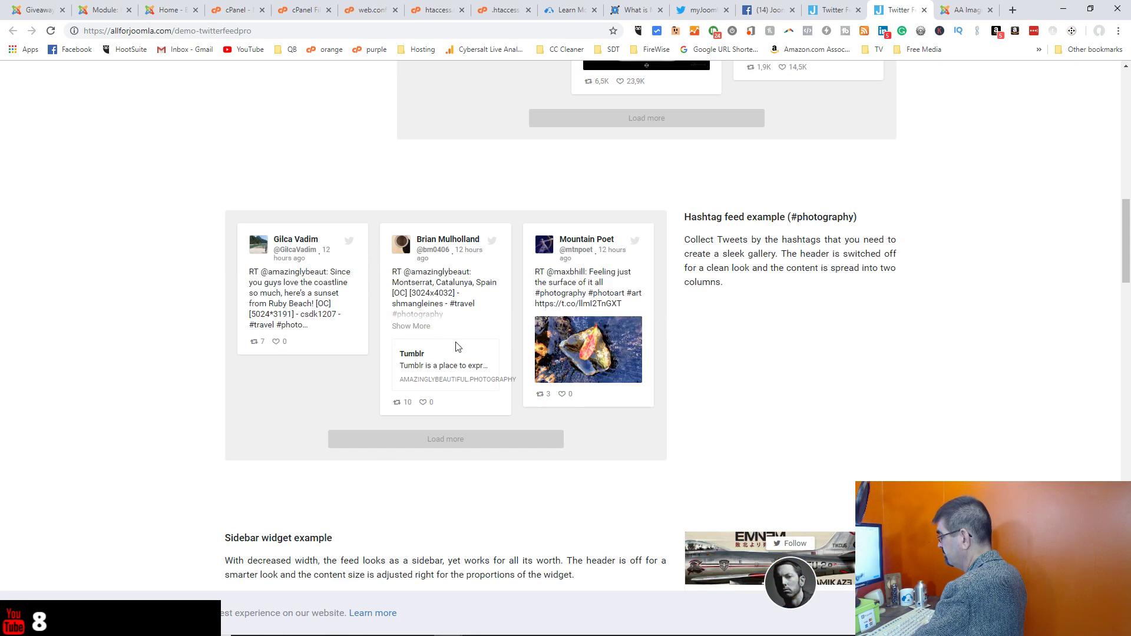
pyautogui.scroll(-3, 458, 346)
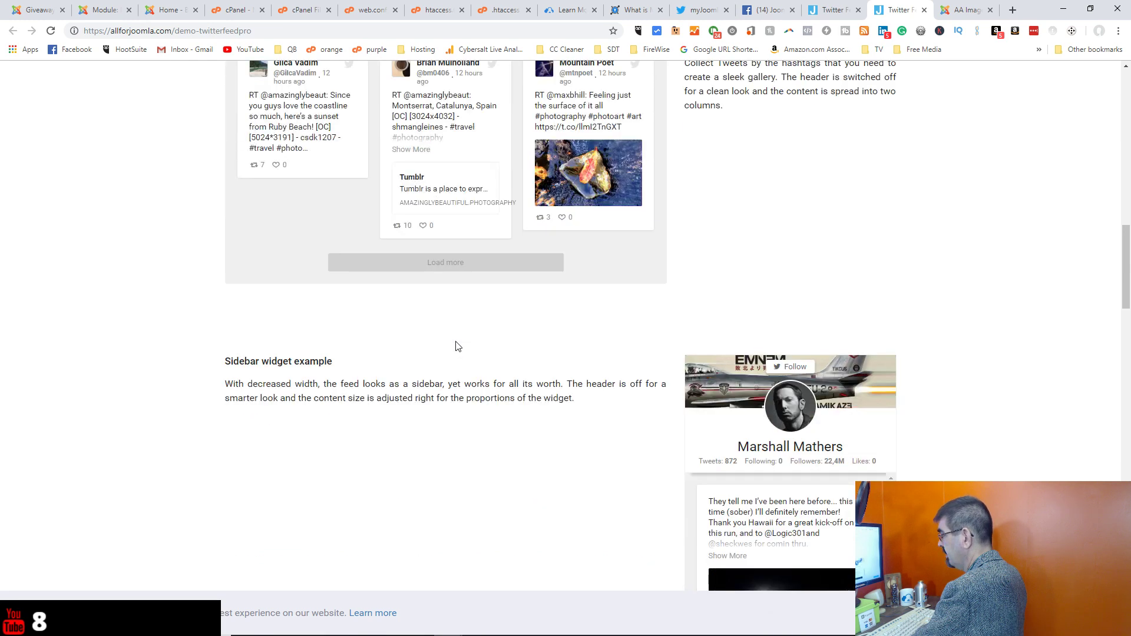
pyautogui.scroll(-2, 848, 365)
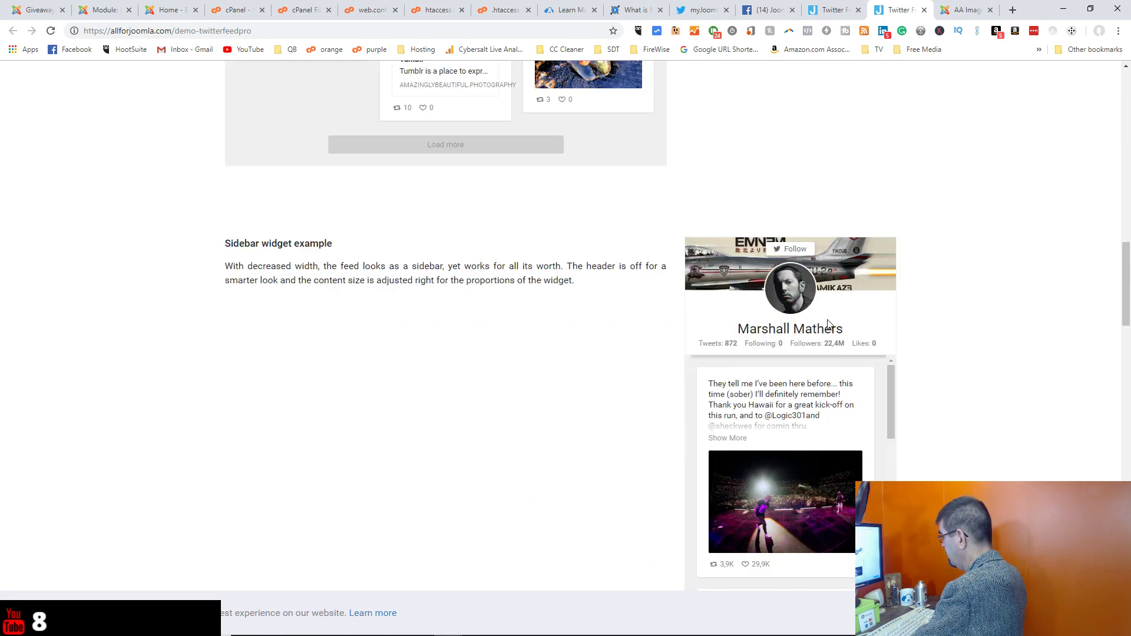
pyautogui.scroll(-2, 978, 332)
pyautogui.moveTo(889, 265); pyautogui.dragTo(887, 406)
pyautogui.scroll(-5, 960, 366)
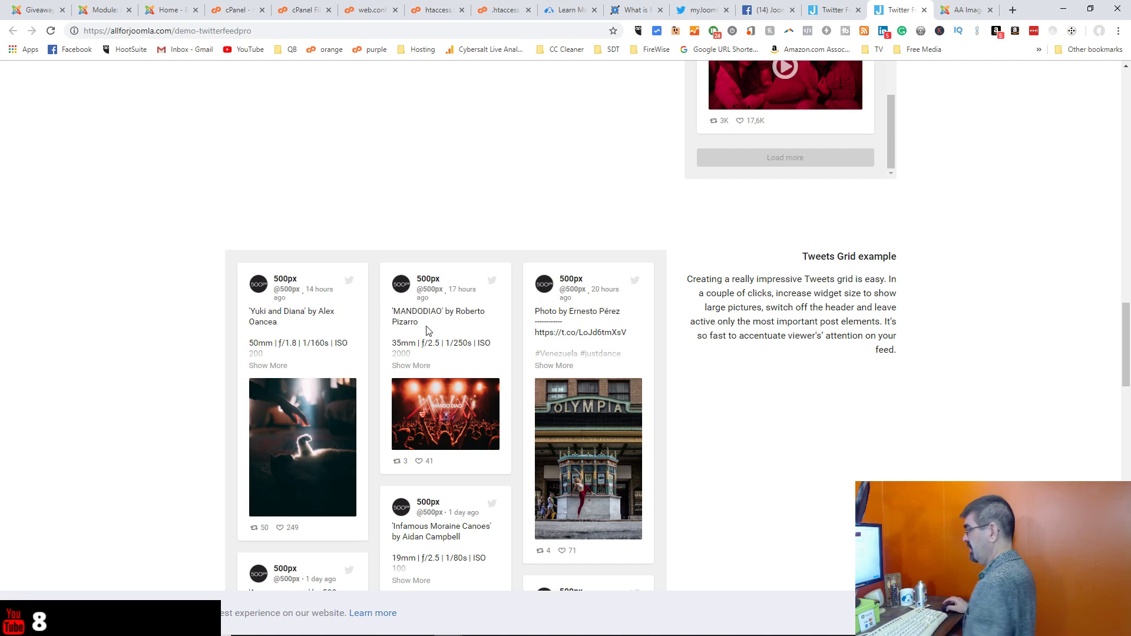
pyautogui.scroll(-4, 436, 327)
pyautogui.scroll(-13, 436, 328)
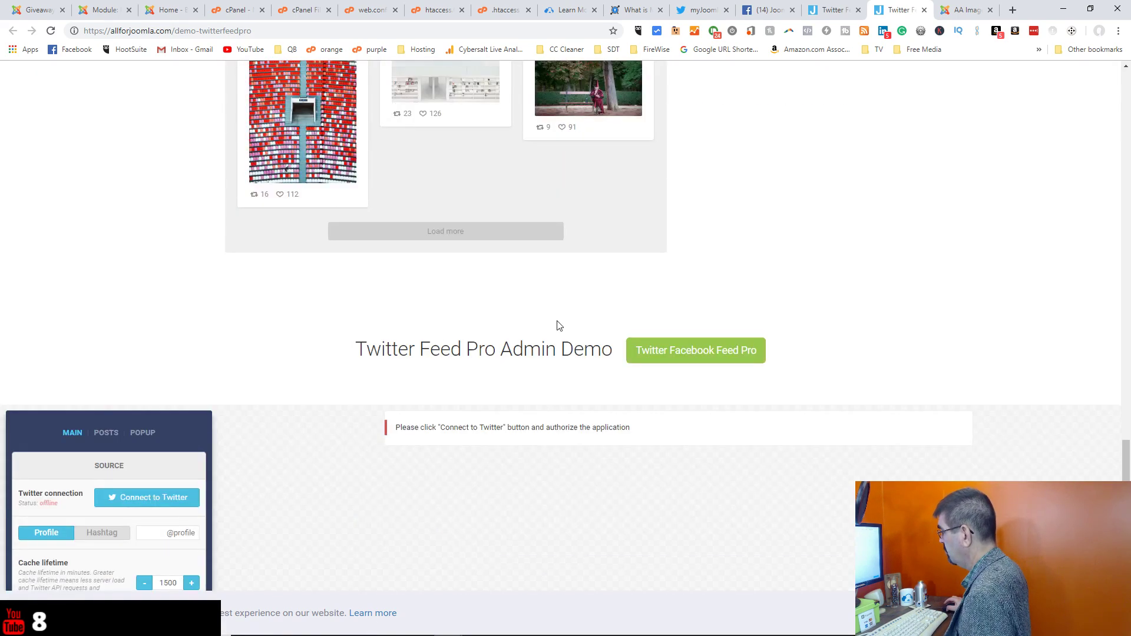
pyautogui.scroll(-4, 589, 336)
pyautogui.scroll(-8, 589, 335)
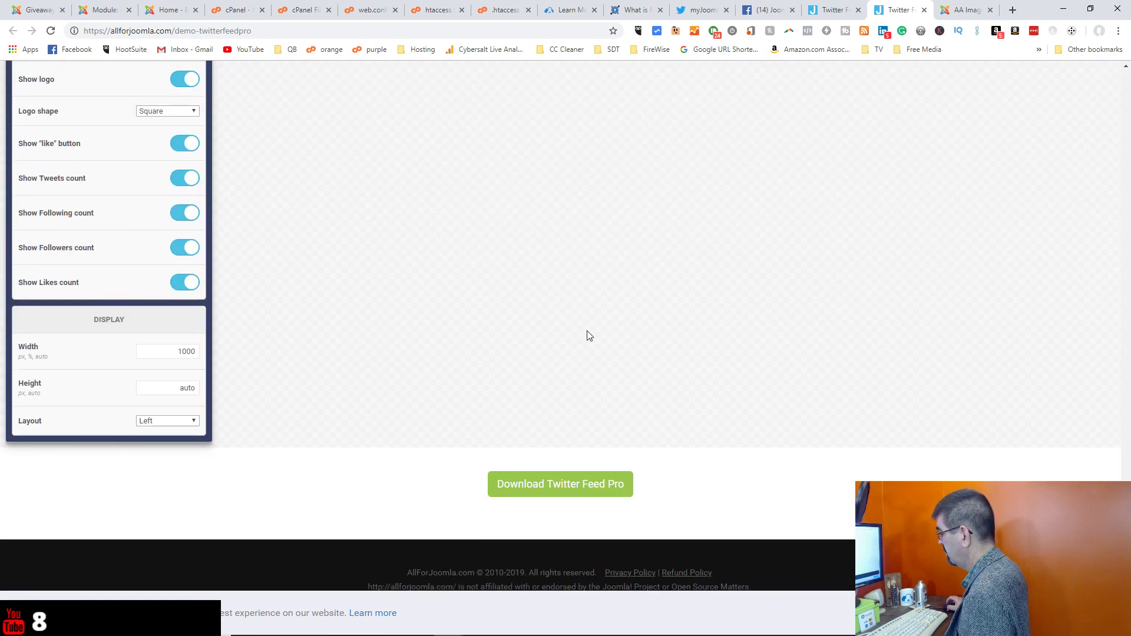
pyautogui.scroll(16, 590, 336)
pyautogui.scroll(8, 591, 338)
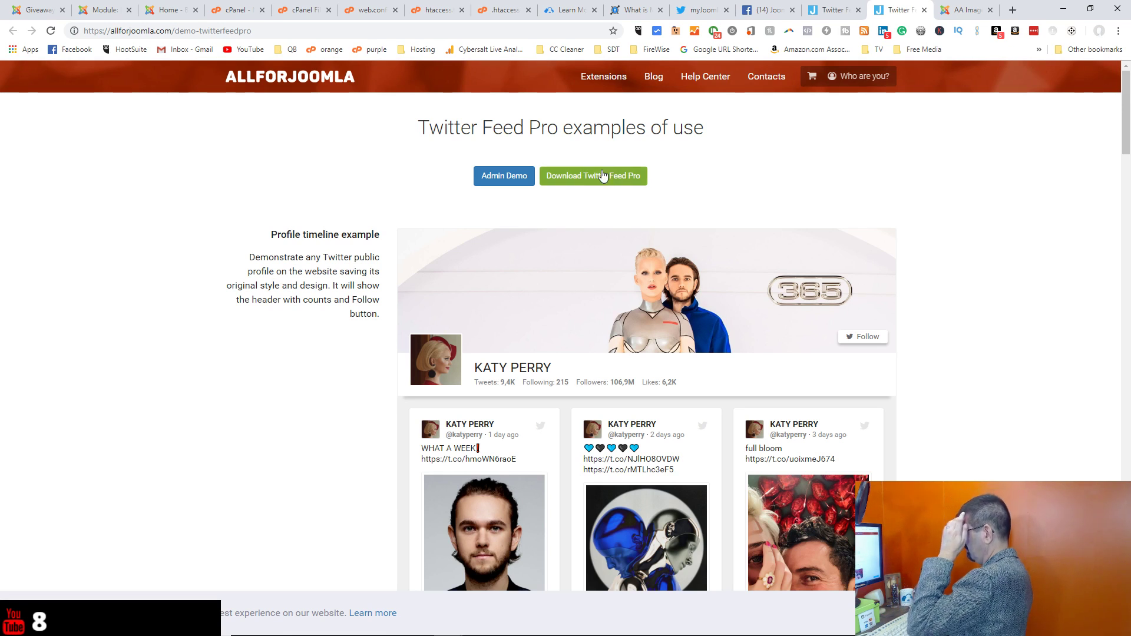
# Browse the AllForJoomla Extensions catalogue and launch the YouTubeR Demo in a new tab
pyautogui.click(611, 79)
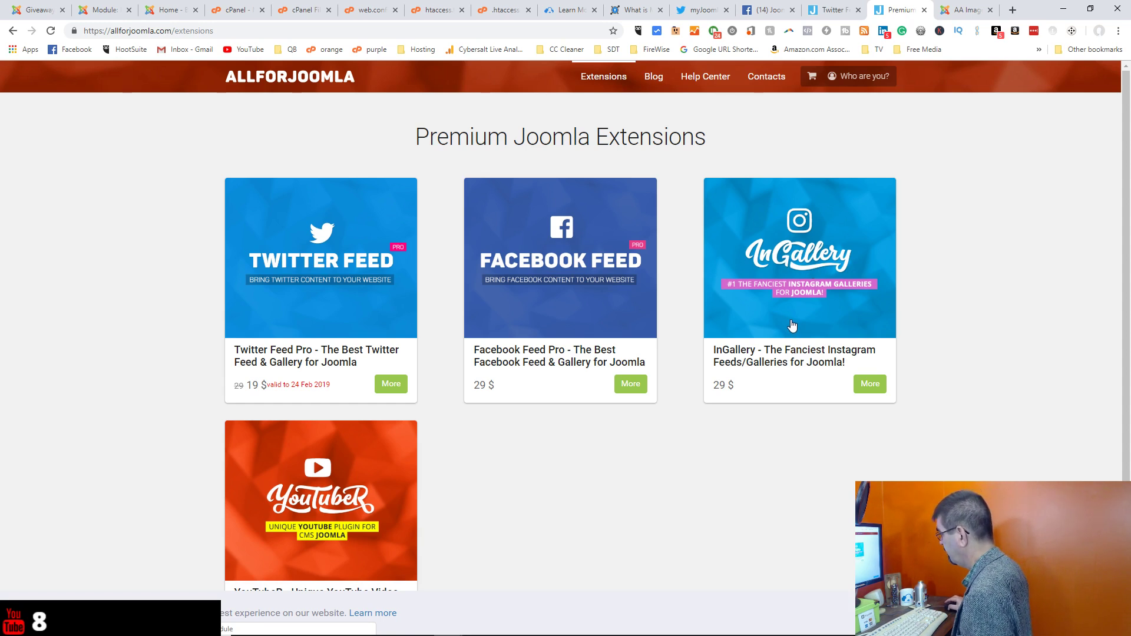
pyautogui.scroll(-2, 791, 325)
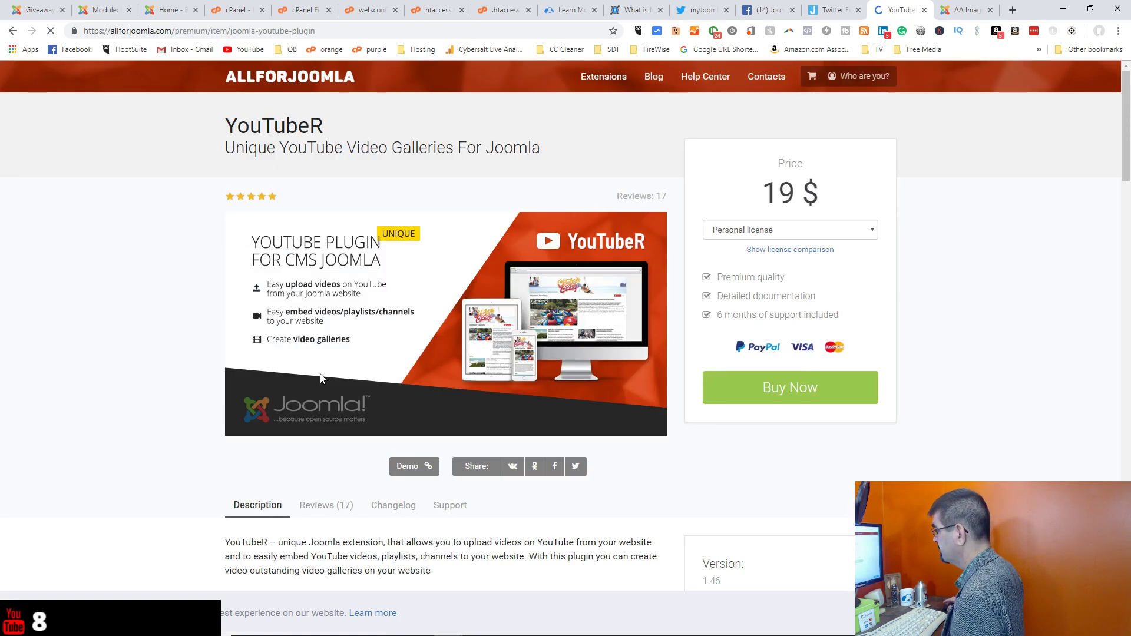
pyautogui.click(404, 465)
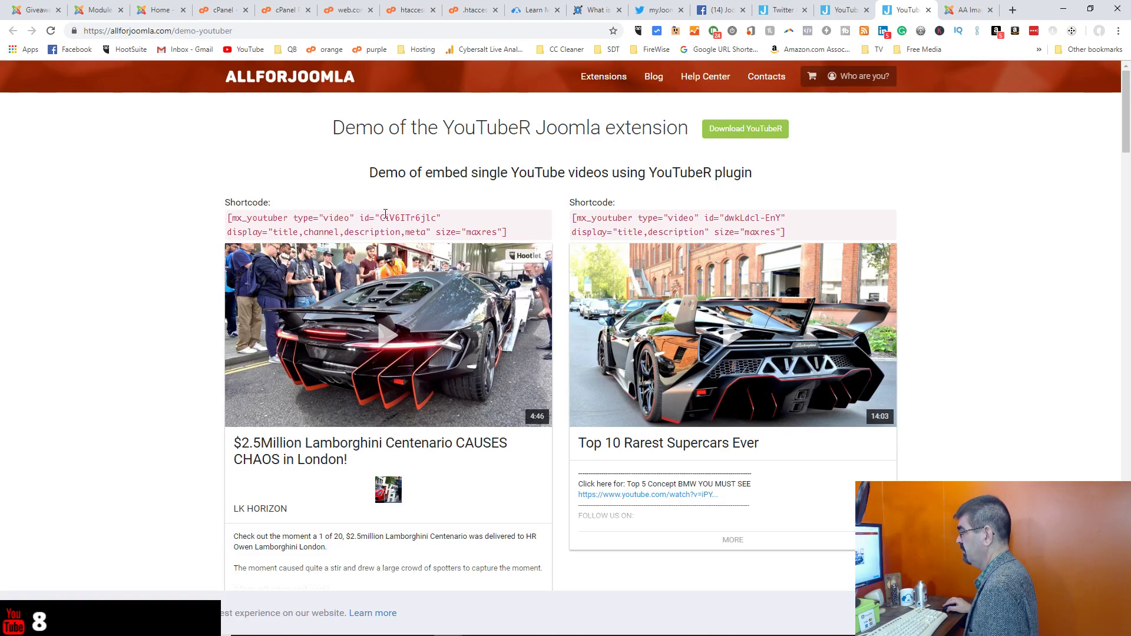
# Select the video id in the first shortcode, then open the Mercedes-Benz 'Concept IAA' thumbnail
pyautogui.moveTo(385, 214); pyautogui.dragTo(425, 215)
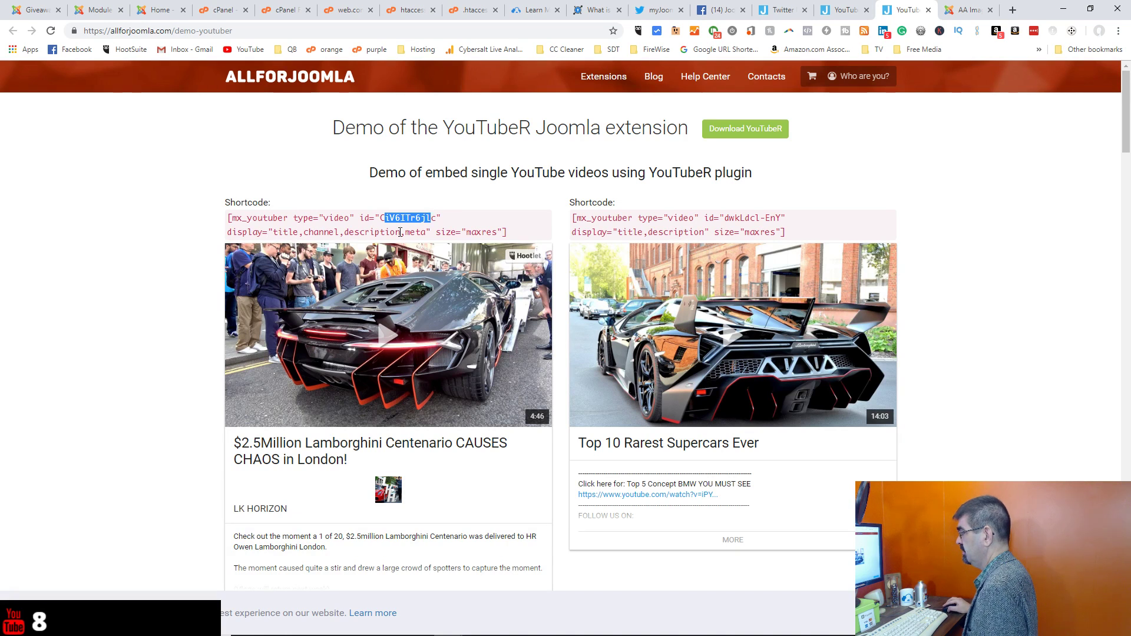
pyautogui.scroll(-2, 421, 231)
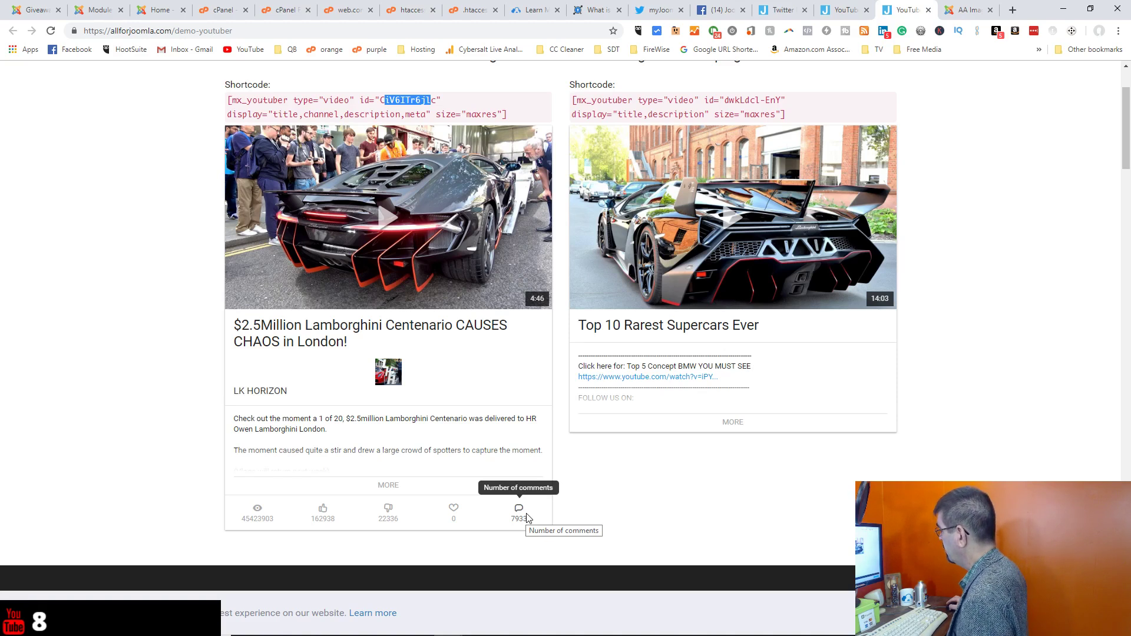
pyautogui.scroll(-2, 609, 485)
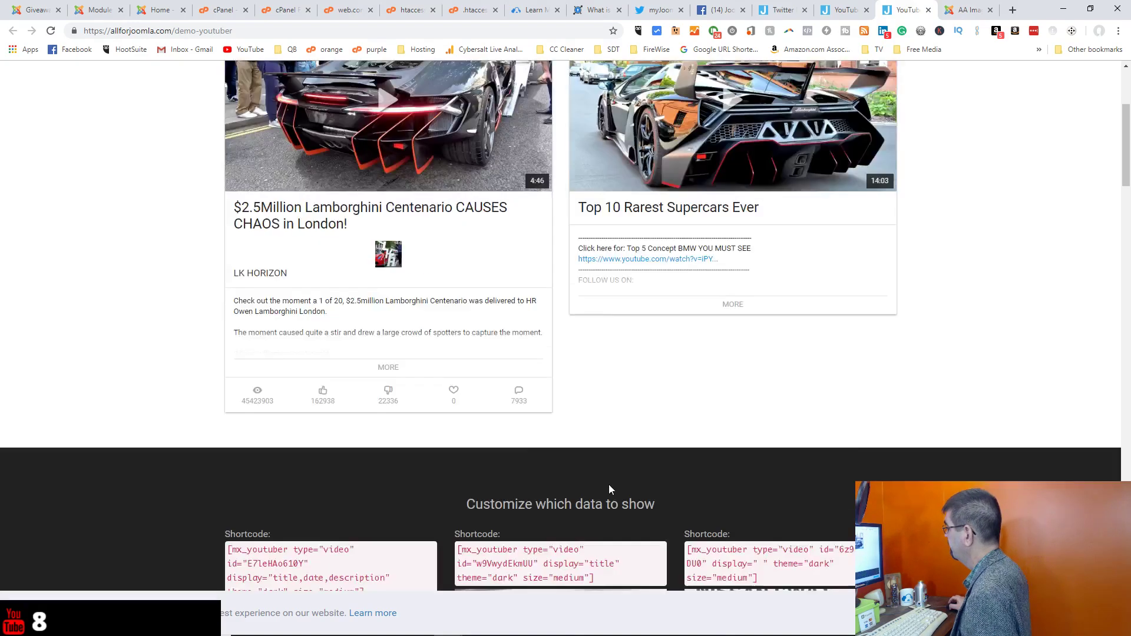
pyautogui.scroll(6, 610, 486)
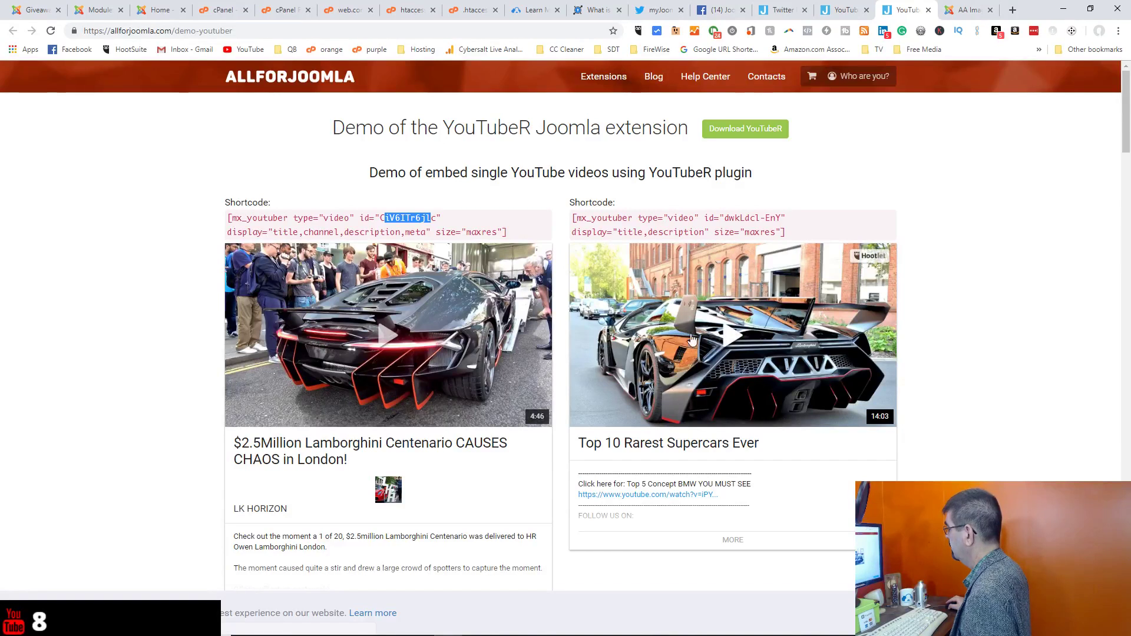
pyautogui.scroll(-7, 647, 423)
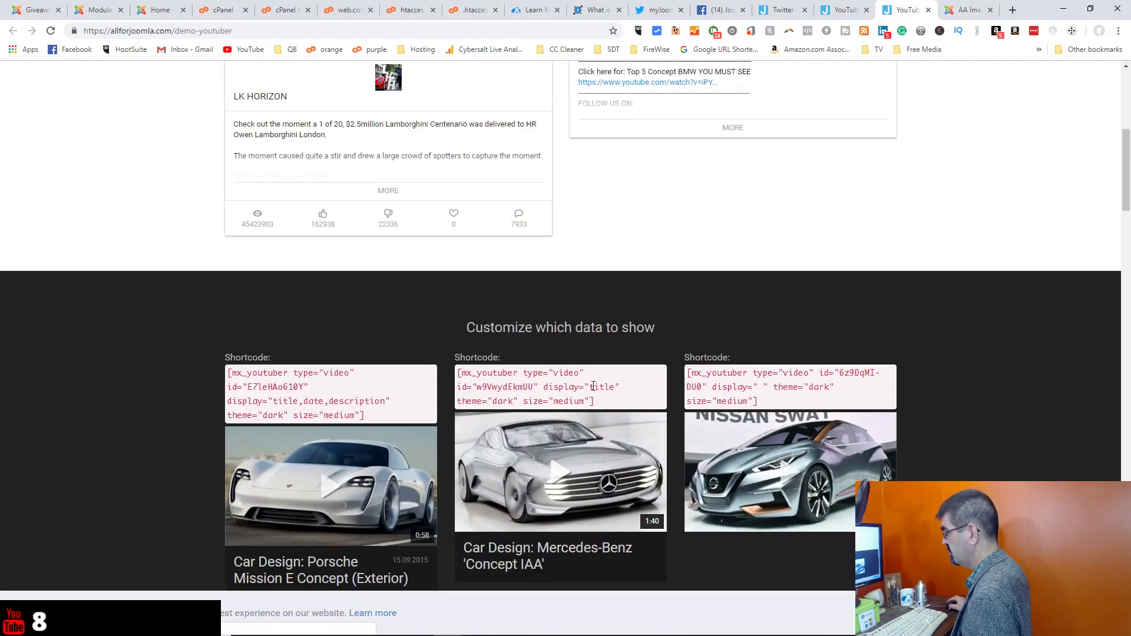
pyautogui.scroll(-1, 647, 423)
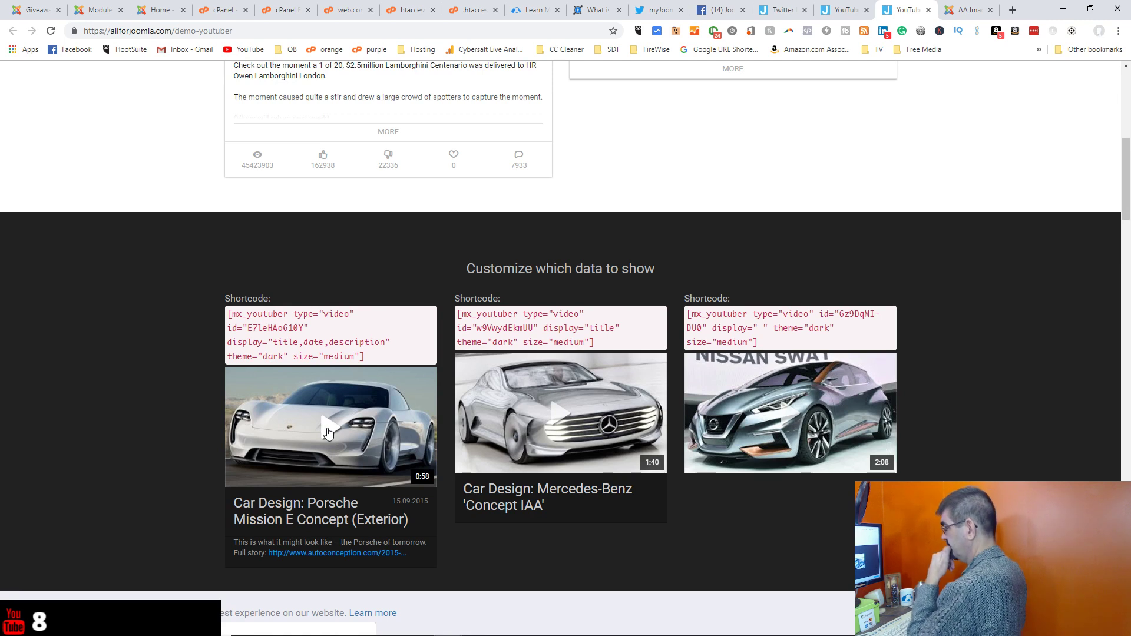
pyautogui.click(556, 412)
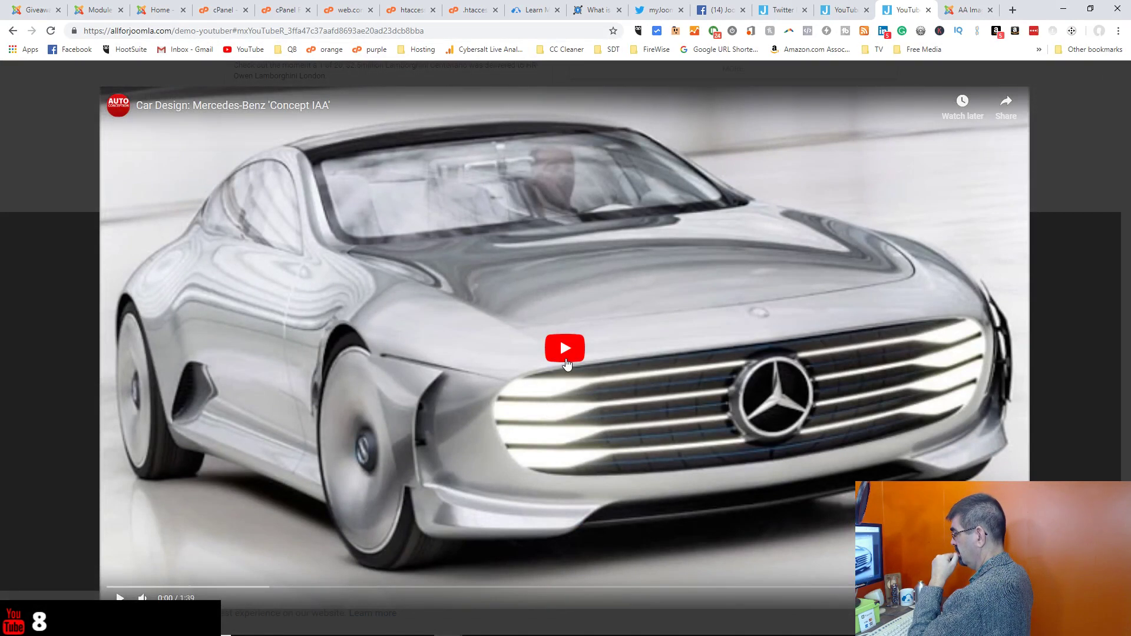
# Start the Mercedes-Benz 'Concept IAA' video in the lightbox, then close the popup
pyautogui.click(566, 360)
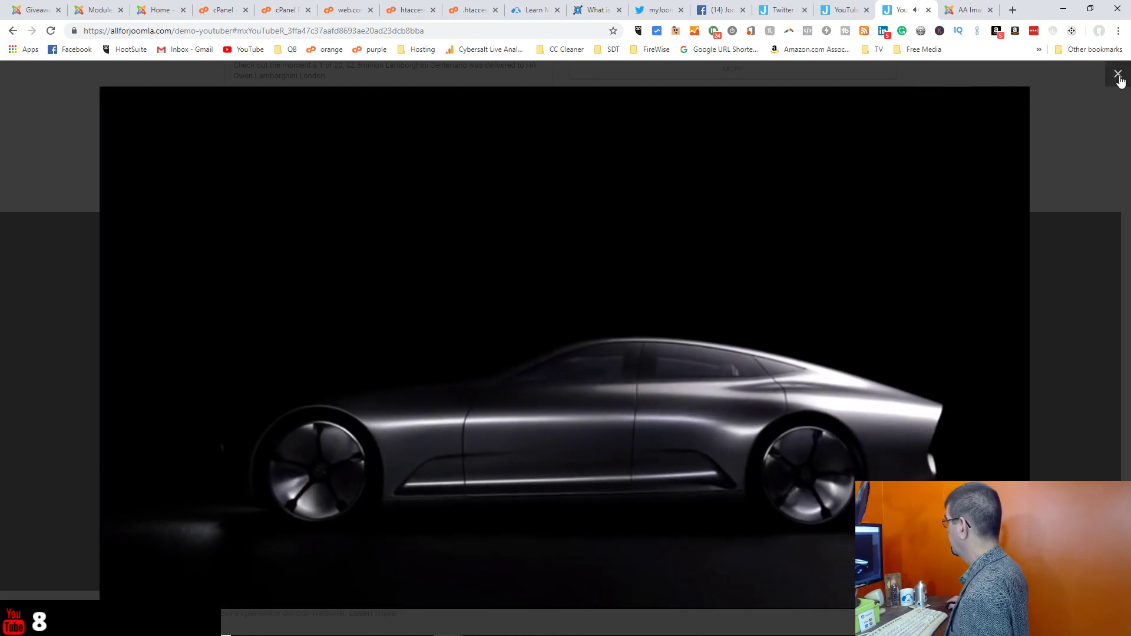
pyautogui.click(1117, 74)
# Scroll through the YouTubeR playlist gallery cards, then start a new Google browser tab
pyautogui.scroll(-5, 587, 278)
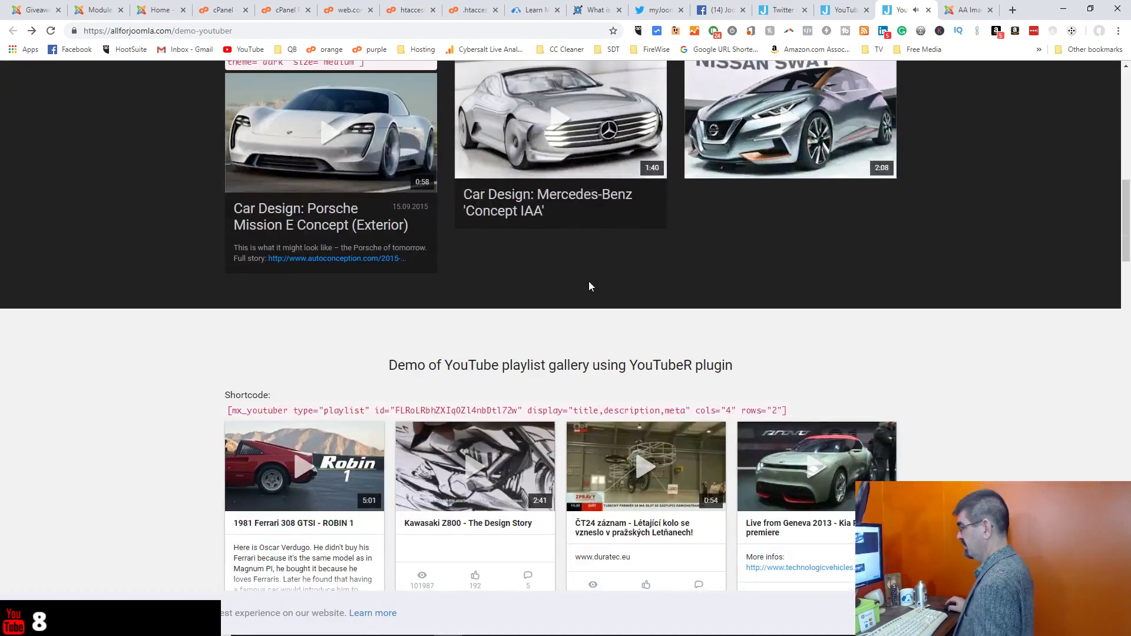
pyautogui.scroll(-1, 590, 287)
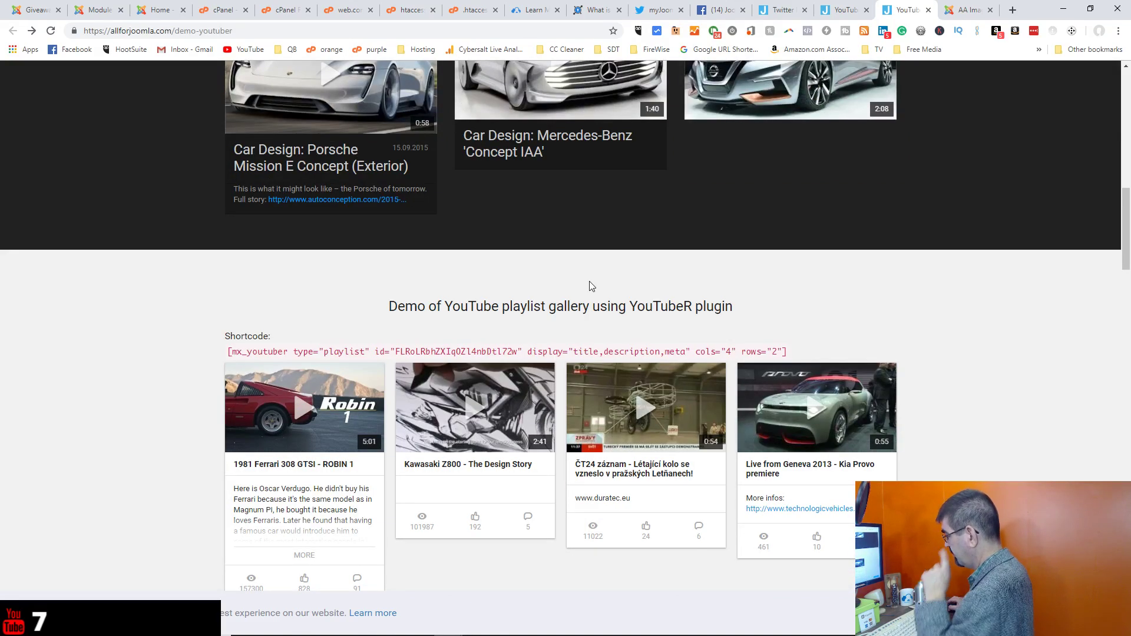
pyautogui.scroll(-2, 591, 287)
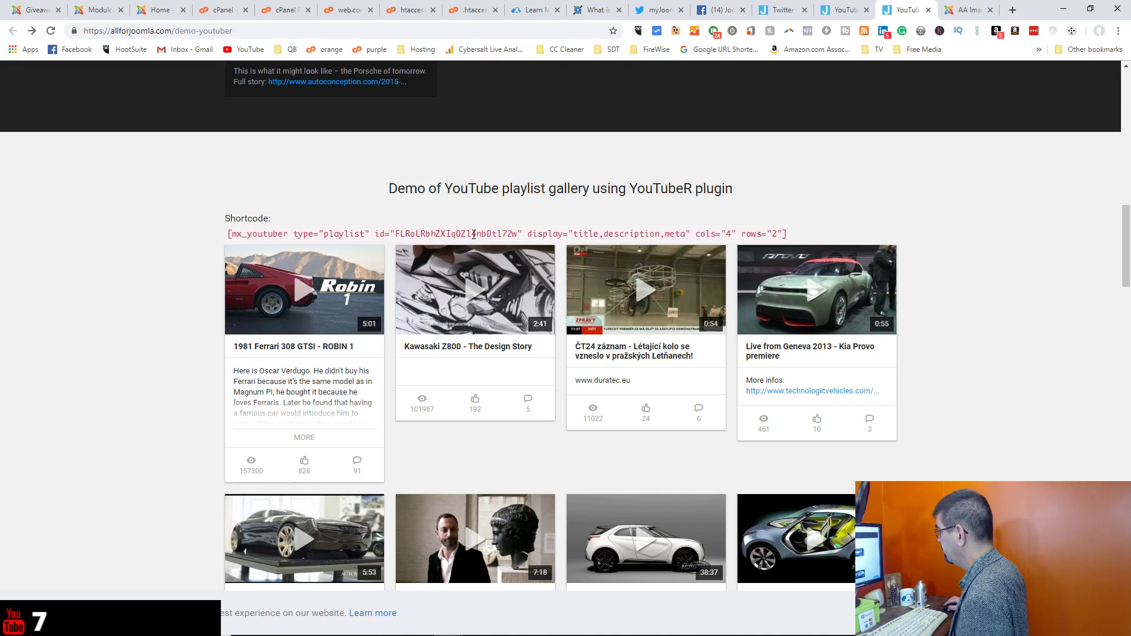
pyautogui.scroll(-2, 560, 235)
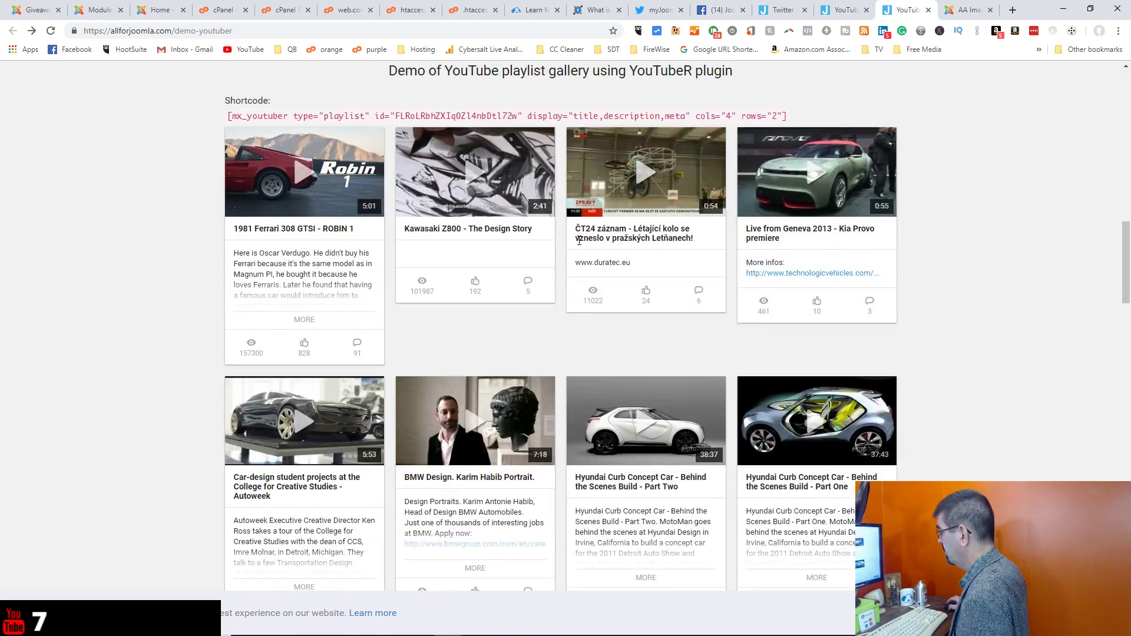
pyautogui.scroll(2, 579, 240)
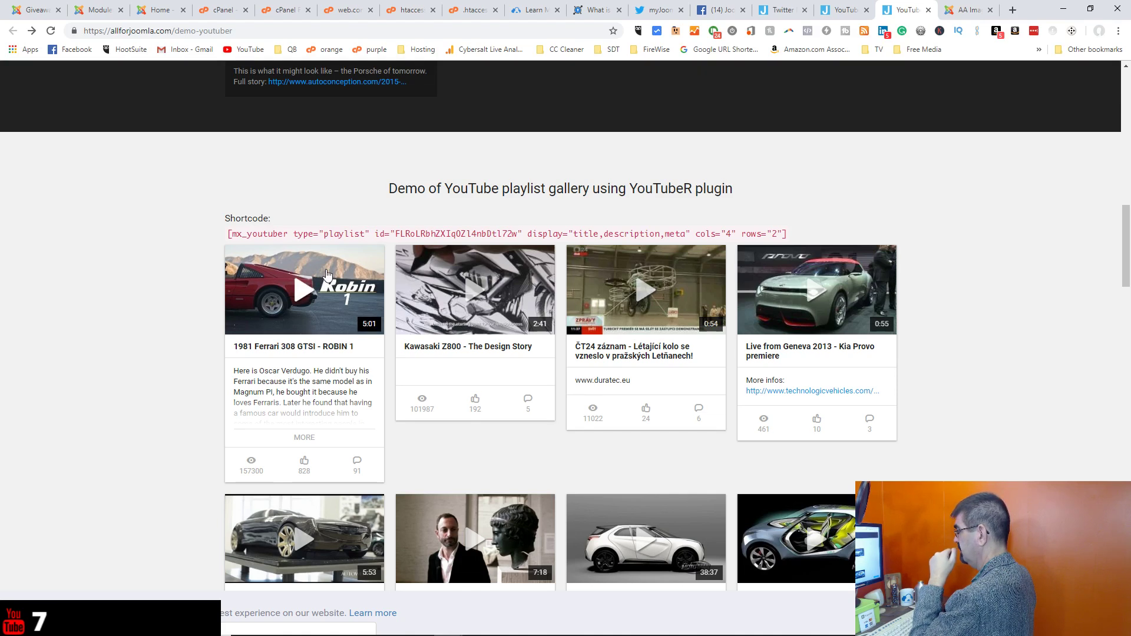
pyautogui.scroll(-2, 327, 274)
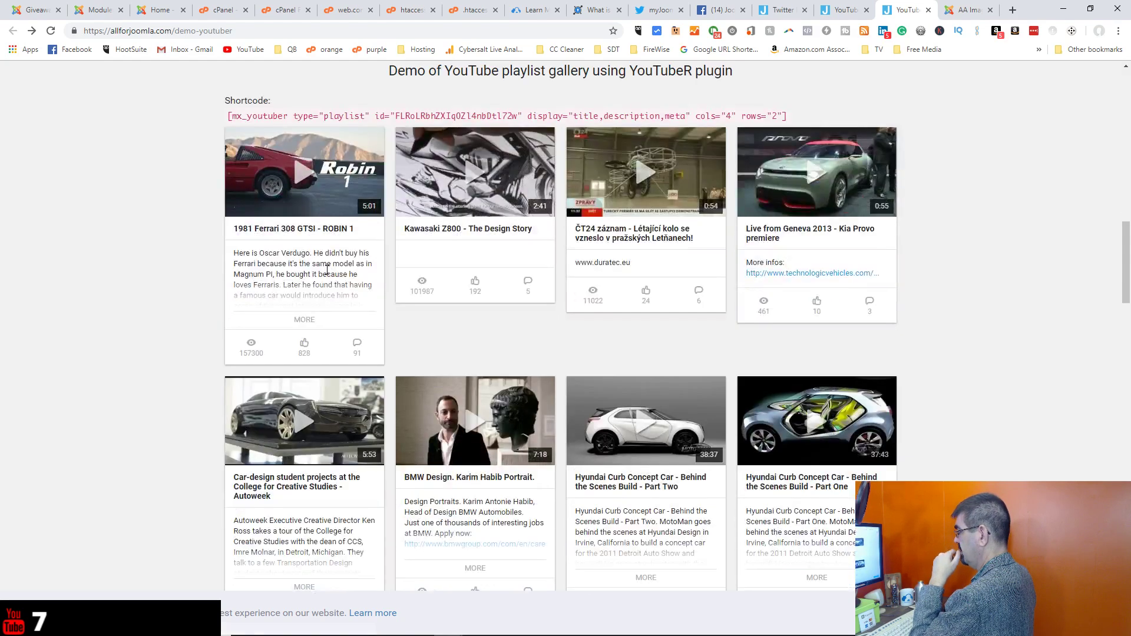
pyautogui.scroll(-3, 328, 275)
pyautogui.scroll(2, 325, 274)
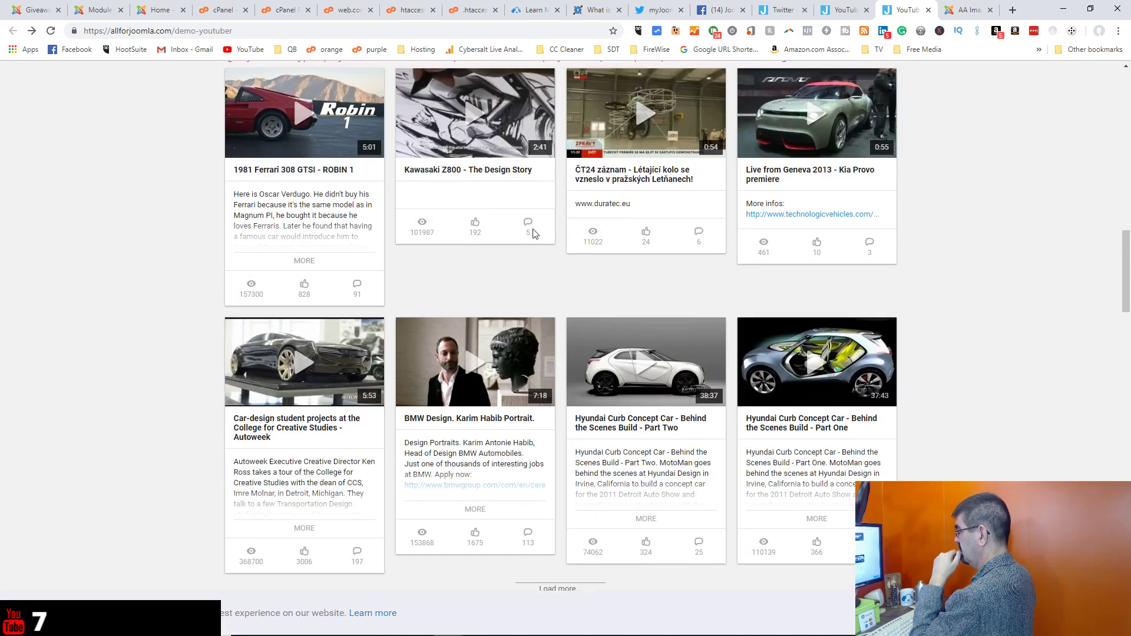
pyautogui.scroll(2, 575, 229)
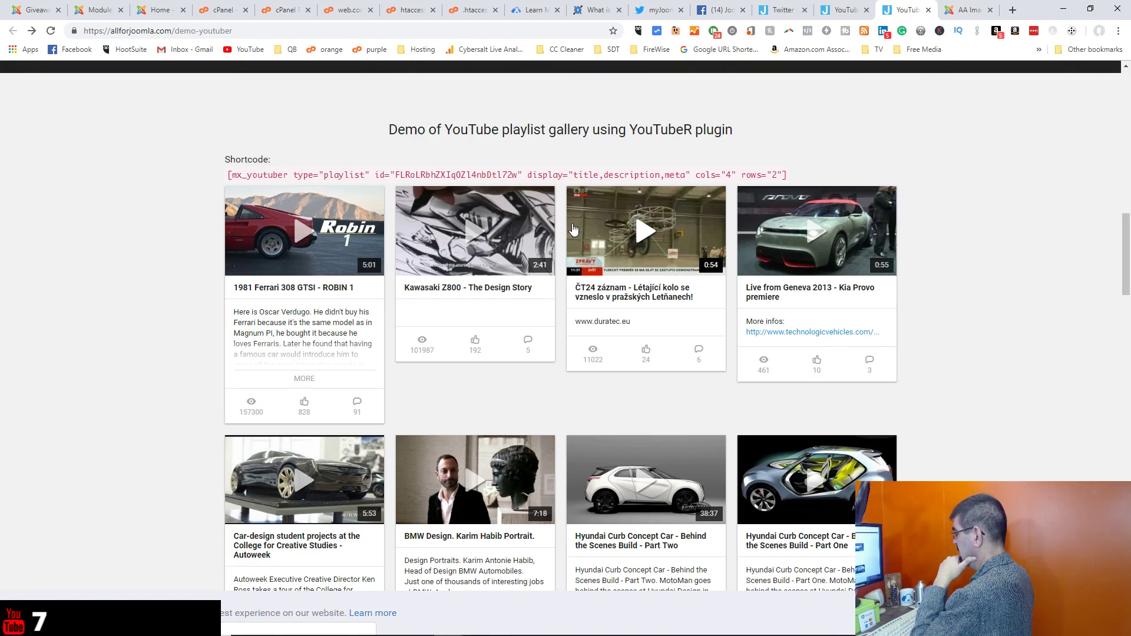
pyautogui.scroll(-2, 574, 230)
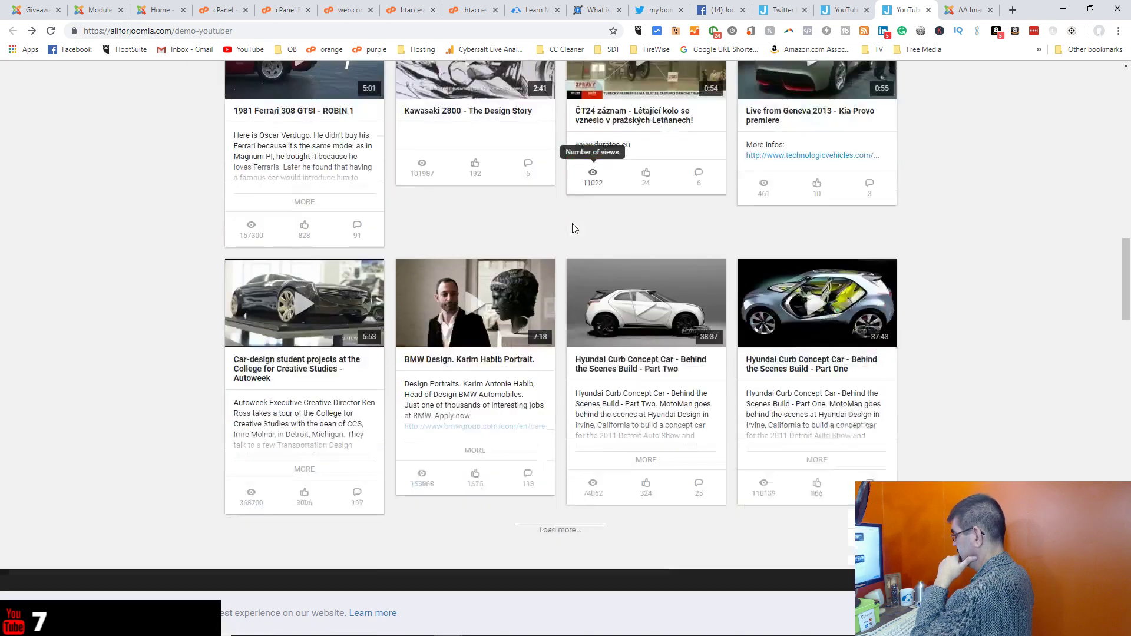
pyautogui.scroll(-2, 575, 229)
pyautogui.scroll(3, 574, 229)
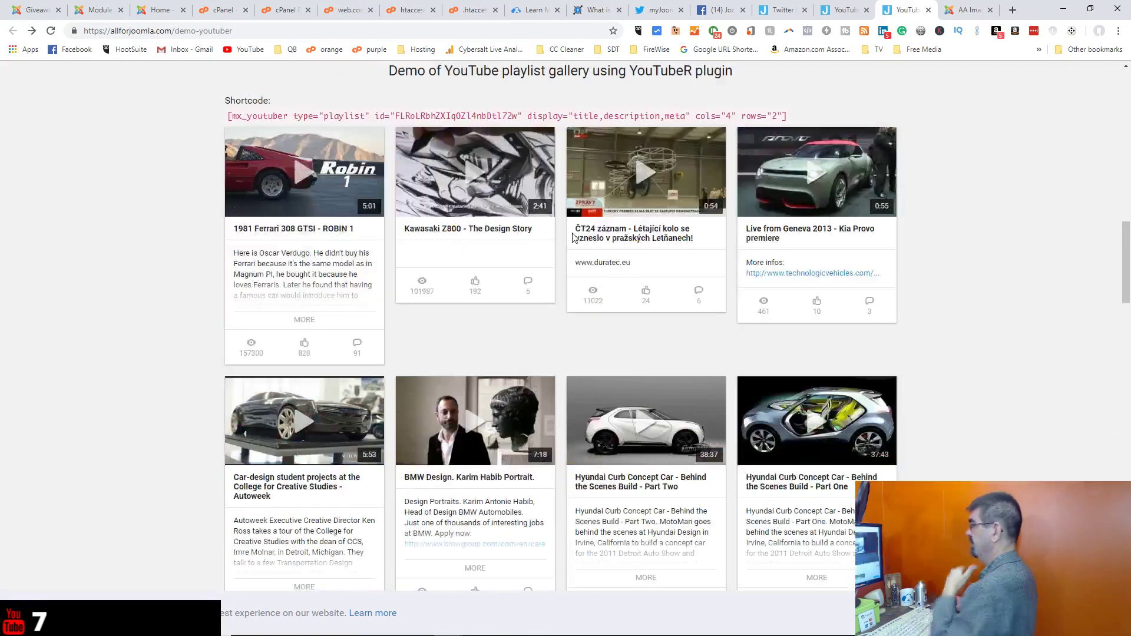
pyautogui.scroll(-7, 574, 232)
pyautogui.scroll(8, 574, 237)
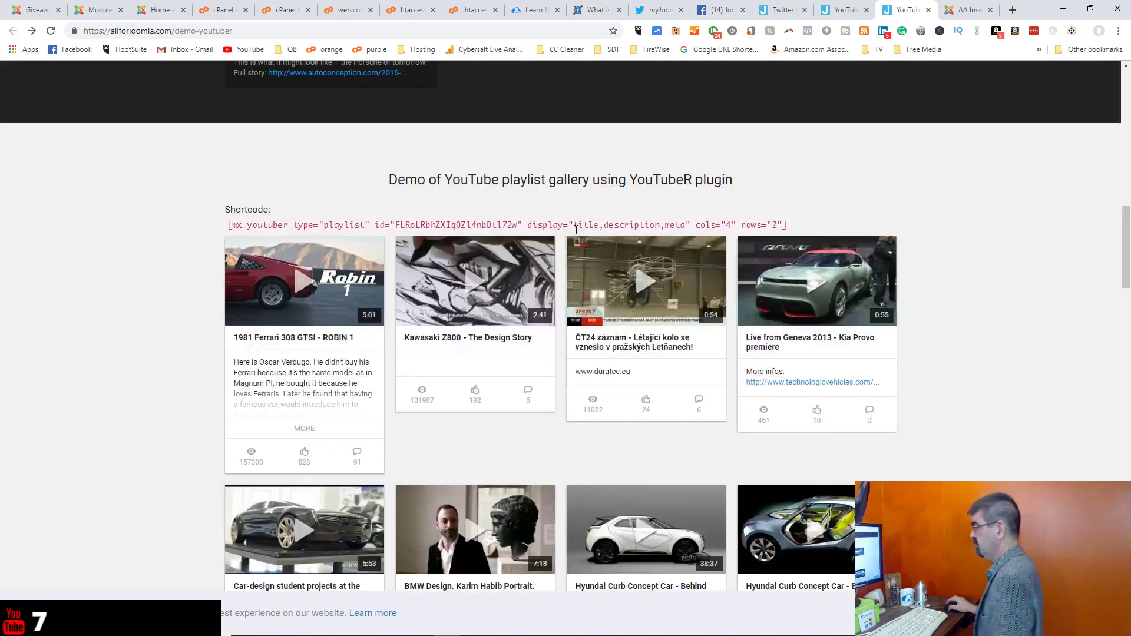
pyautogui.scroll(-1, 563, 236)
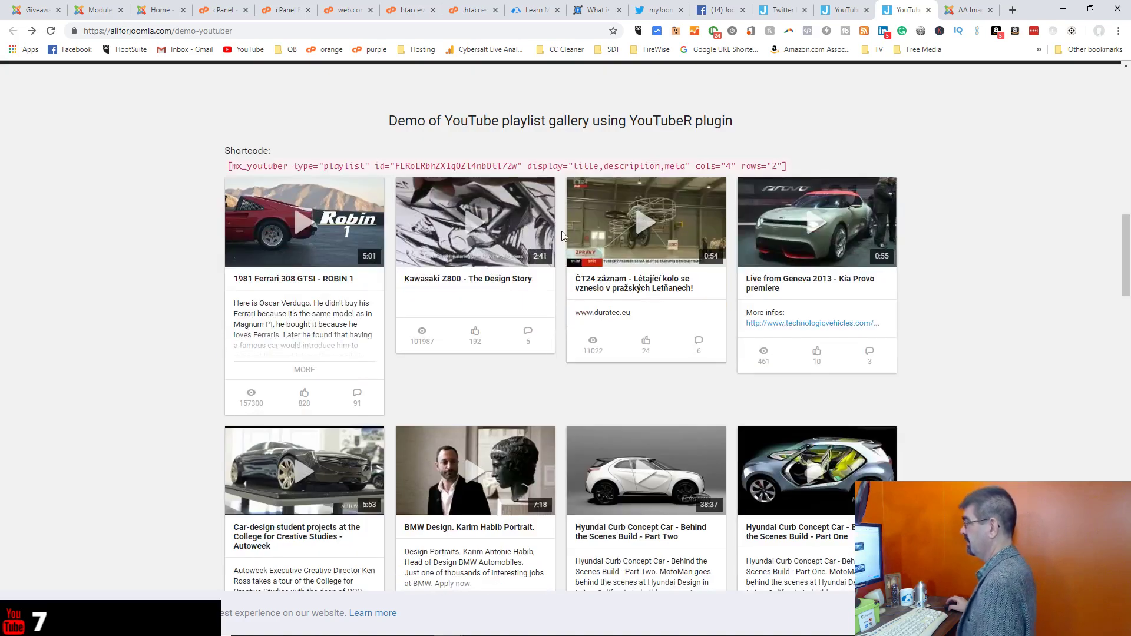
pyautogui.click(1013, 10)
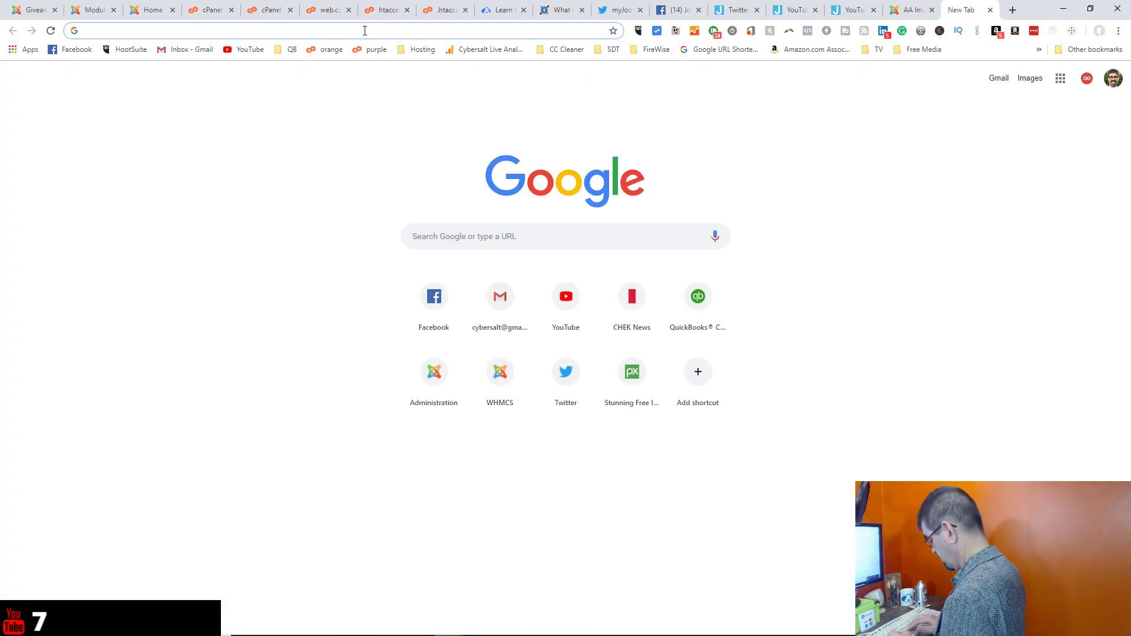
# Play all of the Maintenance Monday Live Streams playlist from your YouTube channel's Playlists page
pyautogui.click(245, 51)
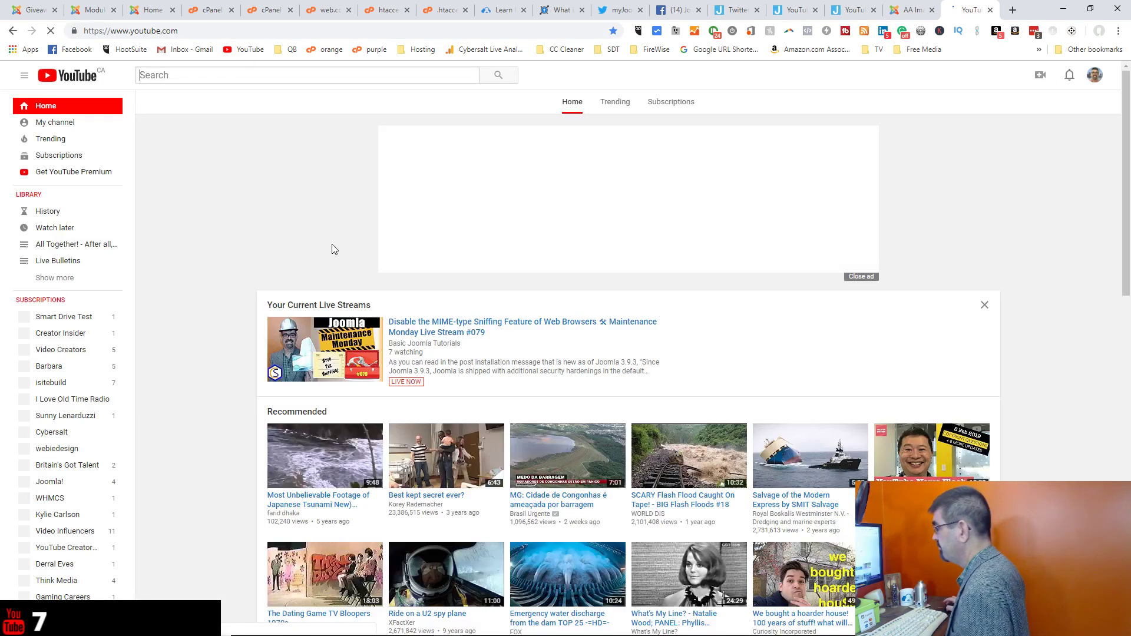
pyautogui.click(61, 124)
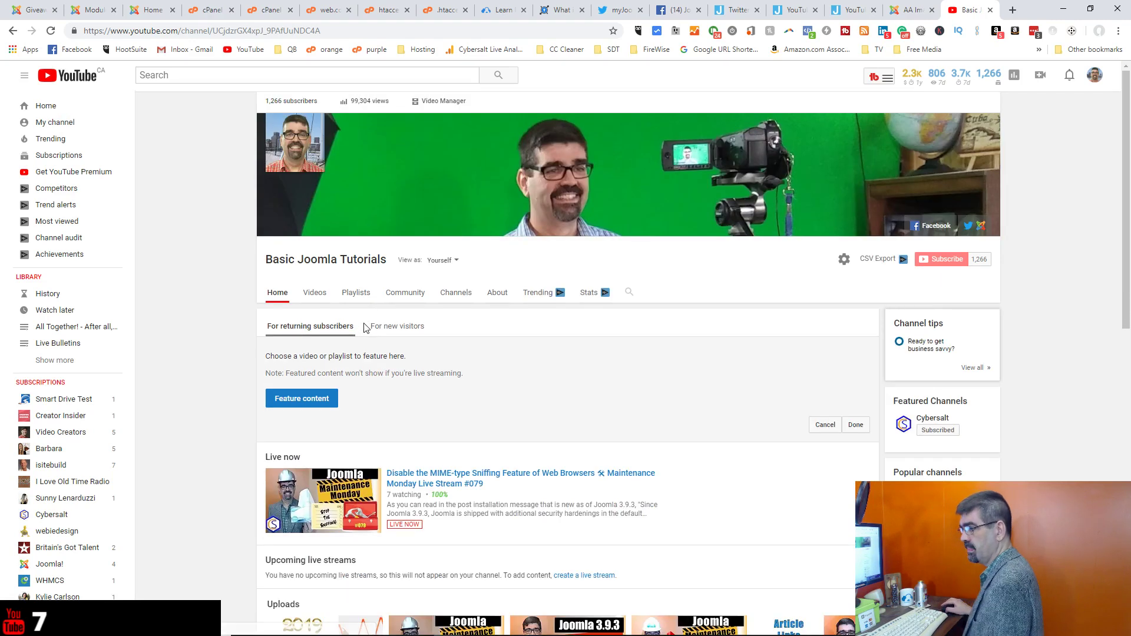
pyautogui.click(355, 292)
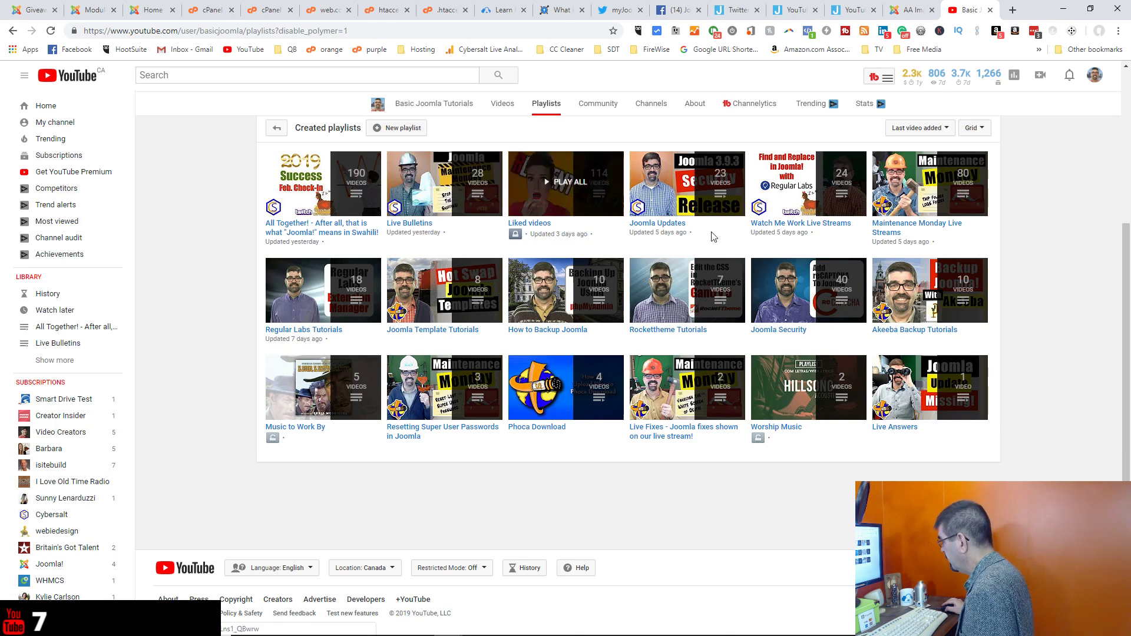
pyautogui.click(943, 203)
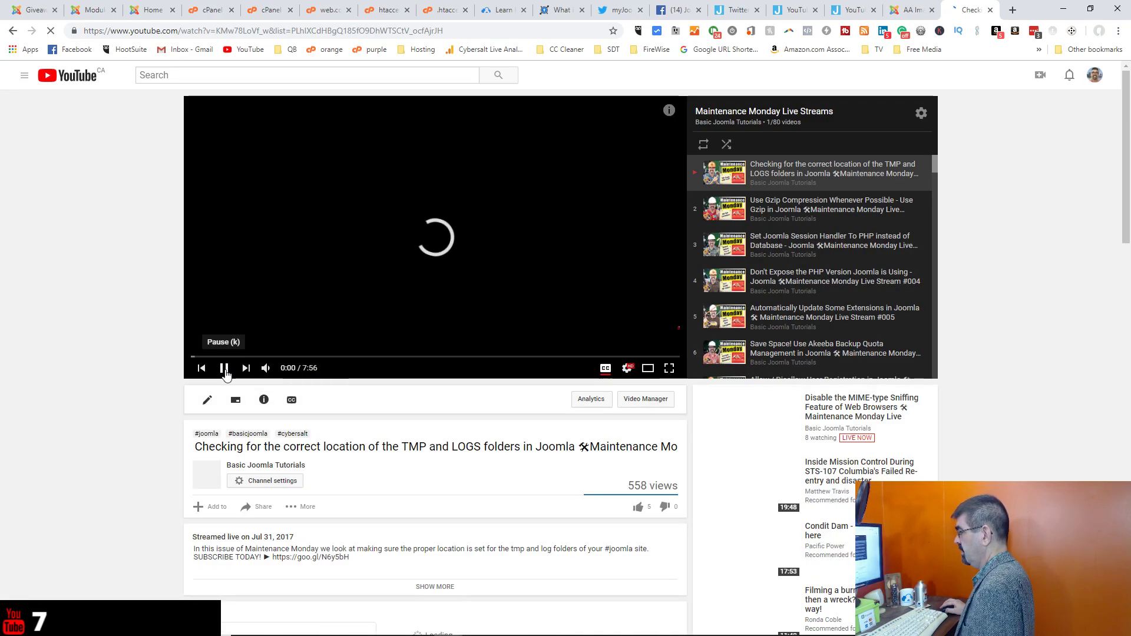
# Pause the playlist's first video and return to the AA Image Panorama Viewer demo tab
pyautogui.click(224, 370)
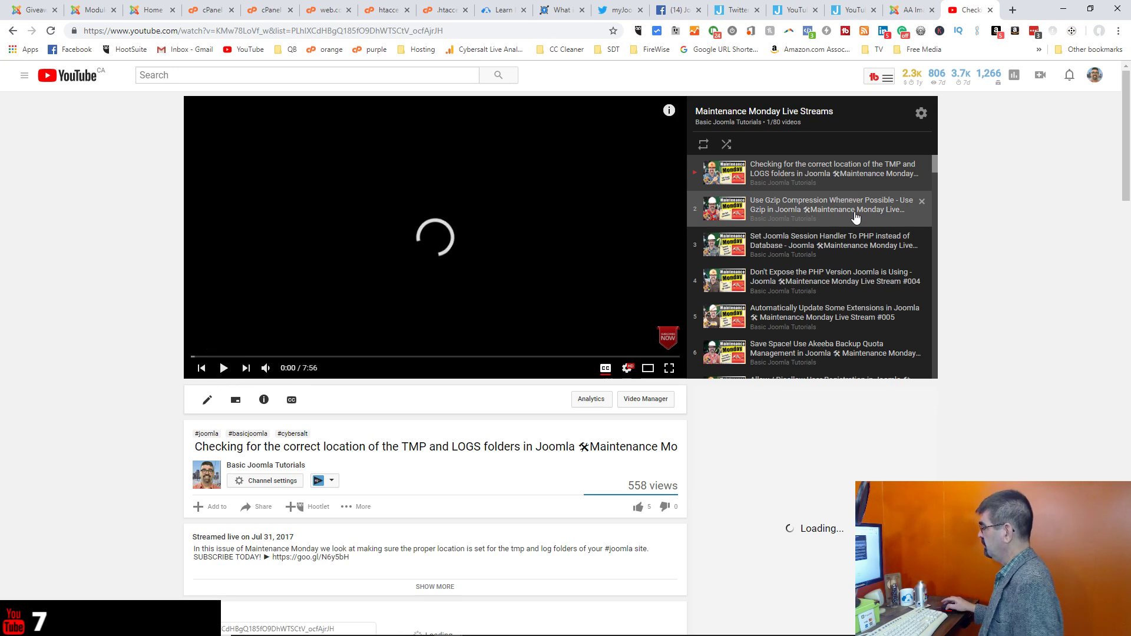
pyautogui.scroll(-8, 837, 188)
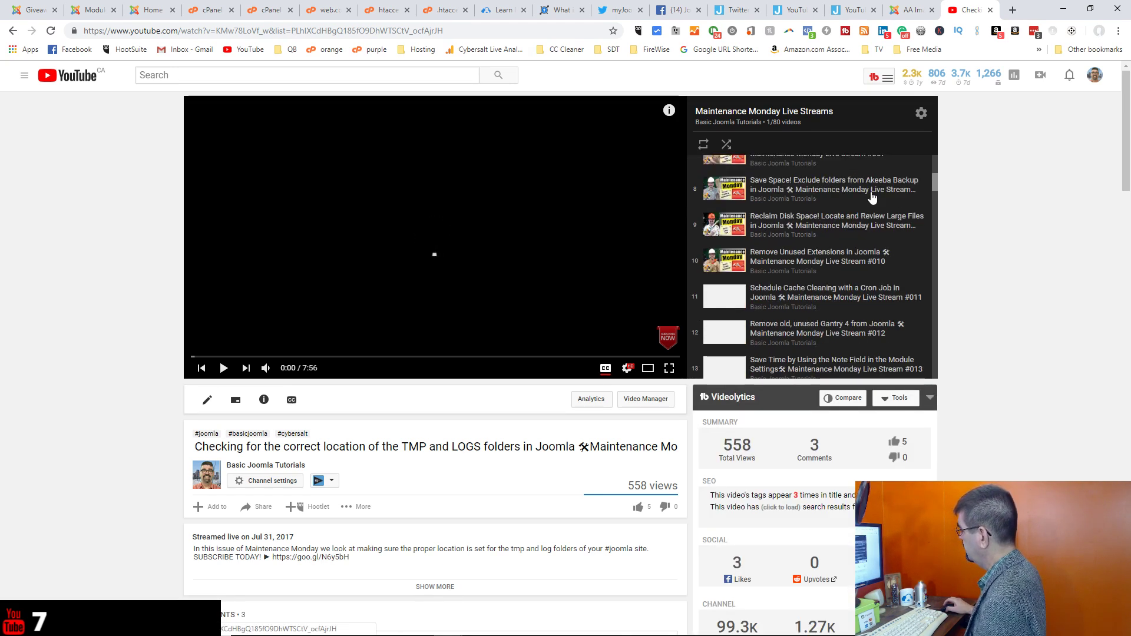
pyautogui.scroll(-3, 871, 194)
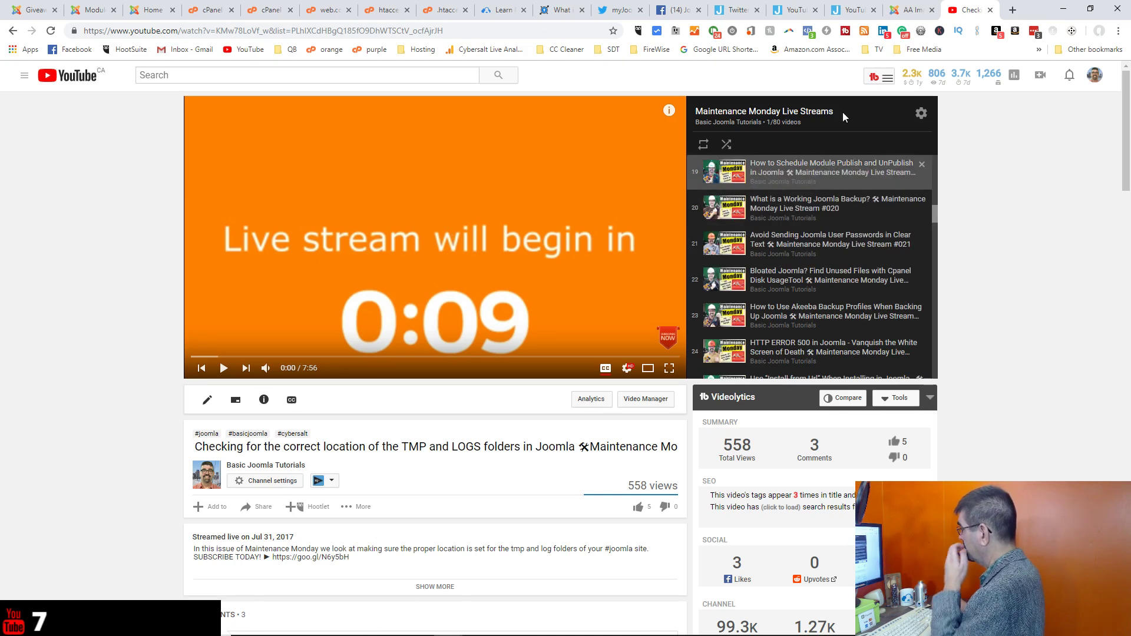
pyautogui.click(910, 11)
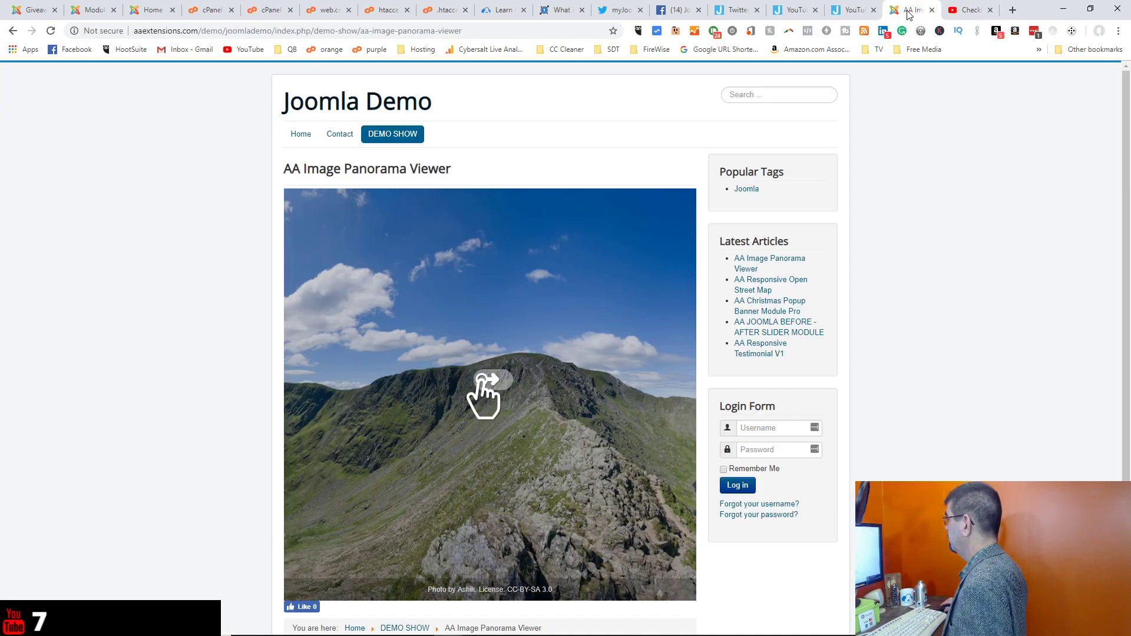
# Back on the YouTubeR demo, load more playlist videos and browse the new Peugeot and Acura cards
pyautogui.click(855, 12)
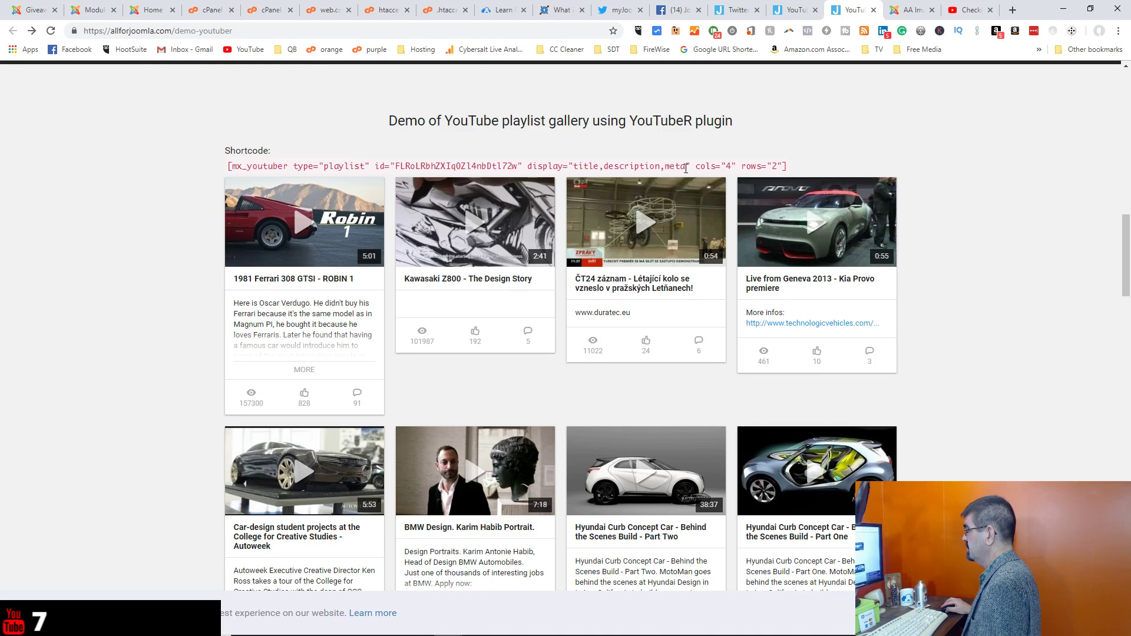
pyautogui.scroll(-3, 662, 265)
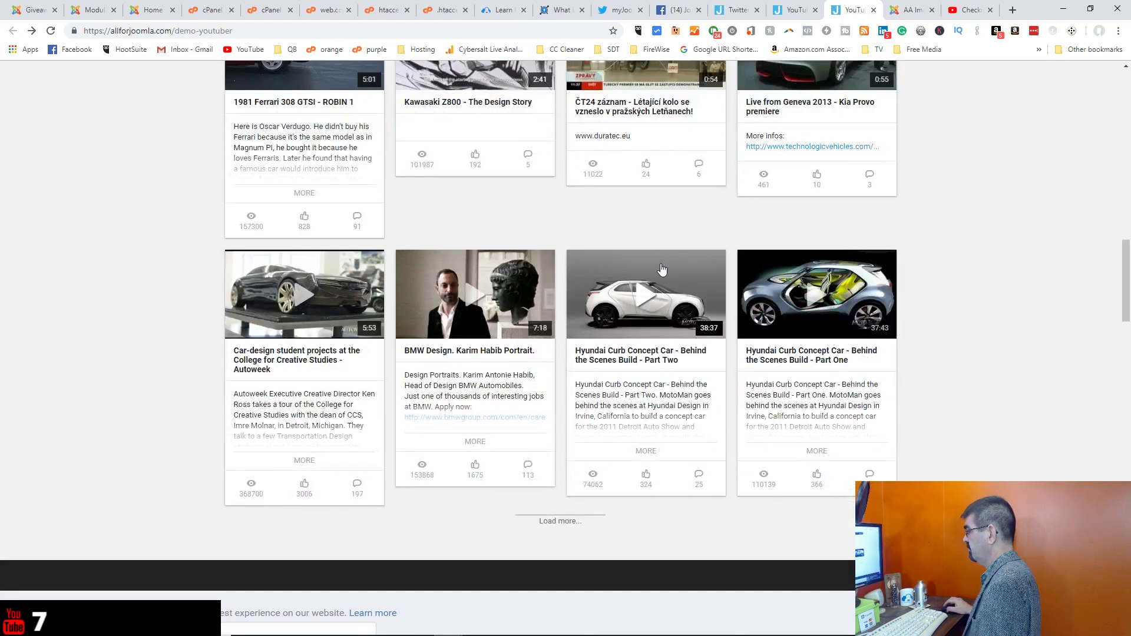
pyautogui.click(554, 522)
pyautogui.scroll(-6, 567, 493)
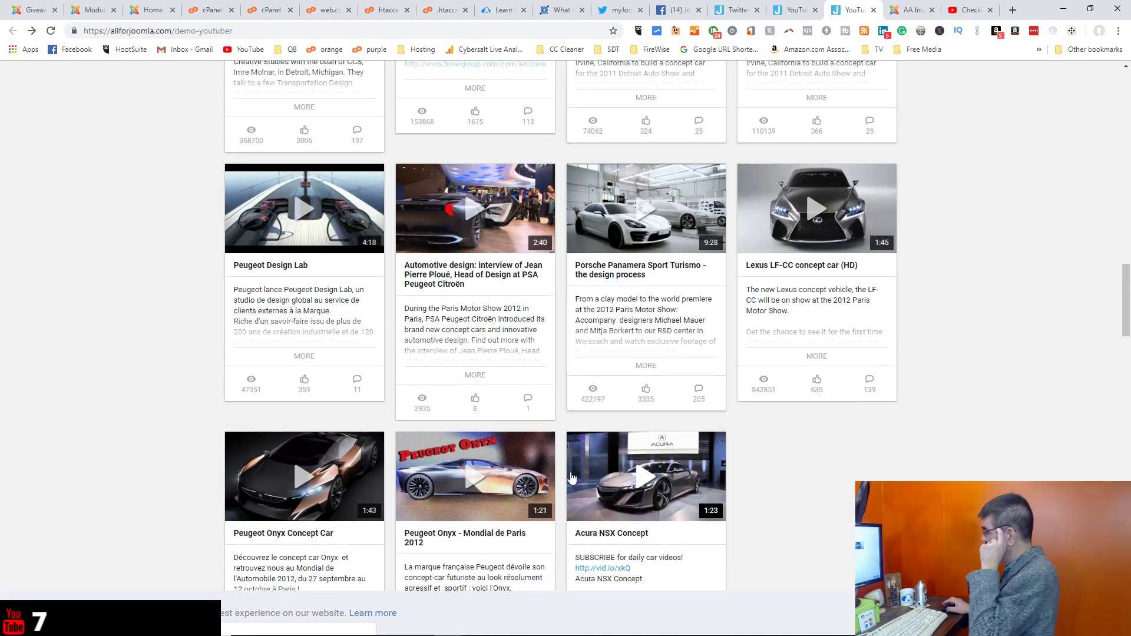
pyautogui.scroll(-20, 897, 461)
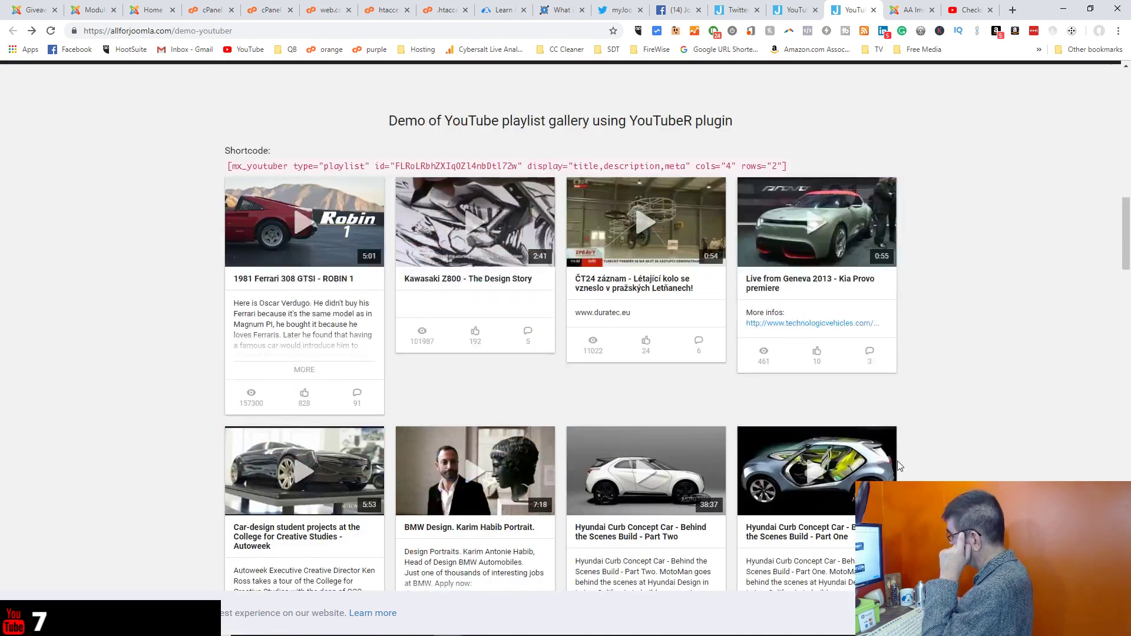
pyautogui.scroll(20, 890, 461)
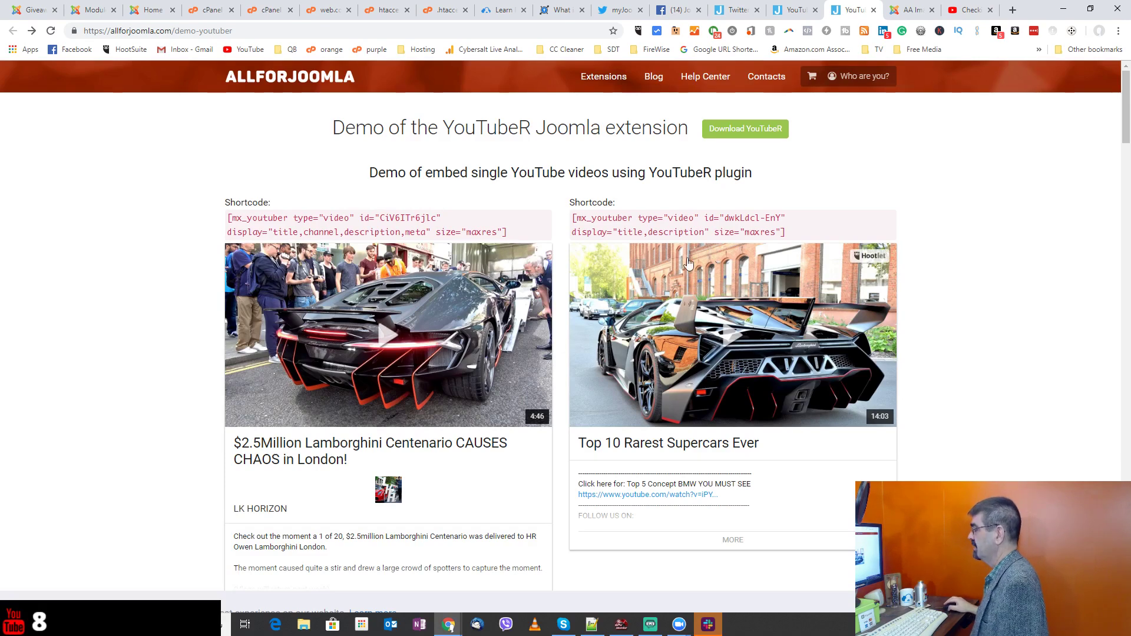
pyautogui.scroll(-12, 676, 272)
pyautogui.scroll(-20, 676, 273)
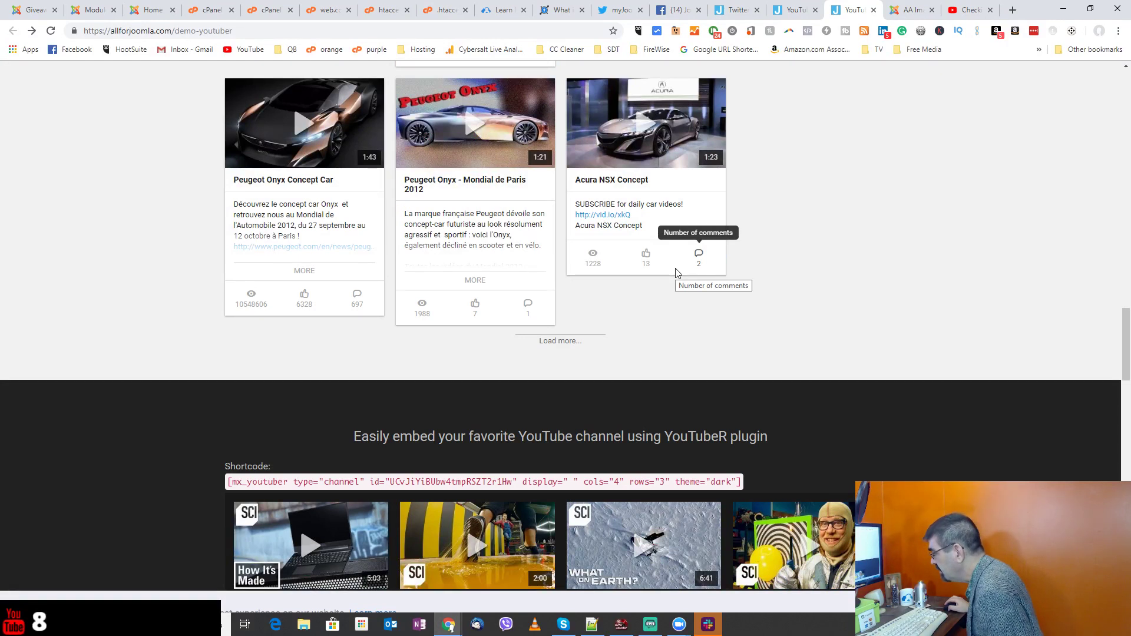
pyautogui.scroll(-3, 676, 273)
pyautogui.scroll(-1, 676, 270)
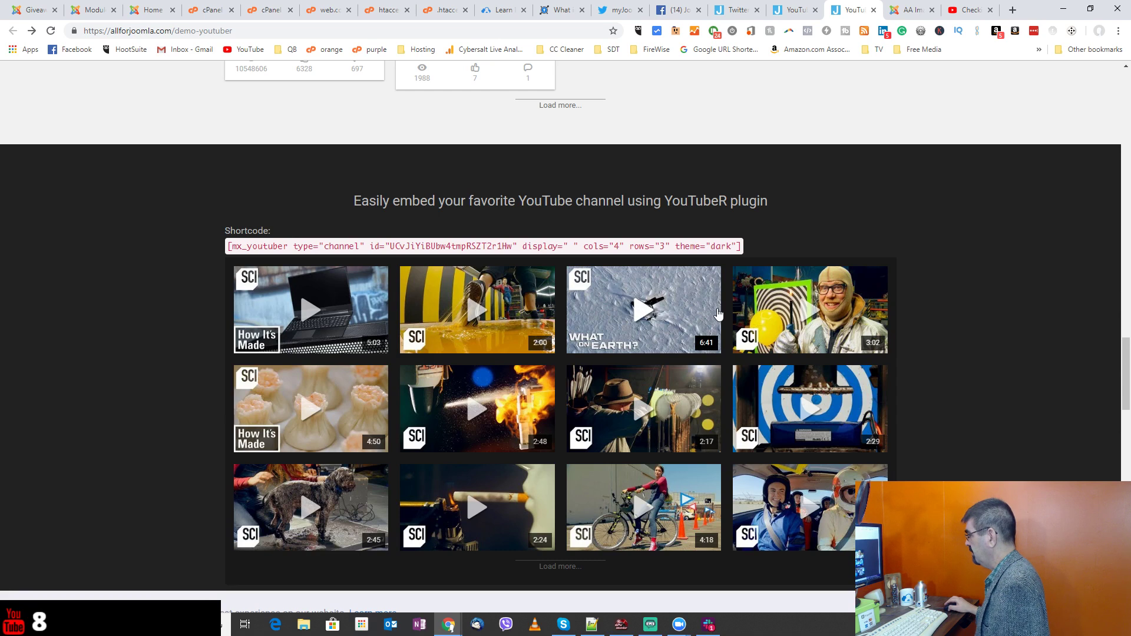
pyautogui.scroll(-4, 566, 249)
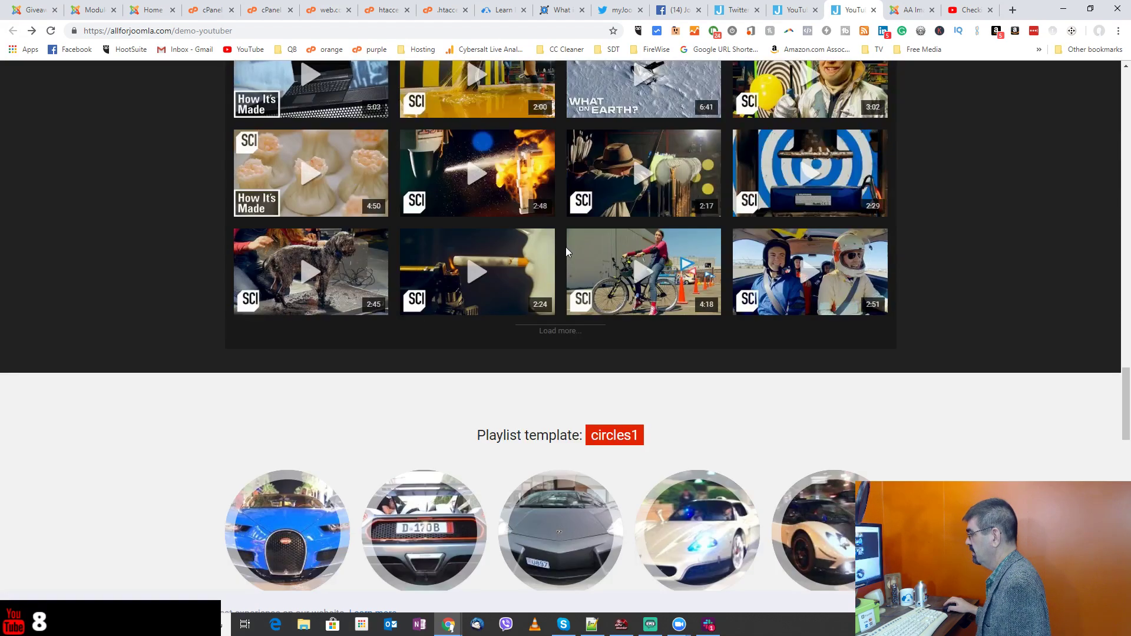
pyautogui.scroll(-4, 566, 246)
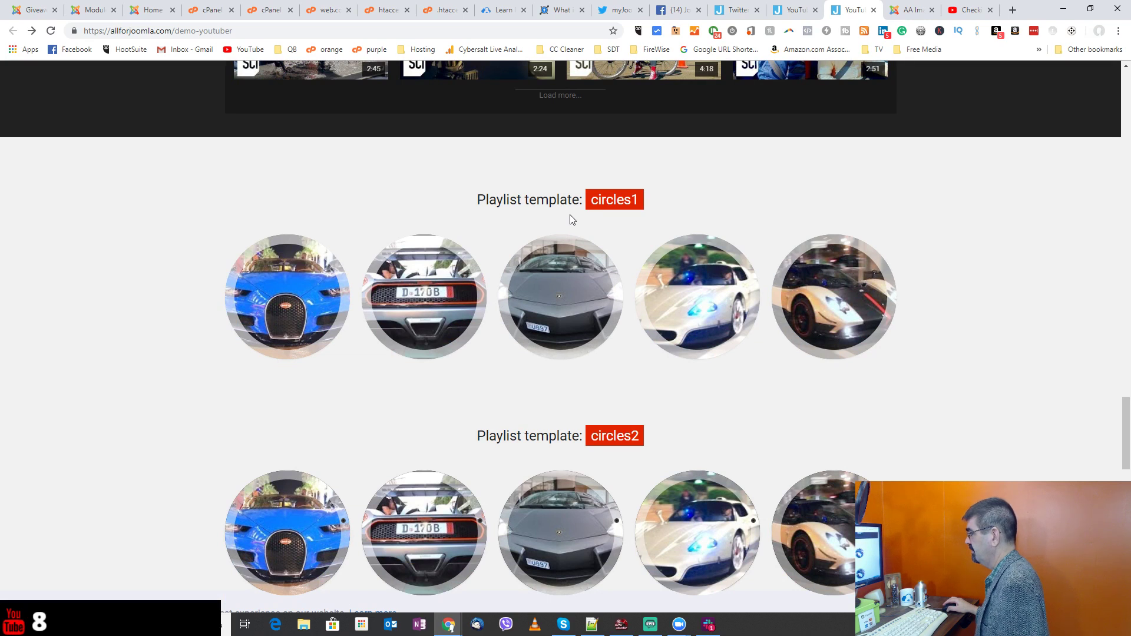
pyautogui.moveTo(578, 296)
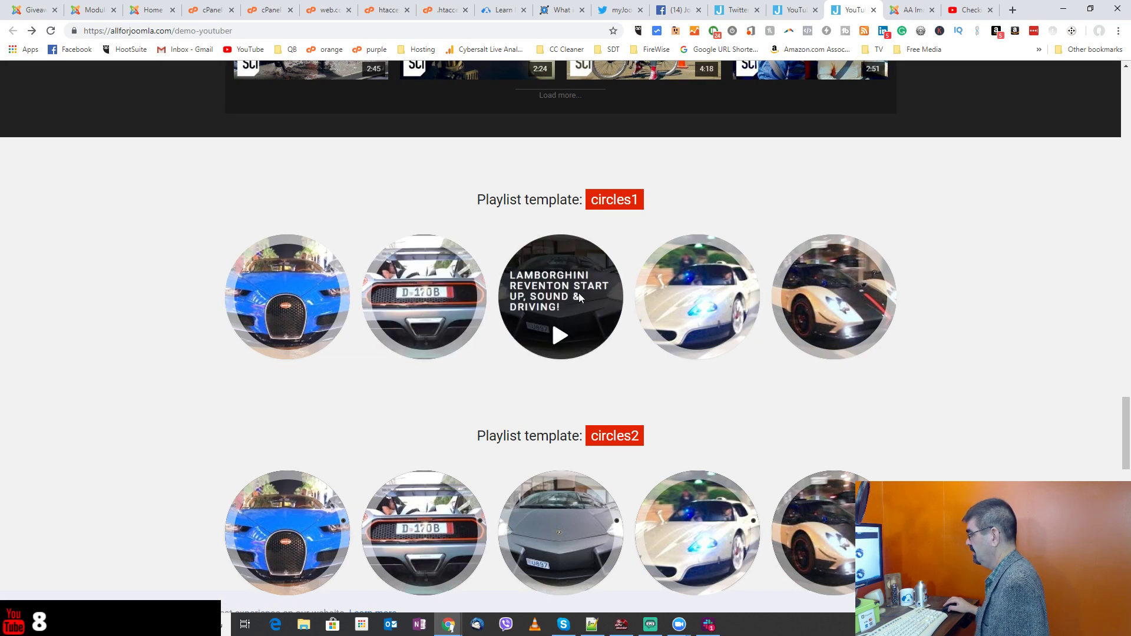
pyautogui.scroll(-5, 708, 295)
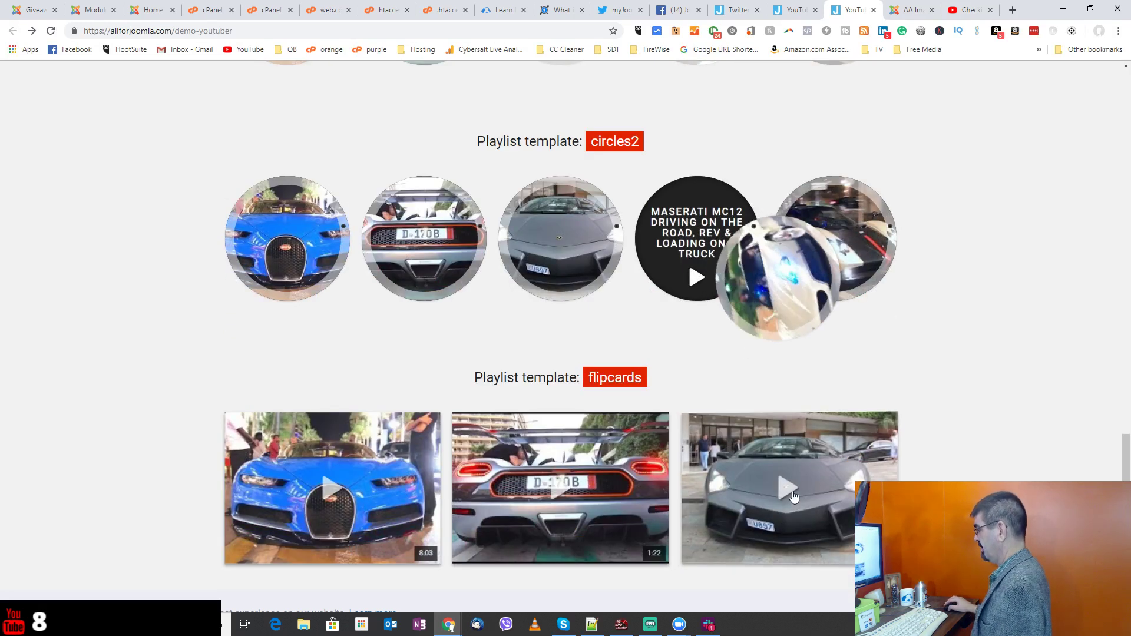
pyautogui.moveTo(795, 499)
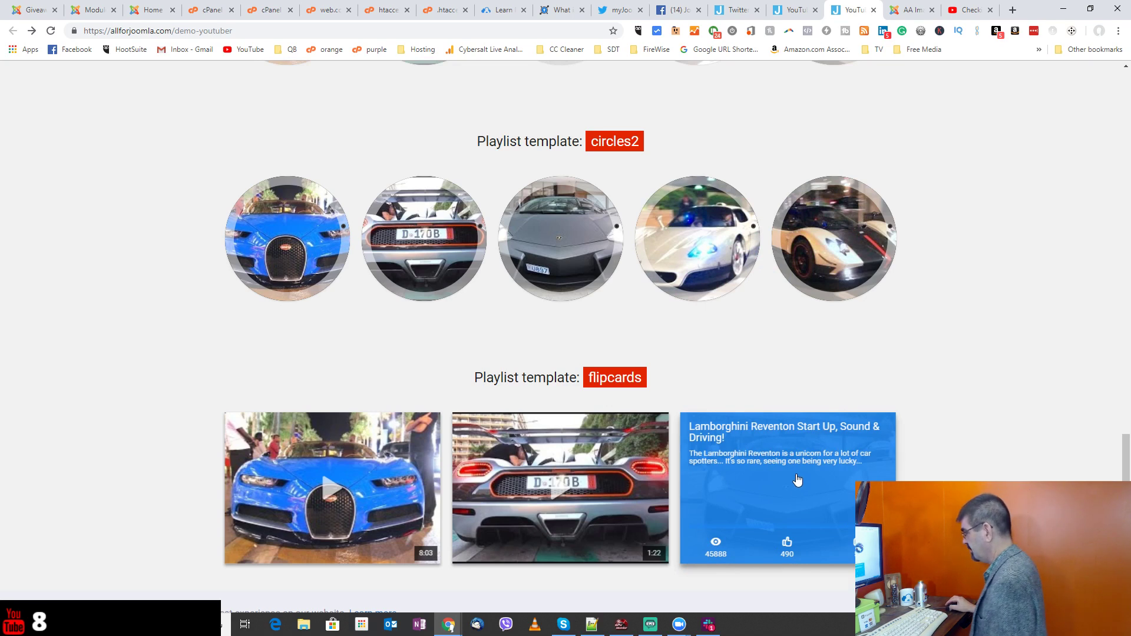
pyautogui.scroll(-3, 751, 340)
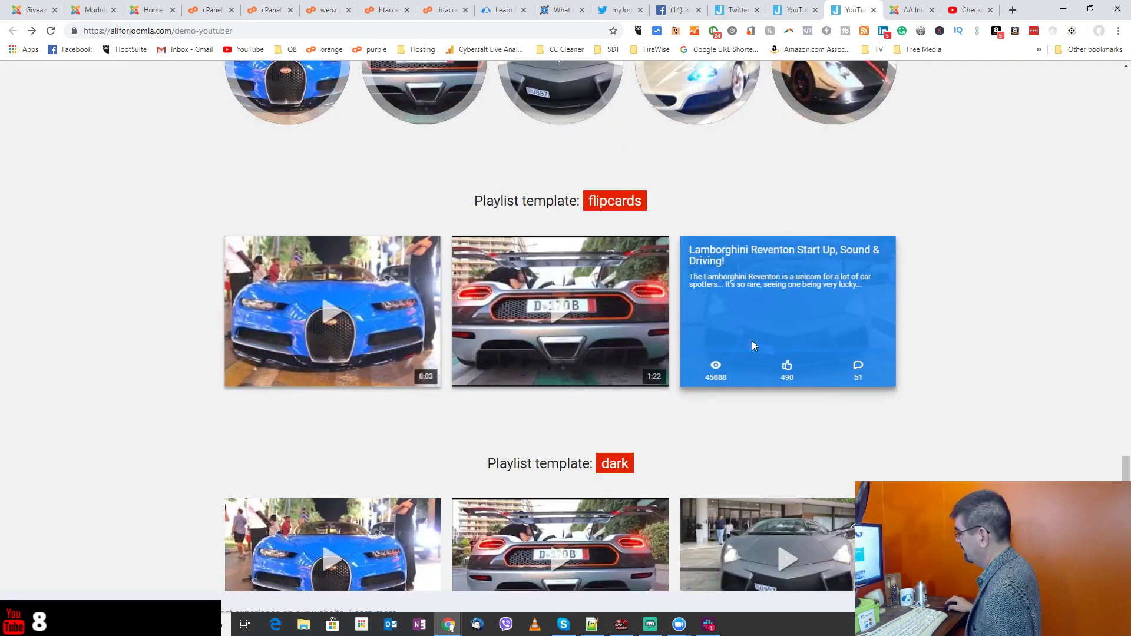
pyautogui.scroll(-2, 752, 342)
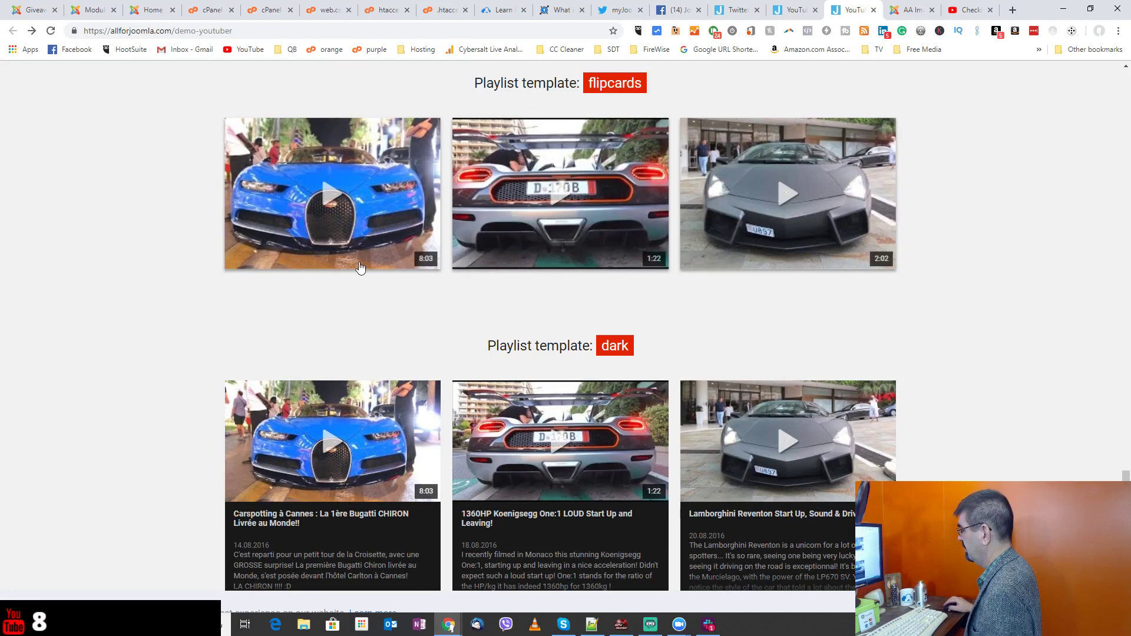
pyautogui.click(296, 193)
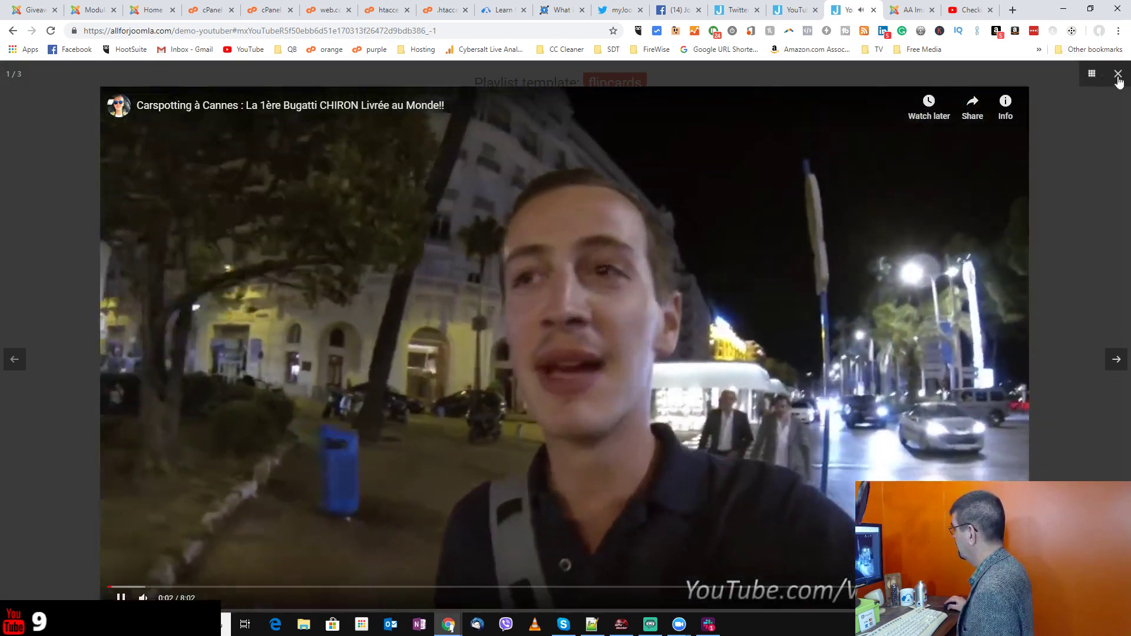
pyautogui.click(1118, 76)
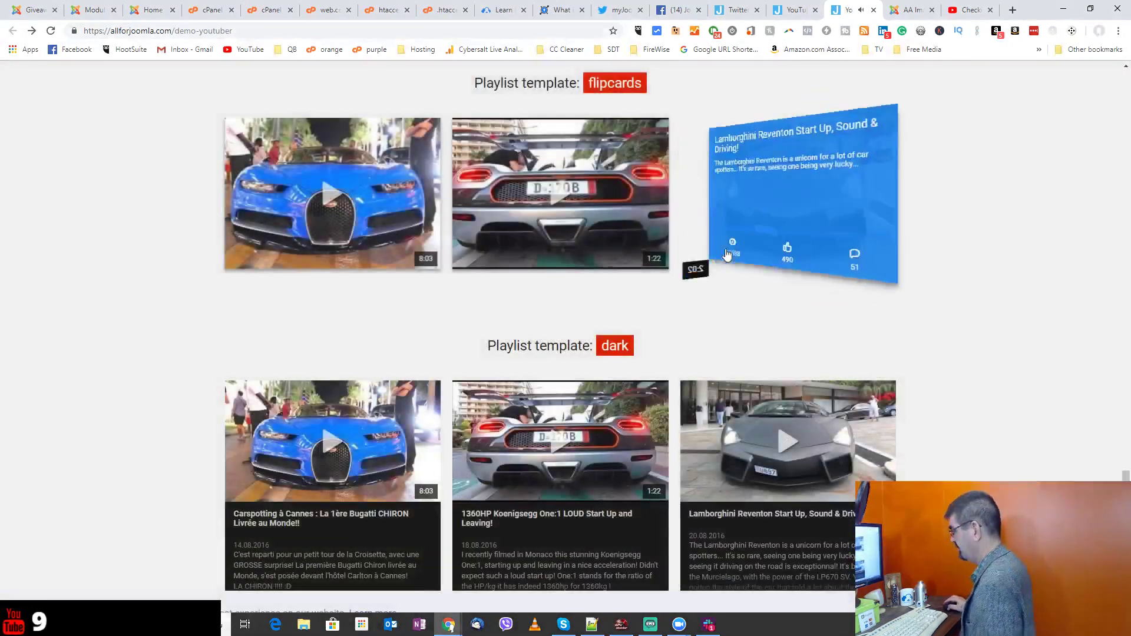
pyautogui.scroll(-5, 789, 236)
pyautogui.scroll(-5, 725, 259)
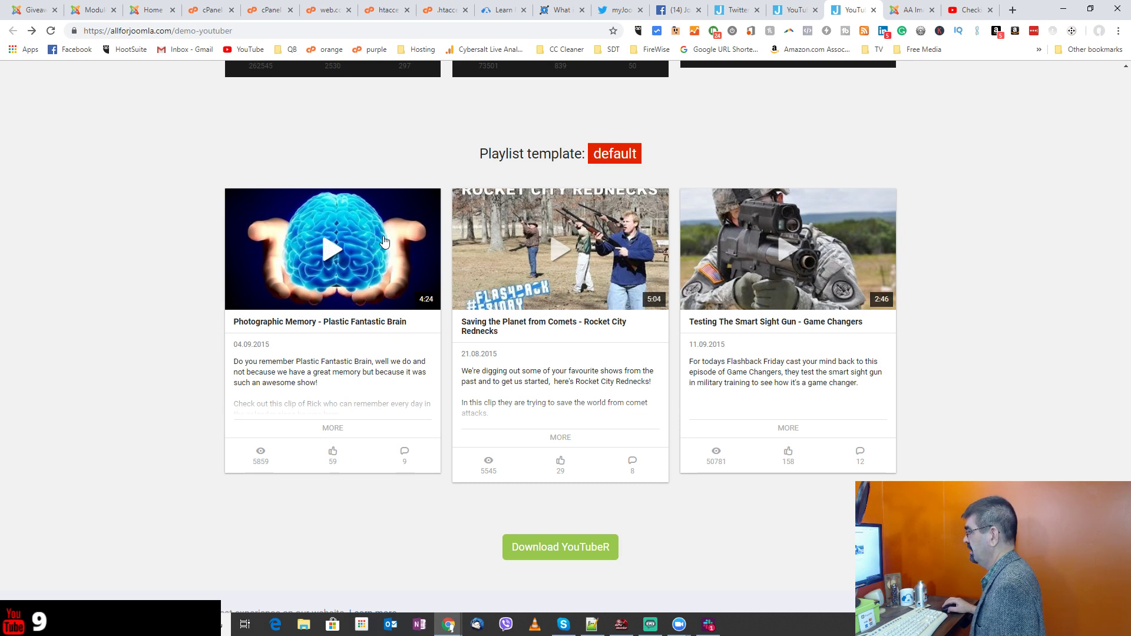
pyautogui.scroll(-1, 389, 236)
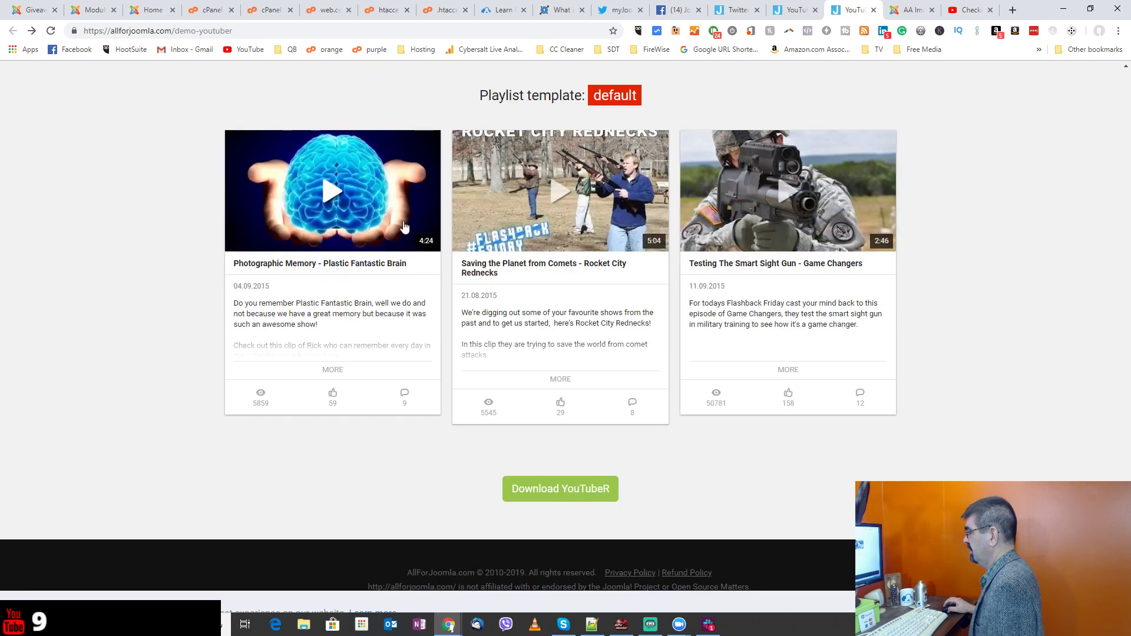
pyautogui.click(327, 207)
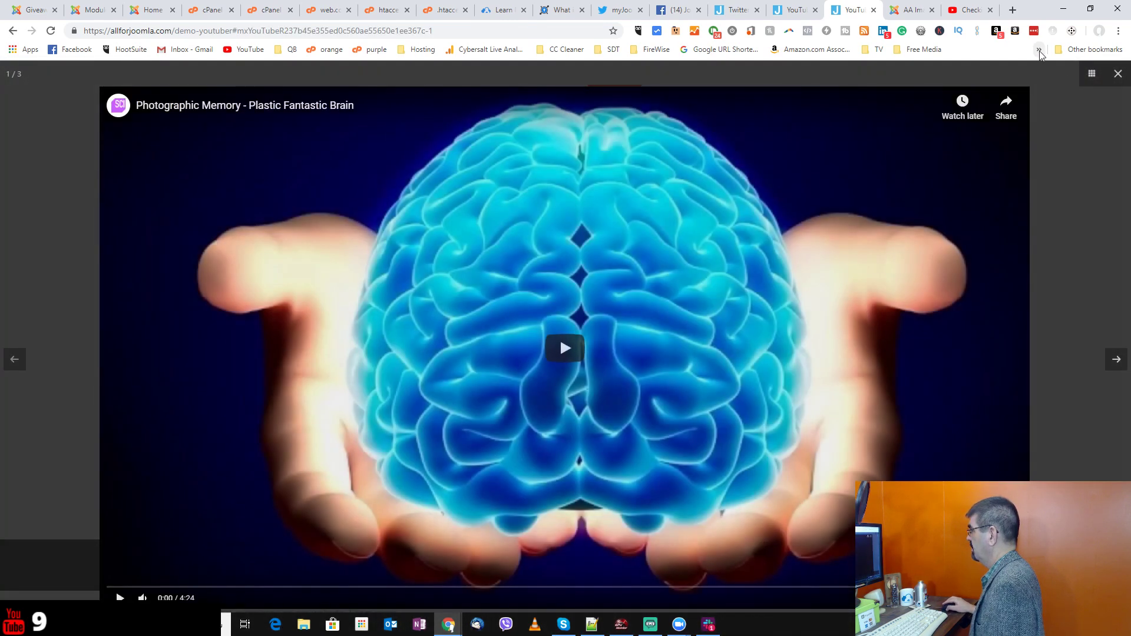
pyautogui.click(1118, 74)
pyautogui.scroll(3, 724, 277)
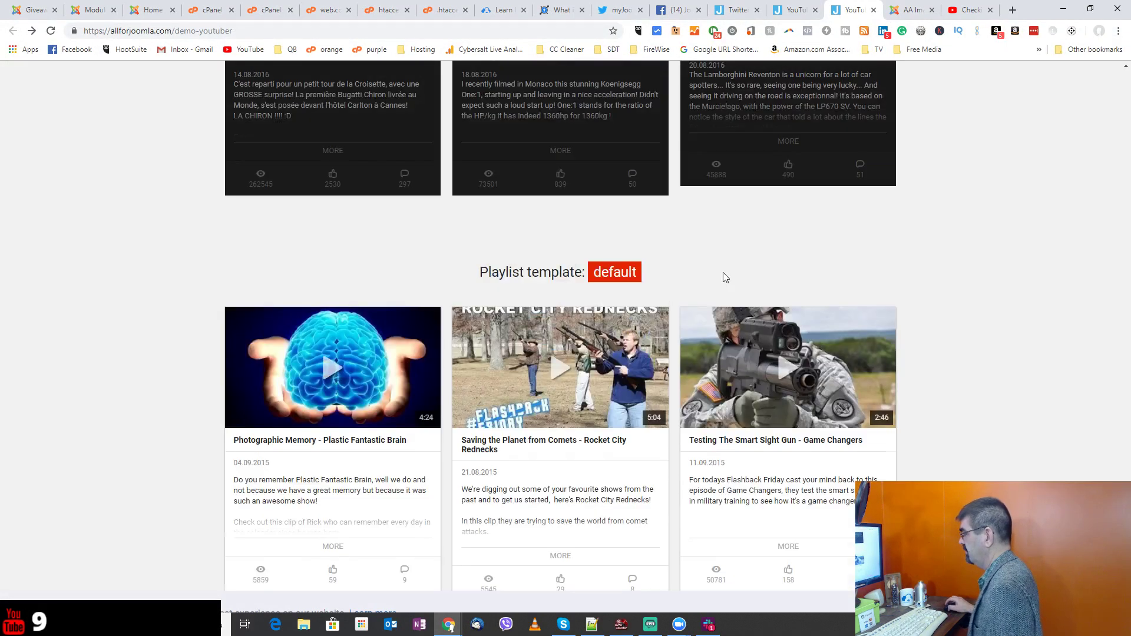
pyautogui.scroll(-3, 723, 277)
pyautogui.scroll(7, 724, 277)
pyautogui.scroll(10, 723, 272)
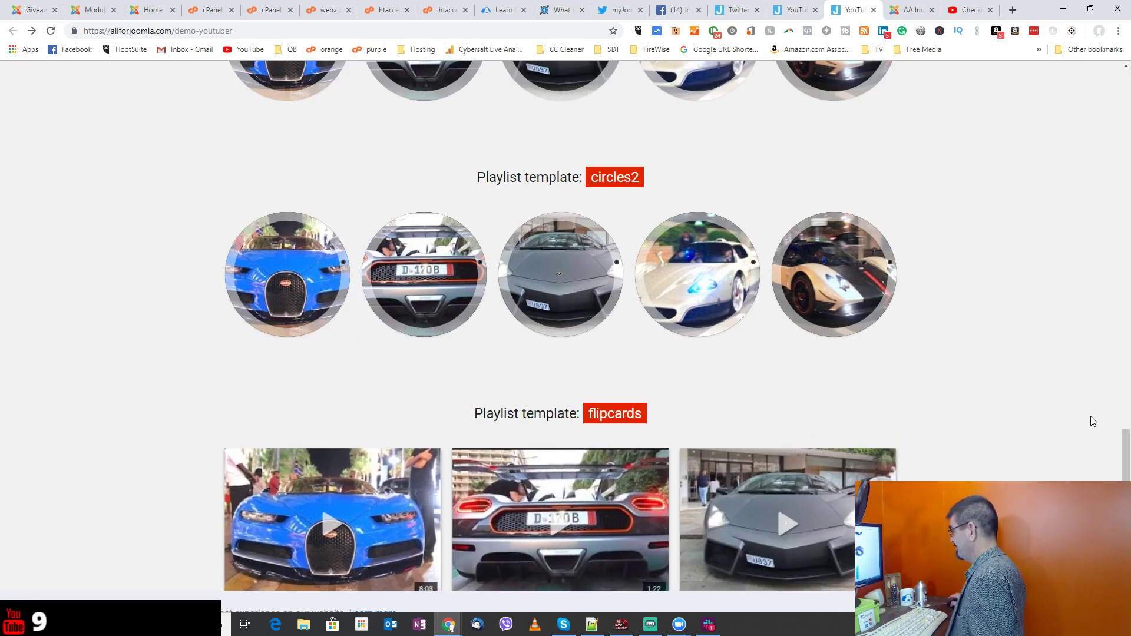
pyautogui.scroll(4, 946, 332)
pyautogui.scroll(1, 945, 333)
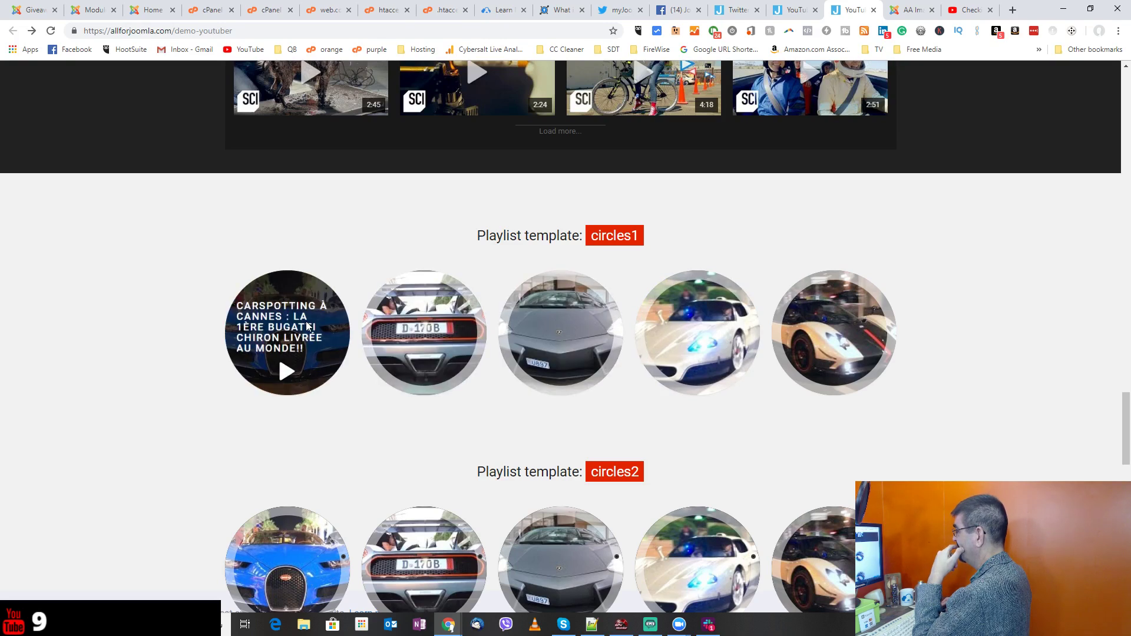
pyautogui.scroll(7, 383, 311)
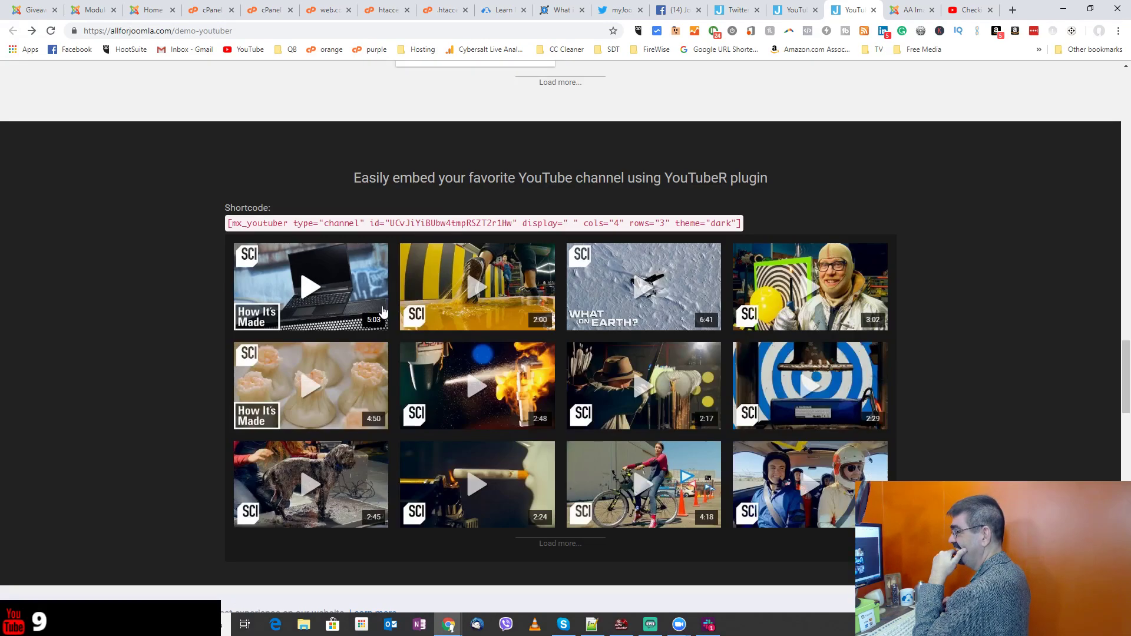
pyautogui.scroll(-3, 383, 311)
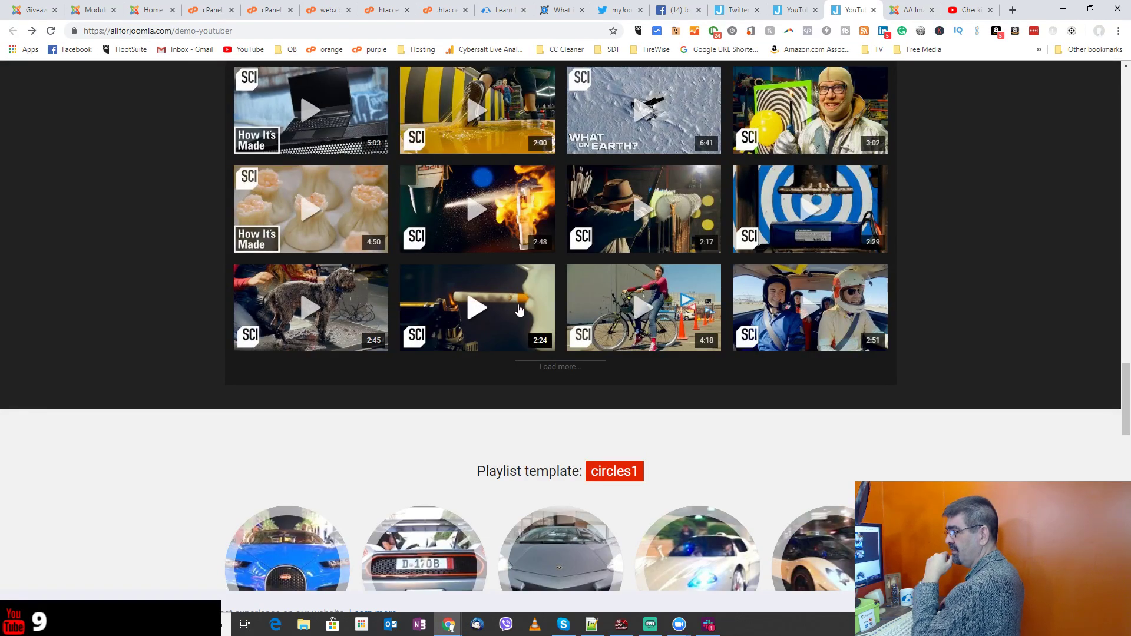
pyautogui.scroll(-2, 736, 304)
pyautogui.scroll(3, 735, 304)
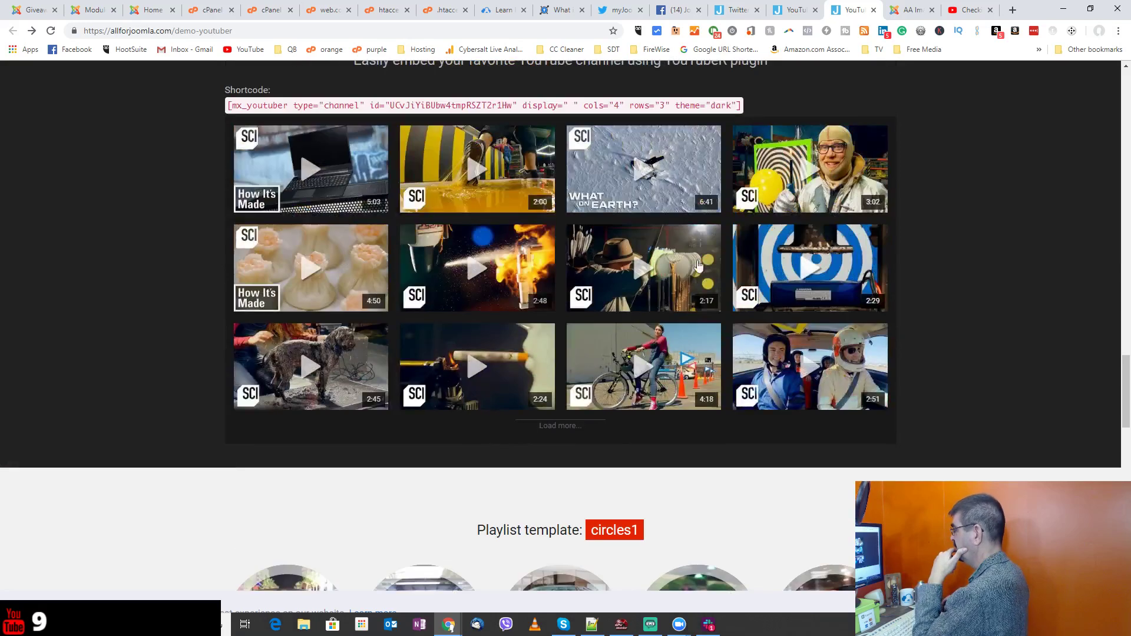
pyautogui.scroll(5, 1006, 303)
pyautogui.scroll(9, 1005, 304)
pyautogui.scroll(-3, 936, 301)
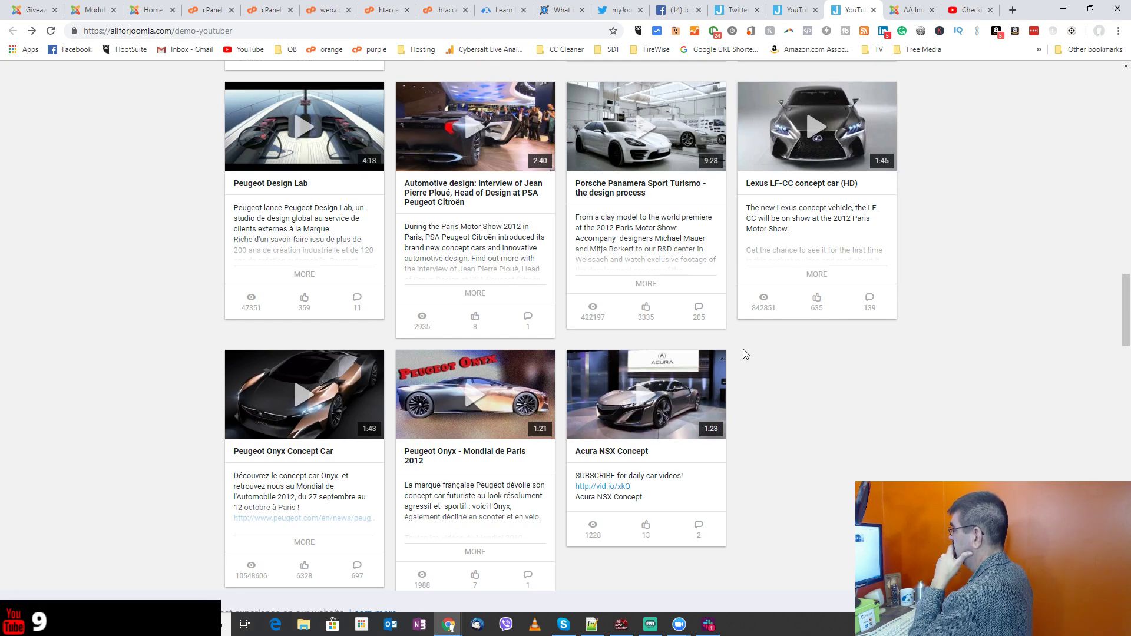
pyautogui.scroll(1, 843, 431)
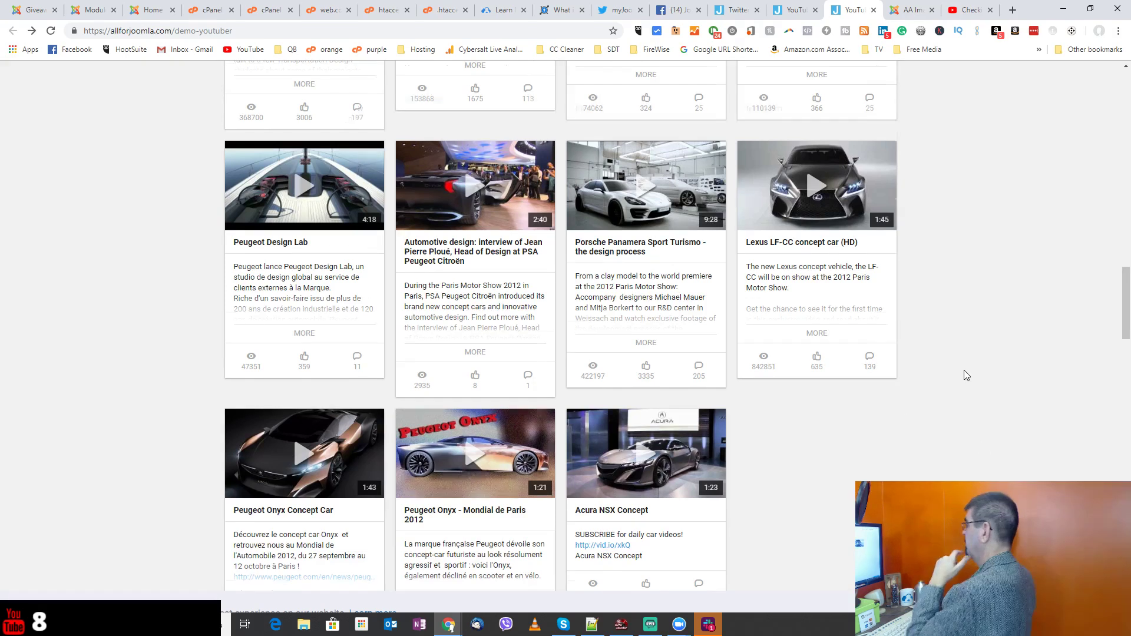
pyautogui.scroll(10, 964, 371)
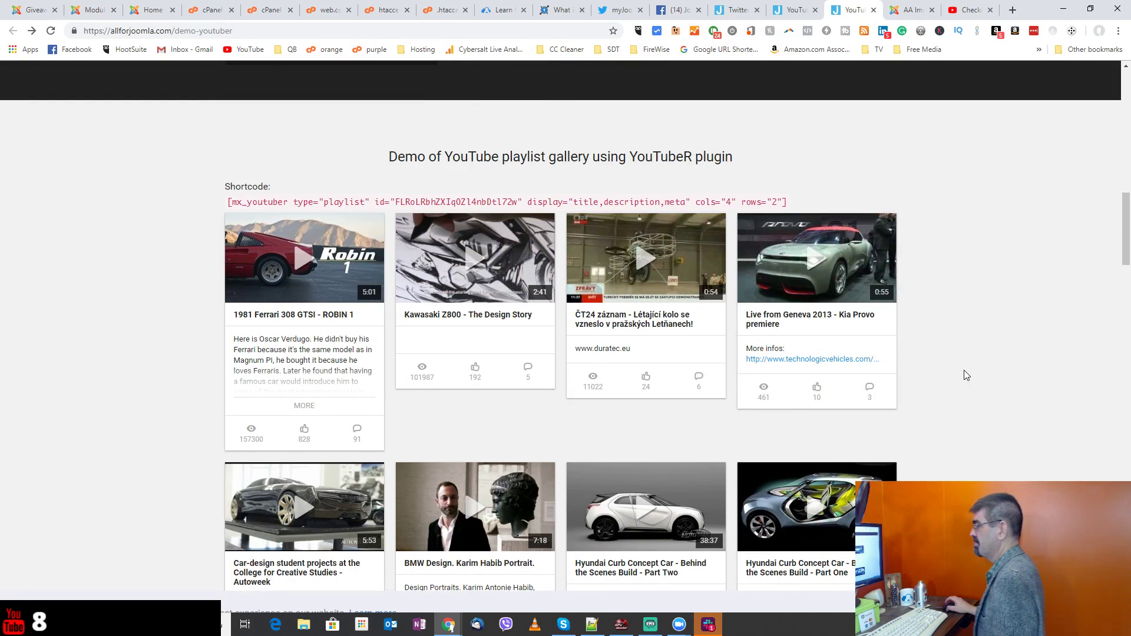
pyautogui.scroll(12, 963, 375)
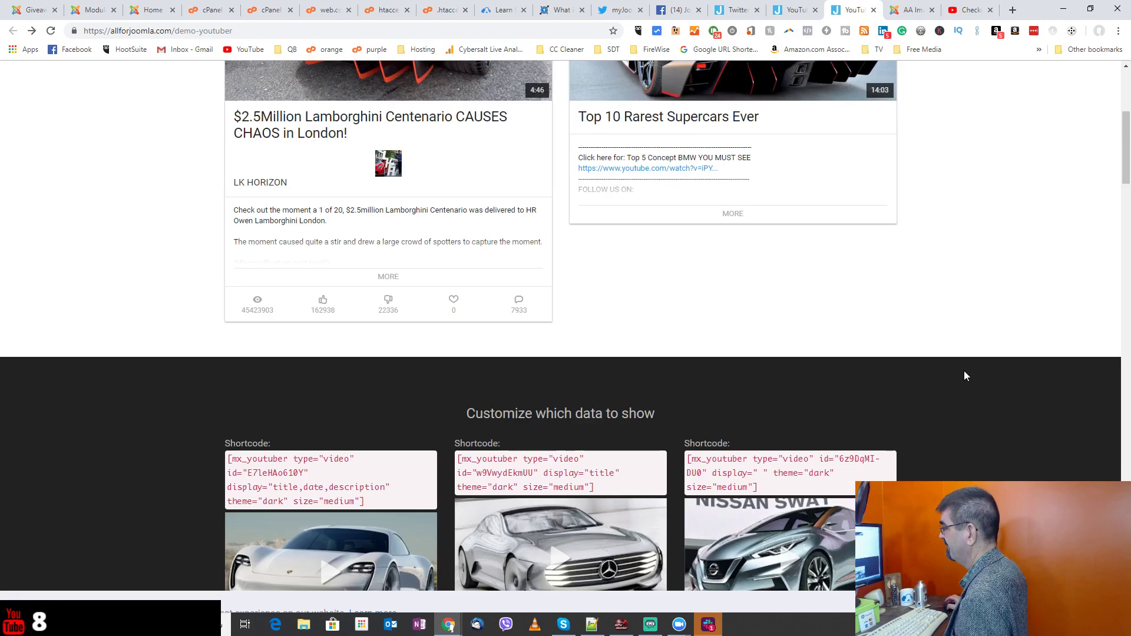
pyautogui.scroll(6, 964, 376)
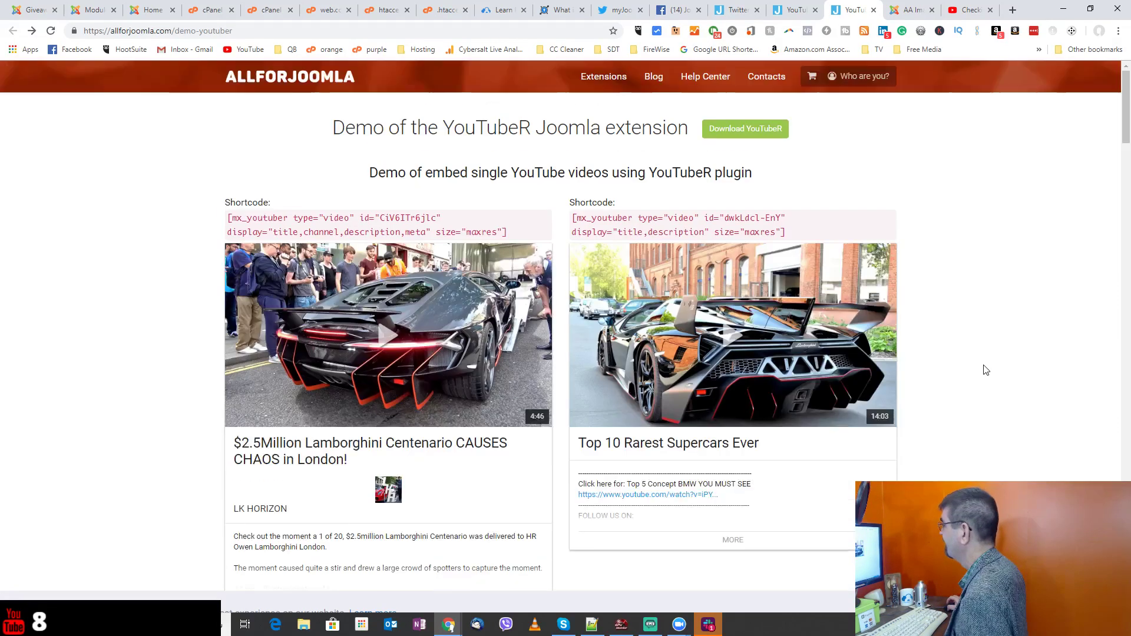
# Search Google for 'uikit' in a new tab and open the getuikit.com homepage
pyautogui.hotkey('ctrl', 't')
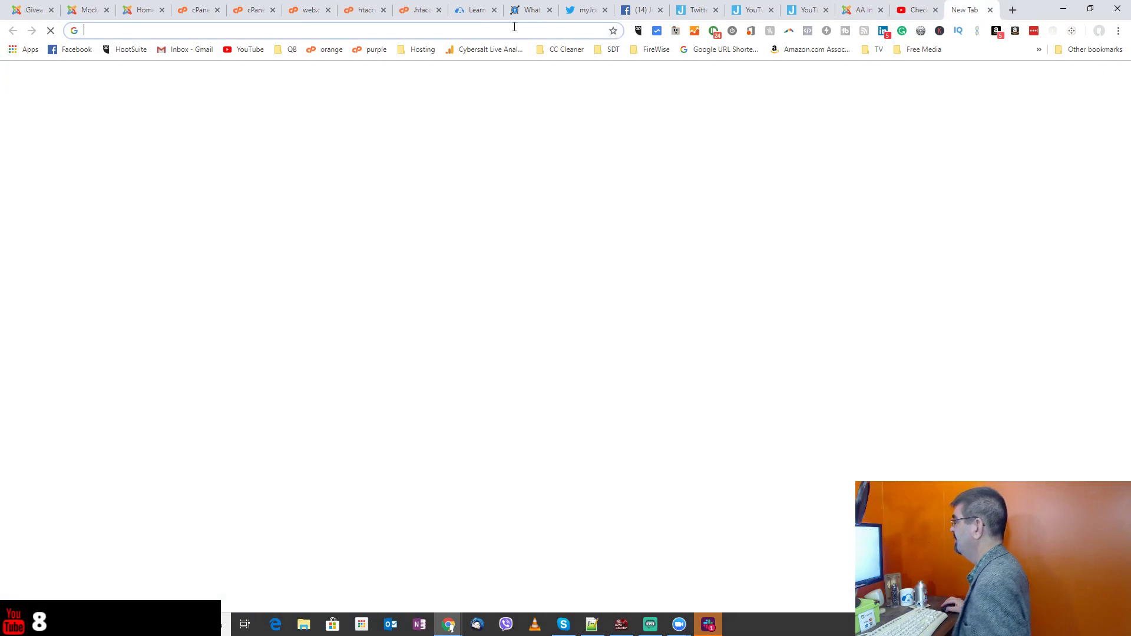
pyautogui.write('uikit')
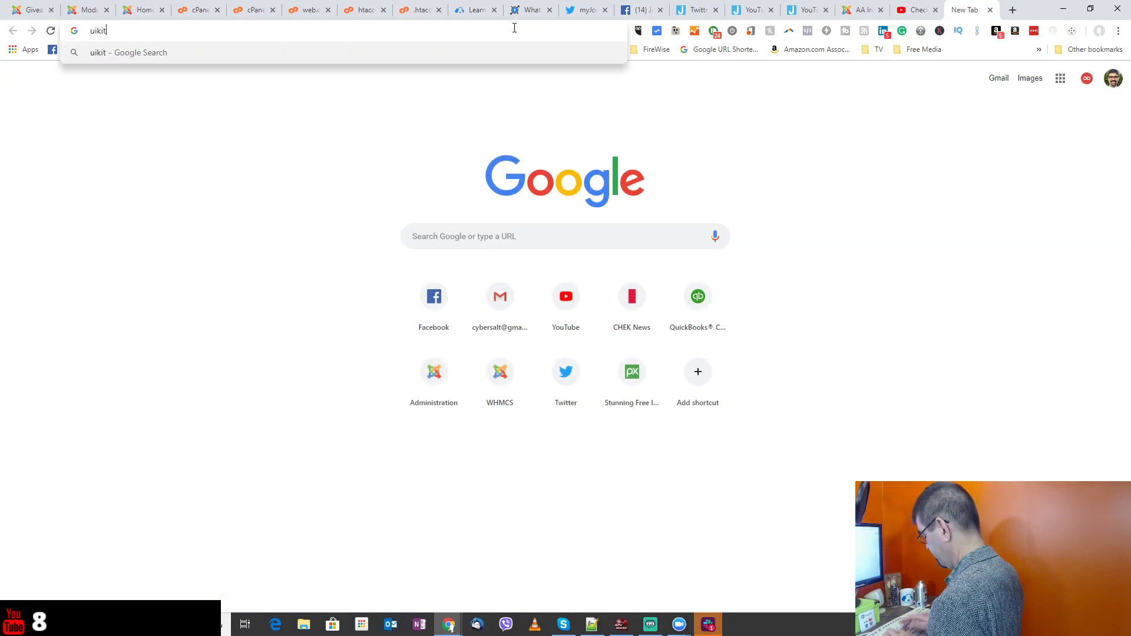
pyautogui.press('Return')
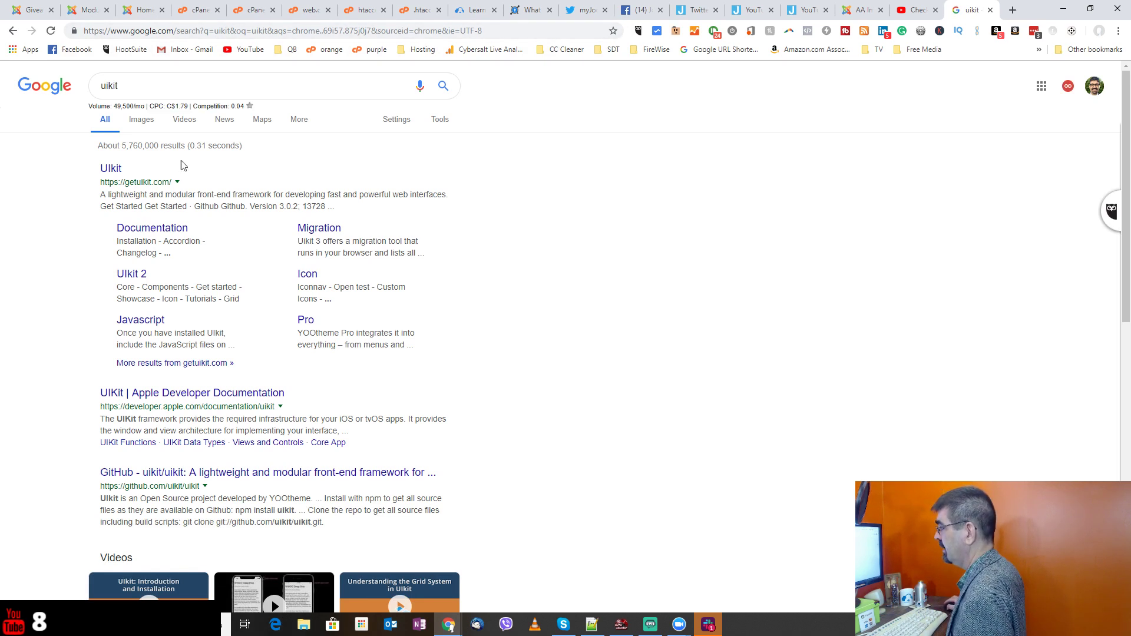
pyautogui.click(112, 169)
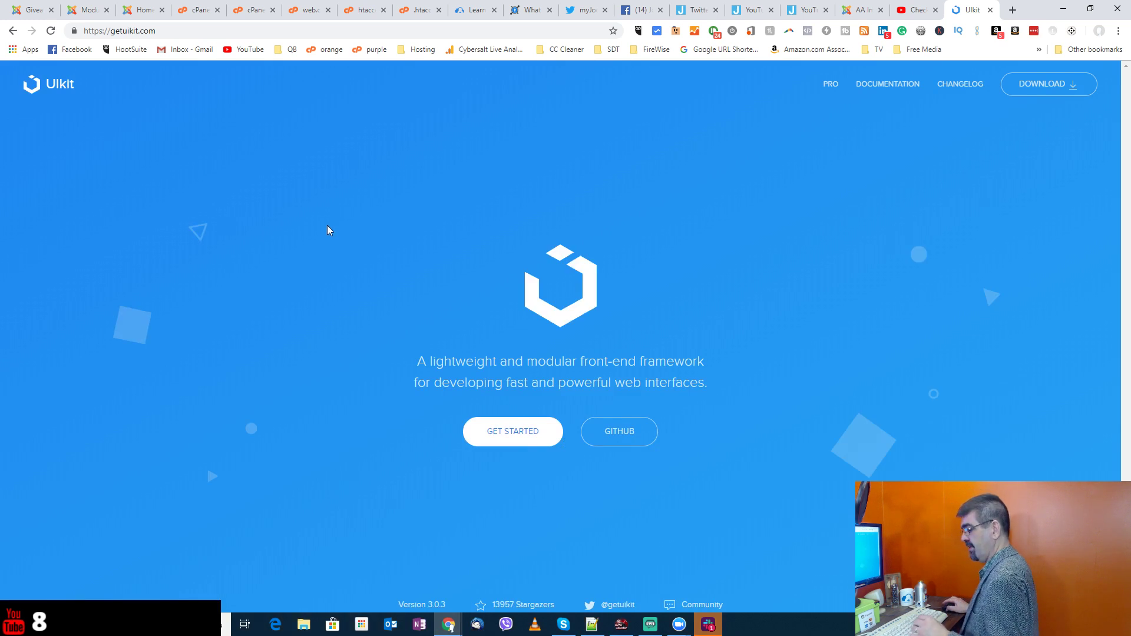
# Go to GET STARTED and read the Introduction page's HTML template and editor plugin sections
pyautogui.click(534, 434)
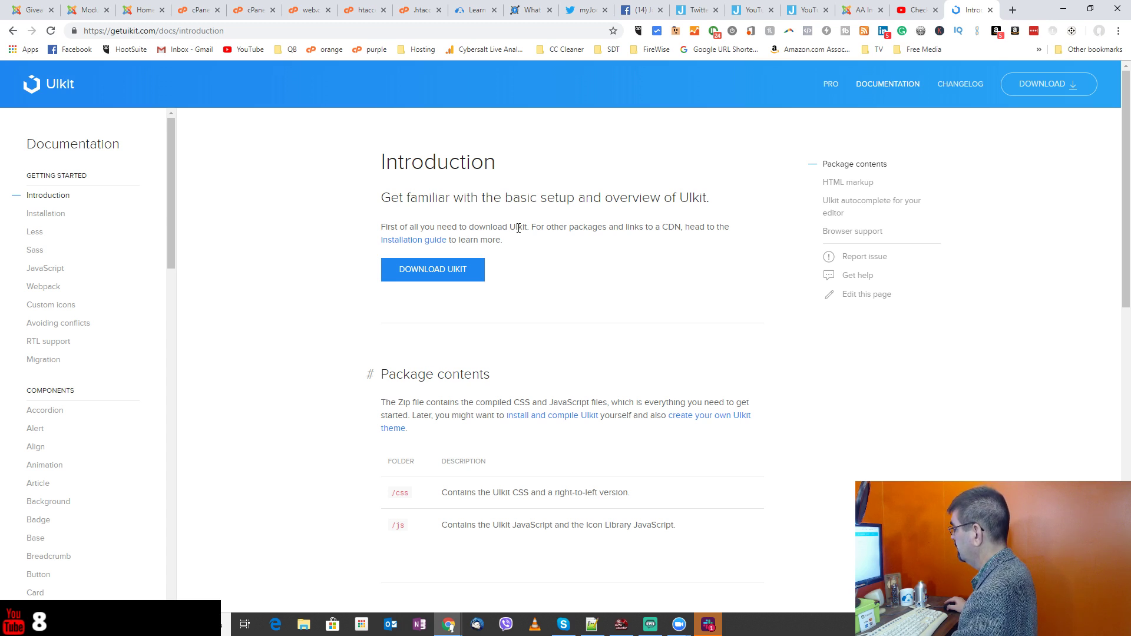
pyautogui.scroll(-2, 519, 228)
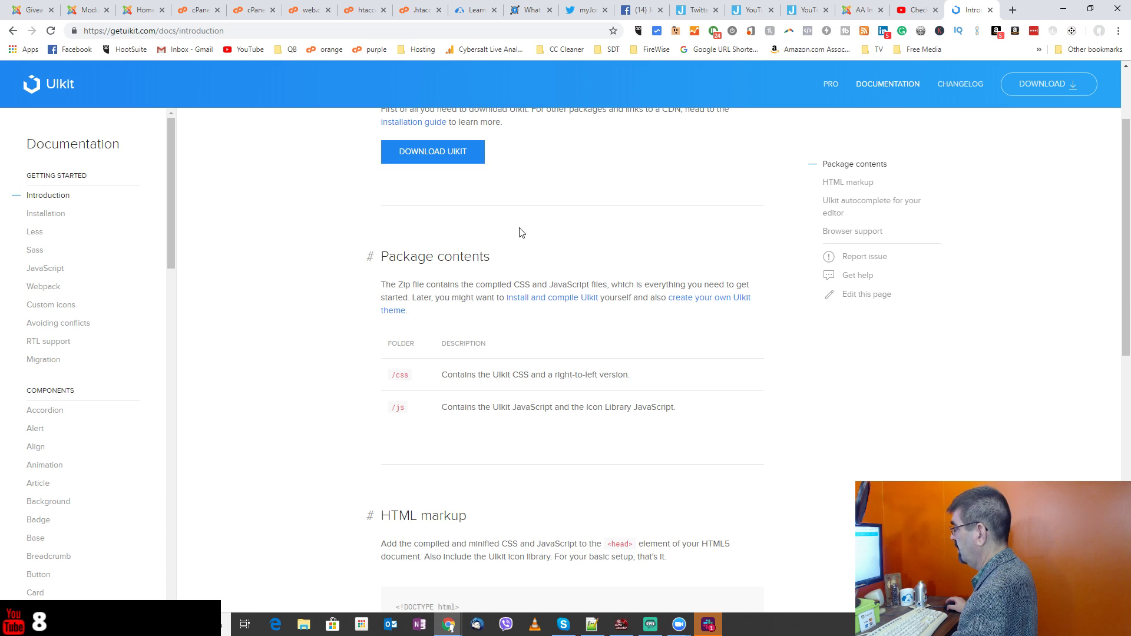
pyautogui.scroll(1, 520, 232)
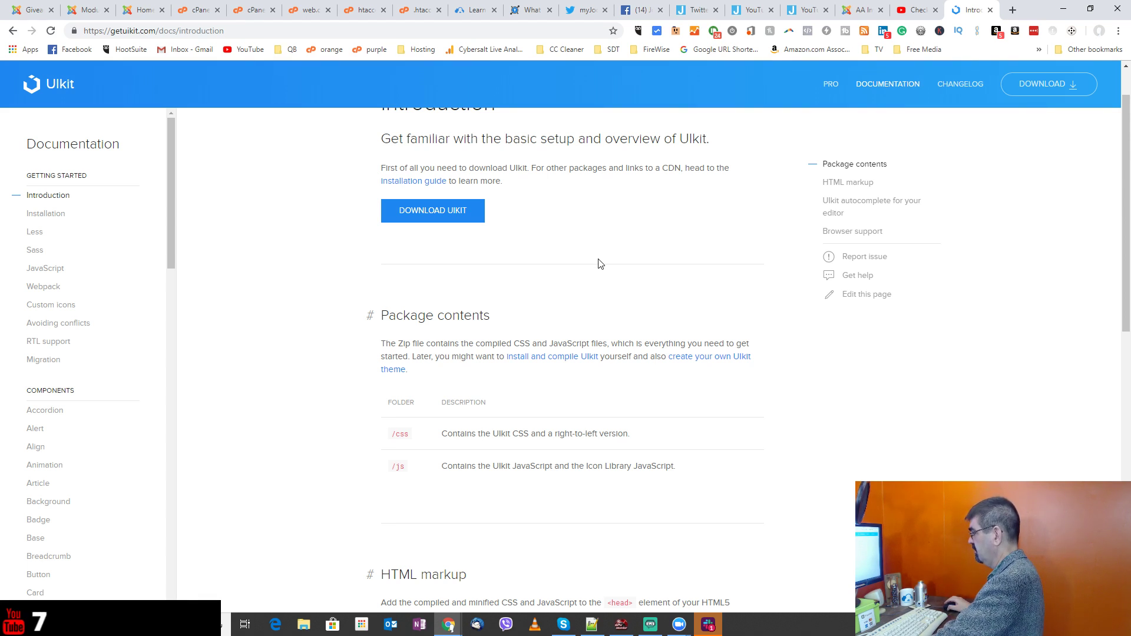
pyautogui.scroll(-3, 600, 263)
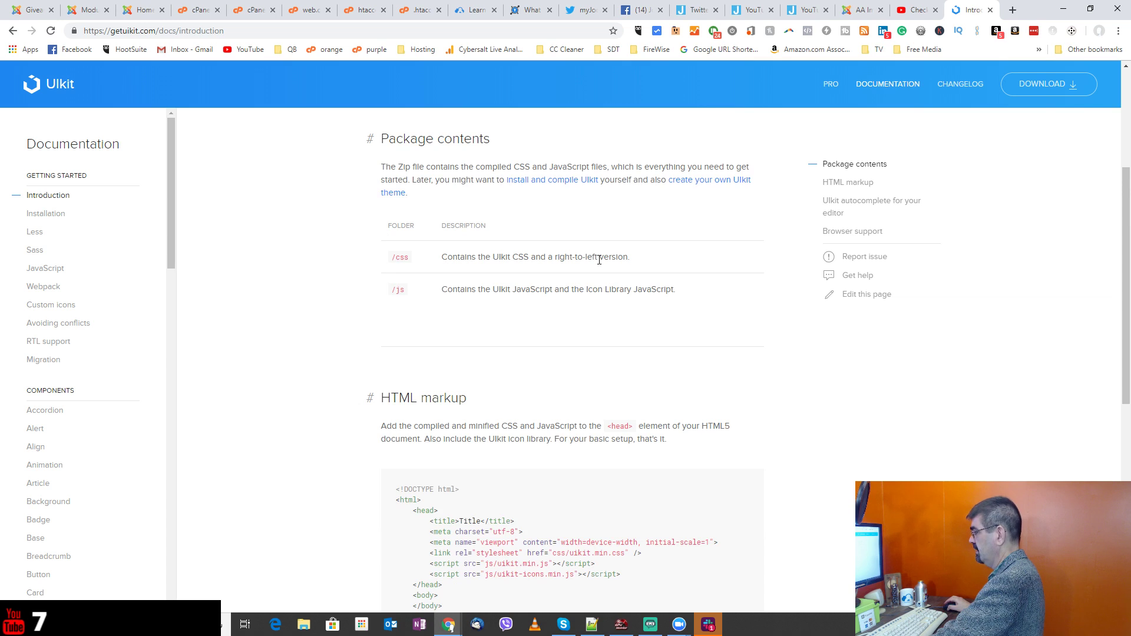
pyautogui.scroll(-2, 599, 260)
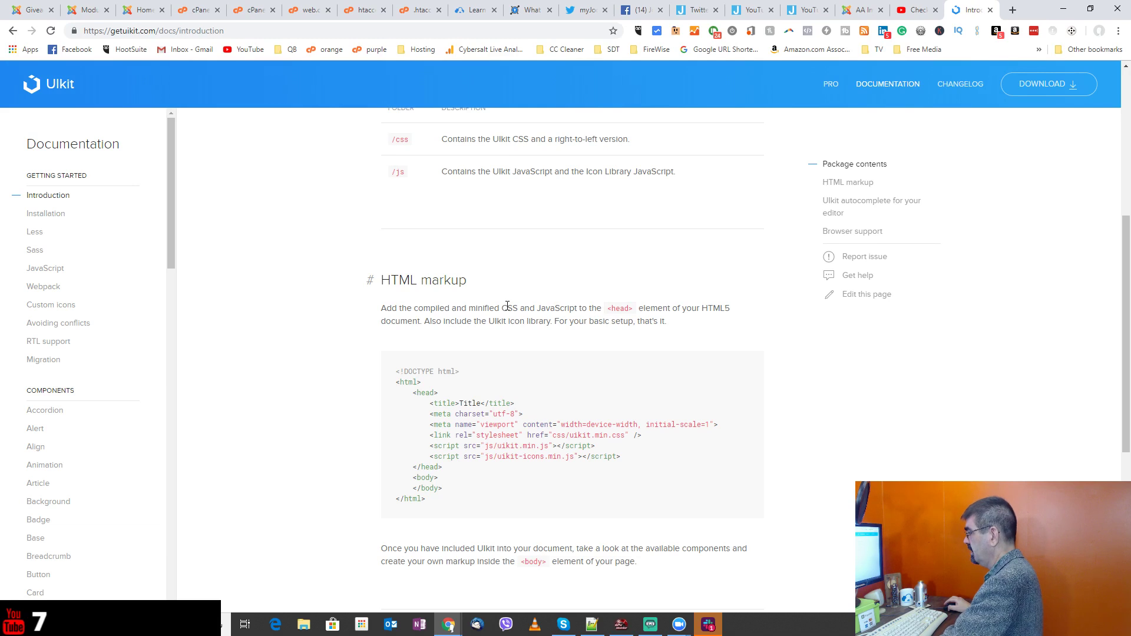
pyautogui.scroll(-2, 507, 305)
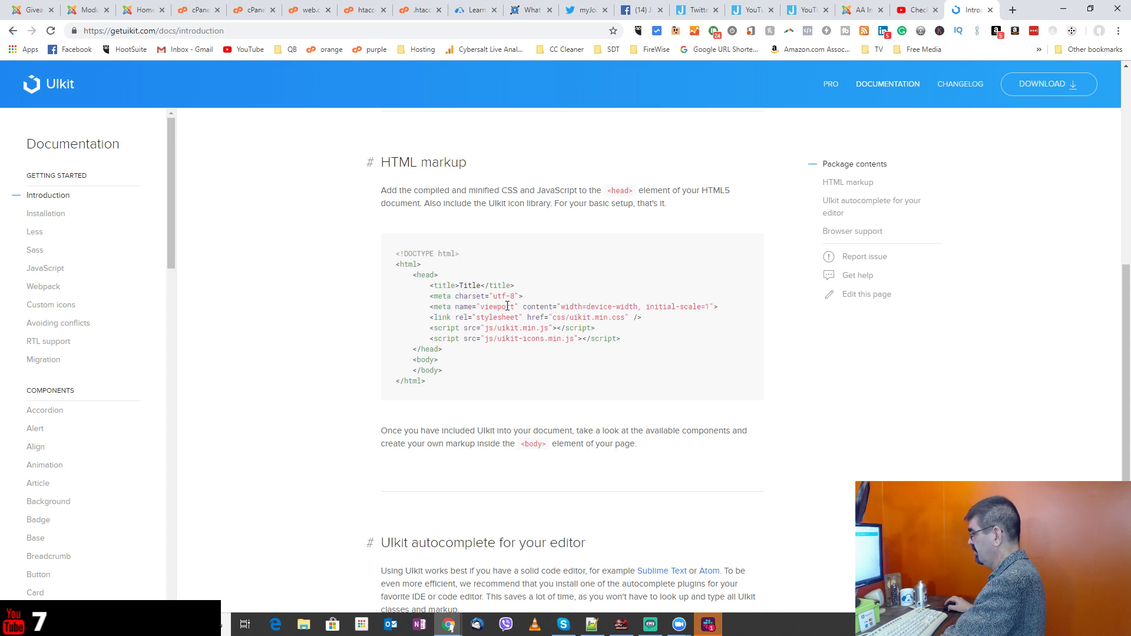
pyautogui.scroll(-3, 507, 306)
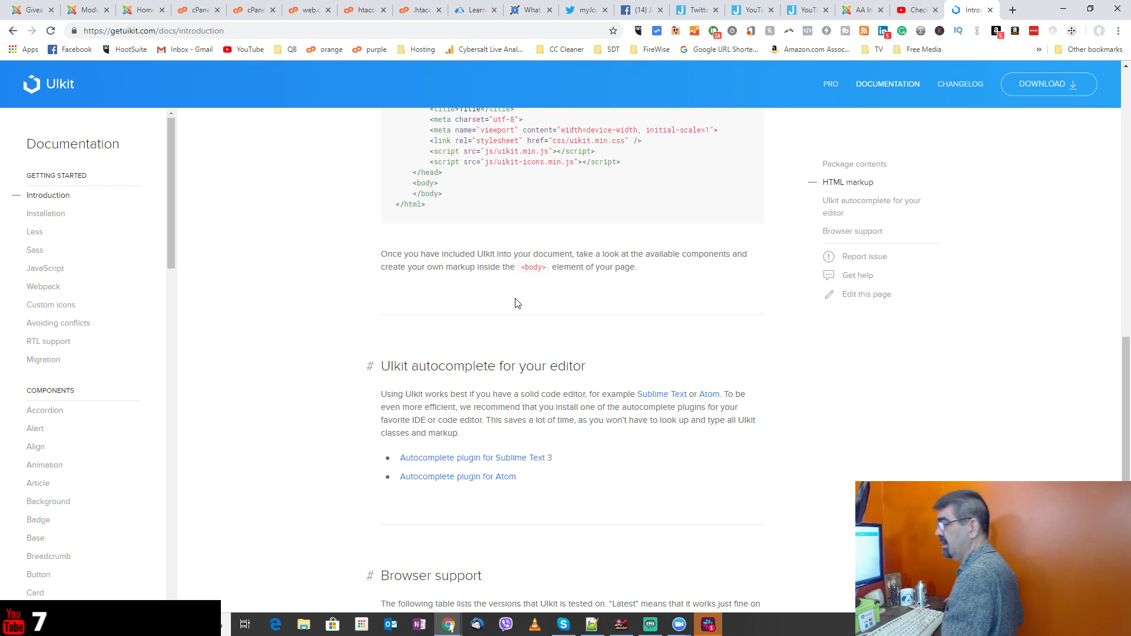
pyautogui.scroll(-1, 516, 303)
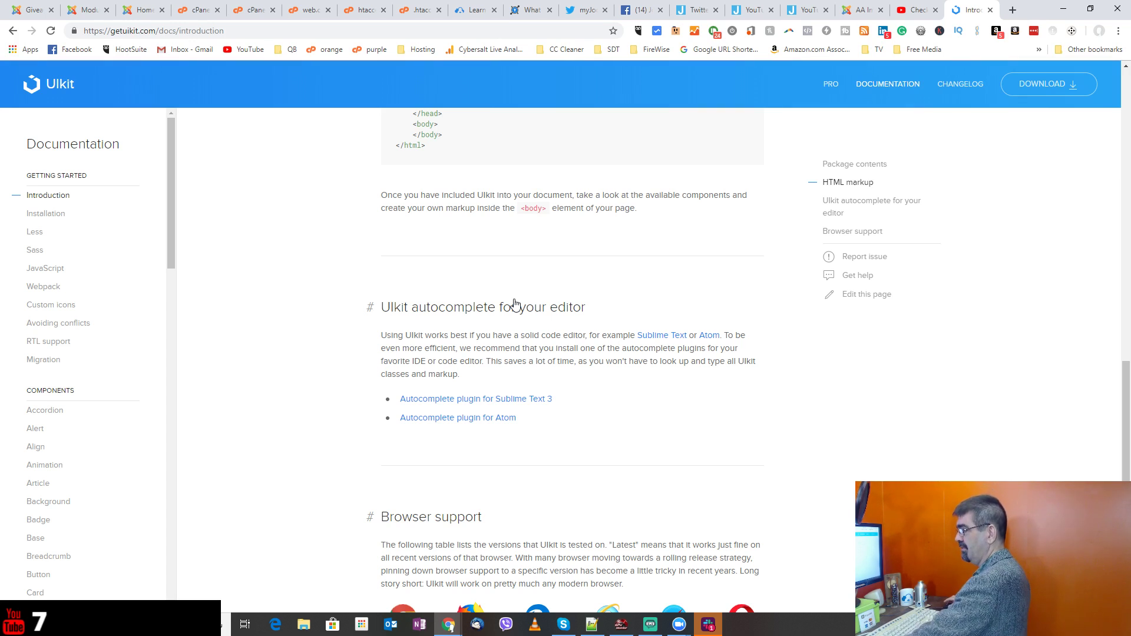
pyautogui.scroll(-1, 570, 315)
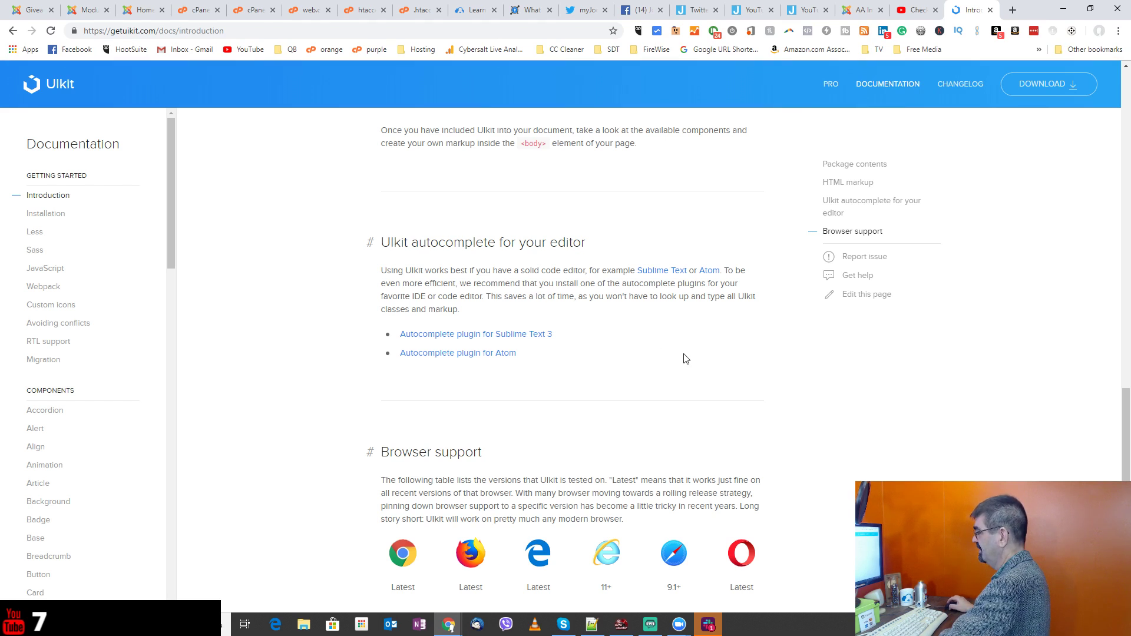
pyautogui.scroll(3, 682, 353)
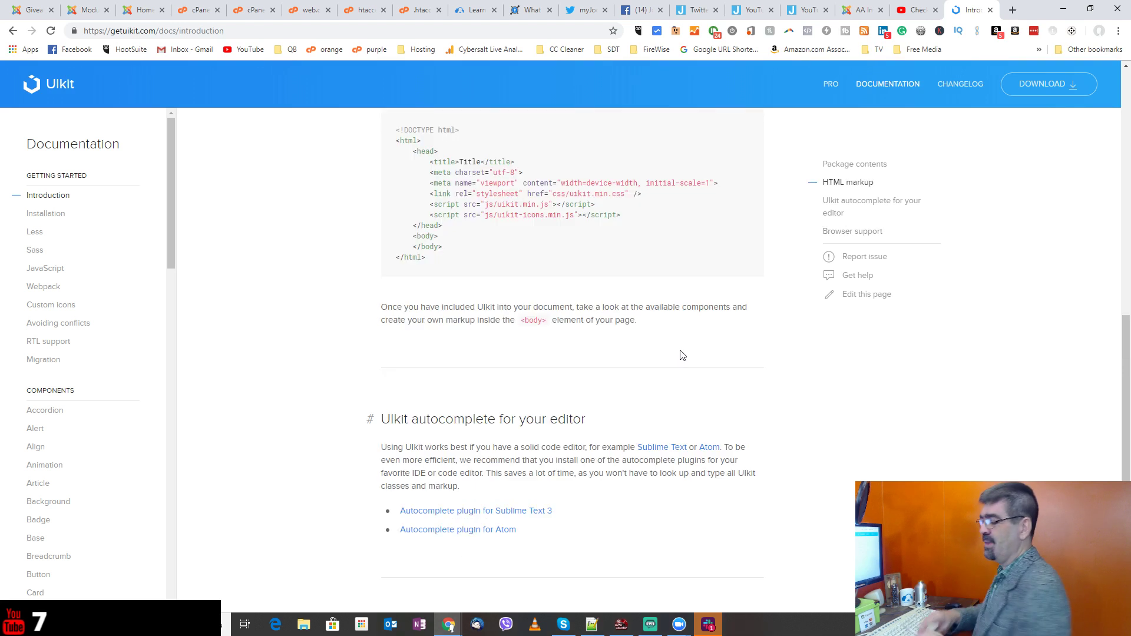
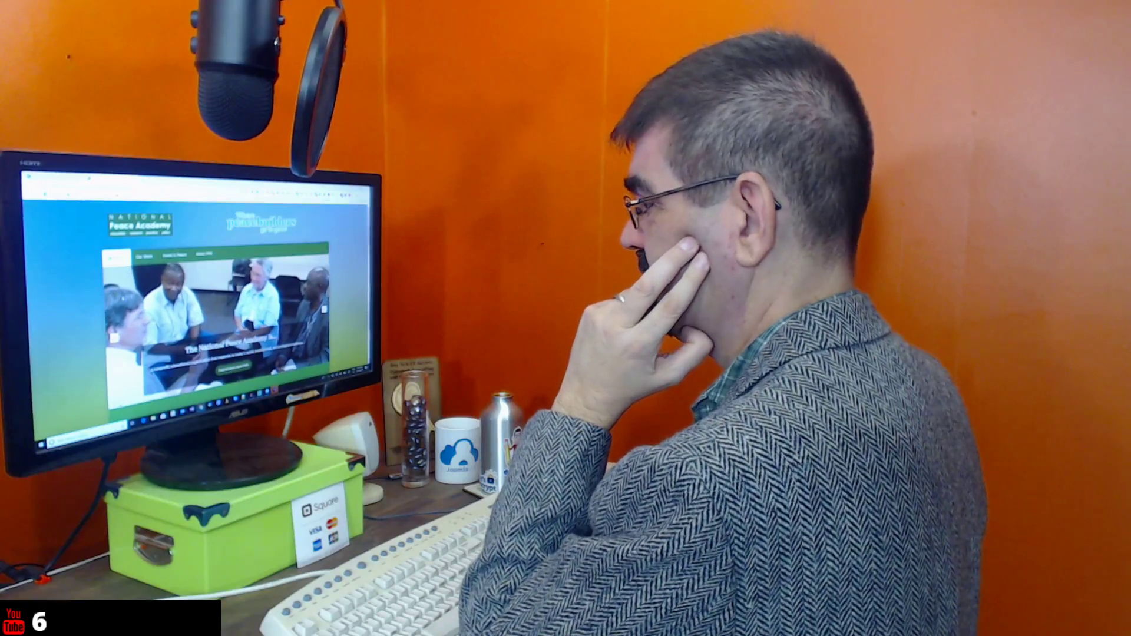
# Scroll up and down through the National Peace Academy site copy
pyautogui.scroll(-3, 218, 295)
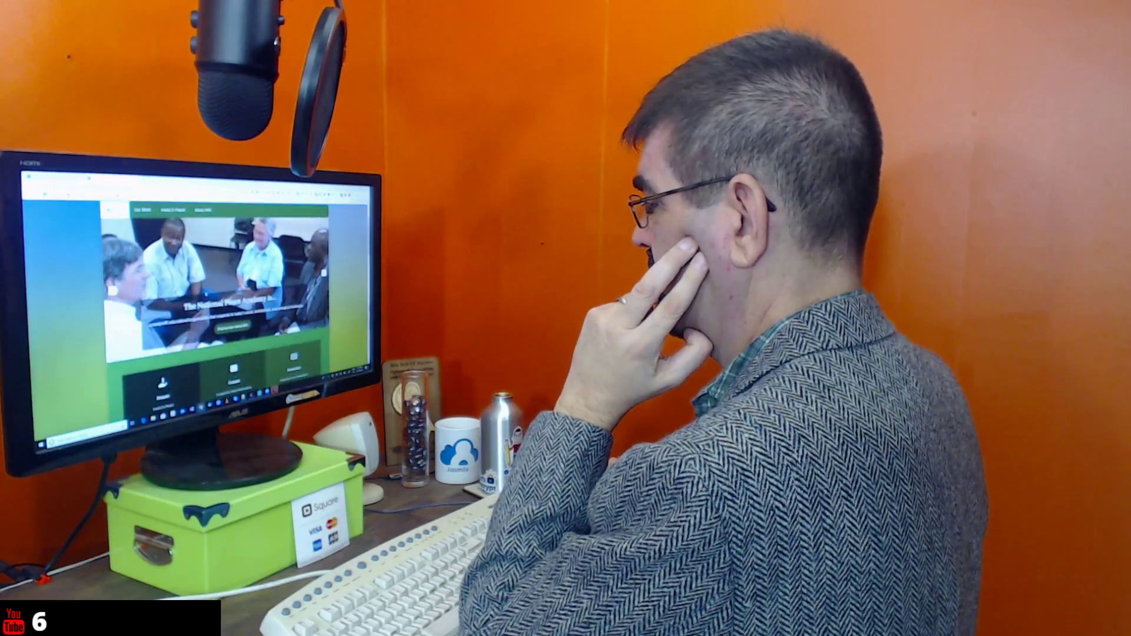
pyautogui.scroll(-4, 206, 293)
pyautogui.scroll(6, 205, 293)
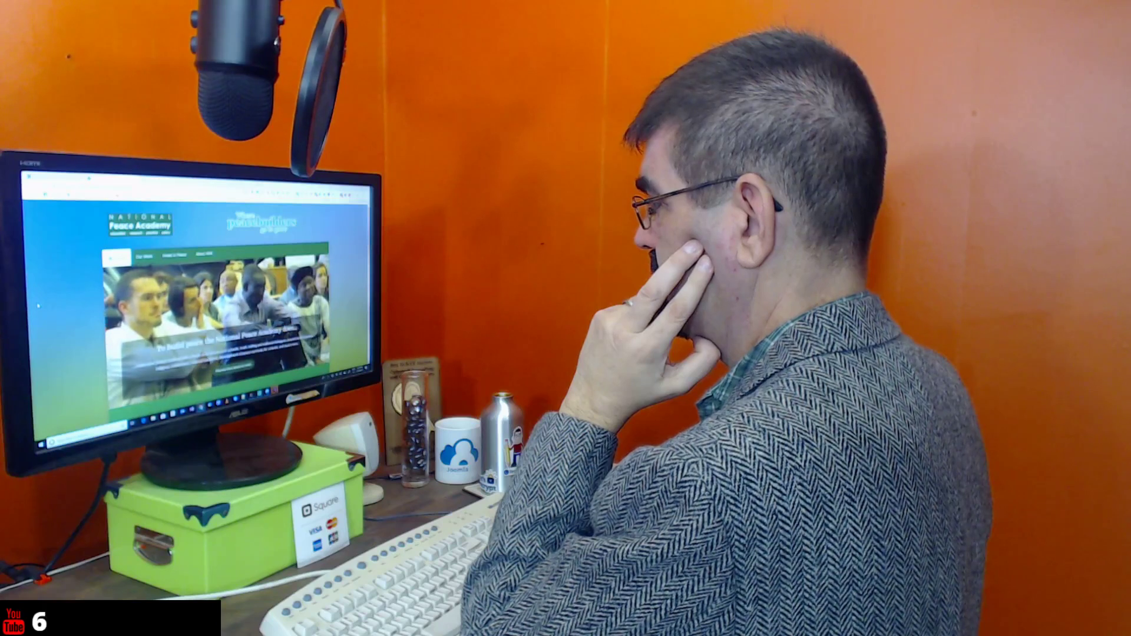
pyautogui.scroll(-5, 38, 305)
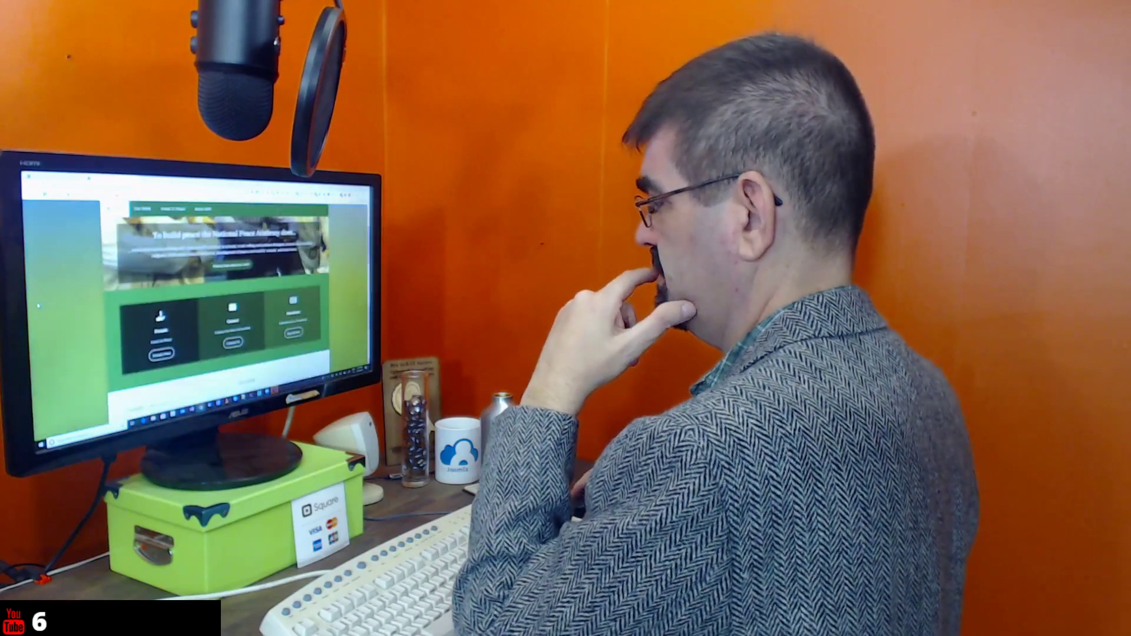
pyautogui.scroll(-6, 39, 306)
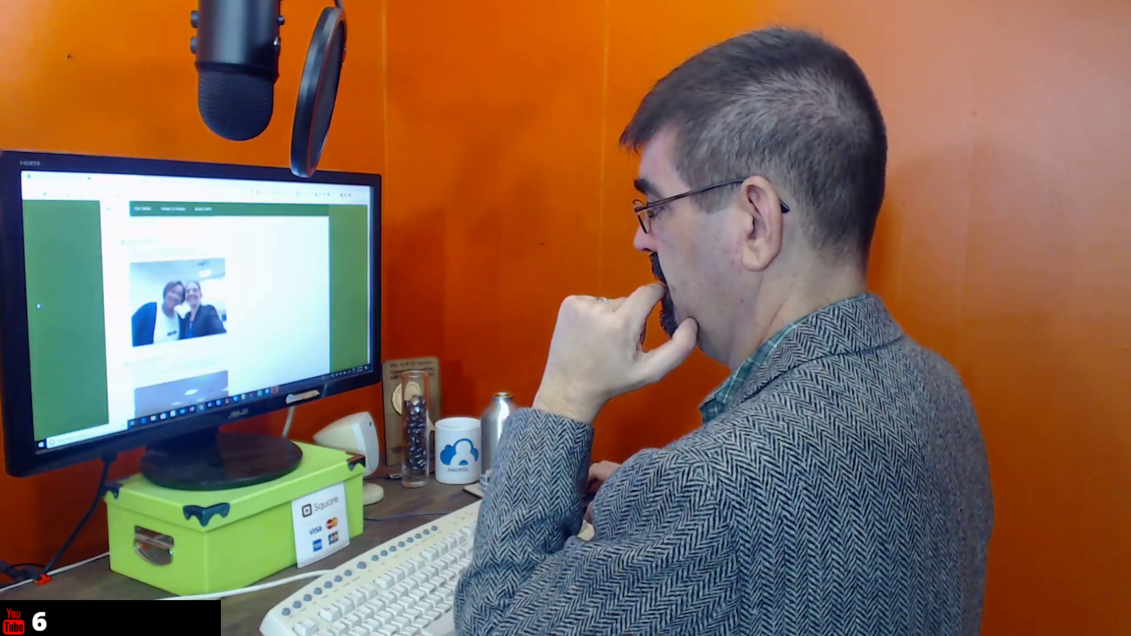
pyautogui.scroll(6, 38, 306)
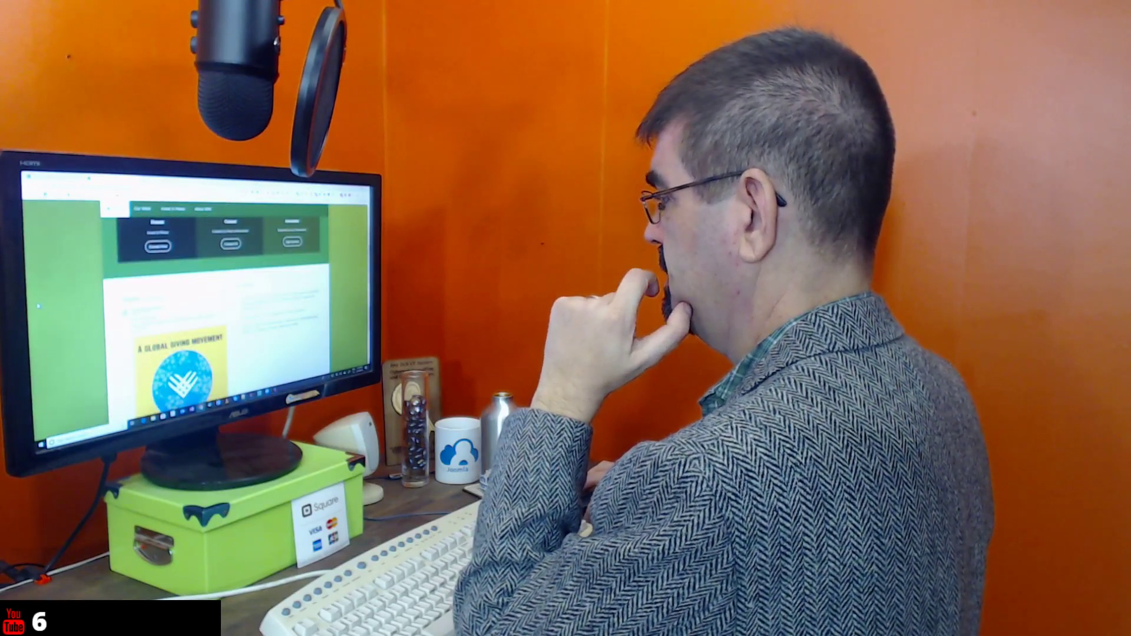
pyautogui.scroll(-3, 38, 306)
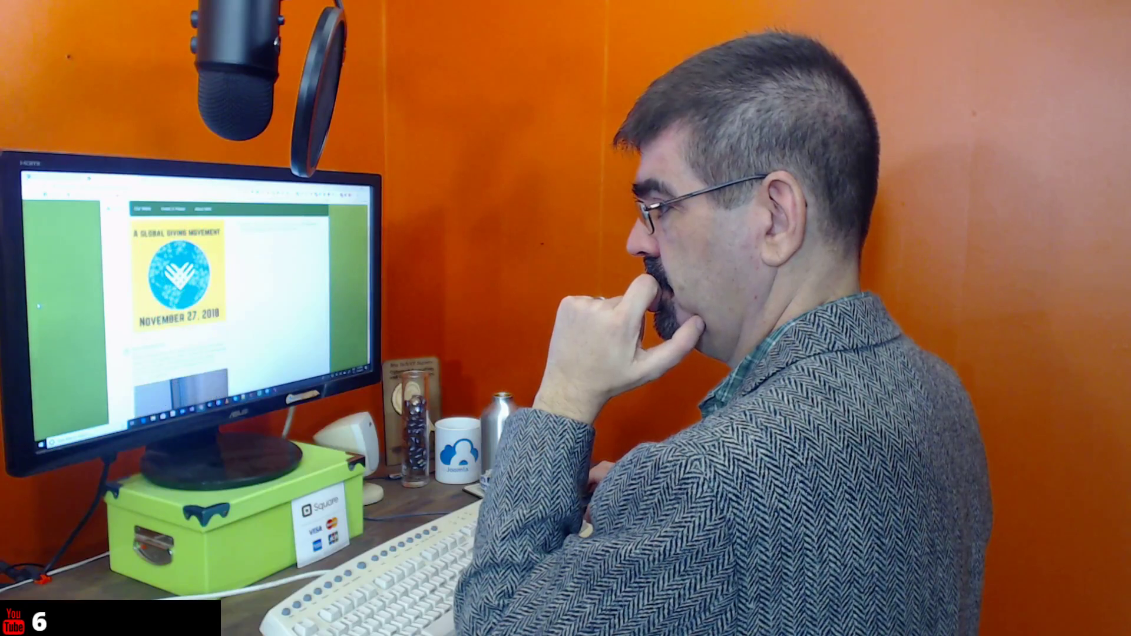
pyautogui.scroll(-2, 38, 306)
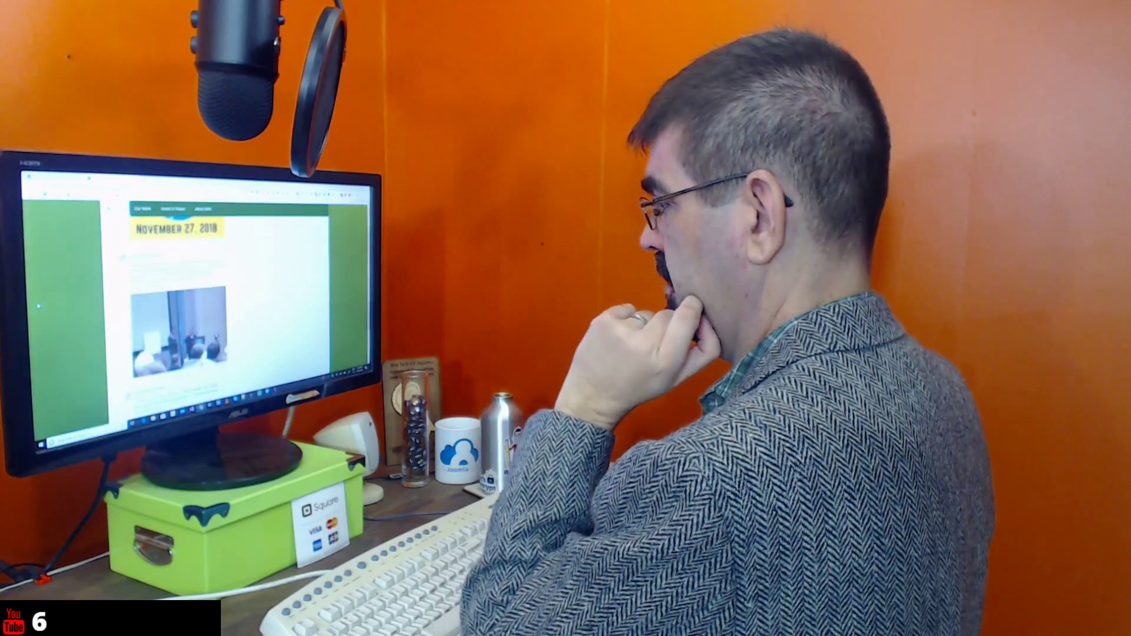
pyautogui.scroll(-12, 38, 306)
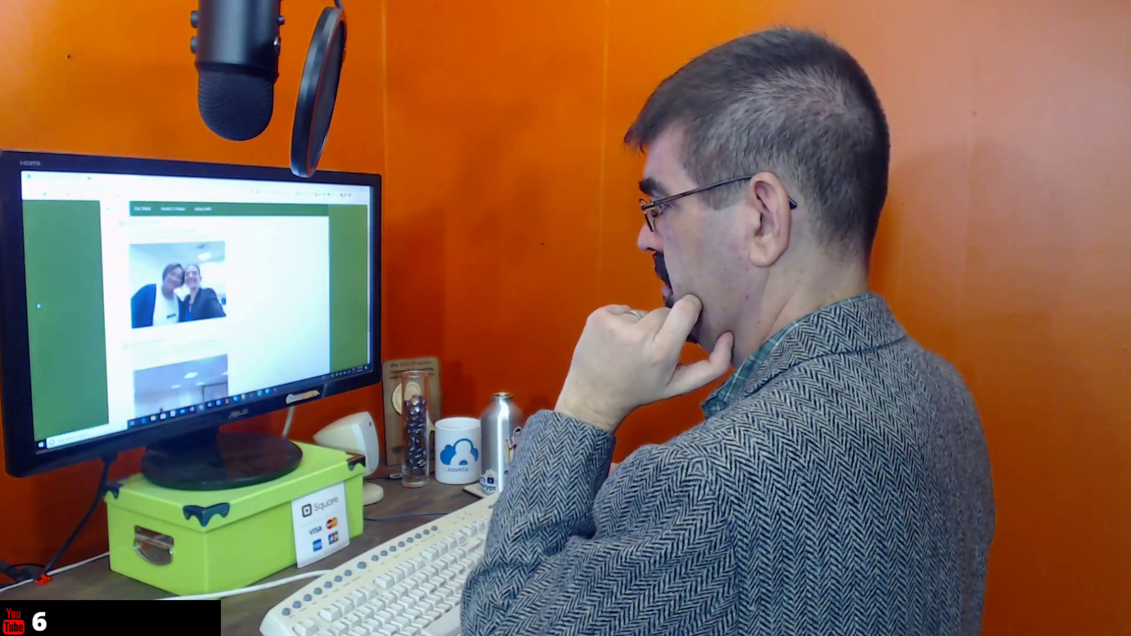
pyautogui.scroll(15, 39, 305)
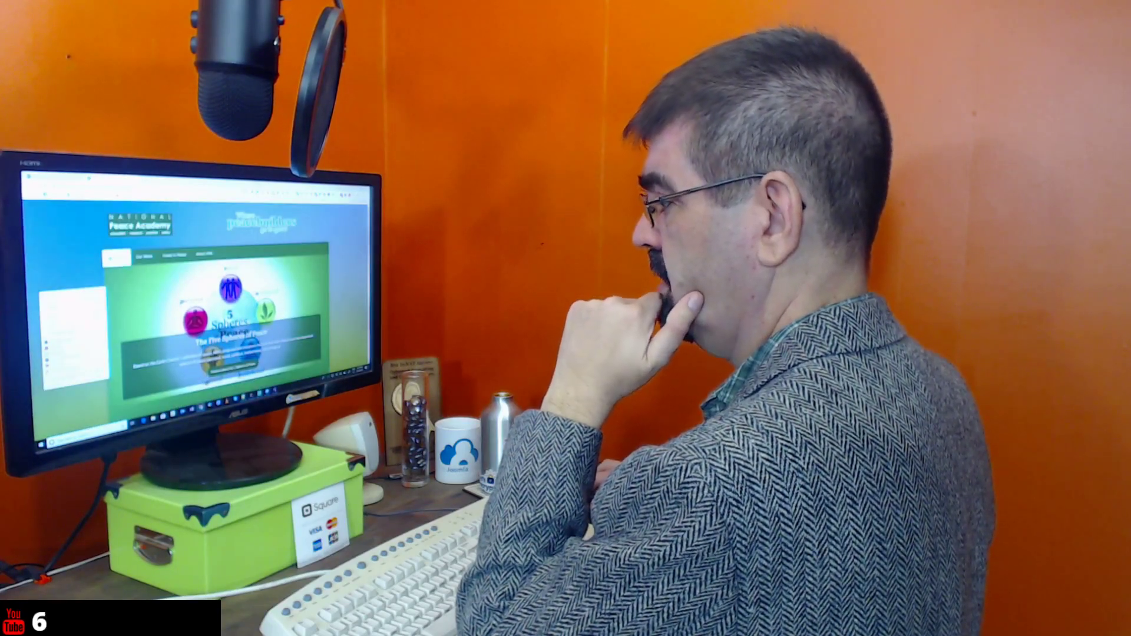
# Switch to the live nationalpeaceacademy.us tab and scroll its homepage panels
pyautogui.click(61, 376)
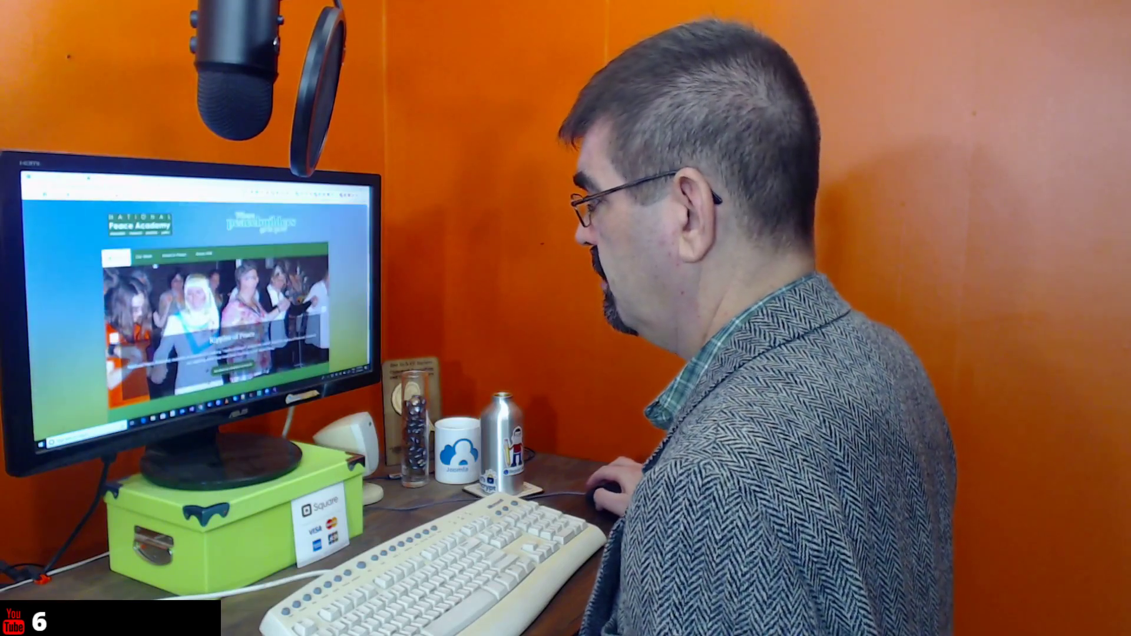
pyautogui.scroll(-15, 69, 298)
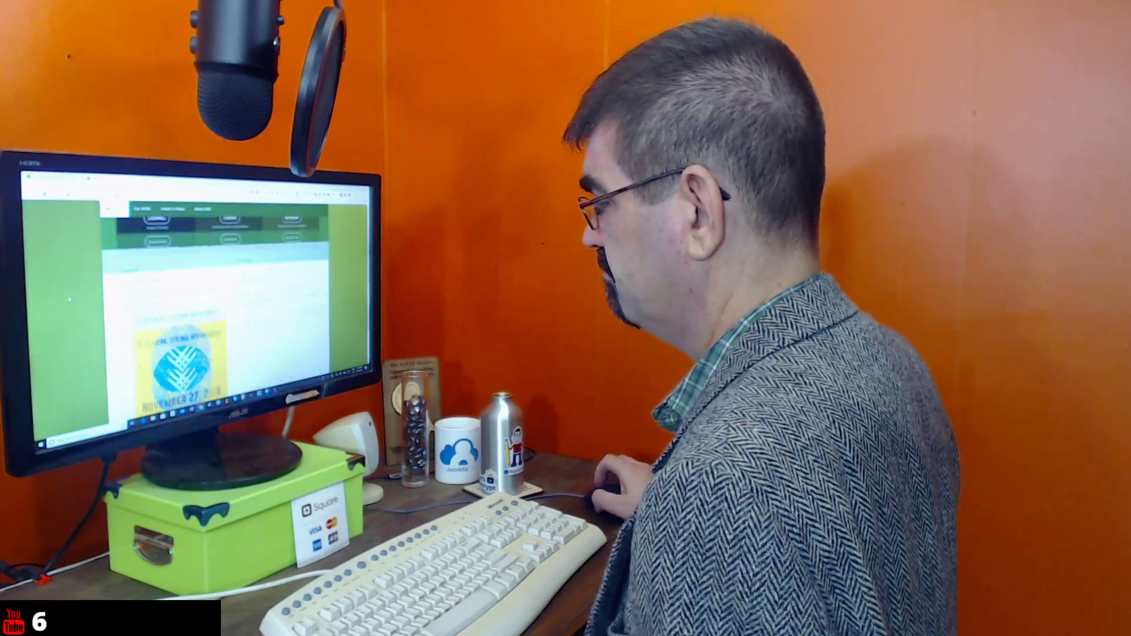
pyautogui.scroll(-10, 69, 298)
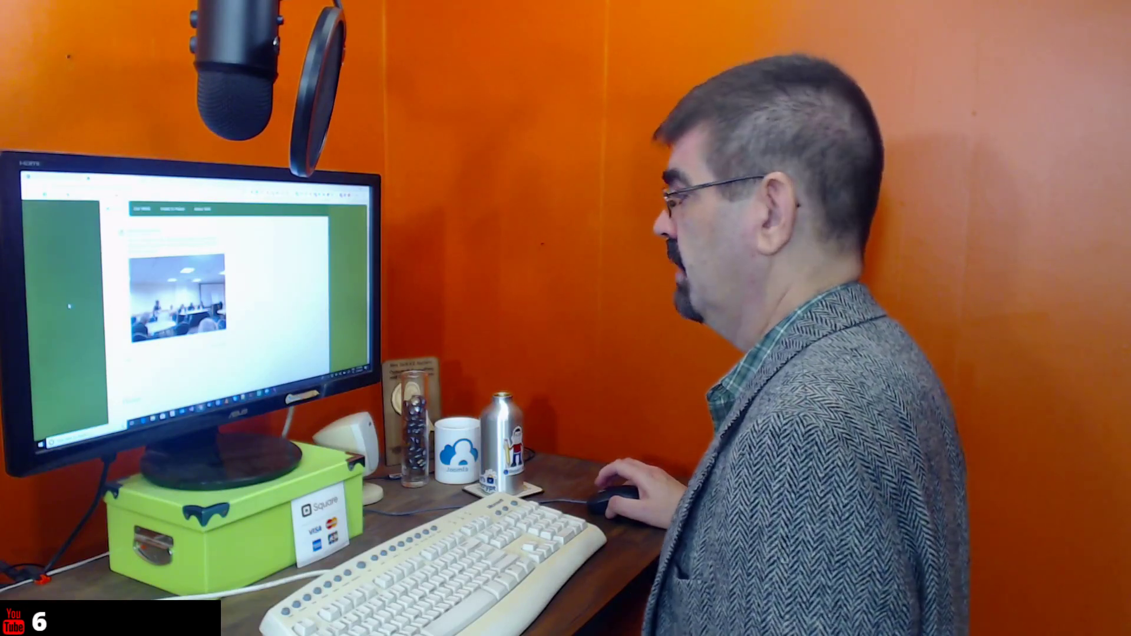
pyautogui.scroll(8, 69, 298)
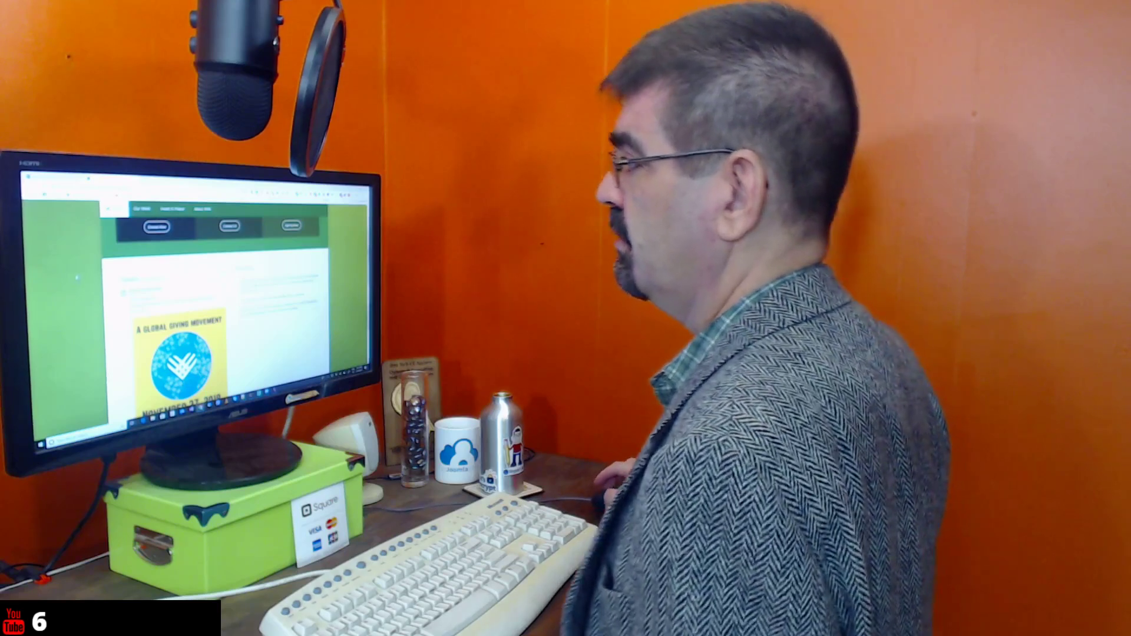
pyautogui.scroll(8, 57, 277)
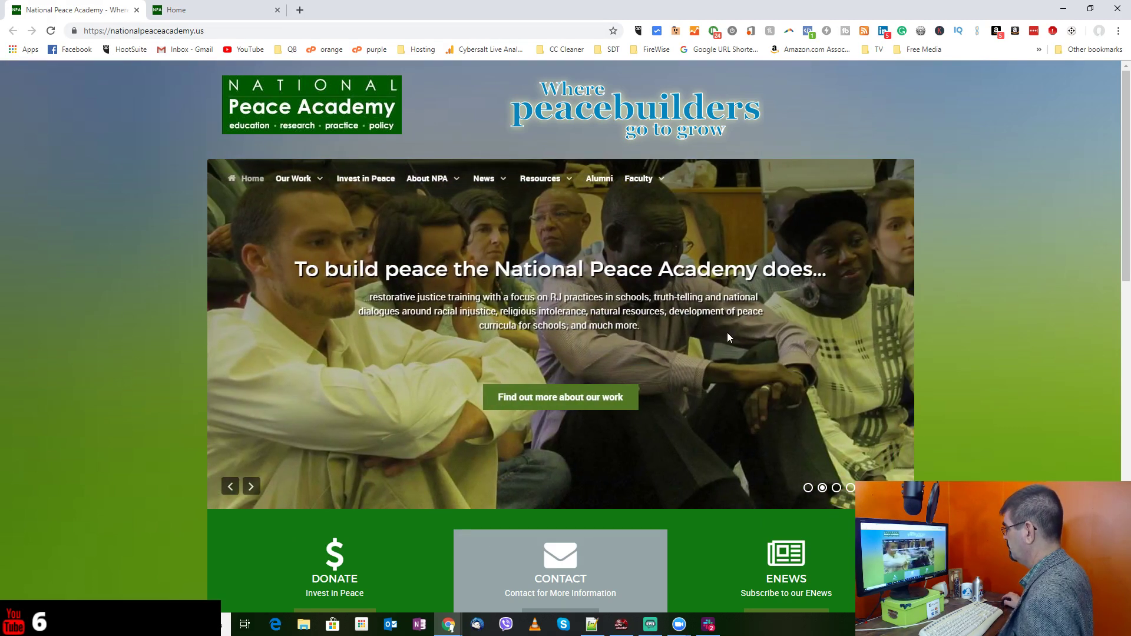
pyautogui.click(212, 12)
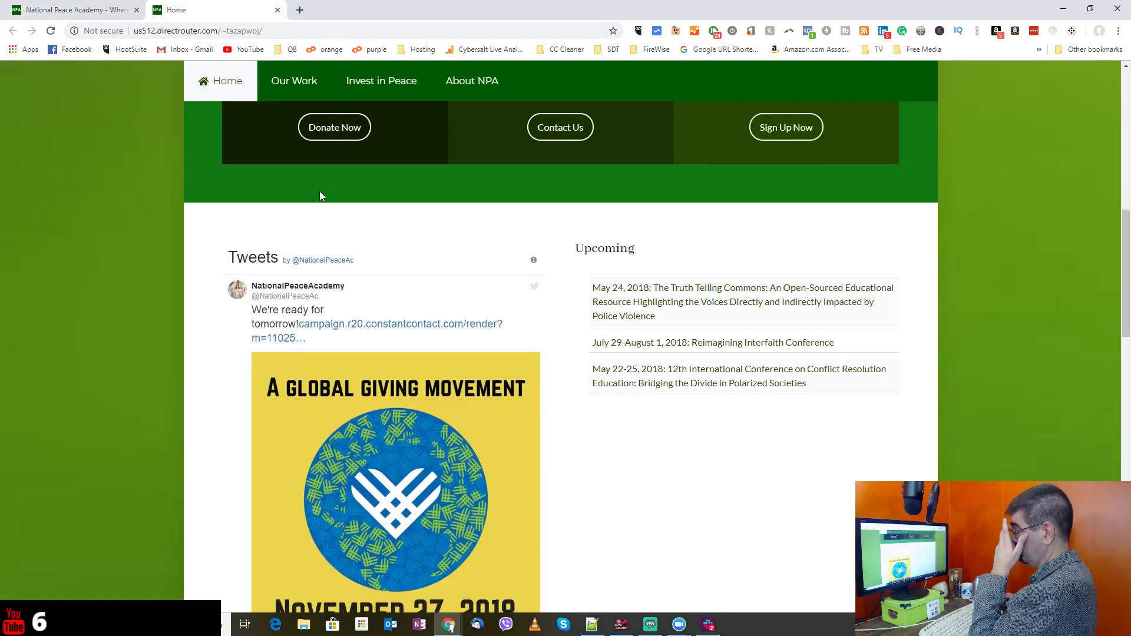
pyautogui.scroll(10, 319, 196)
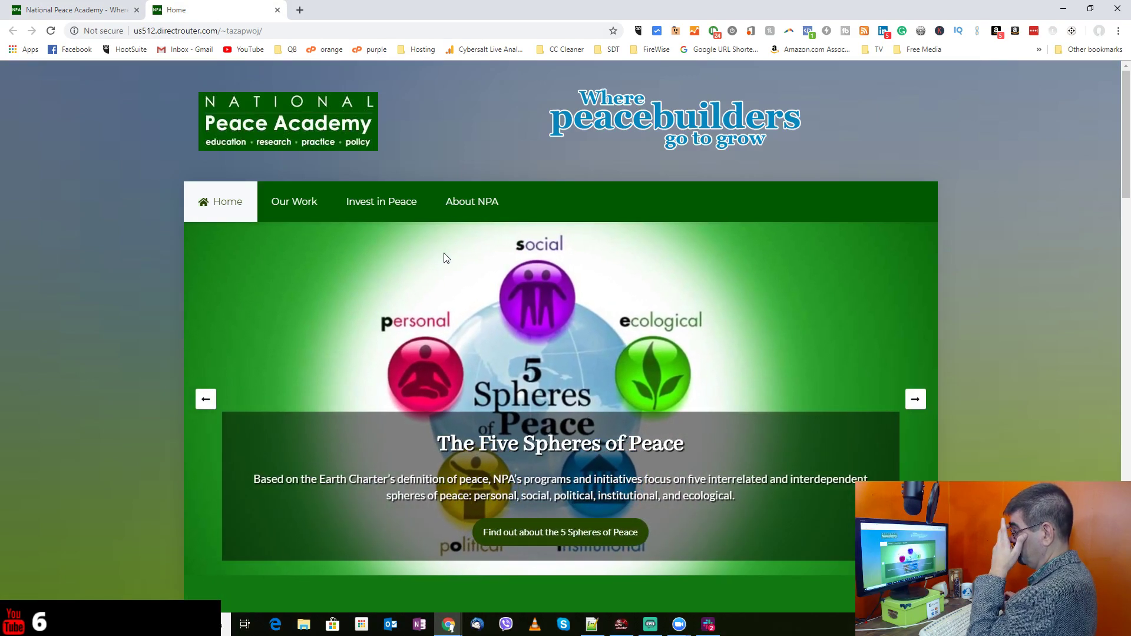
pyautogui.click(53, 10)
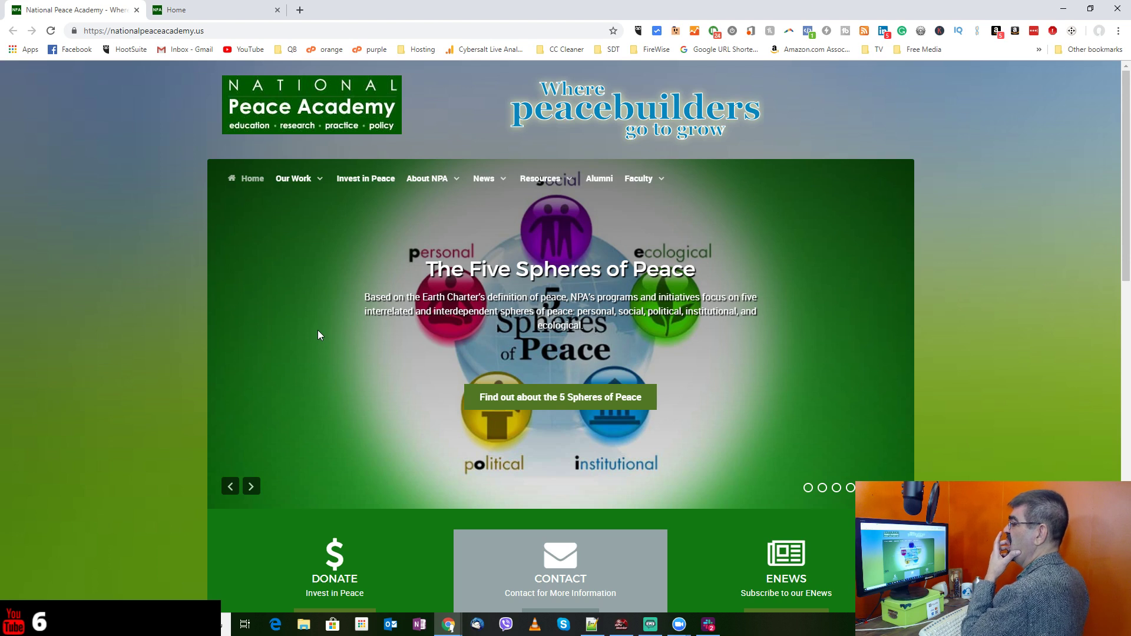
# In a new tab, go to cybersalt.org/administrator from the address bar suggestions
pyautogui.click(300, 10)
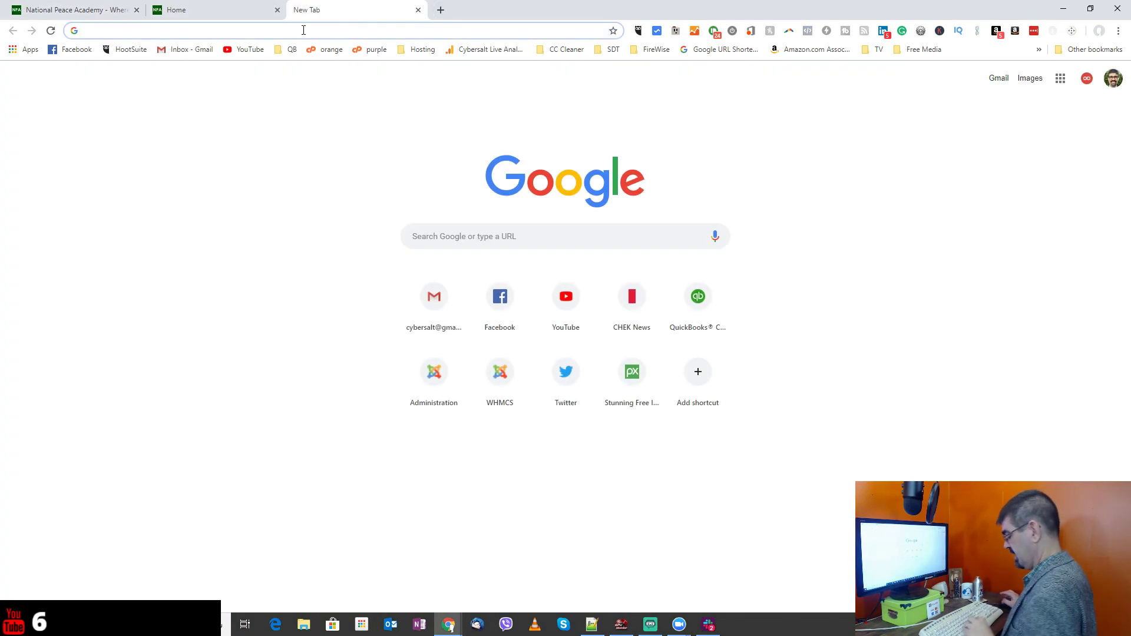
pyautogui.write('cybersalkt')
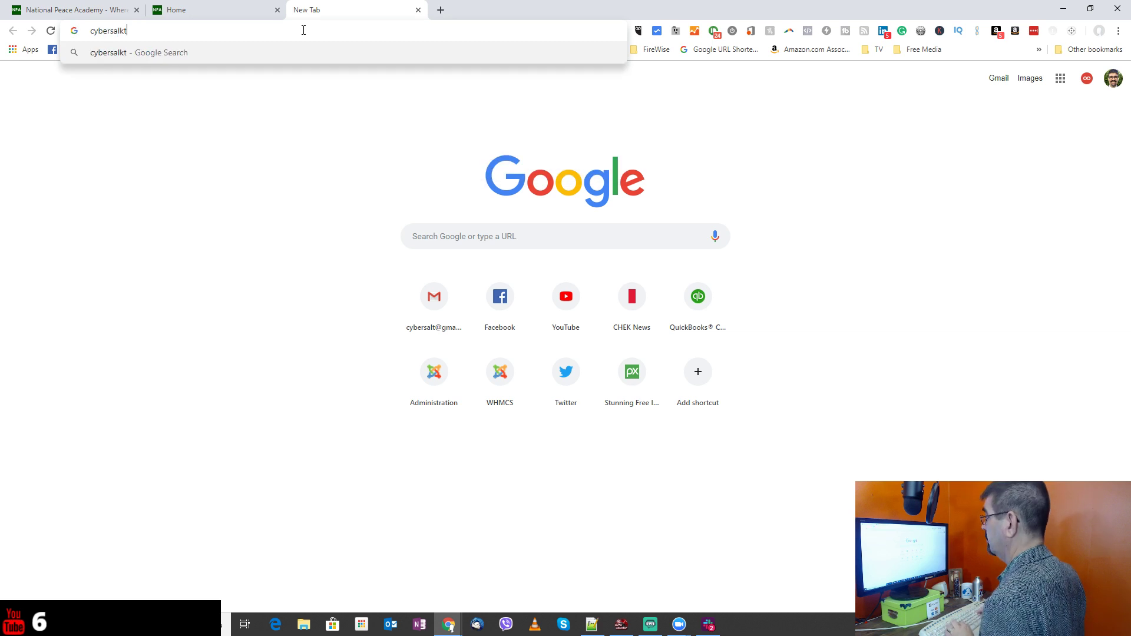
pyautogui.press('BackSpace')
pyautogui.press('BackSpace')
pyautogui.write('t')
pyautogui.press('Down')
pyautogui.press('Down')
pyautogui.press('Return')
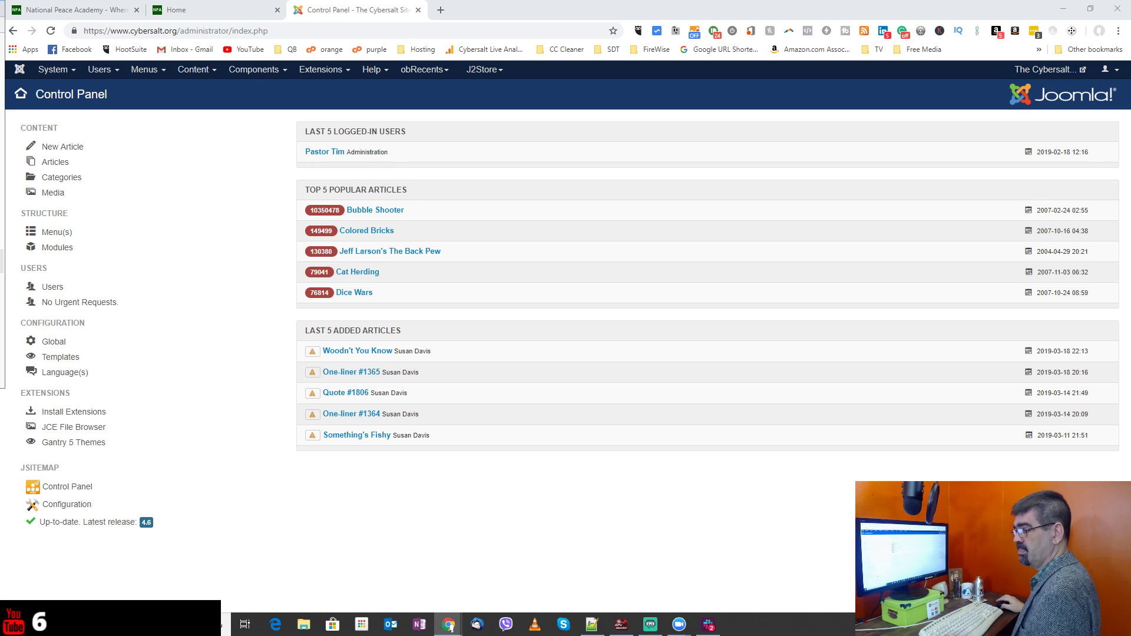
pyautogui.hotkey('alt', 'Tab')
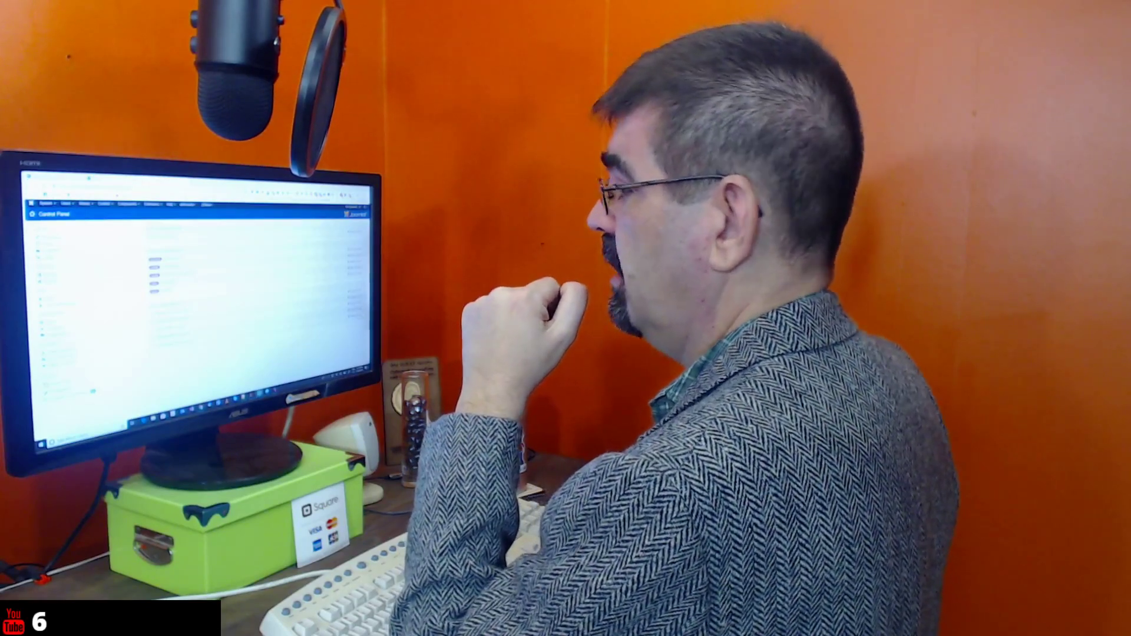
# Open Admin Tools Professional from the Components menu
pyautogui.click(128, 204)
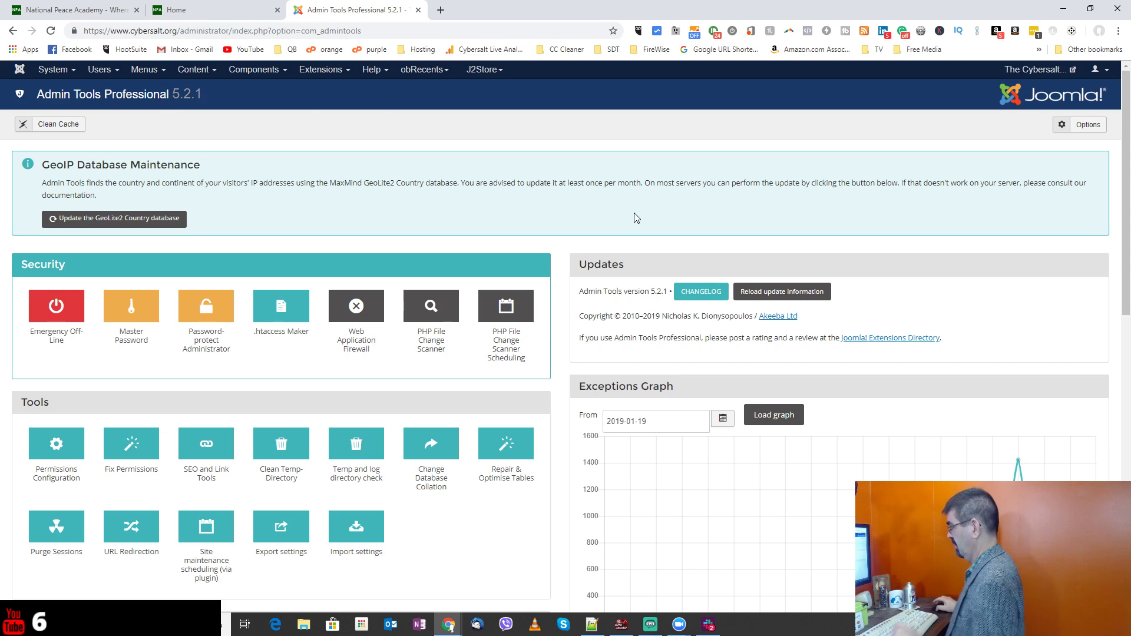
pyautogui.scroll(-2, 652, 224)
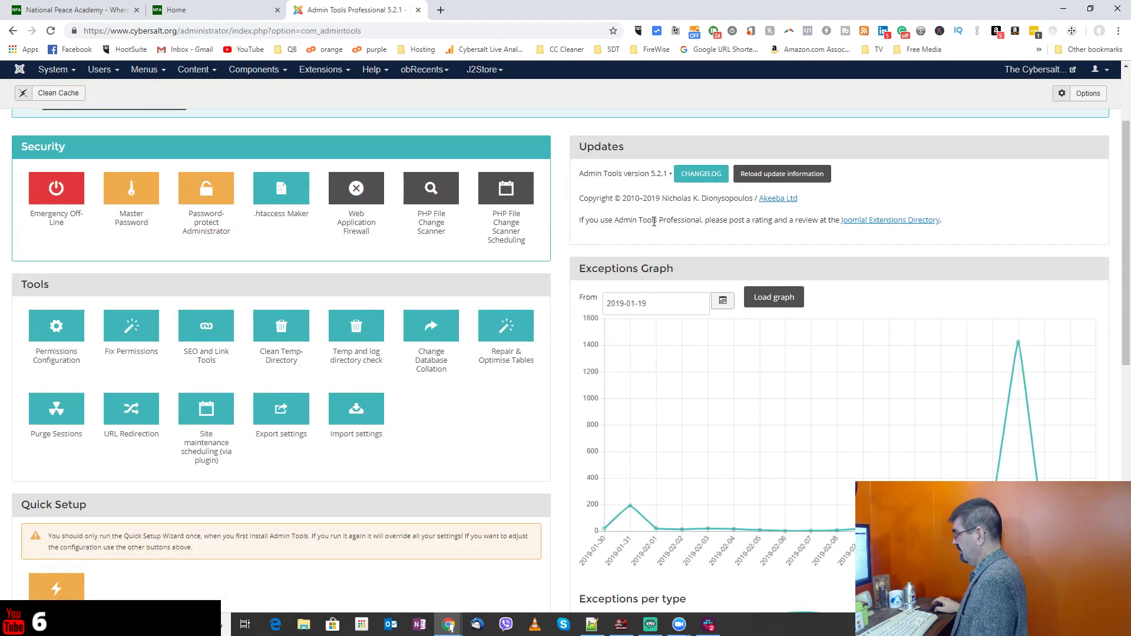
pyautogui.scroll(2, 653, 223)
pyautogui.scroll(-4, 651, 225)
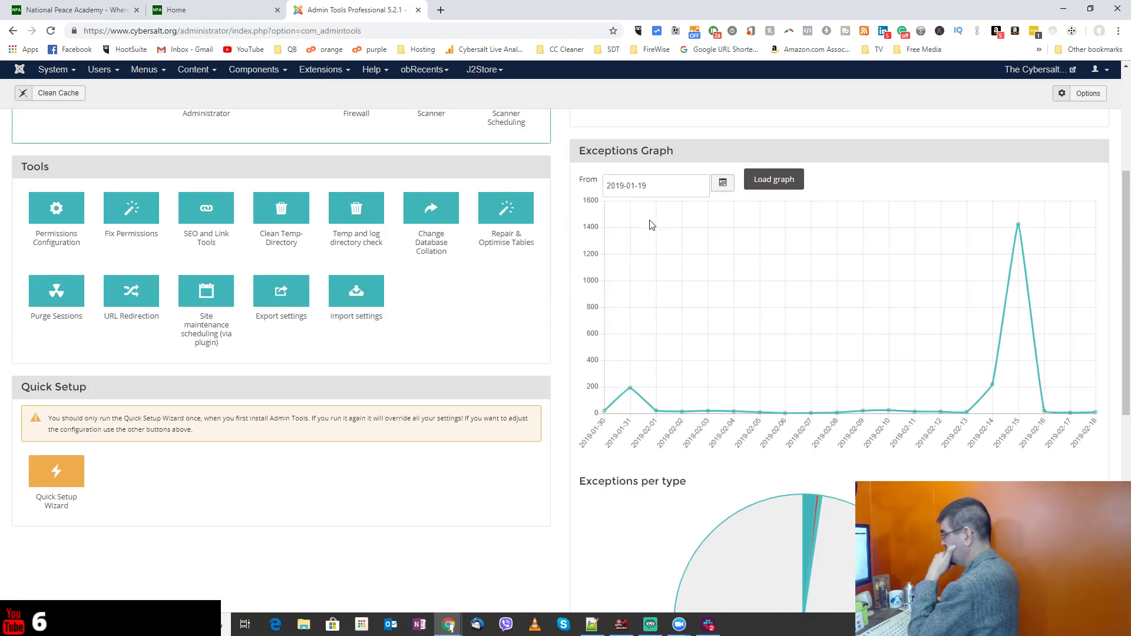
pyautogui.moveTo(630, 391)
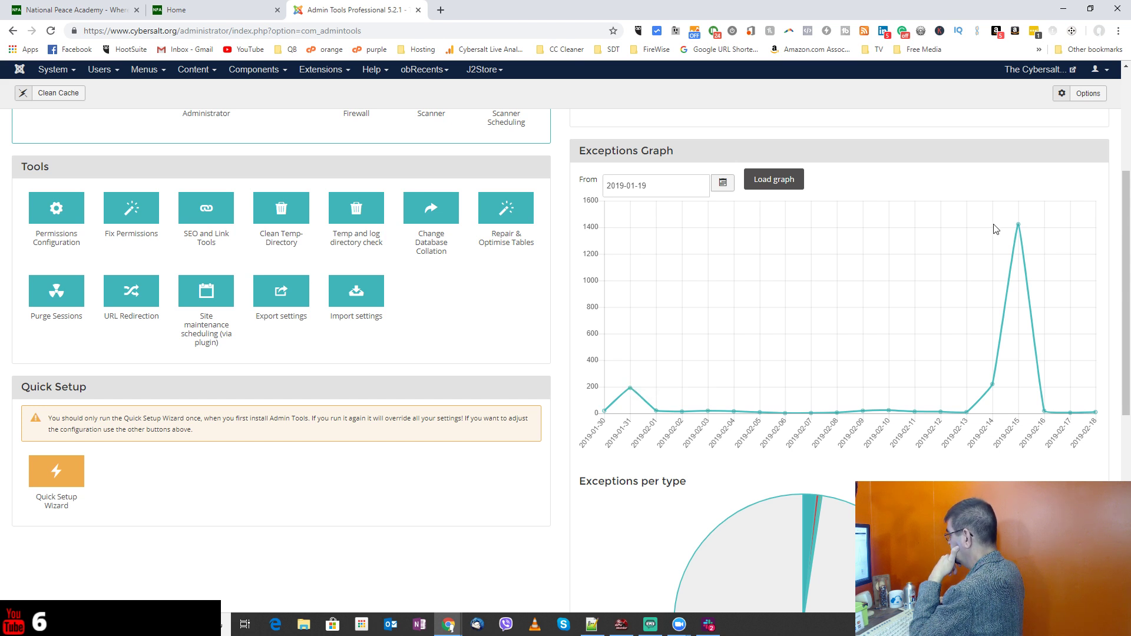
pyautogui.moveTo(1019, 231)
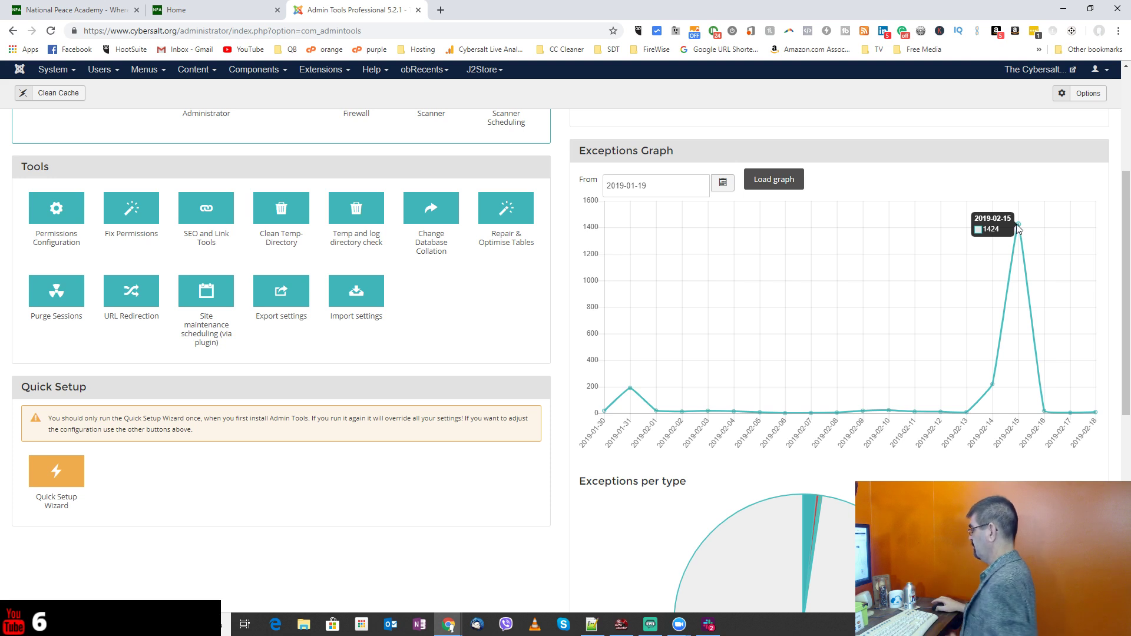
pyautogui.scroll(-3, 1020, 230)
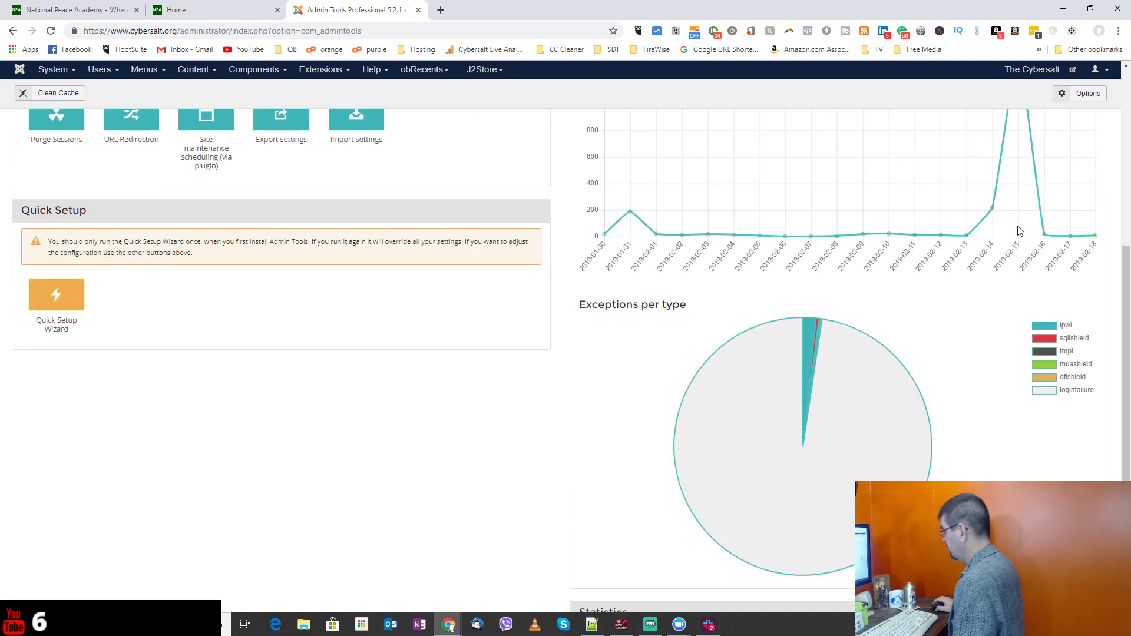
pyautogui.moveTo(909, 427)
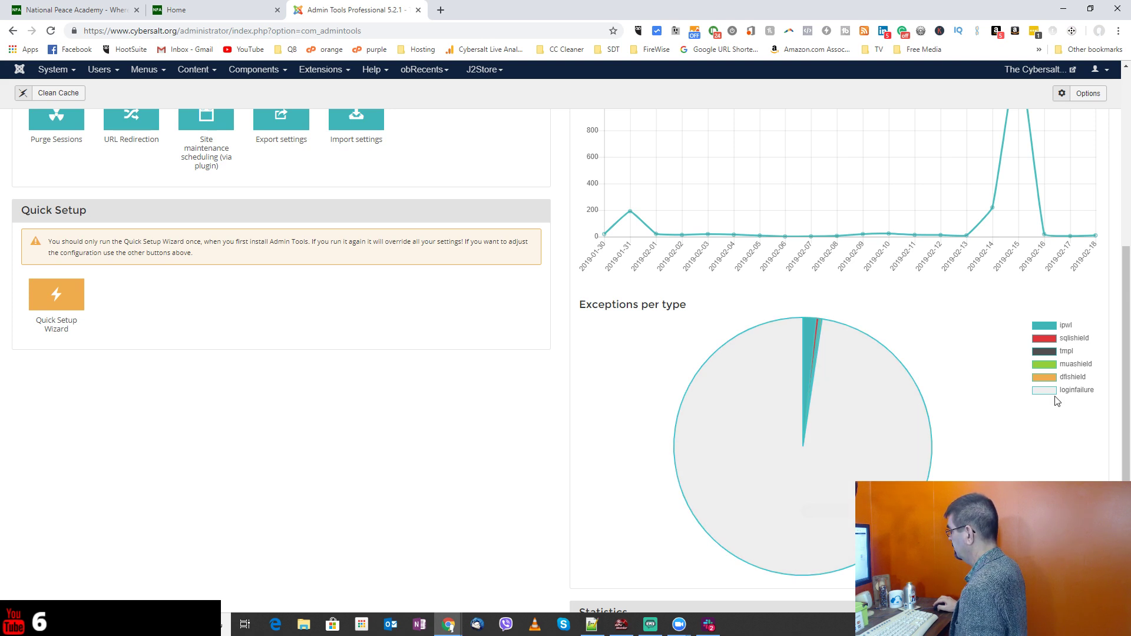
pyautogui.scroll(2, 996, 392)
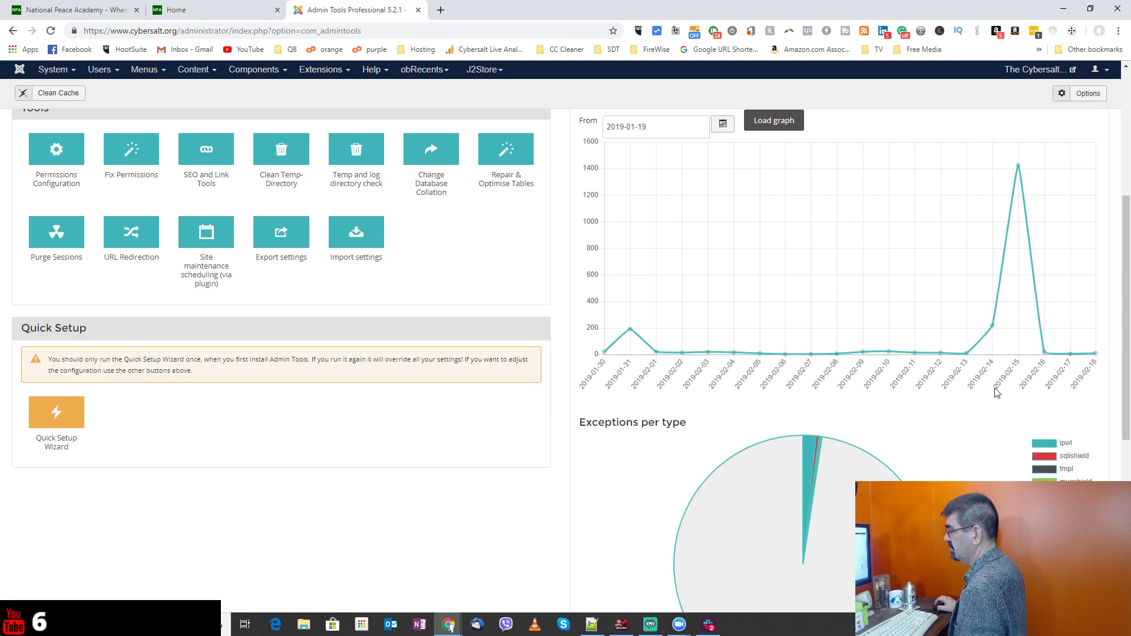
pyautogui.scroll(-2, 997, 393)
pyautogui.scroll(2, 996, 392)
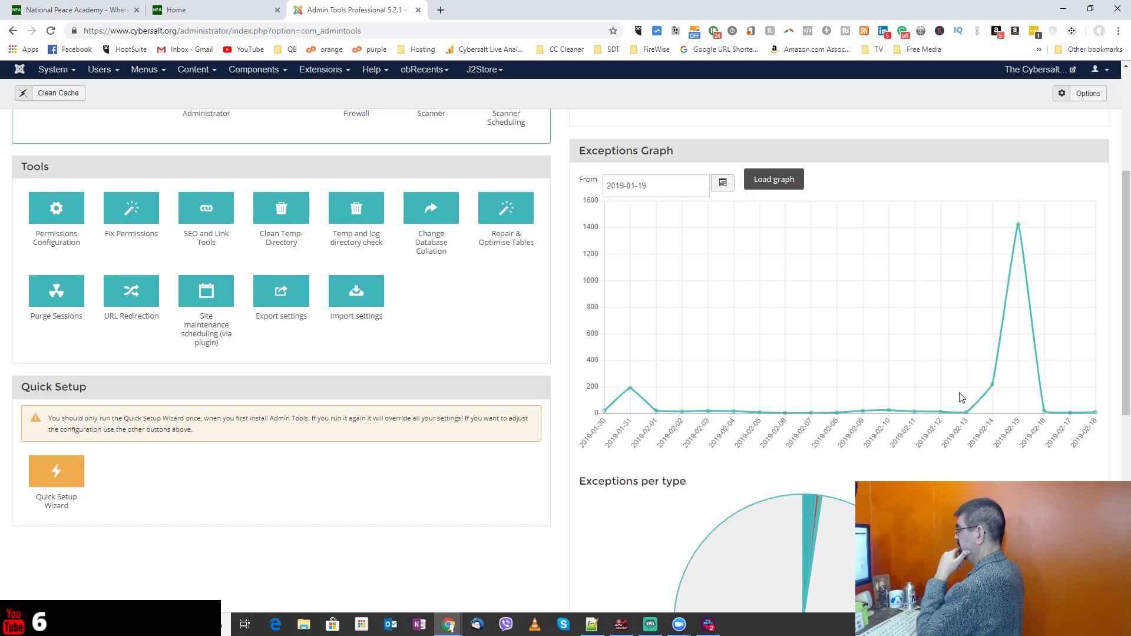
pyautogui.scroll(1, 961, 395)
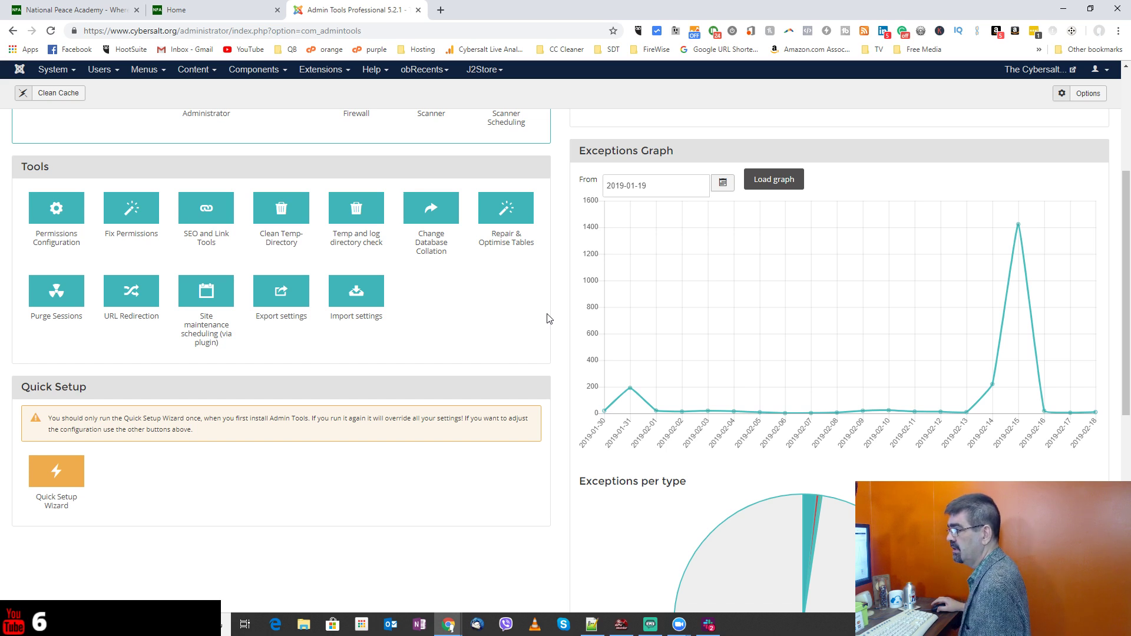
pyautogui.scroll(-4, 549, 319)
pyautogui.scroll(2, 549, 319)
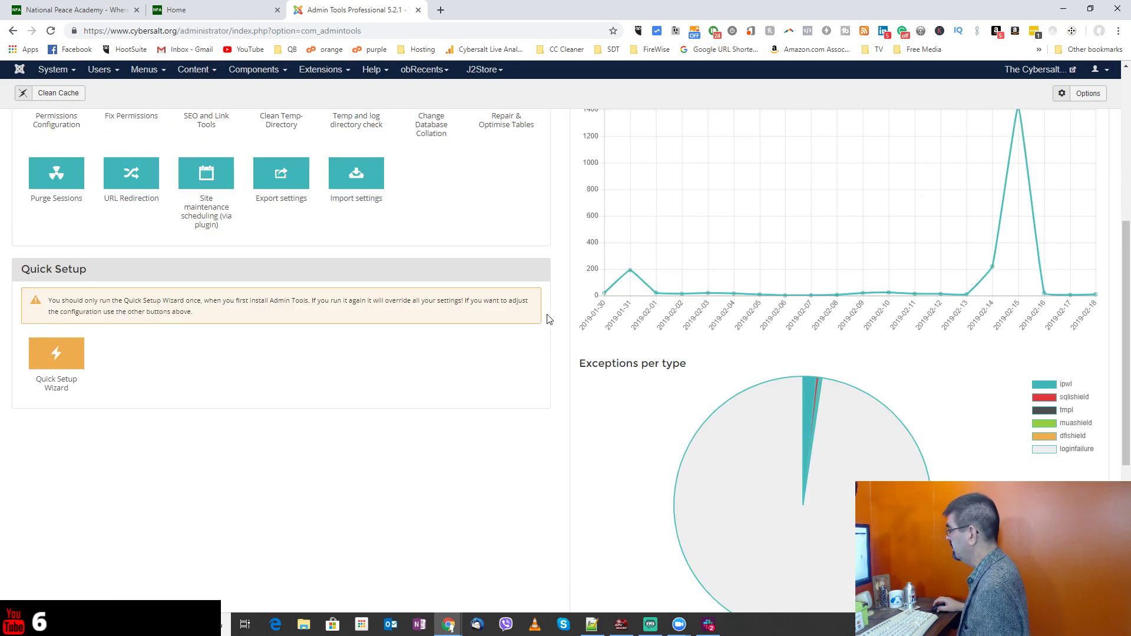
pyautogui.scroll(2, 549, 319)
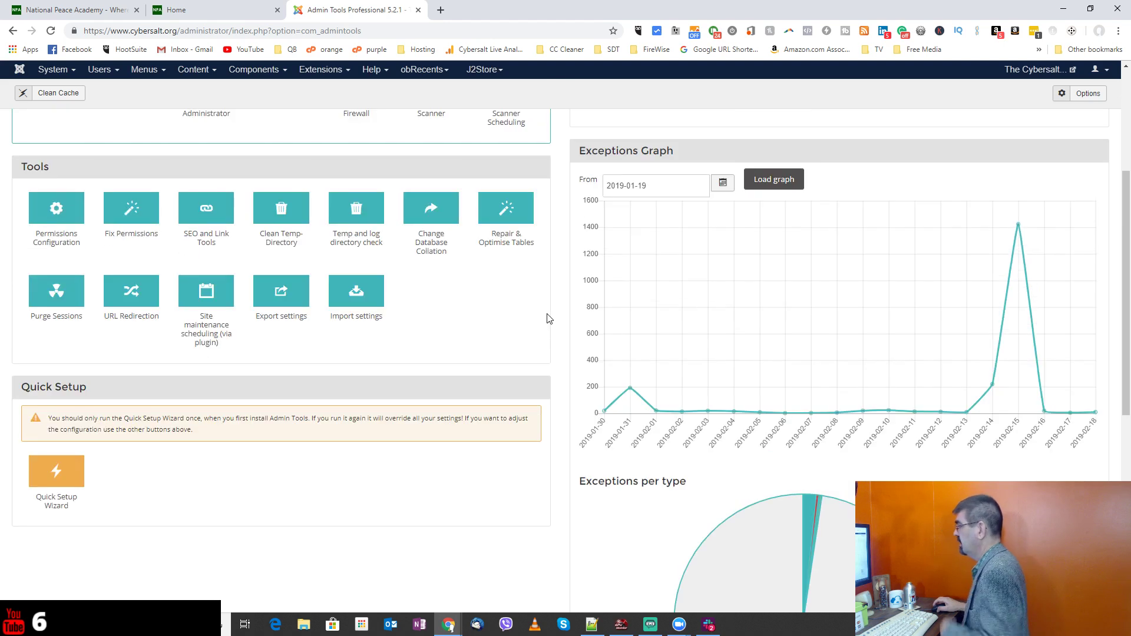
# Set the exceptions graph From date to 2019-02-15 and reload the graph
pyautogui.click(685, 179)
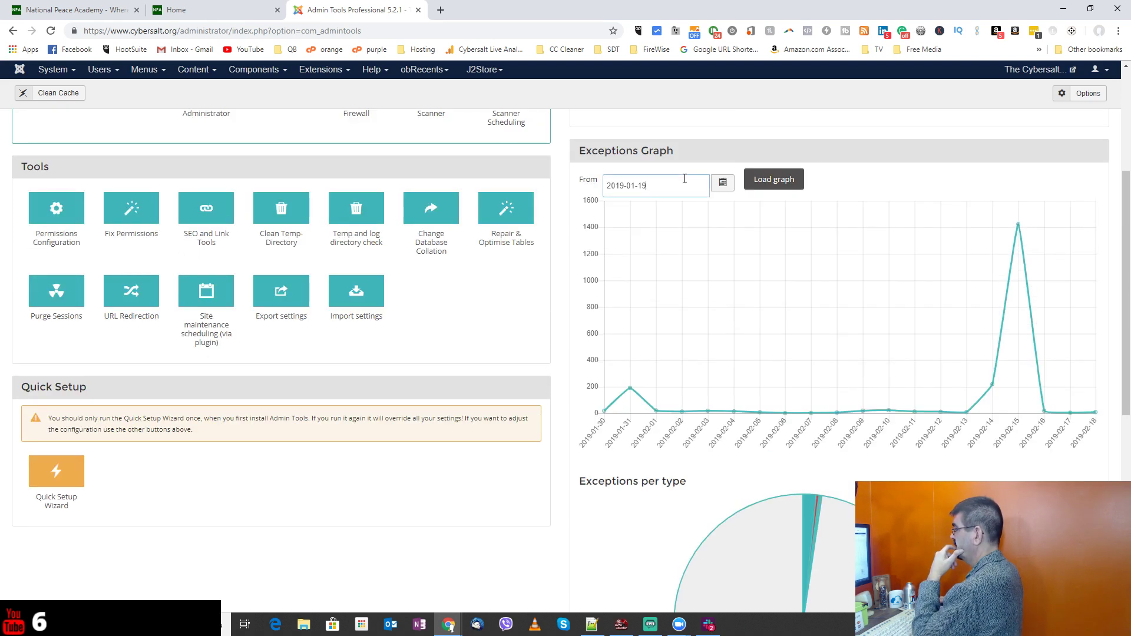
pyautogui.click(719, 186)
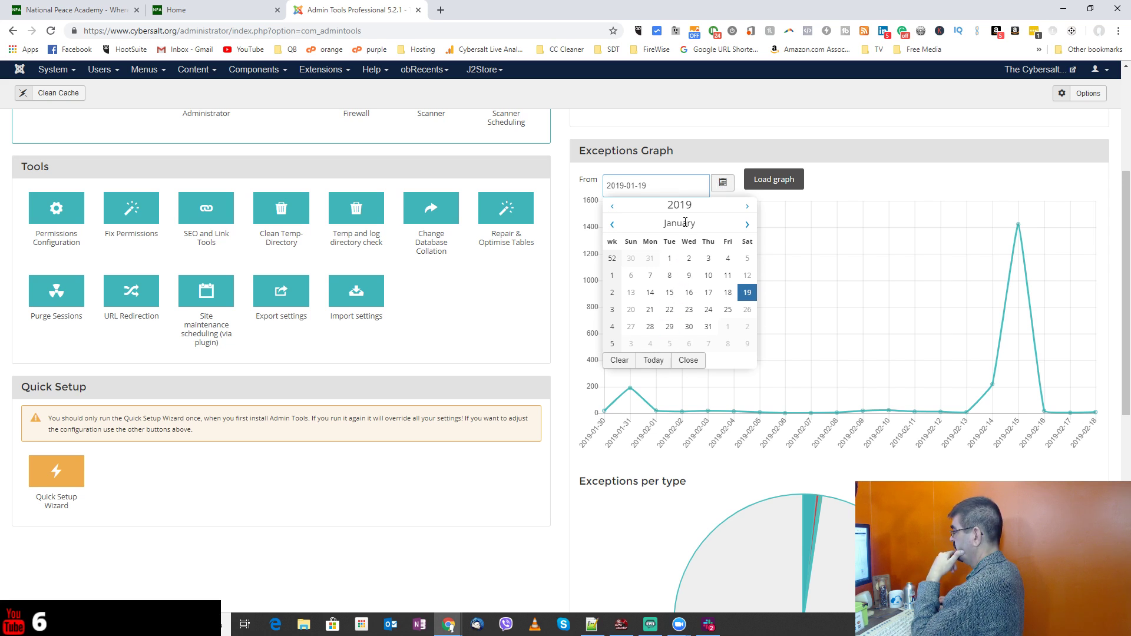
pyautogui.click(746, 225)
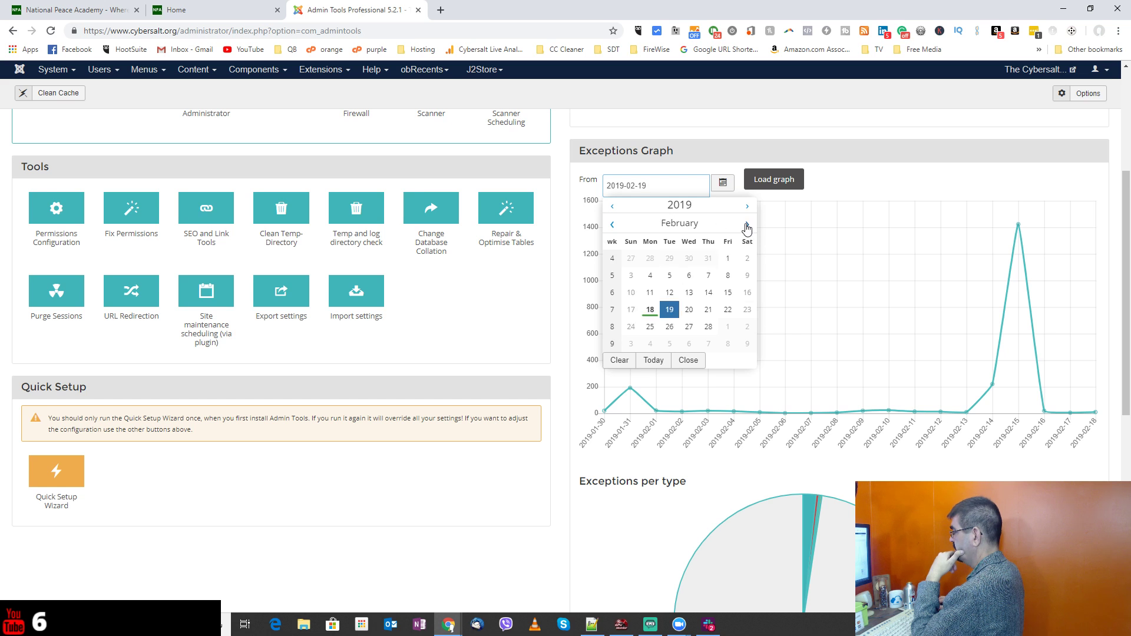
pyautogui.click(728, 293)
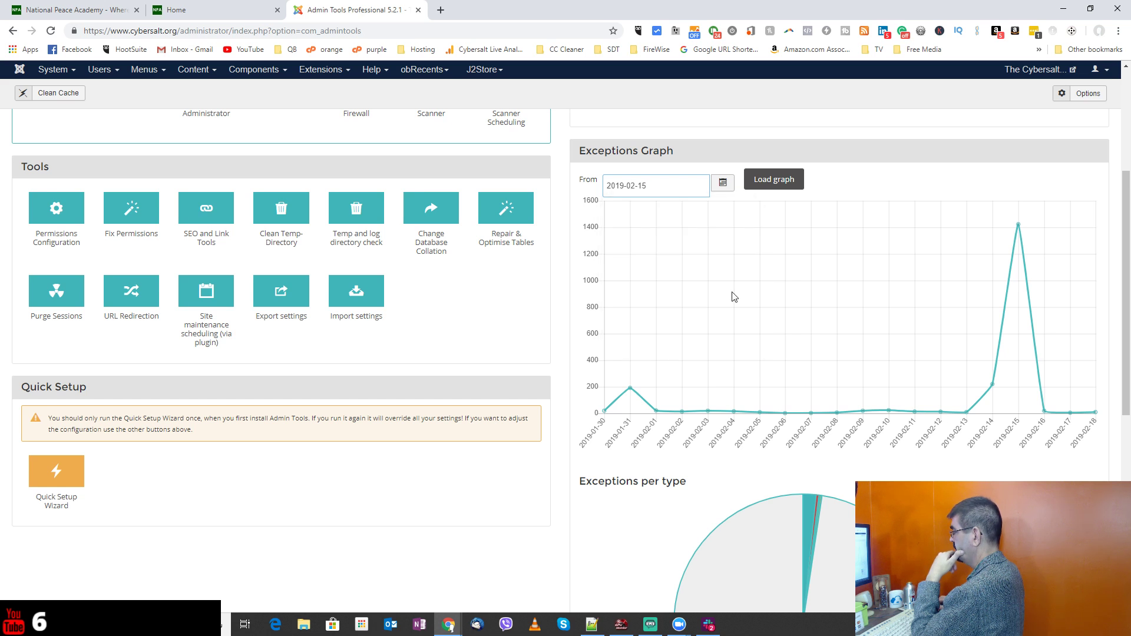
pyautogui.click(767, 186)
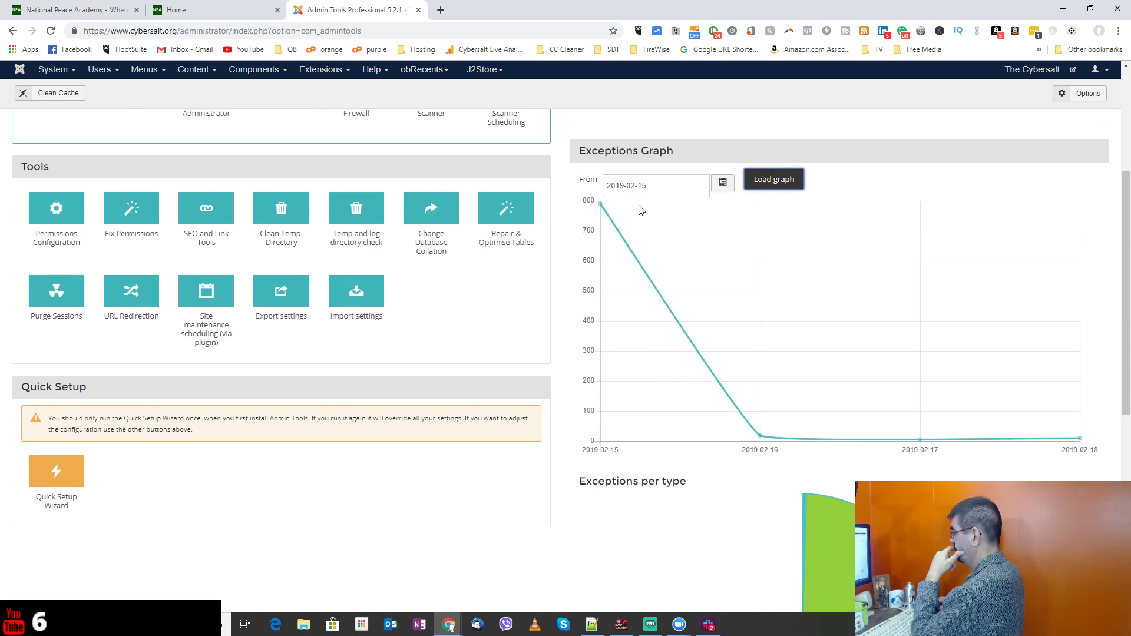
pyautogui.scroll(-3, 802, 235)
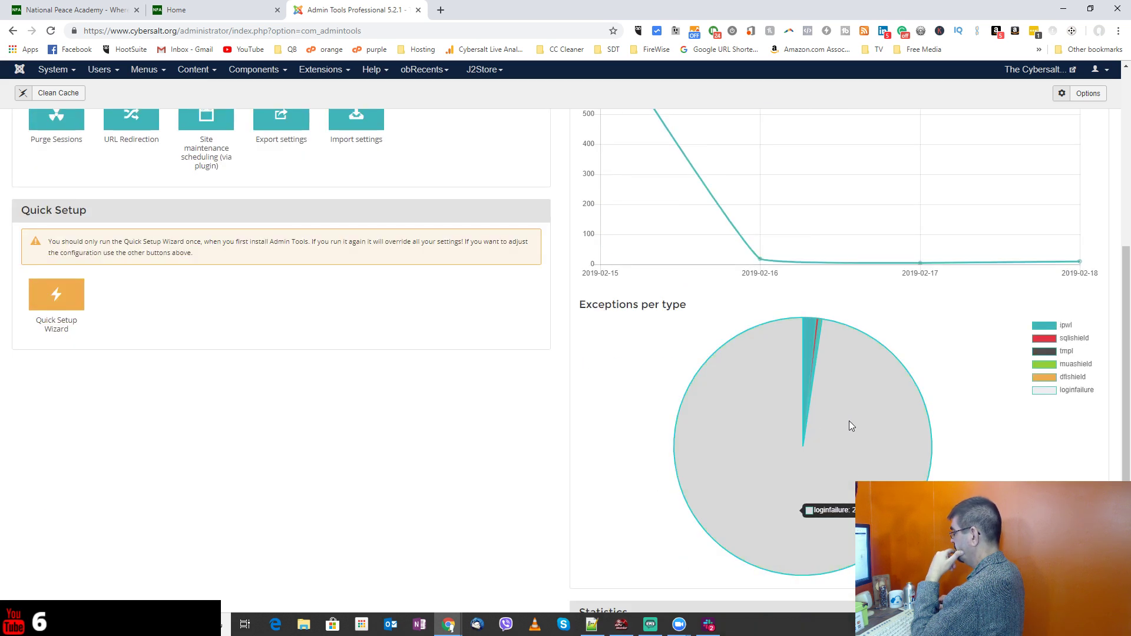
pyautogui.scroll(3, 847, 401)
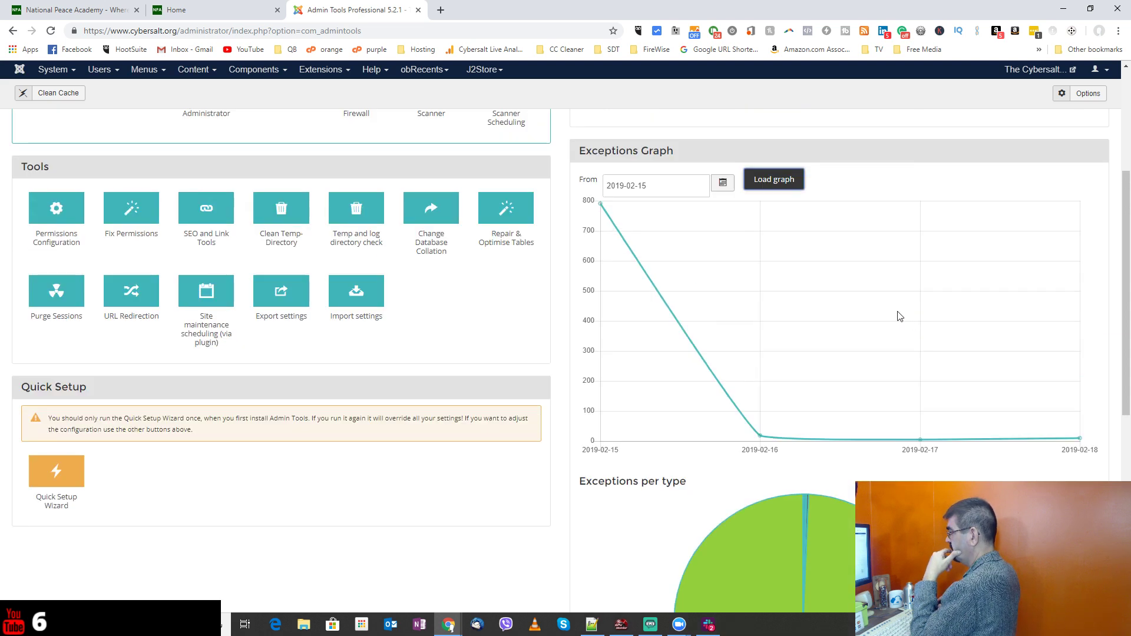
pyautogui.moveTo(601, 207)
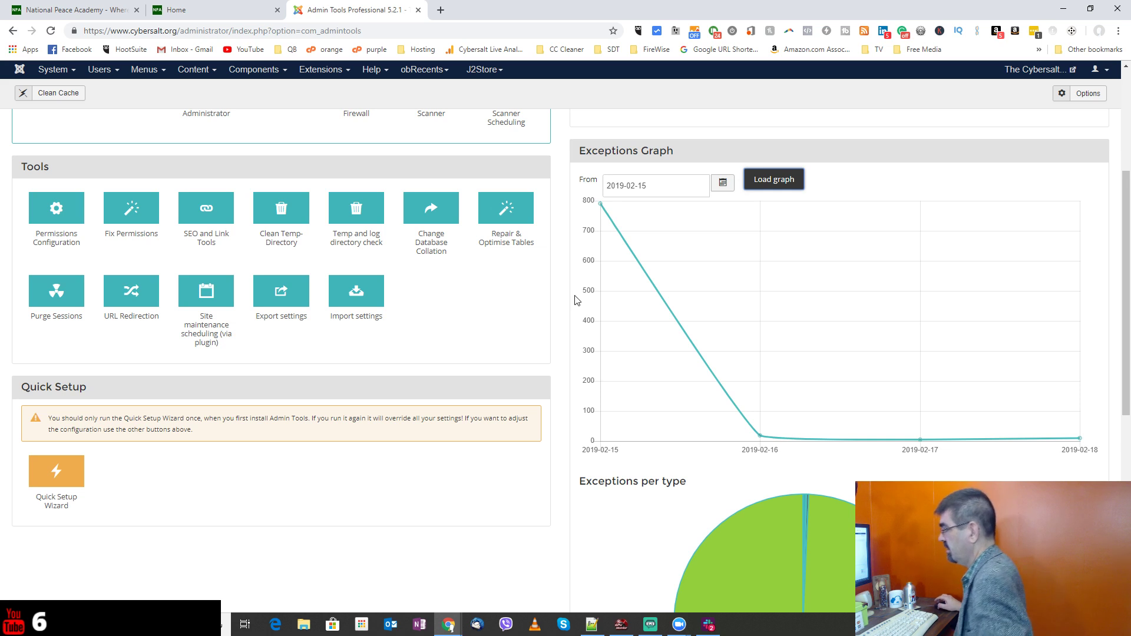
pyautogui.scroll(2, 478, 303)
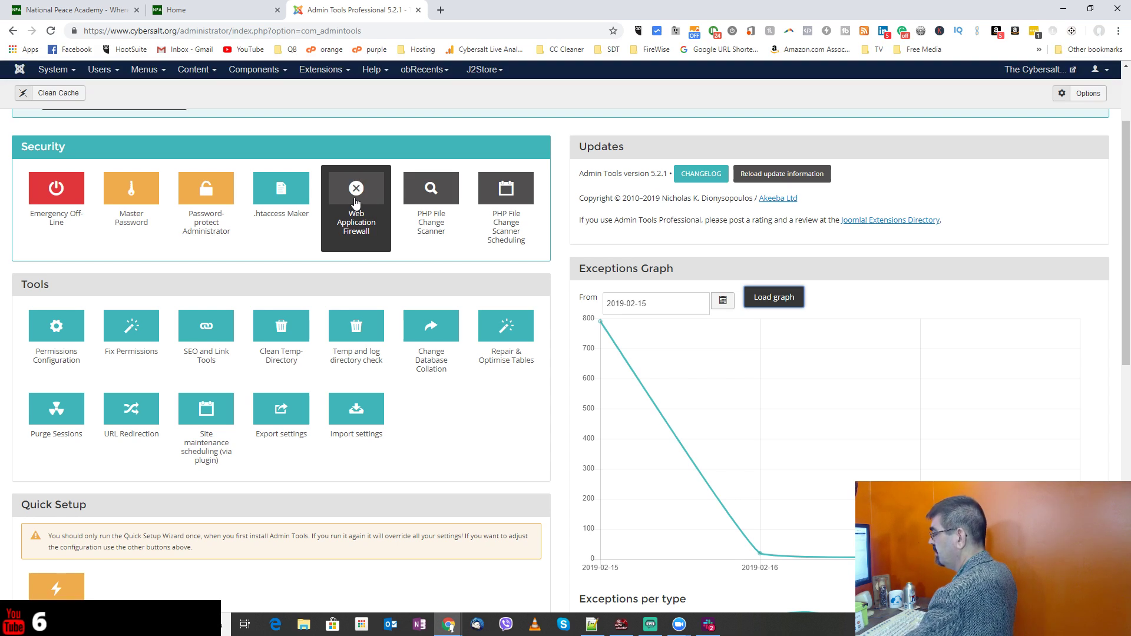
# View the Auto IP Blocking list under Web Application Firewall, then go back
pyautogui.click(356, 202)
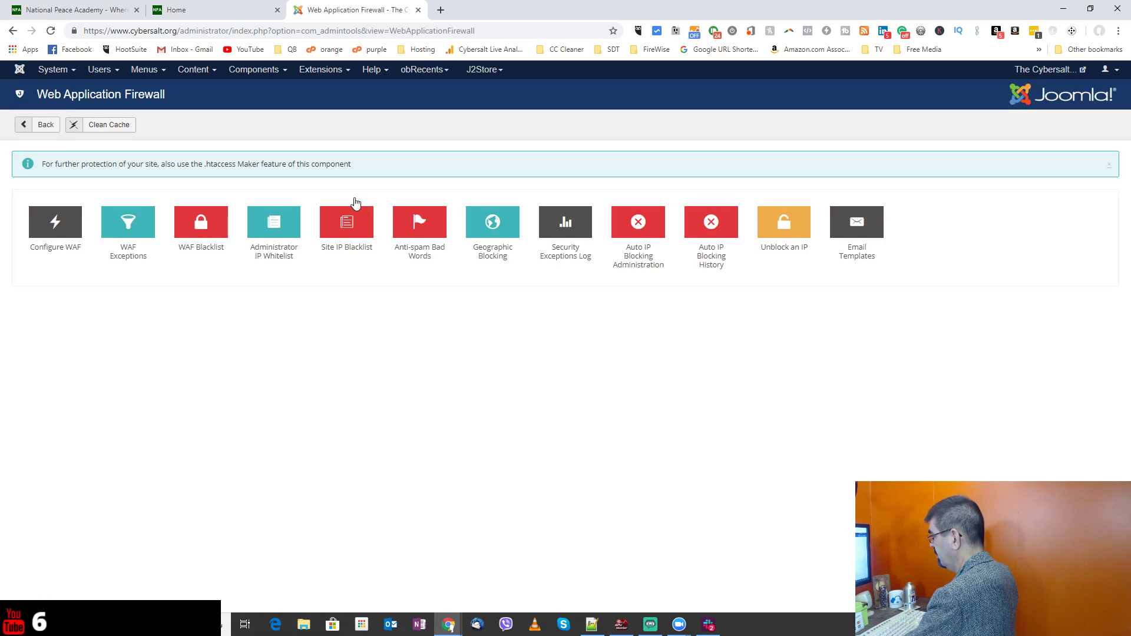
pyautogui.click(642, 228)
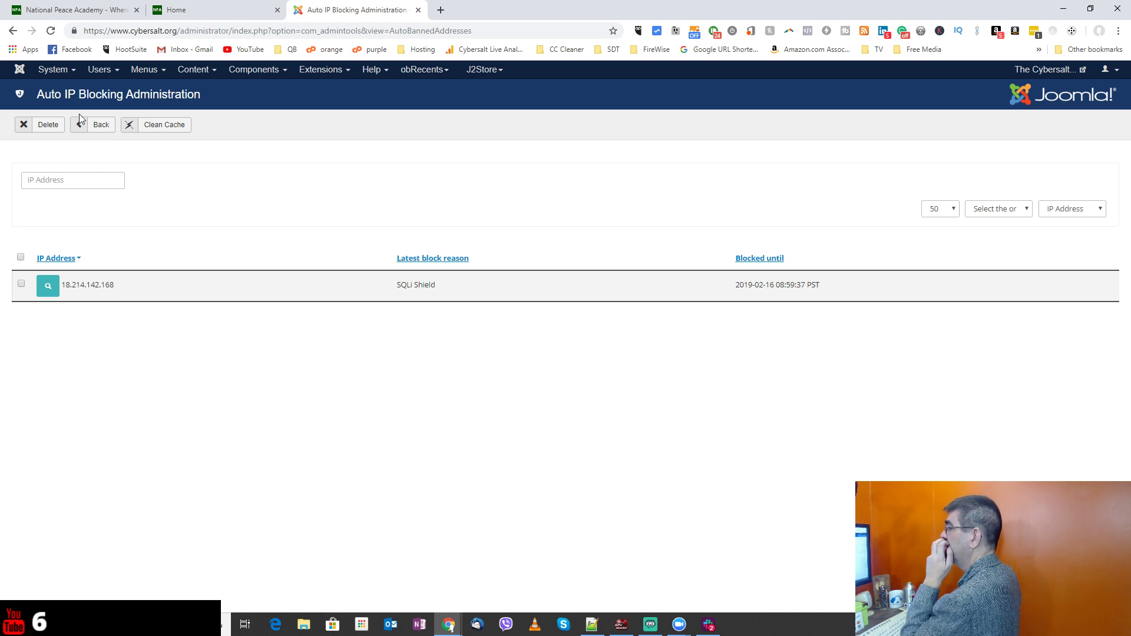
pyautogui.click(98, 124)
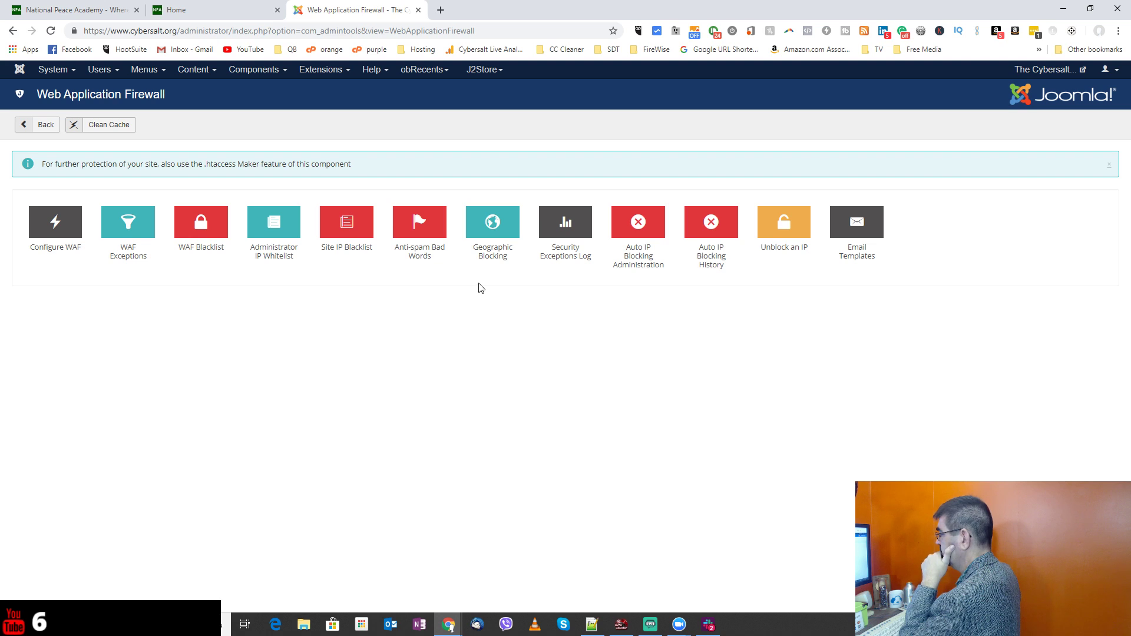
# In Configure WAF, scroll through Hardening Options, then view Request Filtering's SQLiShield setting
pyautogui.click(61, 230)
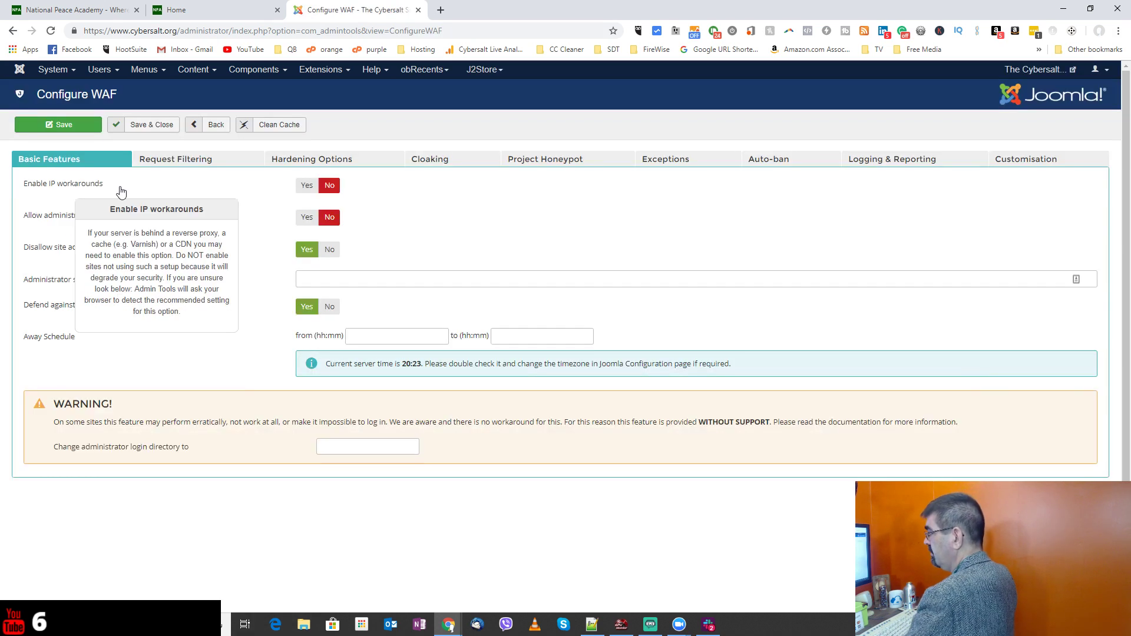
pyautogui.click(293, 160)
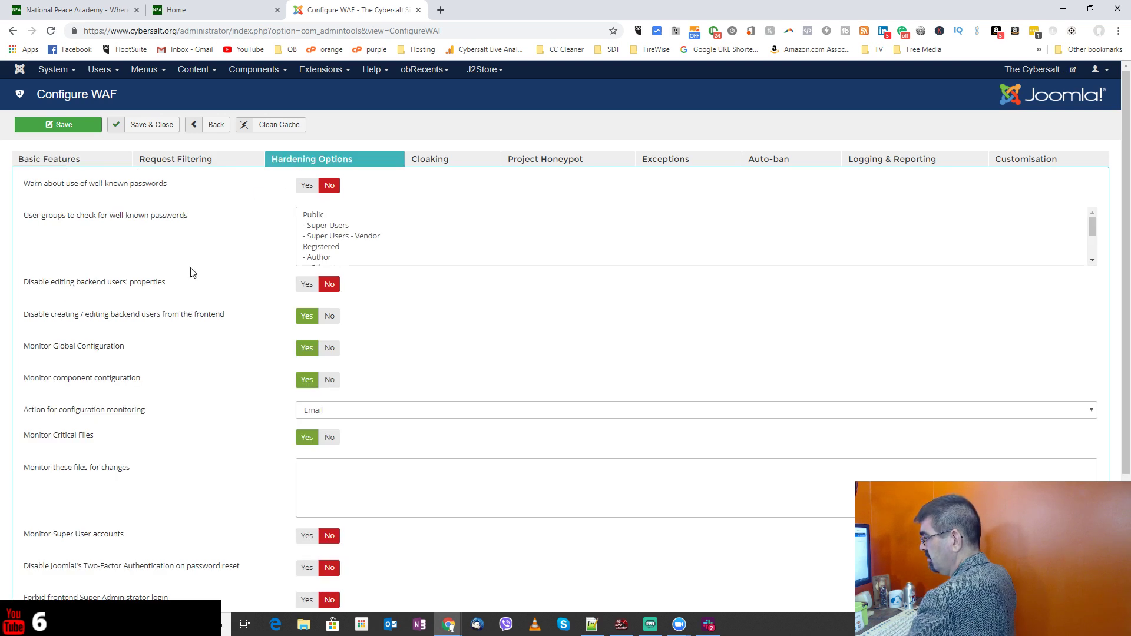
pyautogui.moveTo(143, 285)
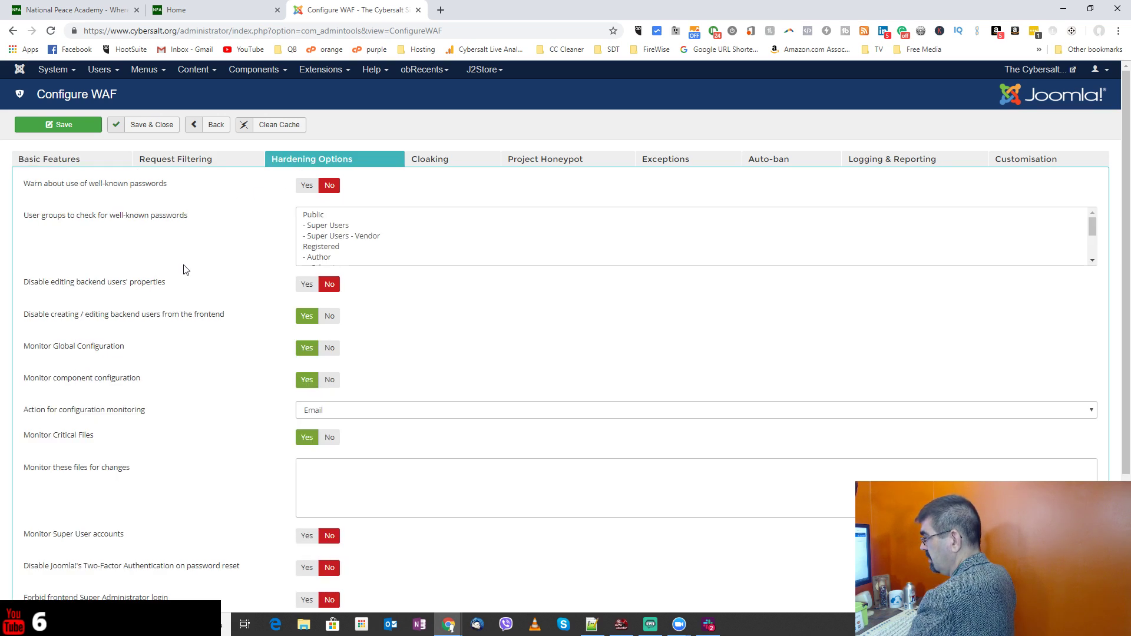
pyautogui.scroll(-2, 182, 268)
pyautogui.moveTo(189, 270)
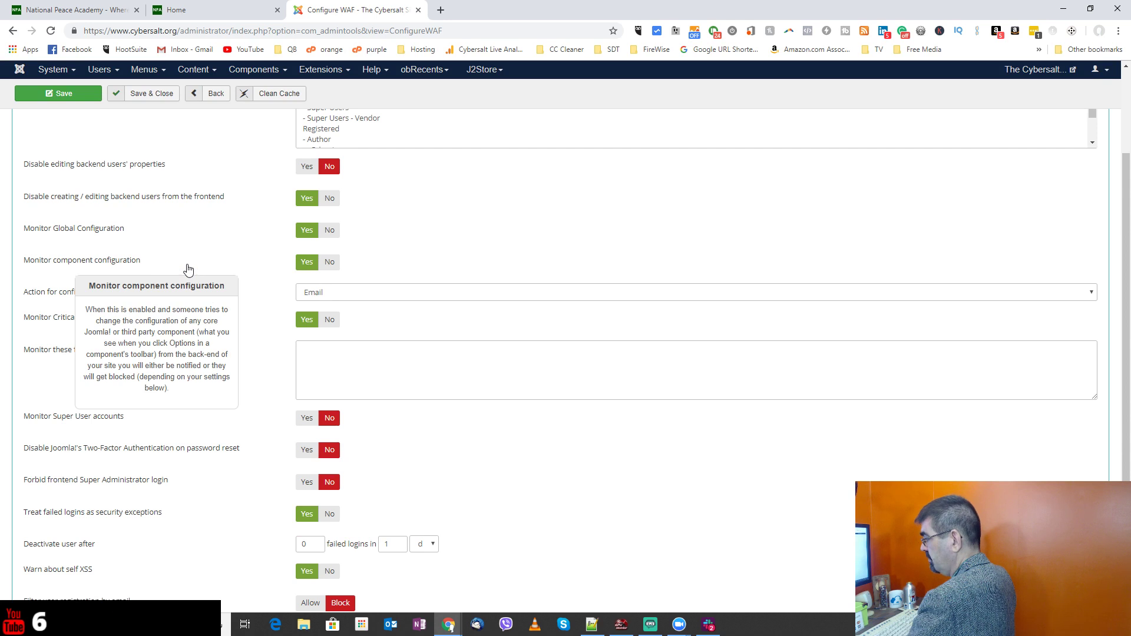
pyautogui.scroll(-1, 189, 269)
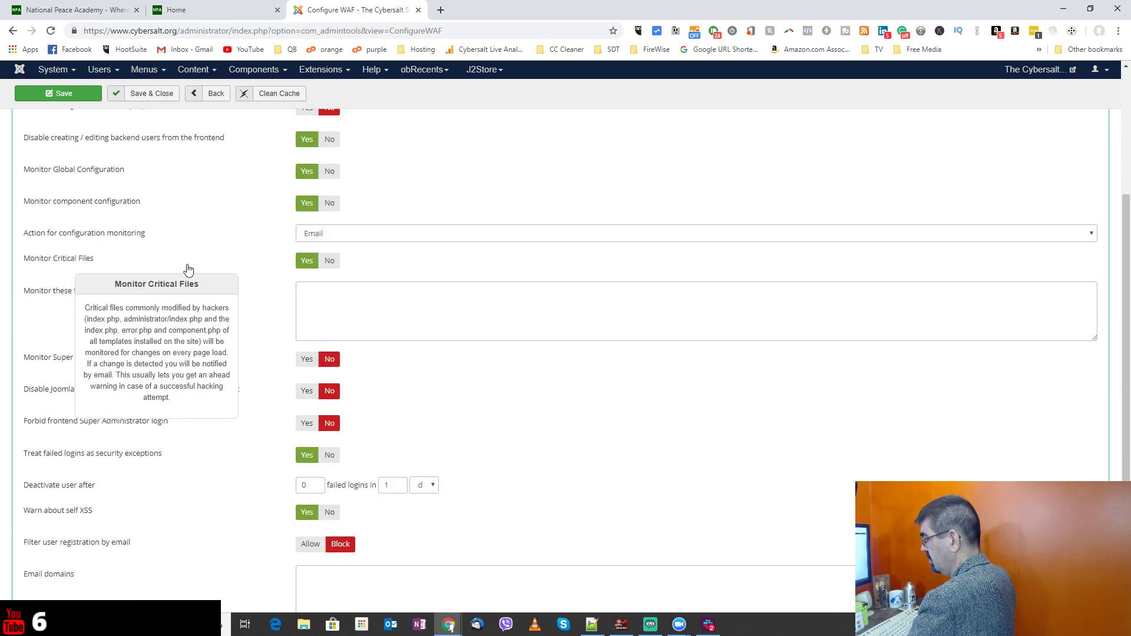
pyautogui.moveTo(169, 341)
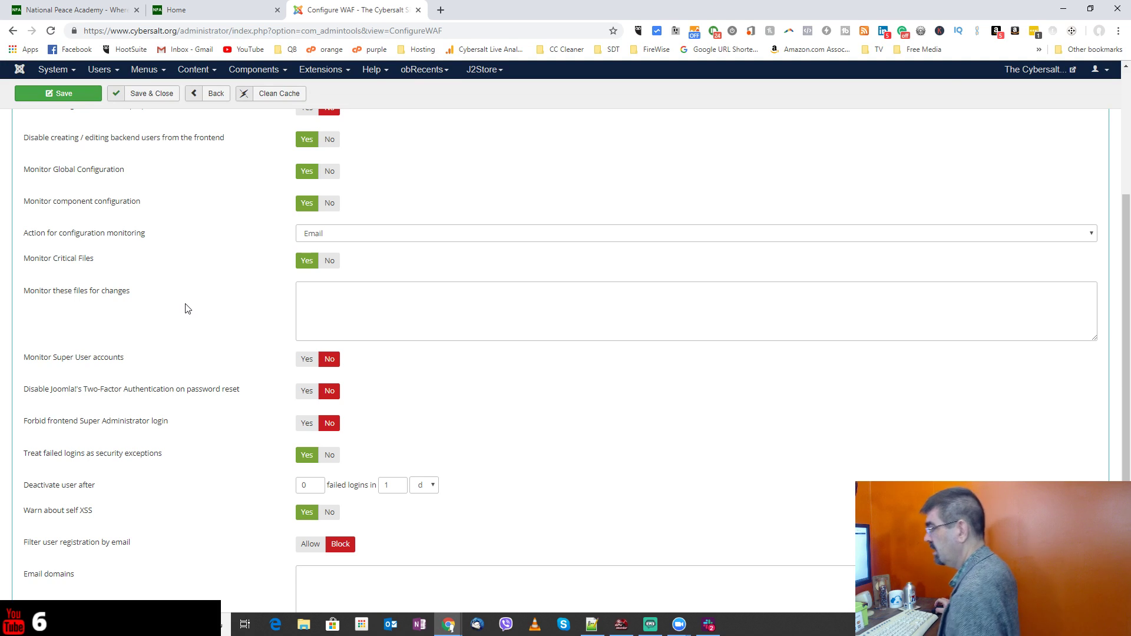
pyautogui.scroll(3, 186, 311)
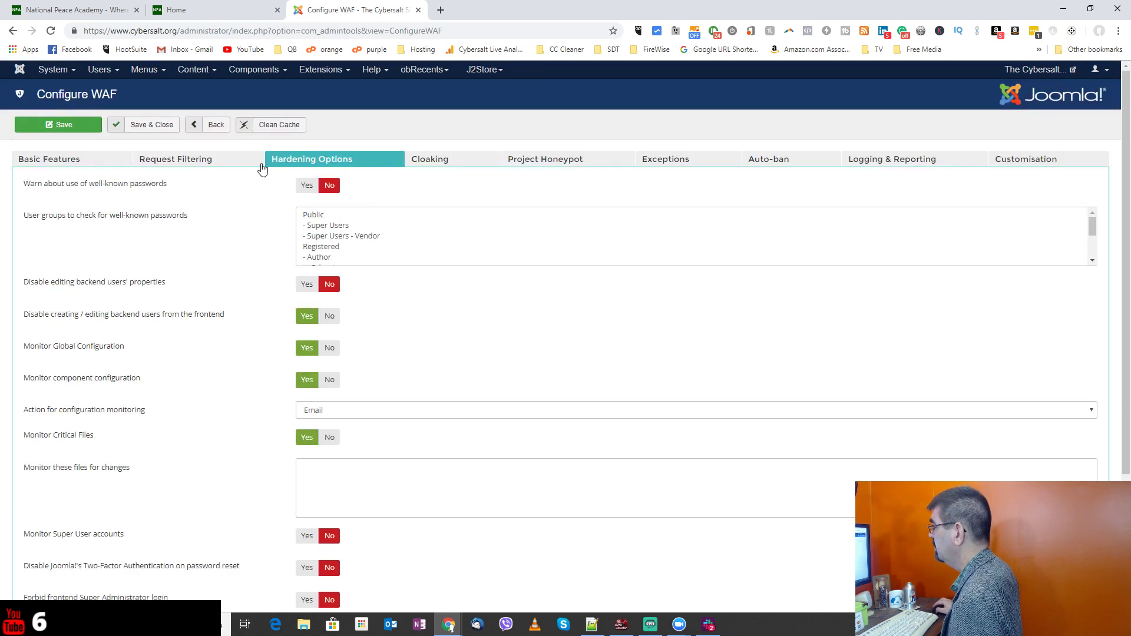
pyautogui.click(177, 159)
pyautogui.moveTo(160, 242)
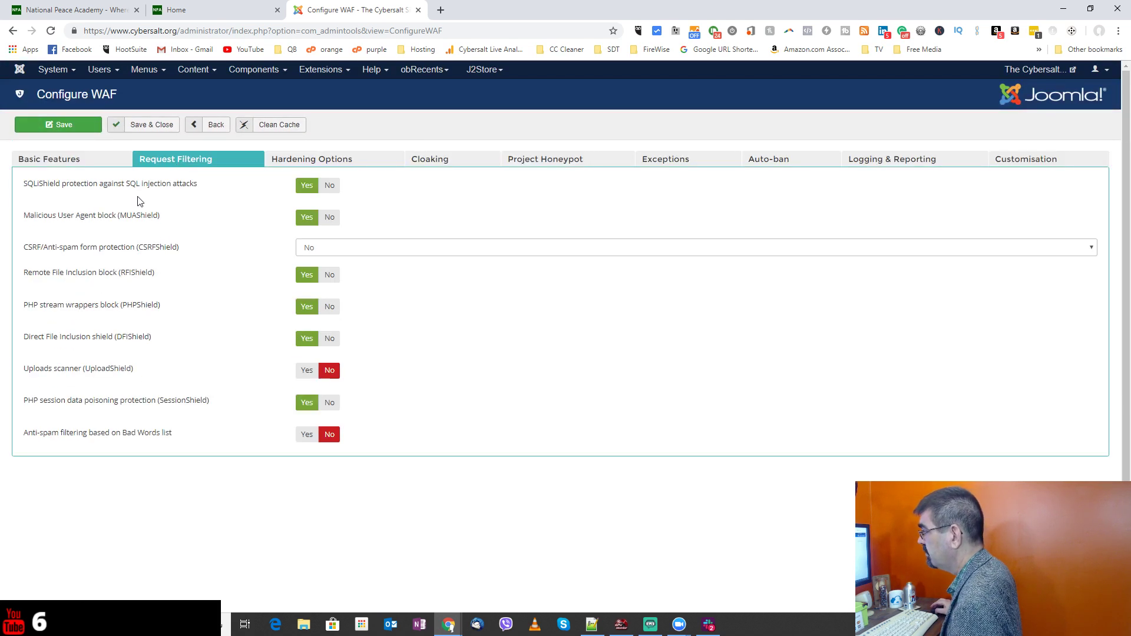
pyautogui.moveTo(211, 384)
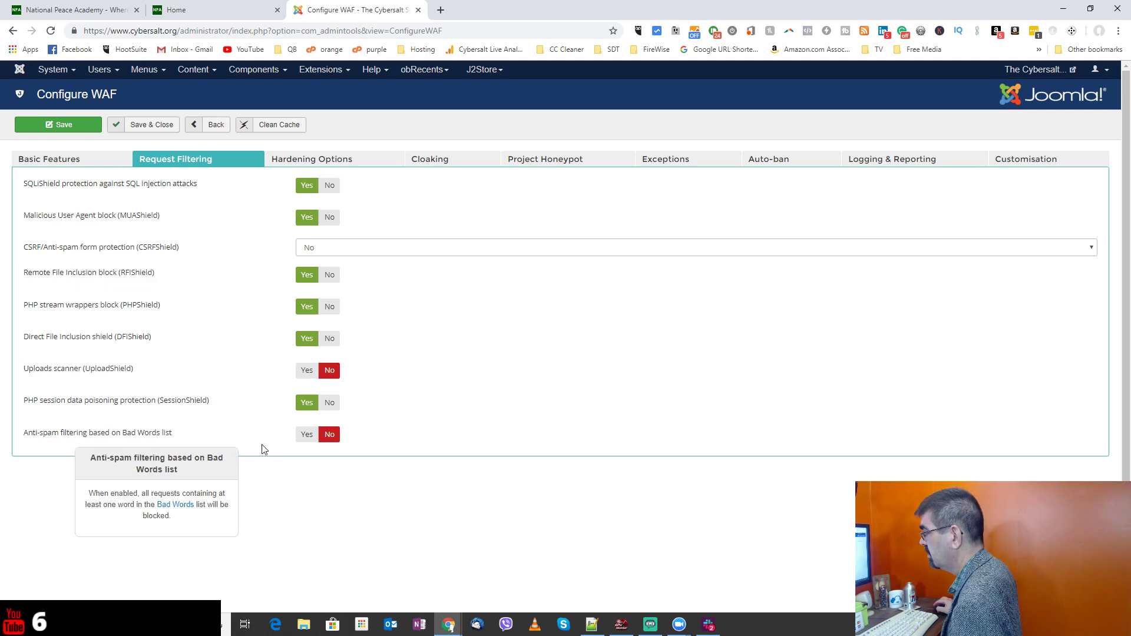
# Delete the Auto-ban 'Email this address after an automatic IP ban' value, then view Logging & Reporting
pyautogui.click(769, 160)
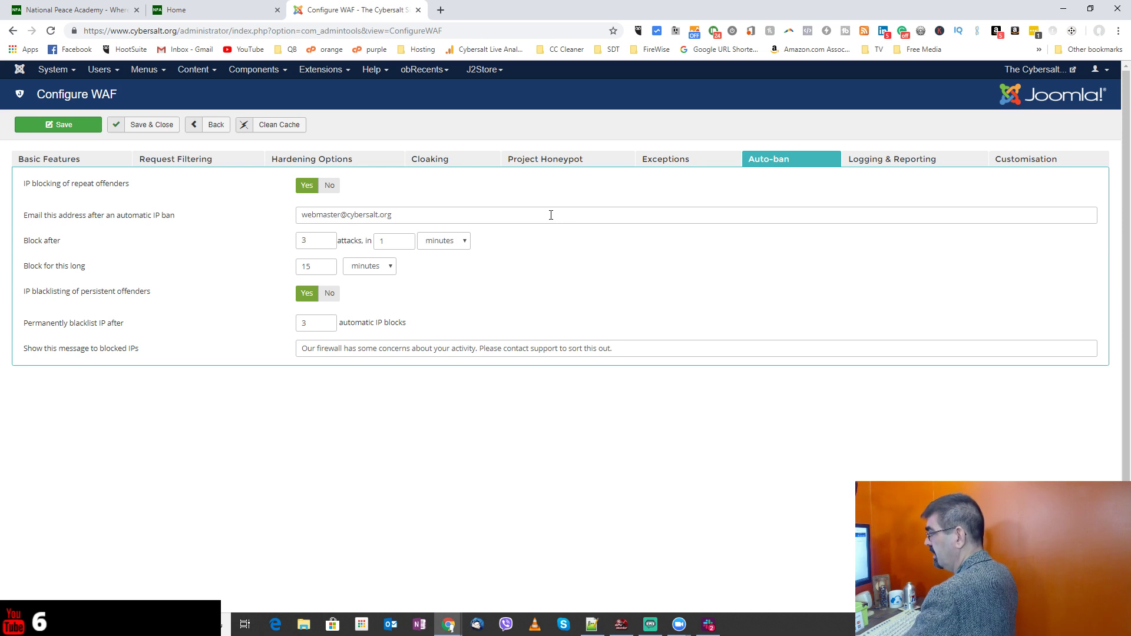
pyautogui.moveTo(57, 189)
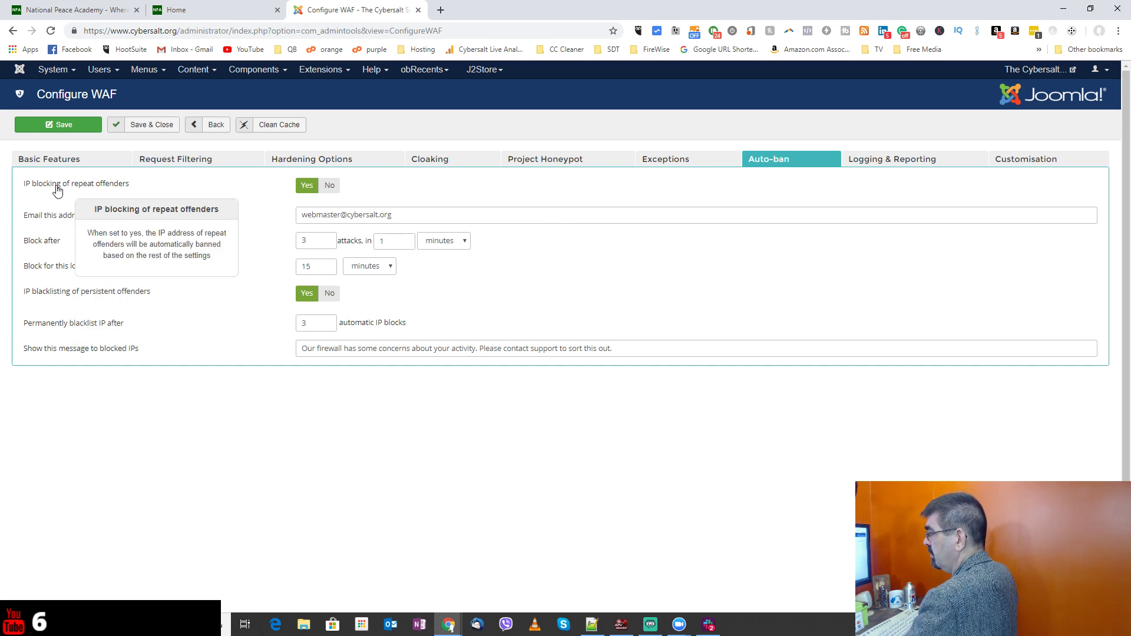
pyautogui.moveTo(122, 219)
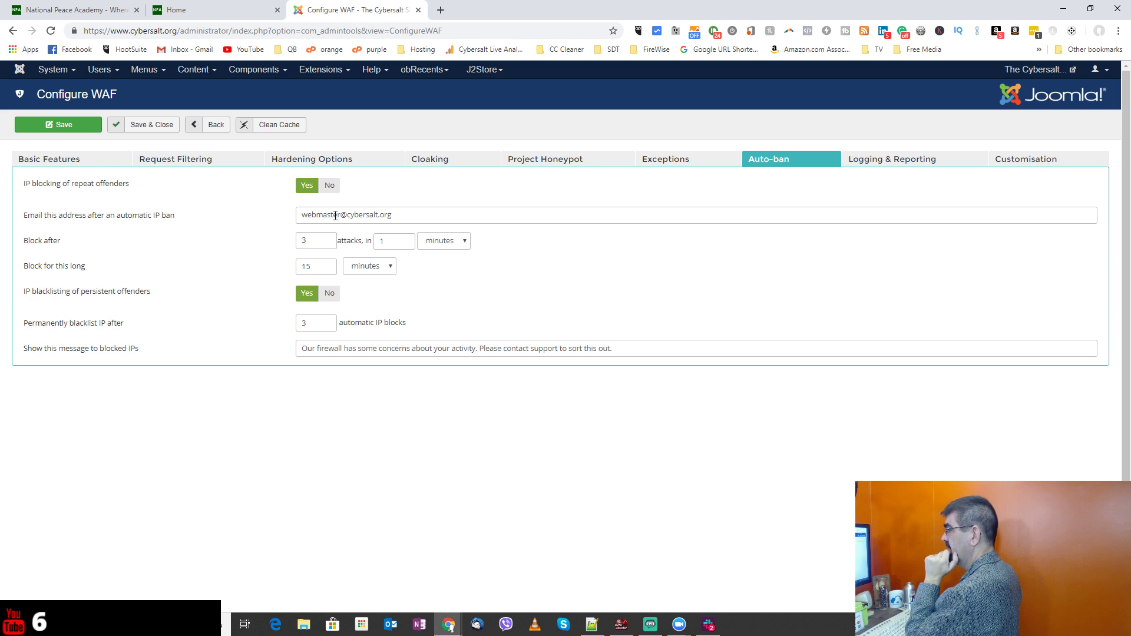
pyautogui.moveTo(109, 222)
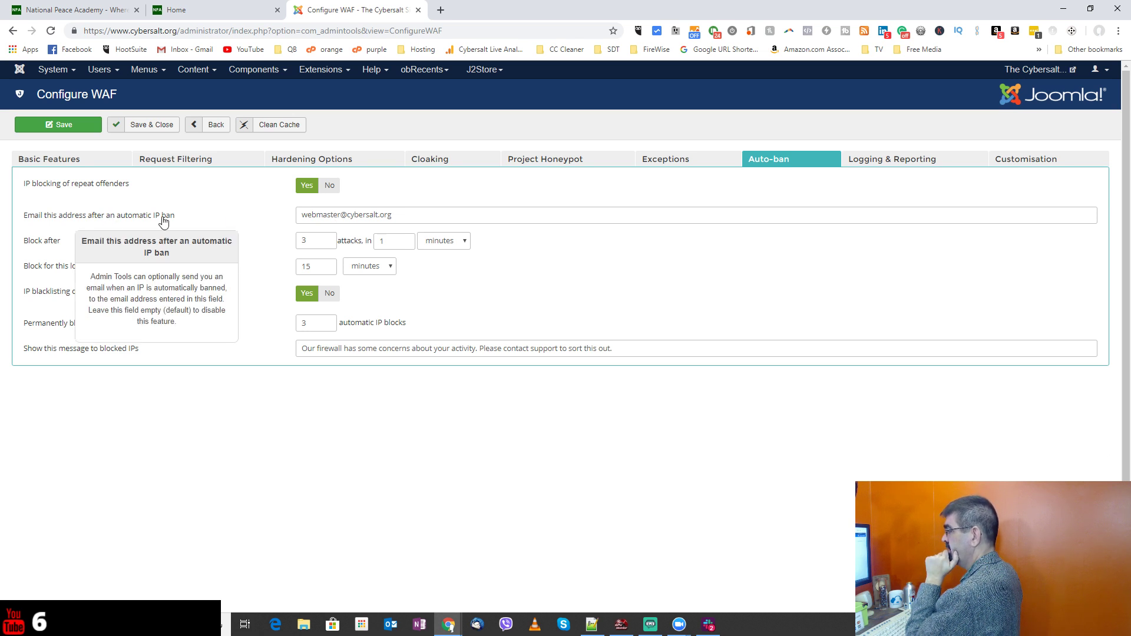
pyautogui.moveTo(415, 216); pyautogui.dragTo(253, 220)
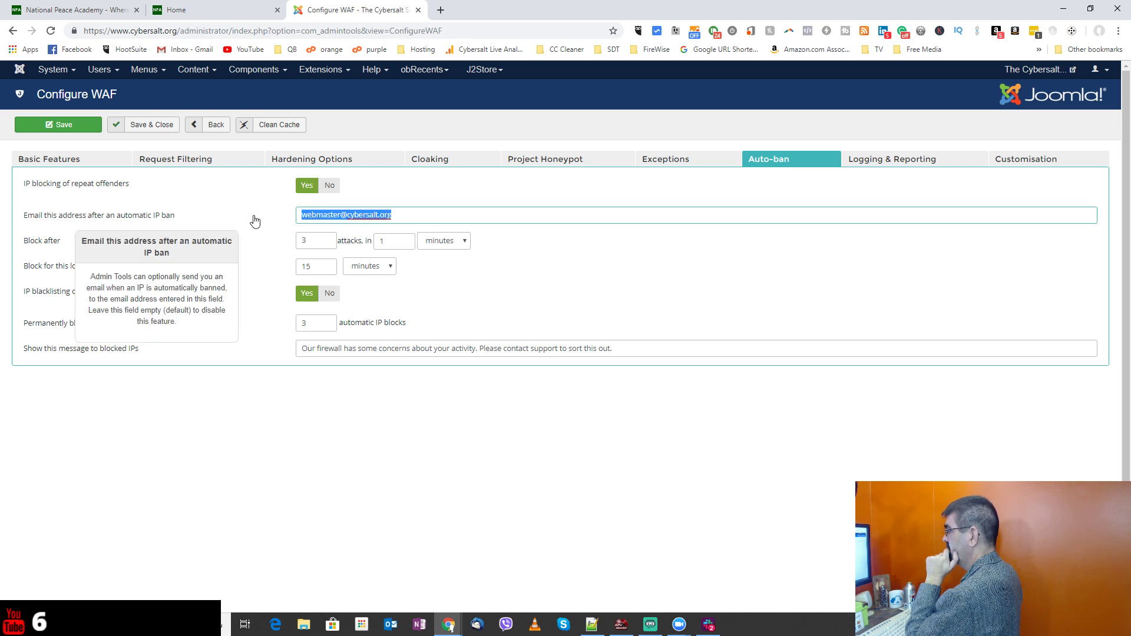
pyautogui.click(339, 211)
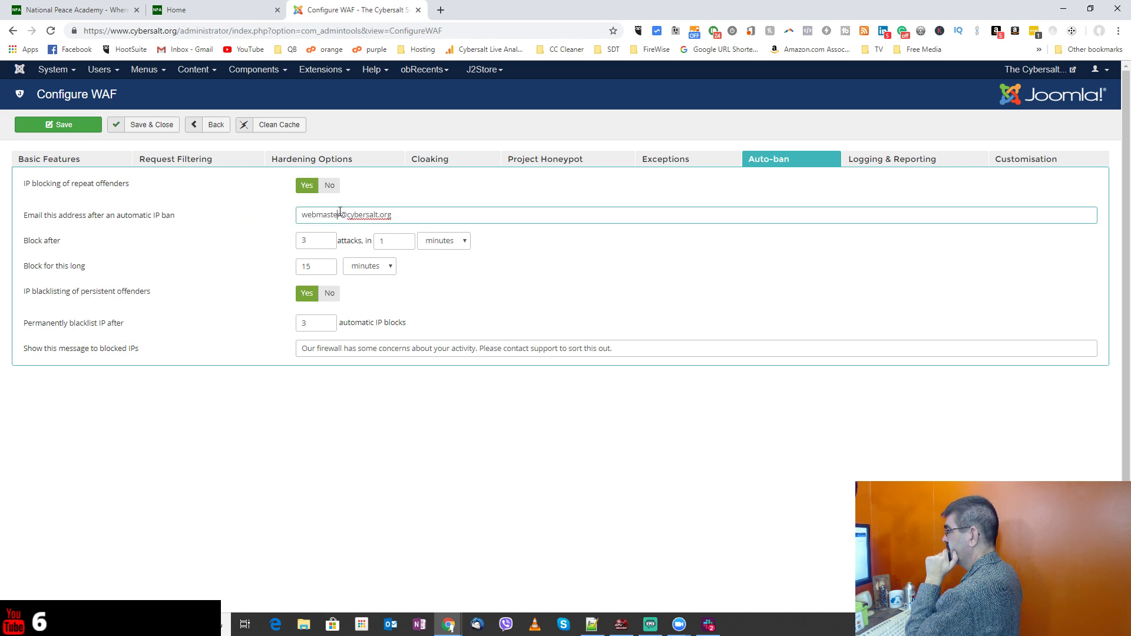
pyautogui.moveTo(404, 214); pyautogui.dragTo(284, 218)
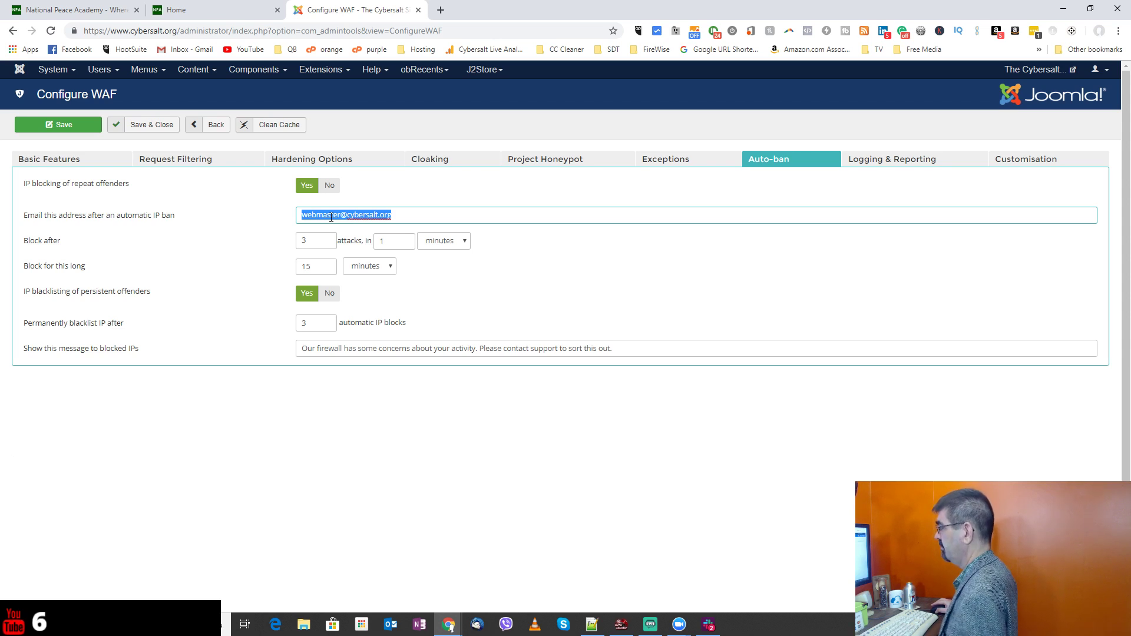
pyautogui.press('BackSpace')
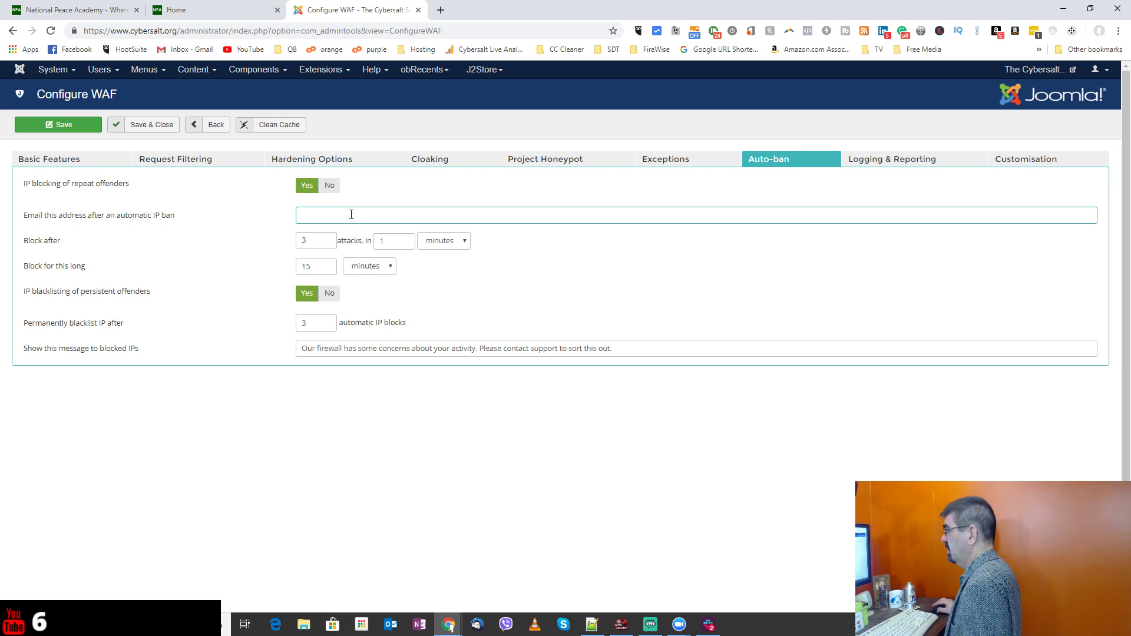
pyautogui.click(907, 162)
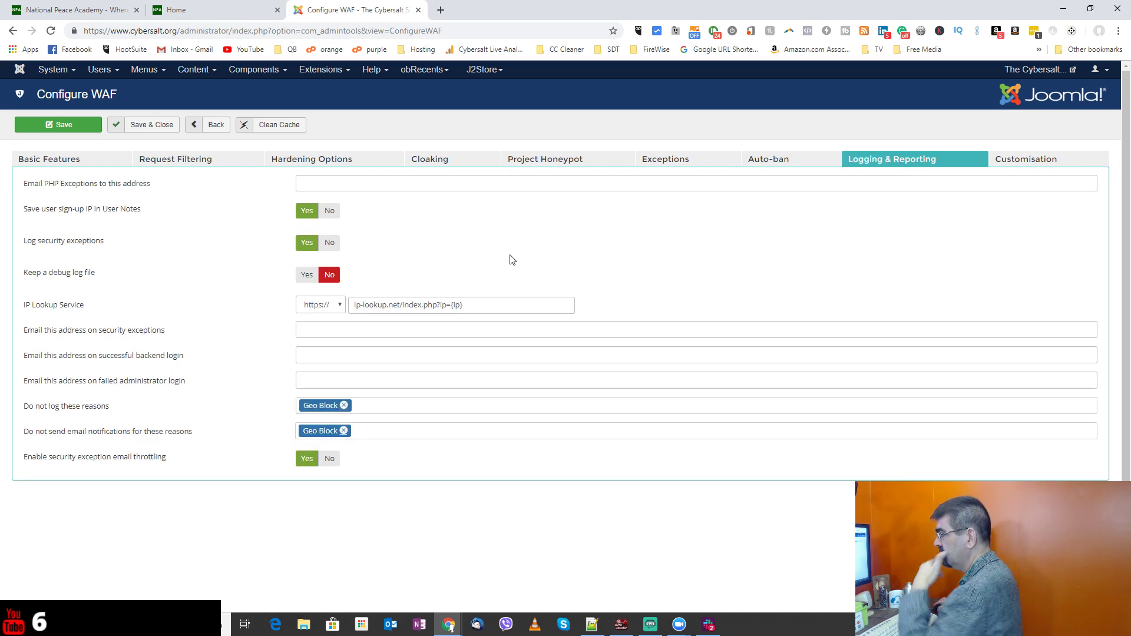
# Review the Logging & Reporting options, switching away and back with Alt+Tab
pyautogui.moveTo(86, 191)
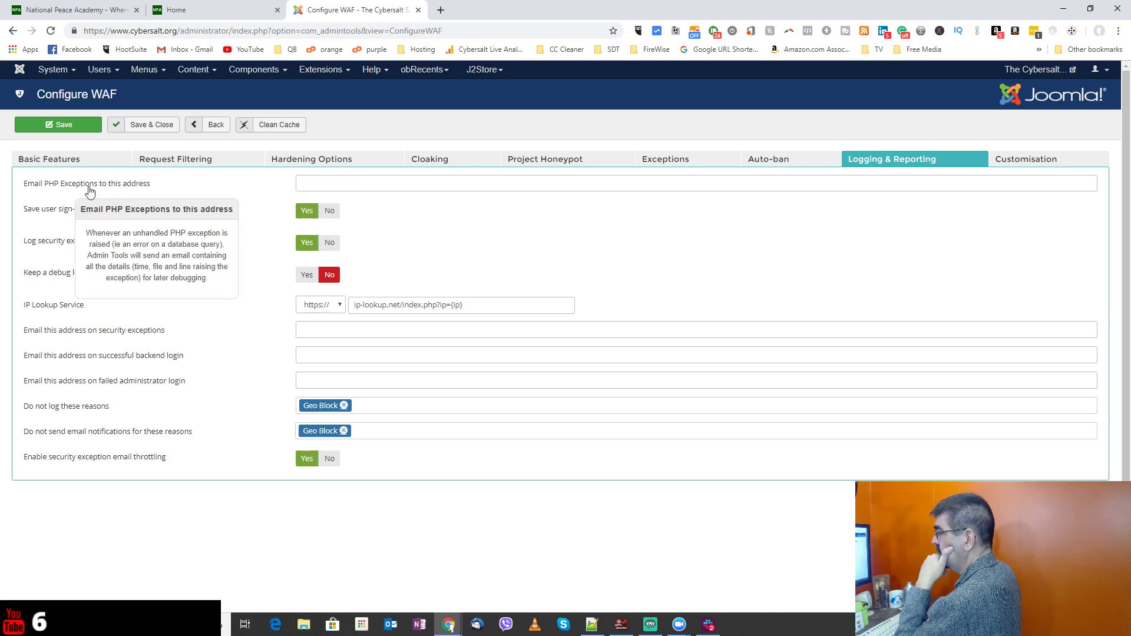
pyautogui.moveTo(65, 213)
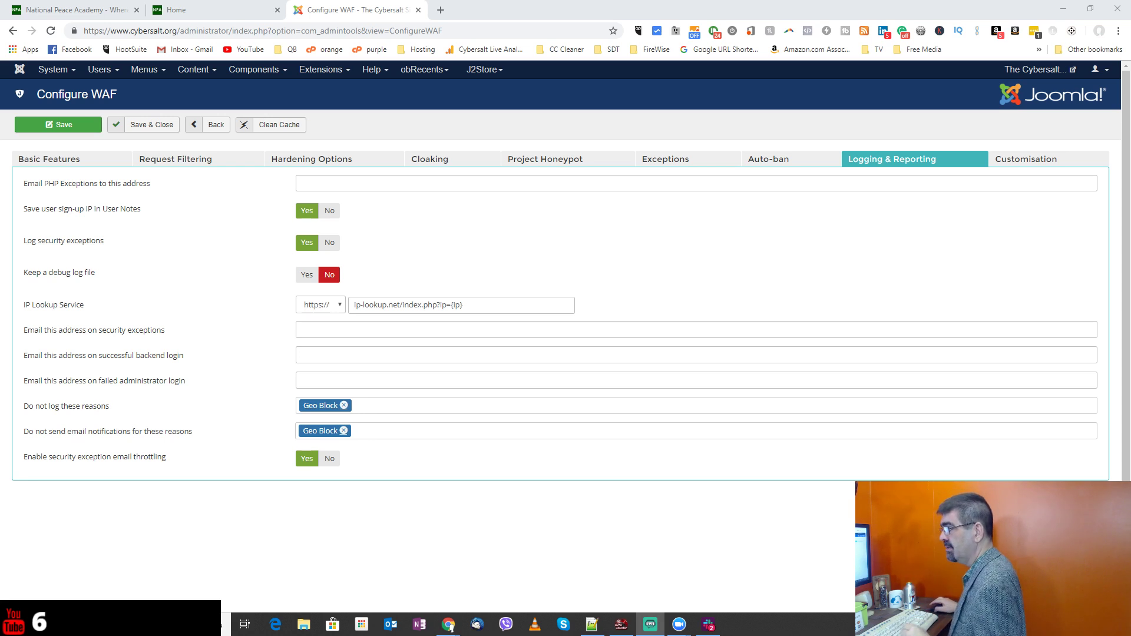
pyautogui.hotkey('alt', 'Tab')
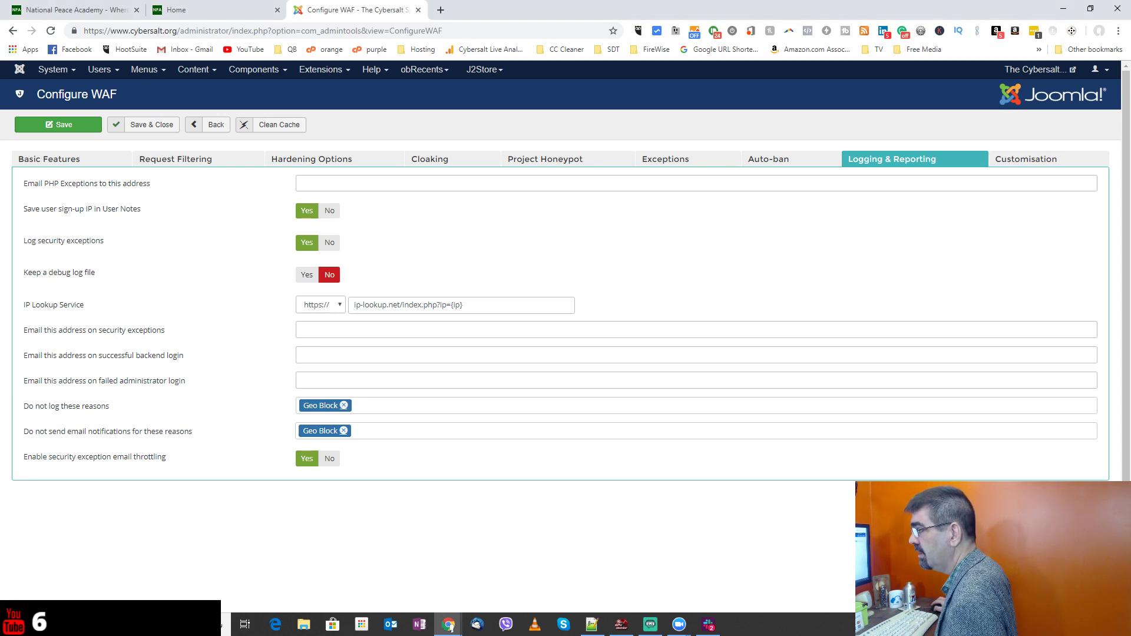
pyautogui.hotkey('alt', 'Tab')
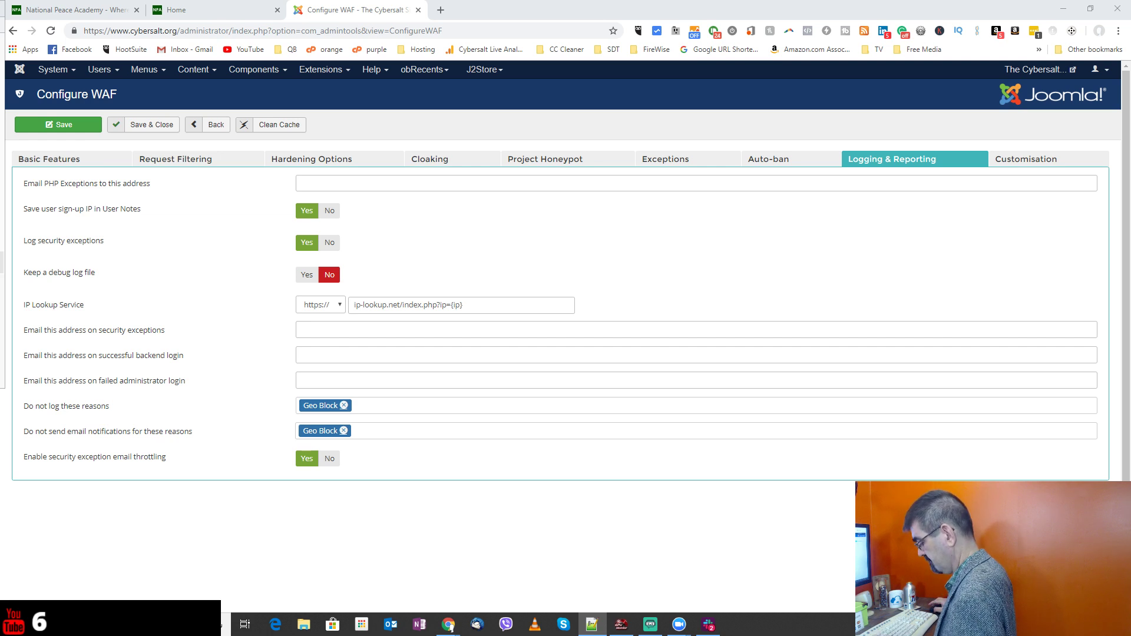
pyautogui.hotkey('alt', 'Tab')
pyautogui.hotkey('alt', 'Tab')
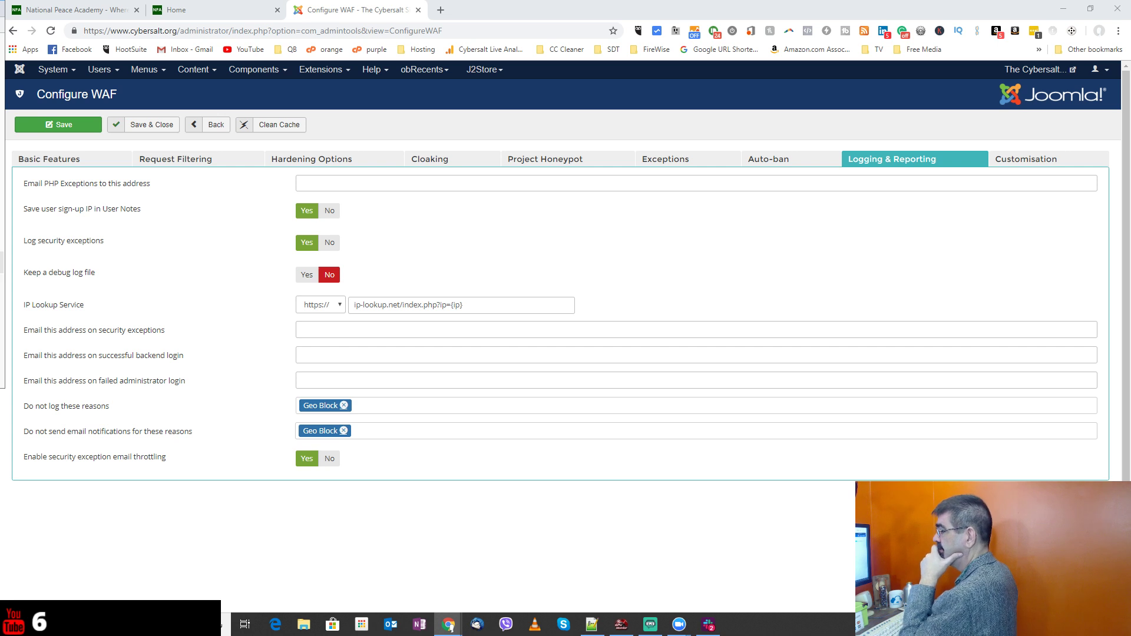
pyautogui.moveTo(57, 435)
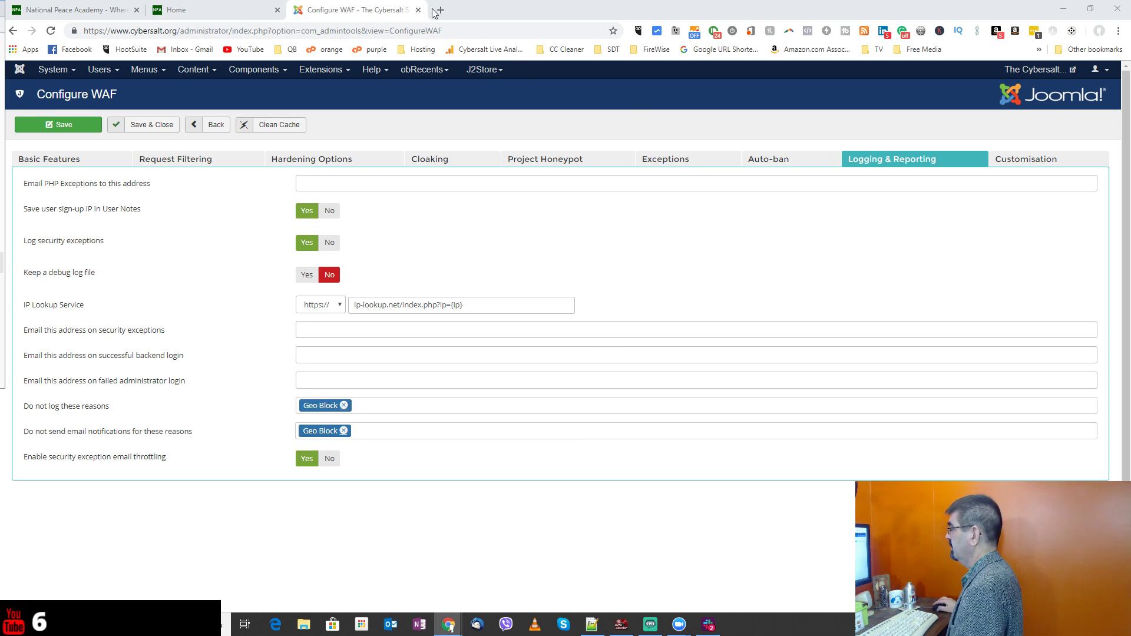
# Check the Exceptions, Project Honeypot and Hardening tabs, Save & Close the WAF configuration, open a new tab
pyautogui.click(672, 163)
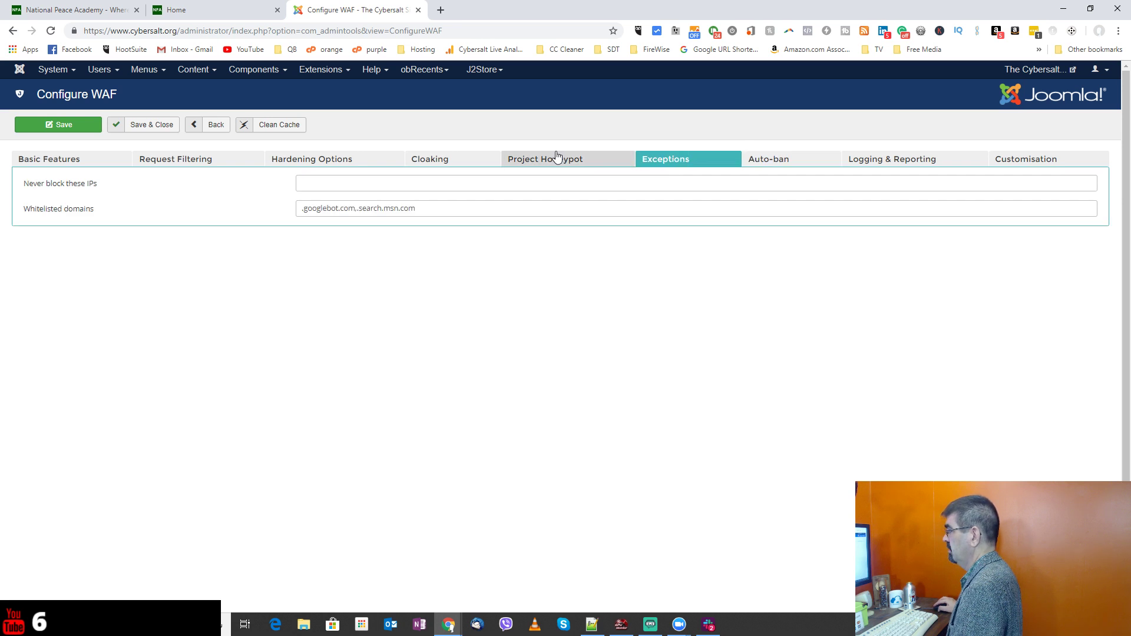
pyautogui.click(556, 159)
pyautogui.click(667, 170)
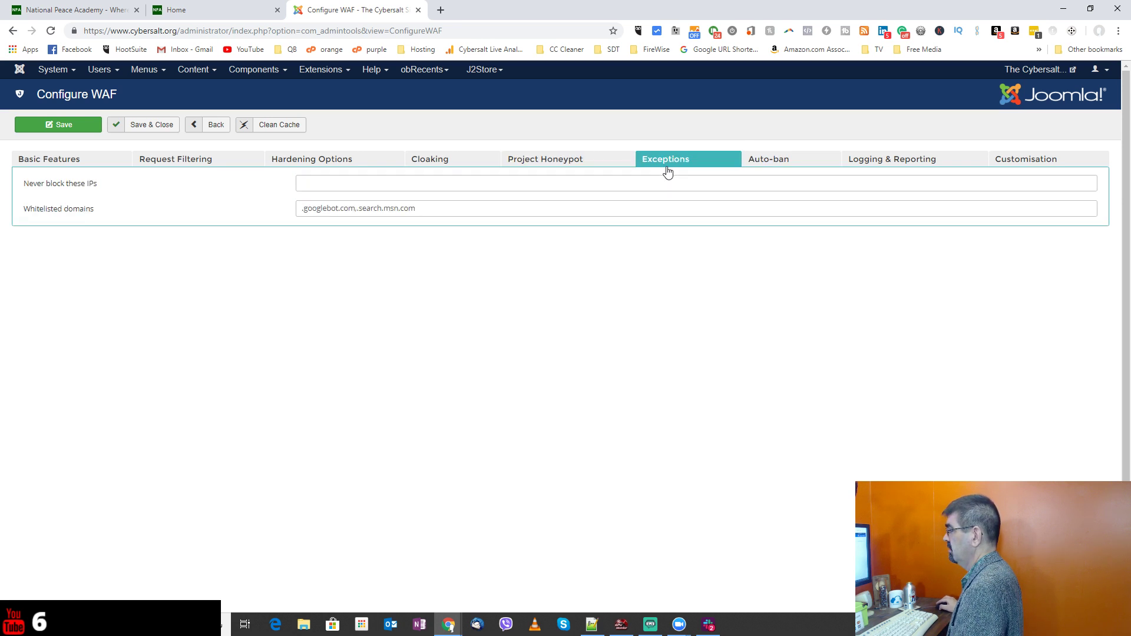
pyautogui.click(295, 167)
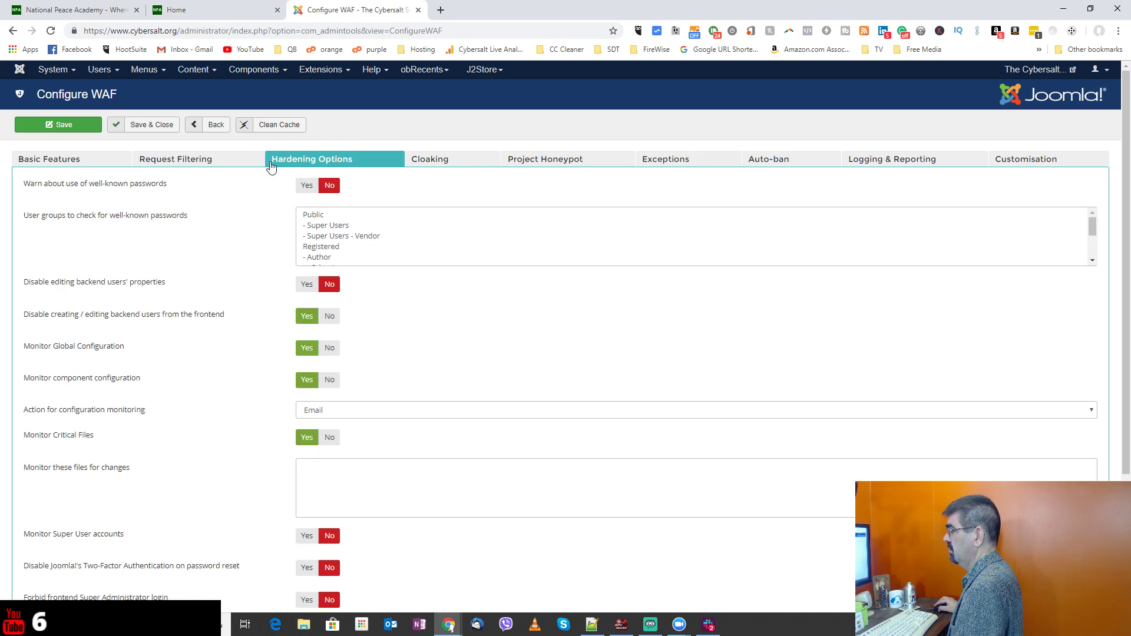
pyautogui.click(158, 127)
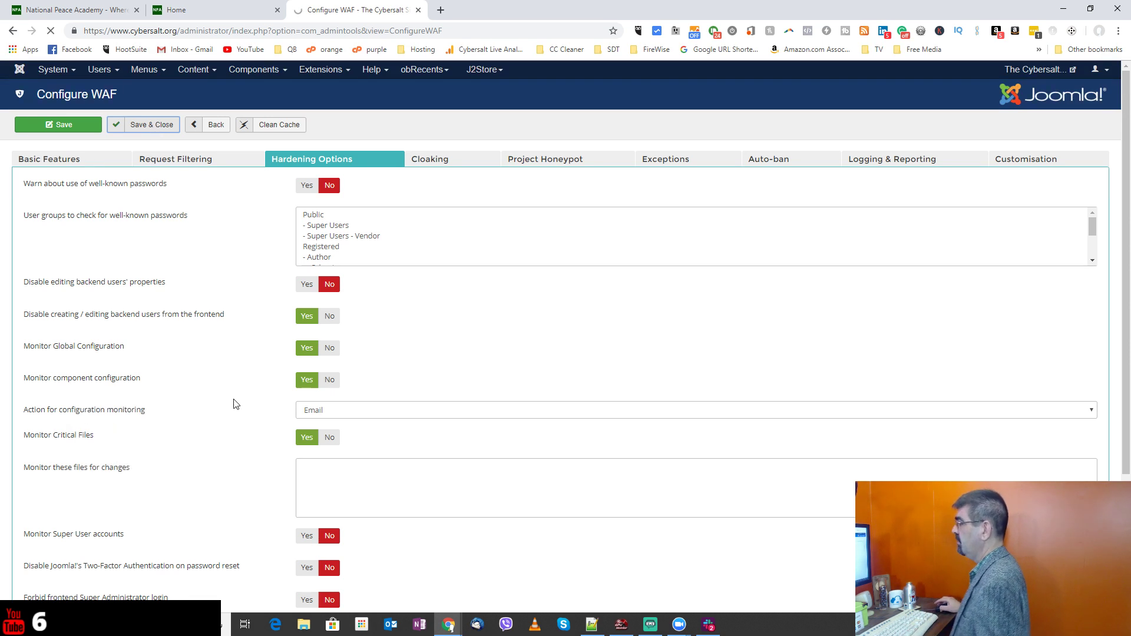
pyautogui.moveTo(228, 384)
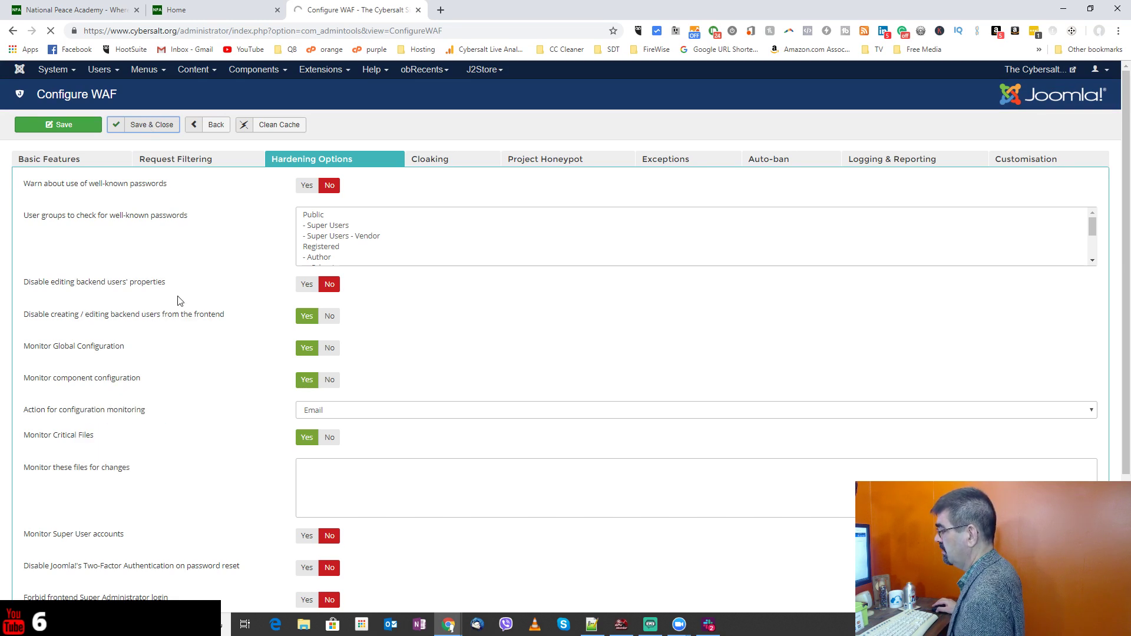
pyautogui.click(441, 10)
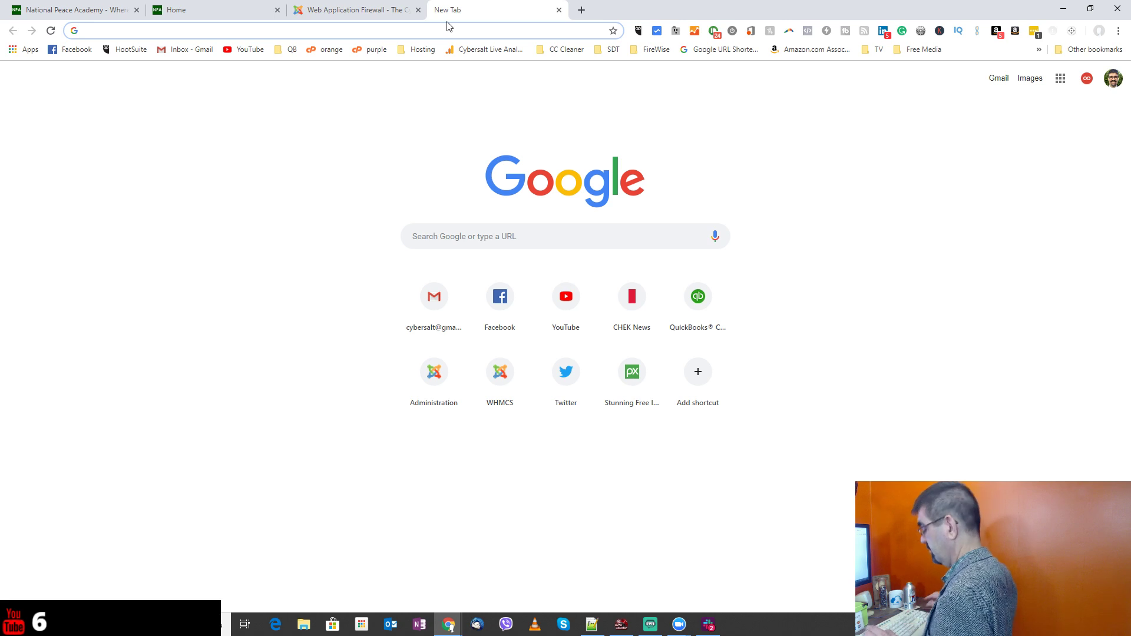
# Search Google for 'zapier' and open the 'Zapier | The easiest way to automate your work' result
pyautogui.write('zapier')
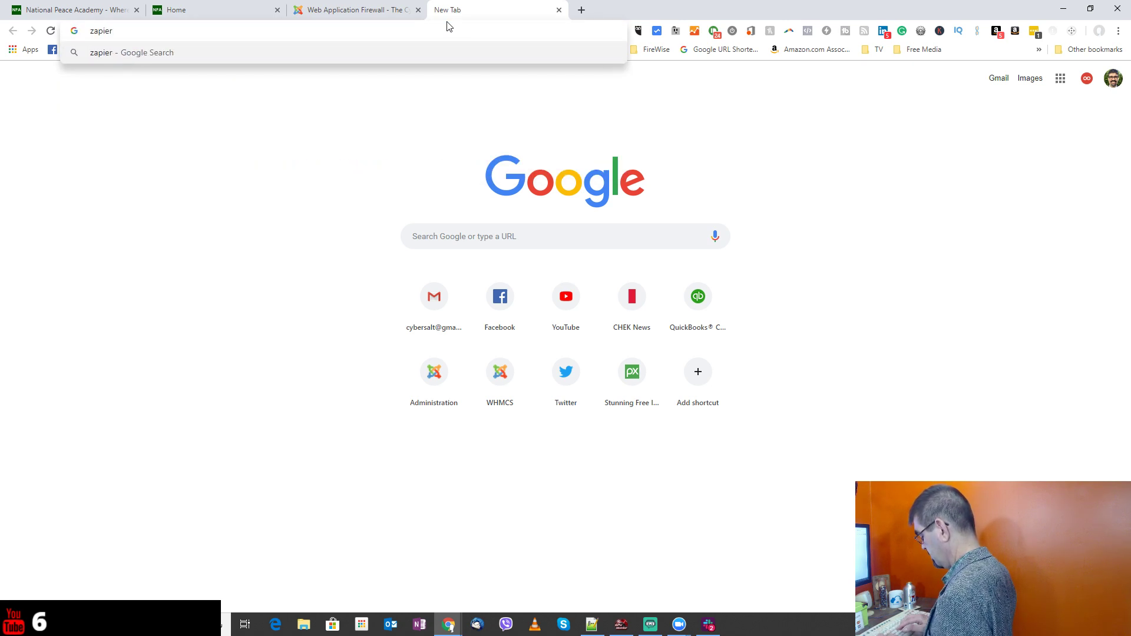
pyautogui.press('Return')
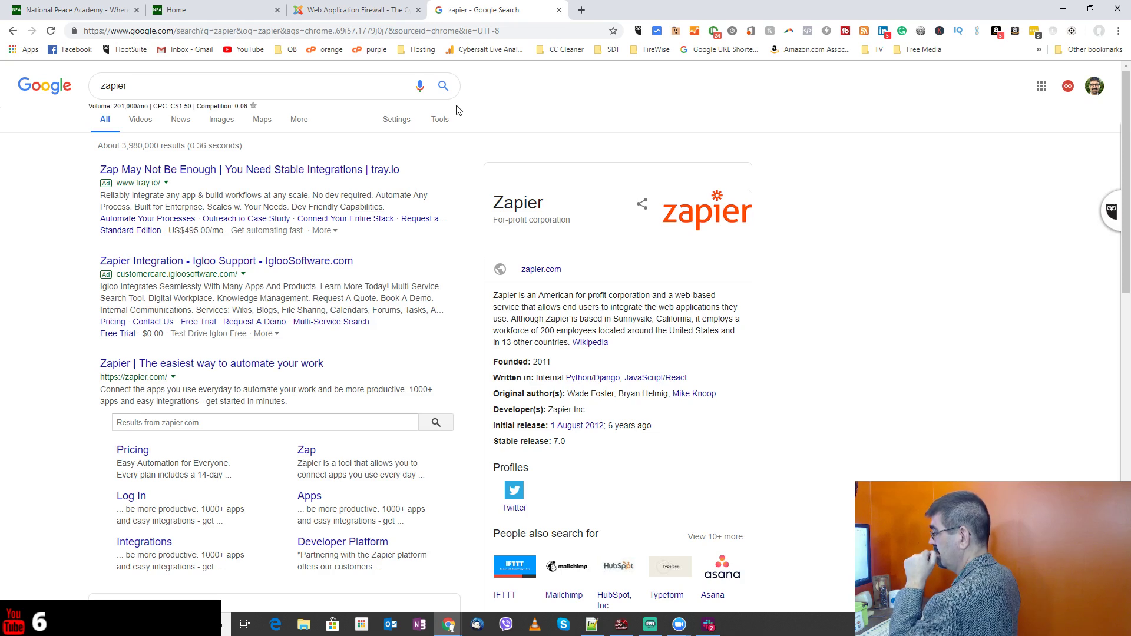
pyautogui.scroll(-1, 409, 254)
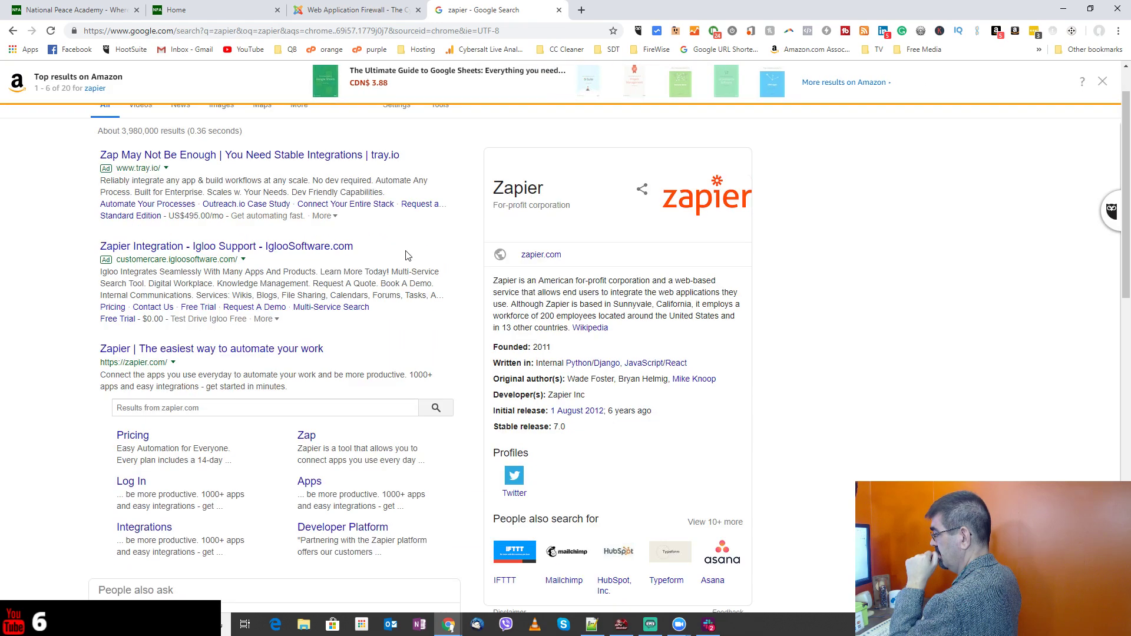
pyautogui.click(285, 350)
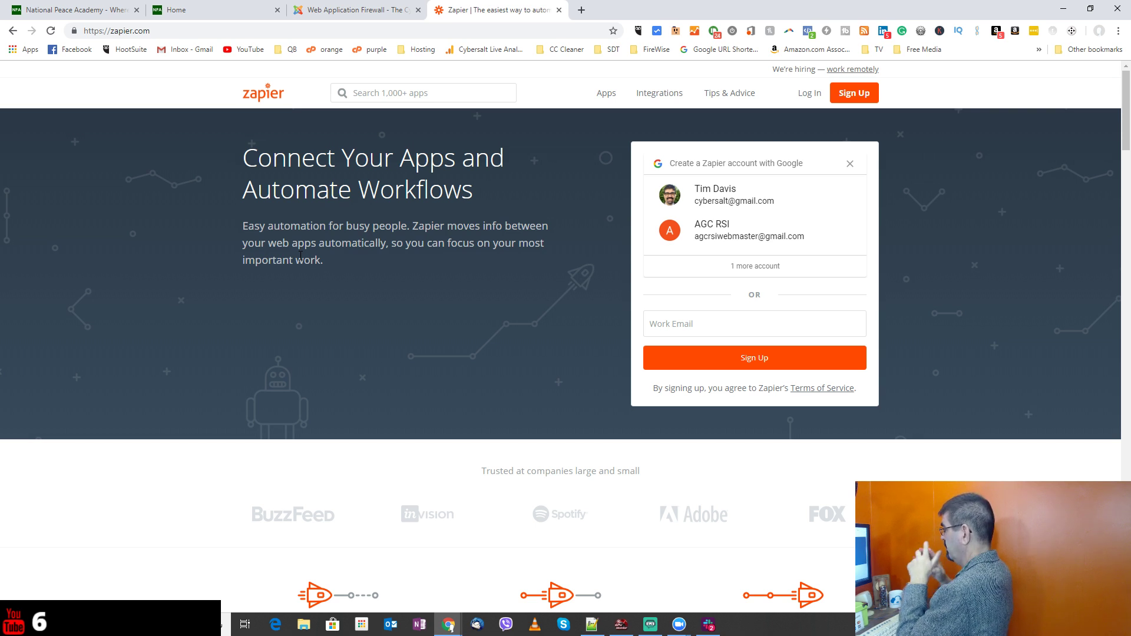
# Sign up with the chosen Google account and enter the company name
pyautogui.click(745, 196)
pyautogui.click(756, 224)
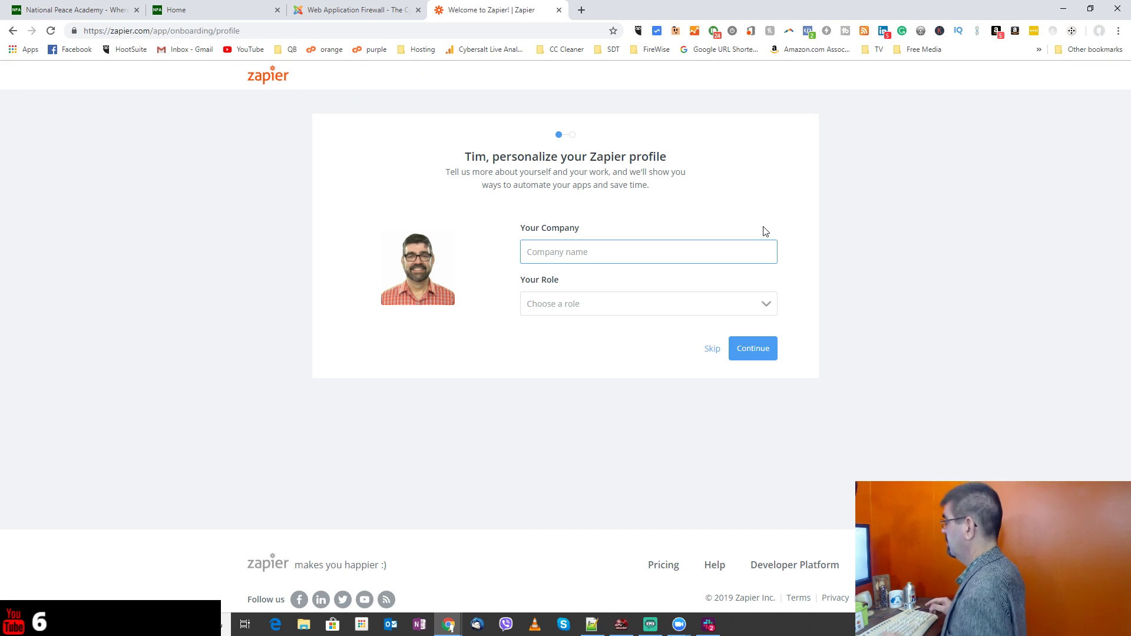
pyautogui.write('Cybers')
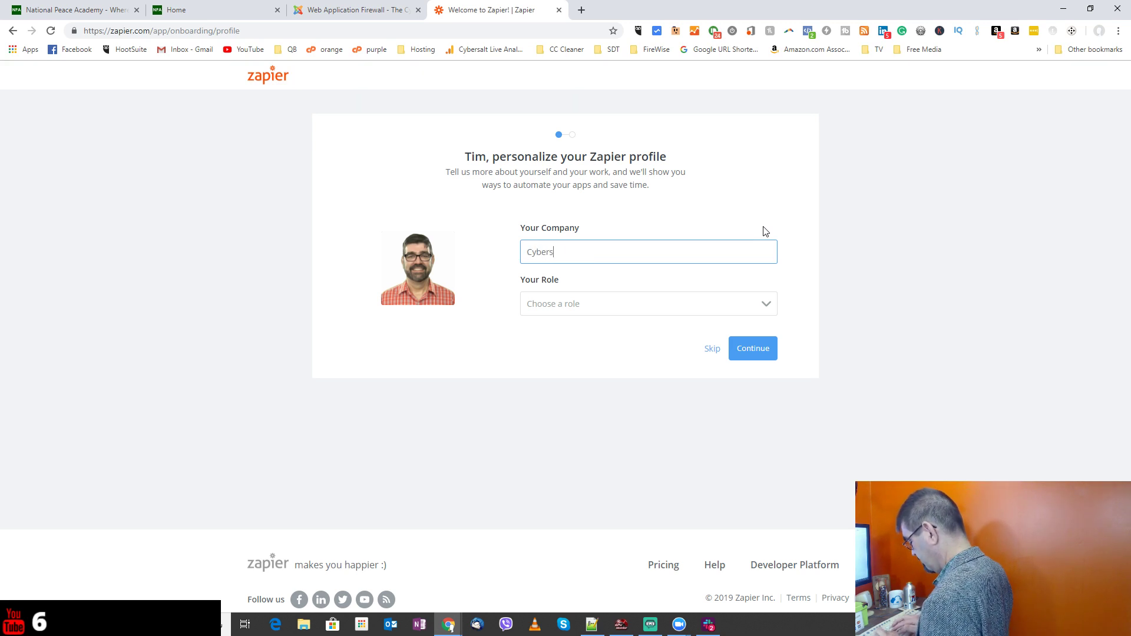
pyautogui.write('alt Con')
pyautogui.press('BackSpace')
pyautogui.press('BackSpace')
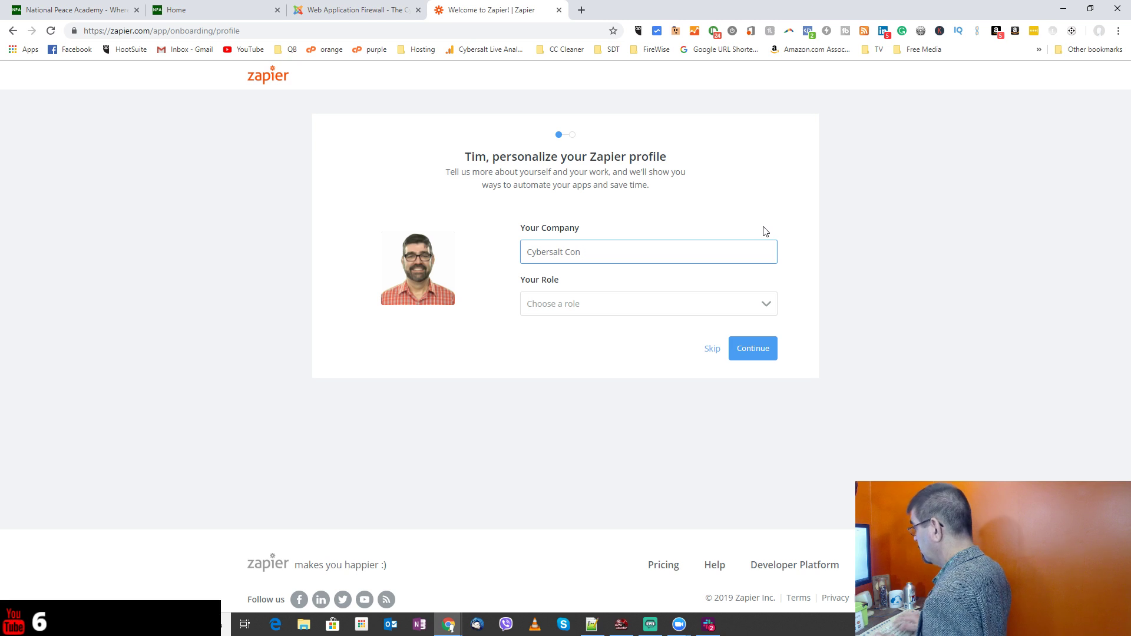
# Set the role to Business Owner/Entrepreneur and continue to app selection
pyautogui.press('Tab')
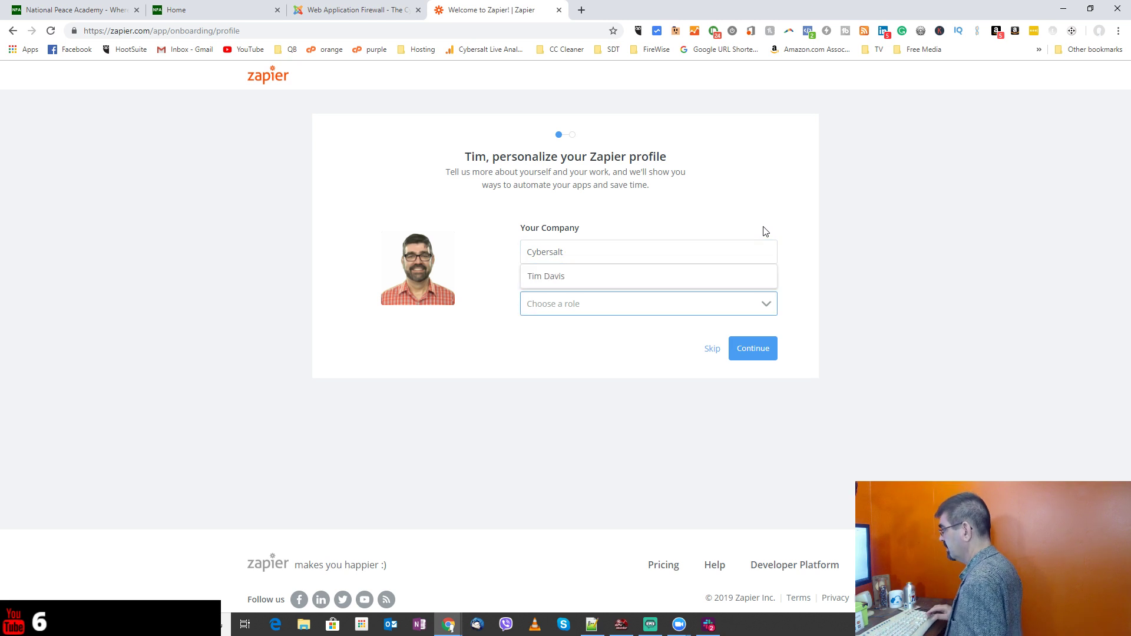
pyautogui.click(746, 307)
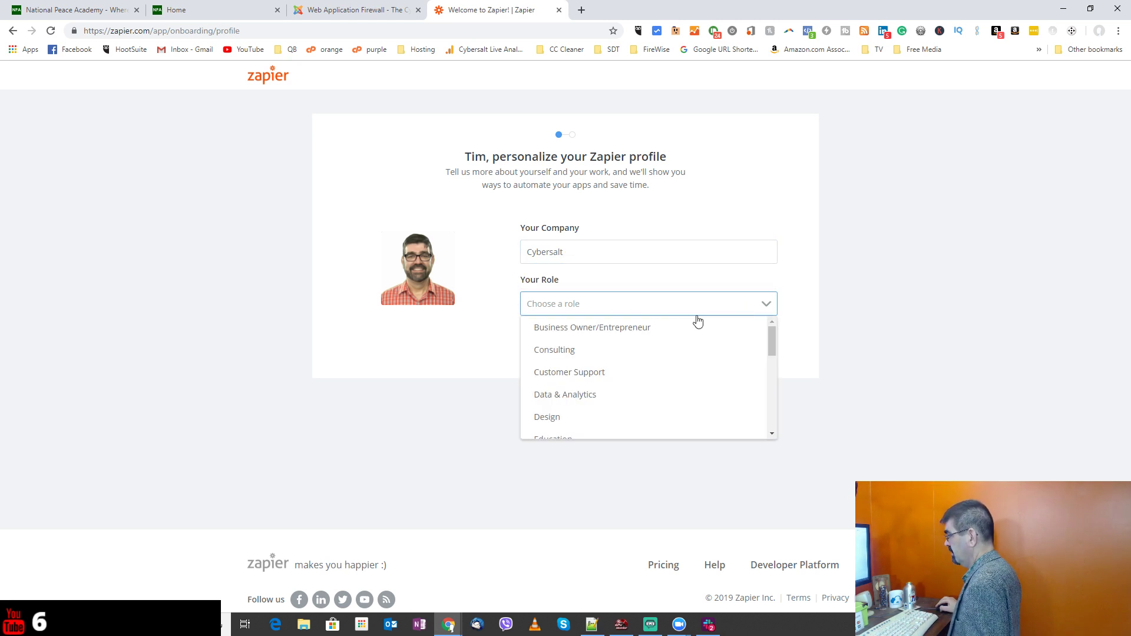
pyautogui.click(642, 331)
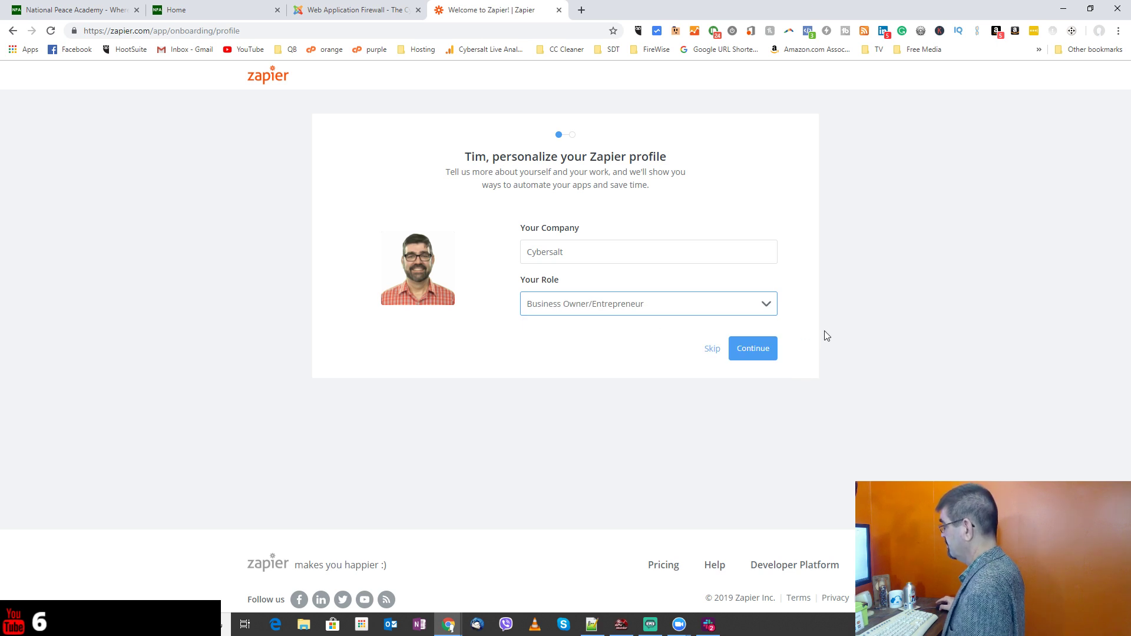
pyautogui.click(752, 350)
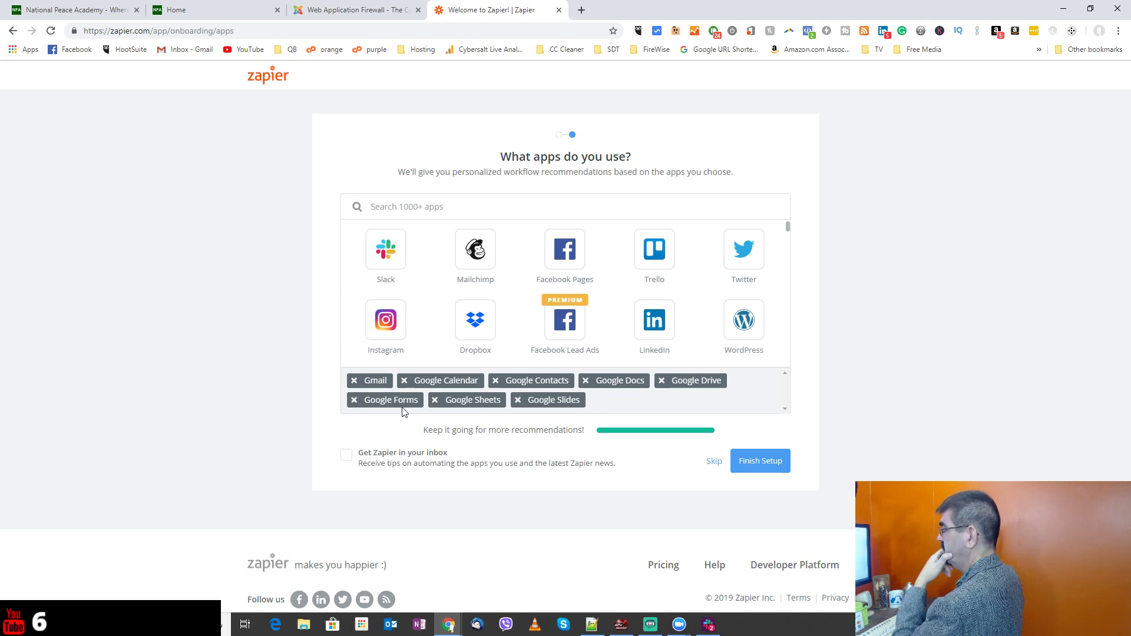
# Mark Slack, Facebook Pages, Twitter, Instagram and Dropbox as apps you use
pyautogui.click(385, 261)
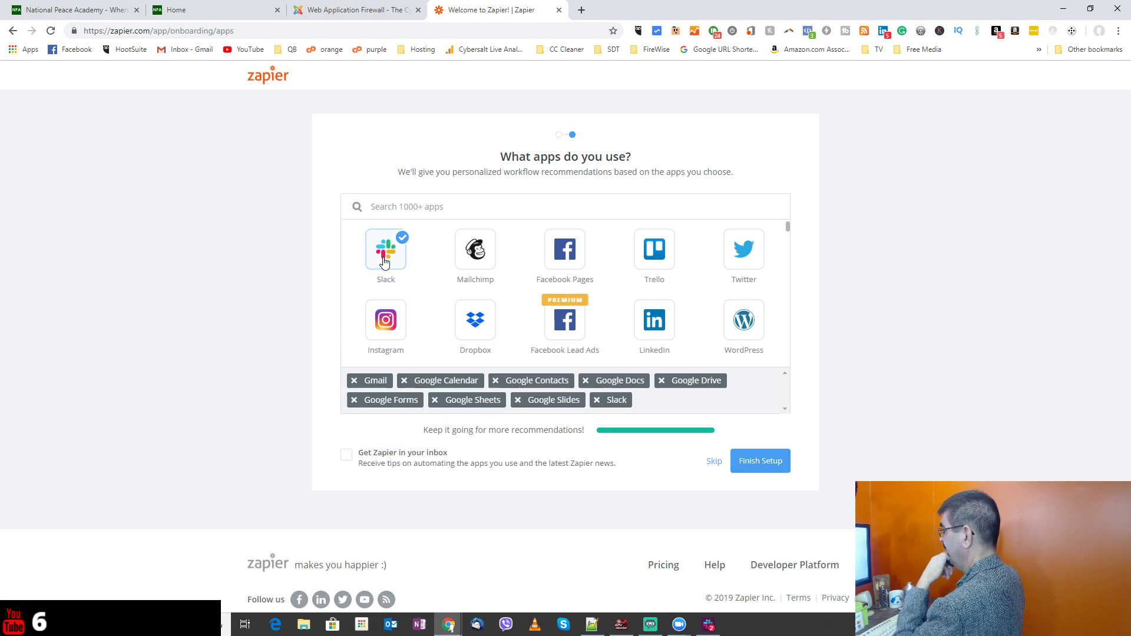
pyautogui.click(565, 257)
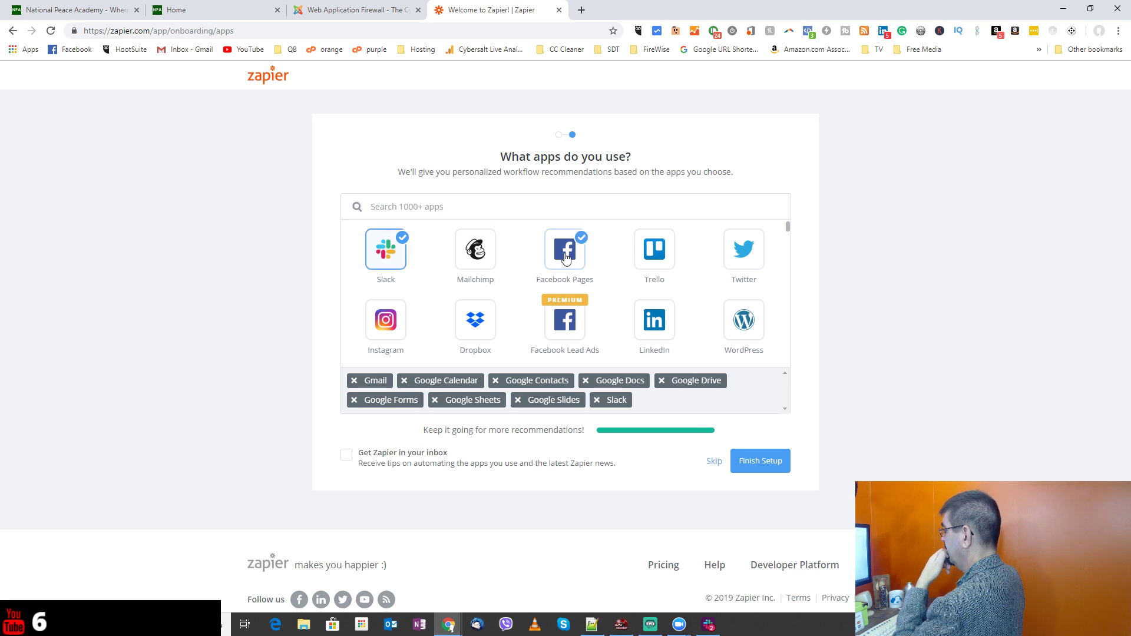
pyautogui.click(750, 259)
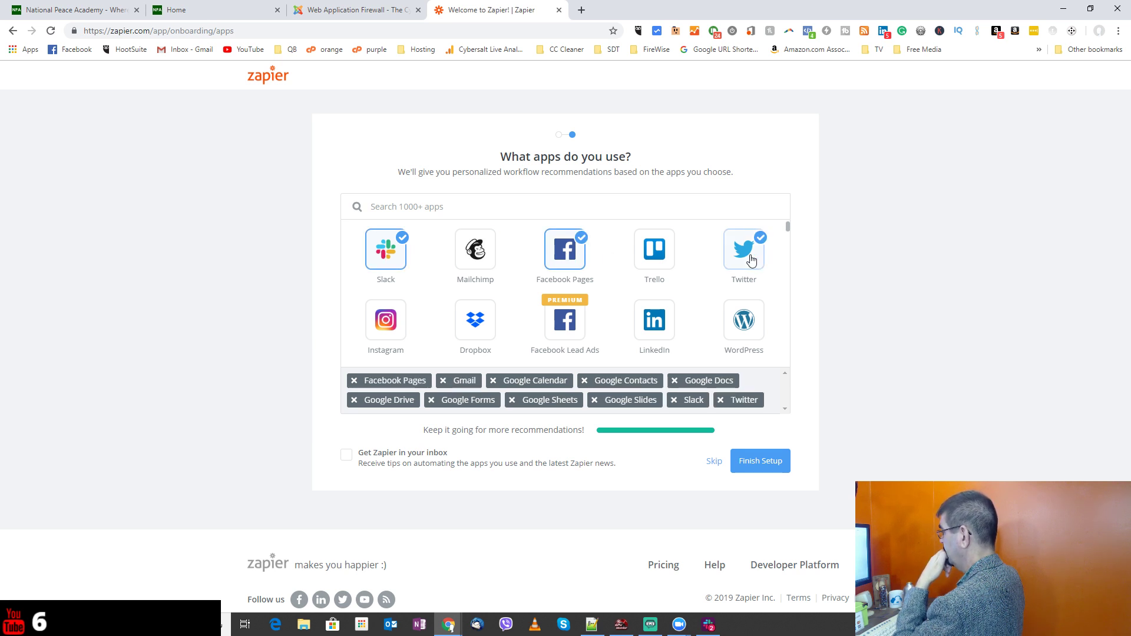
pyautogui.click(395, 327)
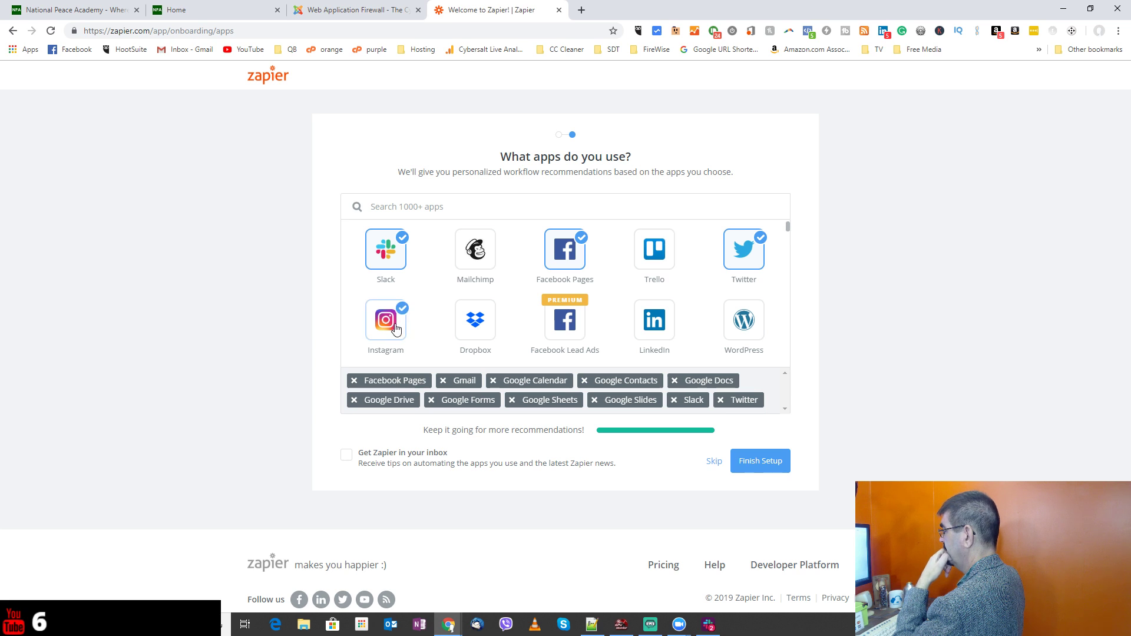
pyautogui.click(472, 321)
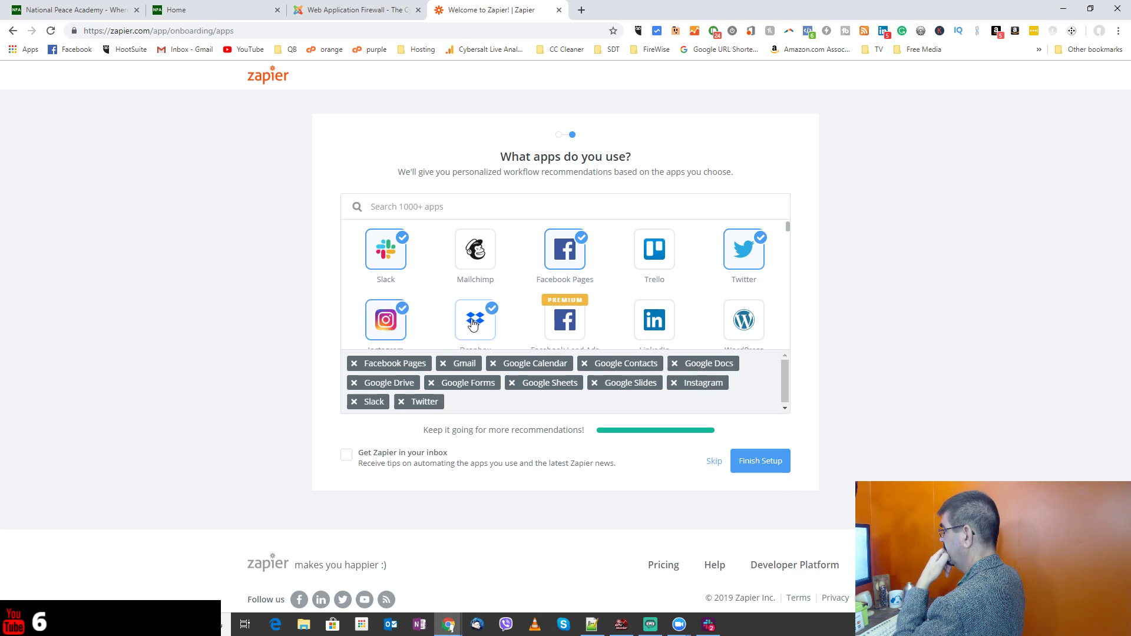
pyautogui.scroll(-1, 637, 297)
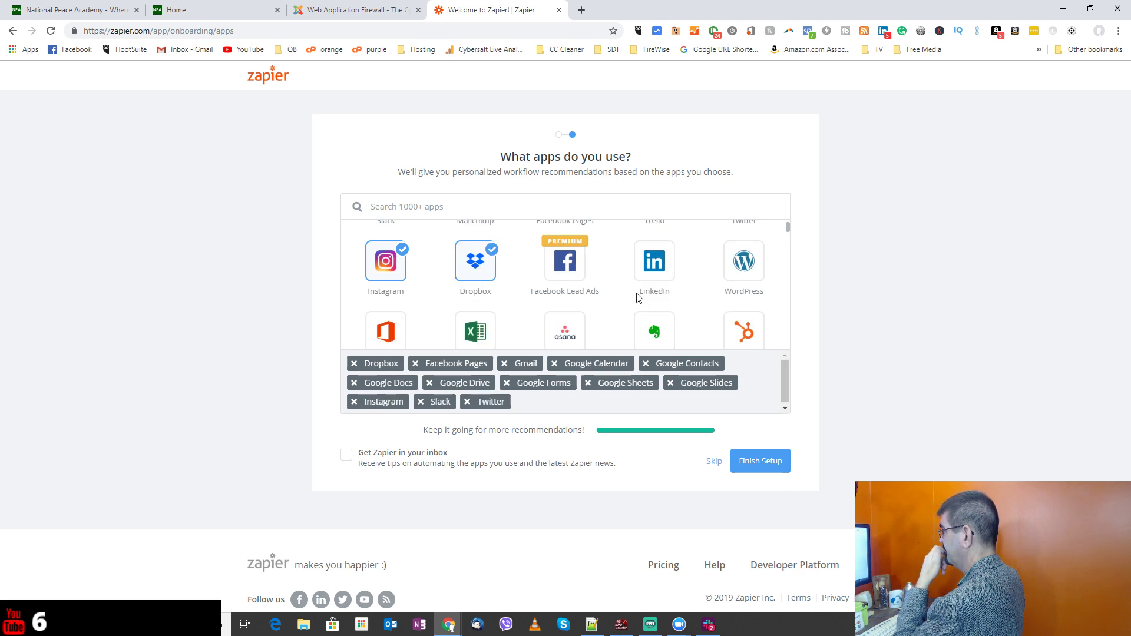
pyautogui.scroll(-1, 638, 297)
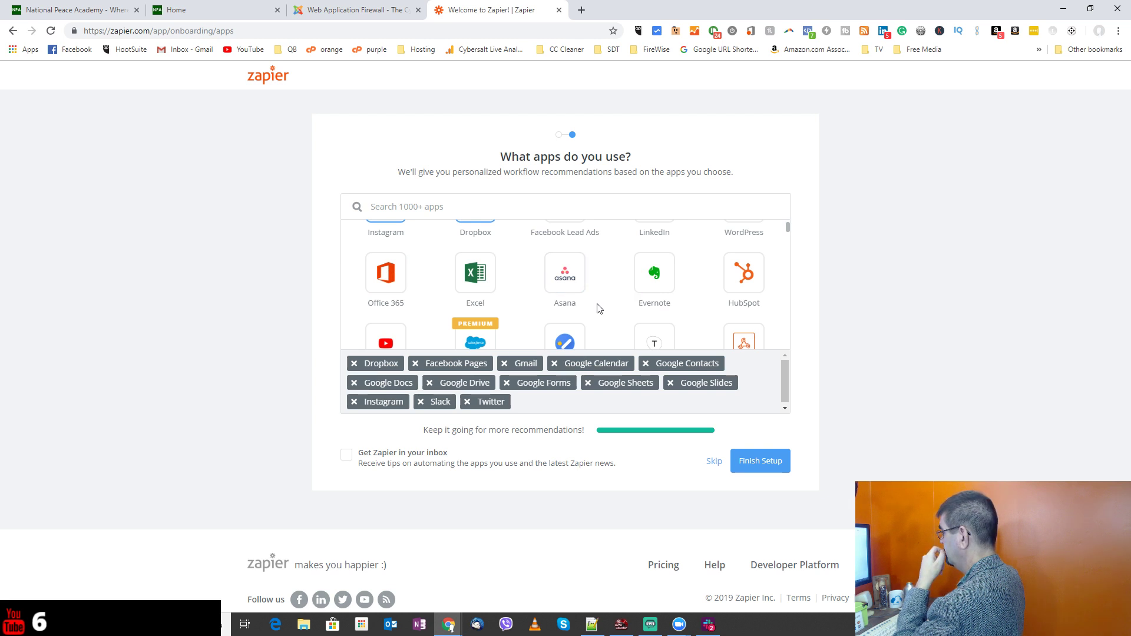
pyautogui.scroll(-1, 598, 308)
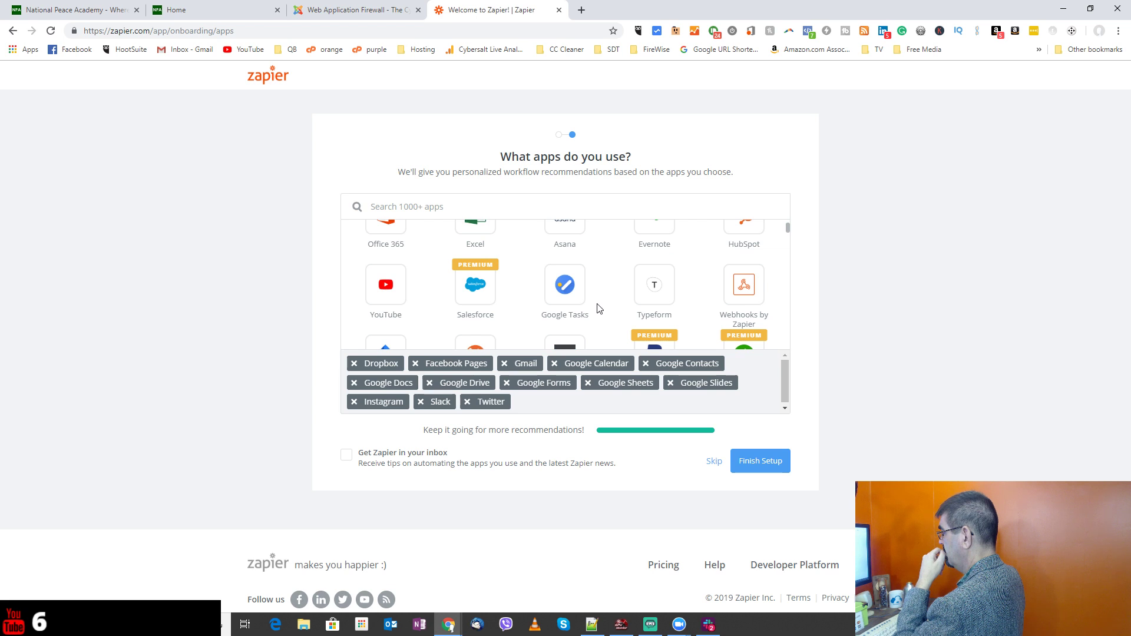
# Also mark YouTube, OneNote, Stripe, OneDrive and Email by Zapier as used apps
pyautogui.click(394, 298)
pyautogui.scroll(-1, 627, 295)
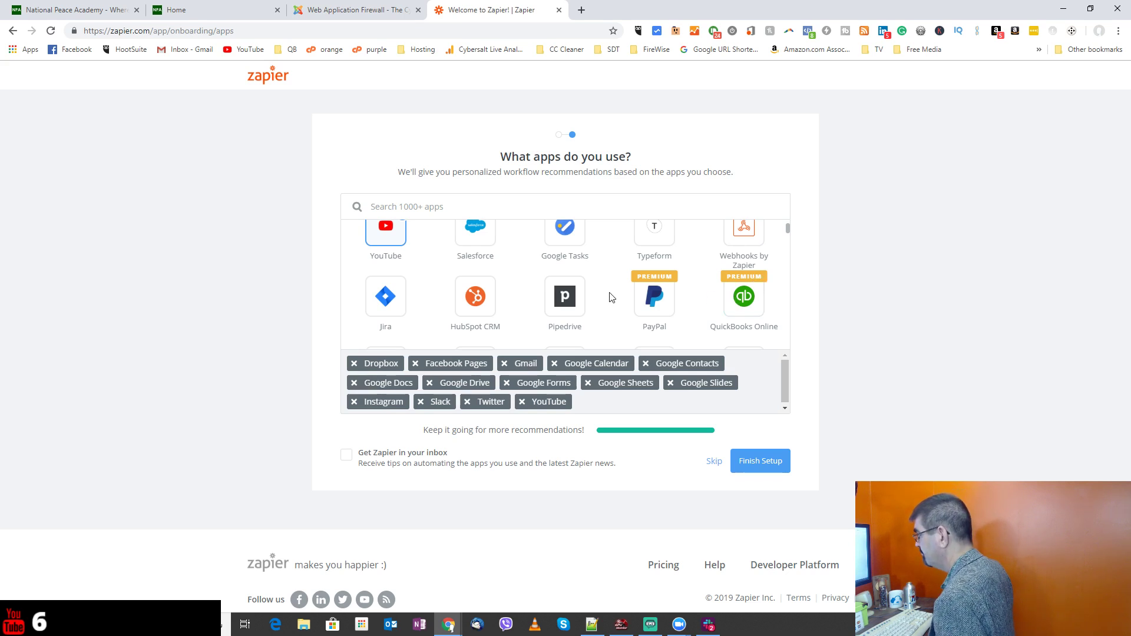
pyautogui.scroll(-1, 610, 298)
pyautogui.scroll(-1, 610, 298)
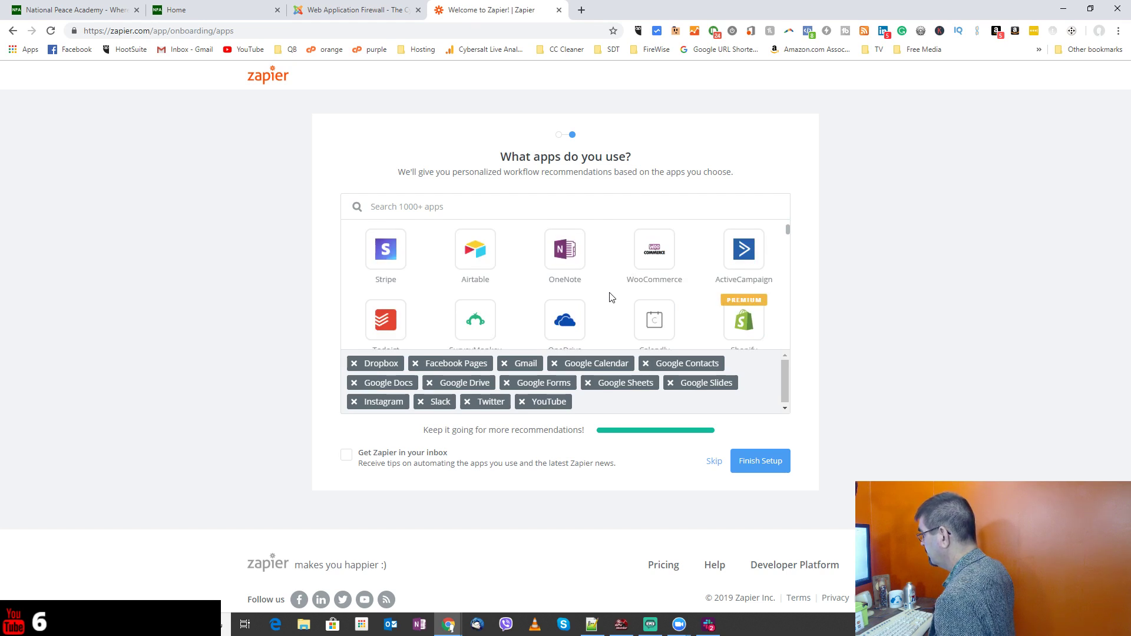
pyautogui.click(564, 249)
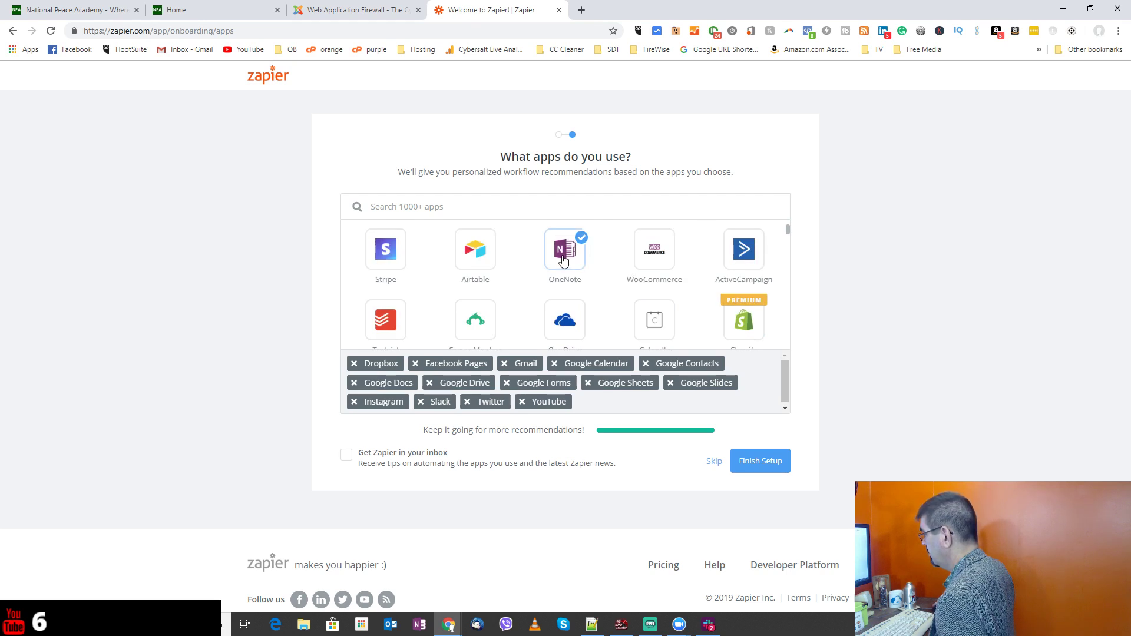
pyautogui.click(386, 248)
pyautogui.scroll(-1, 602, 277)
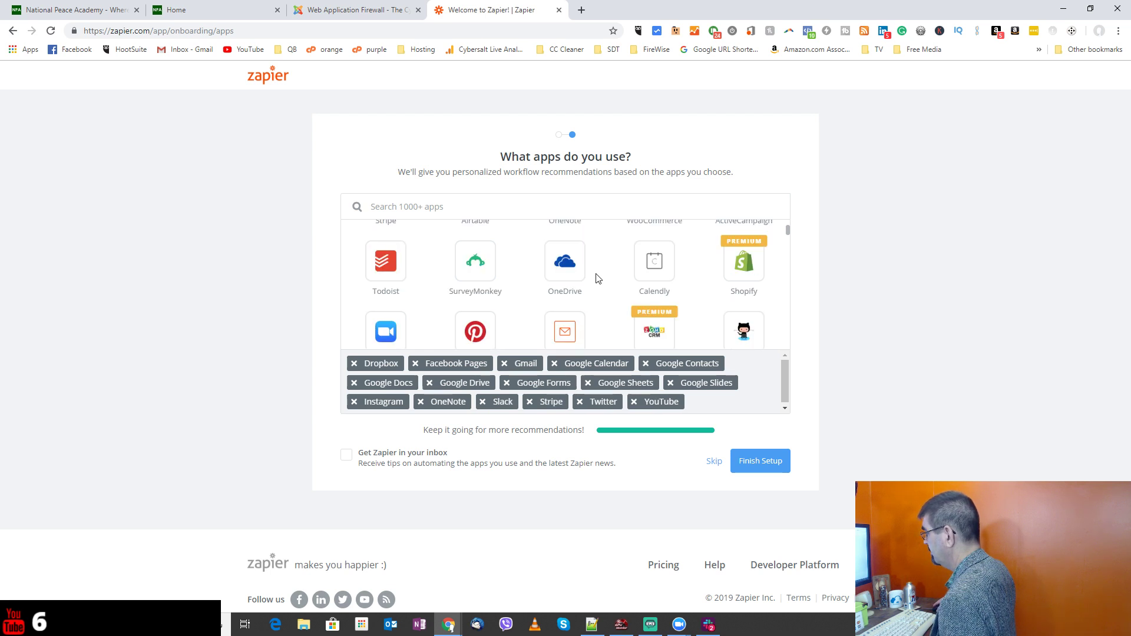
pyautogui.click(574, 264)
pyautogui.scroll(-1, 593, 272)
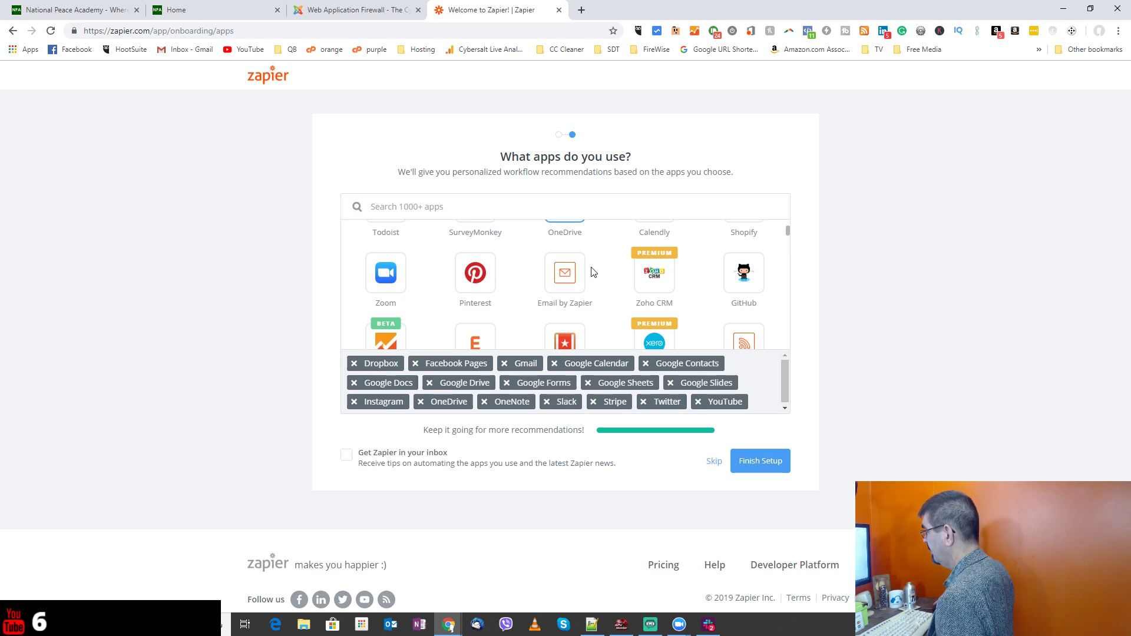
pyautogui.click(592, 272)
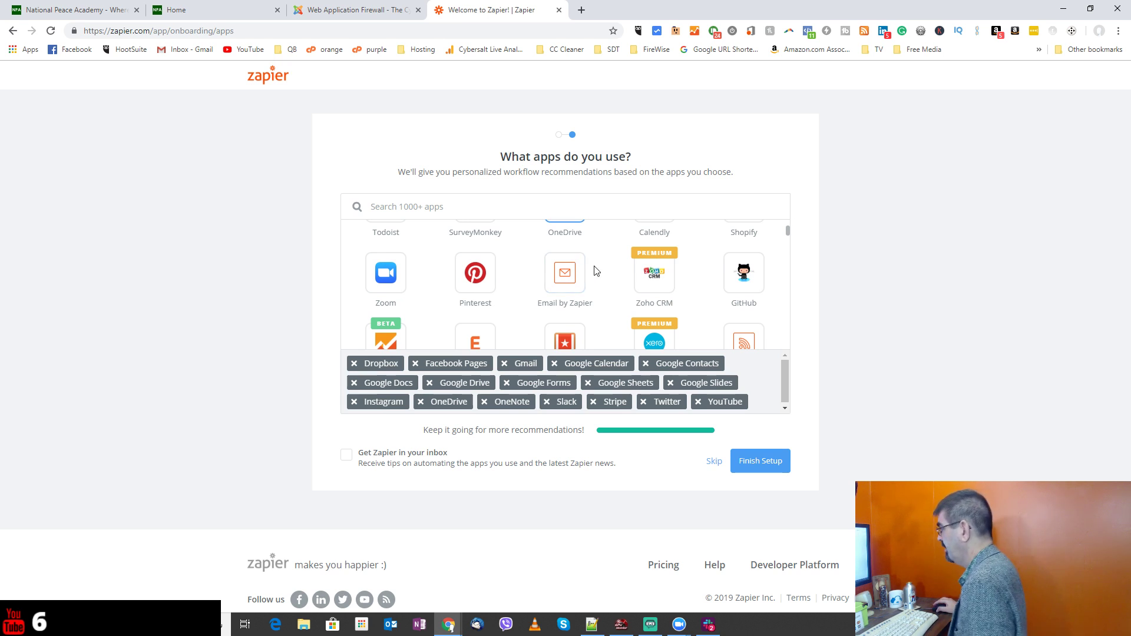
pyautogui.scroll(-2, 593, 272)
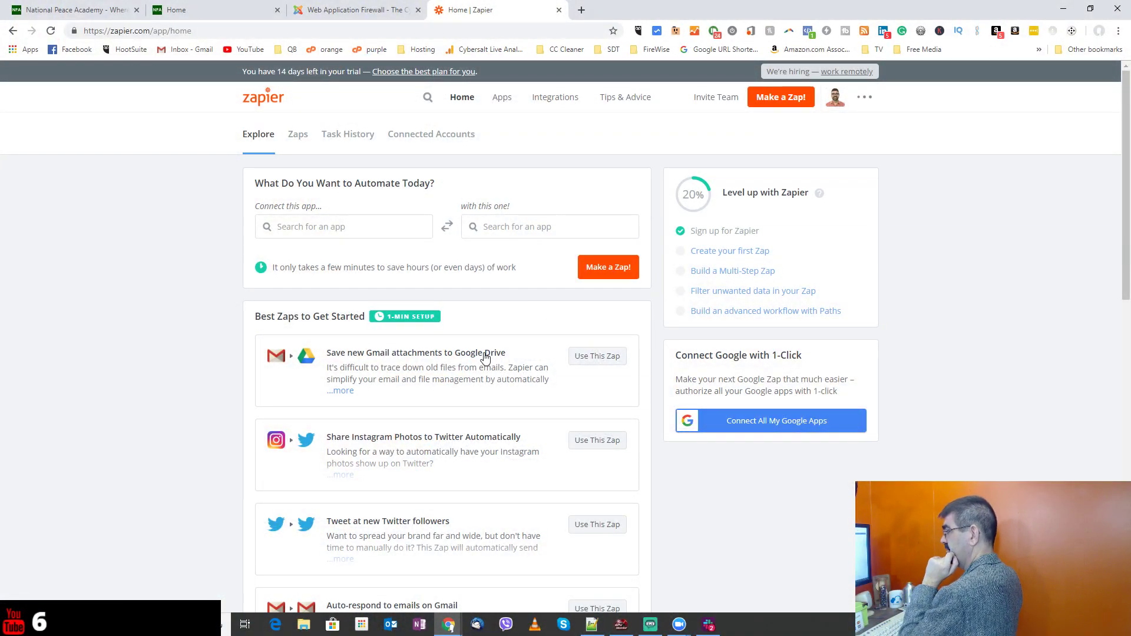
# Scroll down the Zapier home page to find where to start a new zap
pyautogui.scroll(-2, 484, 357)
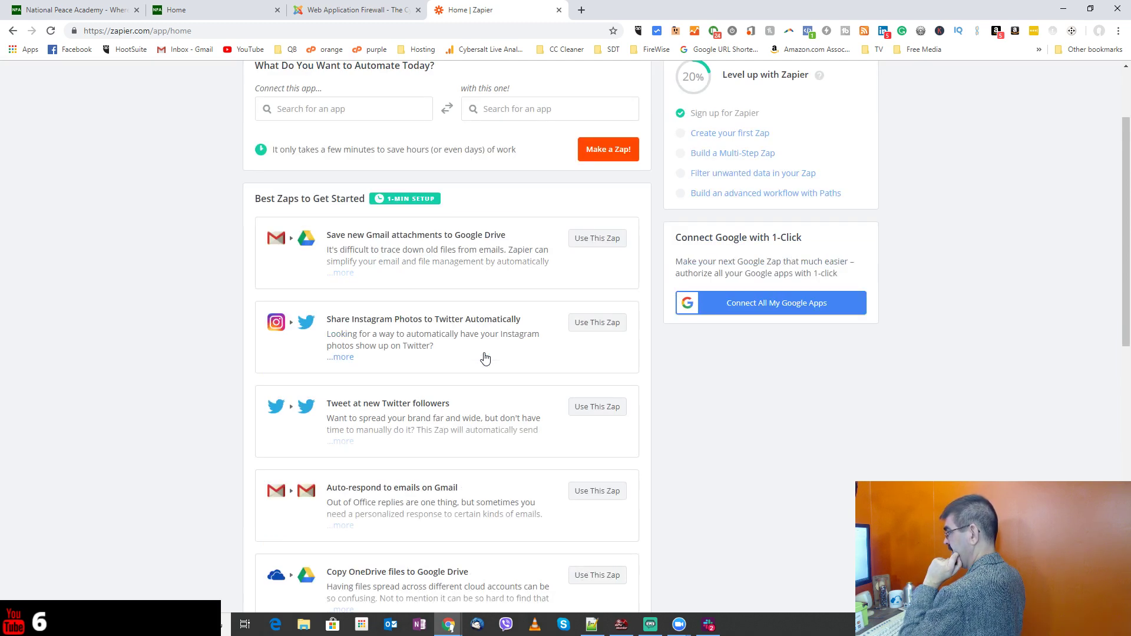
pyautogui.scroll(-1, 484, 358)
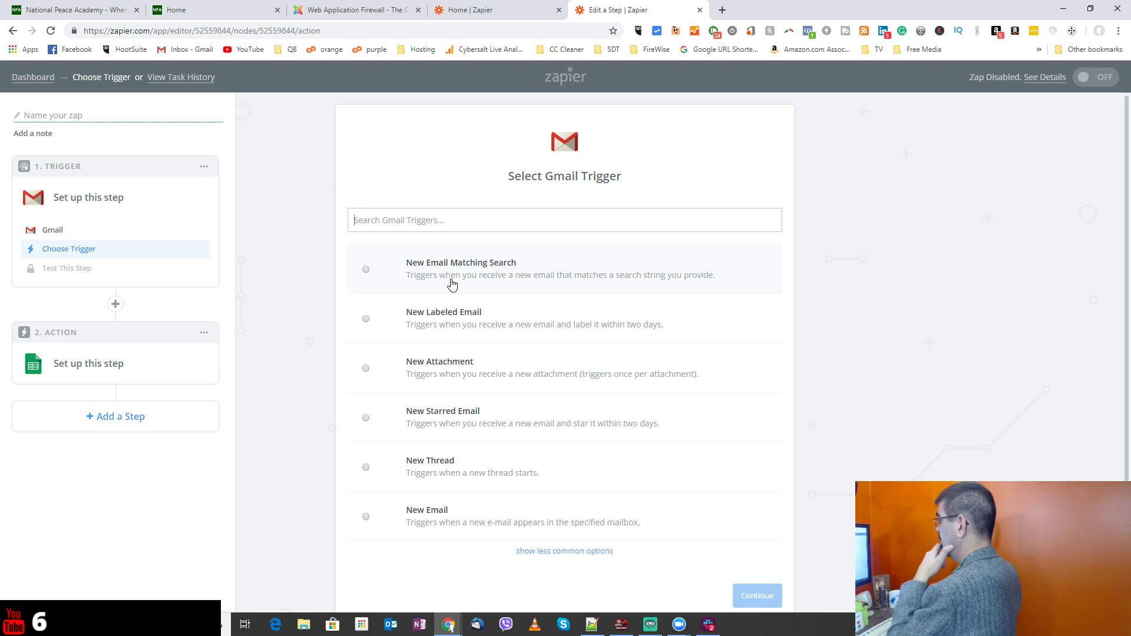
# Choose New Email Matching Search as the Gmail trigger and connect a Gmail account
pyautogui.click(365, 271)
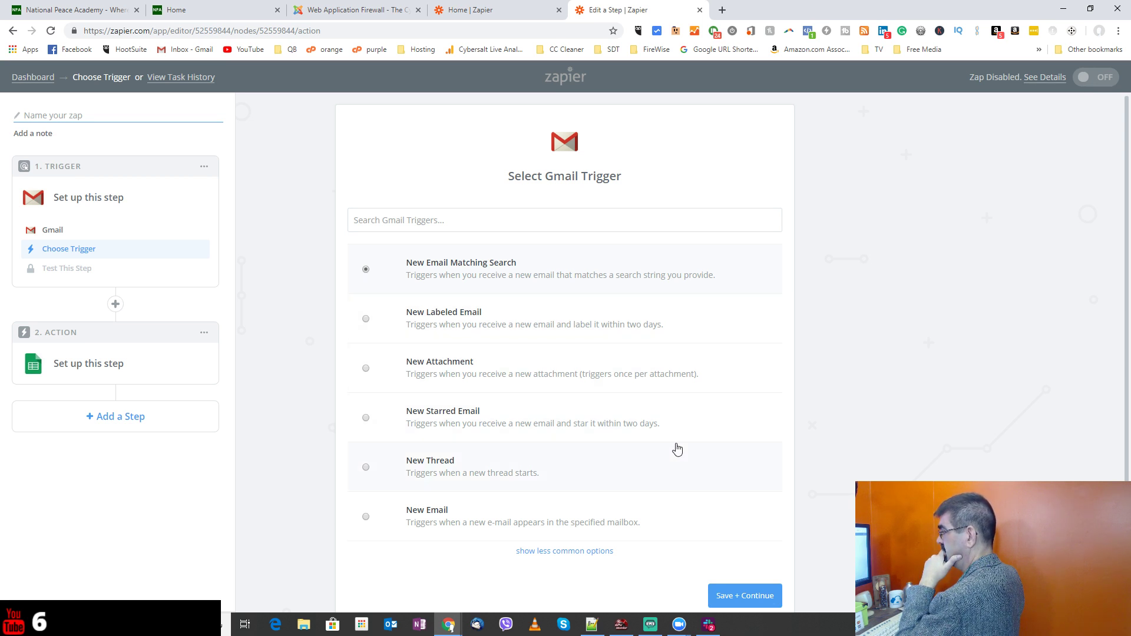
pyautogui.click(755, 596)
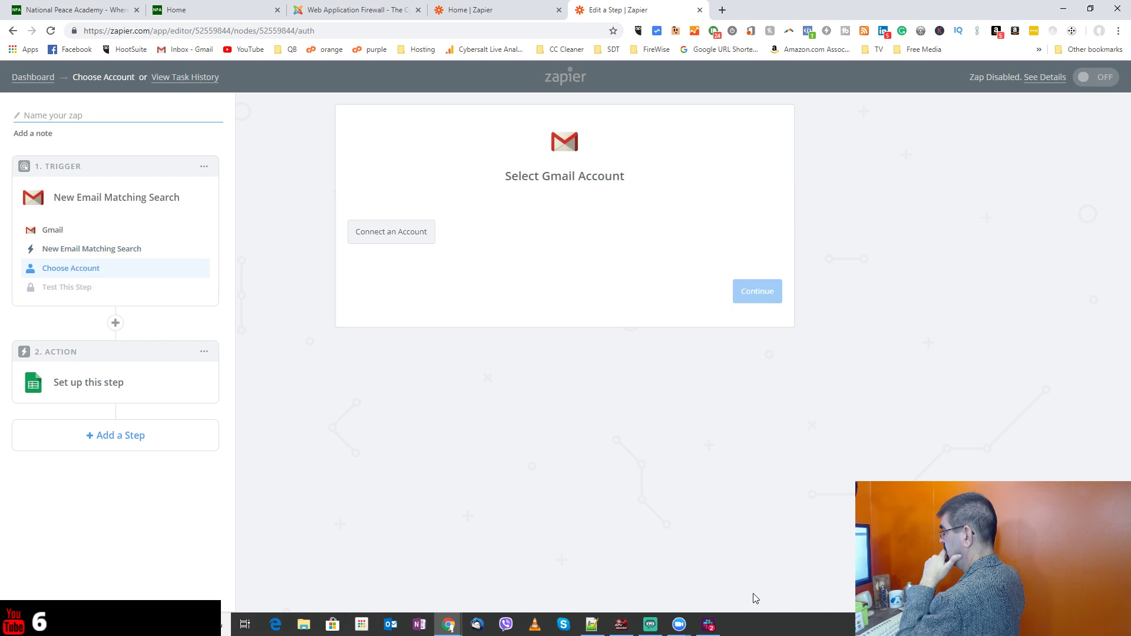
pyautogui.click(401, 234)
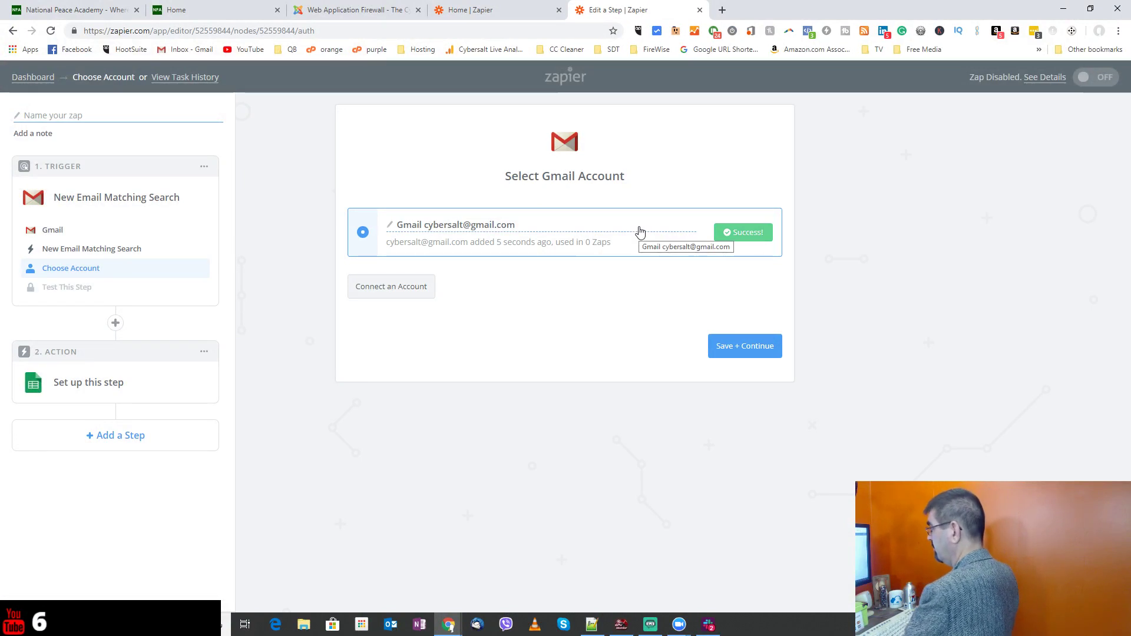
pyautogui.click(747, 357)
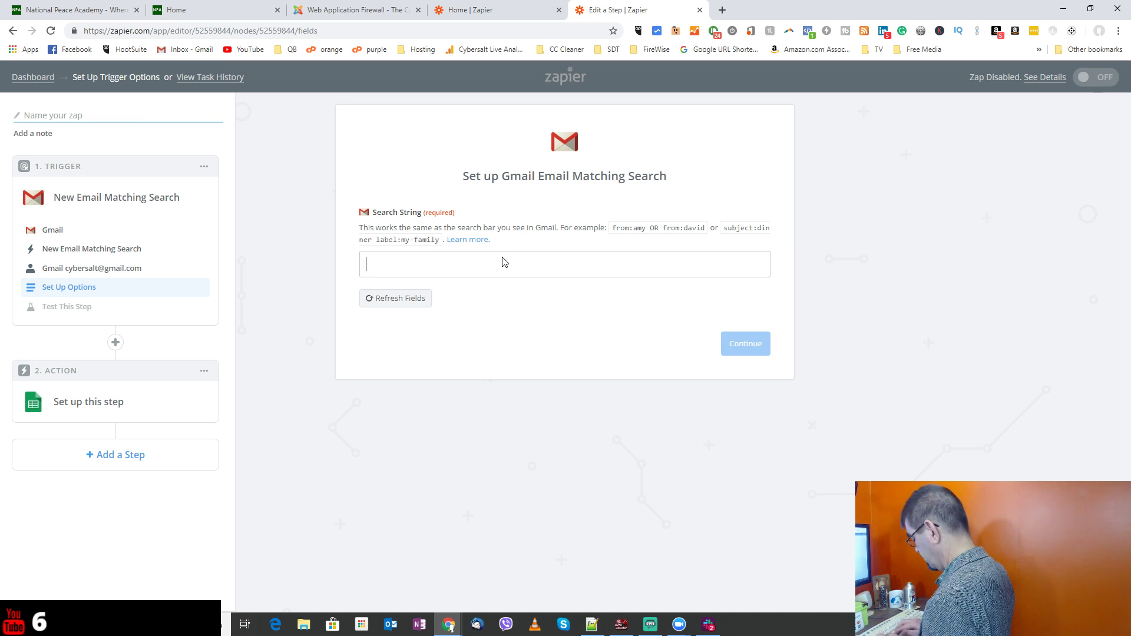
# Enter a 'to:' search string with the recipient's email address and save the options
pyautogui.write('to')
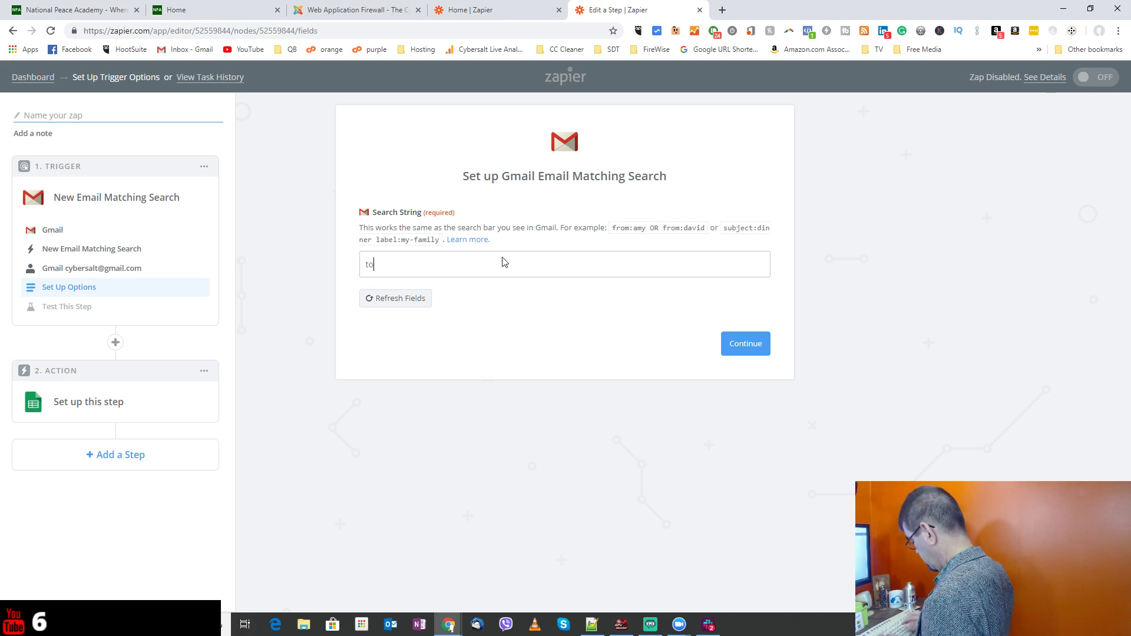
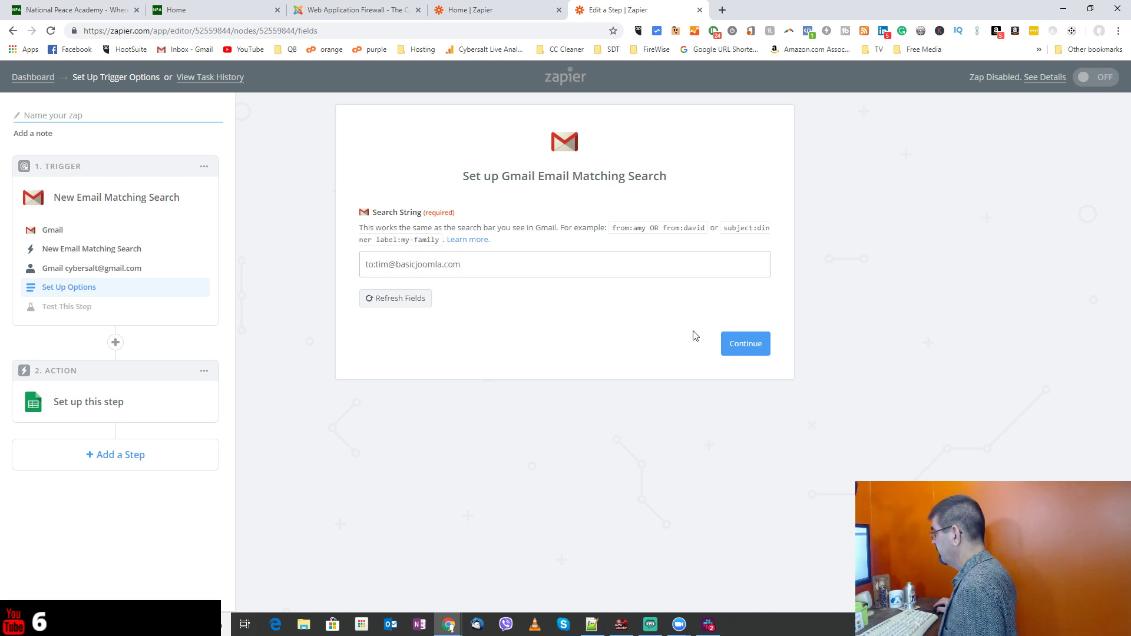
pyautogui.click(747, 346)
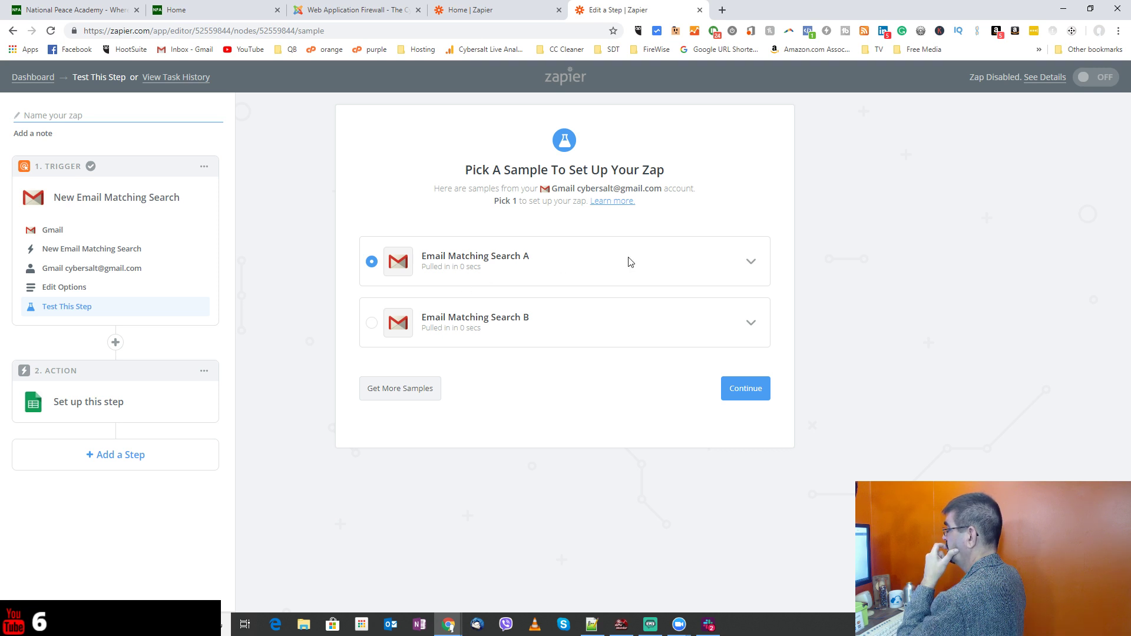
# Inspect the fields of sample emails A and B, then continue to the action
pyautogui.click(750, 263)
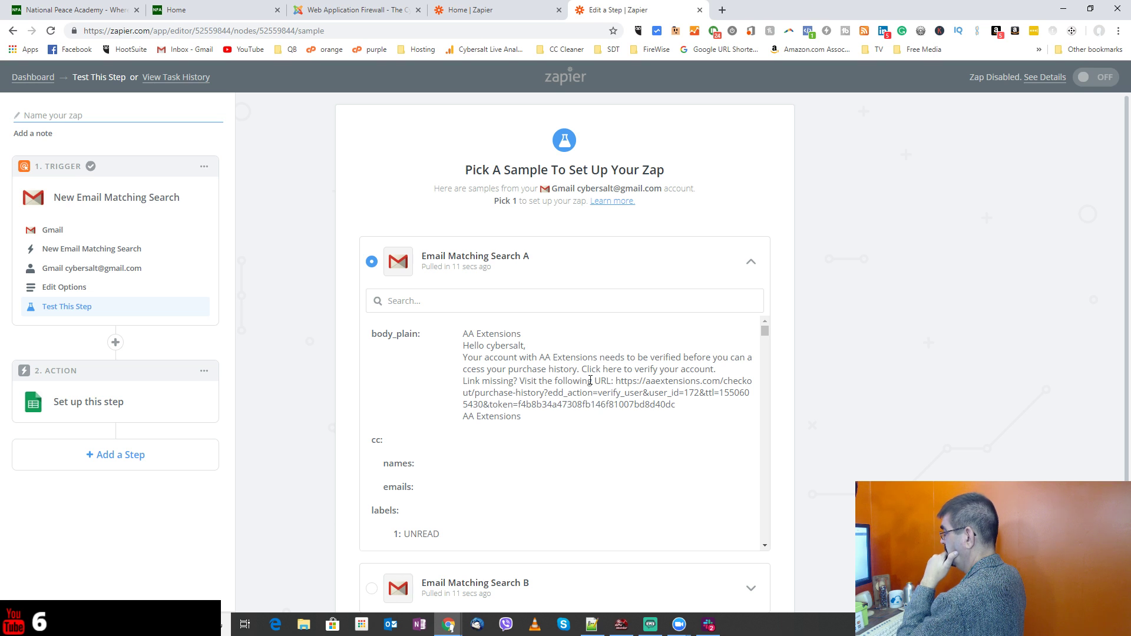
pyautogui.scroll(-1, 590, 381)
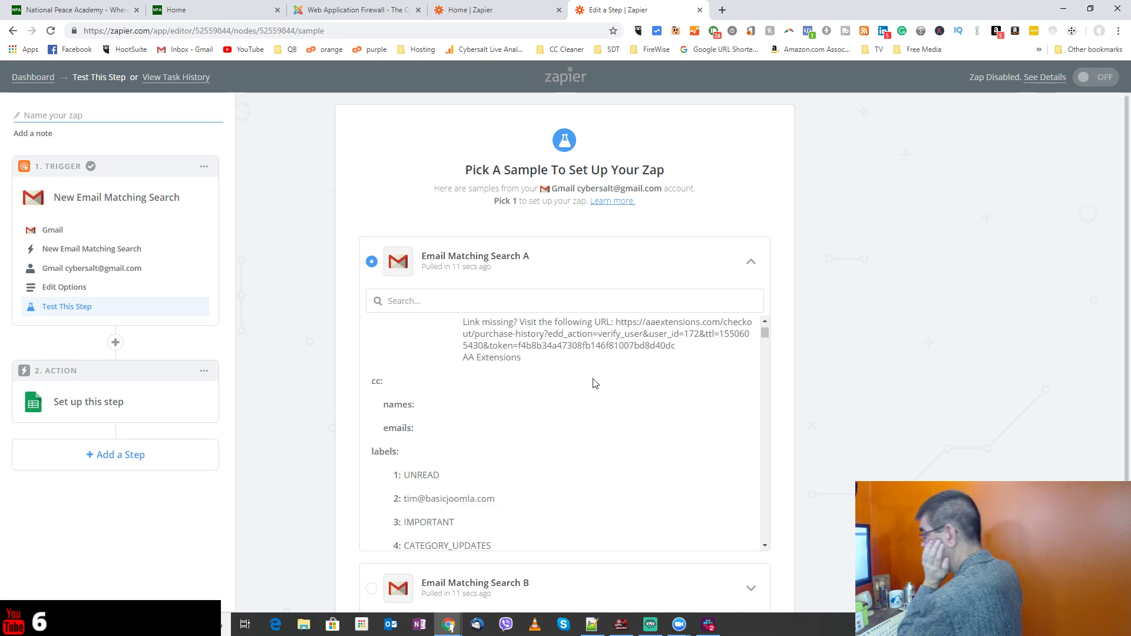
pyautogui.scroll(-3, 598, 384)
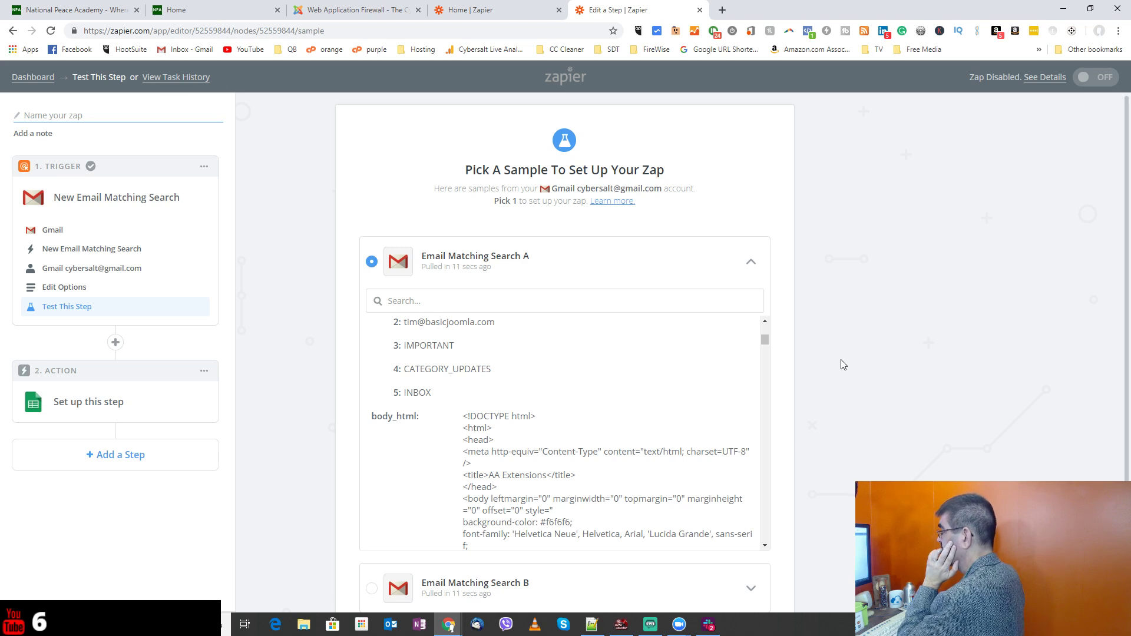
pyautogui.scroll(-2, 843, 364)
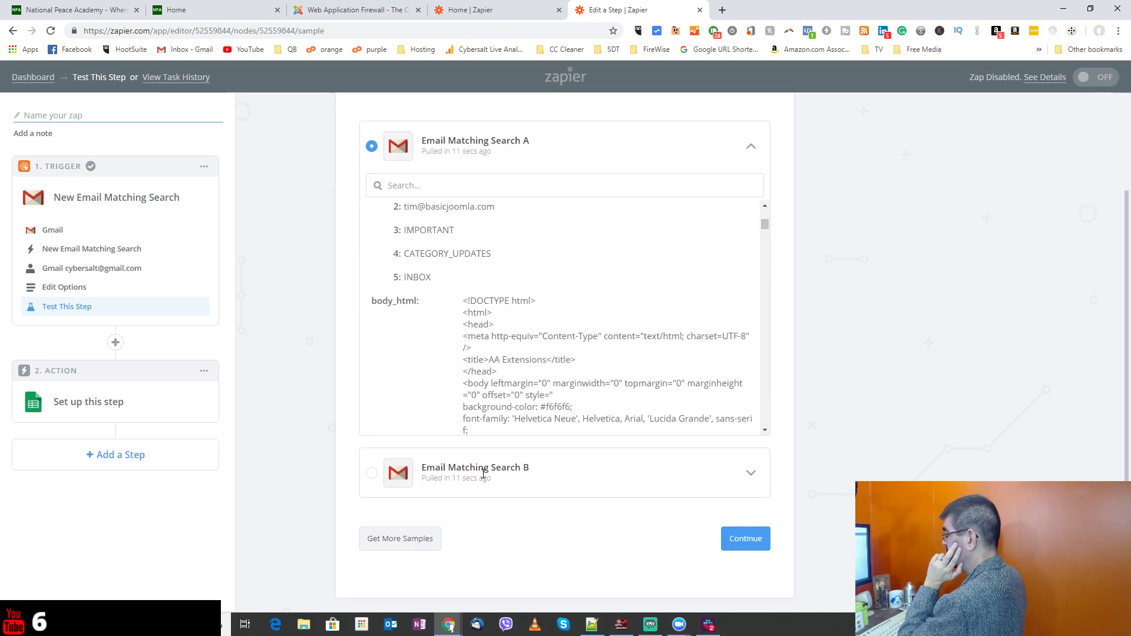
pyautogui.click(747, 474)
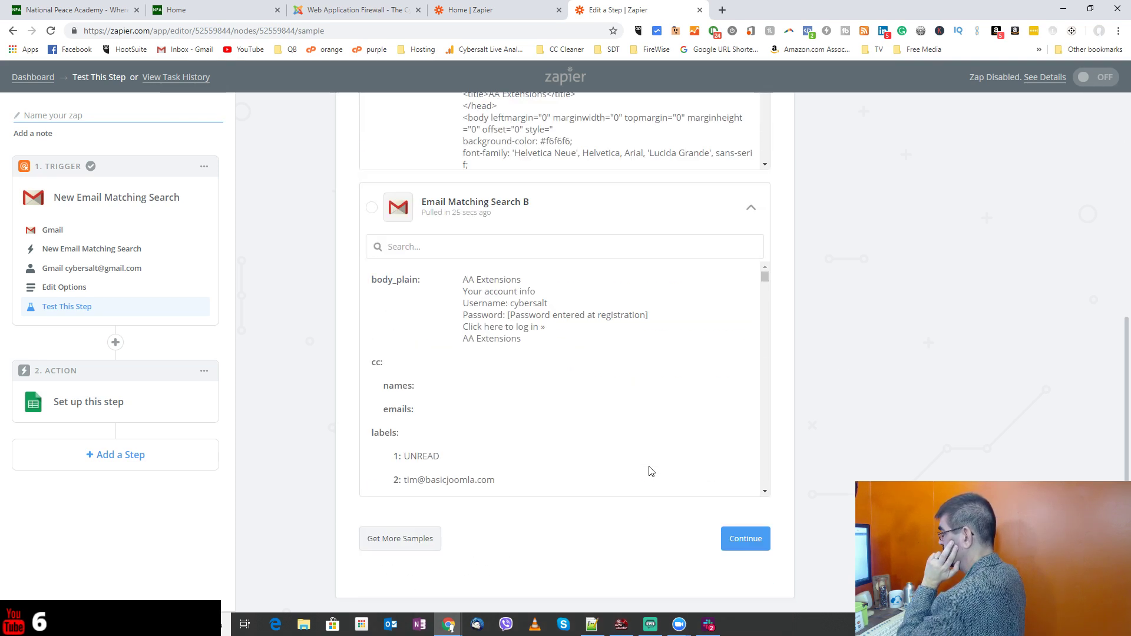
pyautogui.scroll(-2, 634, 459)
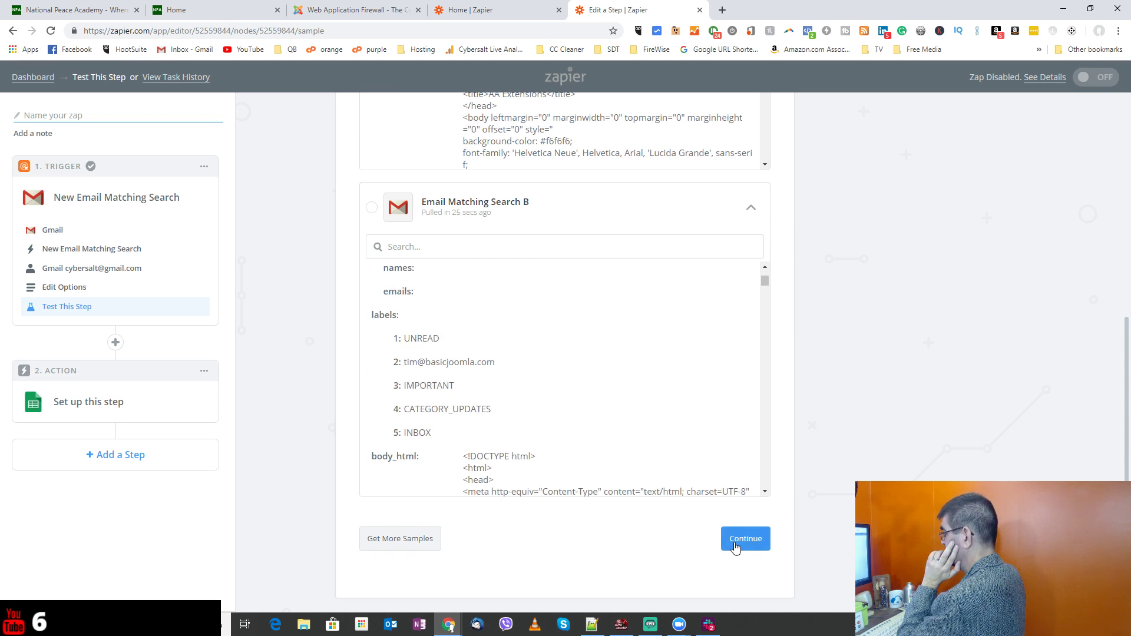
pyautogui.click(737, 540)
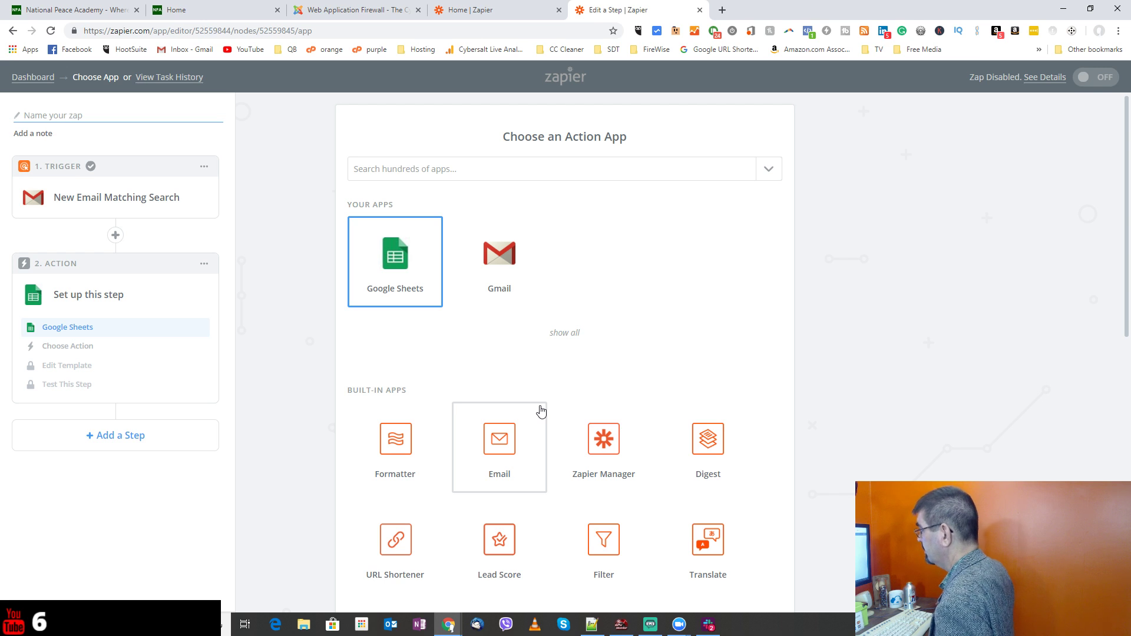
# Choose Google Sheets with the Create Spreadsheet Row action and save
pyautogui.click(389, 262)
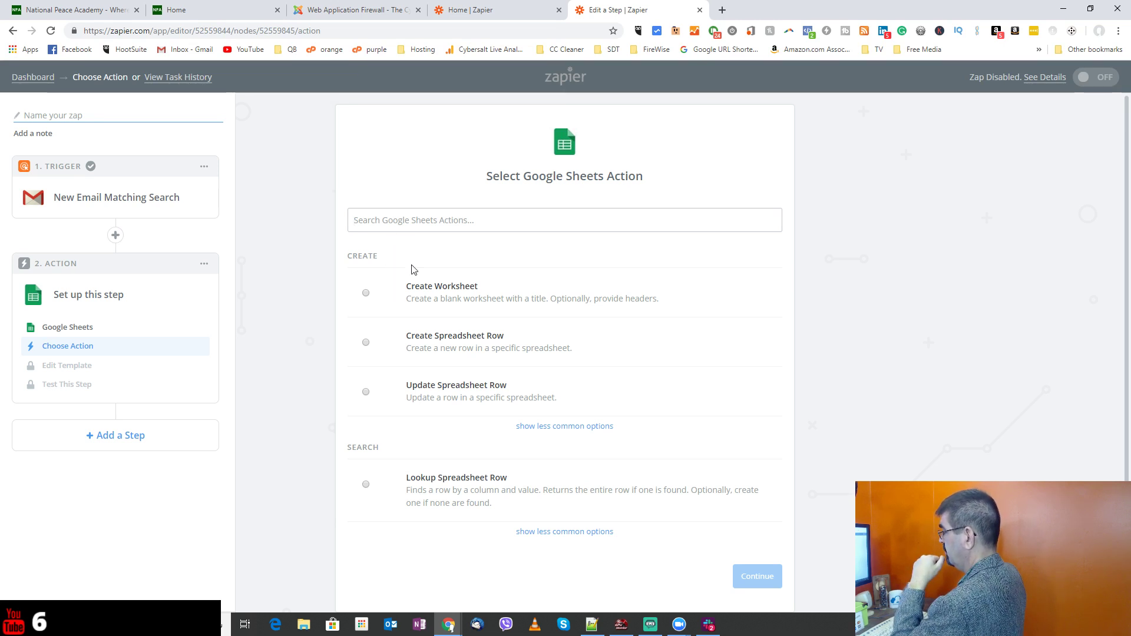
pyautogui.click(460, 346)
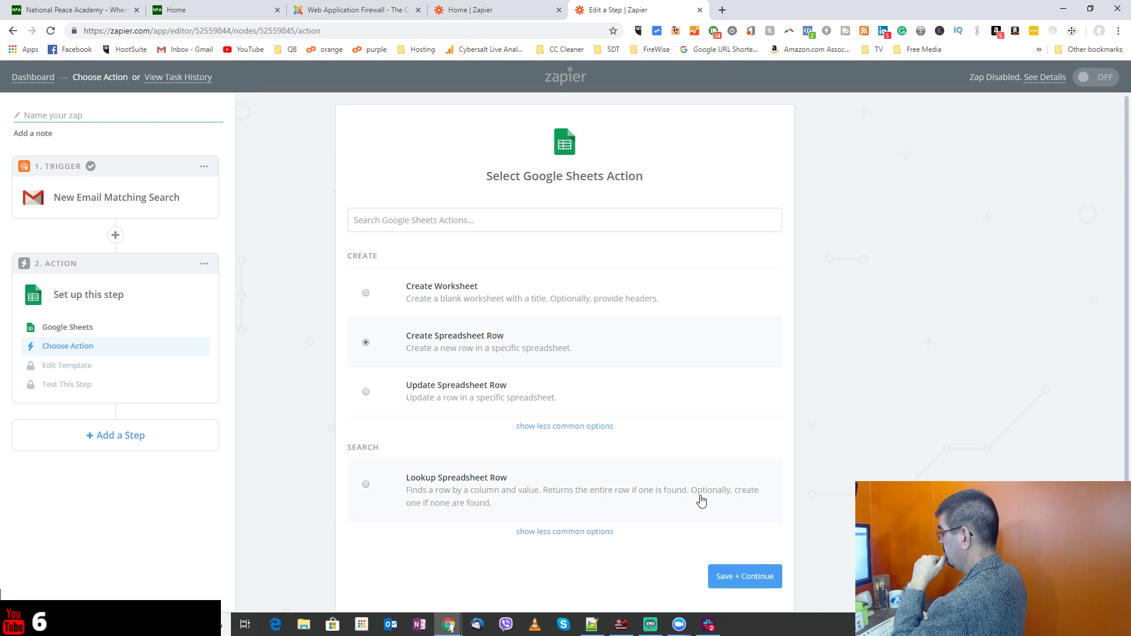
pyautogui.click(744, 577)
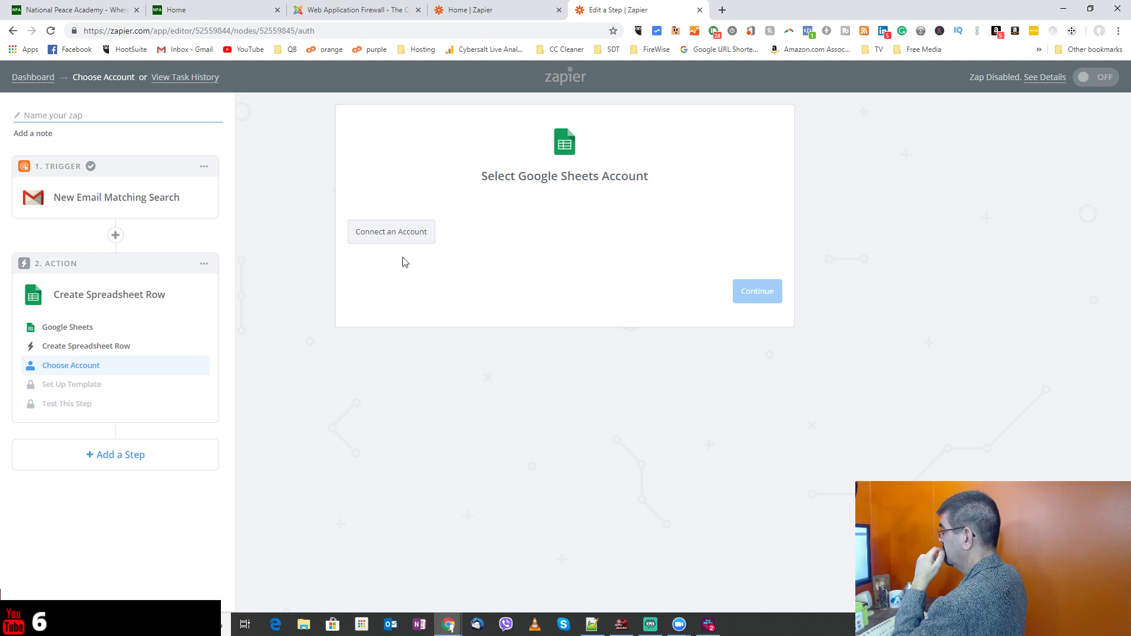
# Connect a Google Sheets account, test the connection, and save to reach row setup
pyautogui.click(386, 232)
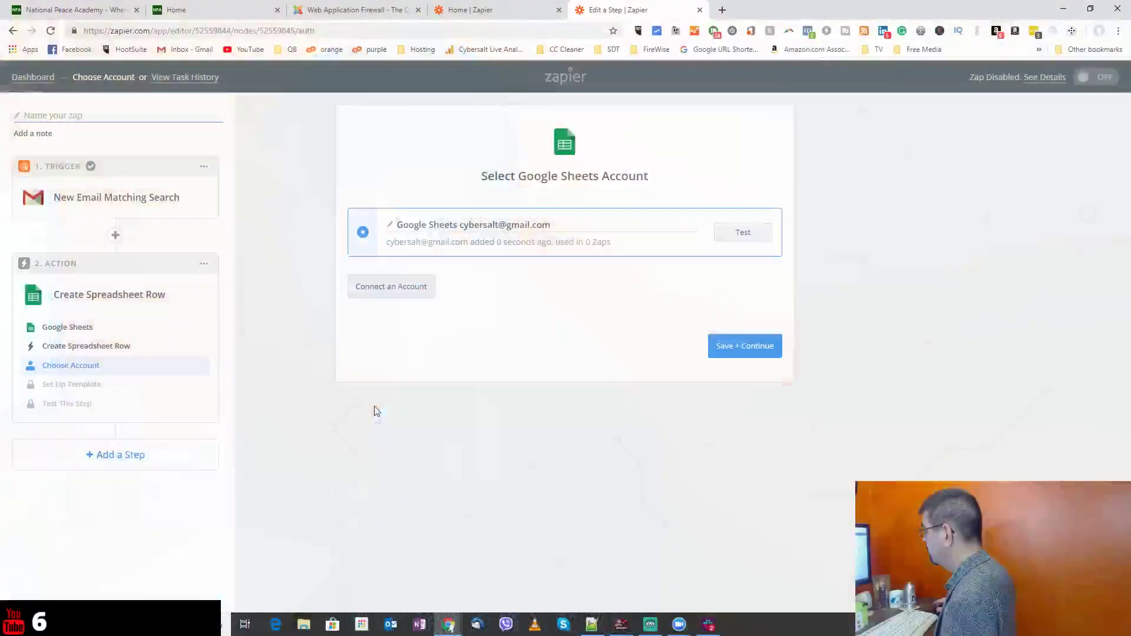
pyautogui.click(726, 231)
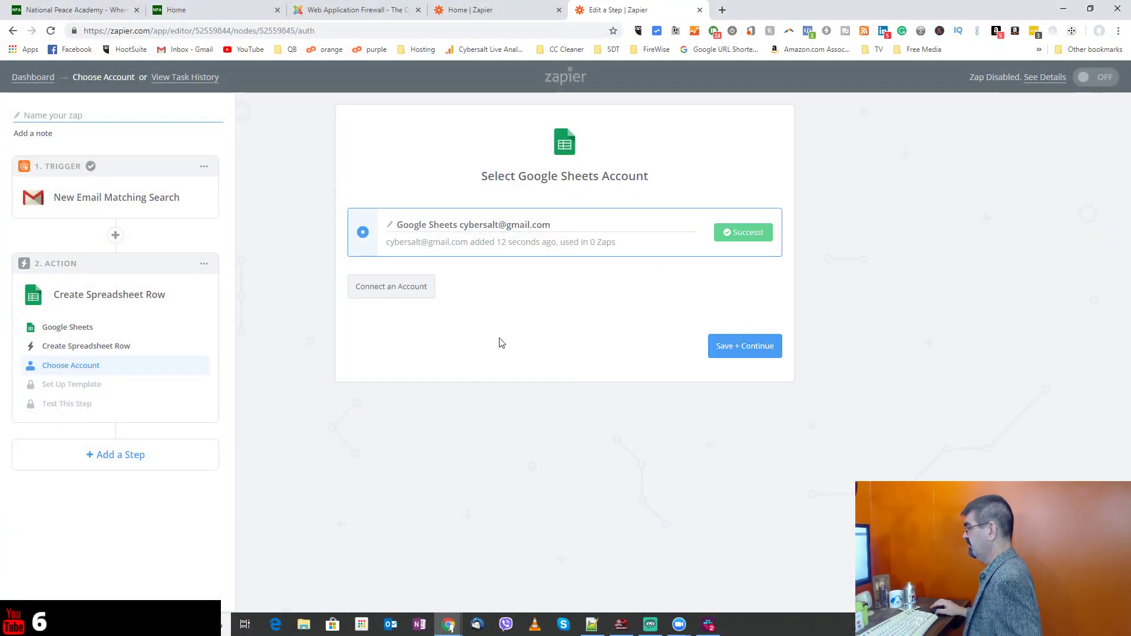
pyautogui.click(752, 353)
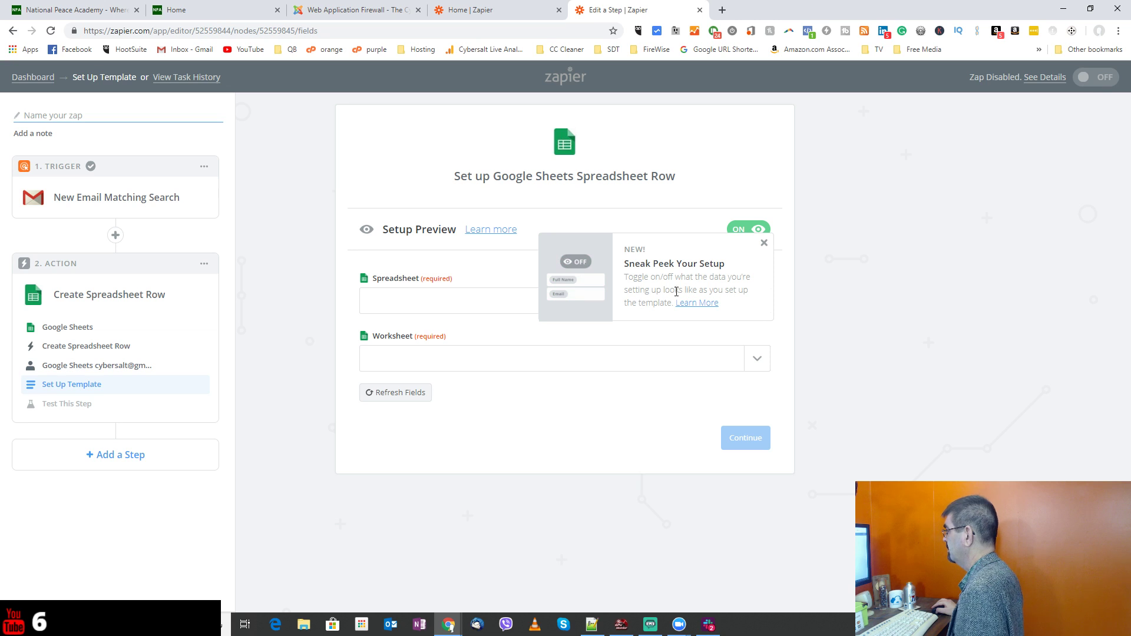
# Dismiss the tip, browse the spreadsheet list without choosing, and open a new browser tab
pyautogui.click(764, 244)
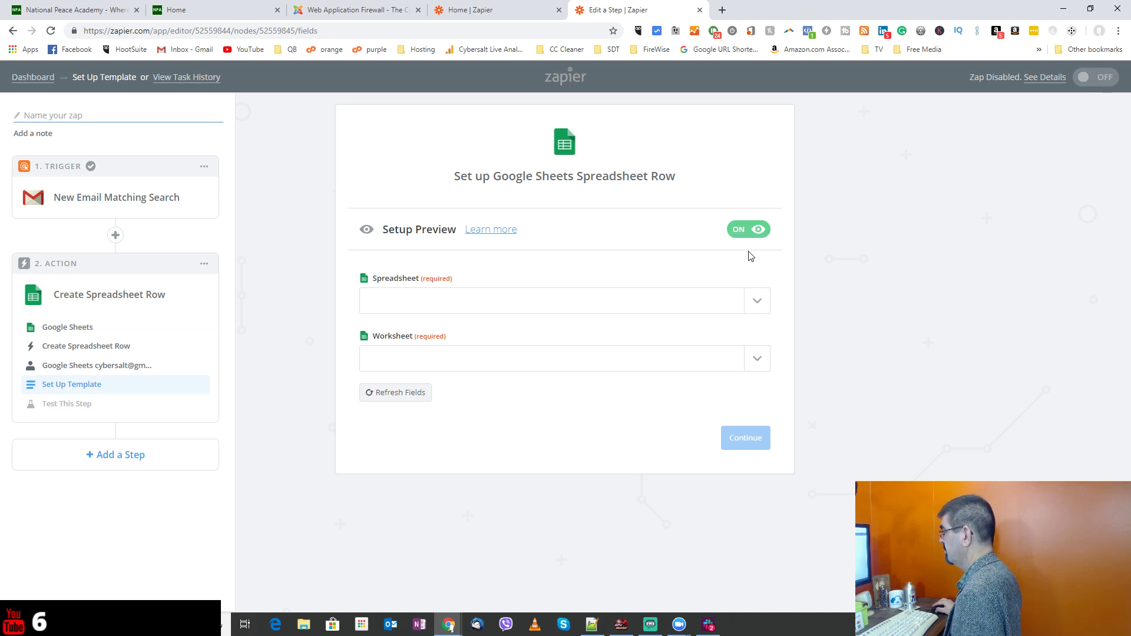
pyautogui.click(757, 303)
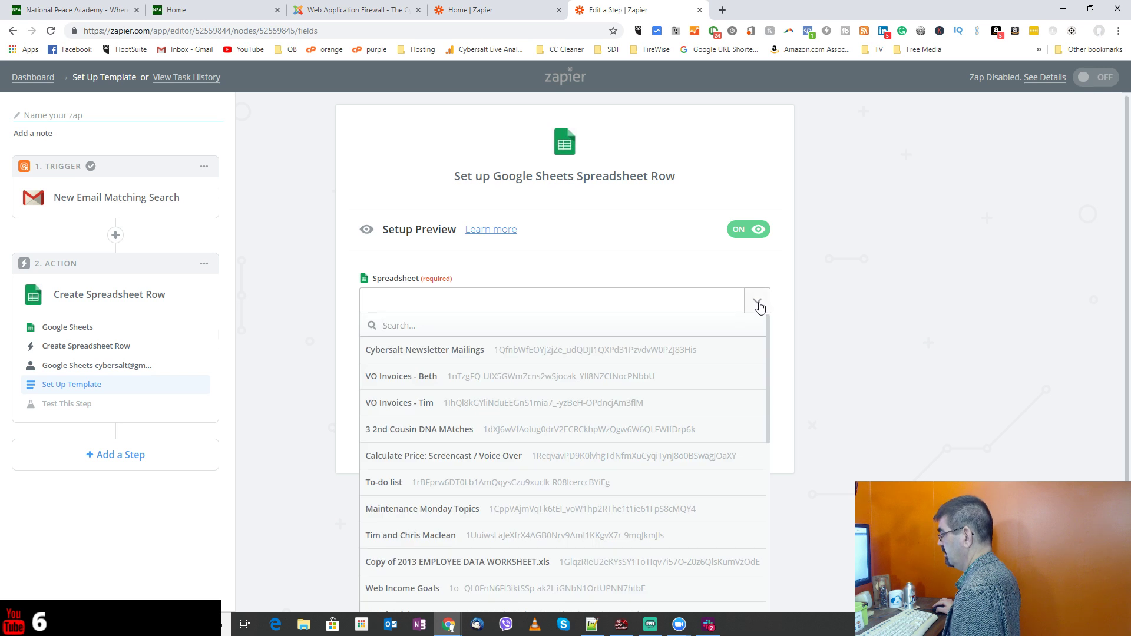
pyautogui.click(866, 292)
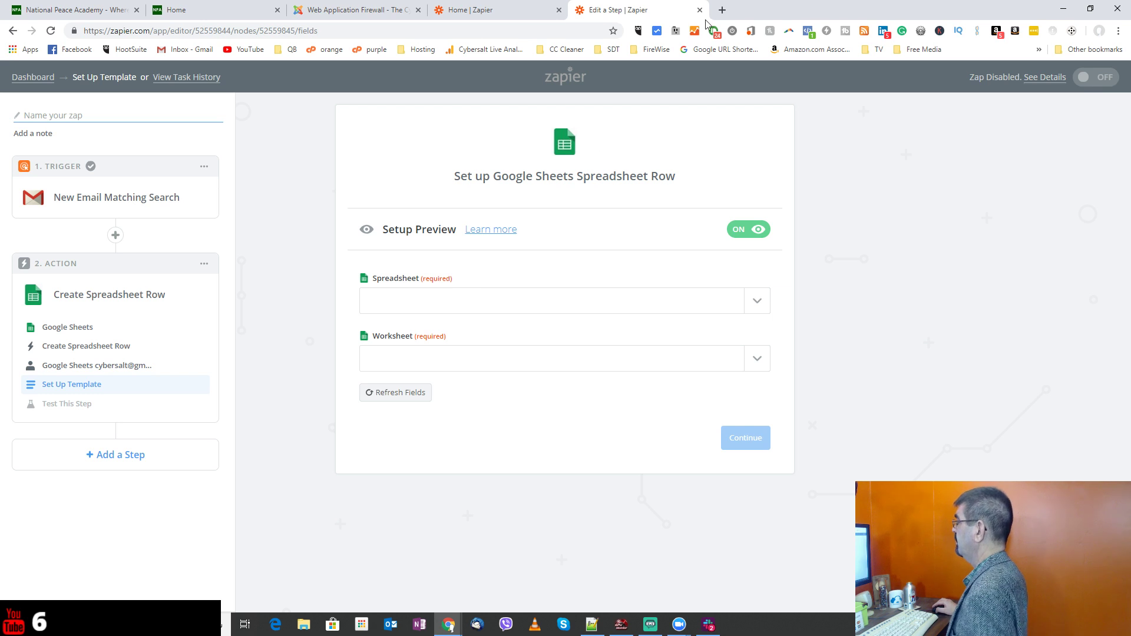
pyautogui.click(722, 10)
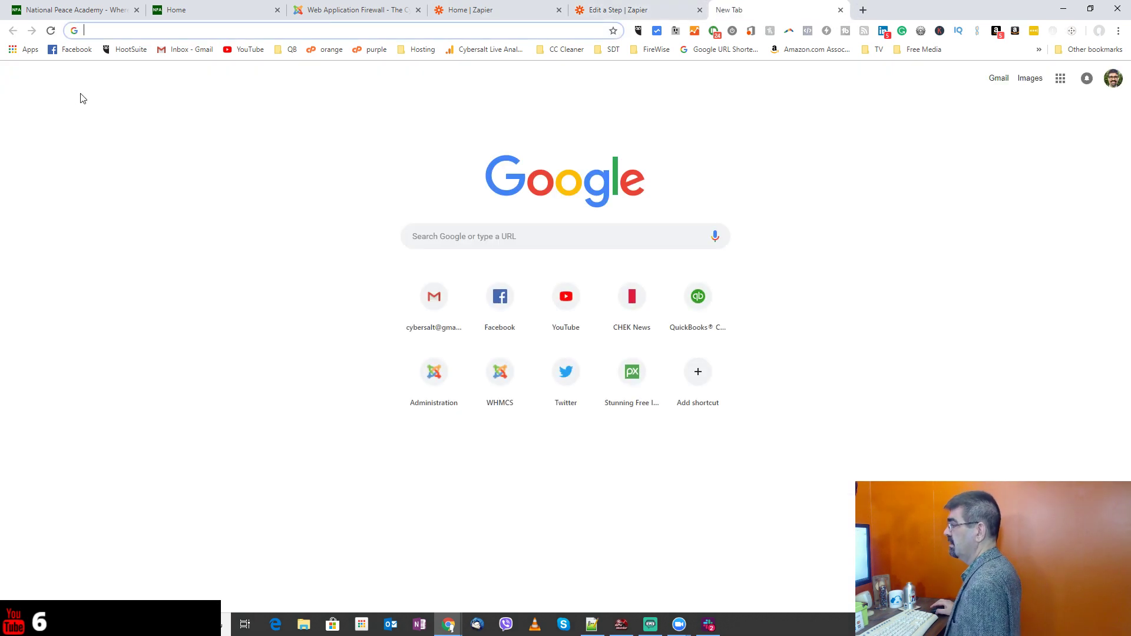
# Go to Google Sheets through the browser's Apps grid
pyautogui.click(21, 51)
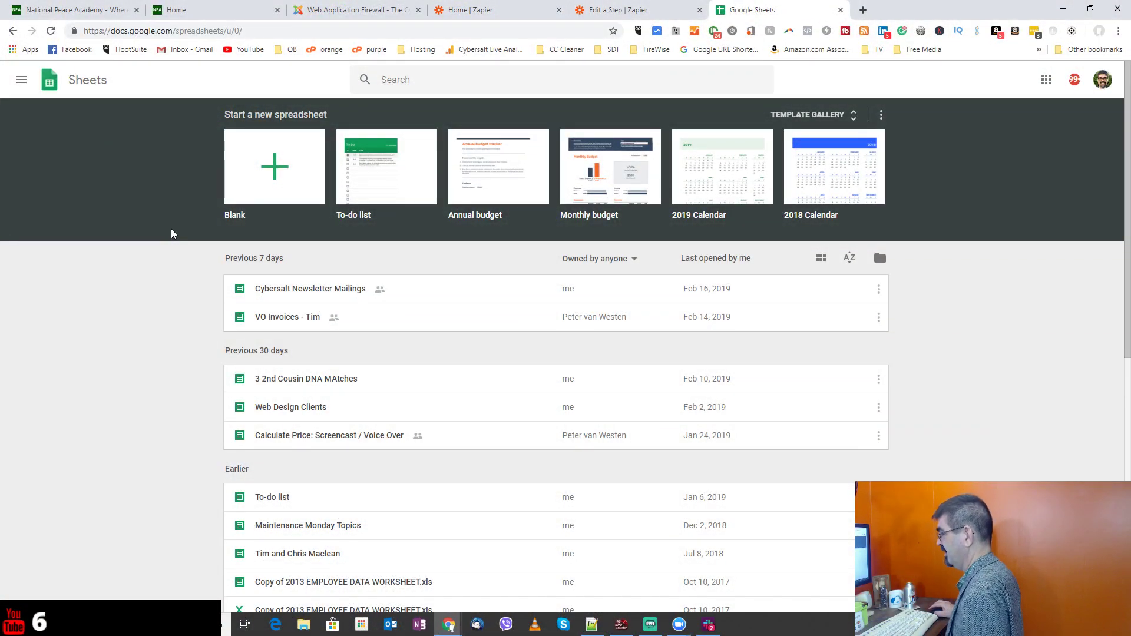
pyautogui.scroll(-2, 170, 234)
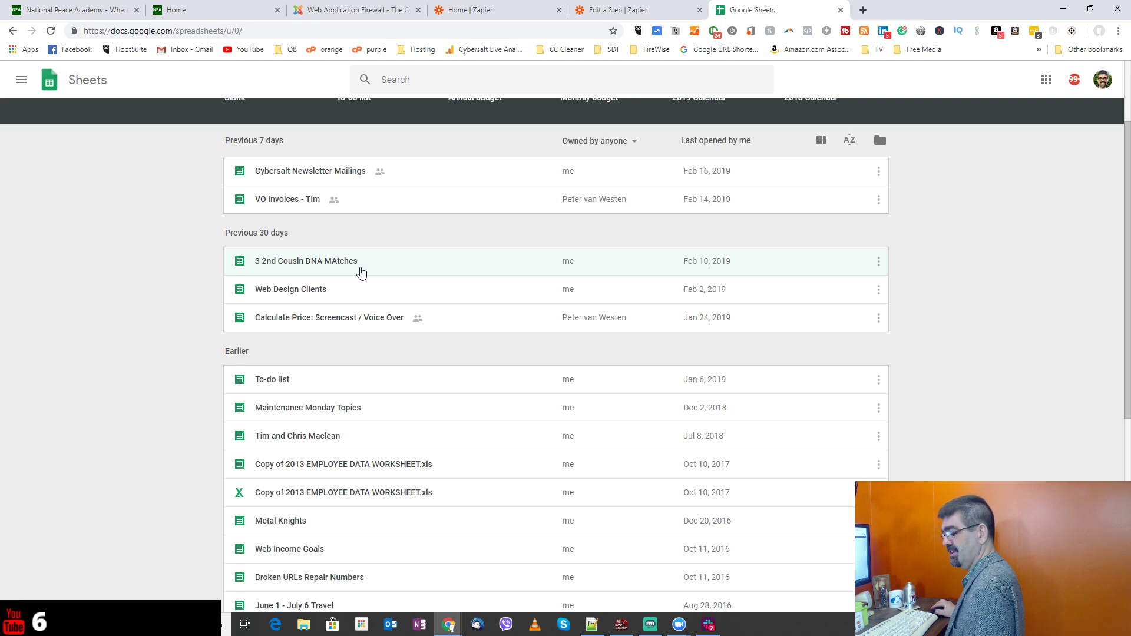
pyautogui.scroll(2, 361, 271)
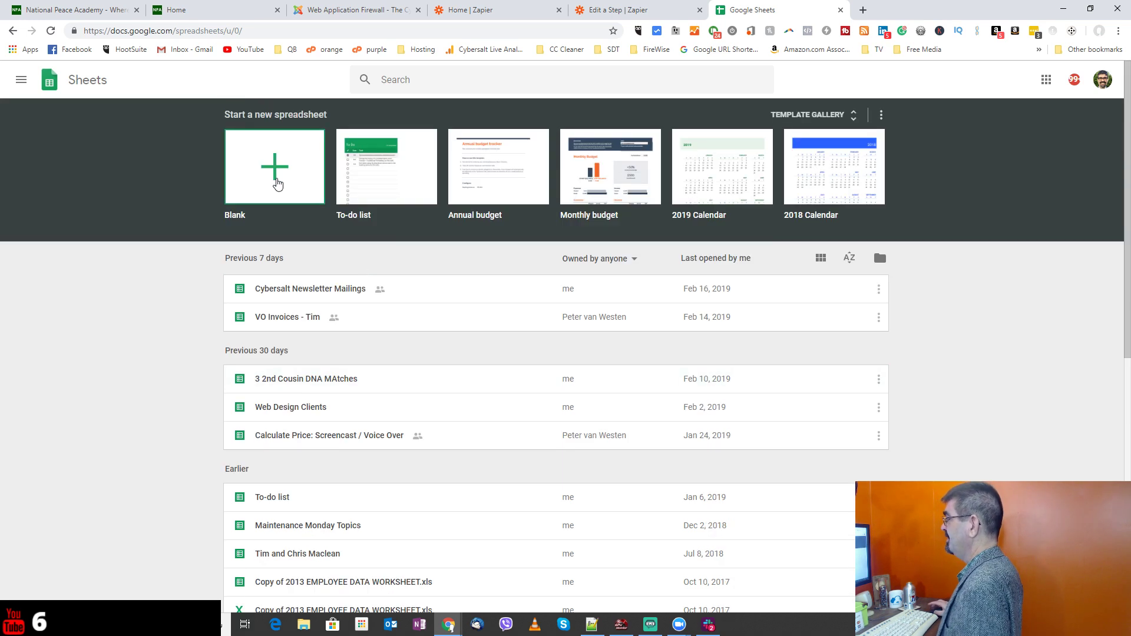
# Create a blank Google Sheets spreadsheet named 'Test Zapier'
pyautogui.click(277, 180)
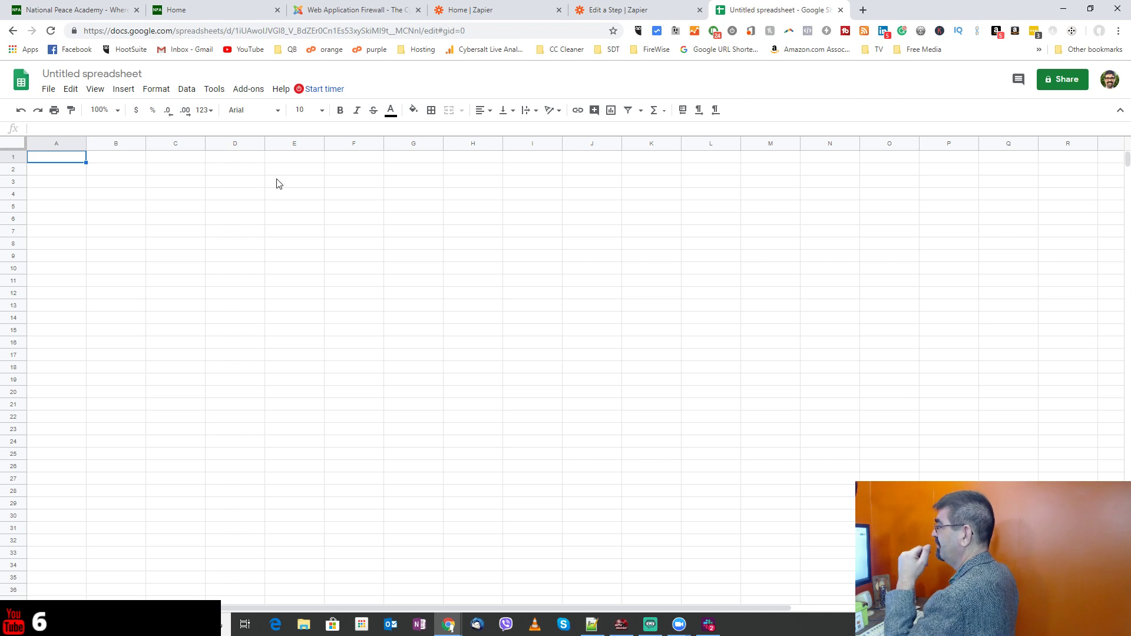
pyautogui.click(120, 75)
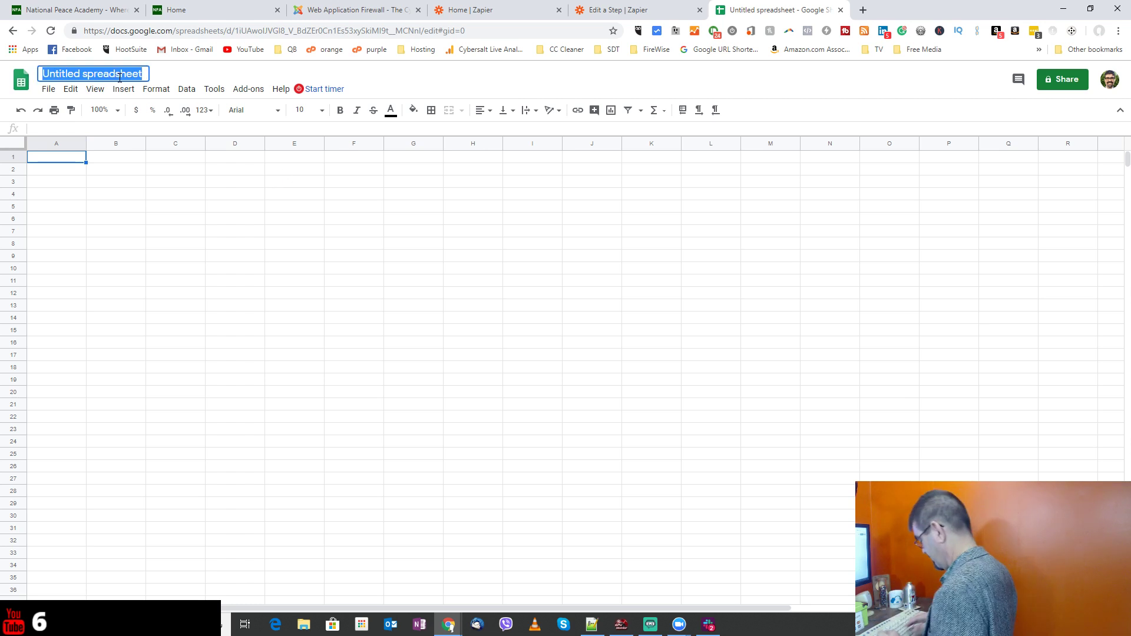
pyautogui.write('Test ')
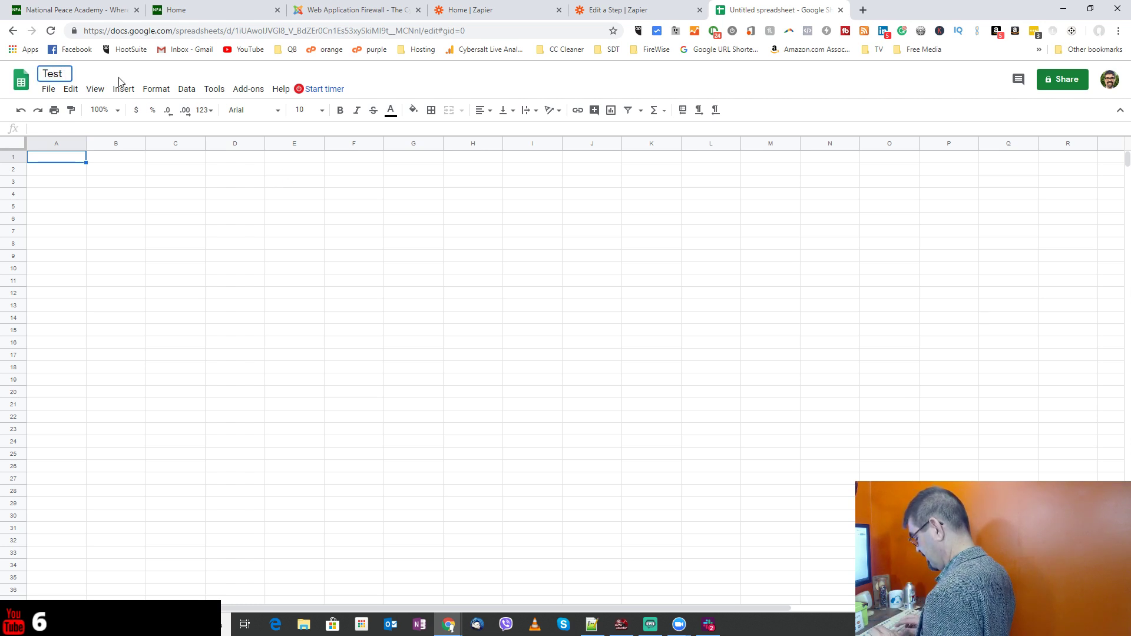
pyautogui.write('Zapier')
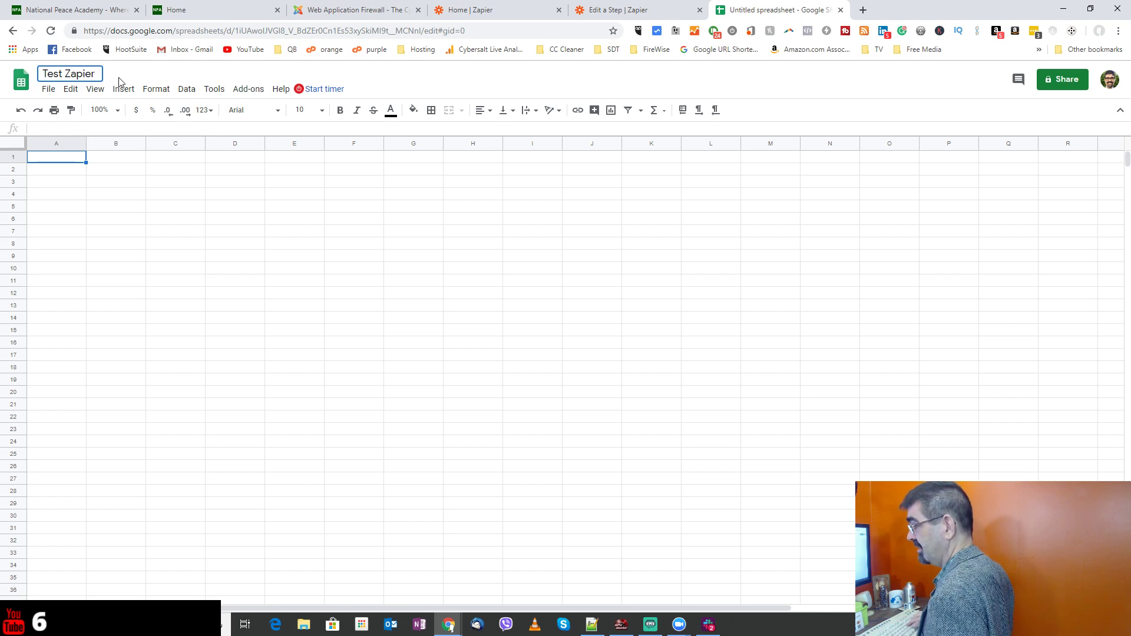
pyautogui.press('Return')
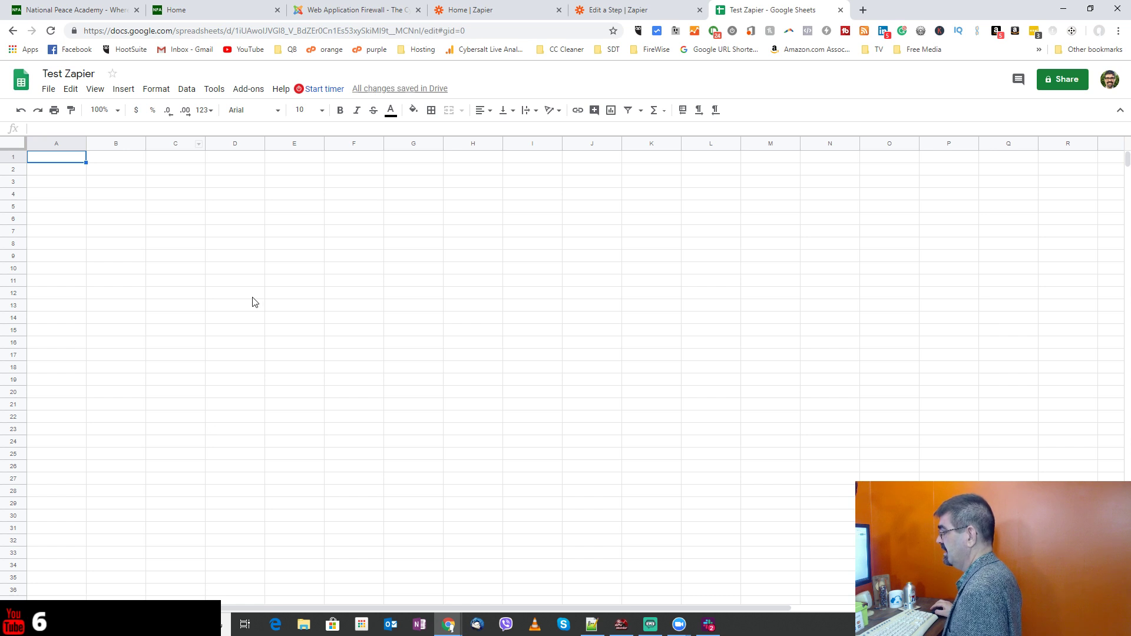
pyautogui.scroll(-2, 253, 303)
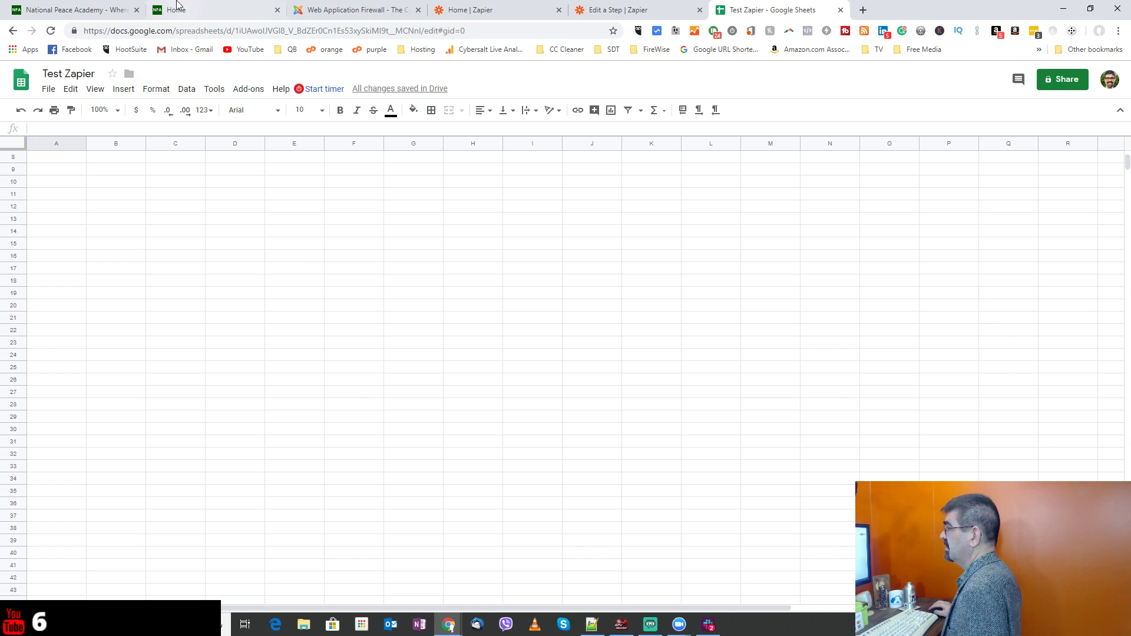
pyautogui.click(609, 11)
# Select 'Test Zapier' as the action's spreadsheet, reloading the editor so it appears
pyautogui.click(756, 303)
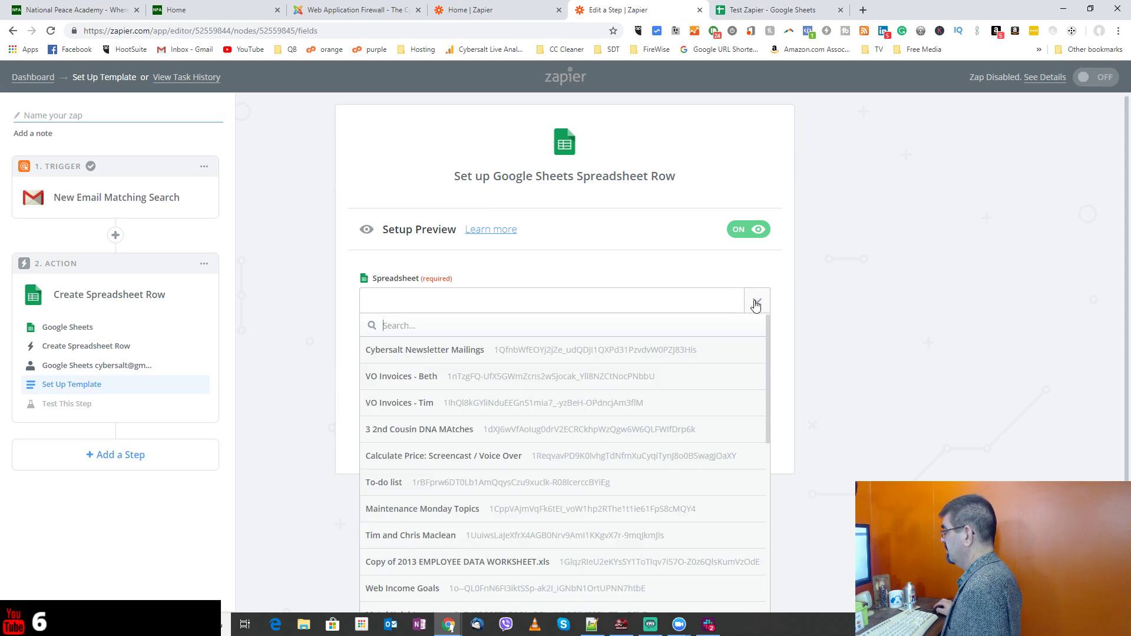
pyautogui.write('test')
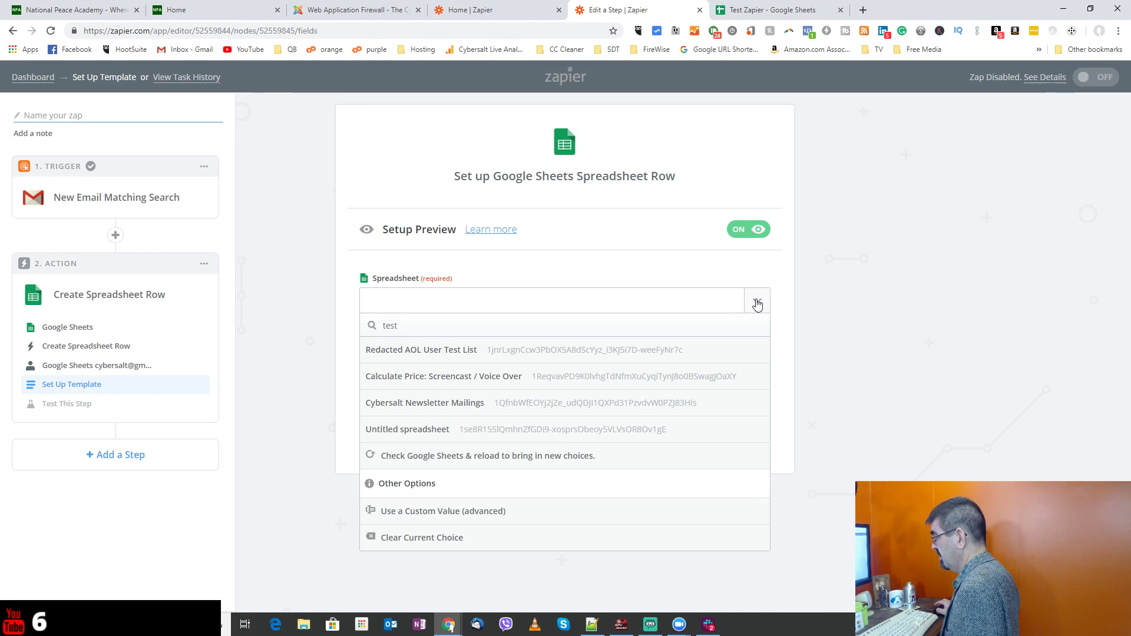
pyautogui.click(50, 30)
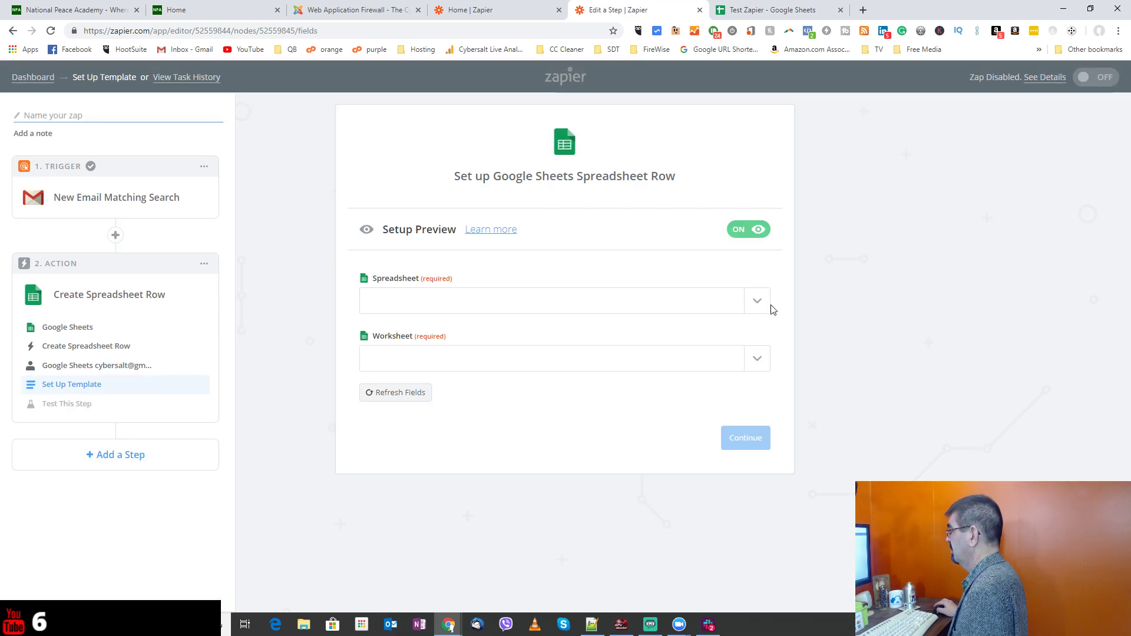
pyautogui.click(758, 305)
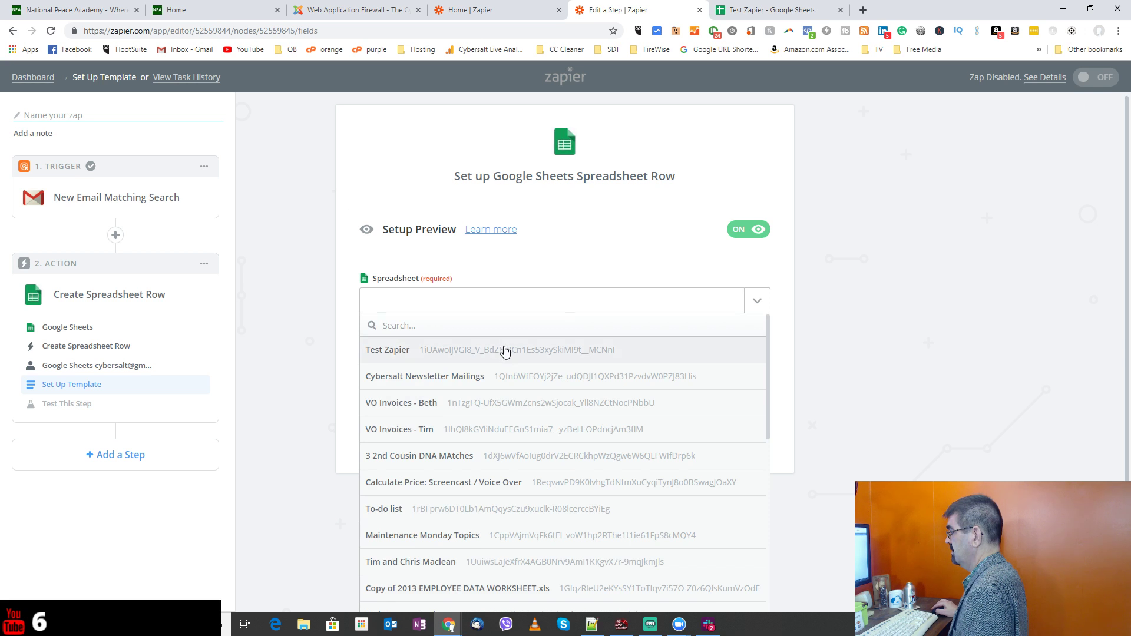
pyautogui.click(500, 351)
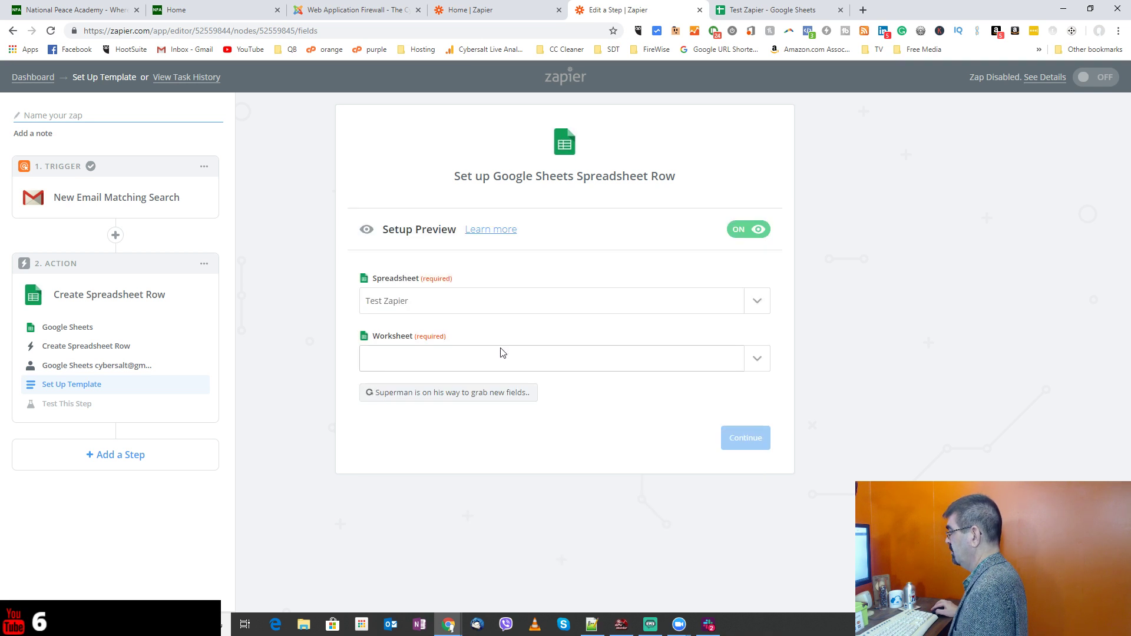
# Refresh the Worksheet choices, which show only Sheet1
pyautogui.click(501, 356)
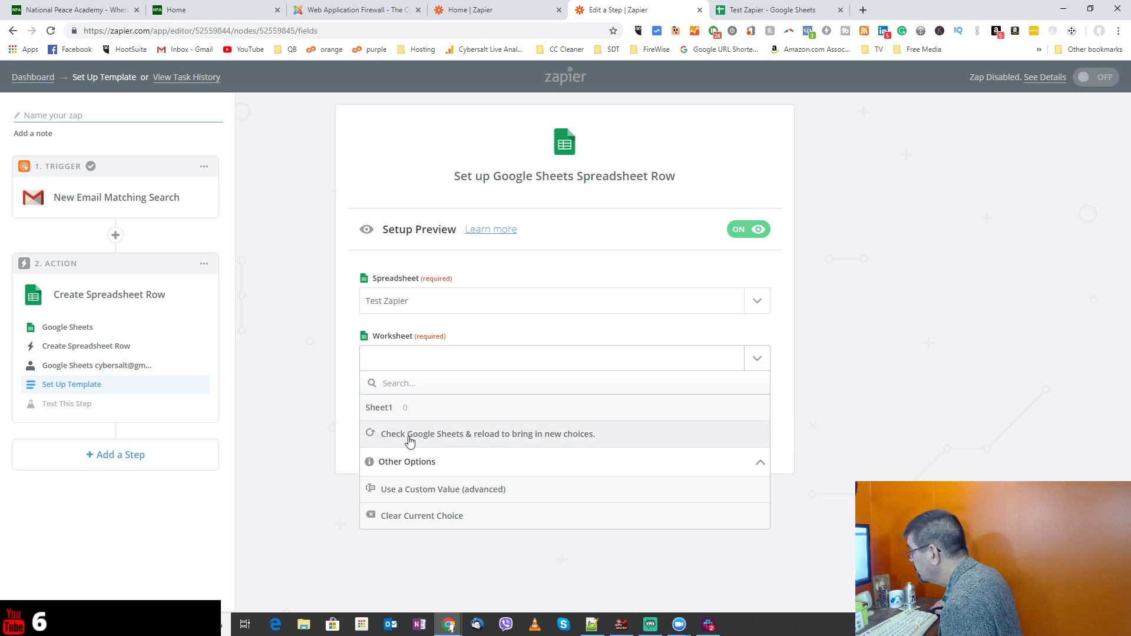
pyautogui.click(410, 439)
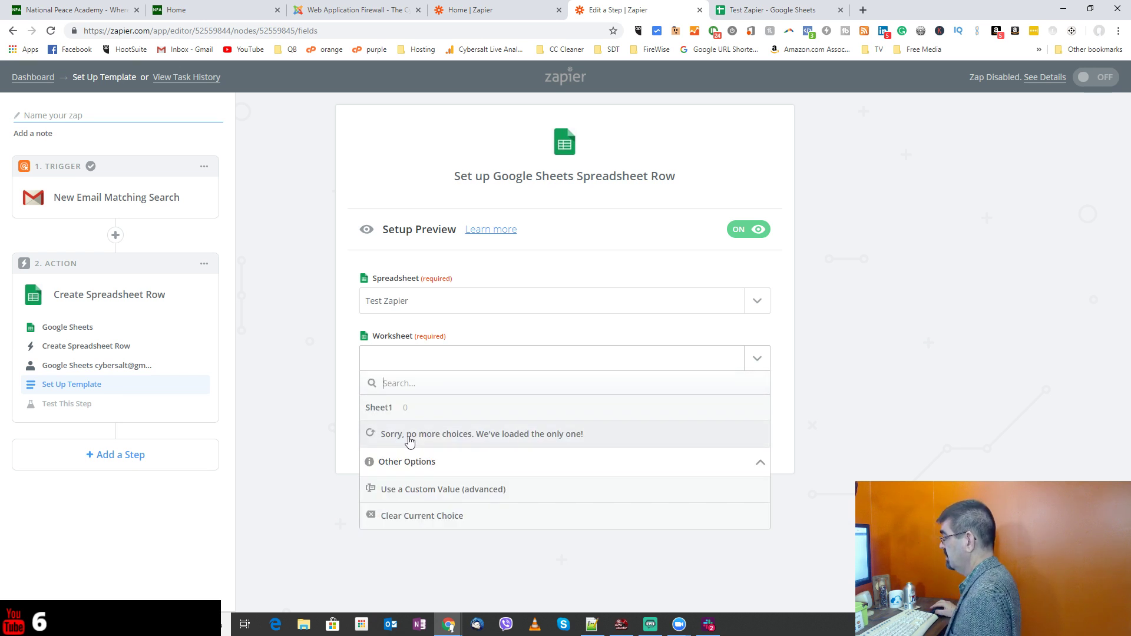
pyautogui.click(782, 10)
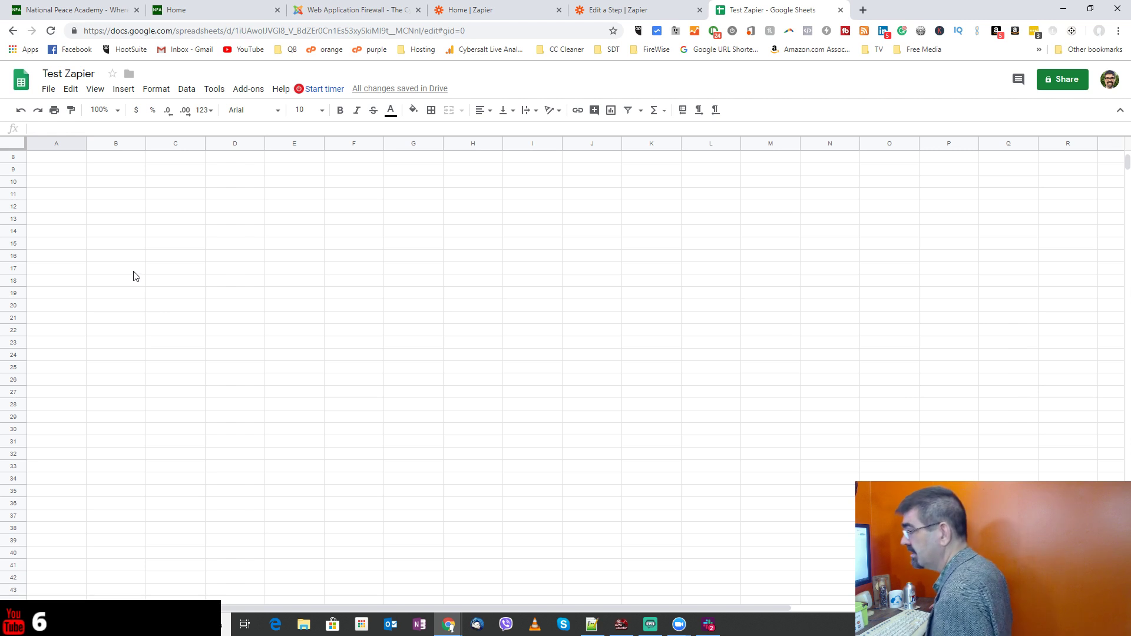
# Add a second sheet to the Test Zapier spreadsheet via Insert > New sheet
pyautogui.click(128, 129)
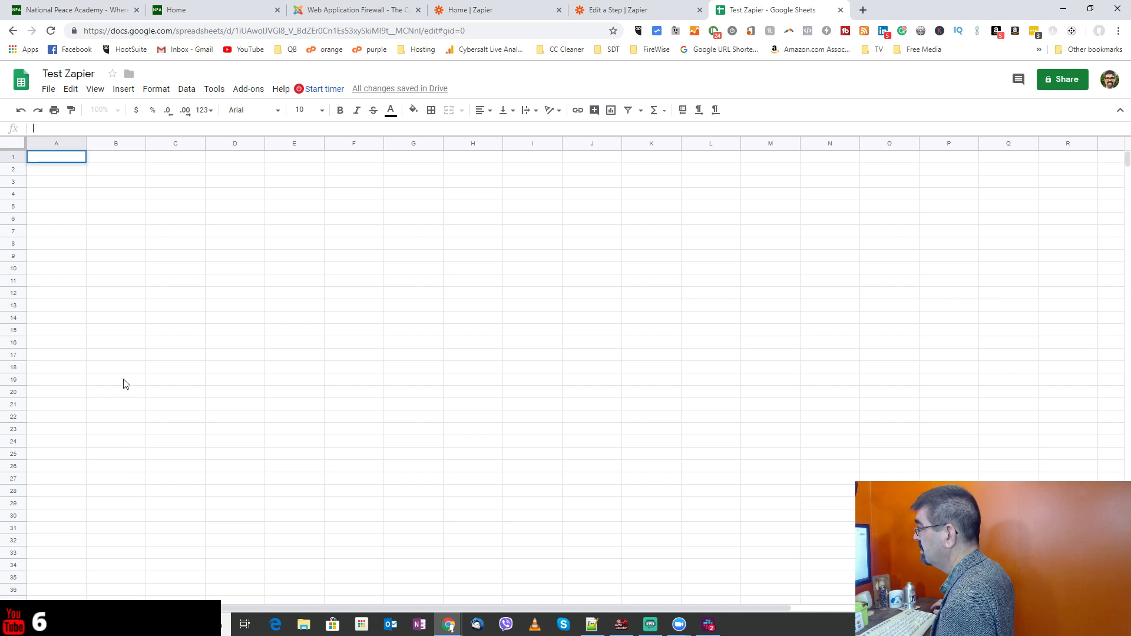
pyautogui.click(153, 92)
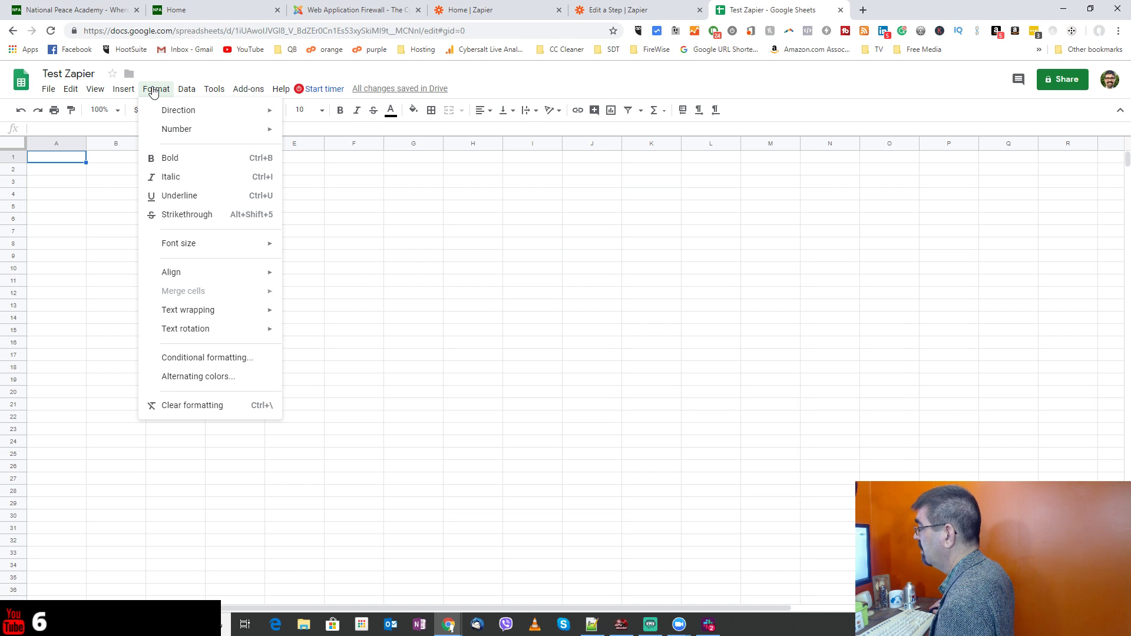
pyautogui.moveTo(125, 93)
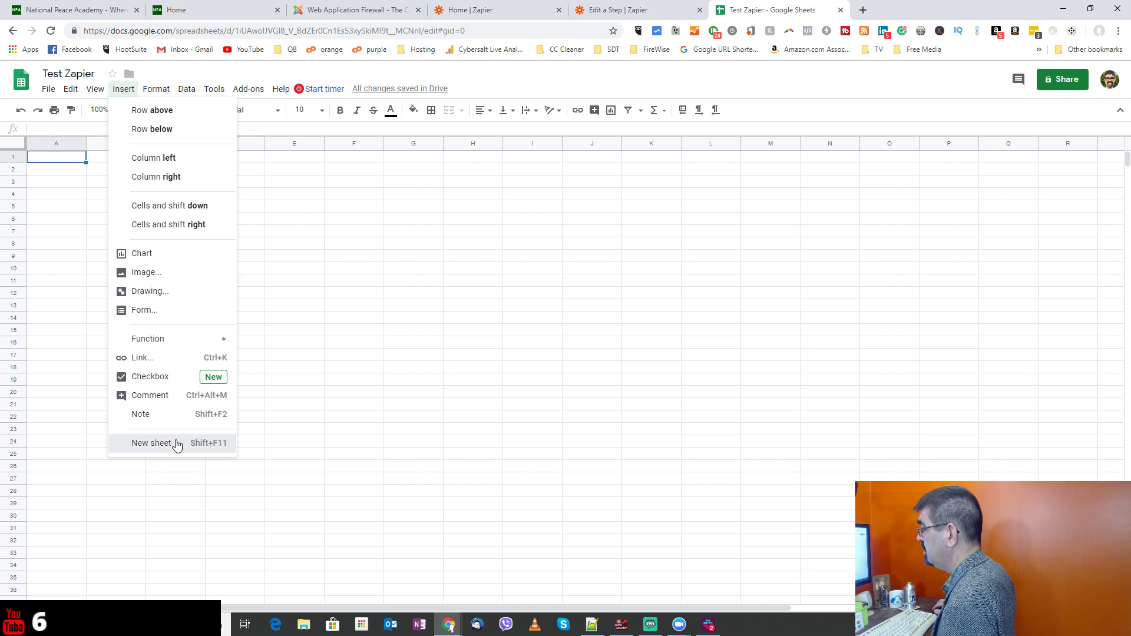
pyautogui.click(177, 442)
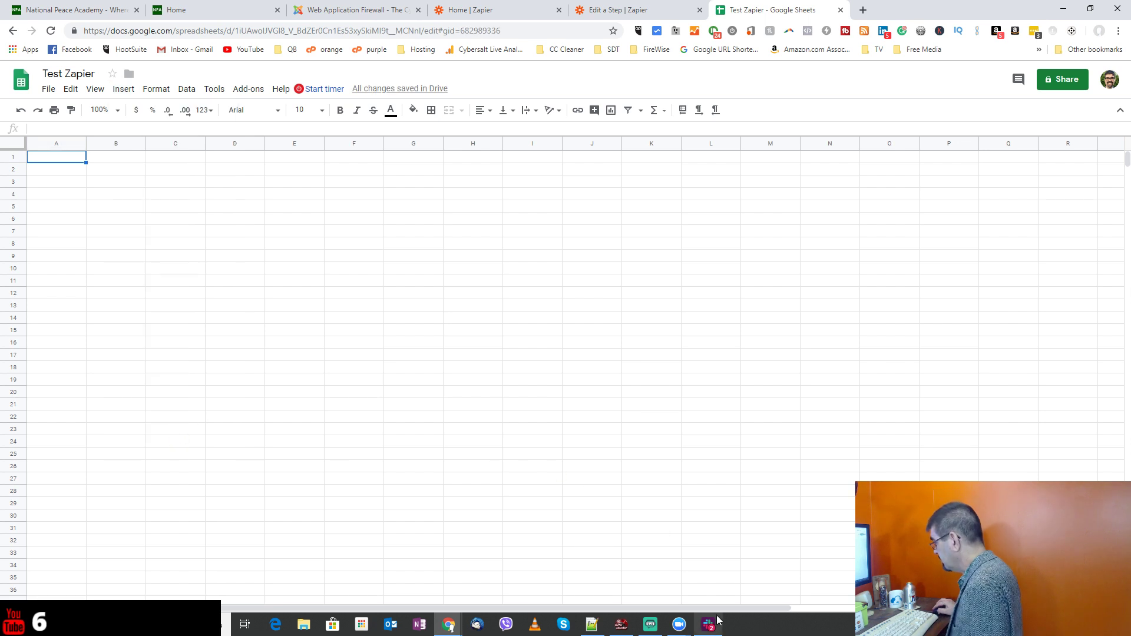
pyautogui.scroll(-4, 995, 415)
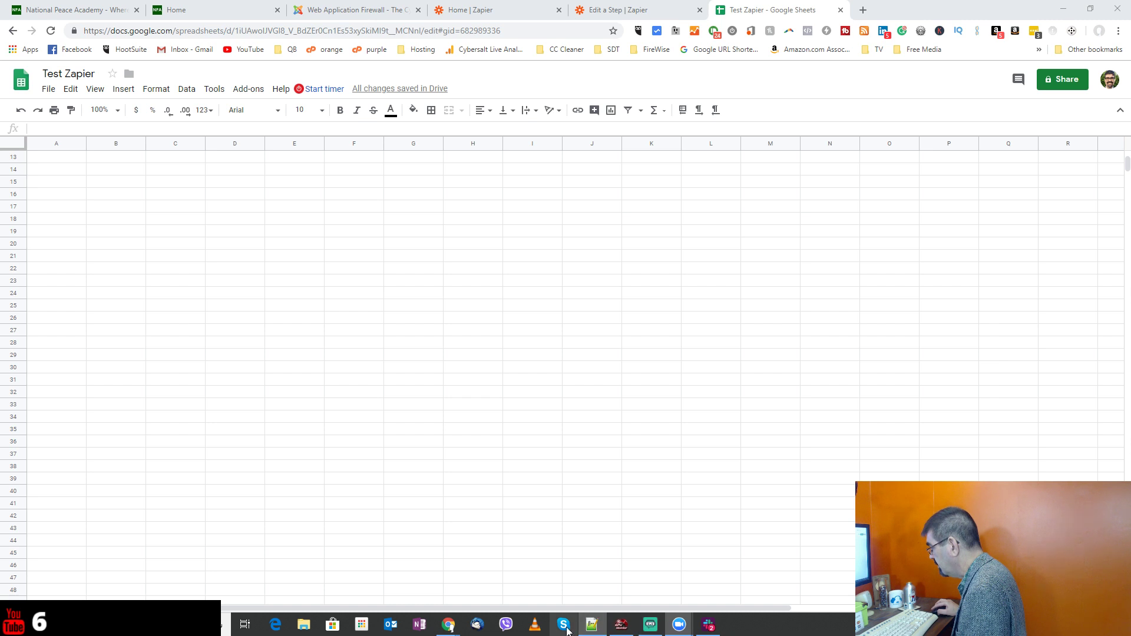
pyautogui.click(565, 448)
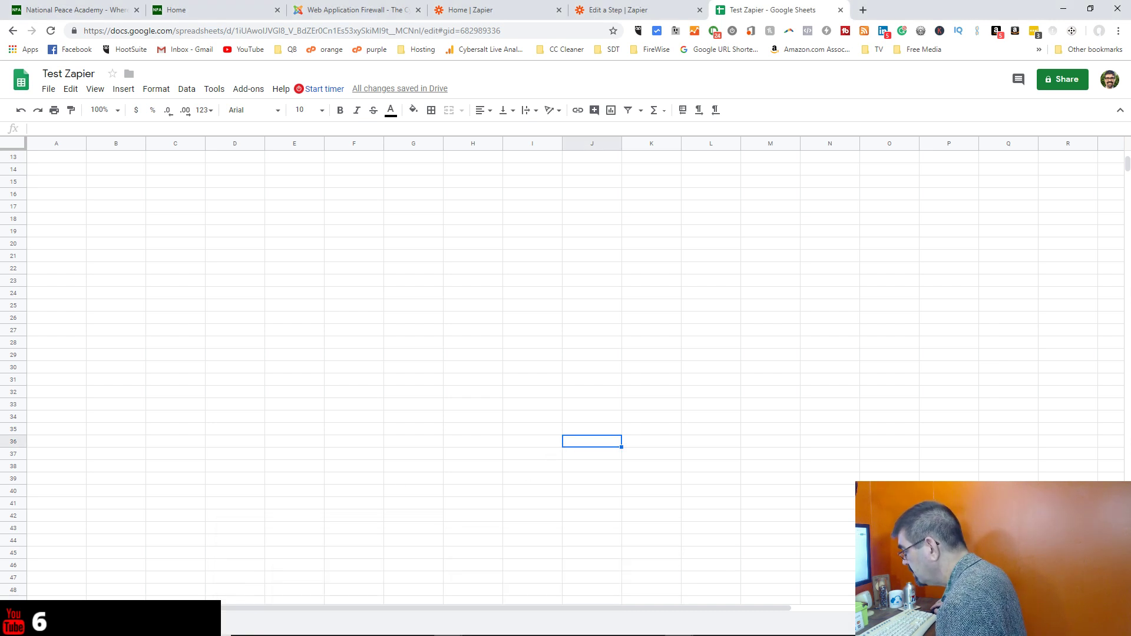
# Rename the original first sheet to 'Test Sheet'
pyautogui.click(98, 623)
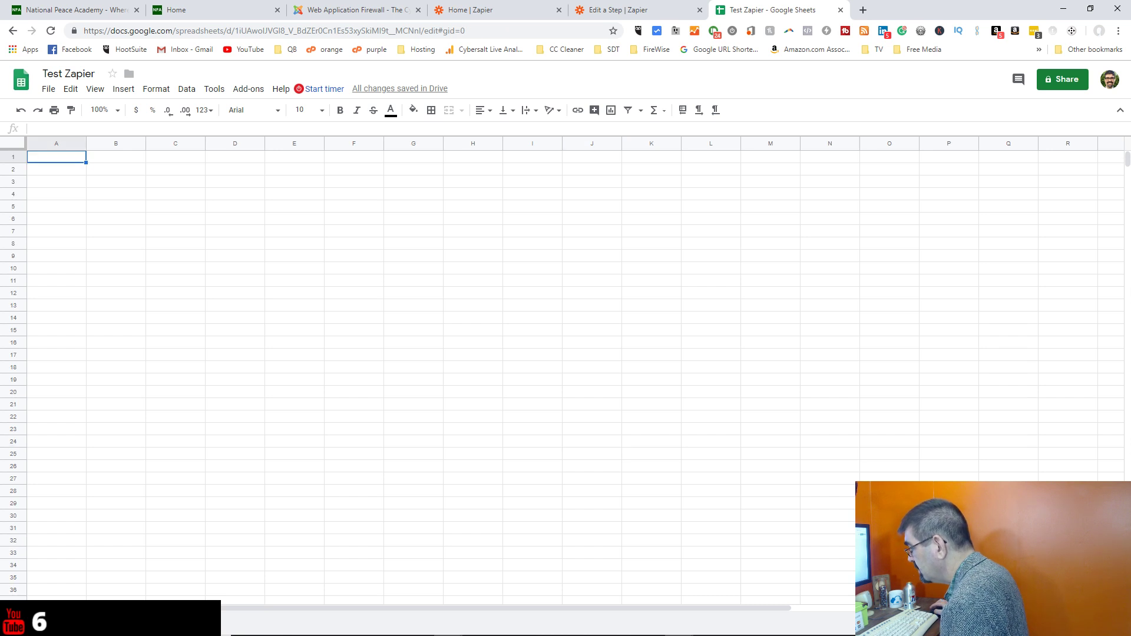
pyautogui.rightClick(97, 623)
pyautogui.click(112, 476)
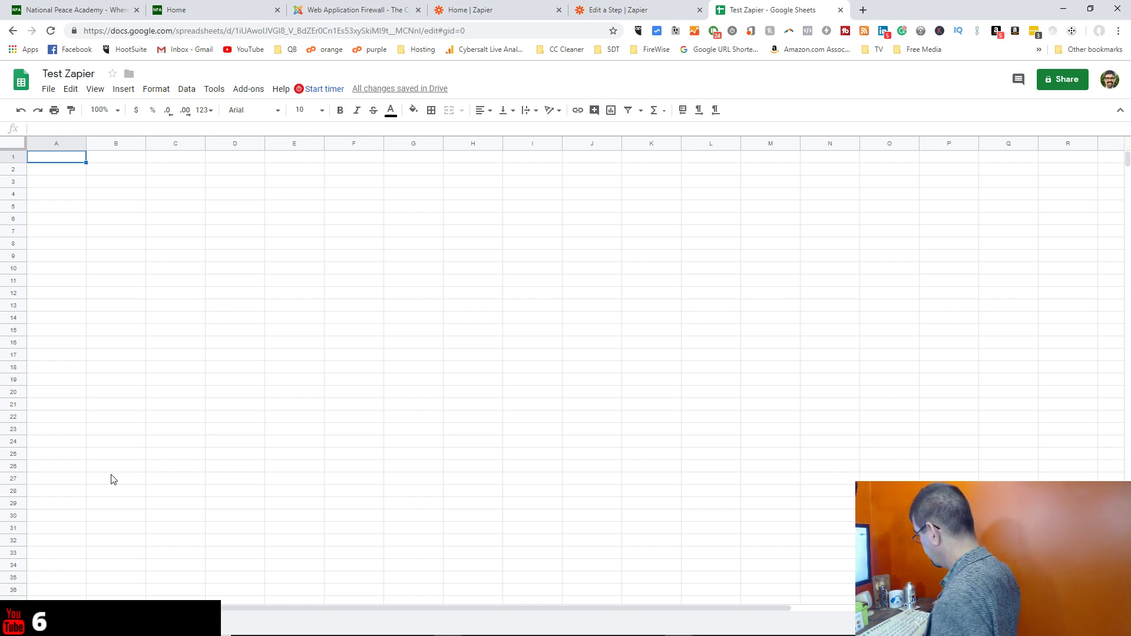
pyautogui.press('Return')
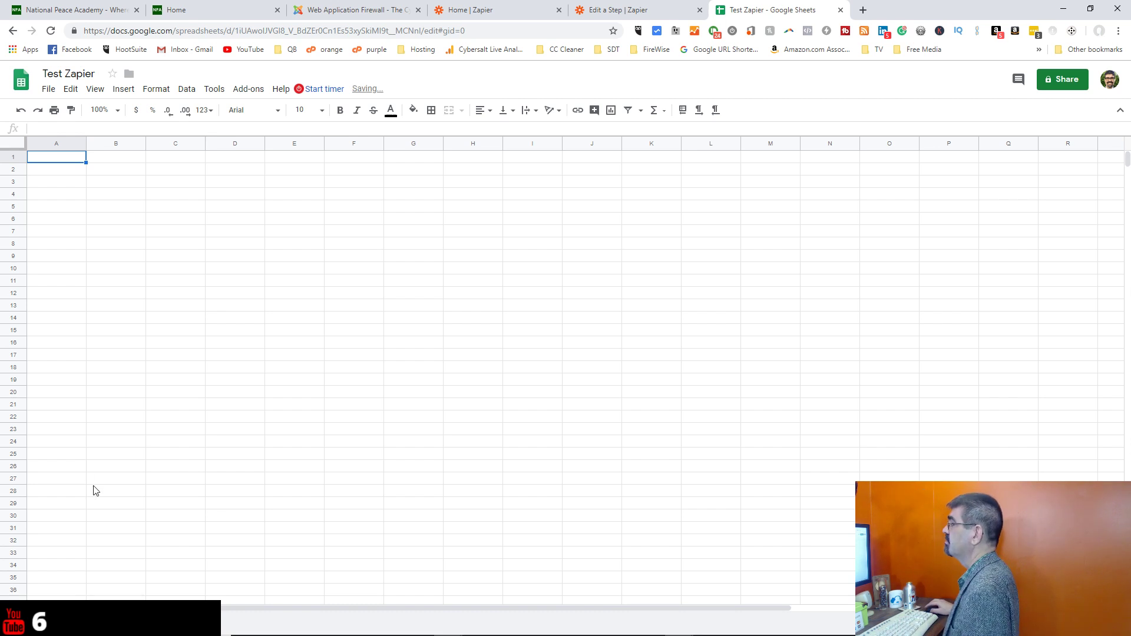
# Reload the Zapier editor and choose 'Test Sheet' as the action's worksheet
pyautogui.click(593, 16)
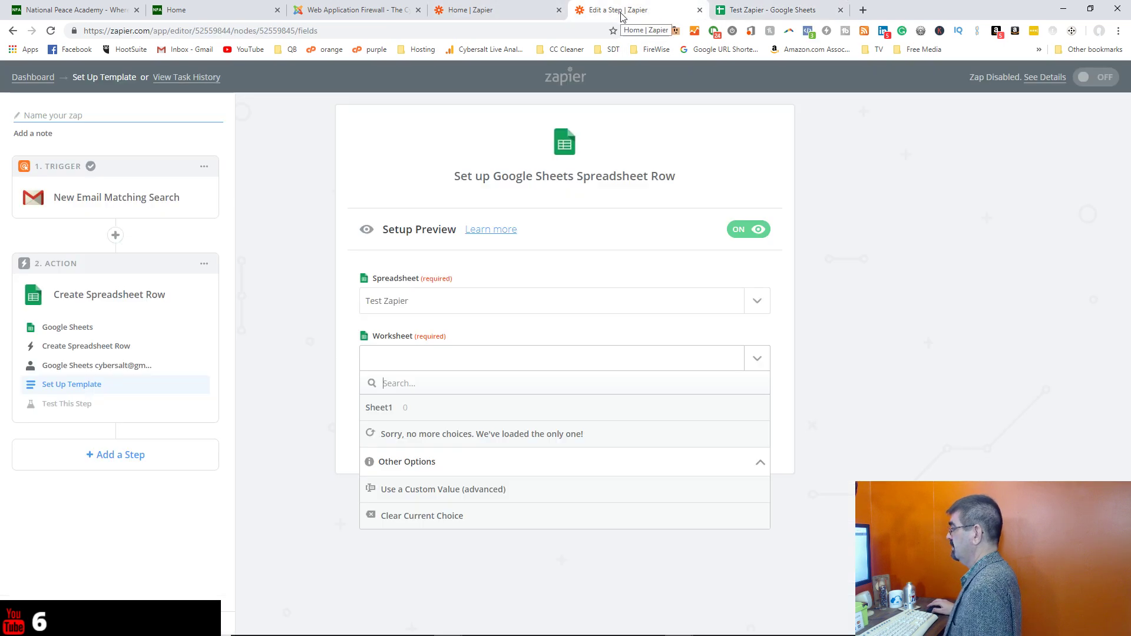
pyautogui.click(50, 31)
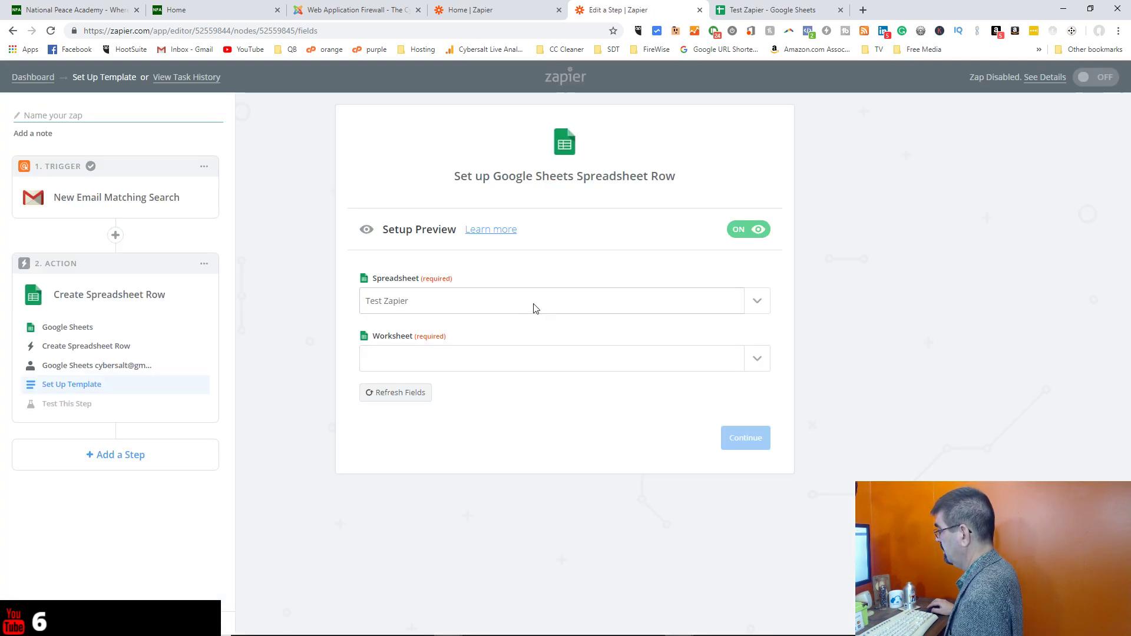
pyautogui.click(752, 363)
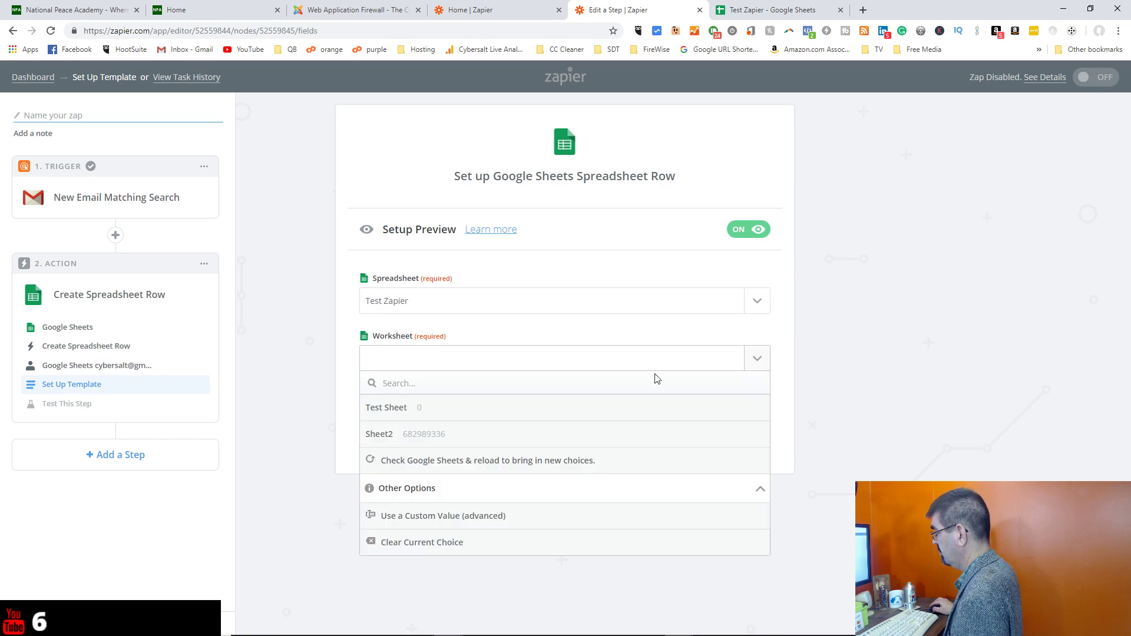
pyautogui.click(385, 408)
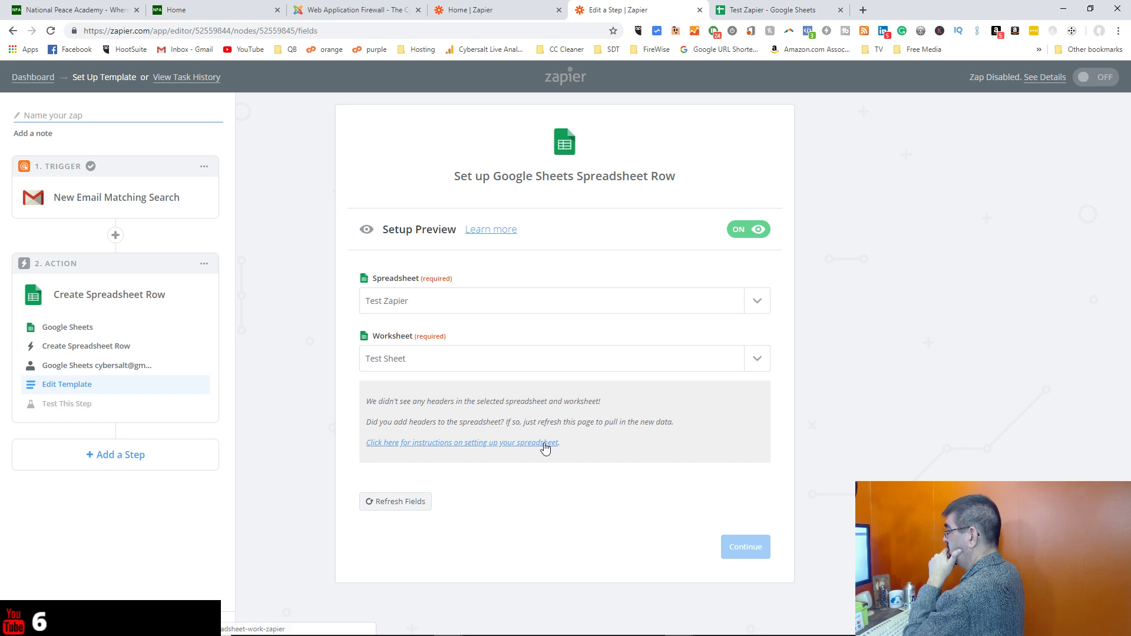
# Open the Google Sheets setup guide and read its header-row and no-blank-rows rules
pyautogui.click(544, 443)
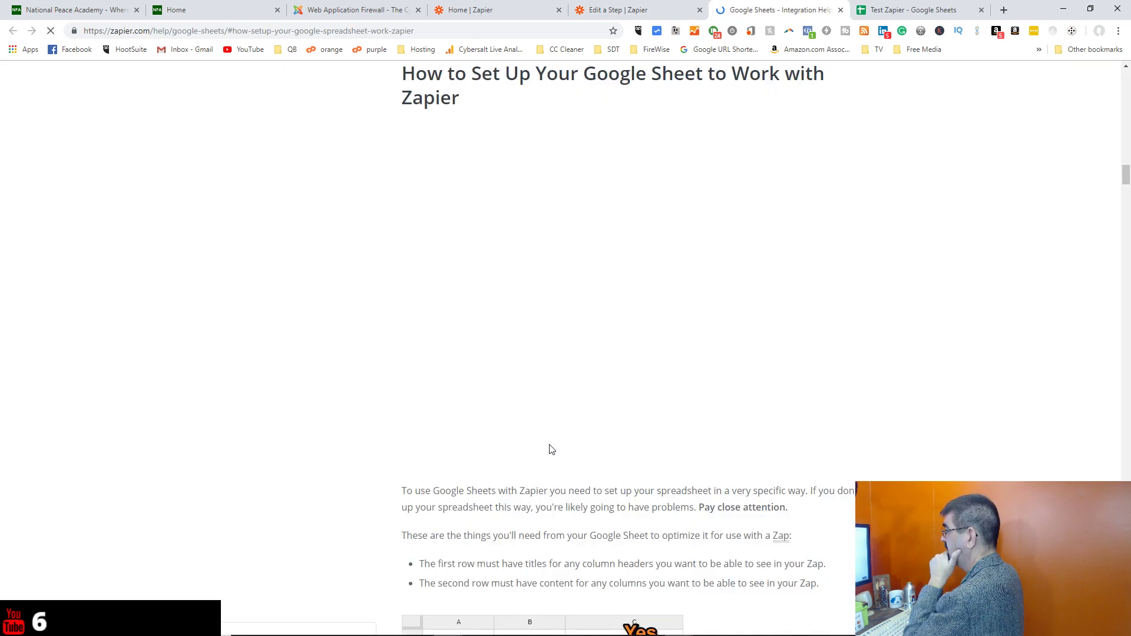
pyautogui.scroll(-2, 545, 424)
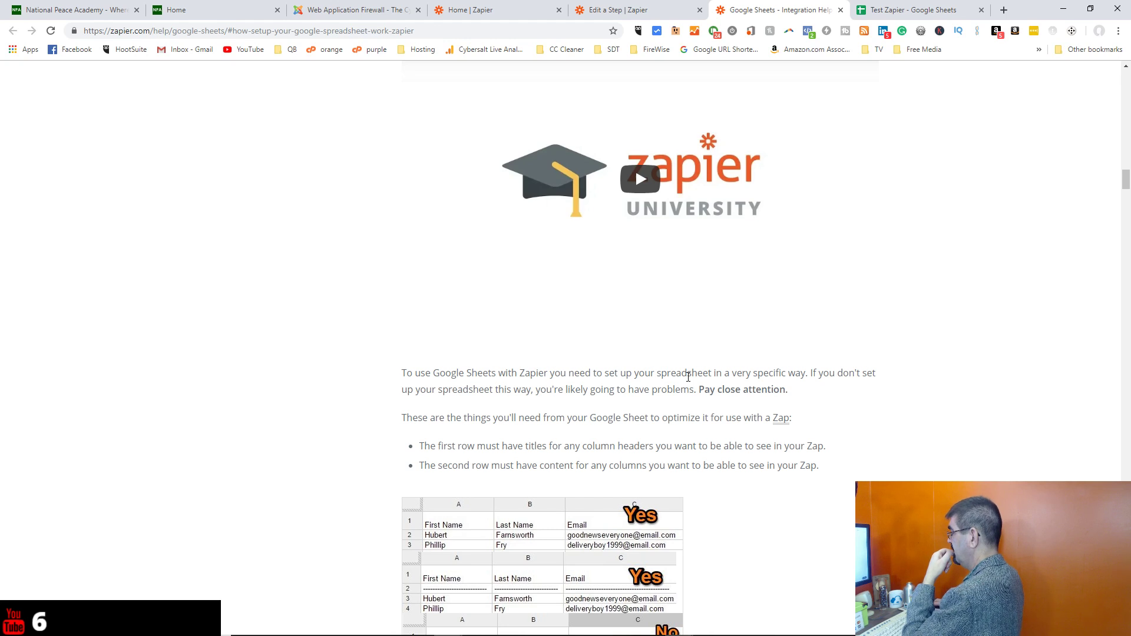
pyautogui.scroll(-1, 689, 379)
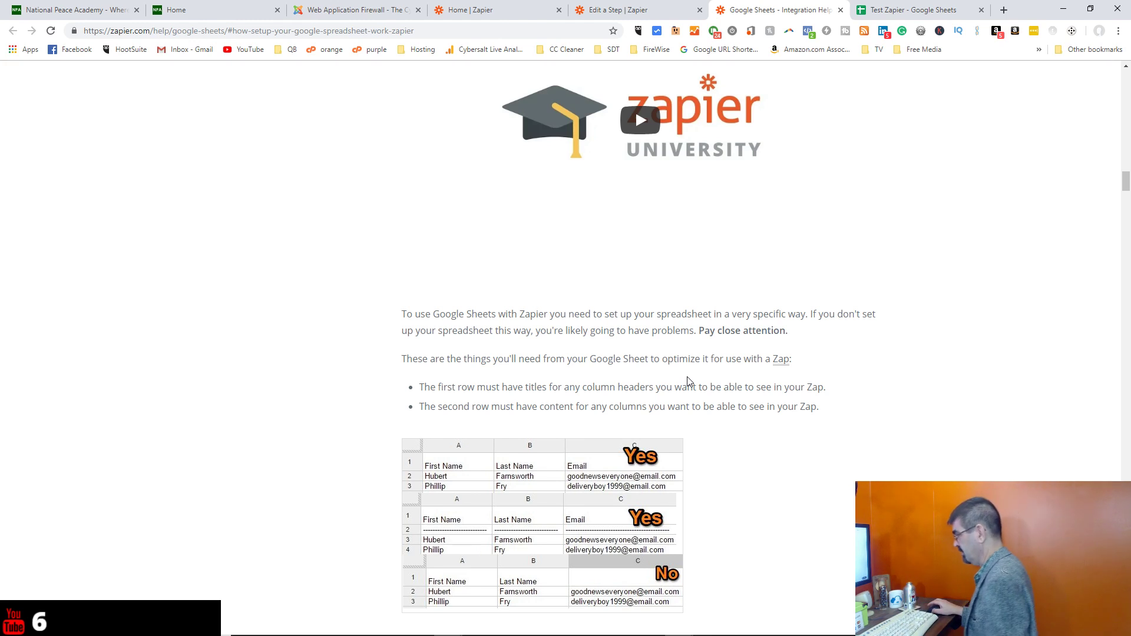
pyautogui.scroll(-1, 688, 380)
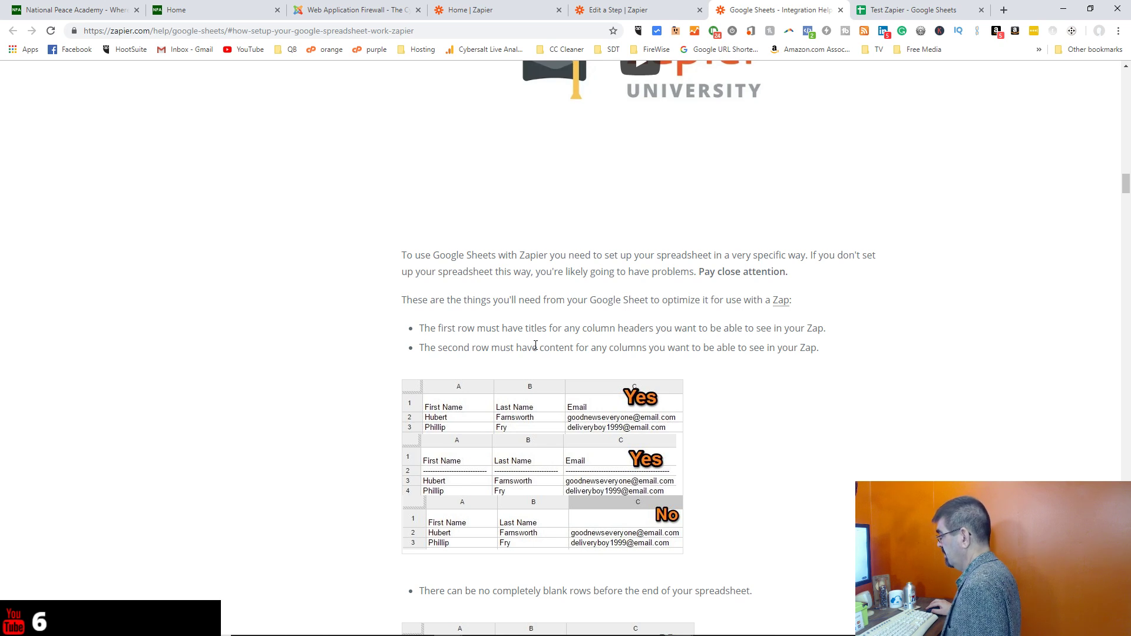
pyautogui.scroll(-2, 535, 345)
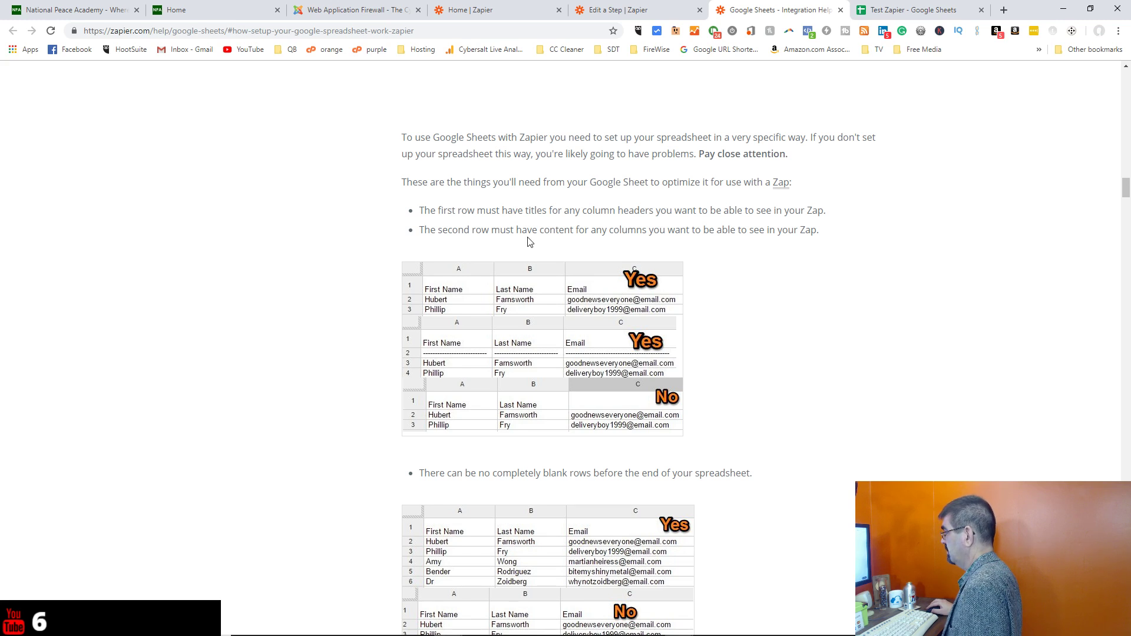
pyautogui.scroll(-1, 528, 237)
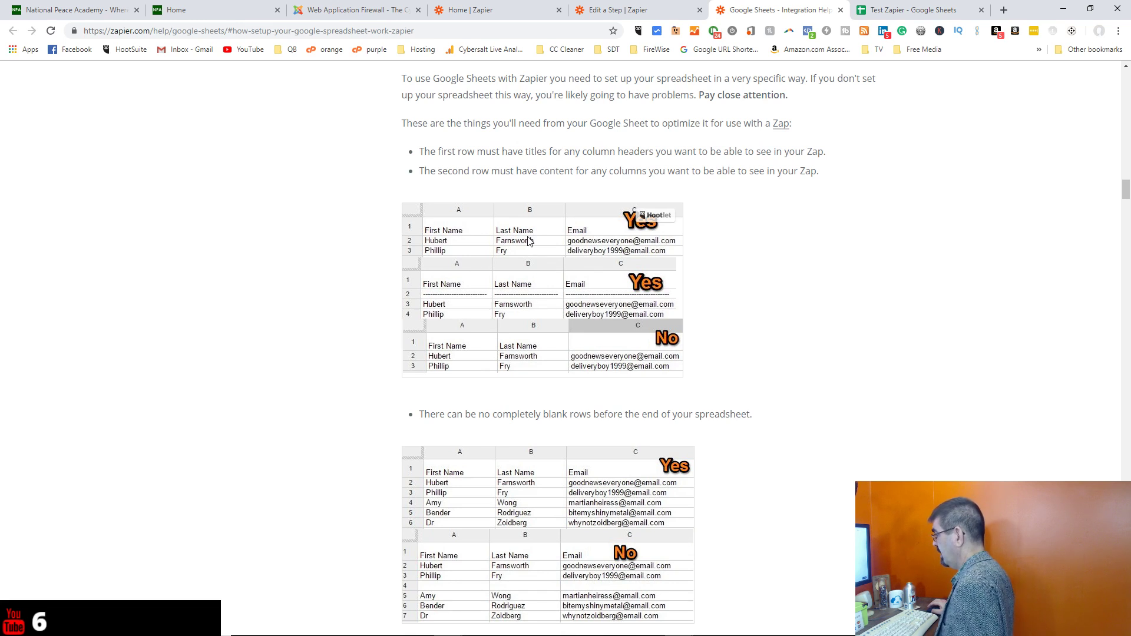
pyautogui.scroll(-3, 529, 242)
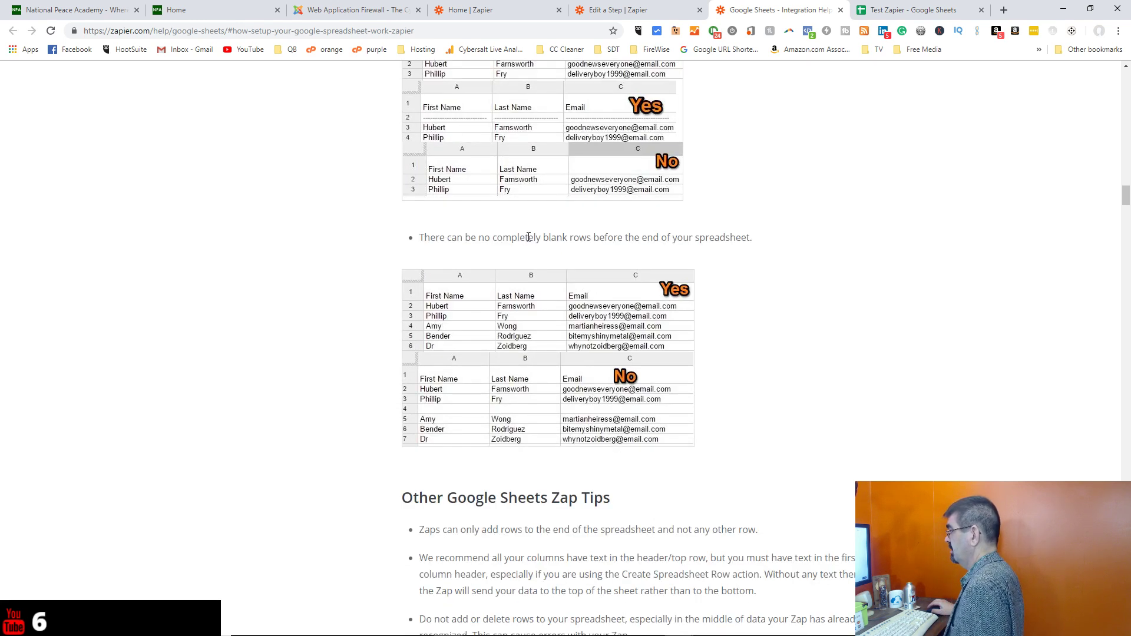
pyautogui.scroll(1, 528, 237)
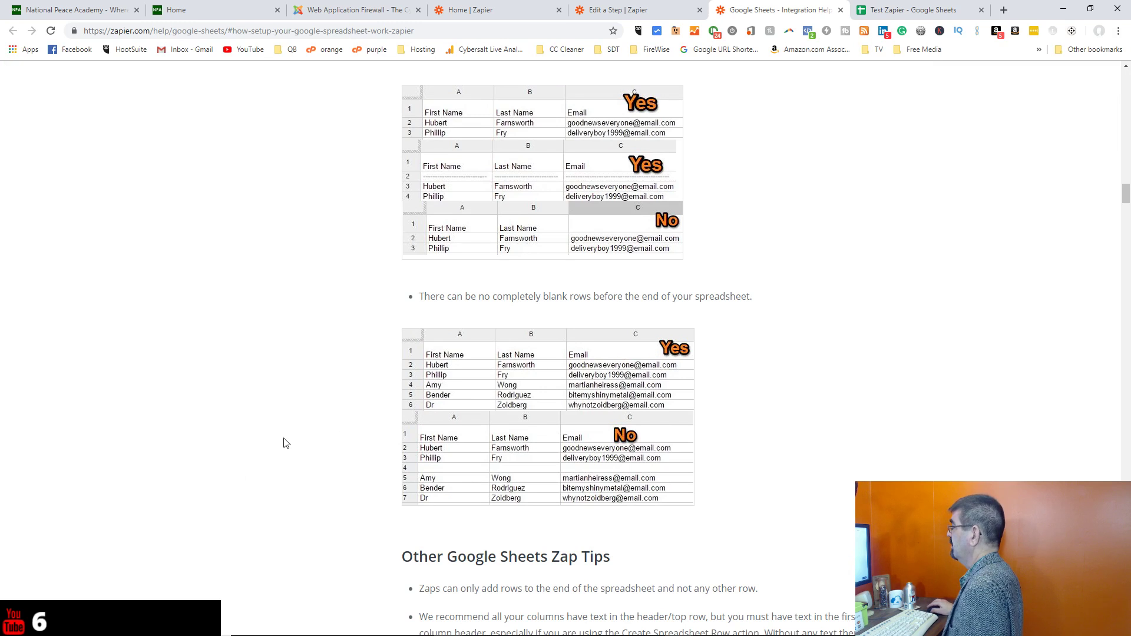
# Enter the headers 'Email' in A1 and 'Body' in B1 of Test Sheet
pyautogui.click(906, 16)
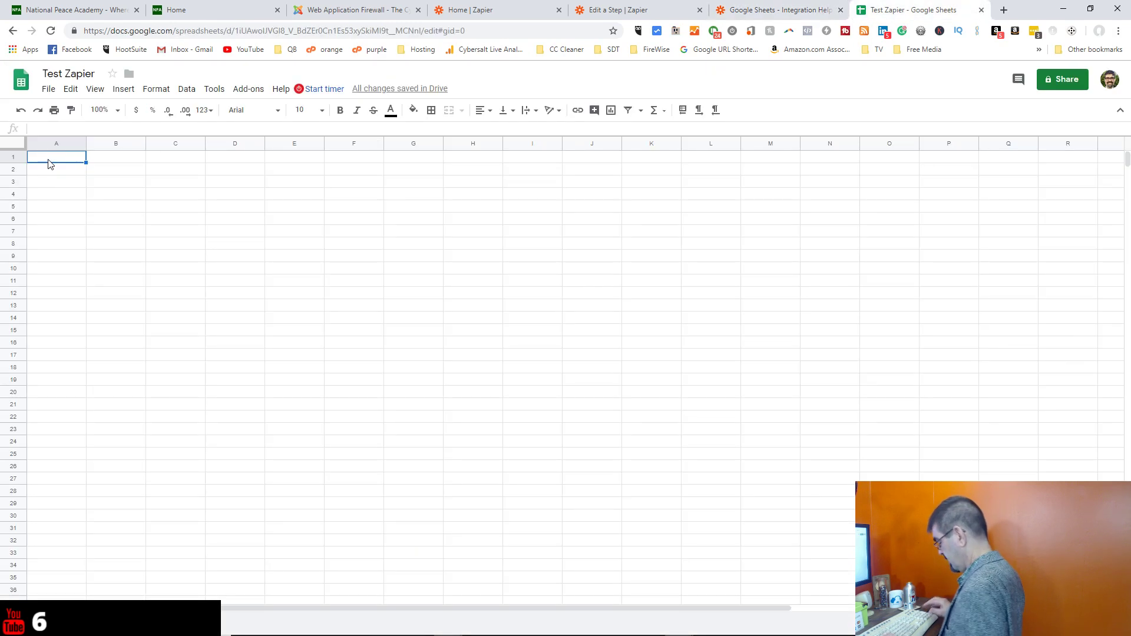
pyautogui.write('Email')
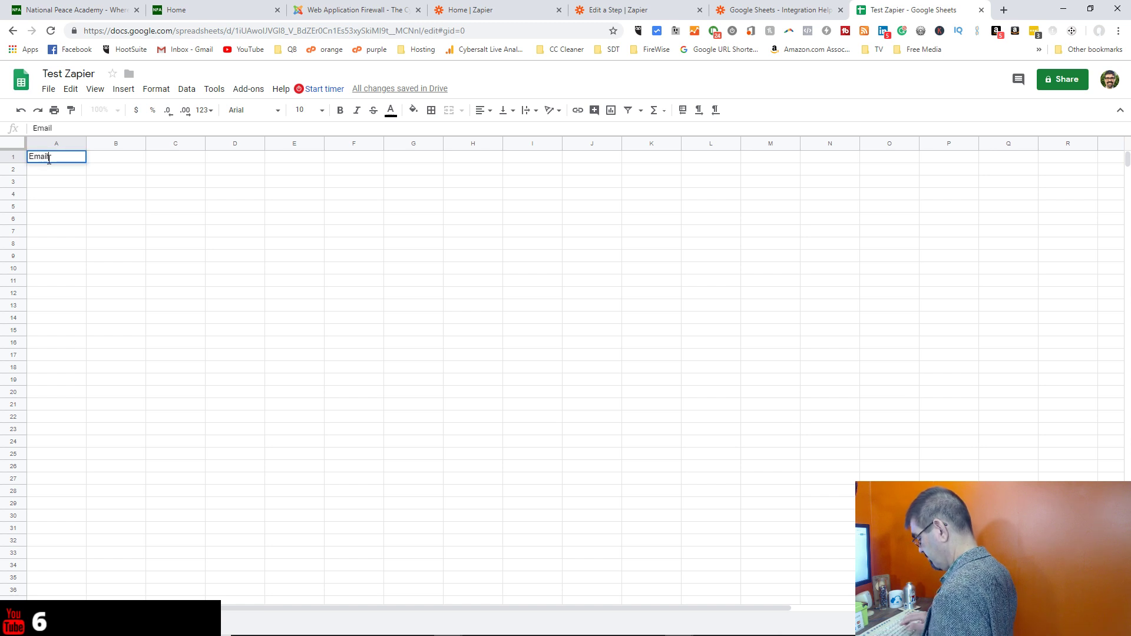
pyautogui.press('Tab')
pyautogui.write('Body')
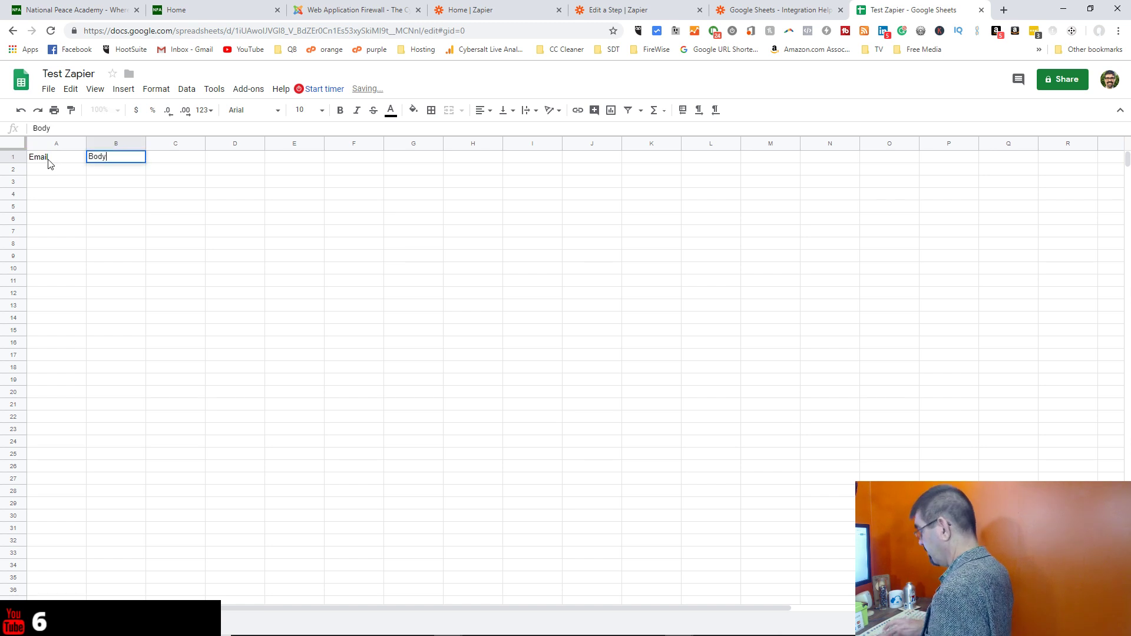
pyautogui.press('Tab')
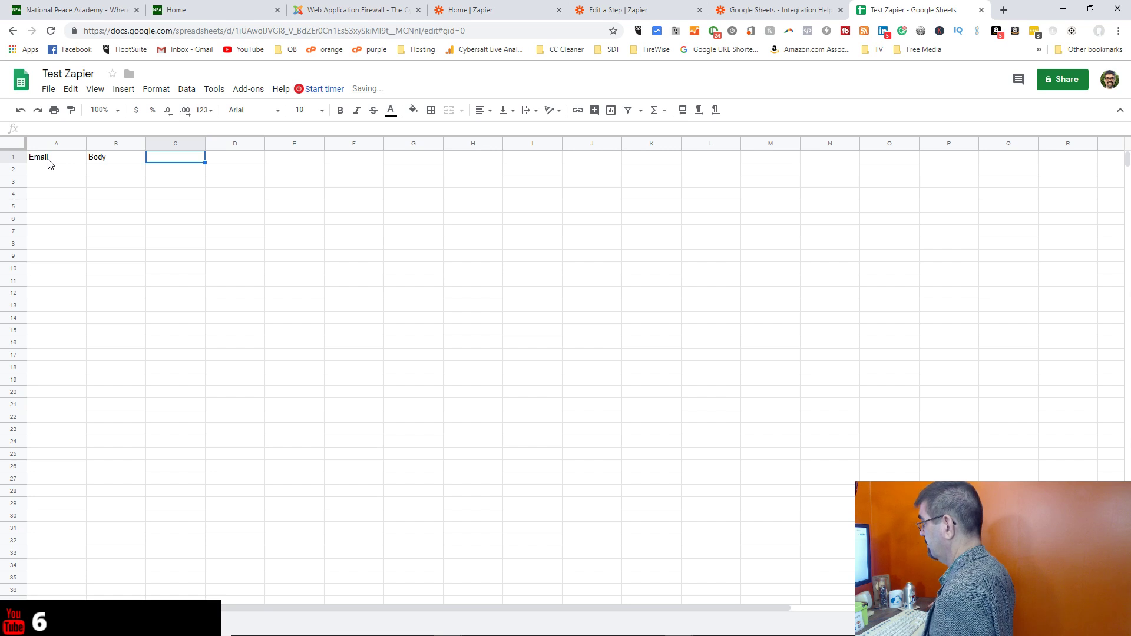
pyautogui.click(625, 13)
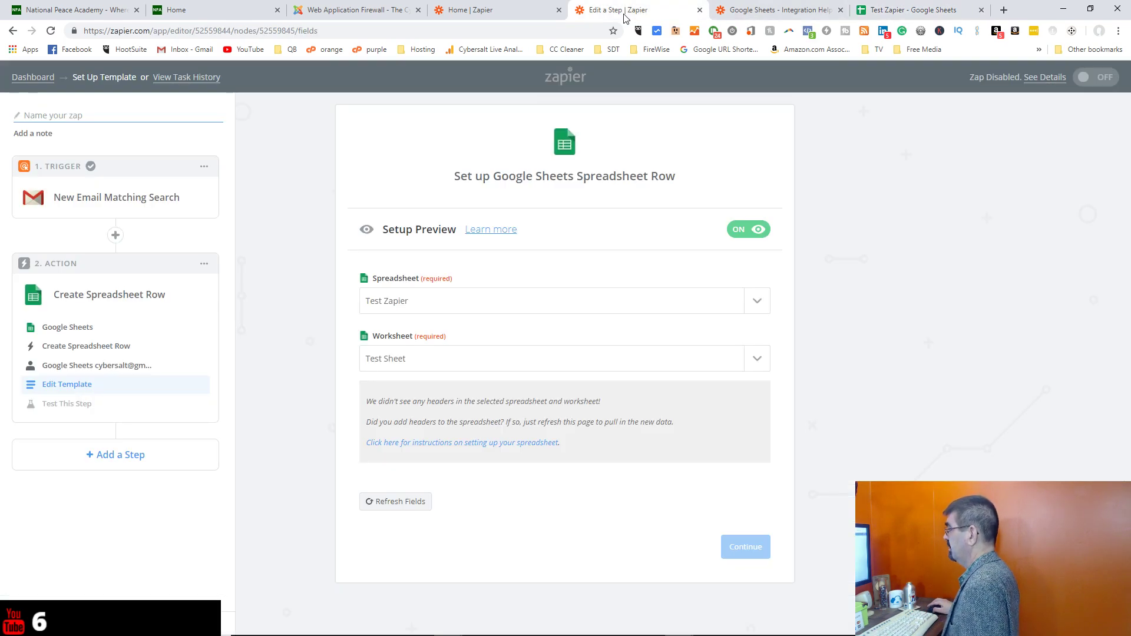
# Reload the step and map the Email column to the trigger's From Email
pyautogui.click(52, 30)
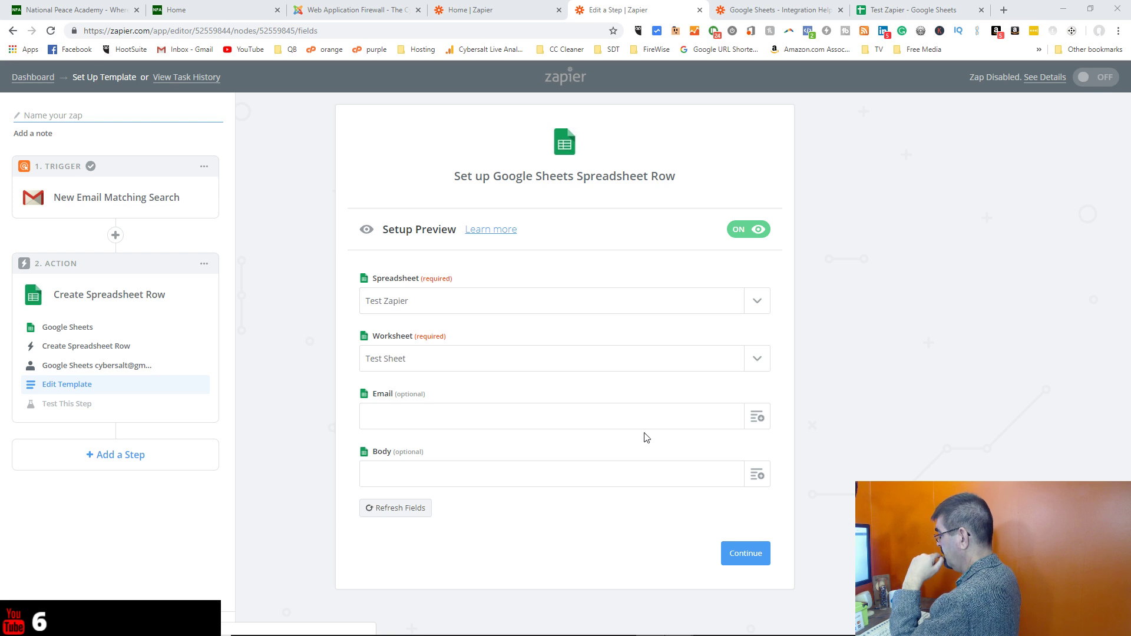
pyautogui.click(760, 420)
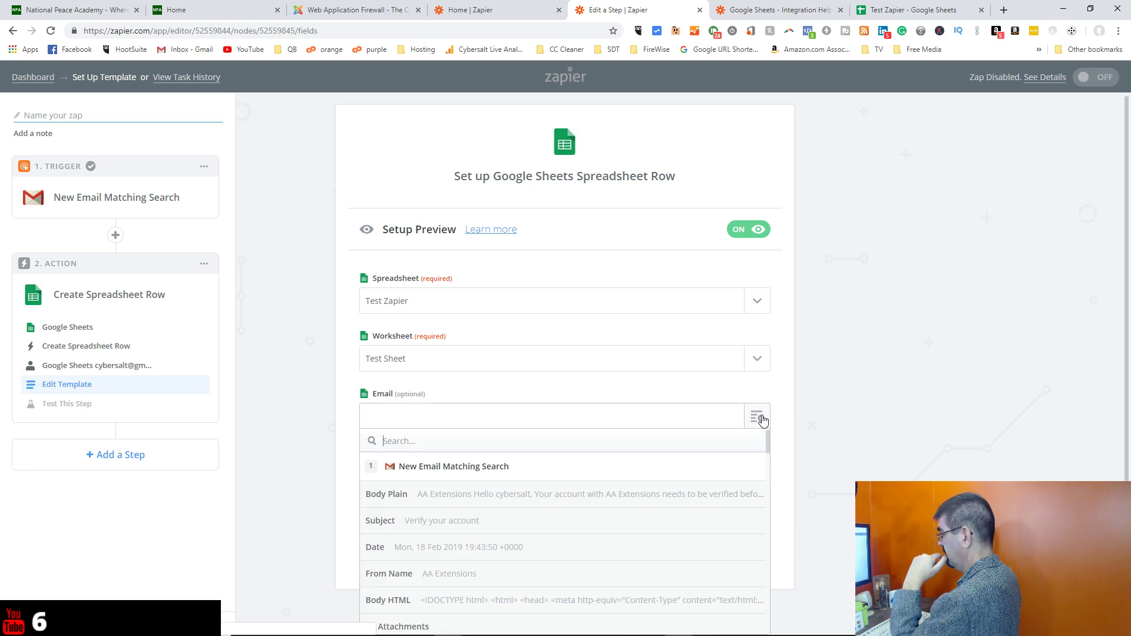
pyautogui.scroll(-1, 886, 398)
pyautogui.scroll(-2, 891, 398)
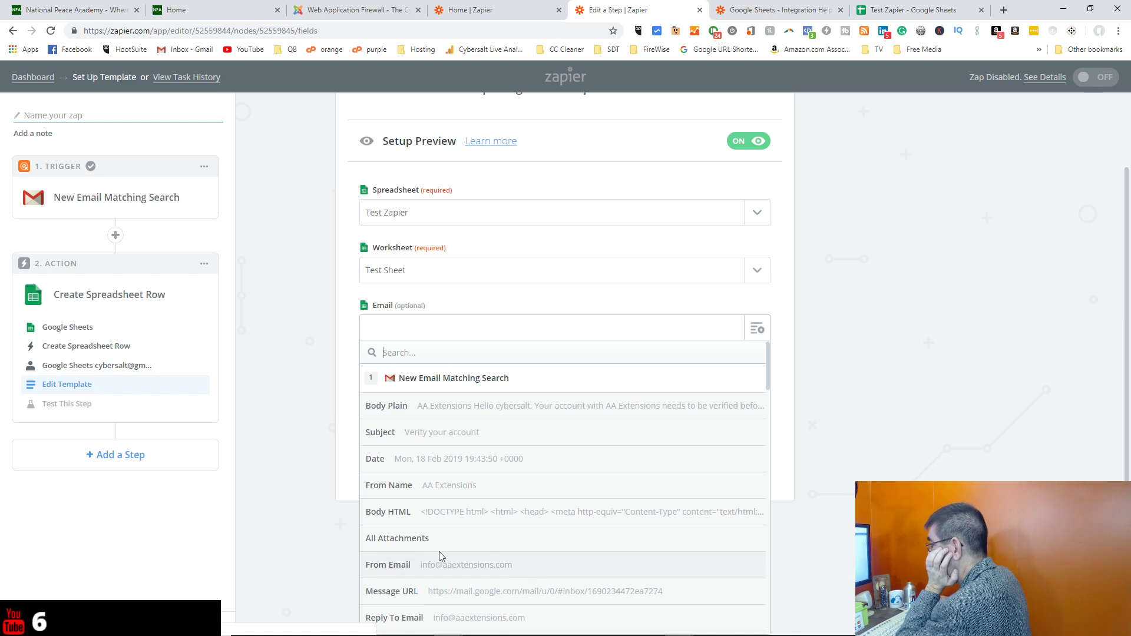
pyautogui.click(391, 569)
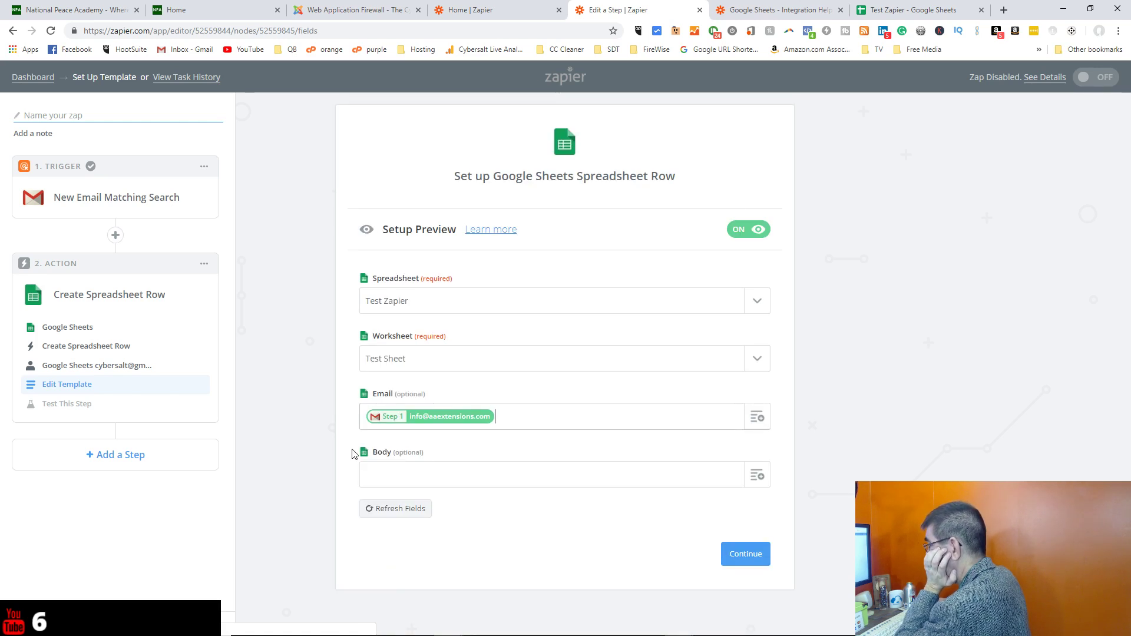
# Map the Body column to Body Plain and continue to testing
pyautogui.click(757, 475)
pyautogui.scroll(-1, 817, 493)
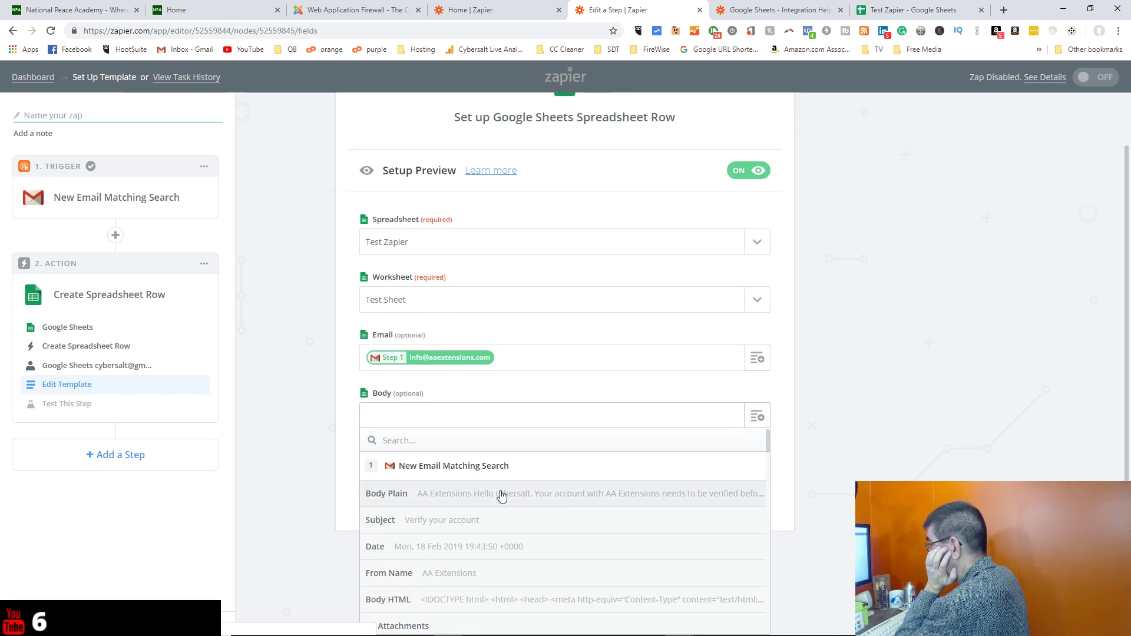
pyautogui.click(422, 493)
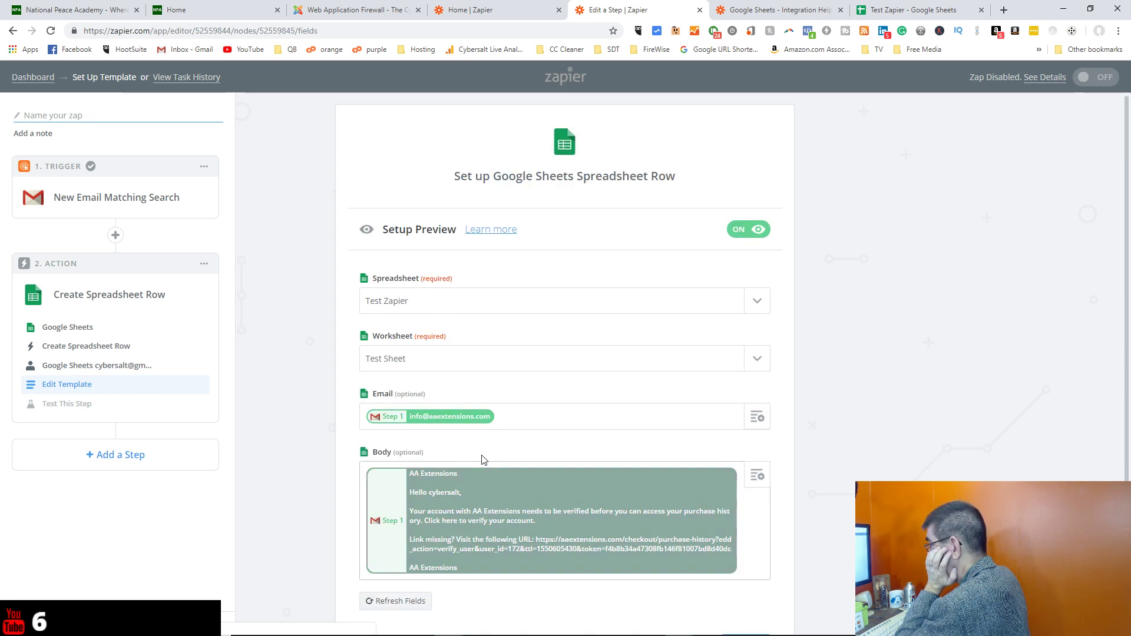
pyautogui.scroll(-2, 884, 452)
pyautogui.click(745, 563)
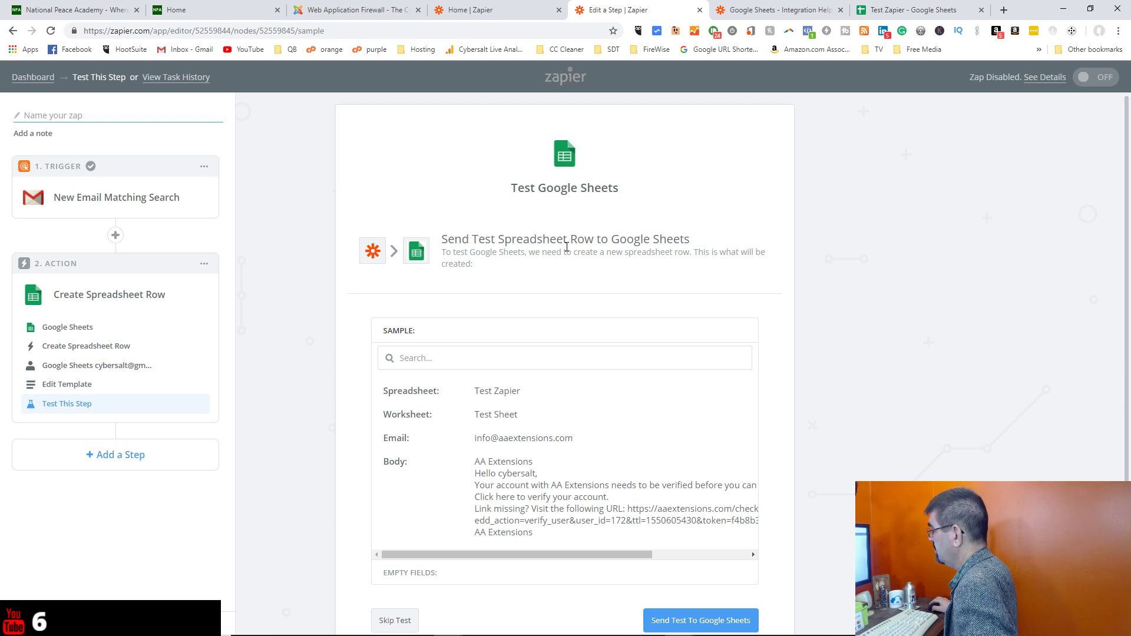
# Send a test row to Google Sheets and finish the action step
pyautogui.scroll(-2, 566, 247)
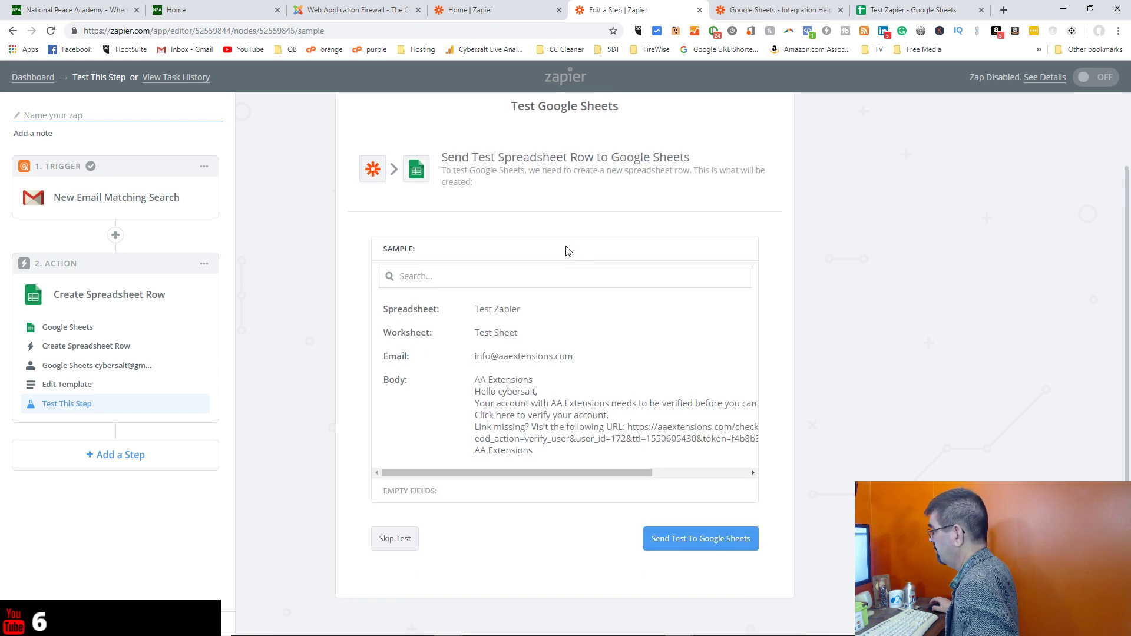
pyautogui.click(706, 539)
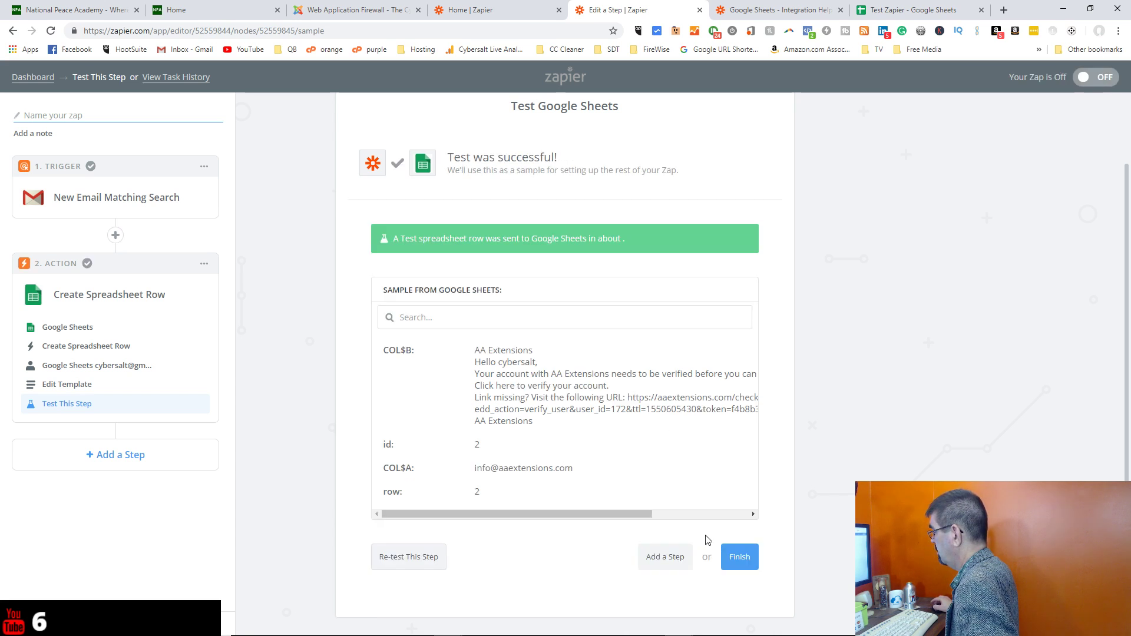
pyautogui.click(729, 555)
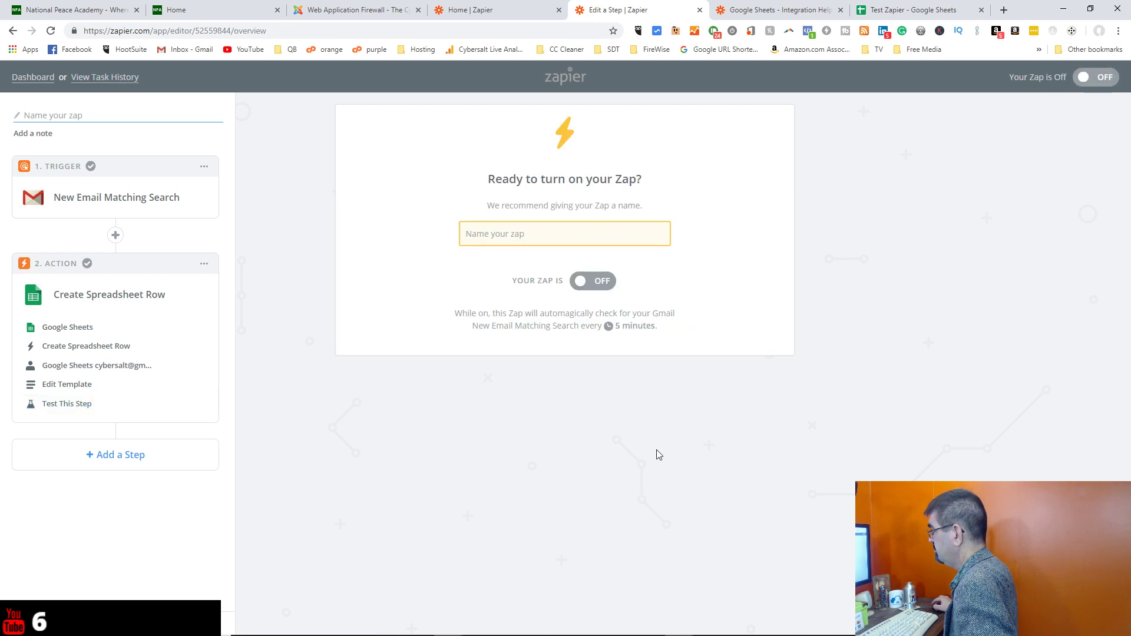
# Name the zap 'Test', switch it on, and view it on the dashboard
pyautogui.click(525, 241)
pyautogui.write('Test')
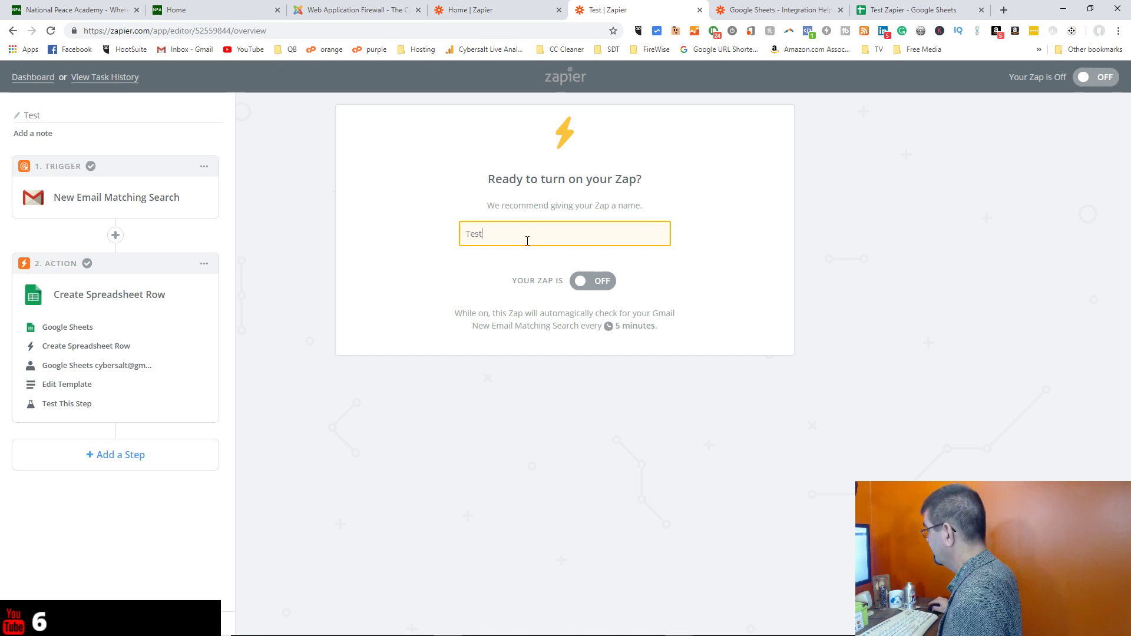
pyautogui.click(577, 286)
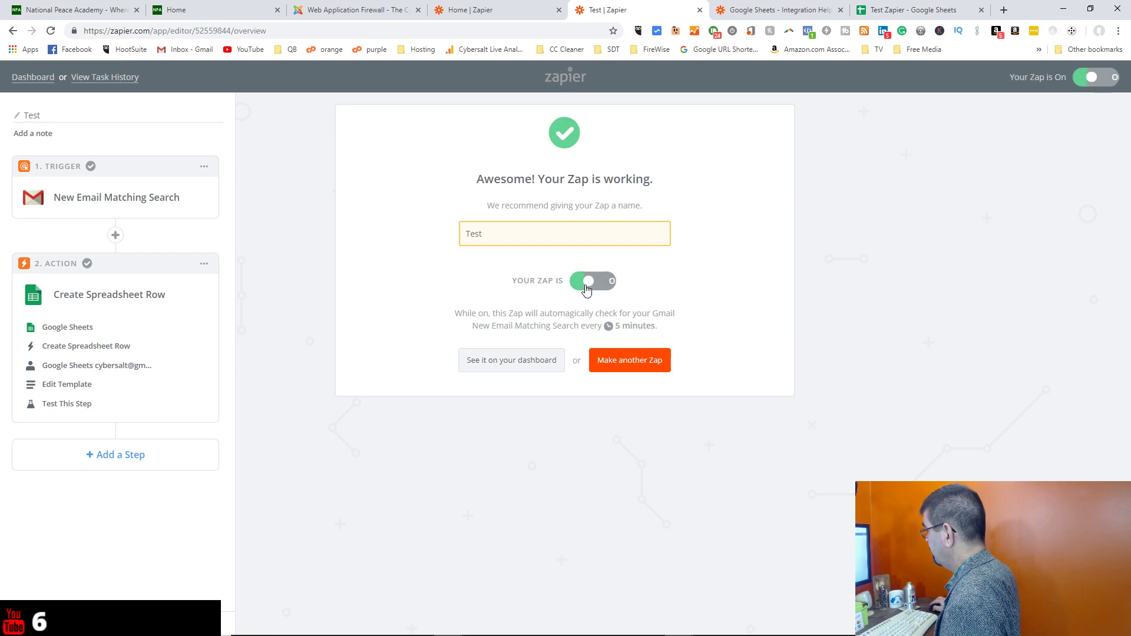
pyautogui.click(530, 361)
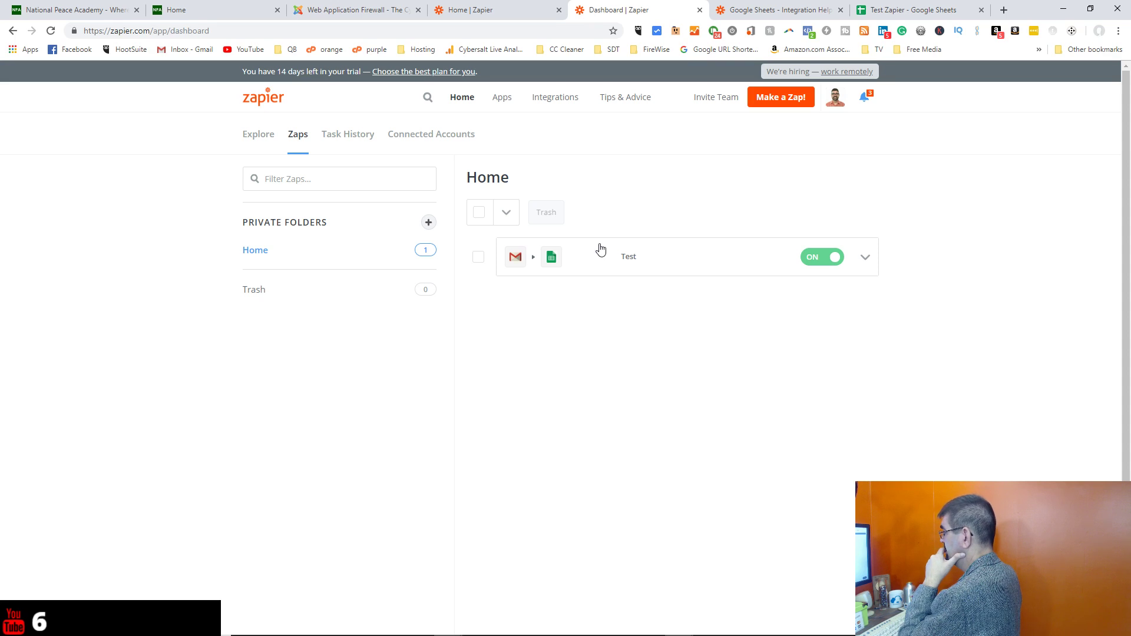
# Check the test row in Test Zapier and widen column A to show the sender address
pyautogui.click(919, 10)
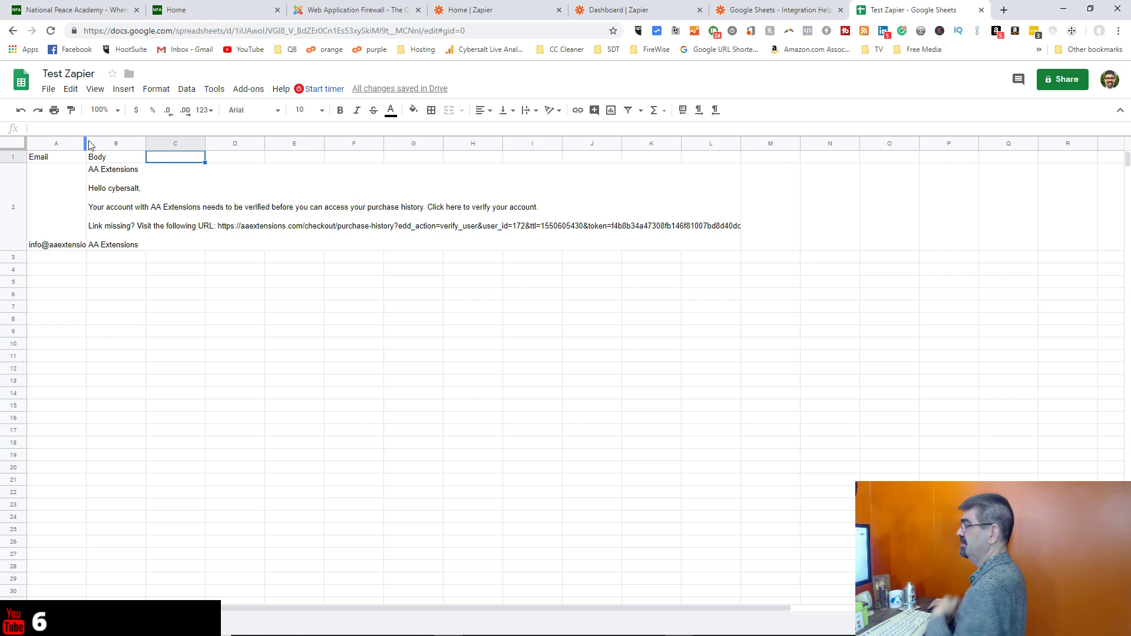
pyautogui.moveTo(90, 145); pyautogui.dragTo(158, 148)
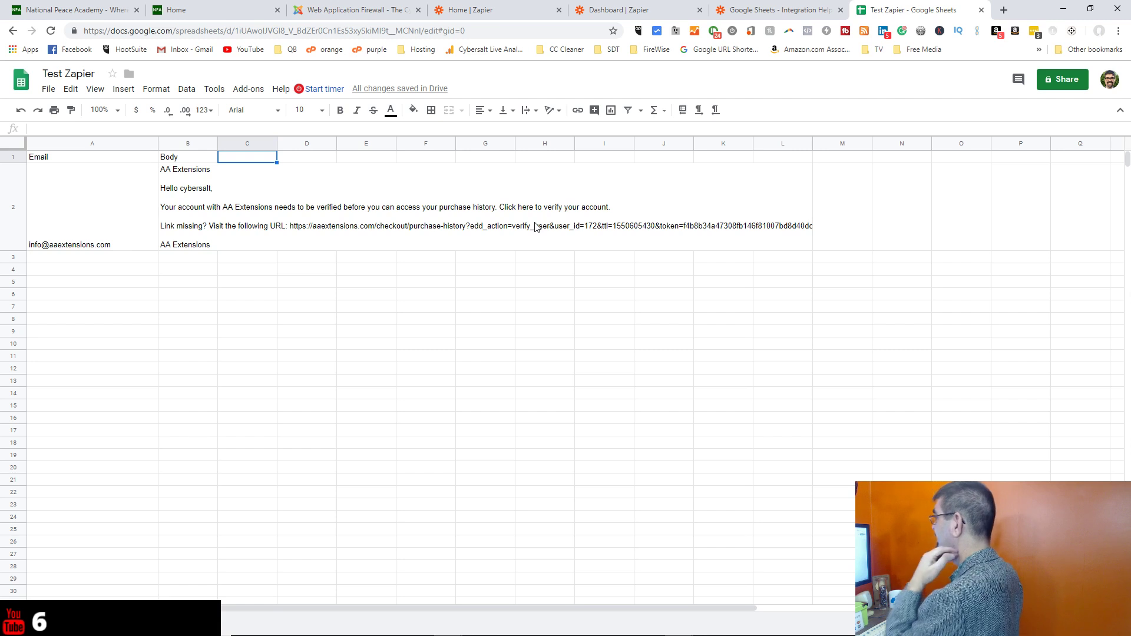
pyautogui.click(769, 13)
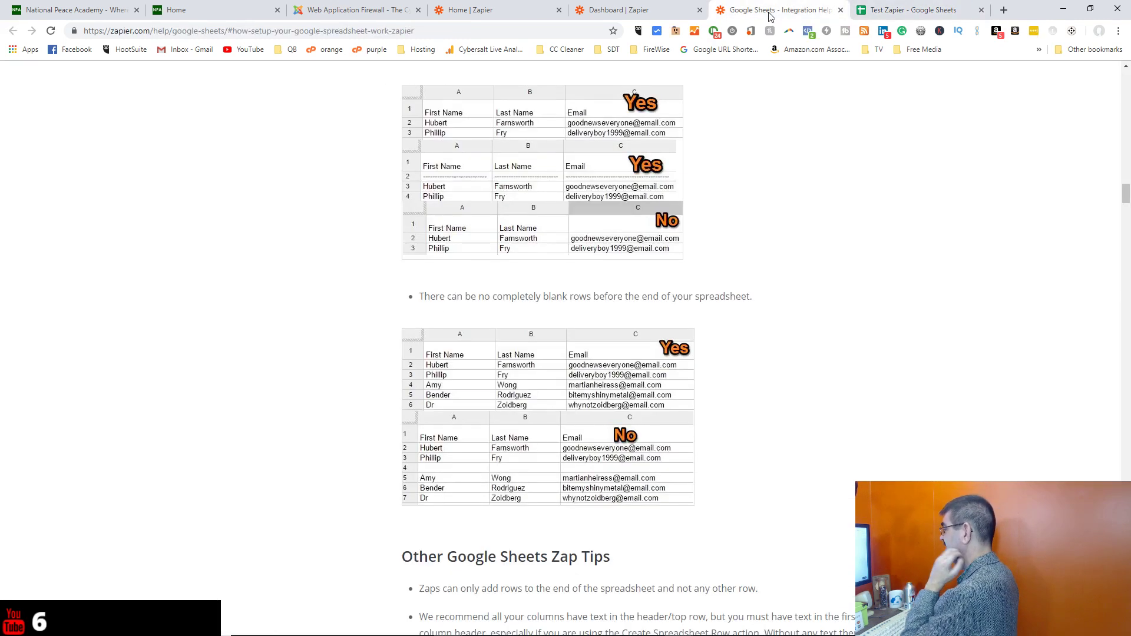
pyautogui.click(651, 11)
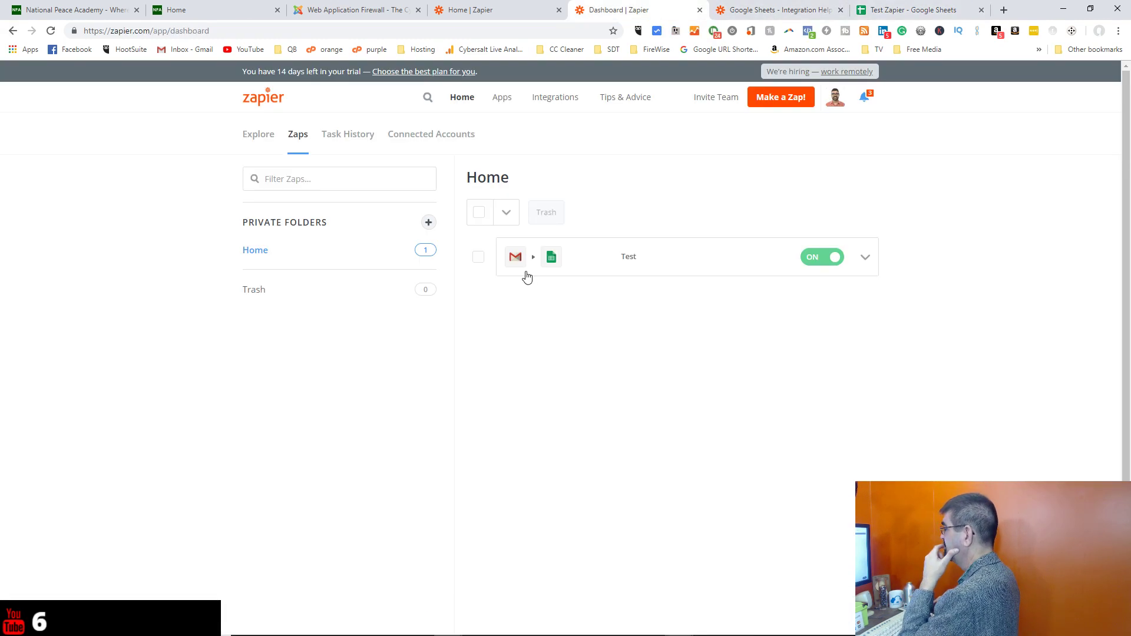
pyautogui.click(910, 10)
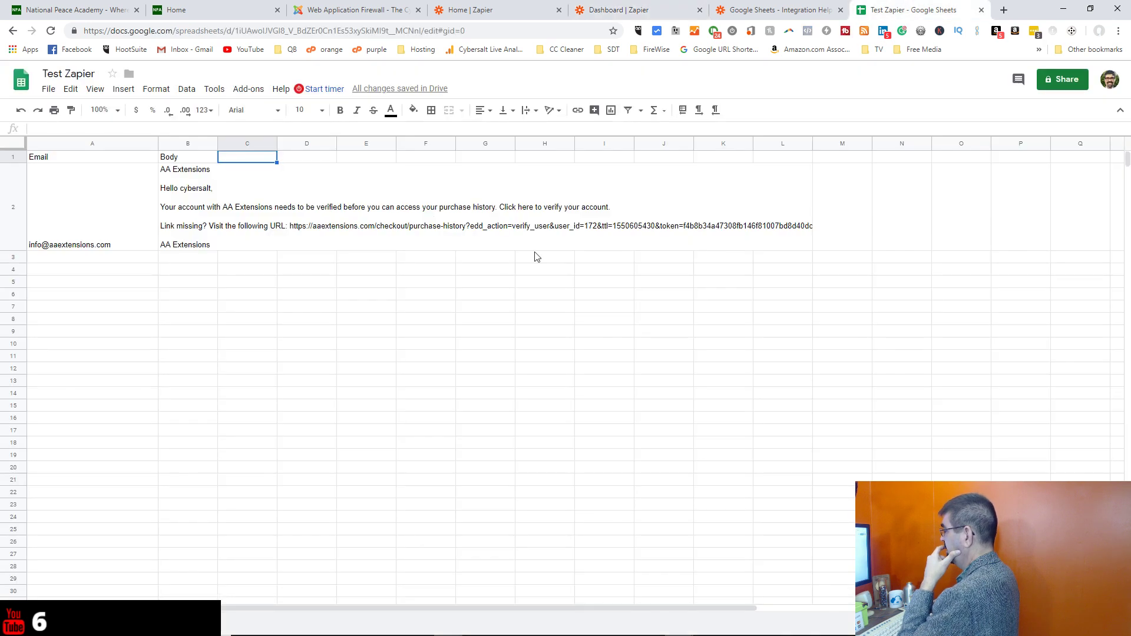
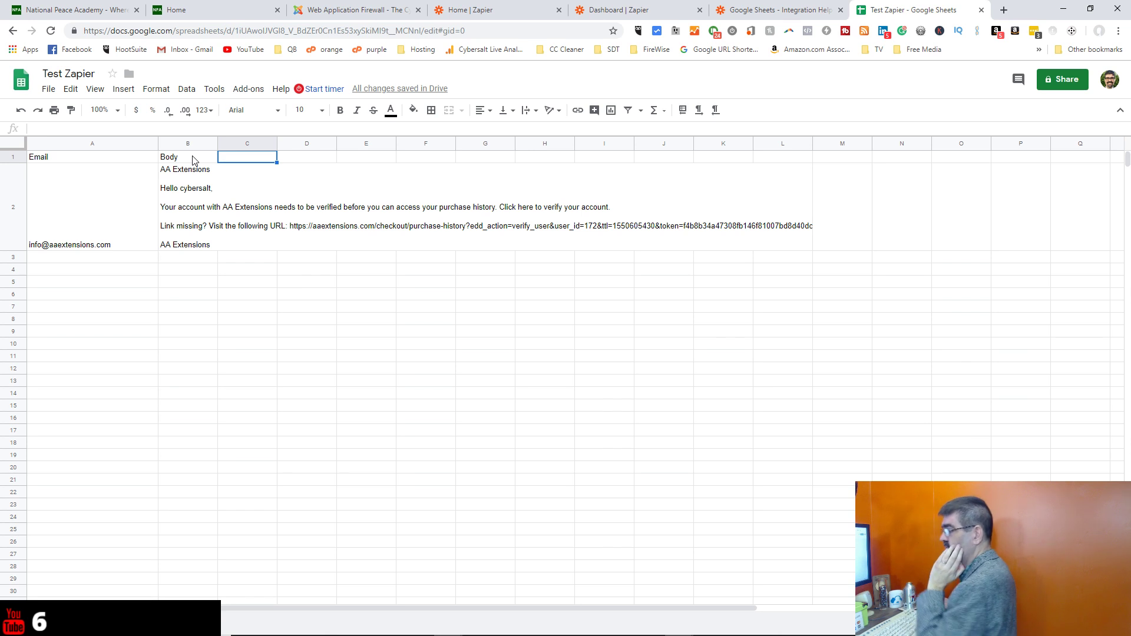
# Switch from the Test Zapier sheet back to the Joomla Web Application Firewall page
pyautogui.click(386, 10)
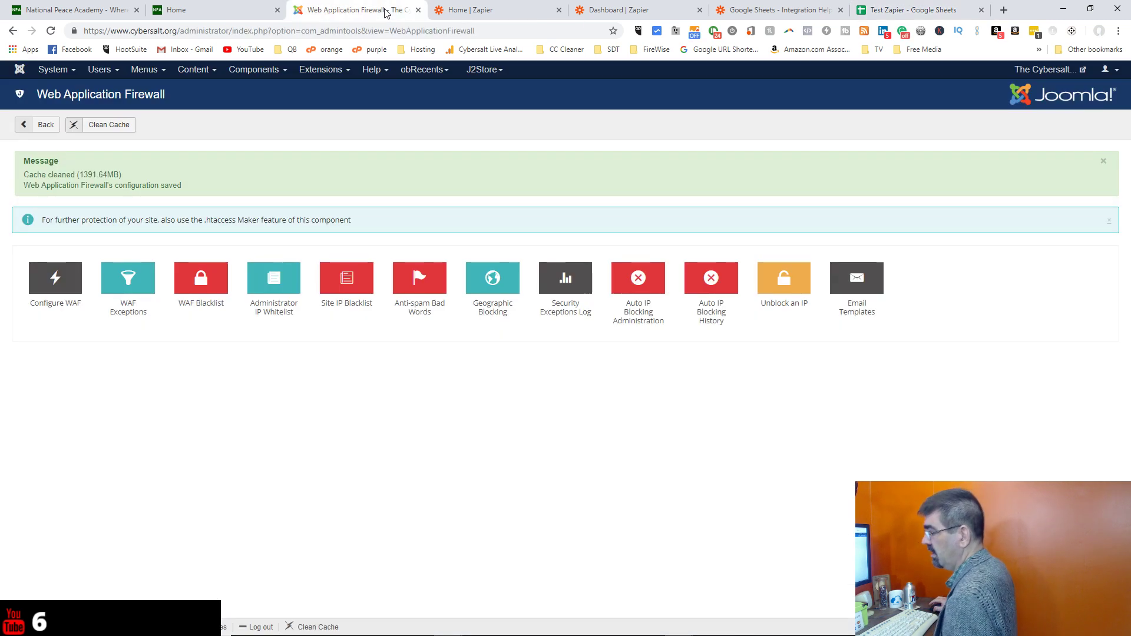
# Clean the site cache and open the Security Exceptions Log to scan the recent login failures
pyautogui.click(98, 132)
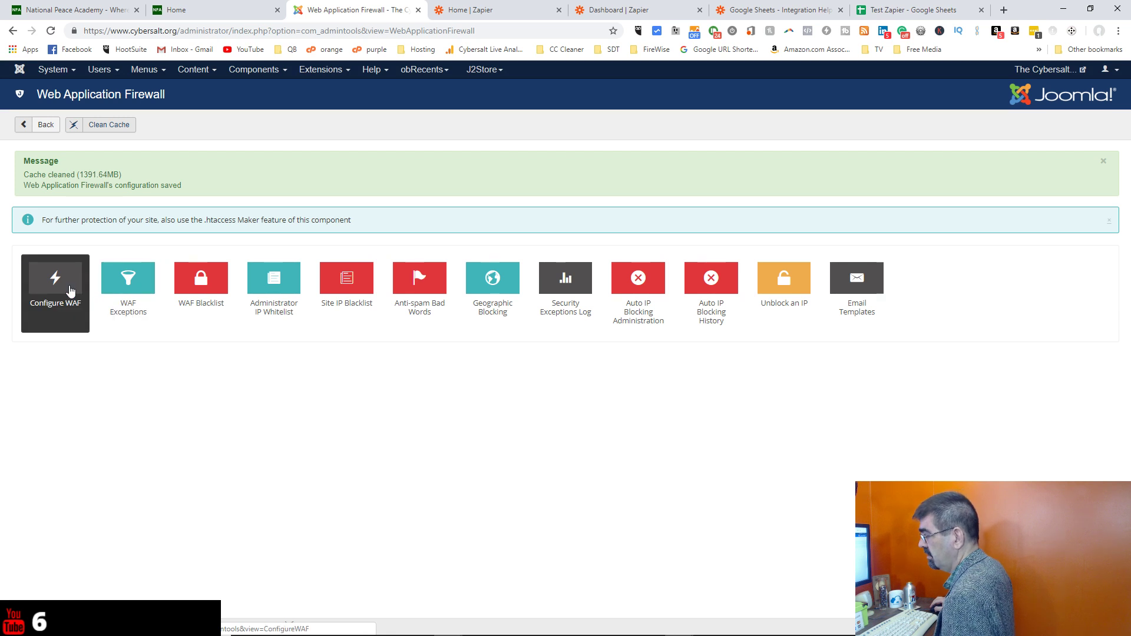
pyautogui.click(576, 289)
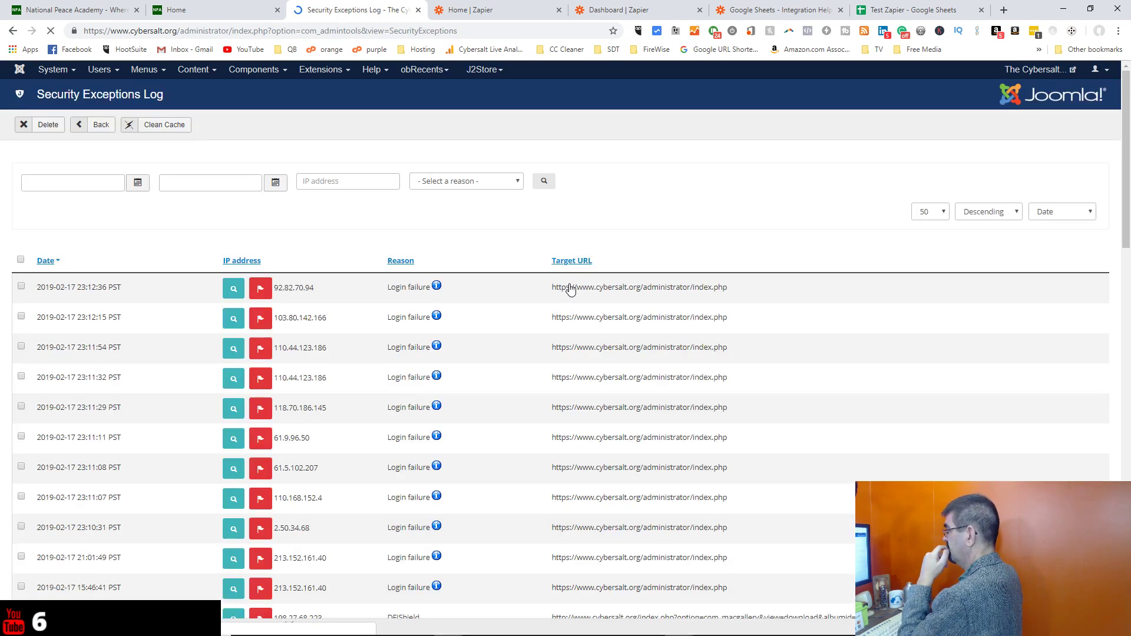
pyautogui.scroll(-15, 603, 321)
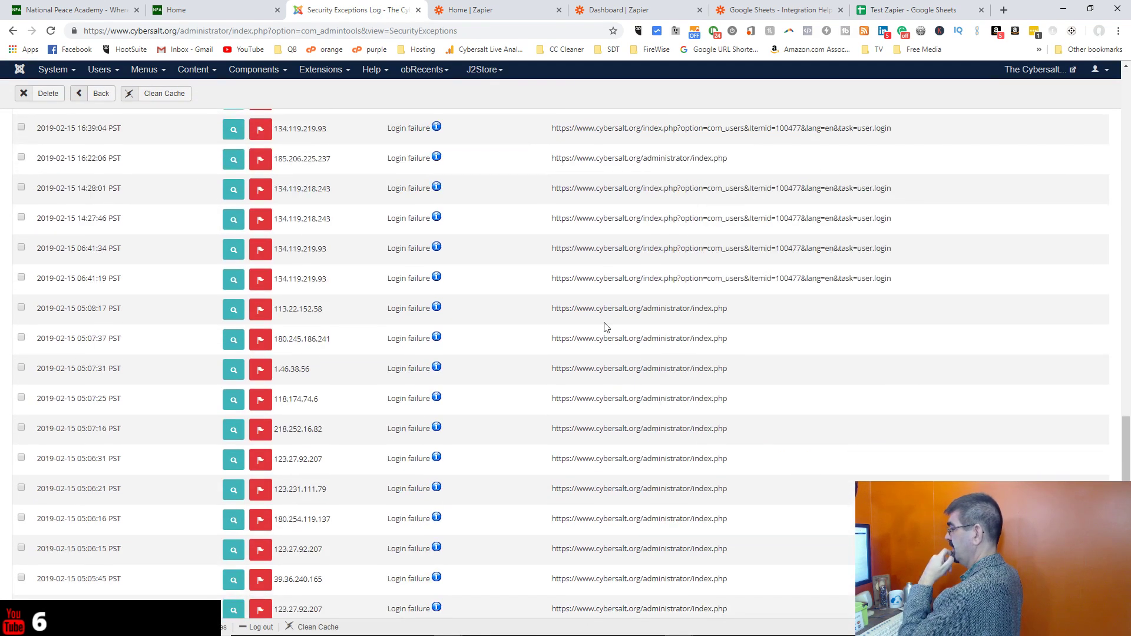
pyautogui.scroll(-3, 605, 326)
pyautogui.scroll(20, 604, 324)
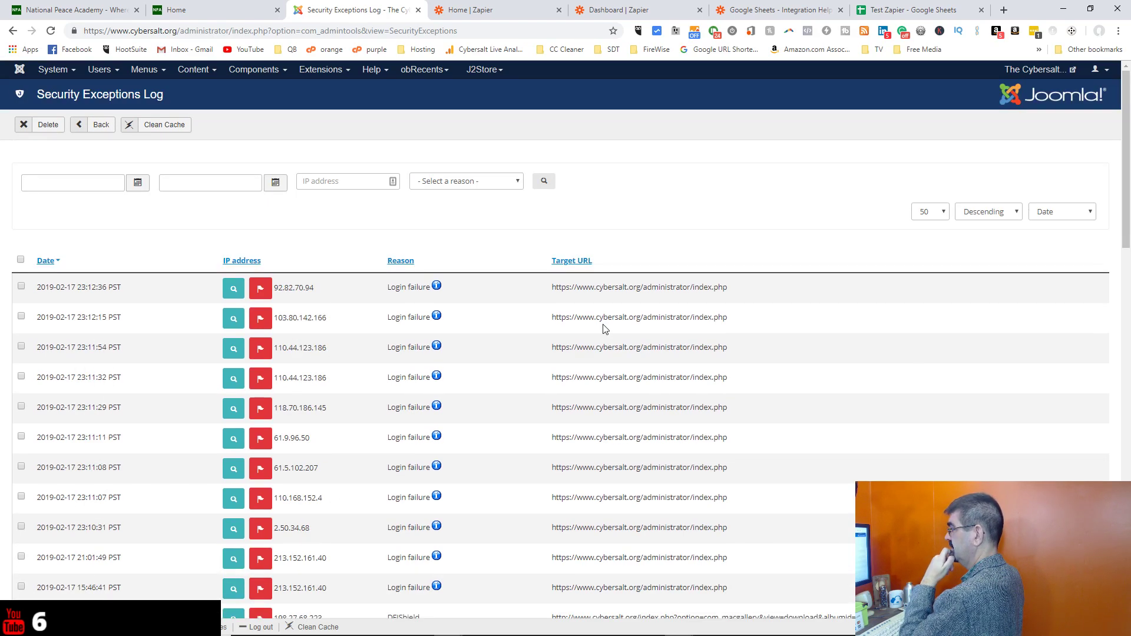
# Set both the start and end date filters to 2019-02-15 and apply them to the log
pyautogui.click(137, 185)
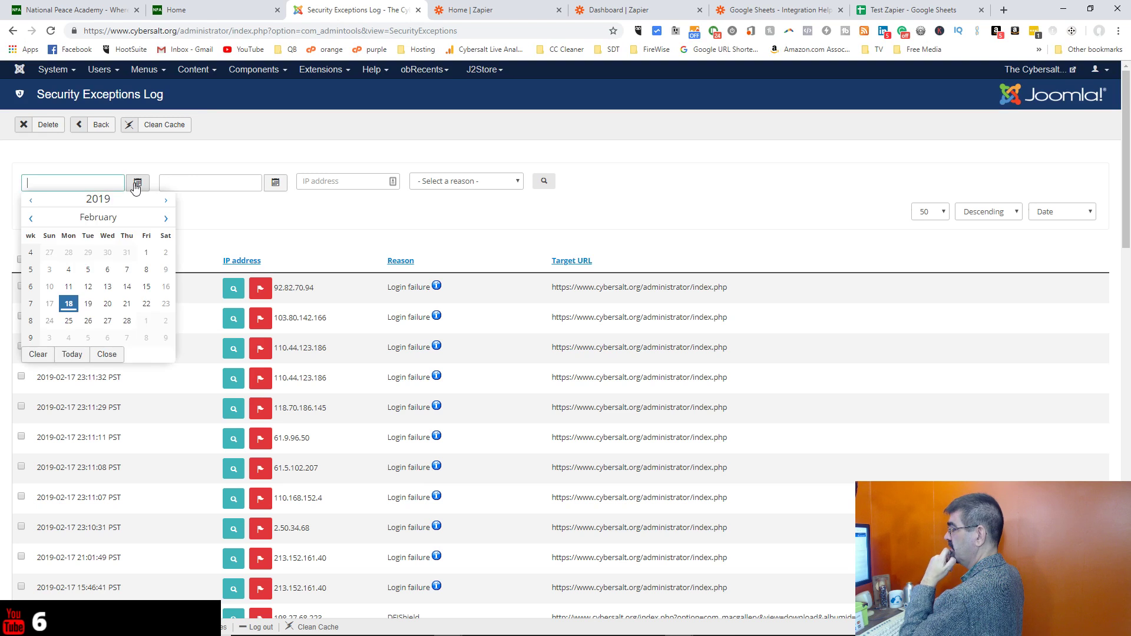
pyautogui.click(146, 286)
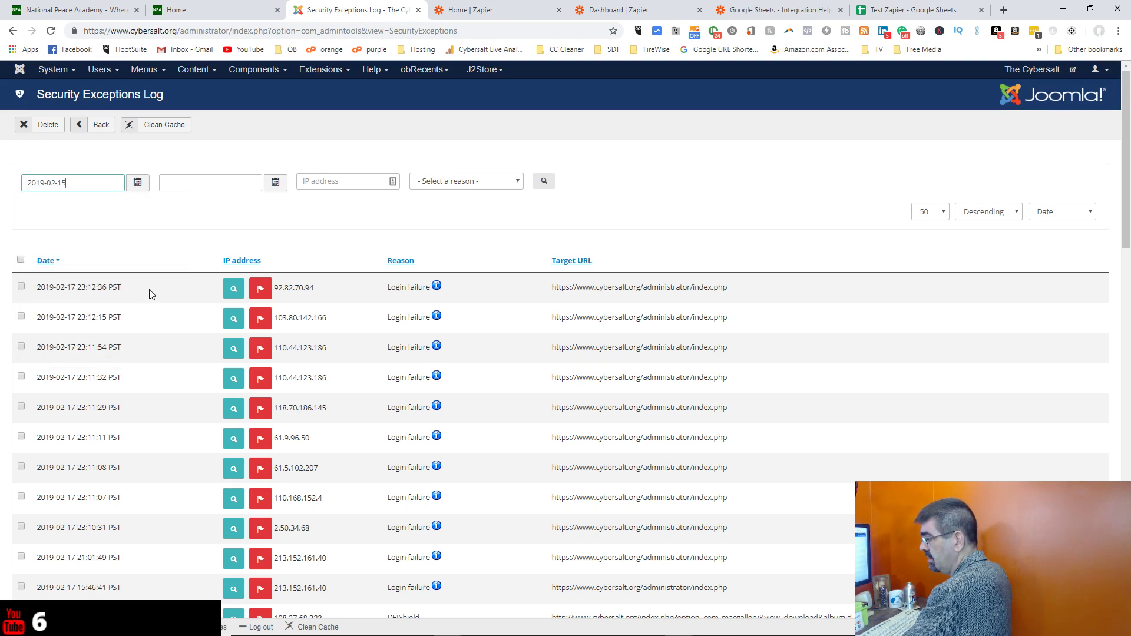
pyautogui.click(205, 188)
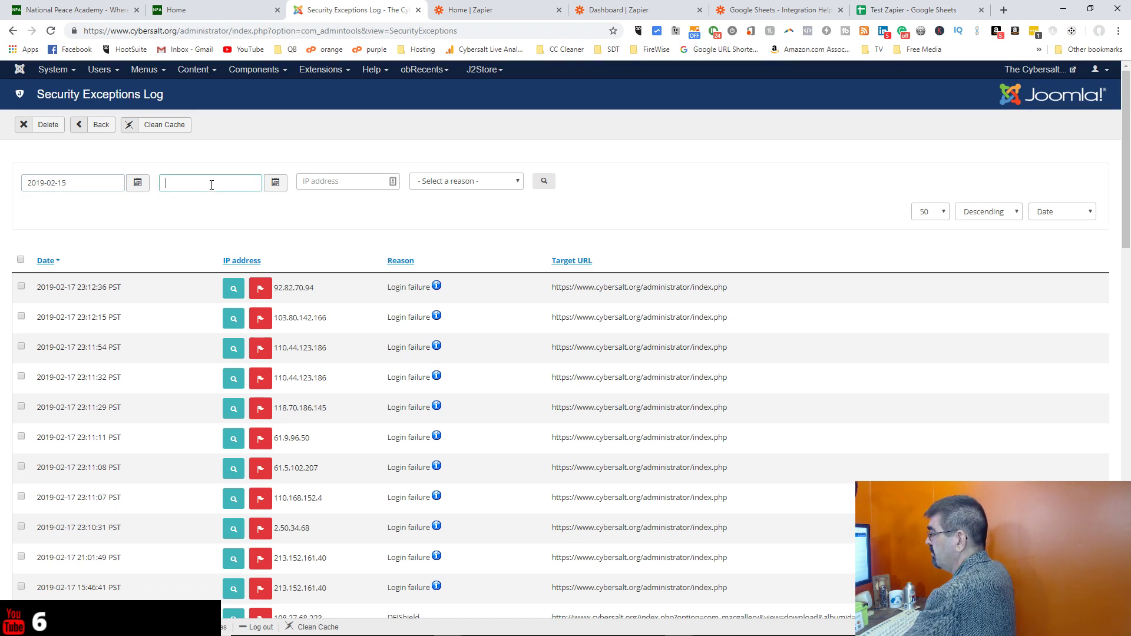
pyautogui.click(275, 182)
pyautogui.click(283, 287)
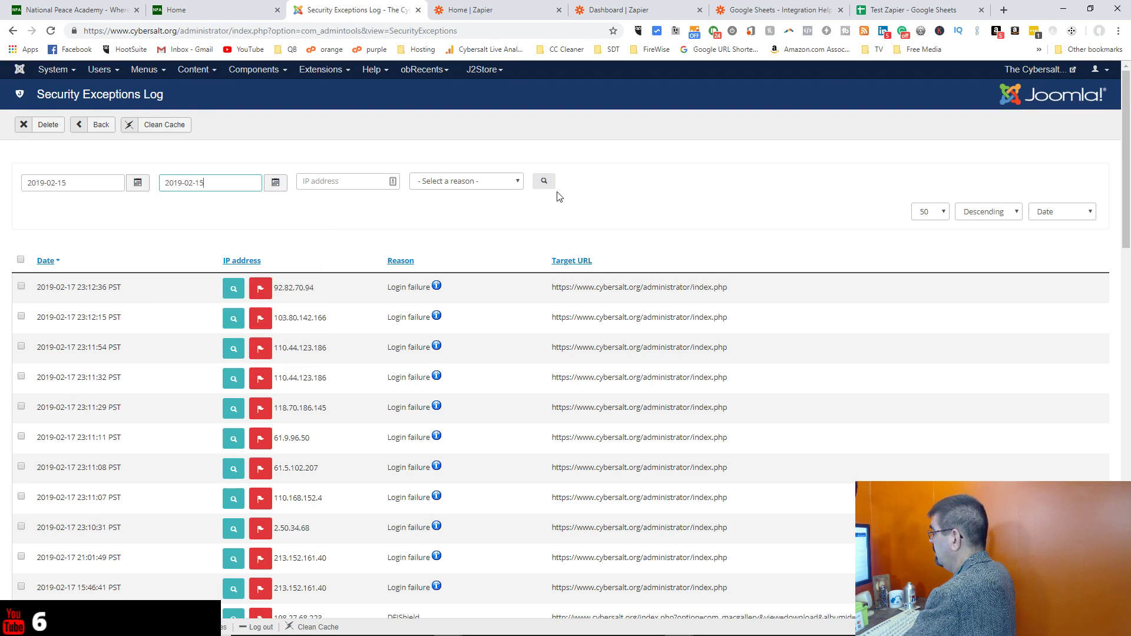
pyautogui.click(543, 183)
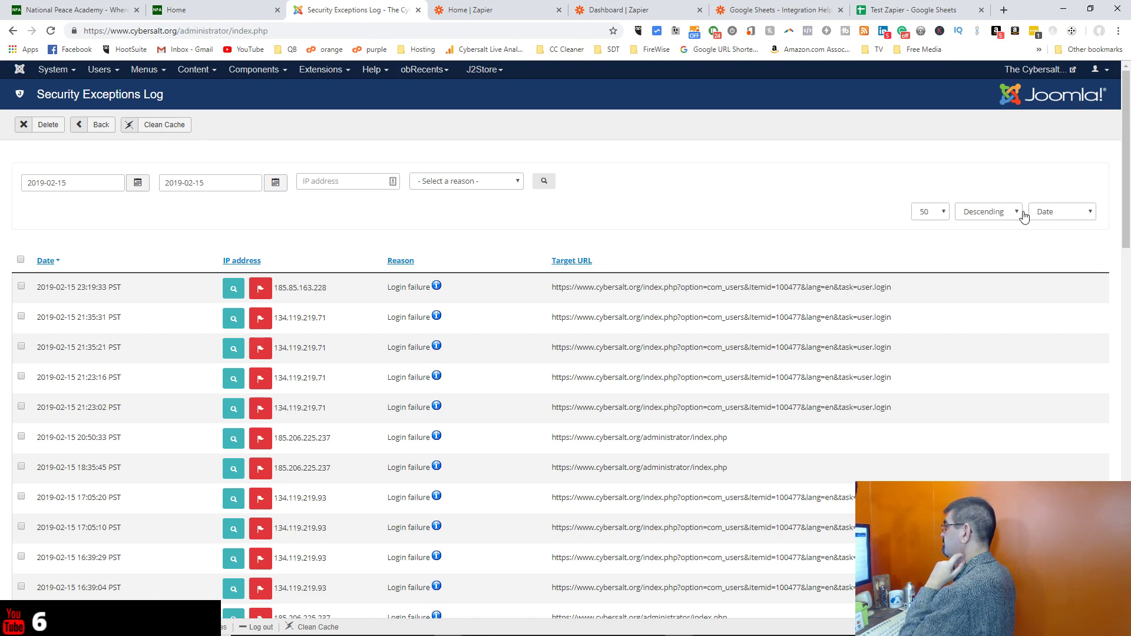
pyautogui.click(939, 212)
# Show 100 entries per page and scroll through the 2019-02-15 login failures
pyautogui.click(917, 363)
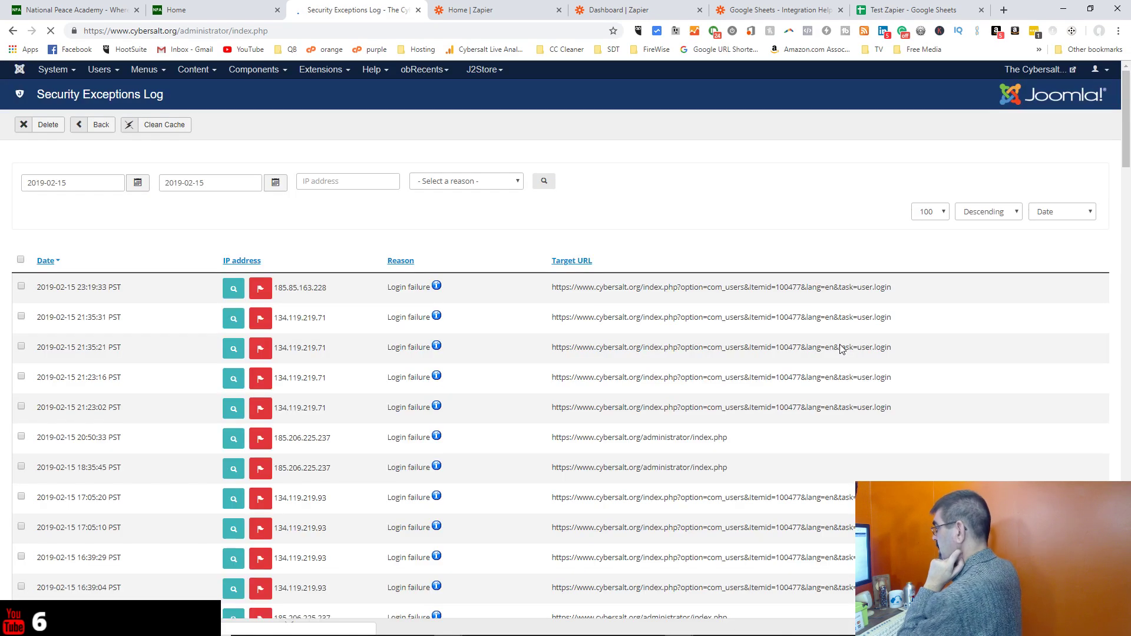
pyautogui.scroll(-4, 841, 341)
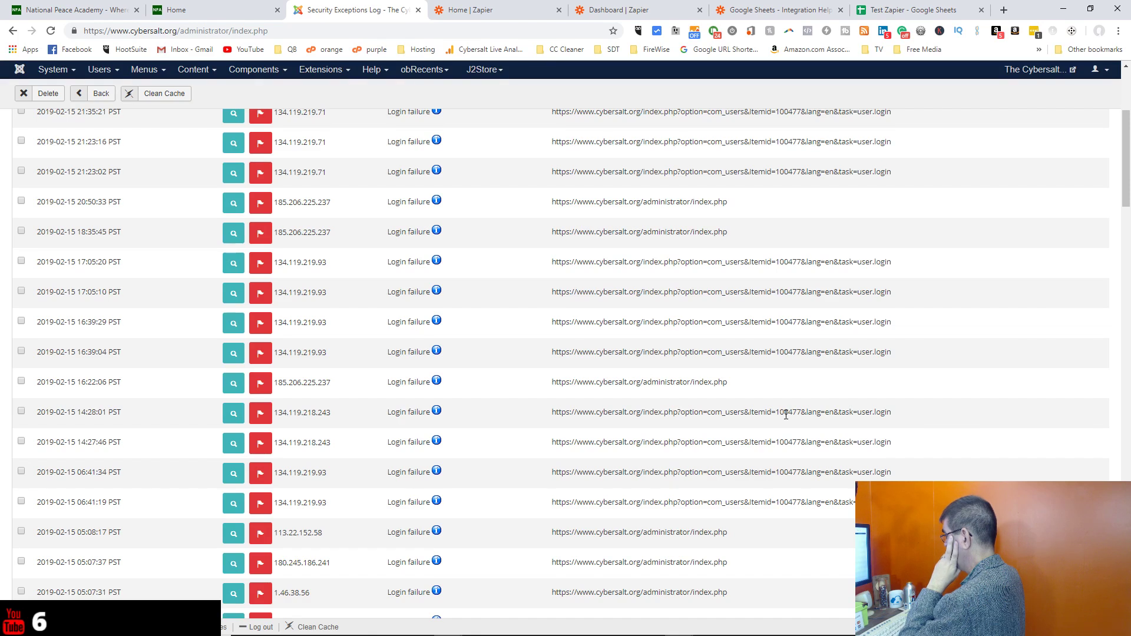
pyautogui.scroll(-8, 785, 414)
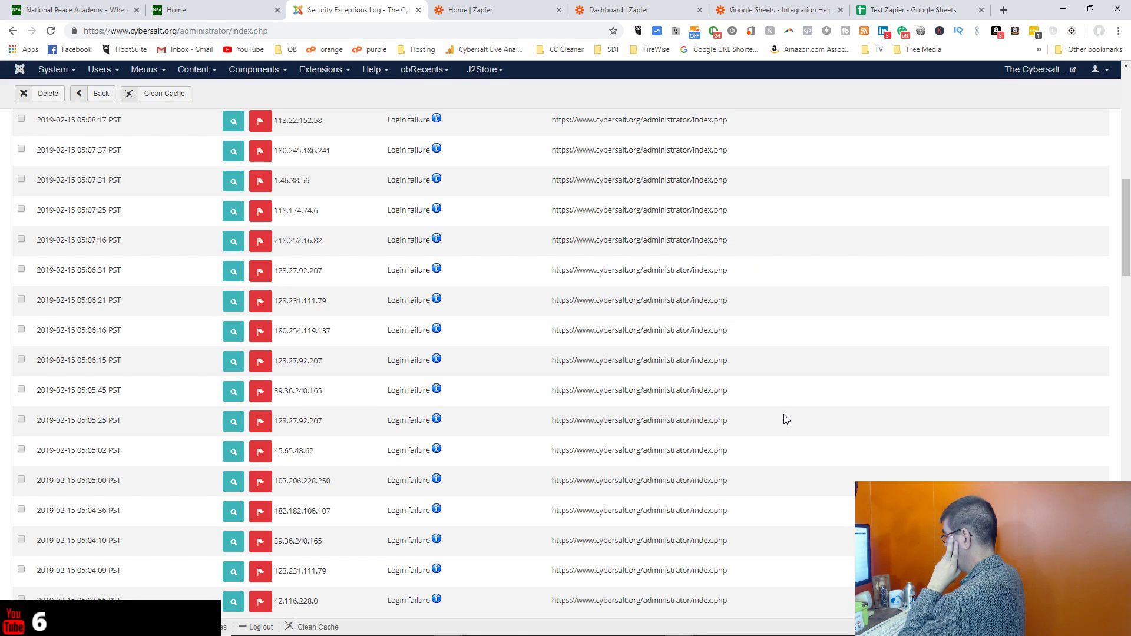
pyautogui.scroll(-10, 716, 362)
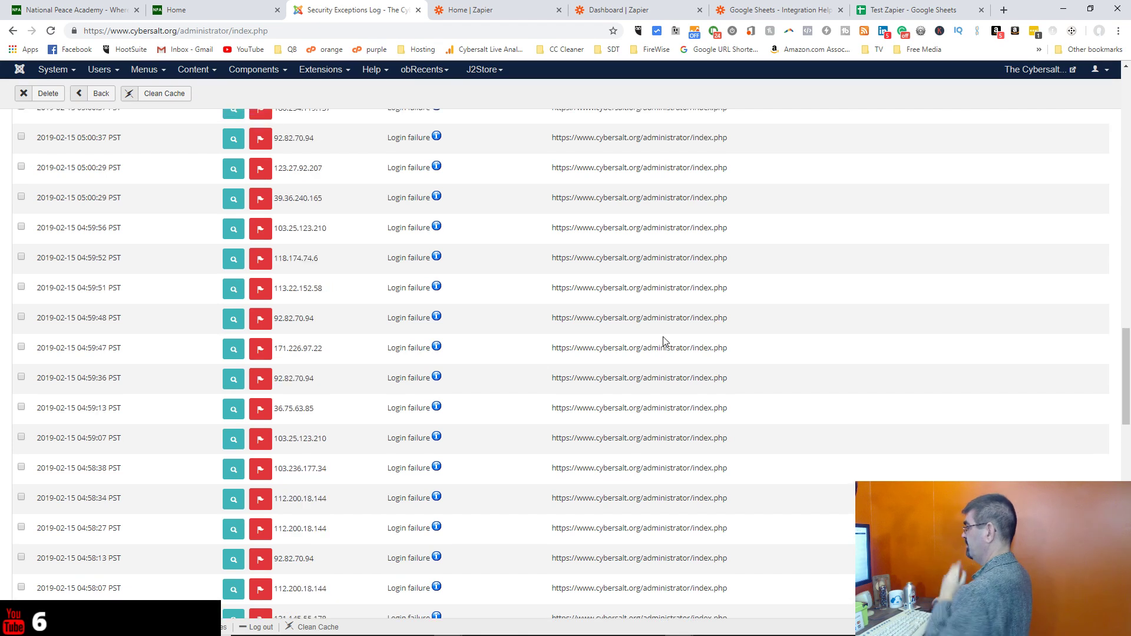
pyautogui.scroll(-3, 669, 342)
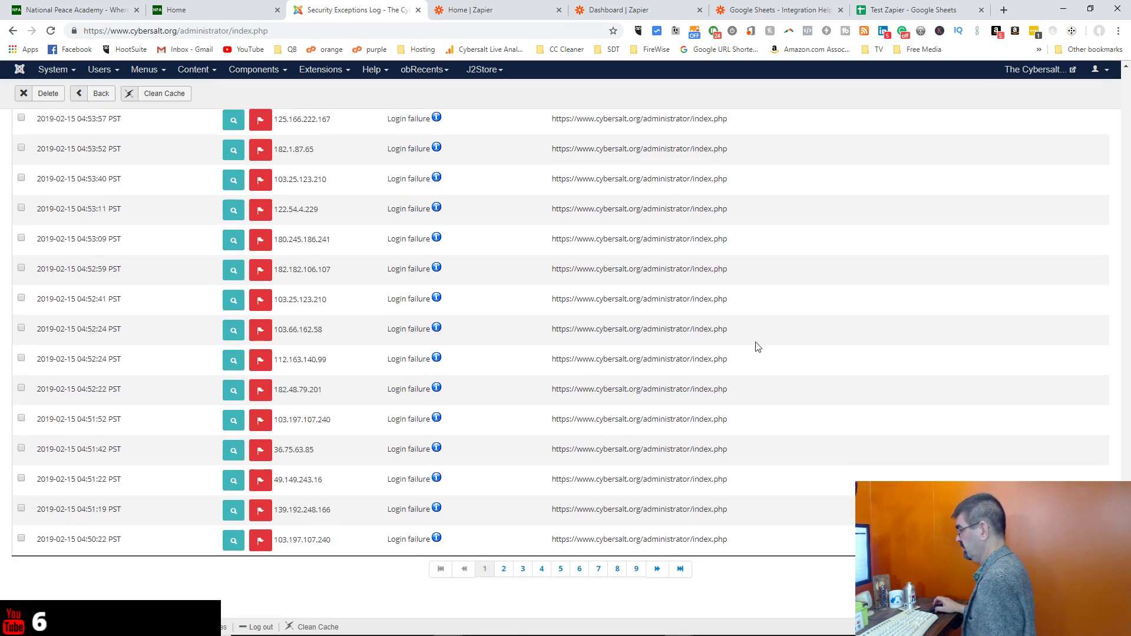
pyautogui.scroll(20, 752, 346)
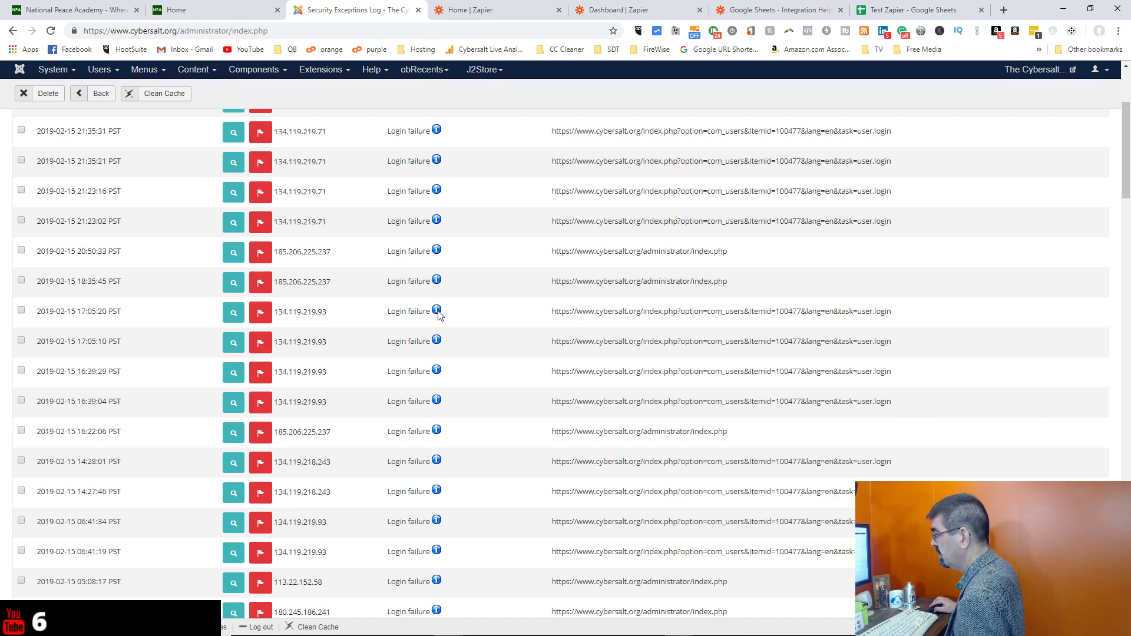
# Look up 134.119.219.93 with IP-Lookup (Germany), then go back to the exceptions log
pyautogui.click(234, 314)
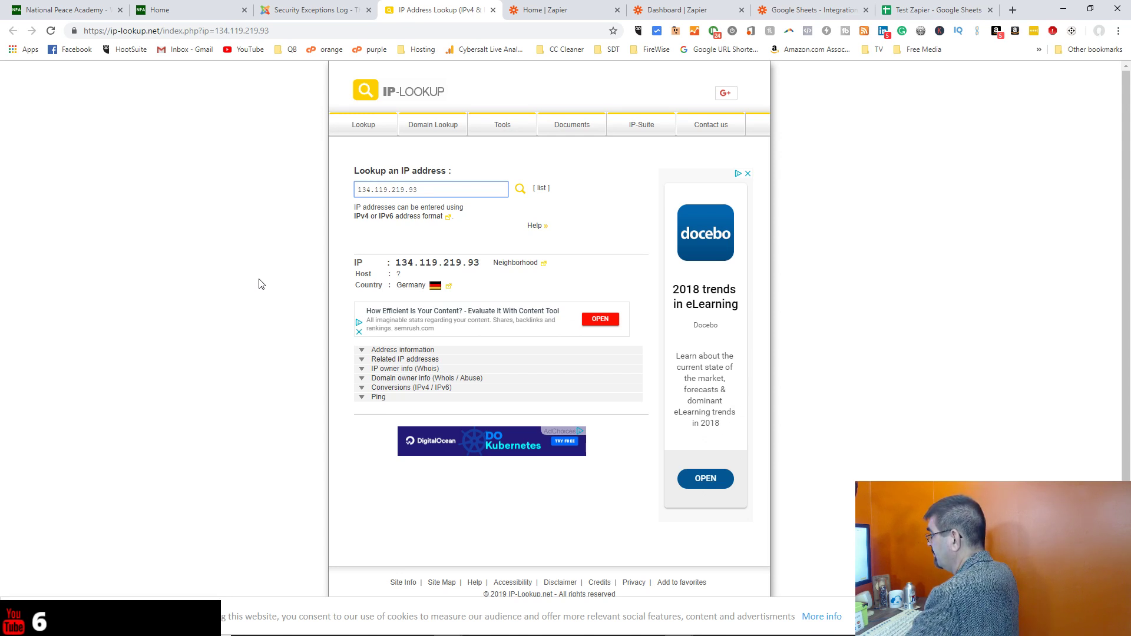
pyautogui.click(298, 10)
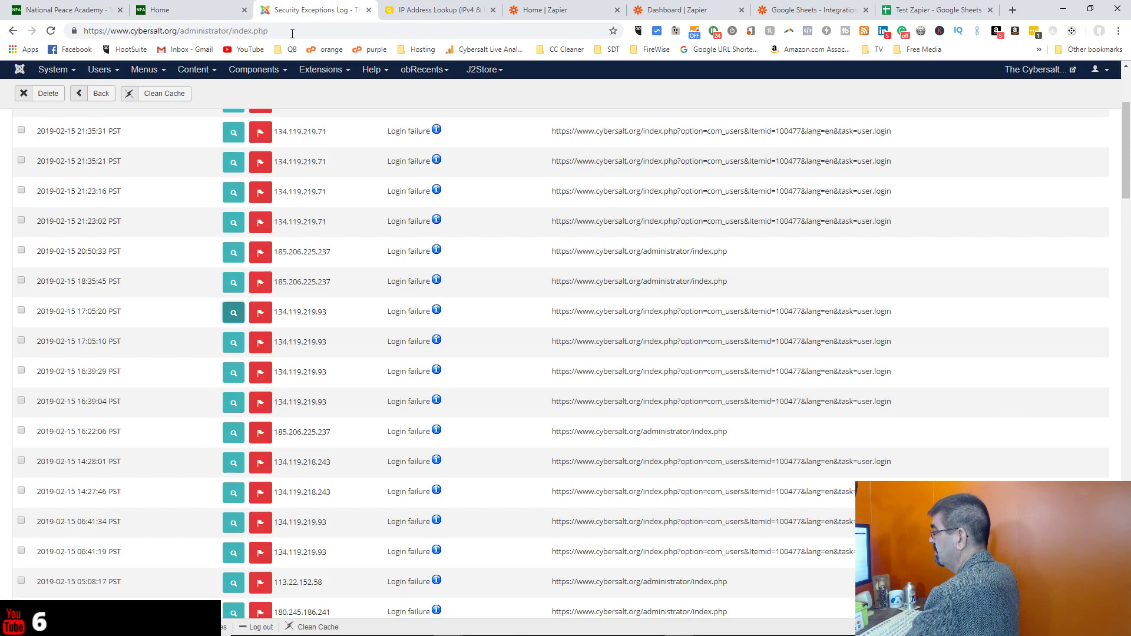
pyautogui.scroll(-10, 357, 264)
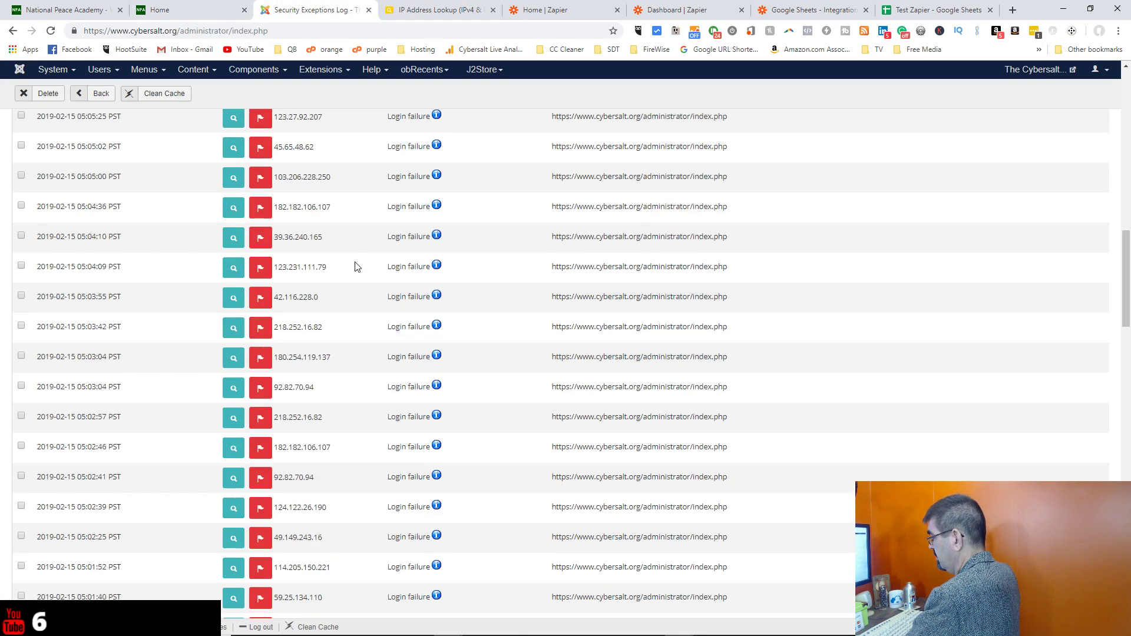
pyautogui.scroll(-8, 357, 266)
pyautogui.scroll(20, 354, 266)
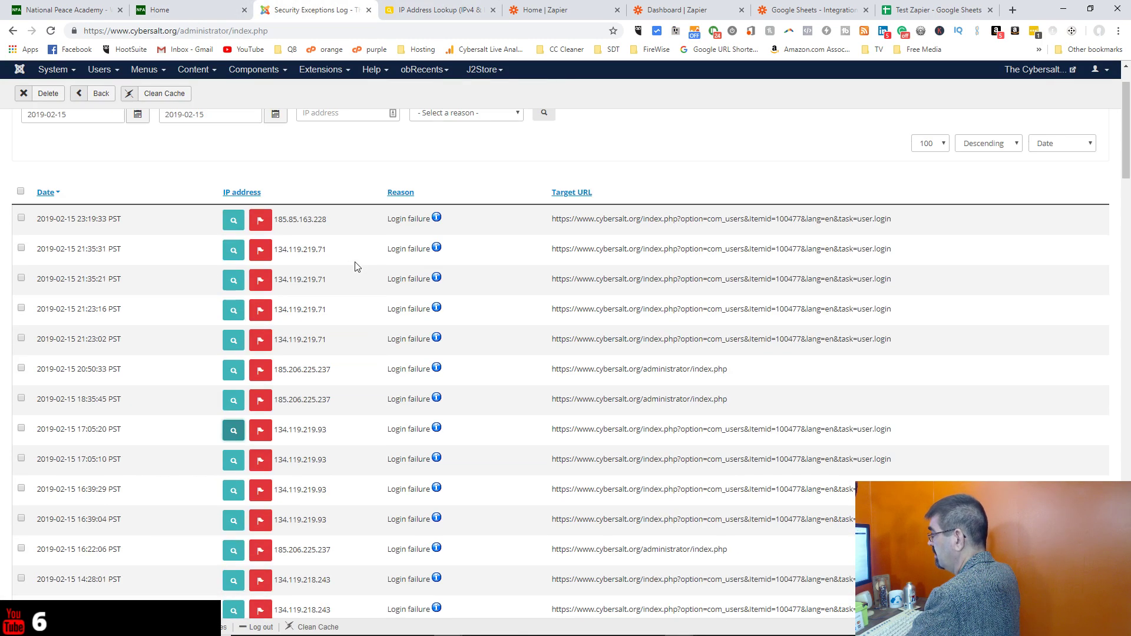
# Sort the Security Exceptions Log by IP address in ascending order
pyautogui.click(251, 196)
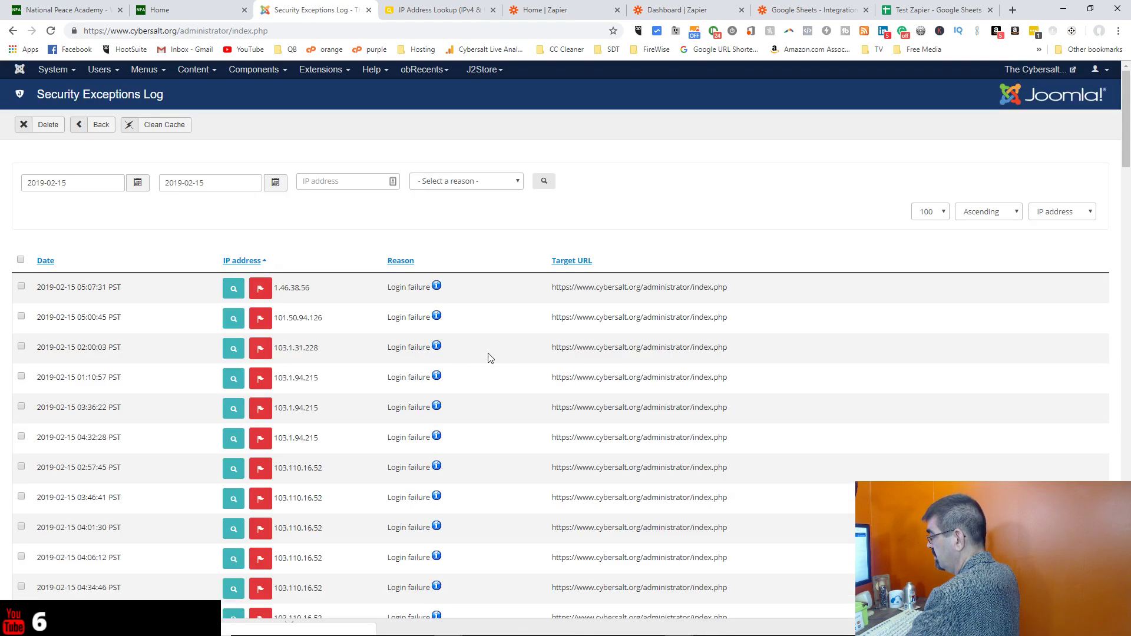
pyautogui.scroll(-10, 489, 355)
pyautogui.scroll(-6, 507, 354)
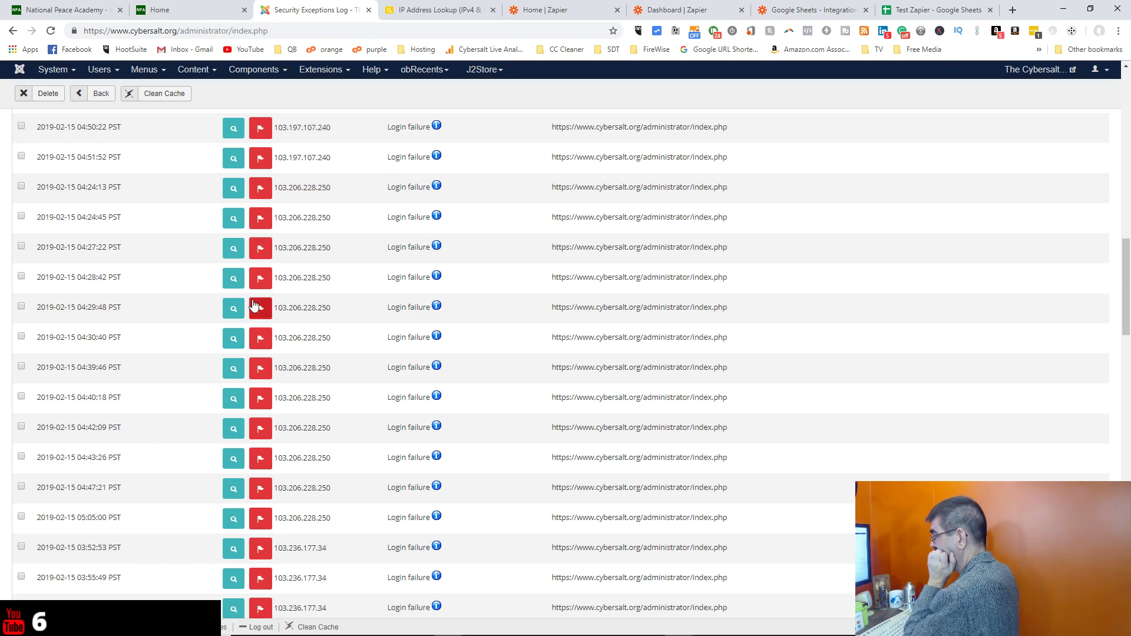
# Look up the location of 103.206.228.250, close the lookup pages, and review the sorted entries
pyautogui.click(233, 309)
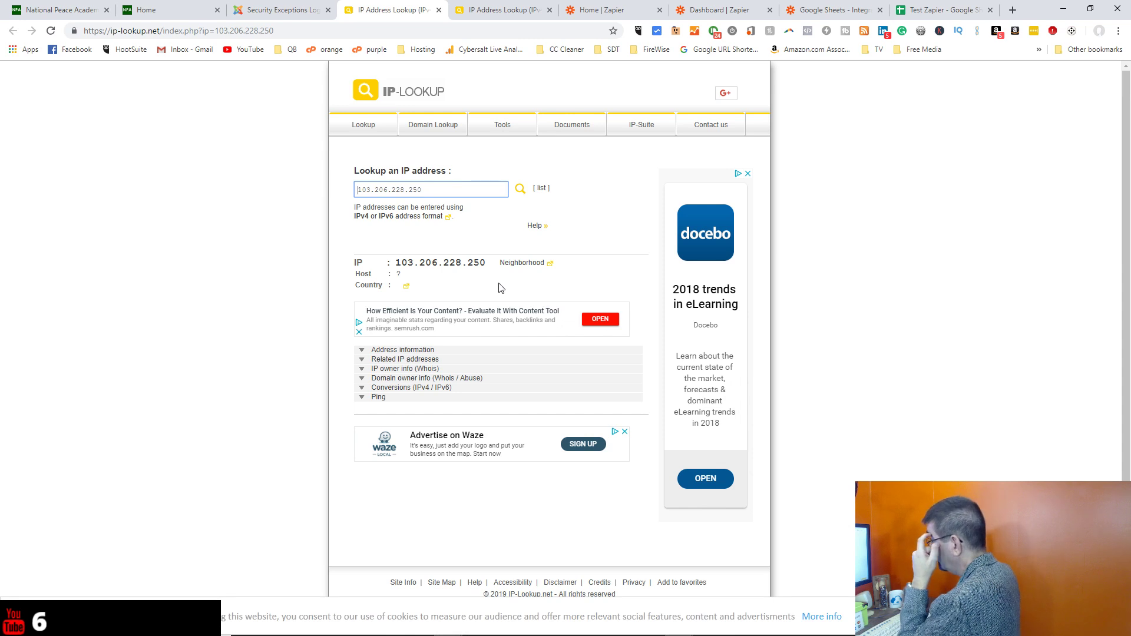
pyautogui.click(439, 10)
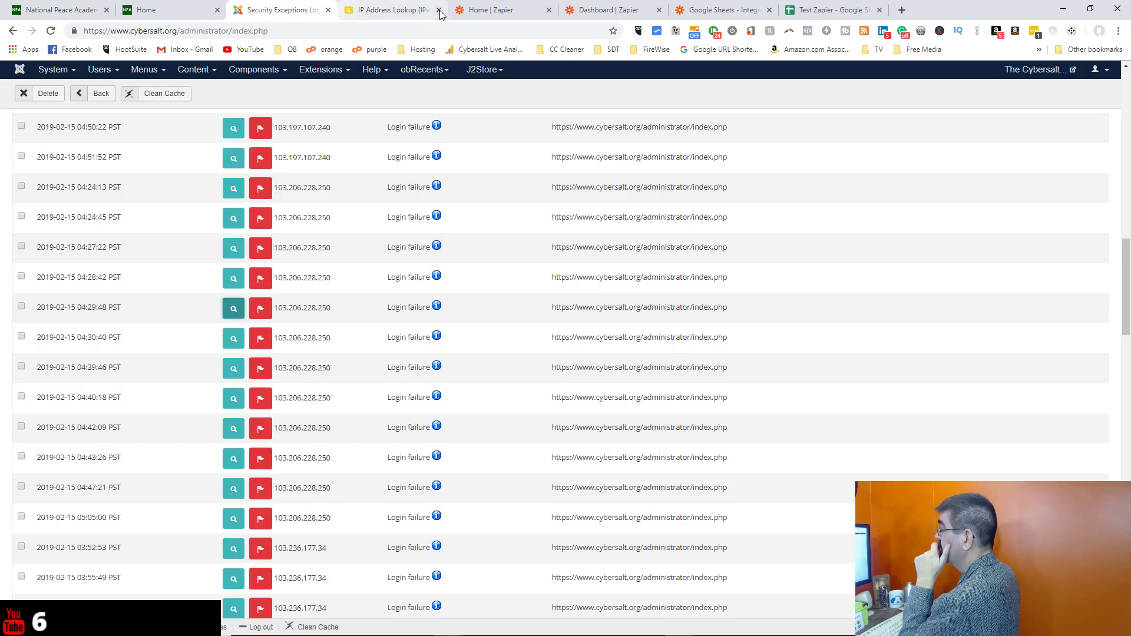
pyautogui.click(439, 10)
pyautogui.scroll(-5, 392, 234)
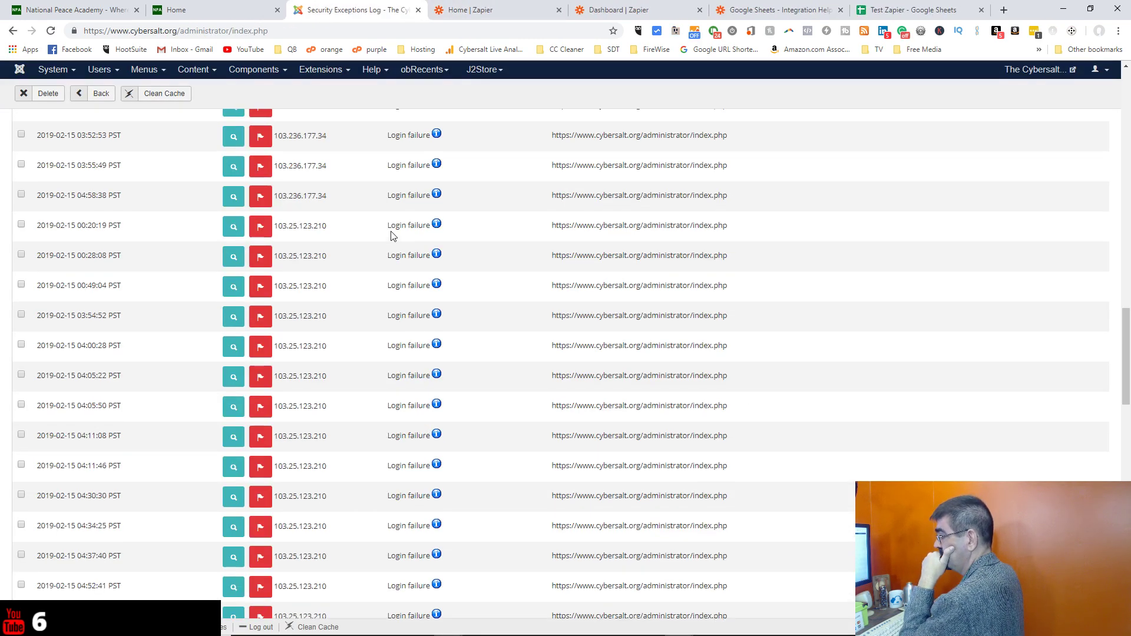
pyautogui.scroll(-10, 392, 234)
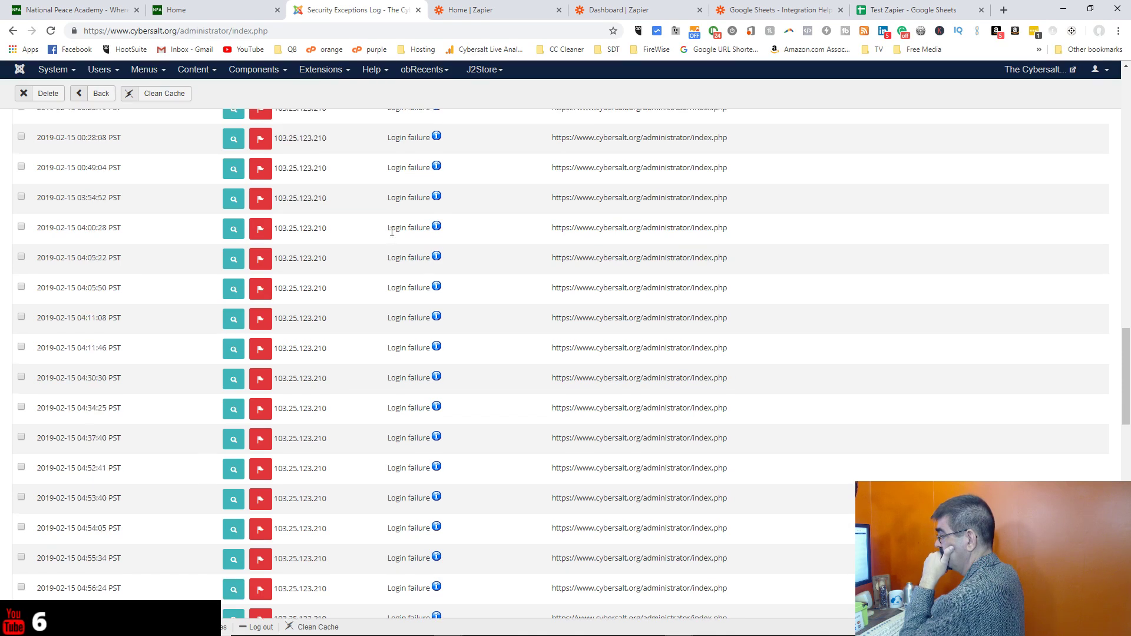
pyautogui.scroll(-5, 393, 235)
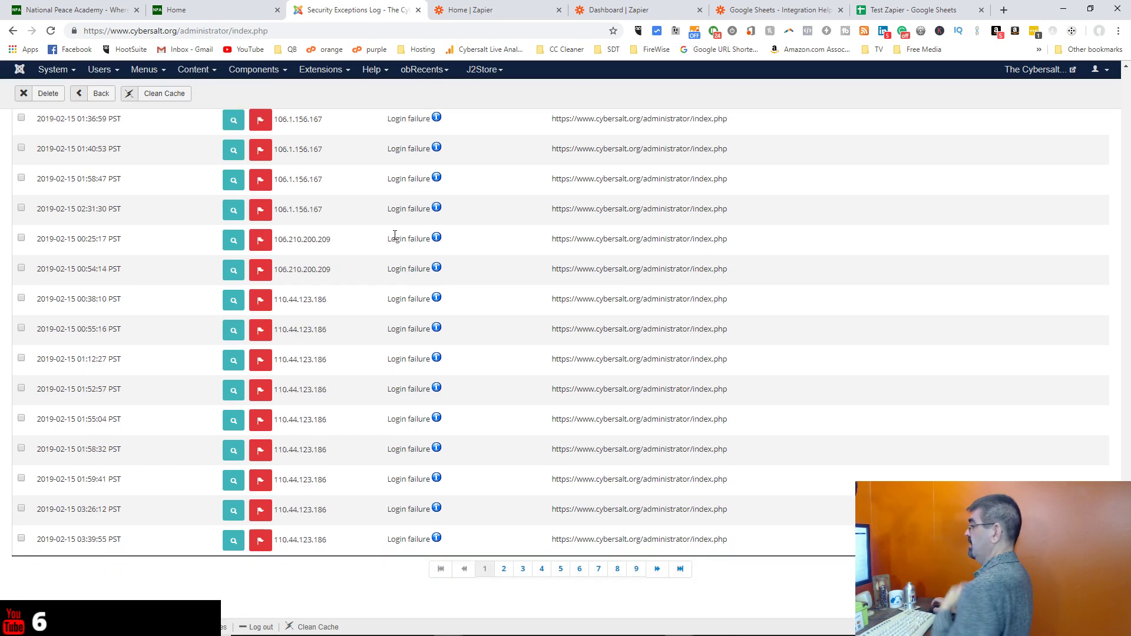
pyautogui.scroll(15, 394, 234)
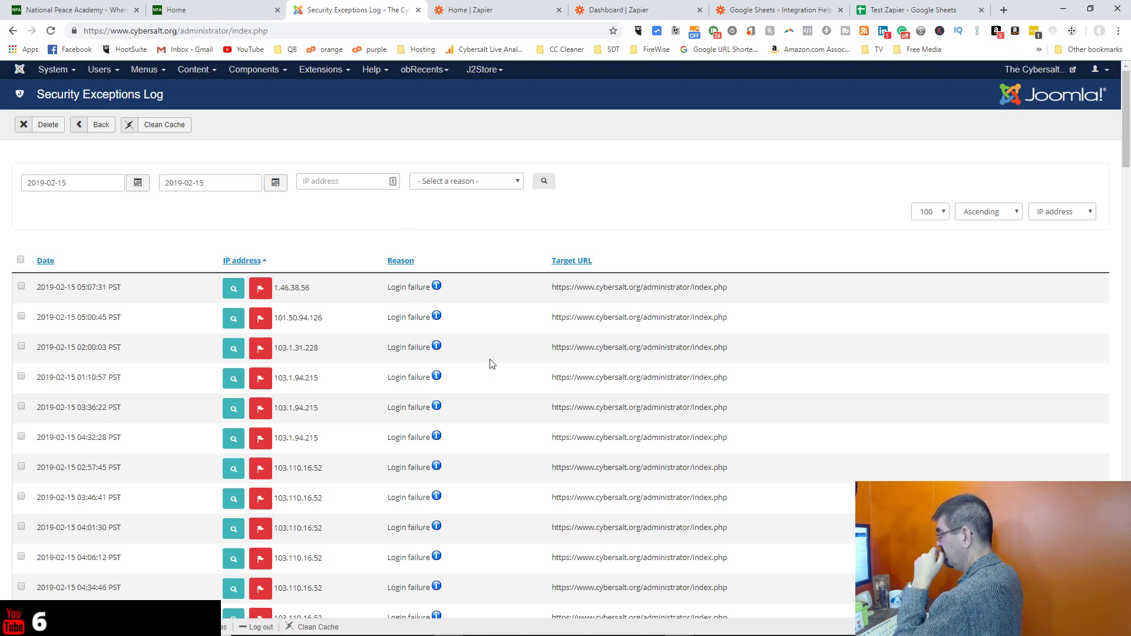
pyautogui.scroll(-12, 492, 361)
pyautogui.scroll(-10, 492, 361)
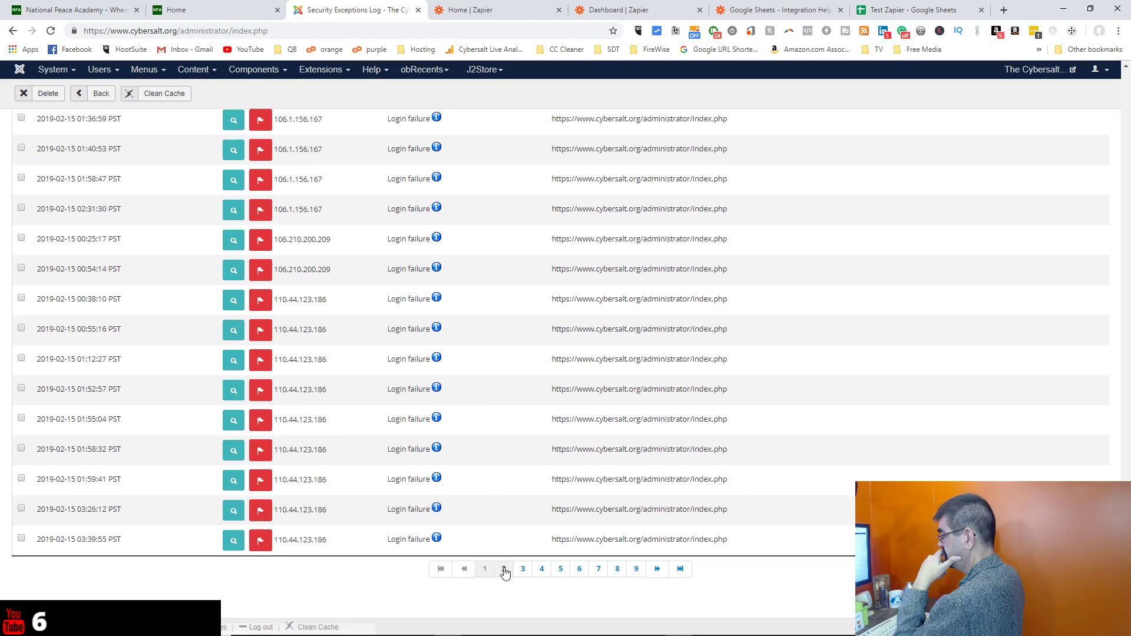
# Go to the log's second page, glance at the Zapier and Sheets tabs, then return
pyautogui.click(505, 569)
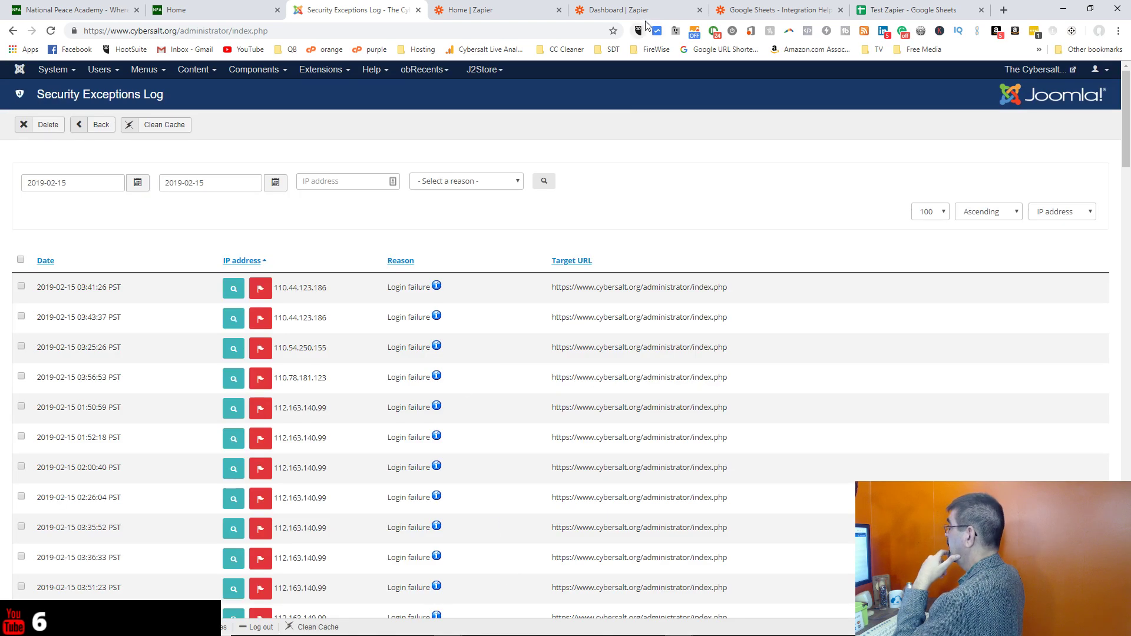
pyautogui.click(643, 10)
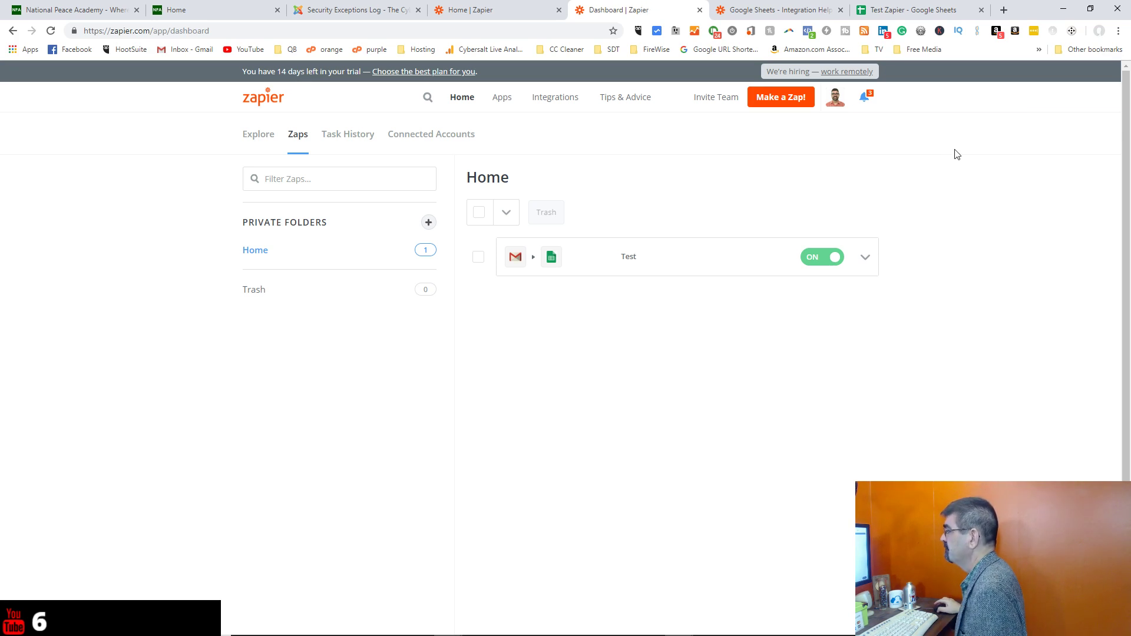
pyautogui.click(910, 10)
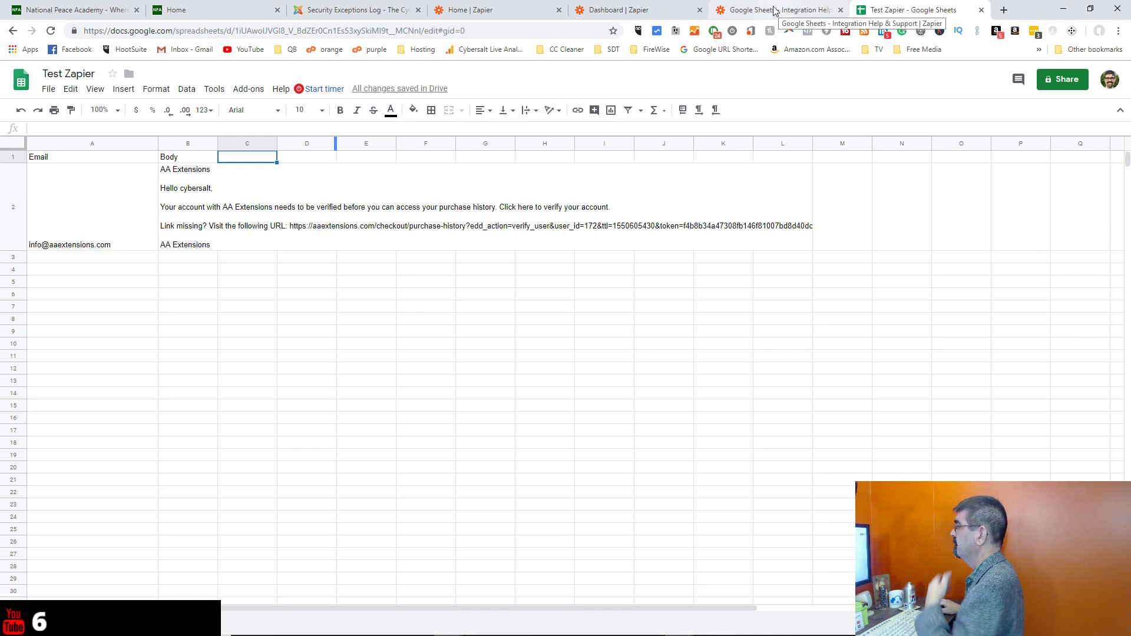
pyautogui.click(333, 11)
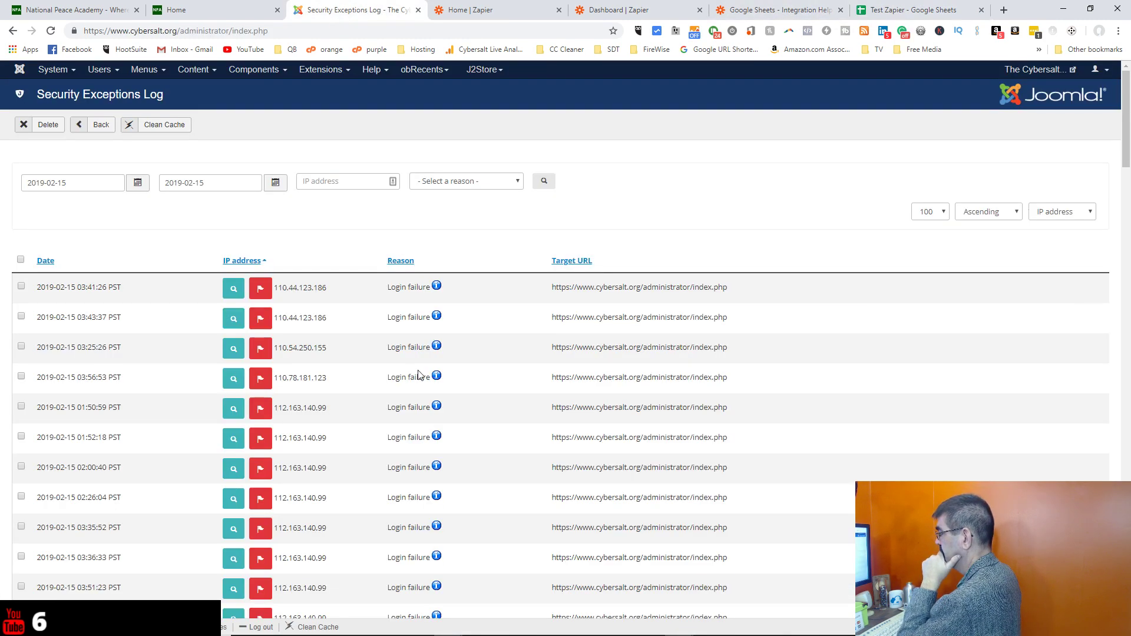
# Scroll through the exceptions log, then switch to Zapier's Google Sheets integration help page
pyautogui.scroll(-4, 422, 371)
pyautogui.scroll(-10, 421, 371)
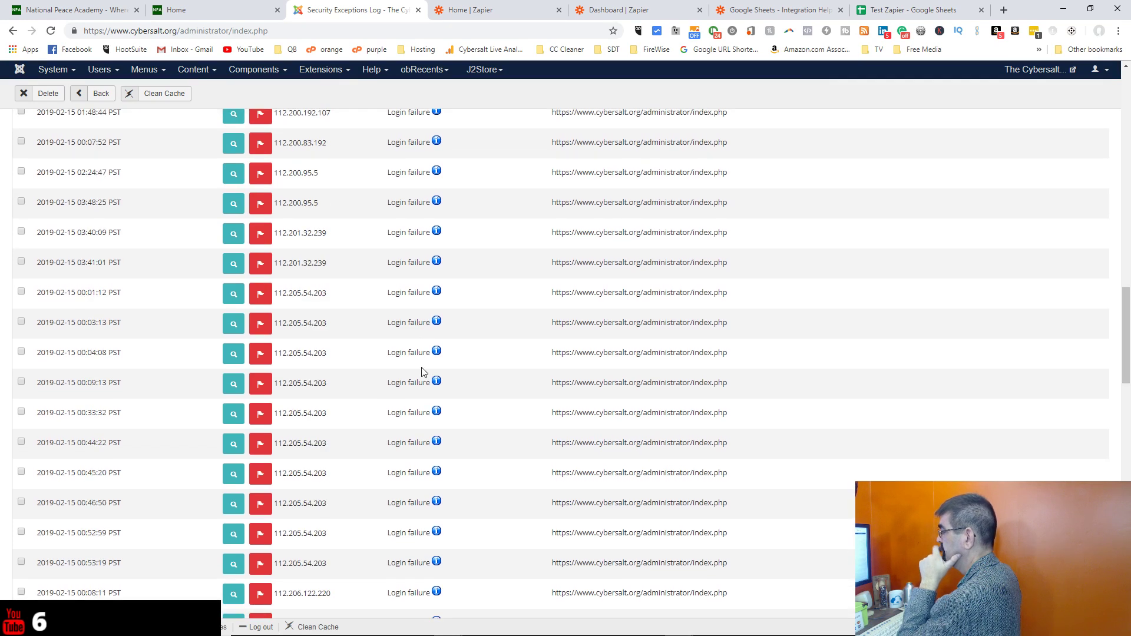
pyautogui.scroll(15, 422, 371)
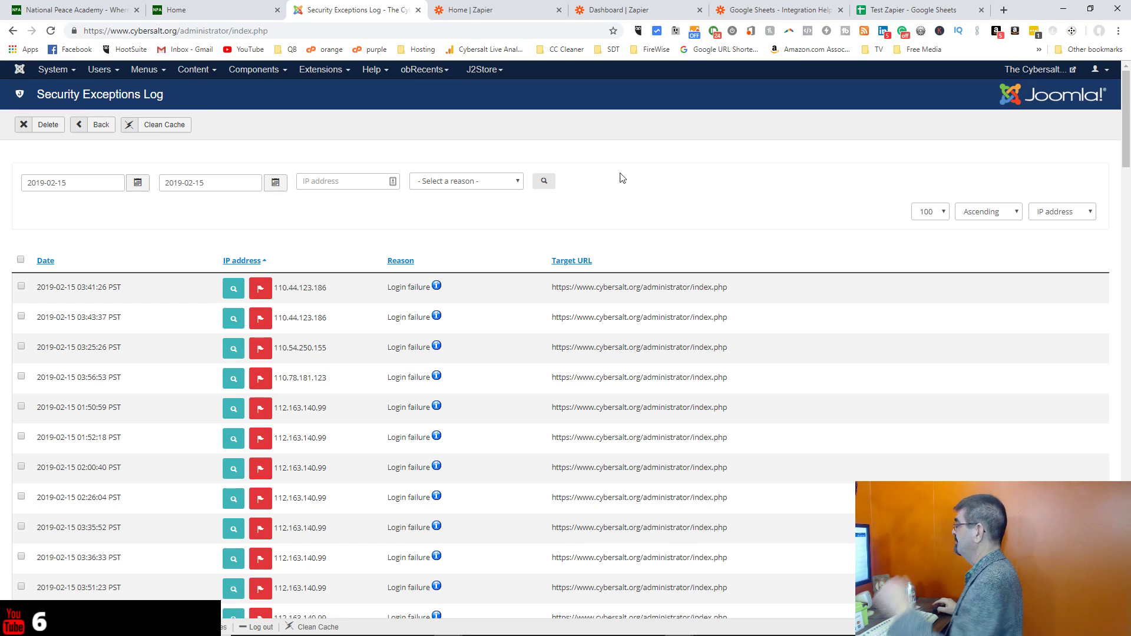
pyautogui.click(662, 13)
pyautogui.click(775, 12)
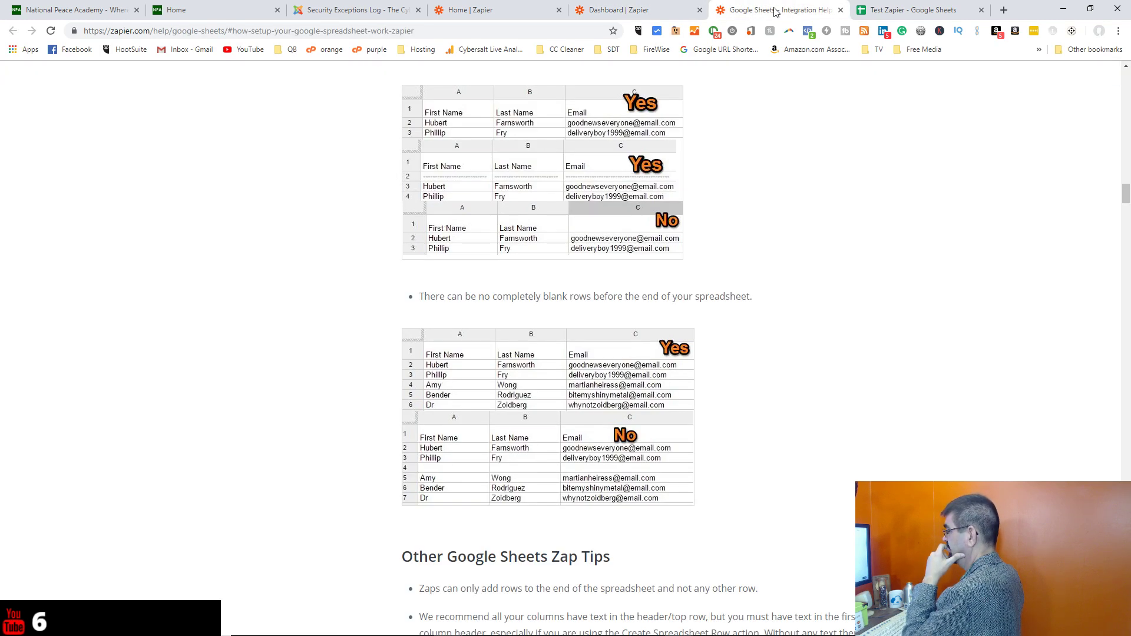
# Read the Google Sheets tips on header rows and blank rows, then return to the log
pyautogui.scroll(-3, 811, 263)
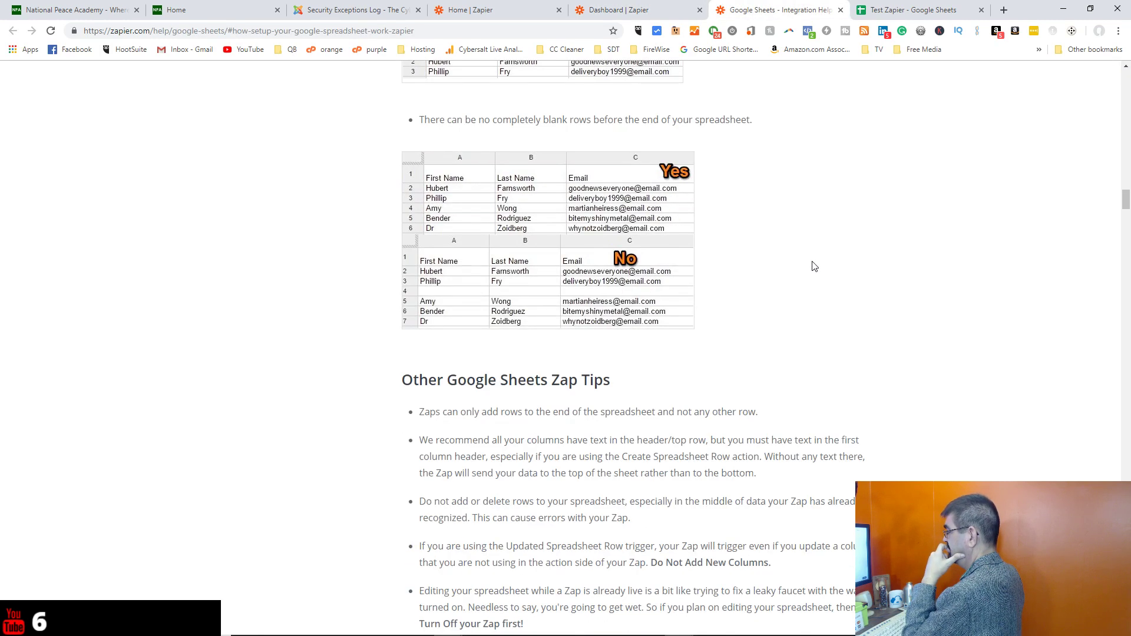
pyautogui.scroll(9, 812, 266)
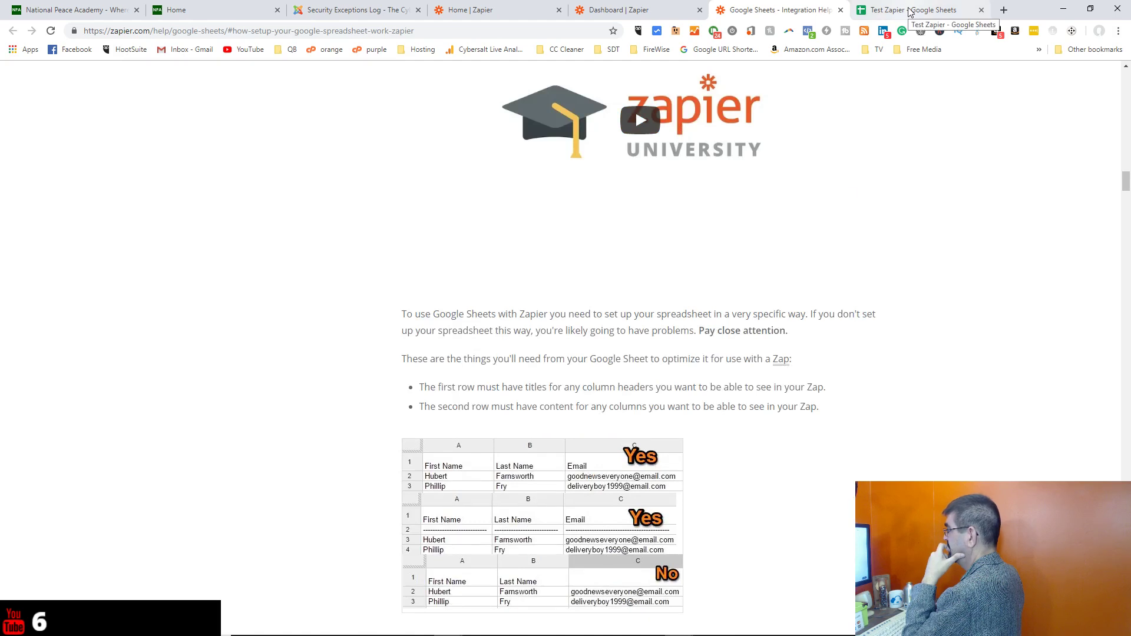
pyautogui.click(355, 12)
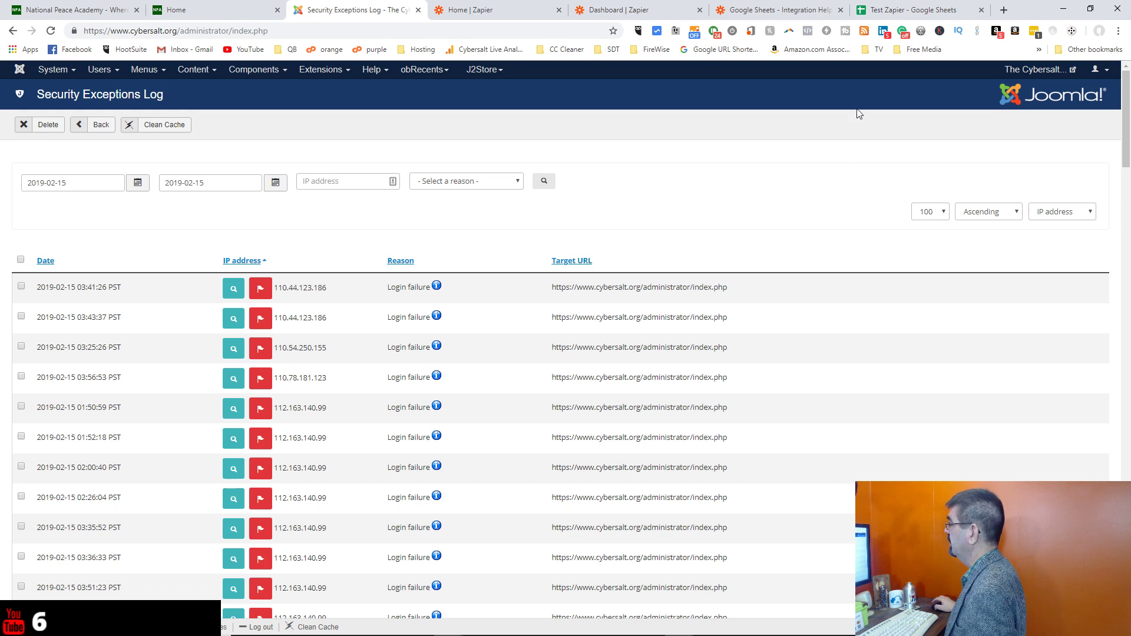
# Return to the Web Application Firewall panel and switch to the Zapier home tab
pyautogui.click(101, 130)
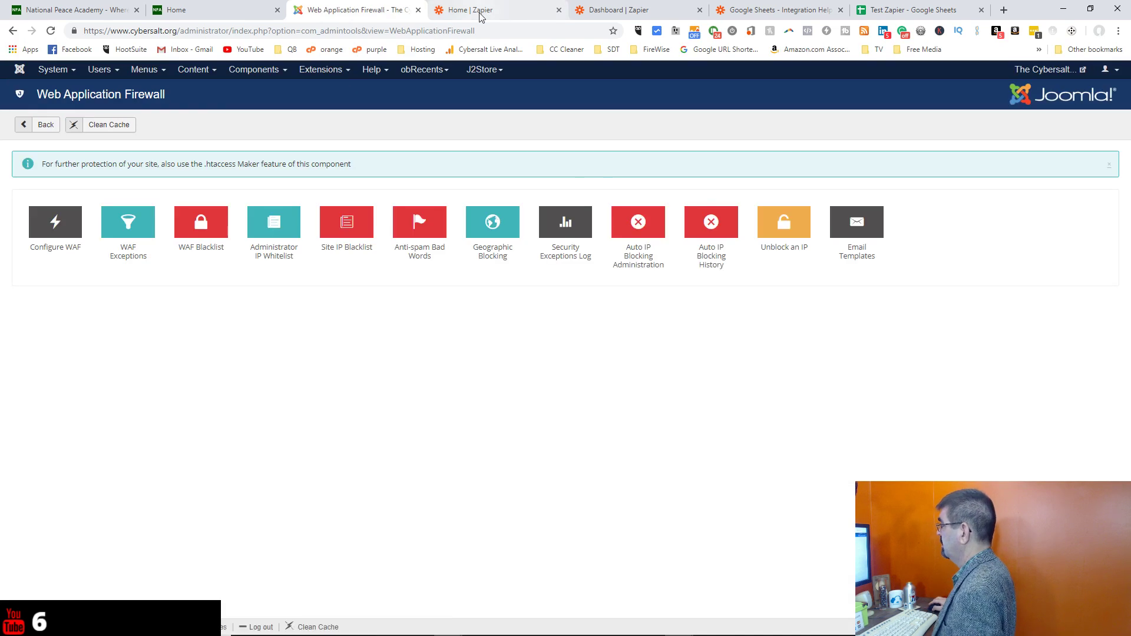
pyautogui.click(481, 13)
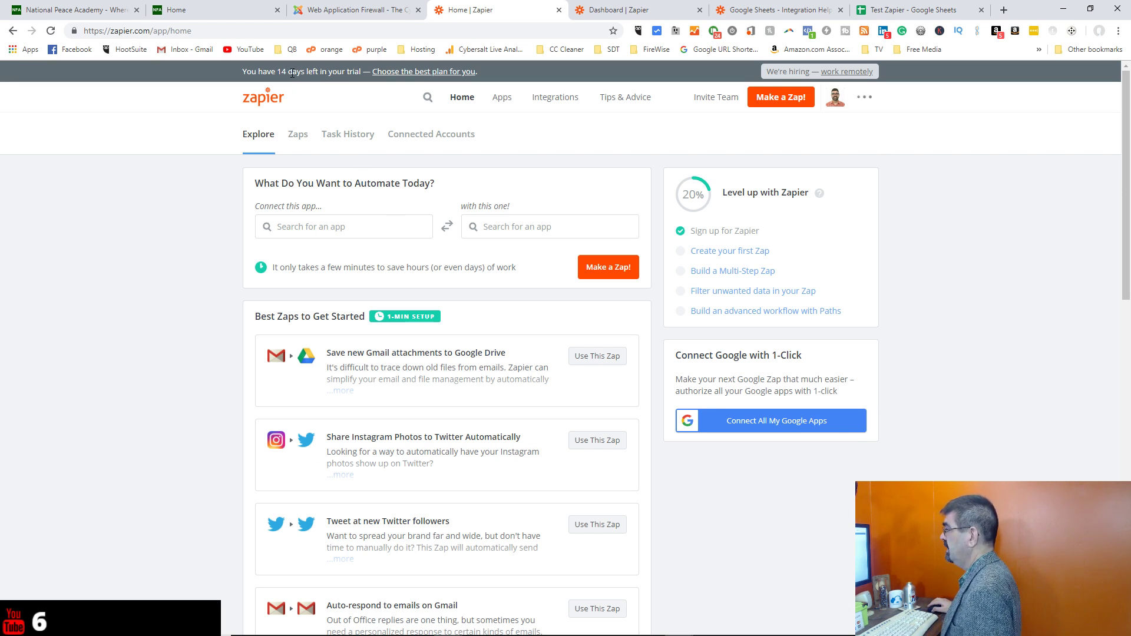
# Review Zapier's pricing plans and open the list of Premium apps such as Salesforce and Shopify
pyautogui.click(420, 75)
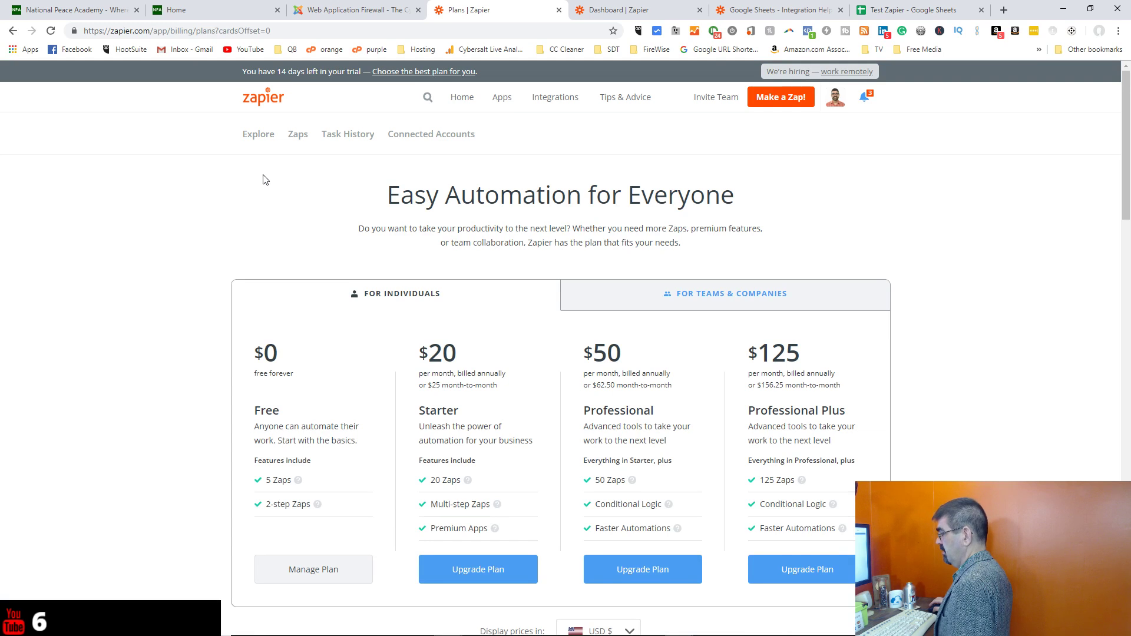
pyautogui.scroll(-1, 263, 179)
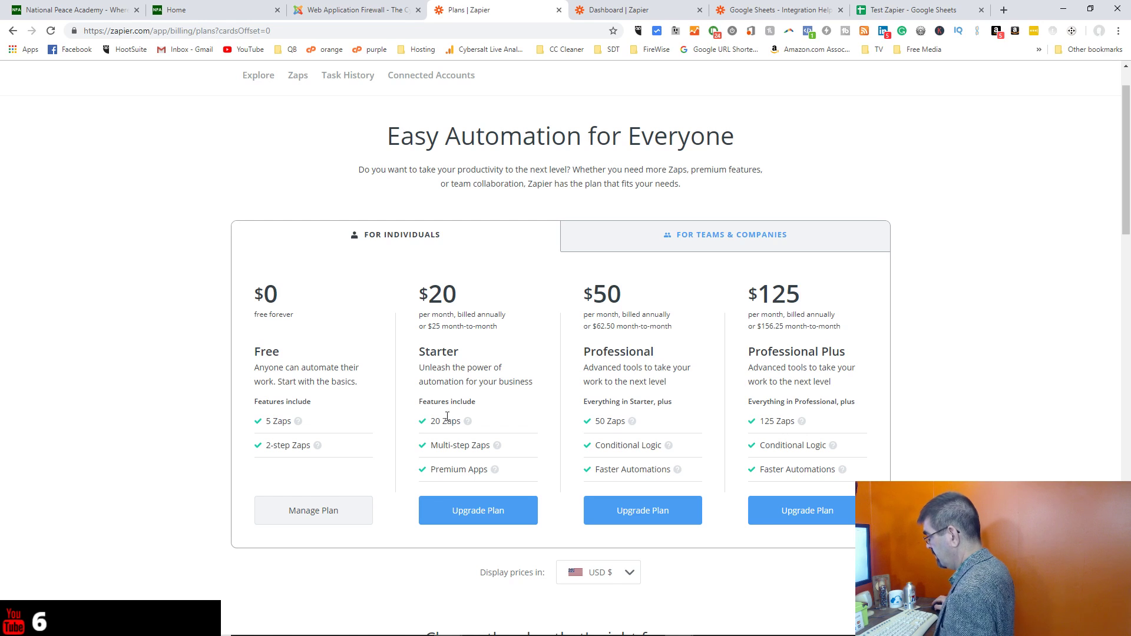
pyautogui.moveTo(496, 469)
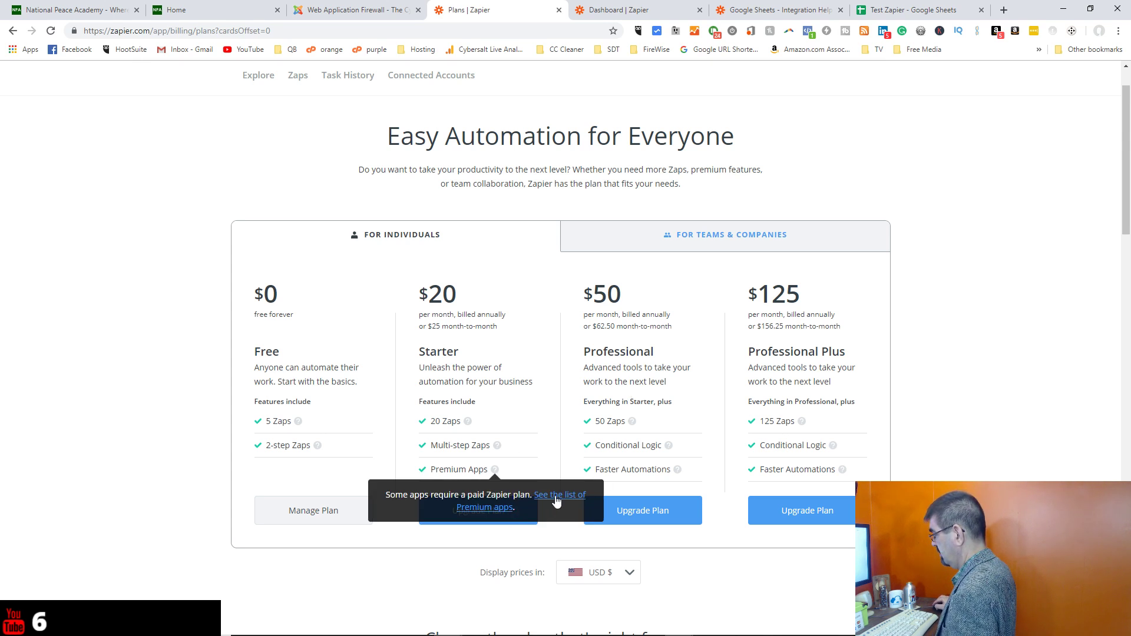
pyautogui.click(556, 500)
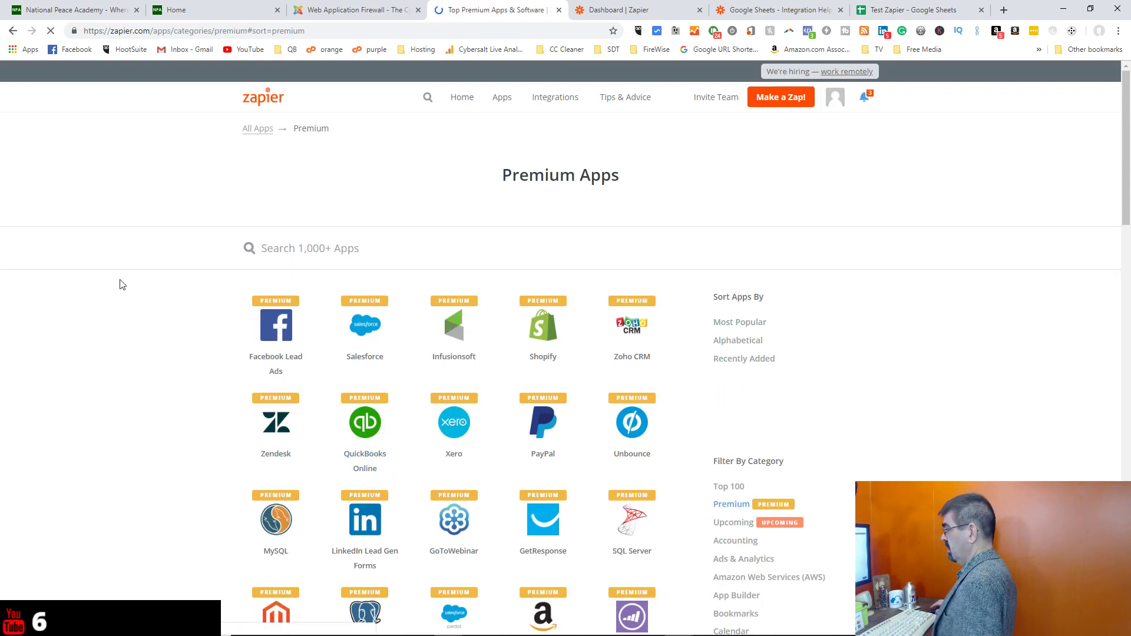
# Scroll down through Zapier's Premium Apps list to browse the available apps
pyautogui.scroll(-2, 121, 285)
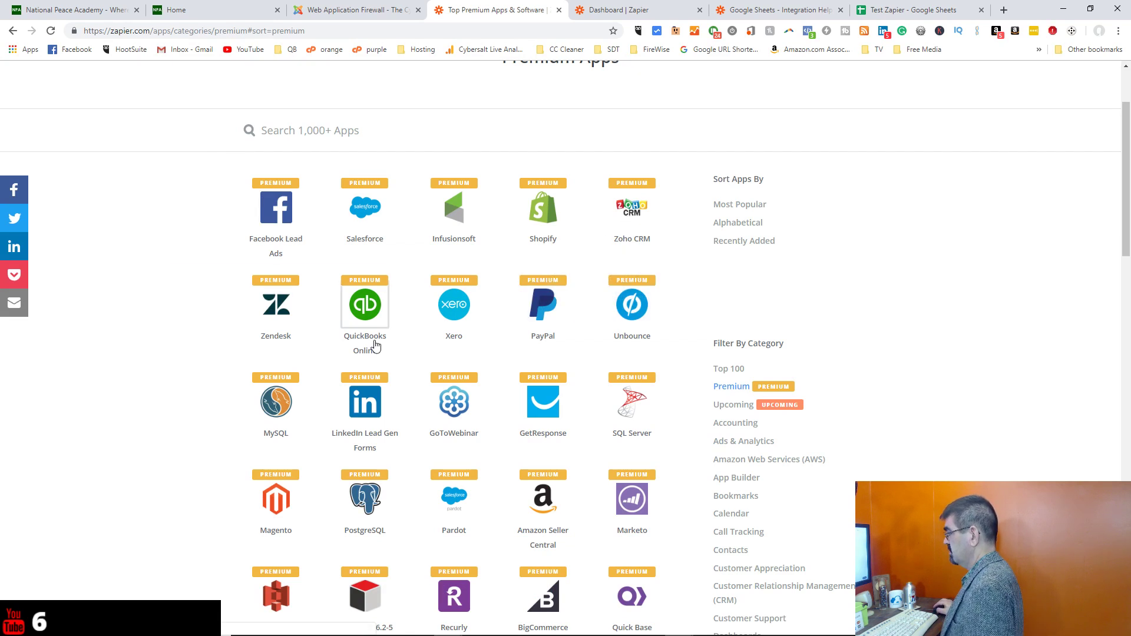
pyautogui.moveTo(369, 323)
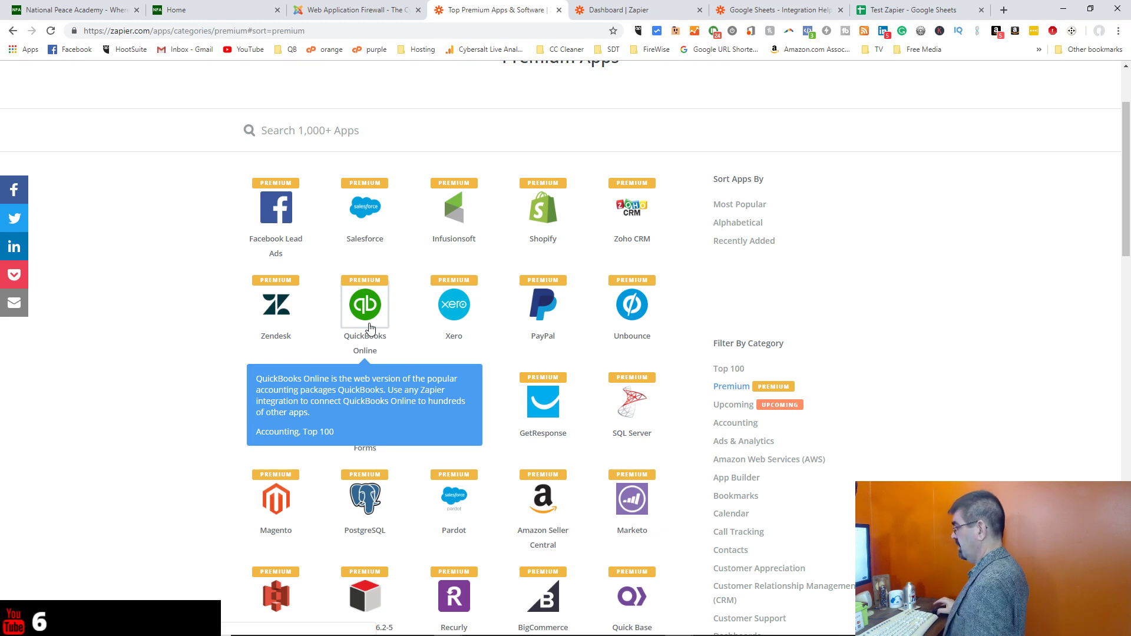
pyautogui.scroll(-1, 371, 327)
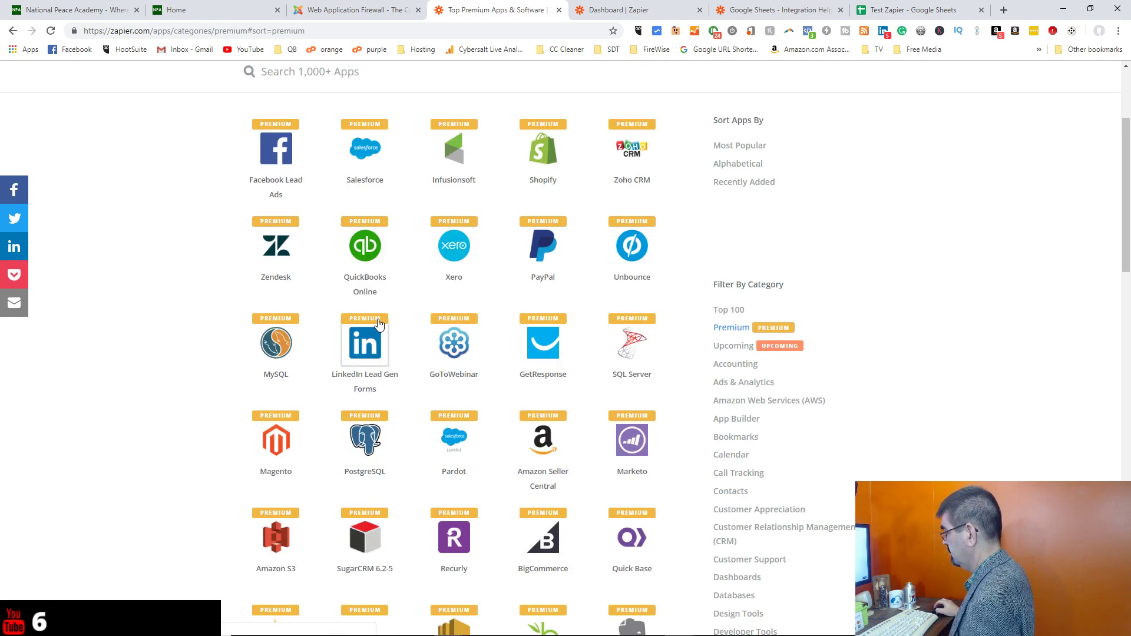
pyautogui.scroll(-3, 378, 324)
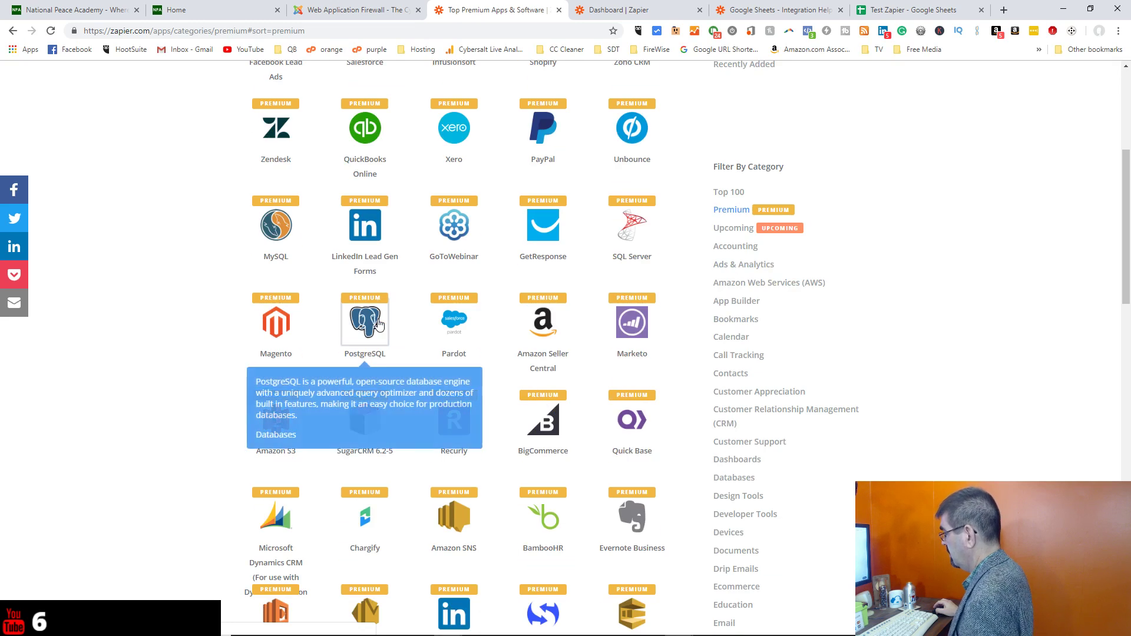
pyautogui.scroll(-5, 378, 324)
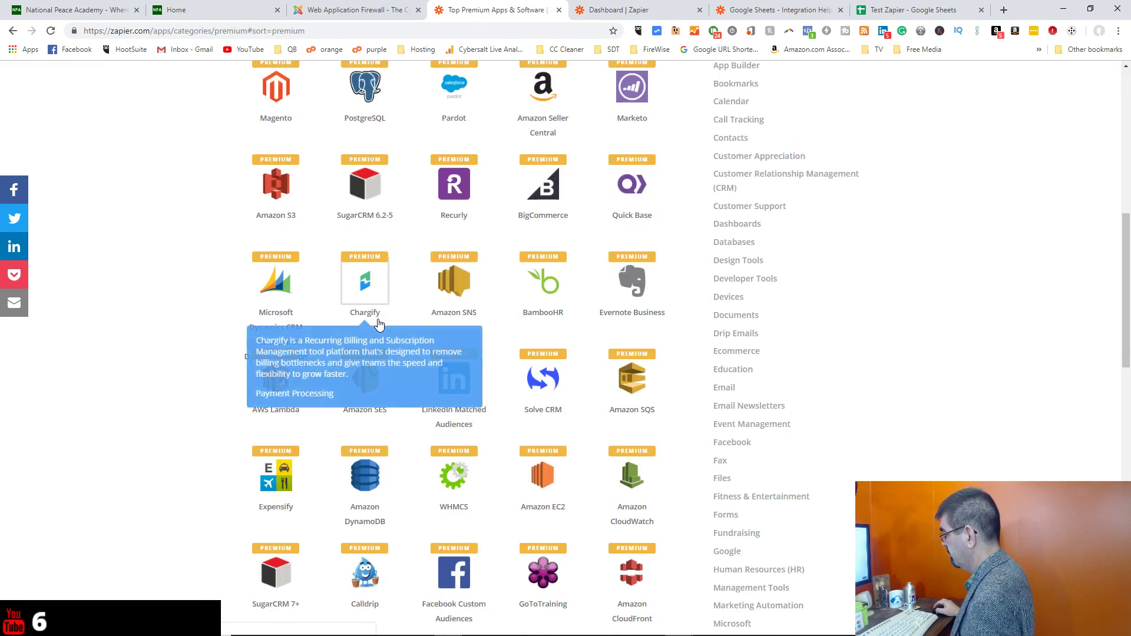
pyautogui.scroll(-1, 378, 324)
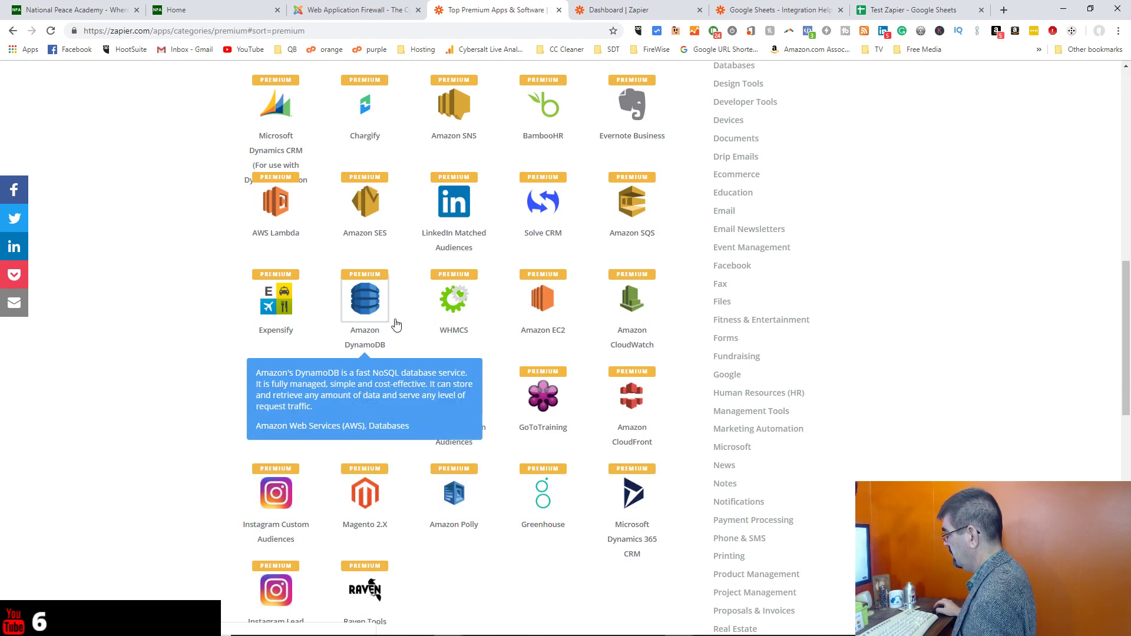
pyautogui.scroll(-3, 394, 285)
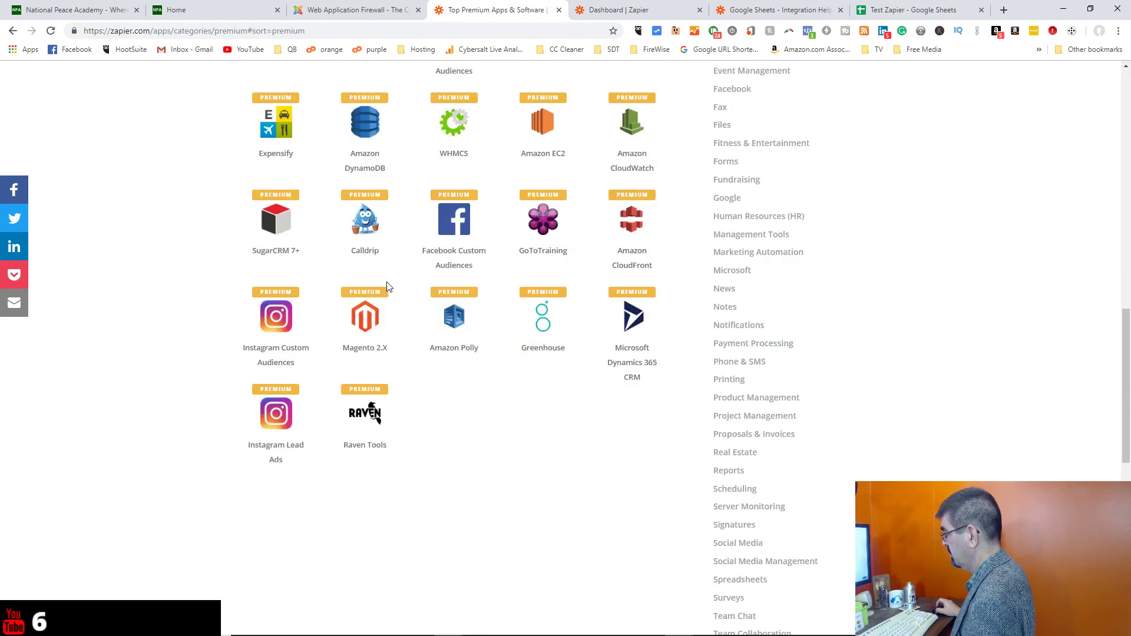
# Return to Joomla's Web Application Firewall panel and go Back toward the Admin Tools dashboard
pyautogui.scroll(12, 387, 286)
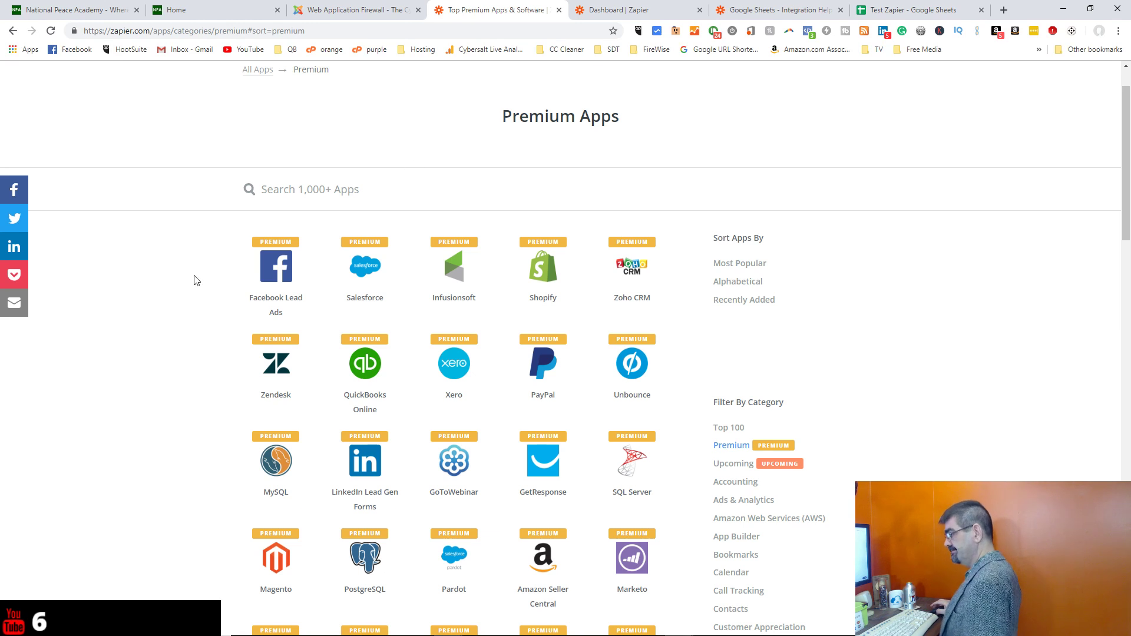
pyautogui.scroll(1, 196, 281)
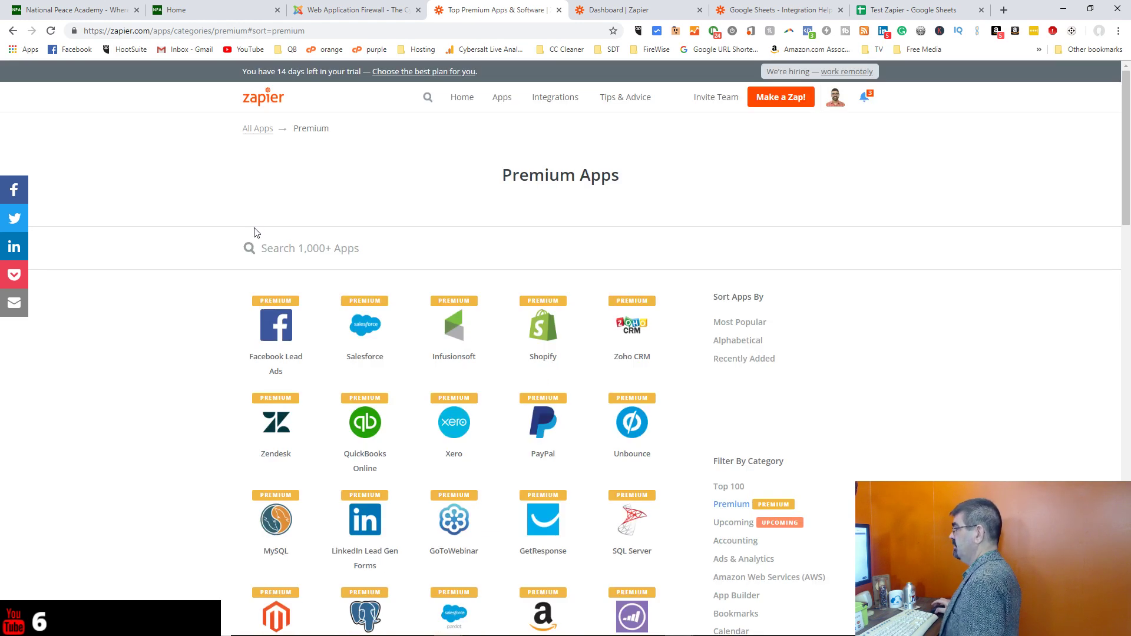
pyautogui.click(369, 12)
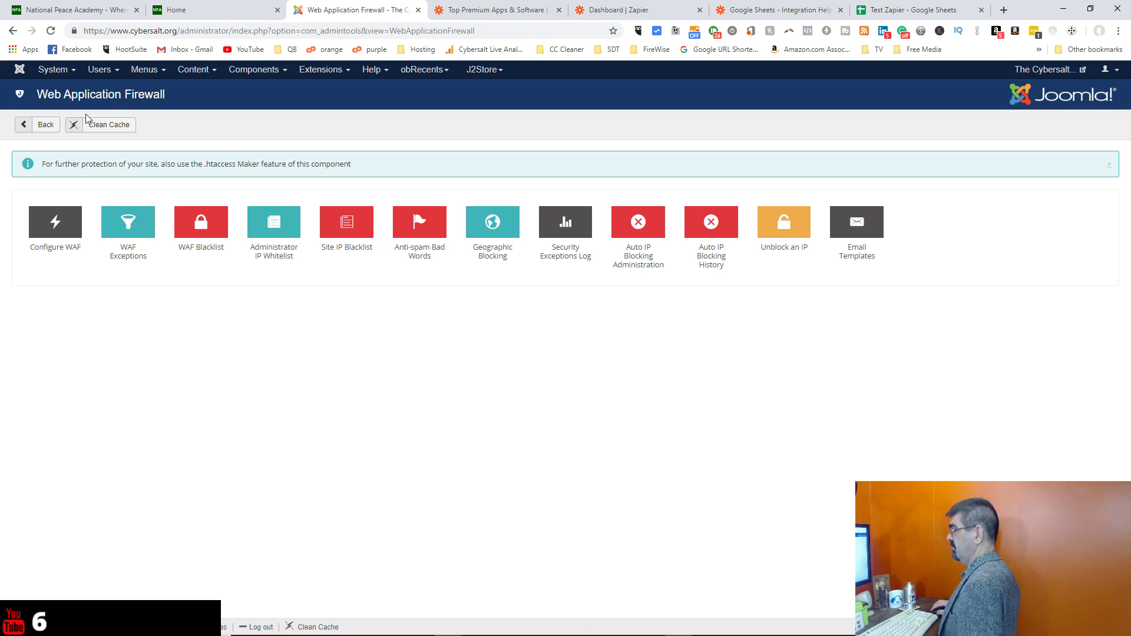
pyautogui.click(48, 127)
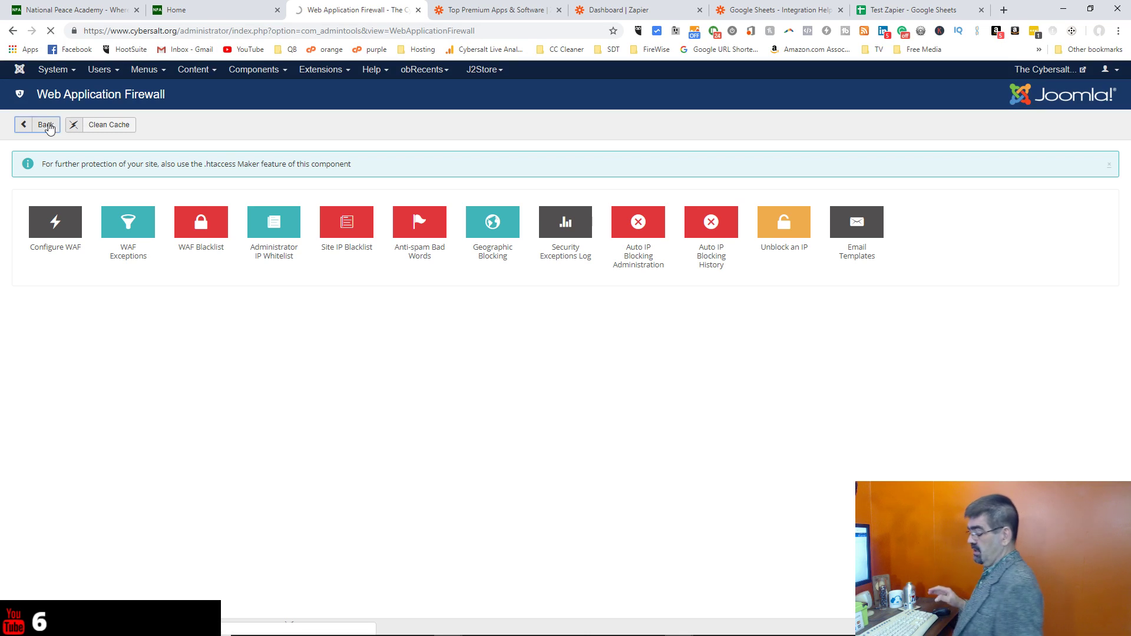